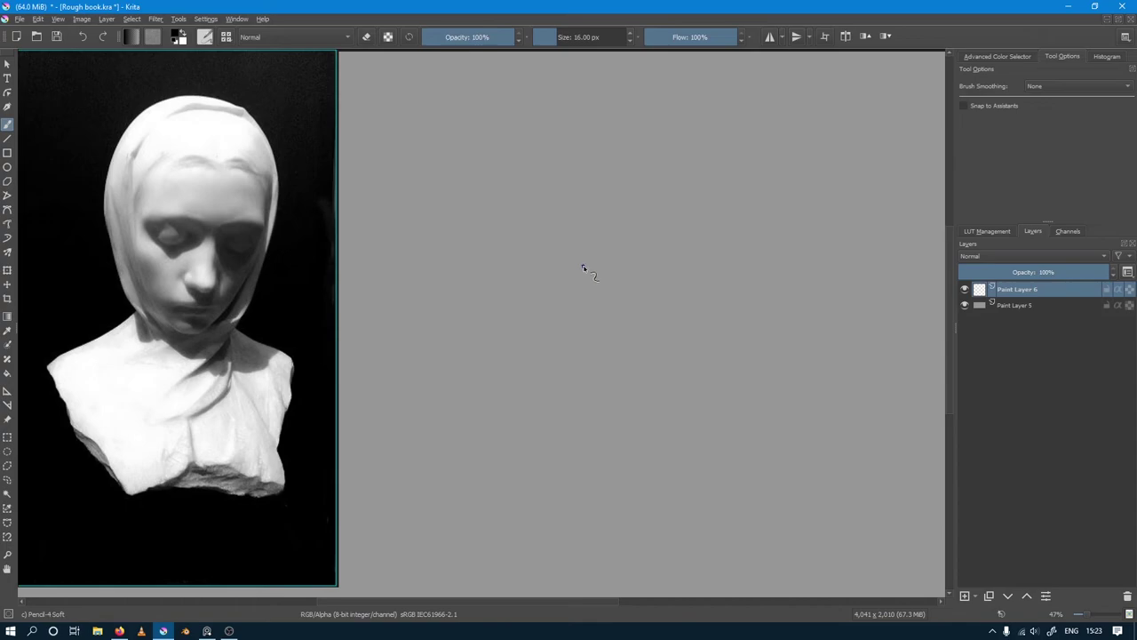
Step: Sketch loose overlapping ovals for the head and block in the torso edges and shoulder lines
left_click(631, 329)
mouse_move(561, 270)
left_mouse_down()
mouse_move(568, 170)
mouse_move(635, 103)
mouse_move(675, 115)
mouse_move(569, 223)
mouse_move(735, 202)
mouse_move(721, 278)
mouse_move(567, 206)
mouse_move(586, 297)
mouse_move(554, 178)
mouse_move(591, 330)
mouse_move(491, 384)
mouse_move(551, 510)
left_mouse_up()
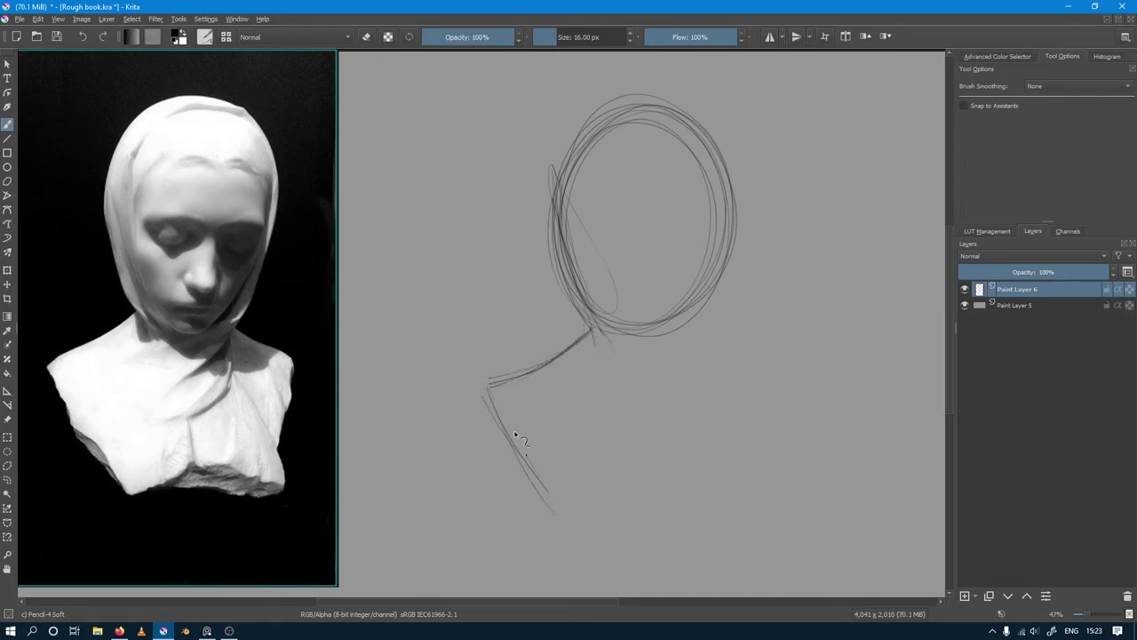
mouse_move(521, 432)
left_mouse_down()
mouse_move(559, 510)
mouse_move(627, 499)
mouse_move(730, 528)
mouse_move(673, 512)
mouse_move(729, 489)
left_mouse_up()
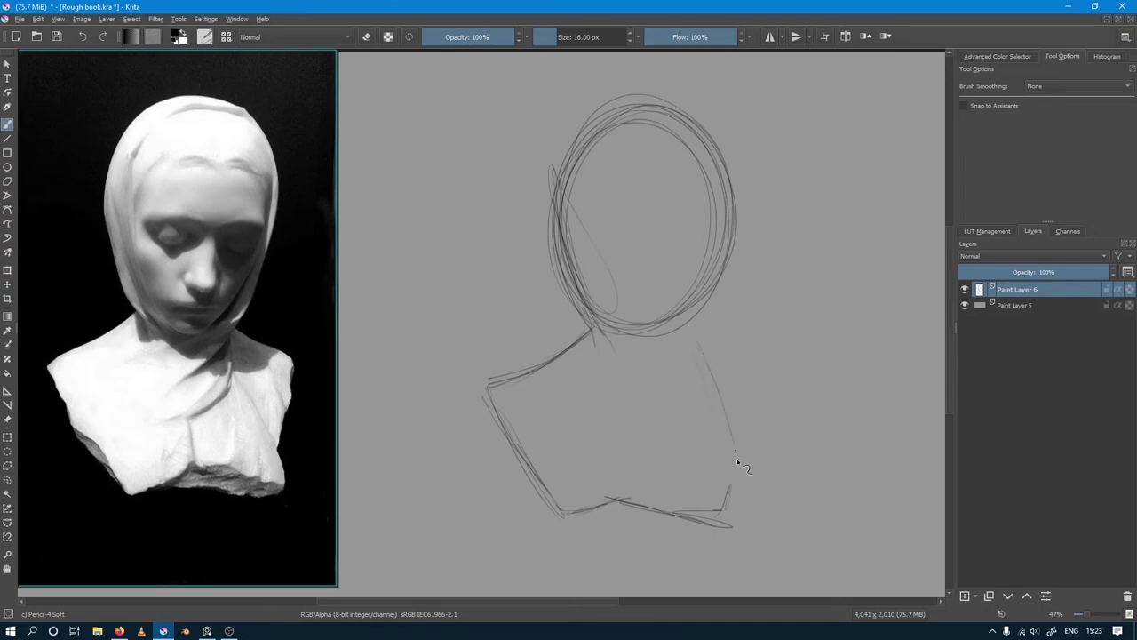
left_click_drag(698, 352, 738, 470)
left_click_drag(746, 515, 734, 420)
mouse_move(747, 357)
left_mouse_down()
mouse_move(731, 432)
mouse_move(737, 401)
left_mouse_up()
mouse_move(691, 317)
left_mouse_down()
mouse_move(748, 350)
mouse_move(760, 374)
mouse_move(730, 434)
left_mouse_up()
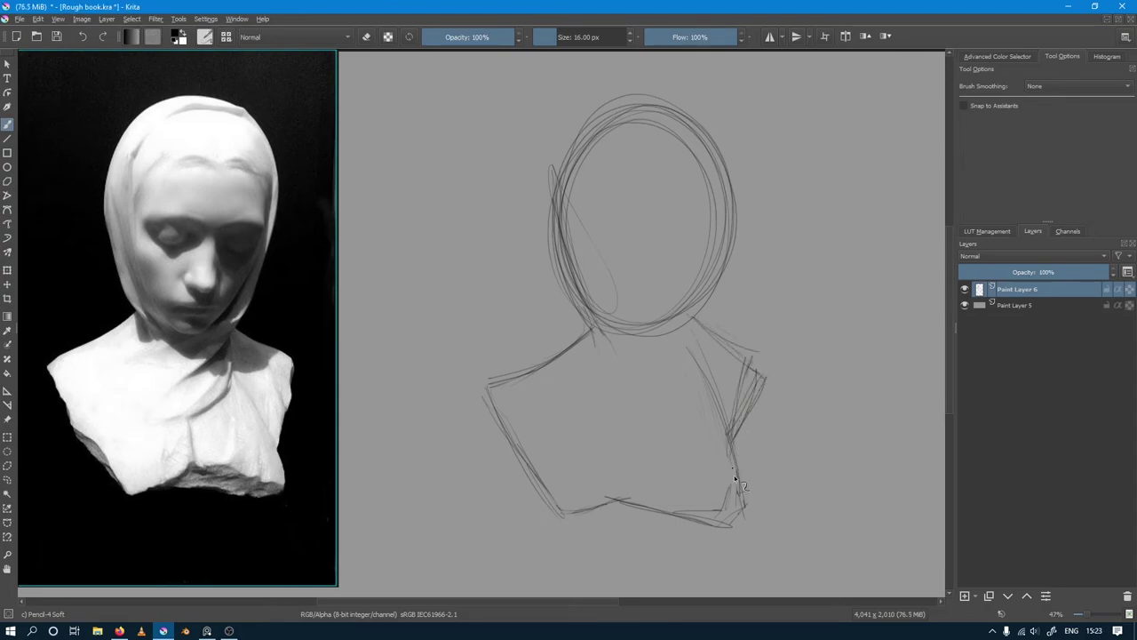
mouse_move(734, 479)
left_mouse_down()
mouse_move(746, 510)
mouse_move(597, 491)
left_mouse_up()
mouse_move(487, 385)
left_mouse_down()
mouse_move(592, 334)
mouse_move(616, 354)
left_mouse_up()
Step: Darken the head outline along its left, top and right sides, and define the neck
left_click_drag(581, 318, 553, 237)
left_click_drag(586, 316, 552, 217)
mouse_move(569, 146)
left_mouse_down()
mouse_move(553, 203)
mouse_move(588, 124)
mouse_move(641, 104)
mouse_move(696, 119)
left_mouse_up()
mouse_move(626, 103)
left_mouse_down()
mouse_move(707, 121)
mouse_move(734, 222)
left_mouse_up()
left_click_drag(736, 152, 717, 307)
left_click_drag(736, 229, 721, 278)
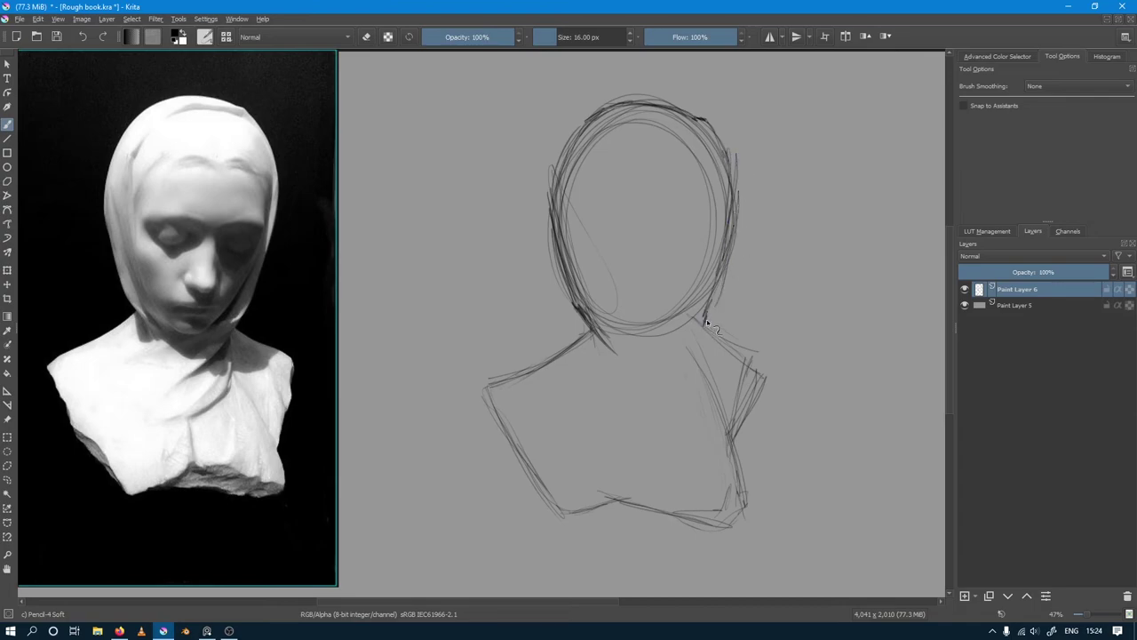
left_click_drag(715, 321, 687, 339)
mouse_move(718, 304)
left_mouse_down()
mouse_move(681, 342)
mouse_move(745, 344)
mouse_move(707, 327)
left_mouse_up()
Step: Restate the right shoulder, the right torso edge and the bust's base line
mouse_move(777, 357)
left_mouse_down()
mouse_move(761, 379)
mouse_move(744, 471)
left_mouse_up()
left_click_drag(755, 421, 753, 491)
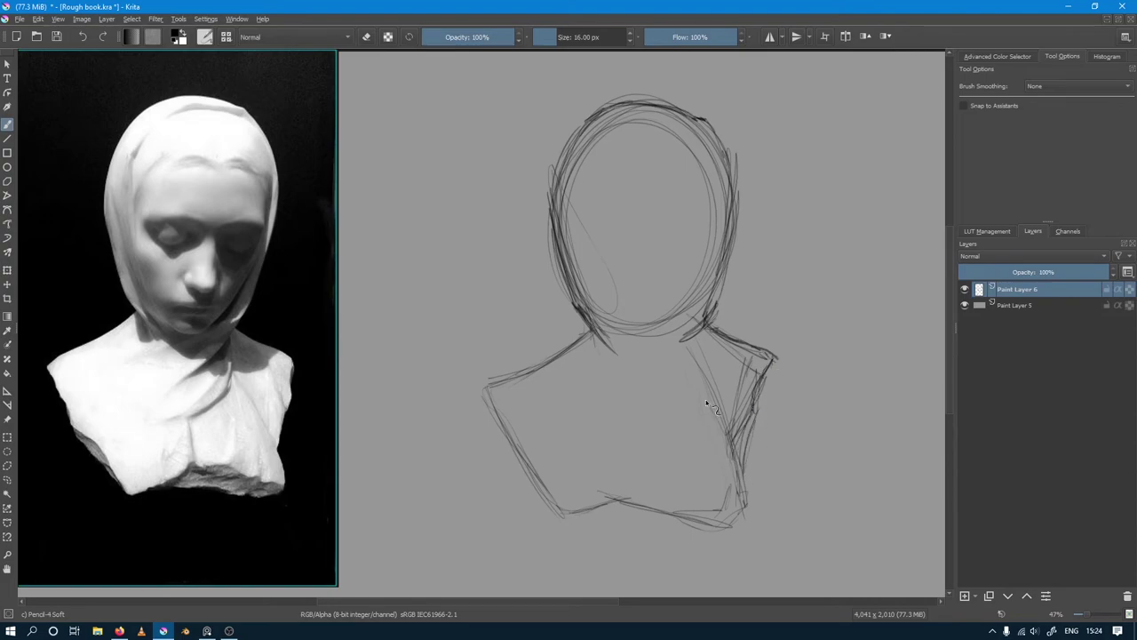
left_click_drag(709, 400, 758, 497)
mouse_move(743, 459)
left_mouse_down()
mouse_move(761, 513)
mouse_move(683, 499)
left_mouse_up()
mouse_move(614, 478)
left_mouse_down()
mouse_move(758, 517)
mouse_move(646, 482)
mouse_move(553, 514)
mouse_move(766, 523)
left_mouse_up()
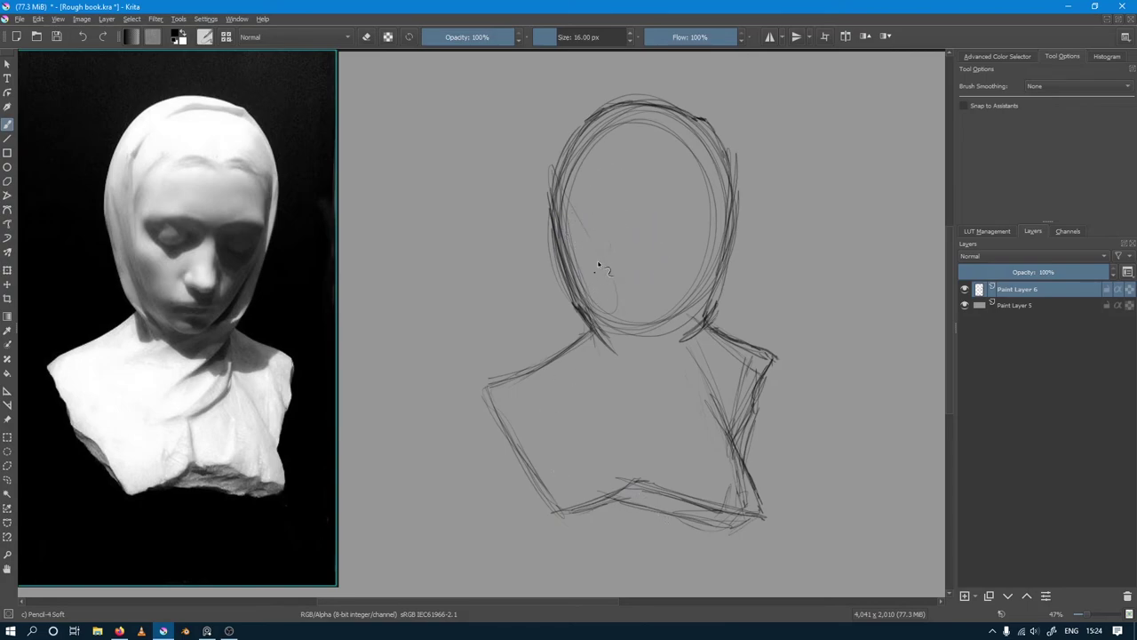
Step: Sketch the inner face contour with a horizontal guide and a vertical centre line to the chin
left_click_drag(607, 186, 613, 237)
mouse_move(588, 147)
left_mouse_down()
mouse_move(578, 200)
mouse_move(602, 213)
mouse_move(586, 259)
mouse_move(716, 238)
left_mouse_up()
left_click_drag(606, 233, 708, 238)
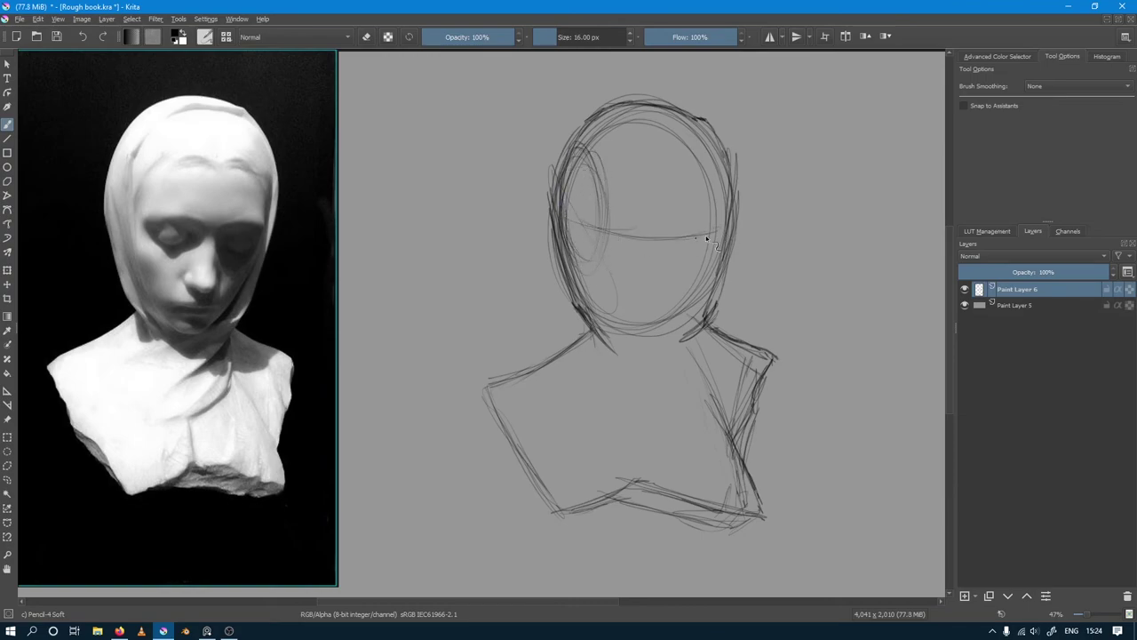
left_click_drag(607, 231, 725, 232)
left_click_drag(567, 218, 753, 229)
left_click_drag(688, 193, 668, 318)
left_click_drag(688, 223, 657, 302)
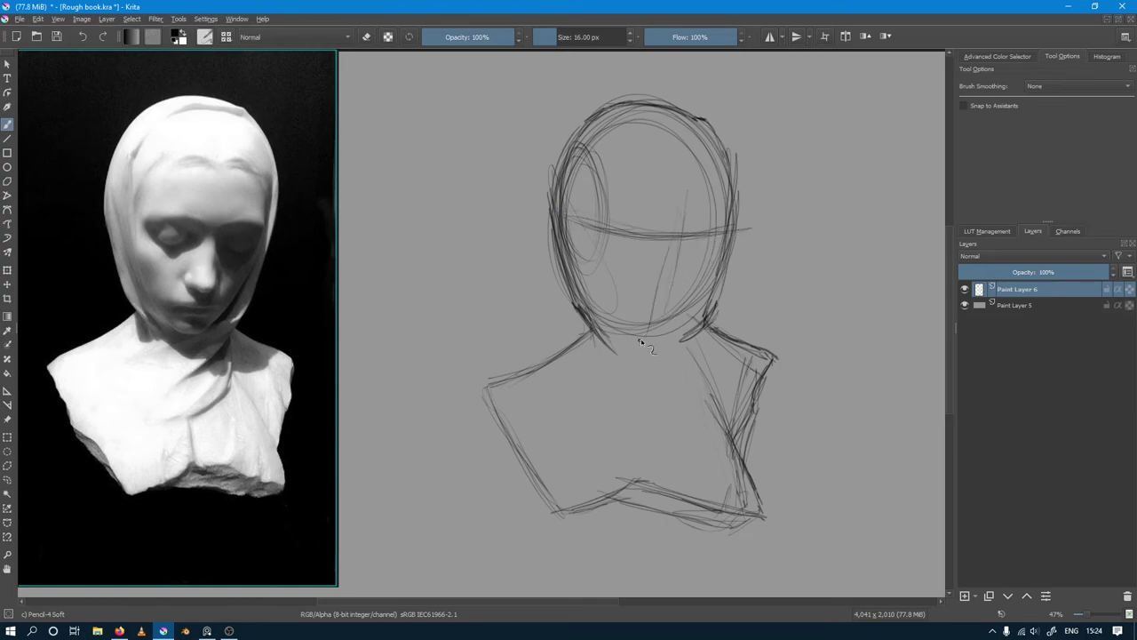
left_click_drag(690, 204, 654, 338)
left_click_drag(675, 206, 648, 348)
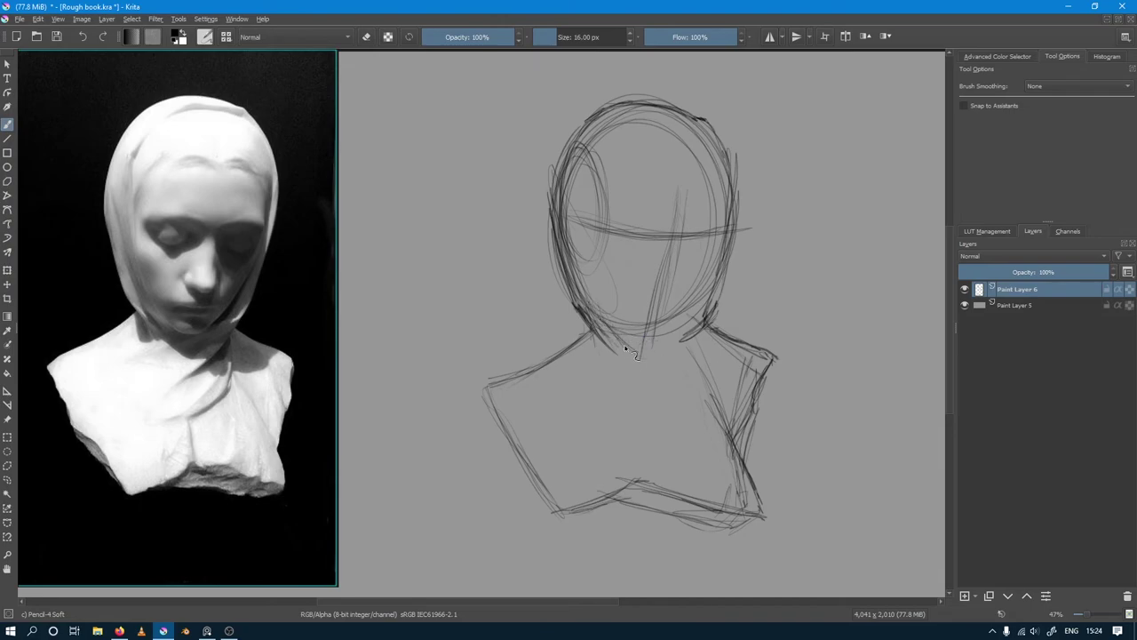
Step: Mark the neck line and jaw-neck junction, then re-stroke the left shoulder edge
left_click_drag(630, 351, 656, 351)
mouse_move(700, 335)
left_mouse_down()
mouse_move(682, 341)
mouse_move(702, 300)
mouse_move(691, 332)
left_mouse_up()
mouse_move(712, 287)
left_mouse_down()
mouse_move(684, 339)
mouse_move(717, 318)
mouse_move(718, 330)
mouse_move(714, 321)
mouse_move(636, 387)
left_mouse_up()
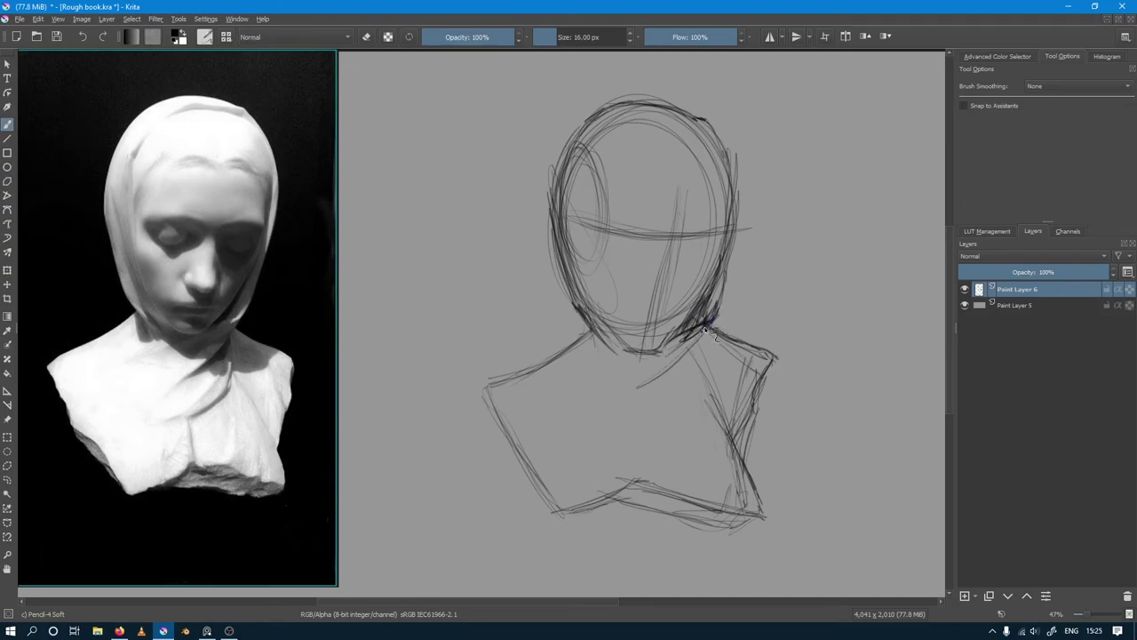
mouse_move(710, 335)
left_mouse_down()
mouse_move(671, 347)
mouse_move(701, 335)
mouse_move(661, 381)
left_mouse_up()
left_click_drag(702, 349, 624, 411)
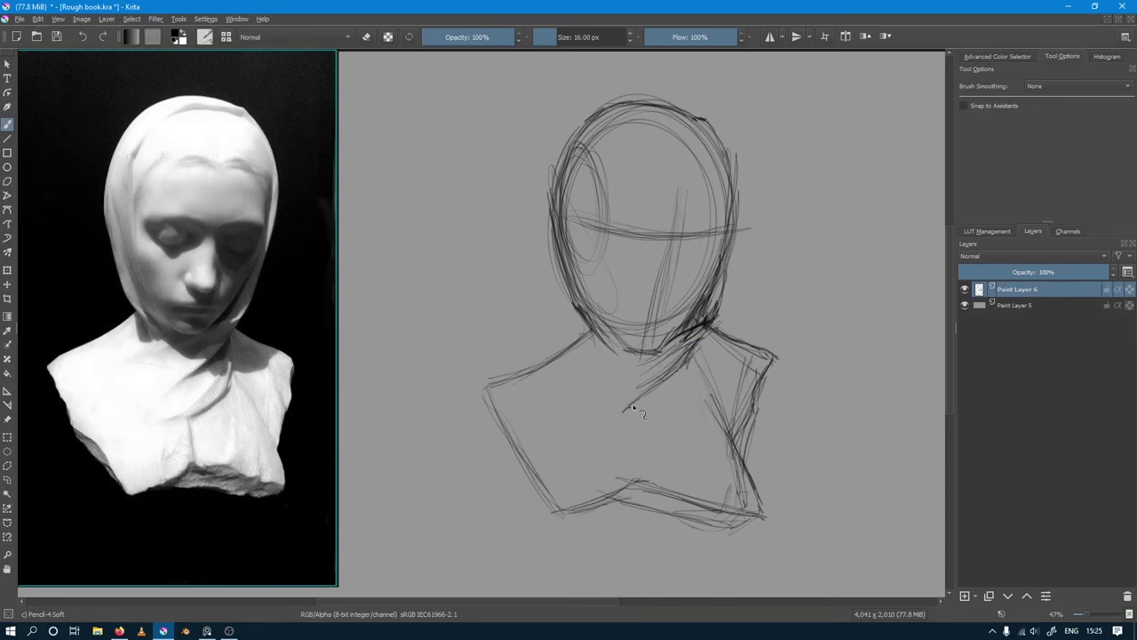
mouse_move(687, 366)
left_mouse_down()
mouse_move(692, 404)
mouse_move(644, 434)
mouse_move(634, 478)
mouse_move(571, 508)
mouse_move(503, 441)
mouse_move(485, 382)
mouse_move(503, 399)
mouse_move(513, 373)
mouse_move(593, 322)
left_mouse_up()
mouse_move(486, 384)
left_mouse_down()
mouse_move(506, 439)
mouse_move(568, 515)
left_mouse_up()
mouse_move(511, 448)
left_mouse_down()
mouse_move(563, 509)
mouse_move(636, 482)
mouse_move(639, 508)
mouse_move(689, 523)
mouse_move(723, 510)
mouse_move(710, 522)
mouse_move(763, 517)
left_mouse_up()
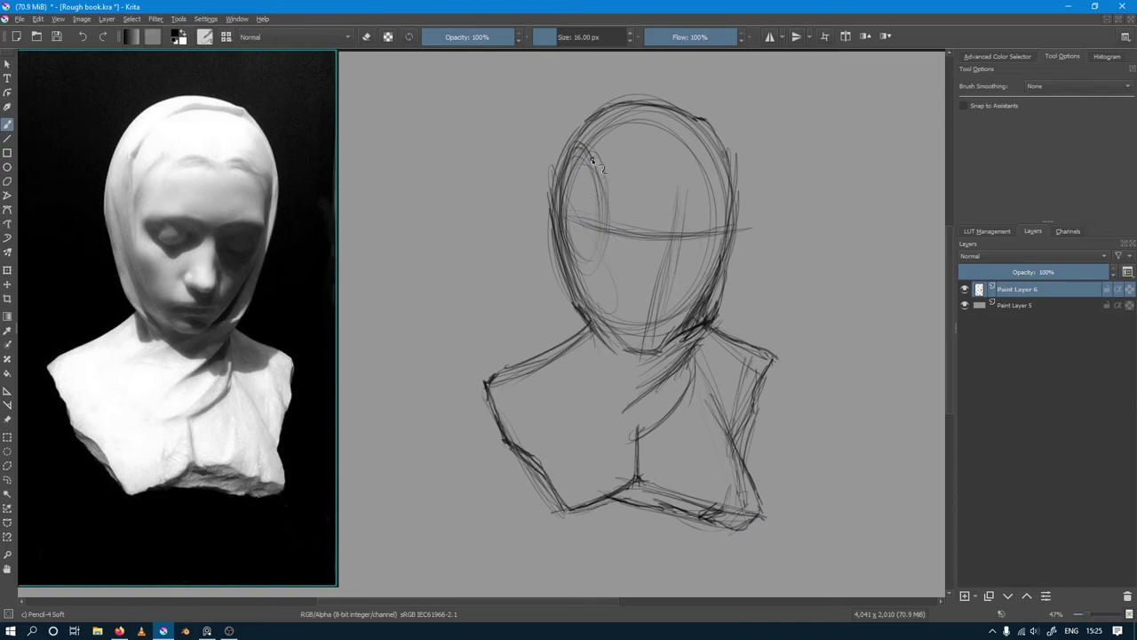
Step: Darken the top of the head and the left head and jaw contours down to the neck
left_click_drag(627, 131, 597, 144)
mouse_move(651, 116)
left_mouse_down()
mouse_move(711, 127)
mouse_move(638, 125)
left_mouse_up()
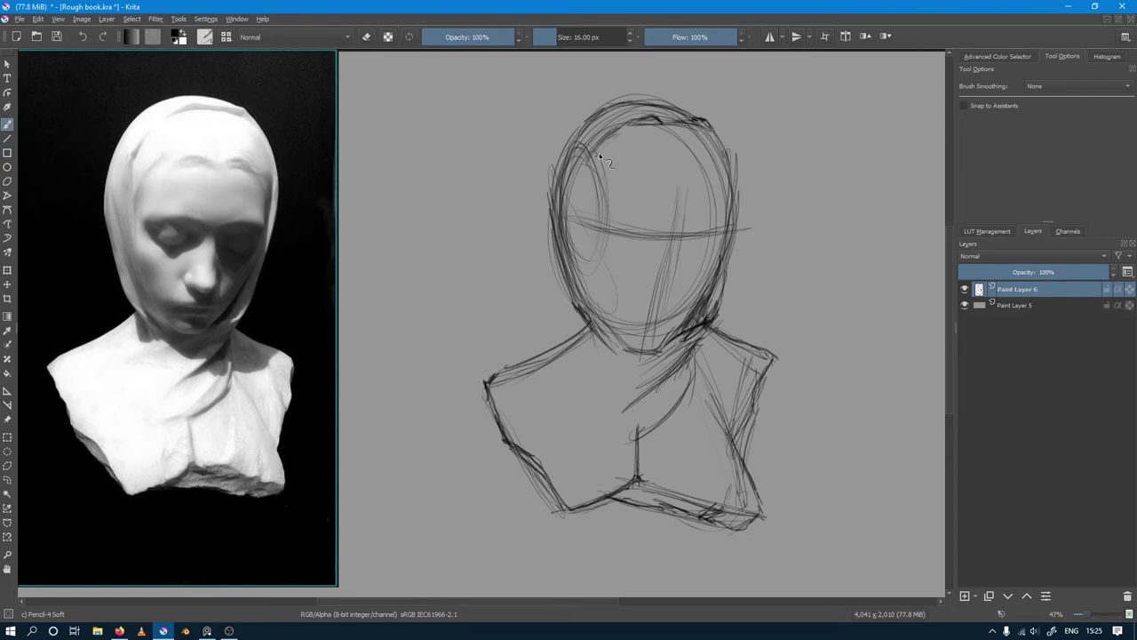
left_click_drag(589, 172, 587, 257)
left_click_drag(605, 311, 622, 345)
left_click_drag(574, 256, 556, 186)
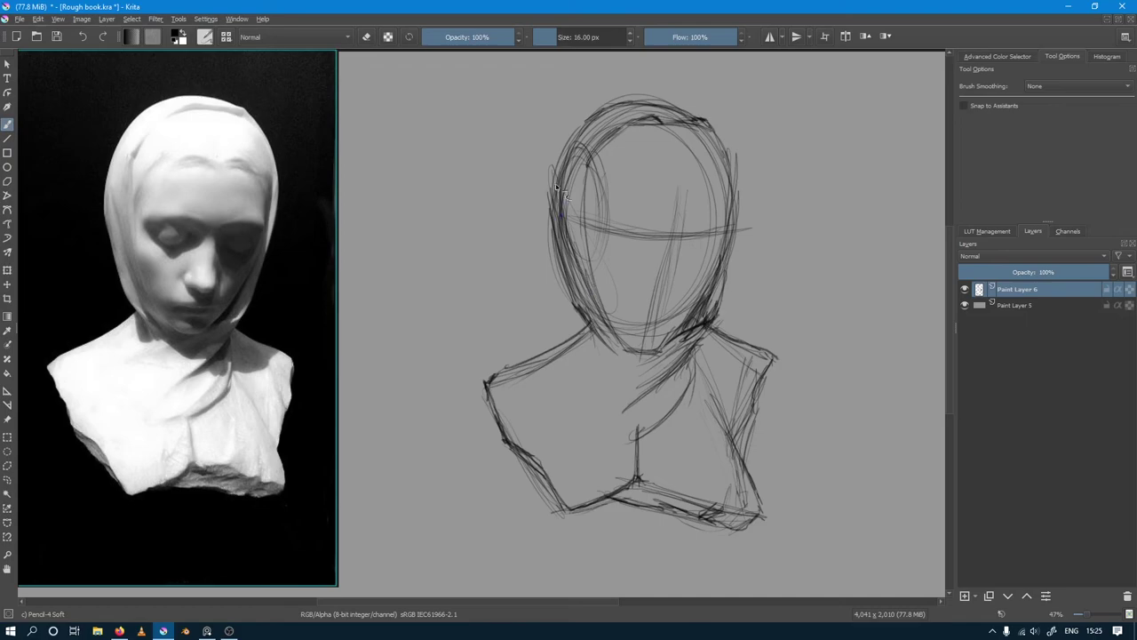
mouse_move(569, 232)
left_mouse_down()
mouse_move(618, 339)
mouse_move(597, 308)
left_mouse_up()
left_click_drag(578, 268, 600, 311)
mouse_move(560, 169)
left_mouse_down()
mouse_move(553, 218)
mouse_move(572, 273)
left_mouse_up()
mouse_move(563, 226)
left_mouse_down()
mouse_move(579, 308)
mouse_move(627, 364)
left_mouse_up()
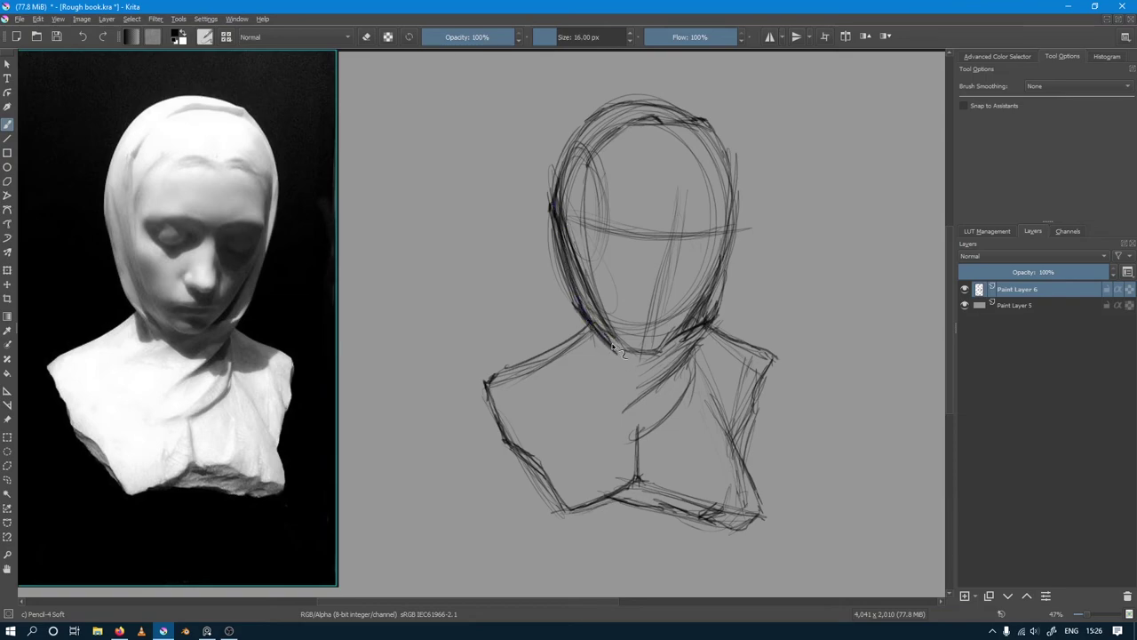
left_click_drag(587, 307, 620, 343)
Step: Mark the chin, draw the veil edge across the forehead, and darken the right head and jaw contours
left_click_drag(639, 349, 677, 334)
mouse_move(680, 322)
left_mouse_down()
mouse_move(727, 251)
mouse_move(722, 237)
left_mouse_up()
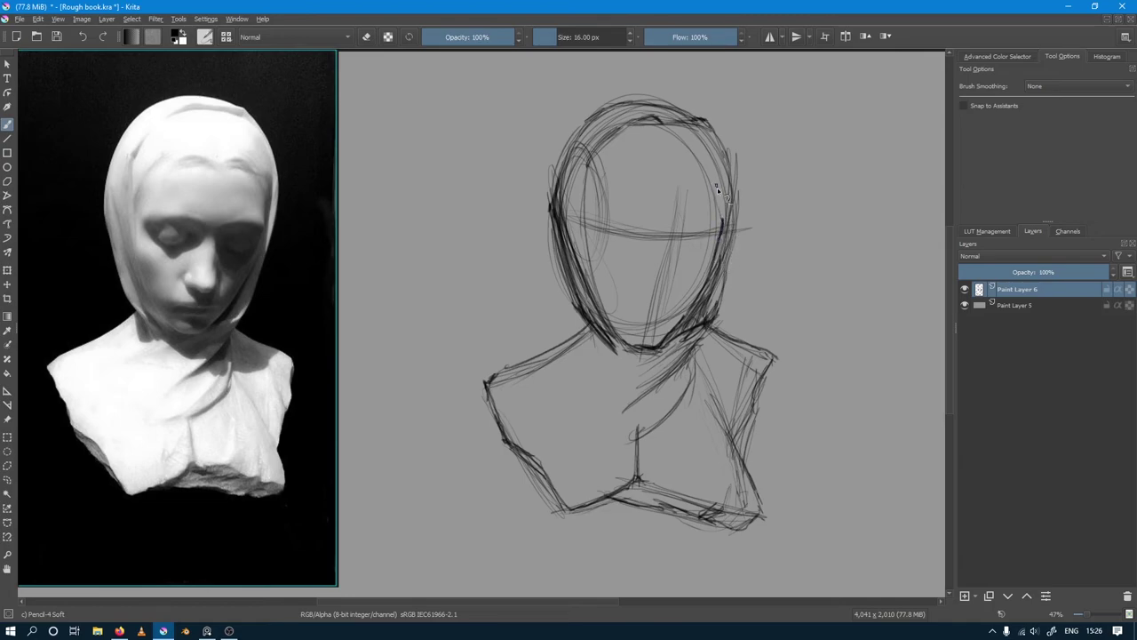
mouse_move(724, 215)
left_mouse_down()
mouse_move(721, 181)
mouse_move(731, 217)
left_mouse_up()
mouse_move(707, 119)
left_mouse_down()
mouse_move(730, 188)
mouse_move(698, 126)
mouse_move(653, 125)
mouse_move(608, 153)
mouse_move(584, 218)
left_mouse_up()
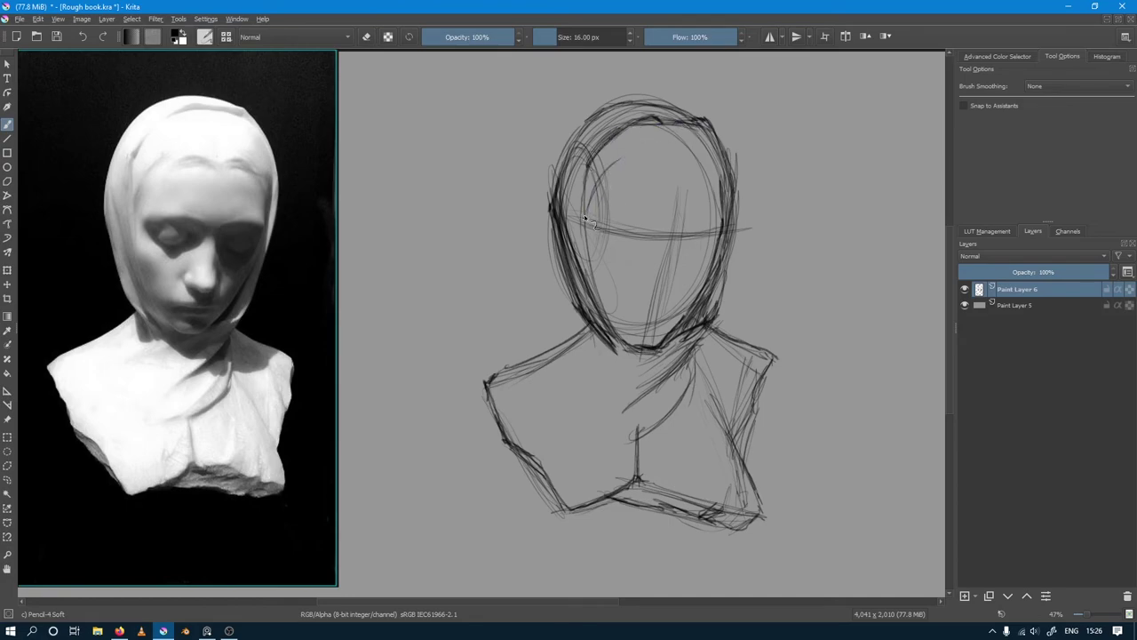
mouse_move(624, 163)
left_mouse_down()
mouse_move(711, 169)
mouse_move(725, 213)
left_mouse_up()
left_click_drag(715, 129, 722, 232)
left_click_drag(711, 131, 730, 188)
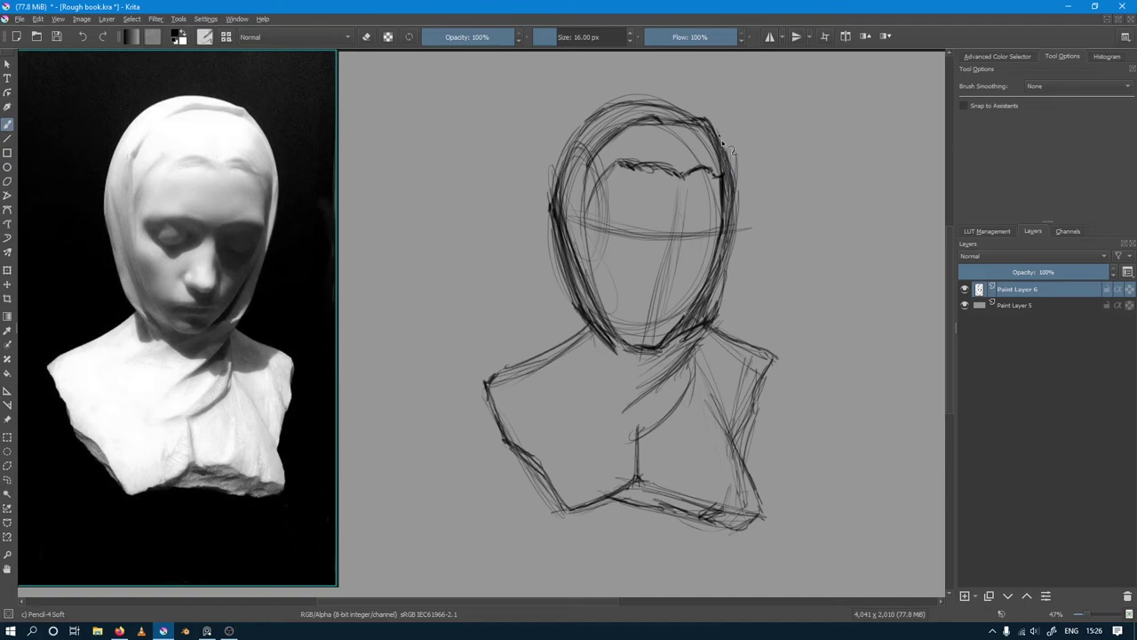
mouse_move(721, 140)
left_mouse_down()
mouse_move(737, 240)
mouse_move(700, 319)
left_mouse_up()
left_click_drag(728, 252, 709, 318)
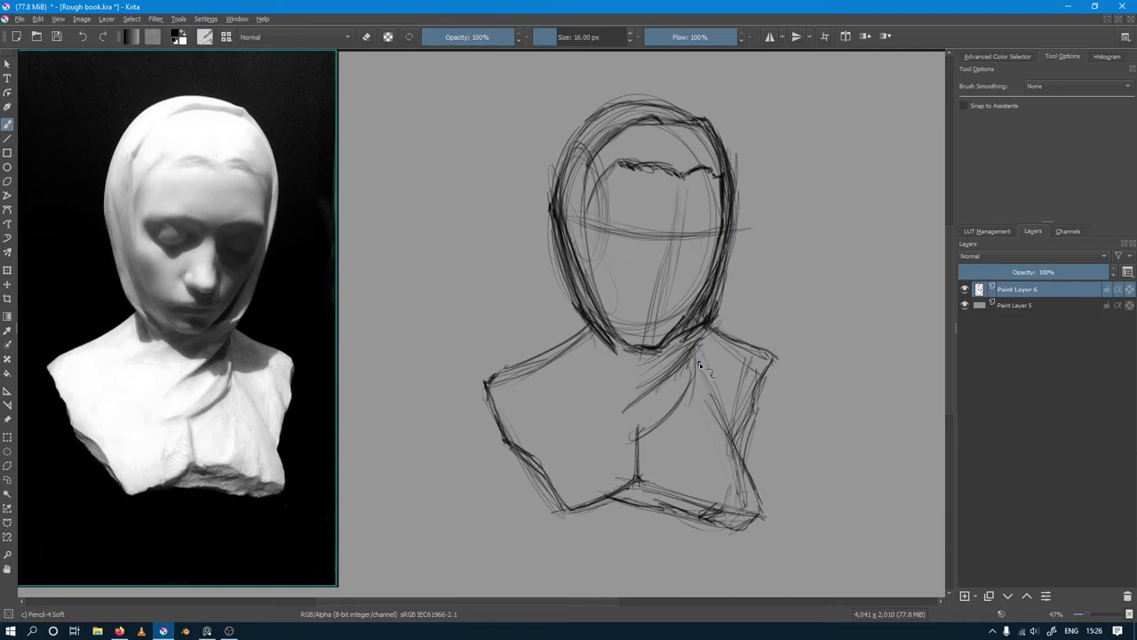
Step: Mirror the canvas horizontally, recentre the sketch, and switch the reference to a closer bust photo
key("m")
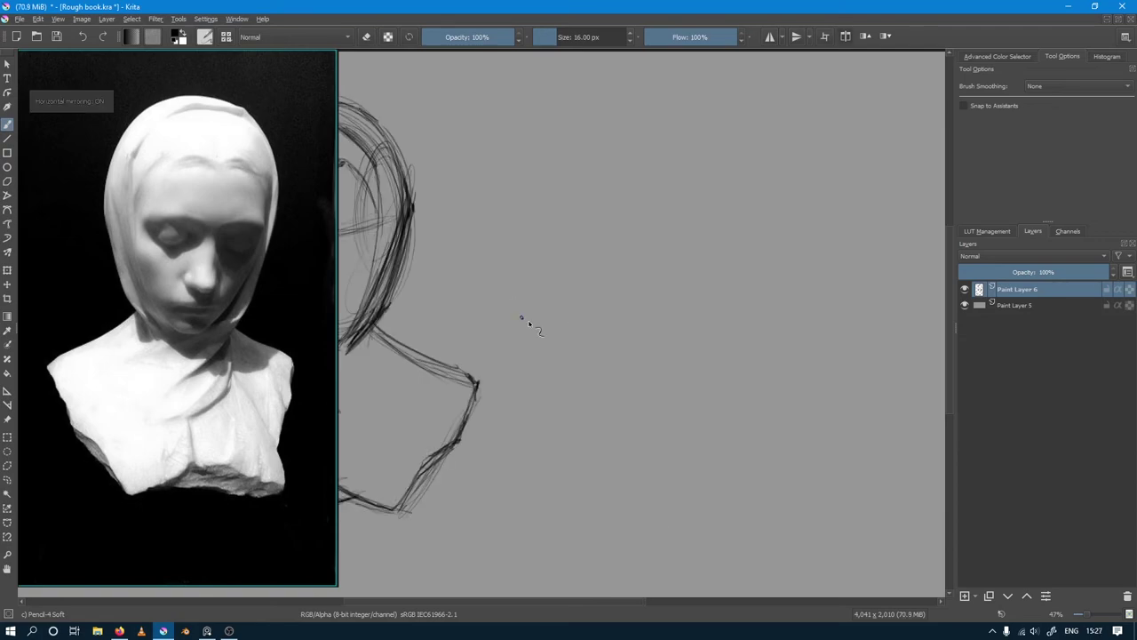
left_click_drag(530, 321, 734, 314)
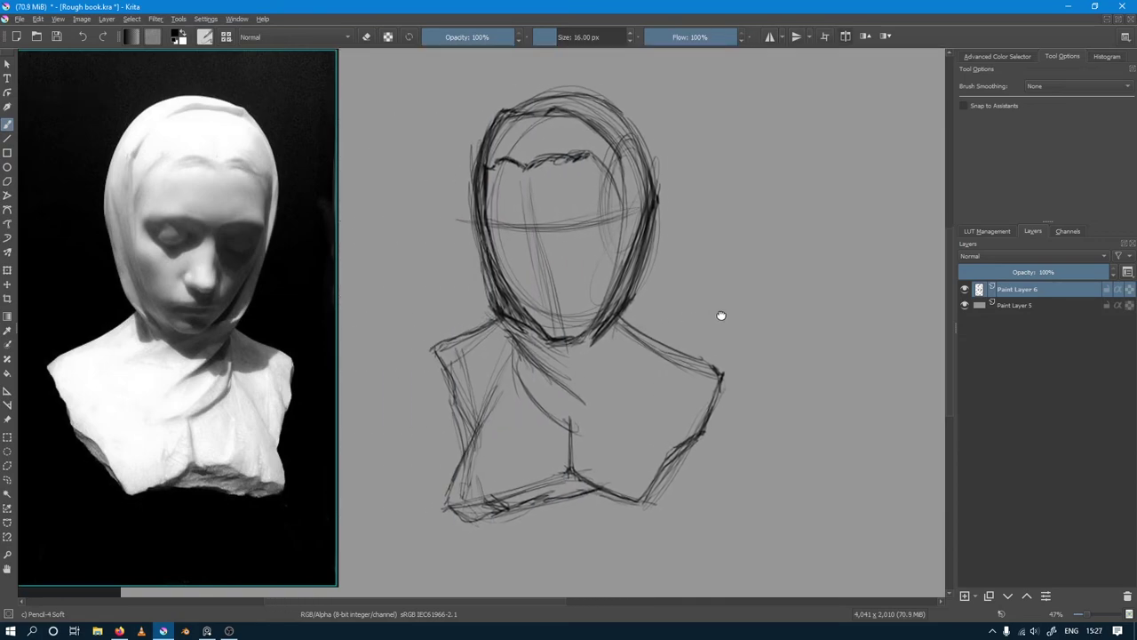
left_click(230, 293)
key("Right")
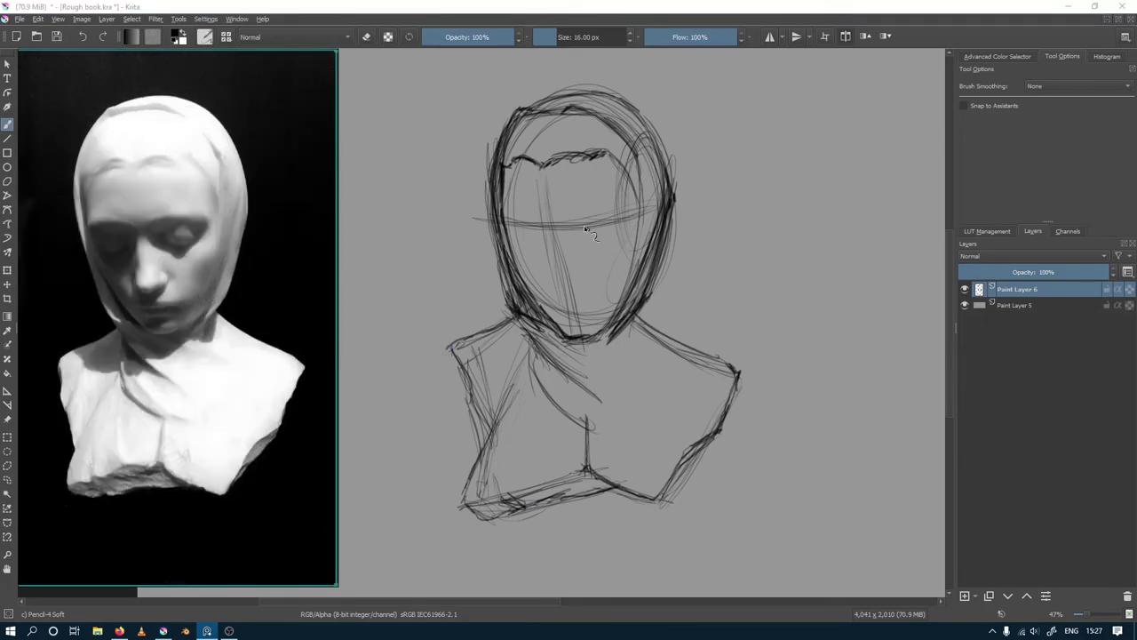
left_click(505, 247)
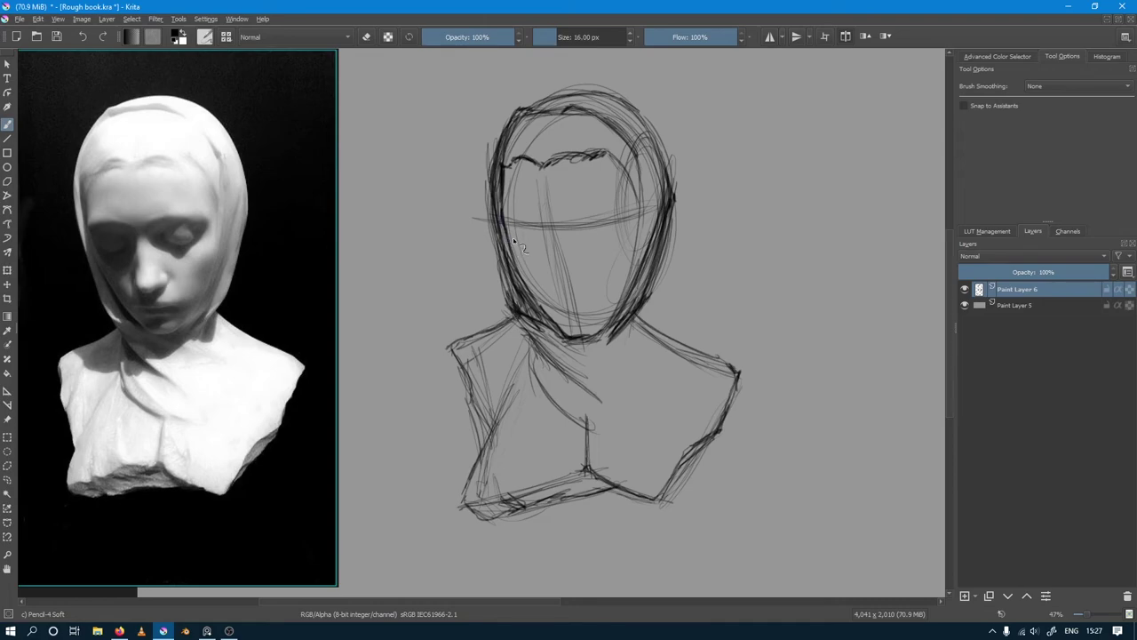
Step: Sketch the closed eyes, nostril and a first mouth line, shading under the left eye
mouse_move(512, 237)
left_mouse_down()
mouse_move(536, 243)
mouse_move(513, 233)
mouse_move(524, 257)
mouse_move(549, 239)
mouse_move(508, 222)
mouse_move(537, 228)
mouse_move(503, 229)
mouse_move(547, 225)
left_mouse_up()
left_click_drag(547, 238, 551, 250)
left_click_drag(549, 261, 552, 278)
left_click_drag(552, 280, 569, 277)
left_click_drag(558, 275, 551, 264)
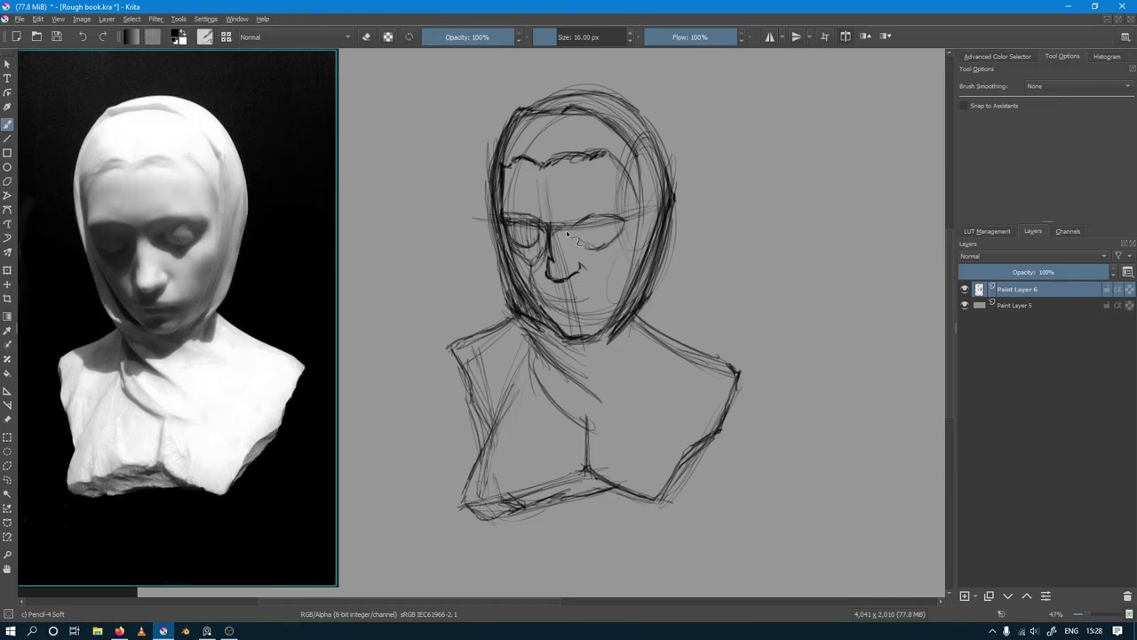
mouse_move(570, 222)
left_mouse_down()
mouse_move(569, 231)
mouse_move(620, 217)
left_mouse_up()
left_click_drag(612, 233, 579, 230)
left_click_drag(540, 235, 526, 246)
left_click_drag(520, 242, 535, 260)
Step: Darken the hood's right side, the area under the chin and the jaw line
mouse_move(648, 168)
left_mouse_down()
mouse_move(613, 311)
mouse_move(628, 306)
left_mouse_up()
left_click_drag(647, 258, 631, 307)
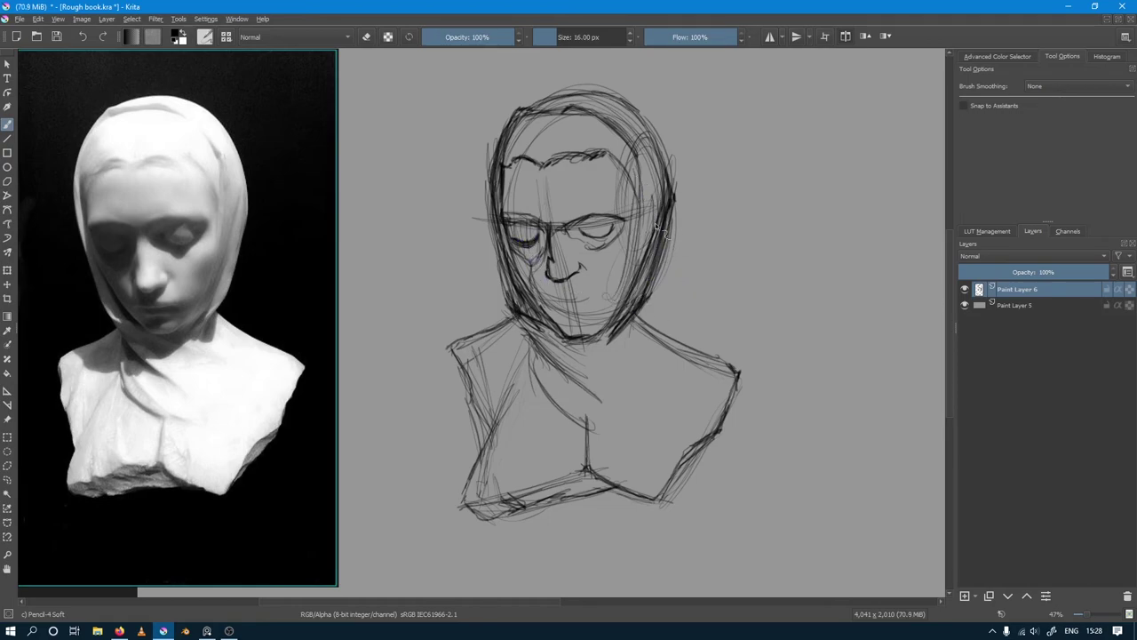
left_click_drag(666, 229, 575, 340)
left_click_drag(580, 271, 559, 292)
left_click_drag(552, 321, 587, 337)
Step: Redraw the mouth line, darken the nose side and chin shadow, and firm up the hood's right side
left_click_drag(547, 303, 574, 304)
left_click_drag(589, 304, 558, 303)
mouse_move(551, 304)
left_mouse_down()
mouse_move(578, 308)
mouse_move(550, 299)
left_mouse_up()
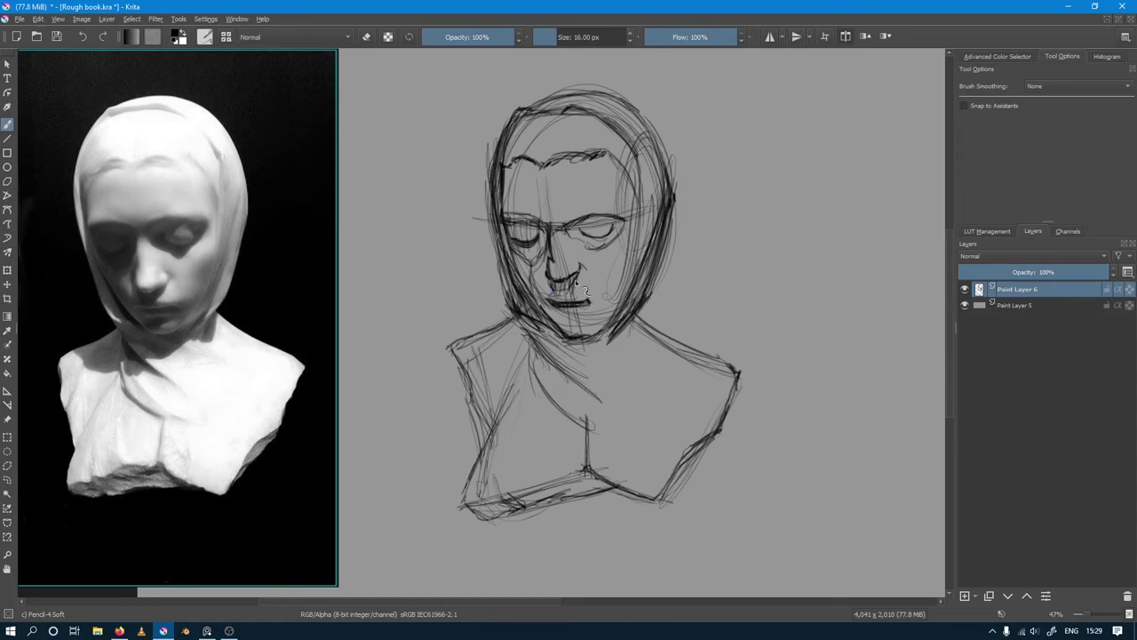
left_click_drag(574, 296, 584, 300)
left_click_drag(577, 305, 554, 301)
left_click_drag(531, 271, 547, 253)
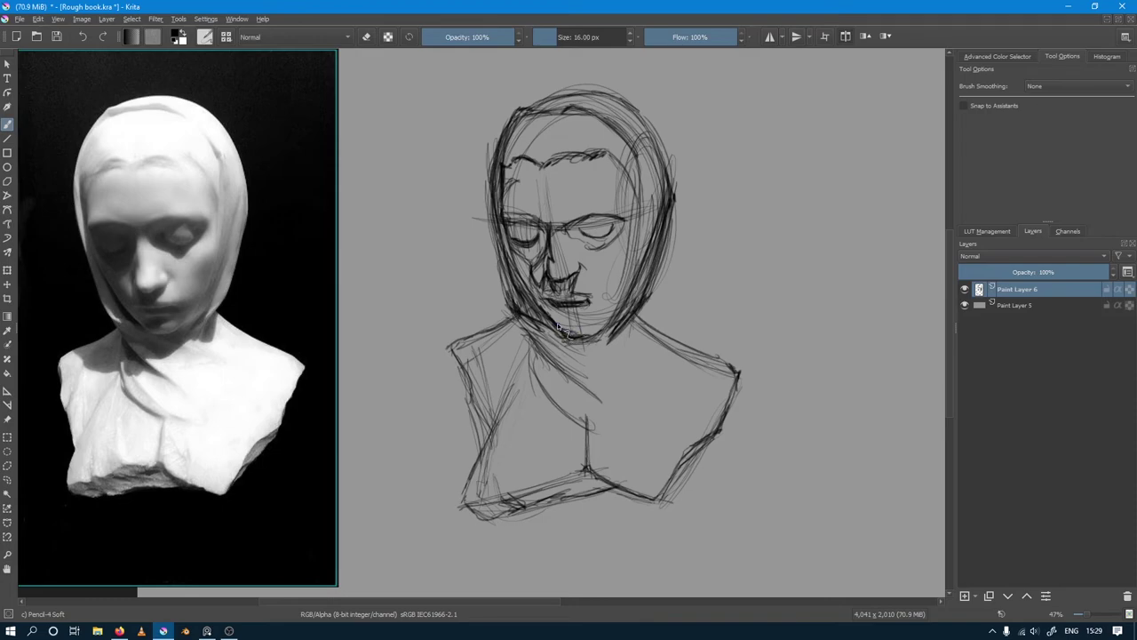
left_click_drag(591, 318, 567, 330)
mouse_move(567, 330)
left_mouse_down()
mouse_move(583, 329)
mouse_move(629, 277)
mouse_move(614, 296)
left_mouse_up()
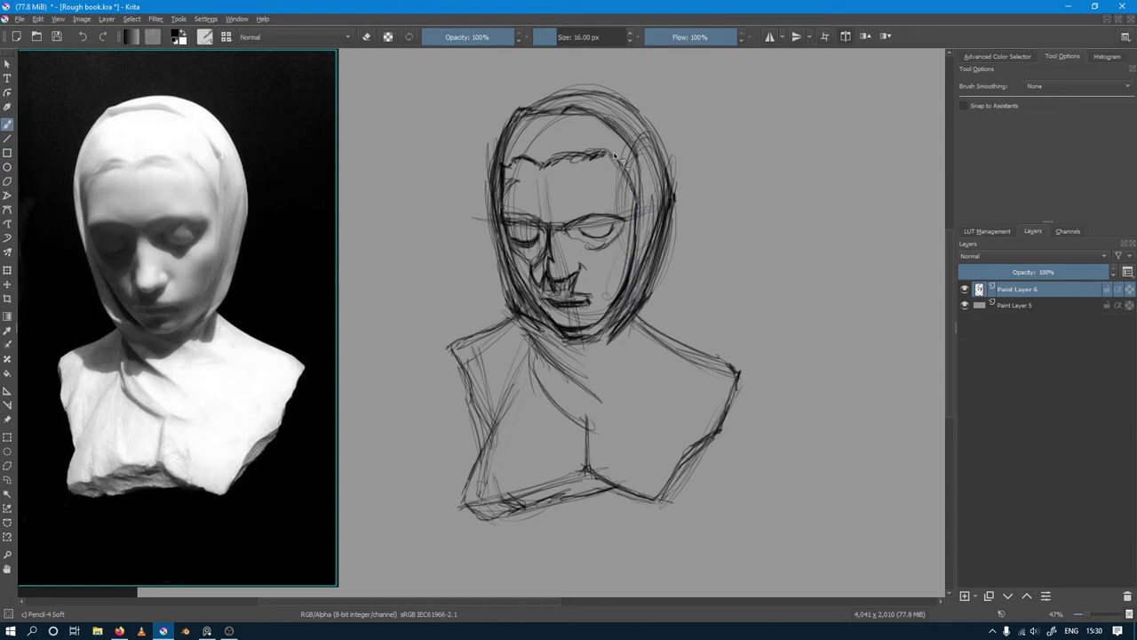
mouse_move(615, 158)
left_mouse_down()
mouse_move(634, 191)
mouse_move(573, 153)
mouse_move(508, 163)
left_mouse_up()
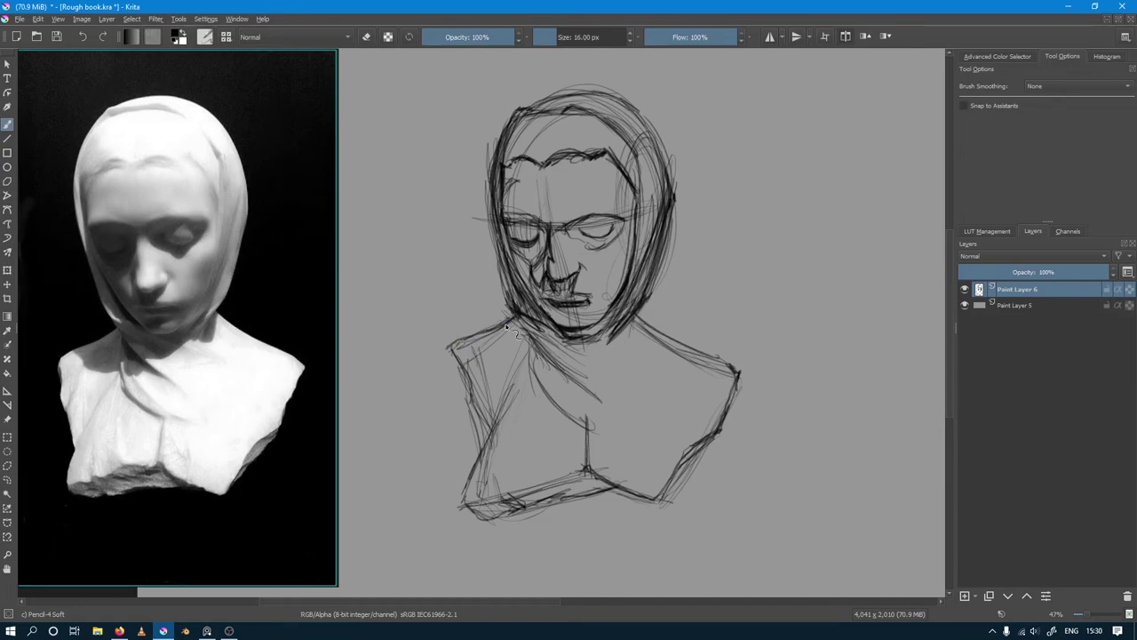
Step: Re-stroke the left shoulder edge, lower-left torso edge and diagonal chest line
mouse_move(509, 319)
left_mouse_down()
mouse_move(484, 342)
mouse_move(516, 322)
mouse_move(455, 344)
left_mouse_up()
mouse_move(471, 391)
left_mouse_down()
mouse_move(451, 355)
mouse_move(467, 391)
left_mouse_up()
mouse_move(465, 389)
left_mouse_down()
mouse_move(479, 410)
mouse_move(476, 387)
mouse_move(479, 455)
left_mouse_up()
mouse_move(471, 413)
left_mouse_down()
mouse_move(484, 458)
mouse_move(464, 490)
mouse_move(494, 425)
left_mouse_up()
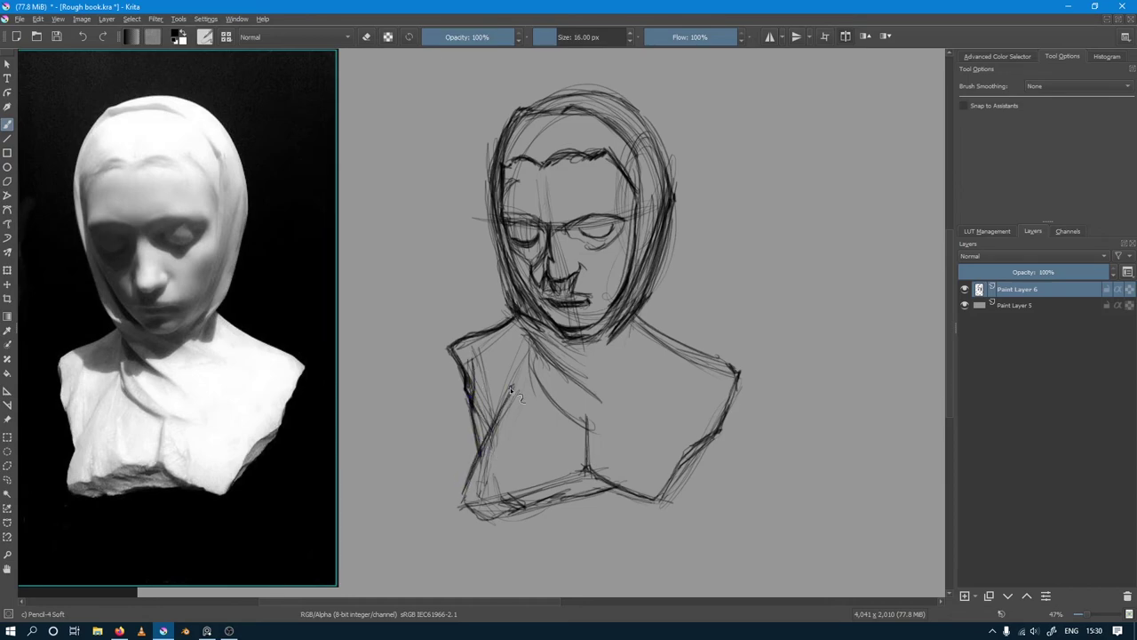
mouse_move(510, 388)
left_mouse_down()
mouse_move(465, 481)
mouse_move(466, 506)
mouse_move(484, 517)
mouse_move(488, 478)
mouse_move(517, 510)
mouse_move(489, 502)
mouse_move(494, 491)
mouse_move(514, 503)
mouse_move(538, 480)
mouse_move(585, 472)
mouse_move(567, 473)
mouse_move(579, 476)
mouse_move(582, 418)
mouse_move(551, 391)
left_mouse_up()
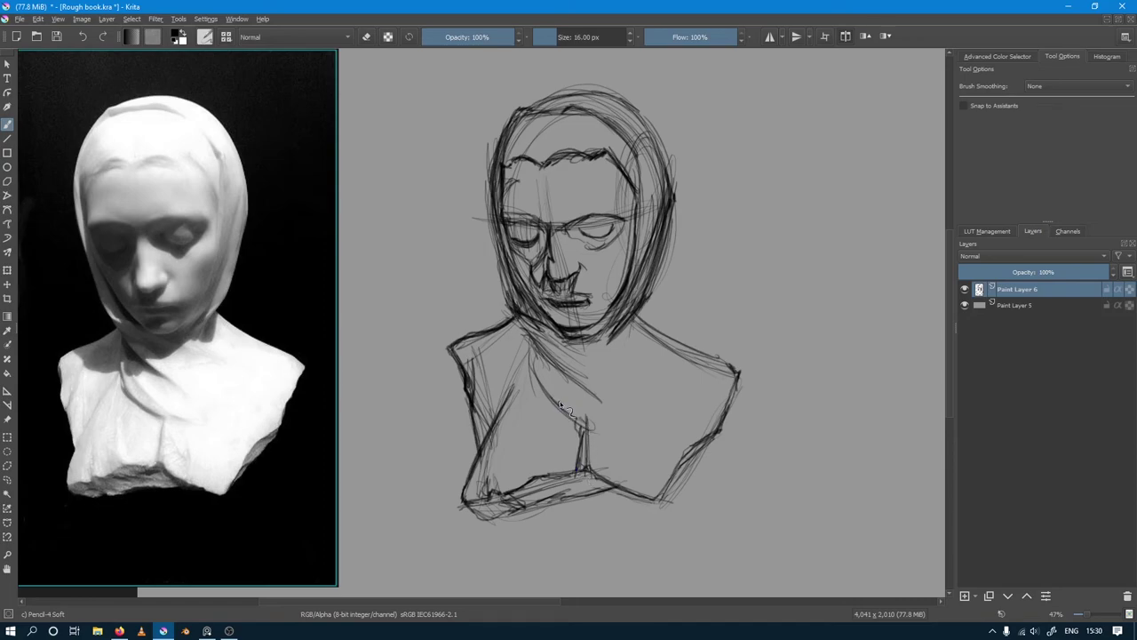
mouse_move(586, 434)
left_mouse_down()
mouse_move(530, 374)
mouse_move(586, 435)
left_mouse_up()
left_click_drag(539, 391, 579, 425)
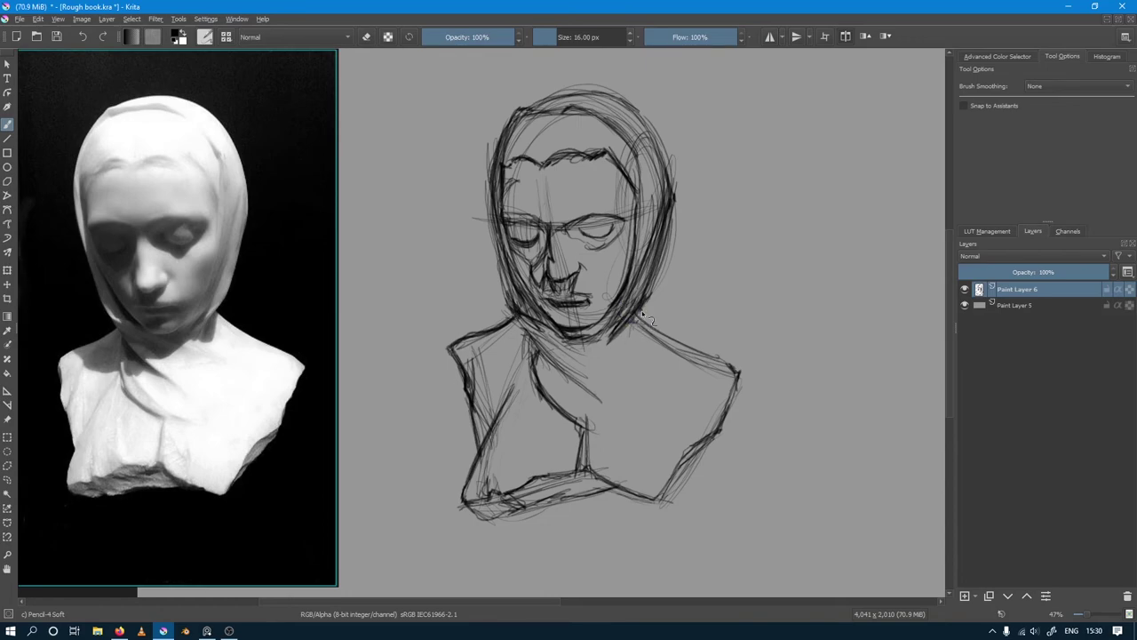
Step: Hatch diagonal shadow under the chin, across the neck and over the left shoulder
left_click_drag(640, 315, 634, 343)
left_click_drag(613, 349, 537, 363)
mouse_move(536, 370)
left_mouse_down()
mouse_move(485, 359)
mouse_move(494, 354)
mouse_move(487, 364)
left_mouse_up()
mouse_move(516, 321)
left_mouse_down()
mouse_move(502, 360)
mouse_move(562, 361)
left_mouse_up()
mouse_move(594, 328)
left_mouse_down()
mouse_move(583, 355)
mouse_move(601, 345)
left_mouse_up()
left_click_drag(631, 329, 617, 349)
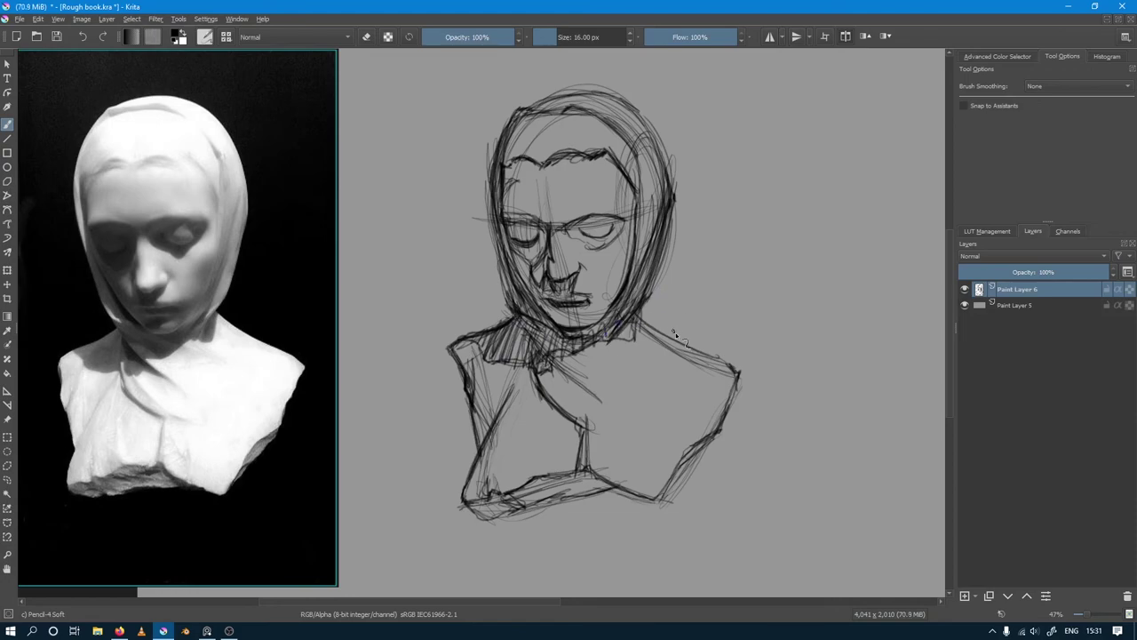
Step: Add a new layer, lower Paint Layer 6's opacity to 31%, and select Paint Layer 7
key("Insert")
left_click(1013, 304)
left_click(1030, 272)
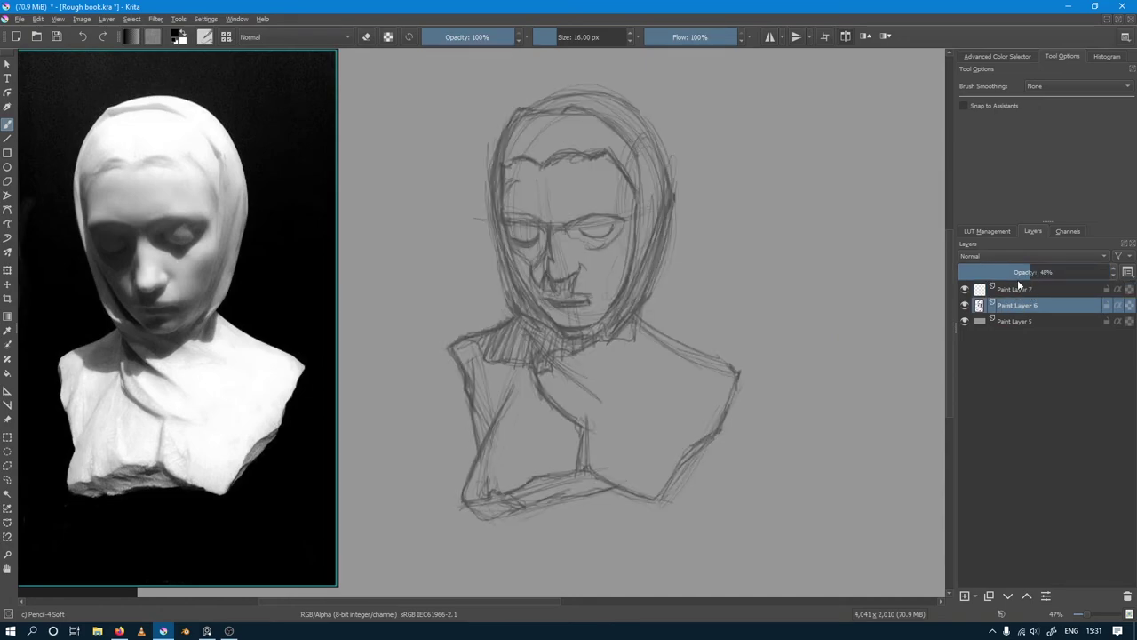
left_click_drag(1019, 275, 1006, 274)
left_click(1016, 289)
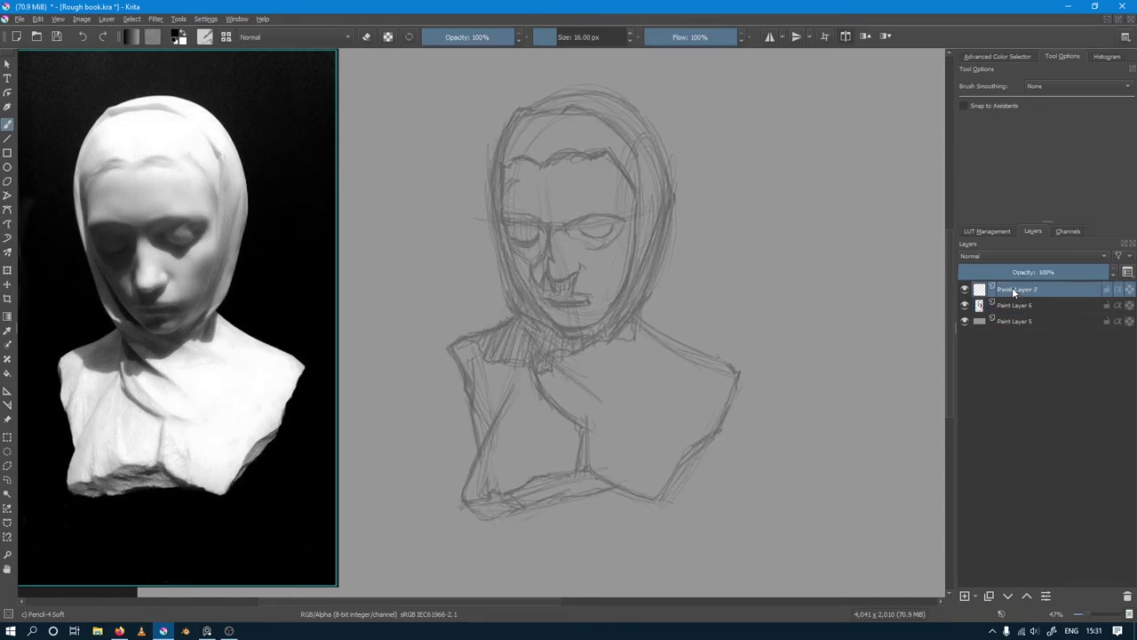
left_click(1014, 59)
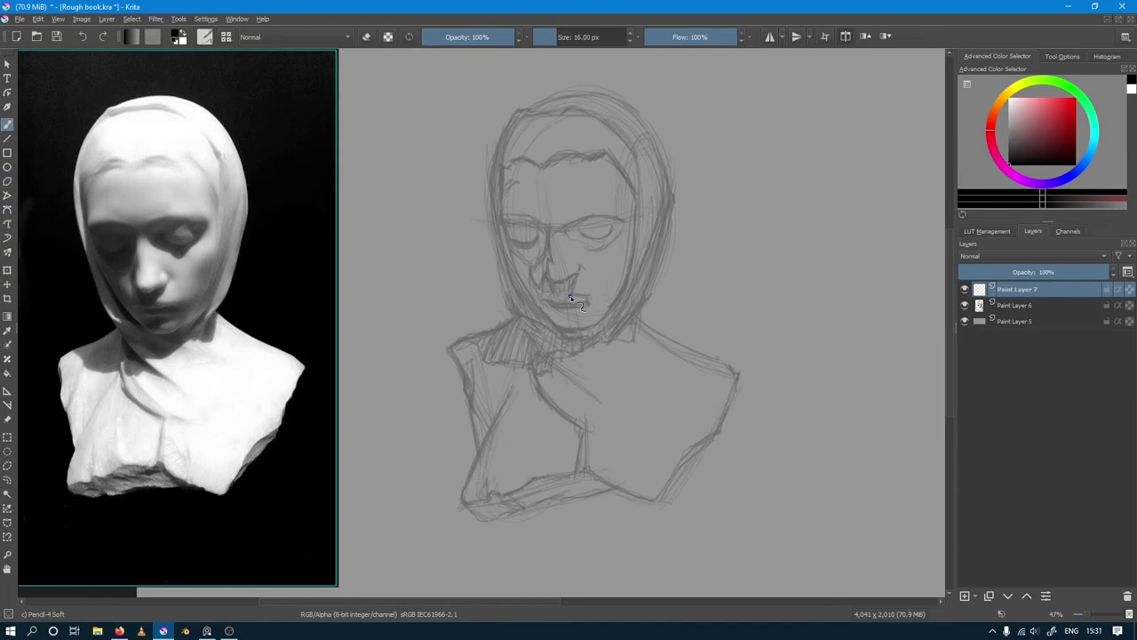
Step: Rotate the reference bust to a more frontal view and return to the canvas
left_click(212, 306)
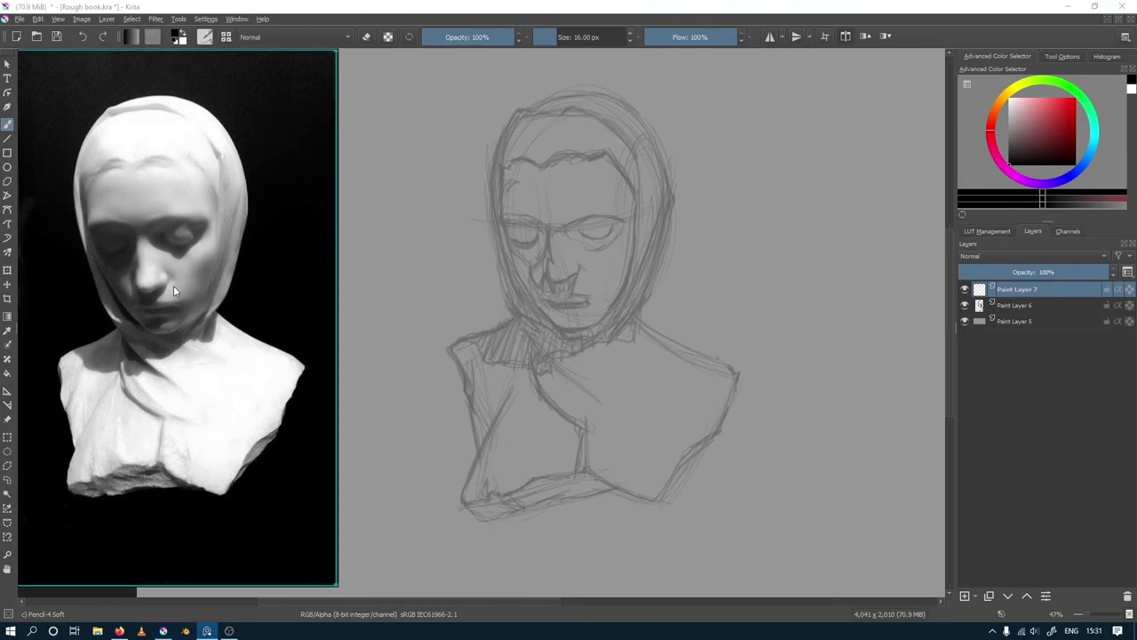
left_click_drag(173, 287, 198, 285)
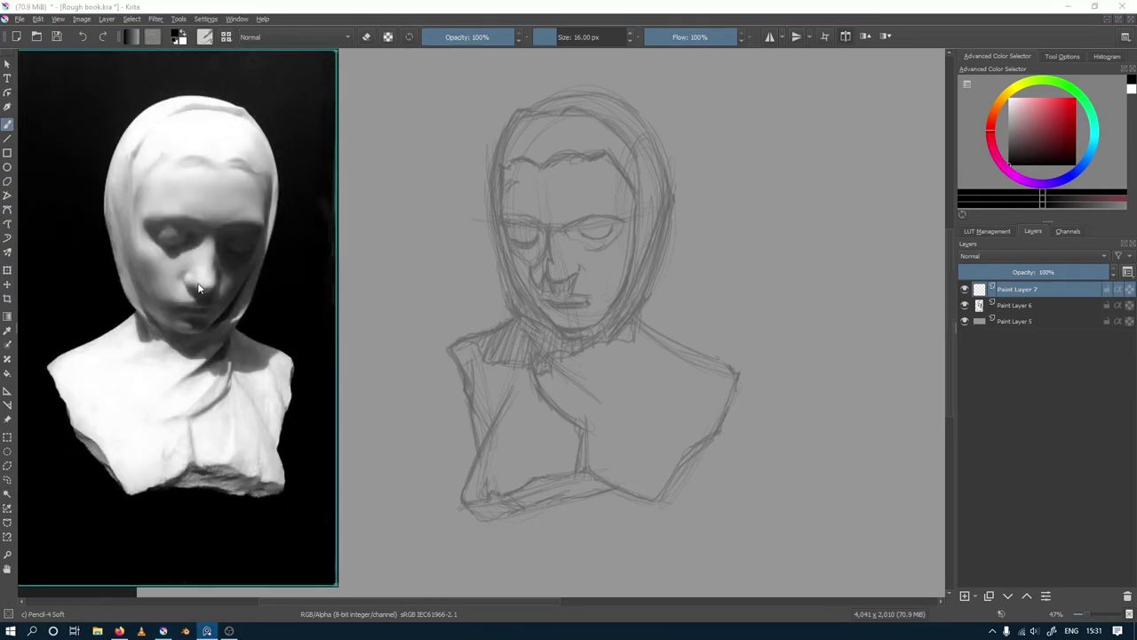
left_click(585, 336)
Step: Turn off the canvas mirror and redraw the hood's left edge on Paint Layer 7
key("m")
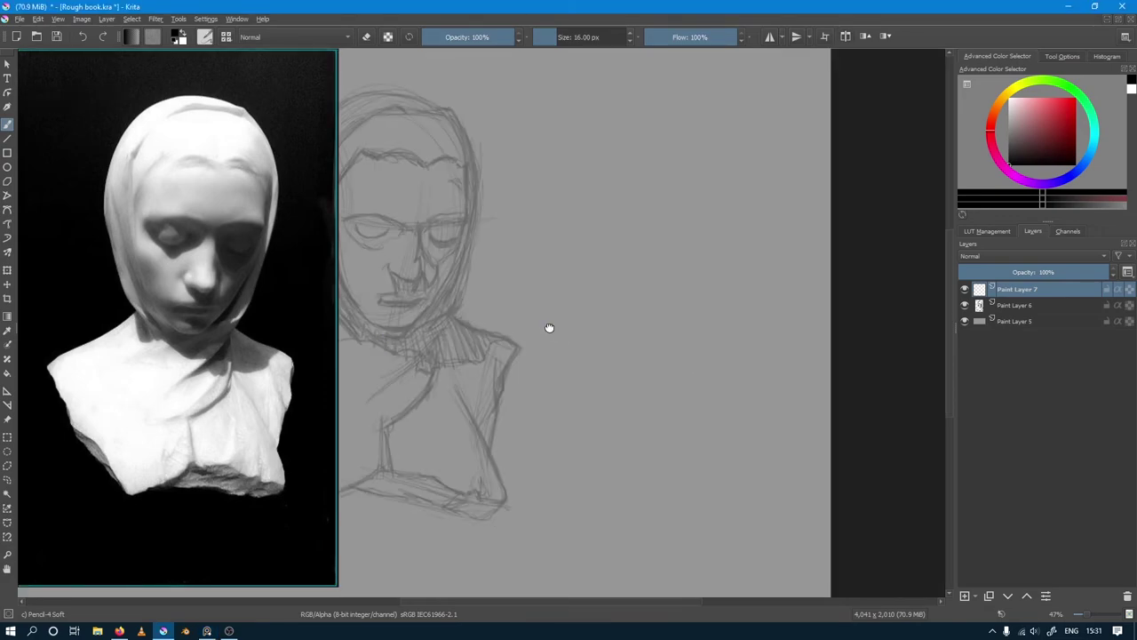
mouse_move(545, 325)
left_mouse_down()
mouse_move(687, 325)
mouse_move(703, 336)
left_mouse_up()
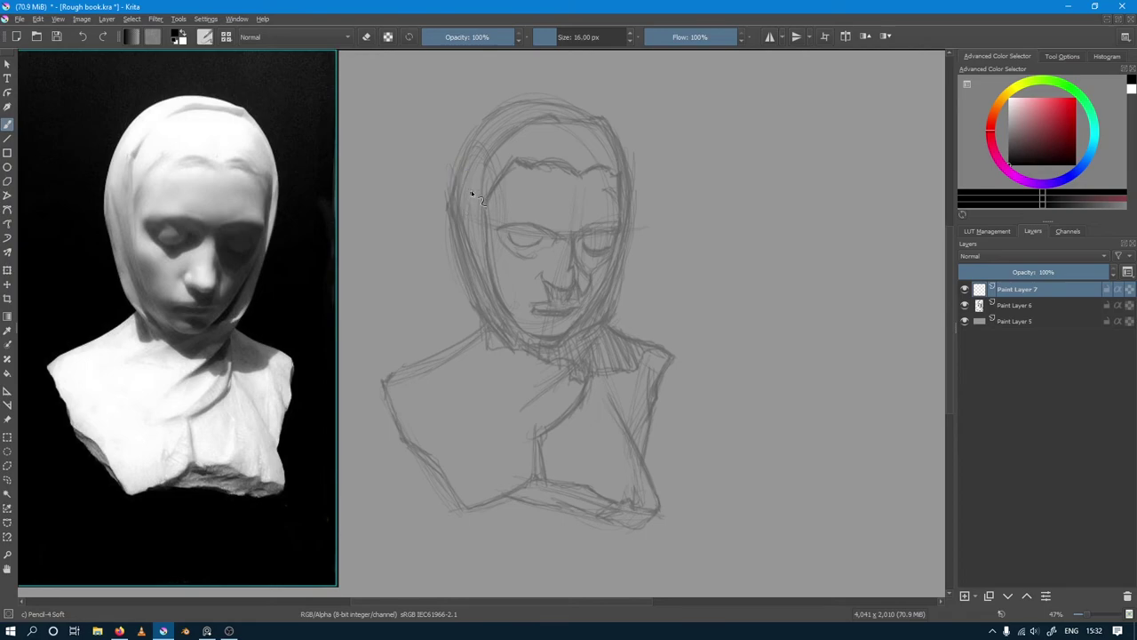
left_click_drag(459, 178, 454, 206)
left_click_drag(458, 228, 469, 271)
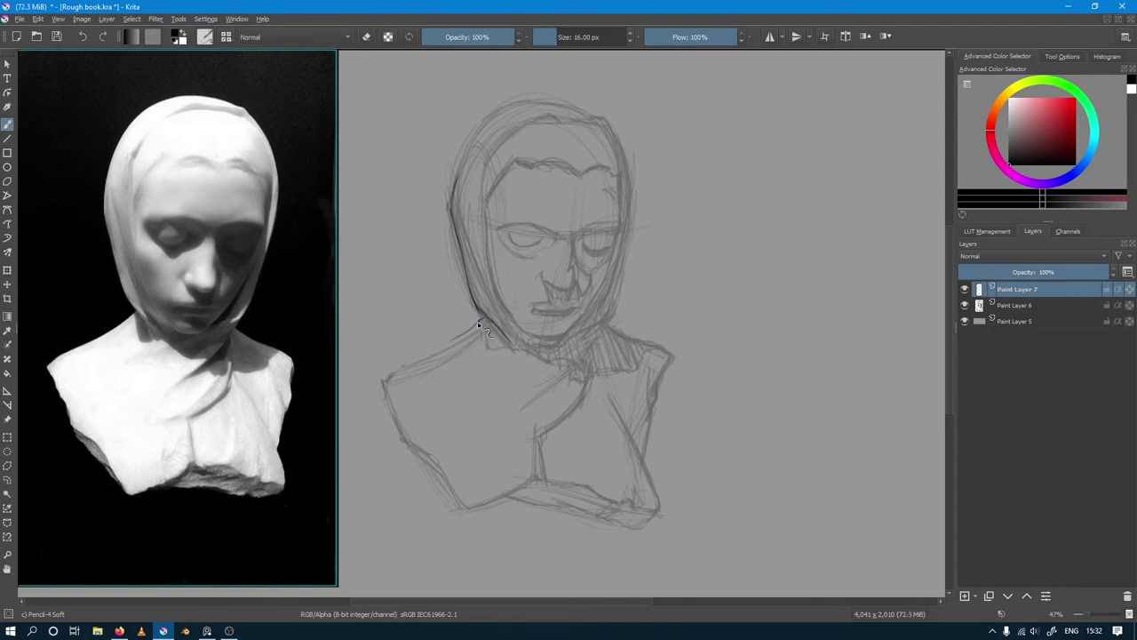
Step: Redraw the left shoulder, left torso edge and the bust's lower edge with firm lines
left_click_drag(486, 327, 382, 381)
left_click_drag(484, 322, 389, 371)
left_click_drag(386, 384, 410, 452)
left_click_drag(410, 443, 461, 499)
left_click_drag(424, 462, 455, 494)
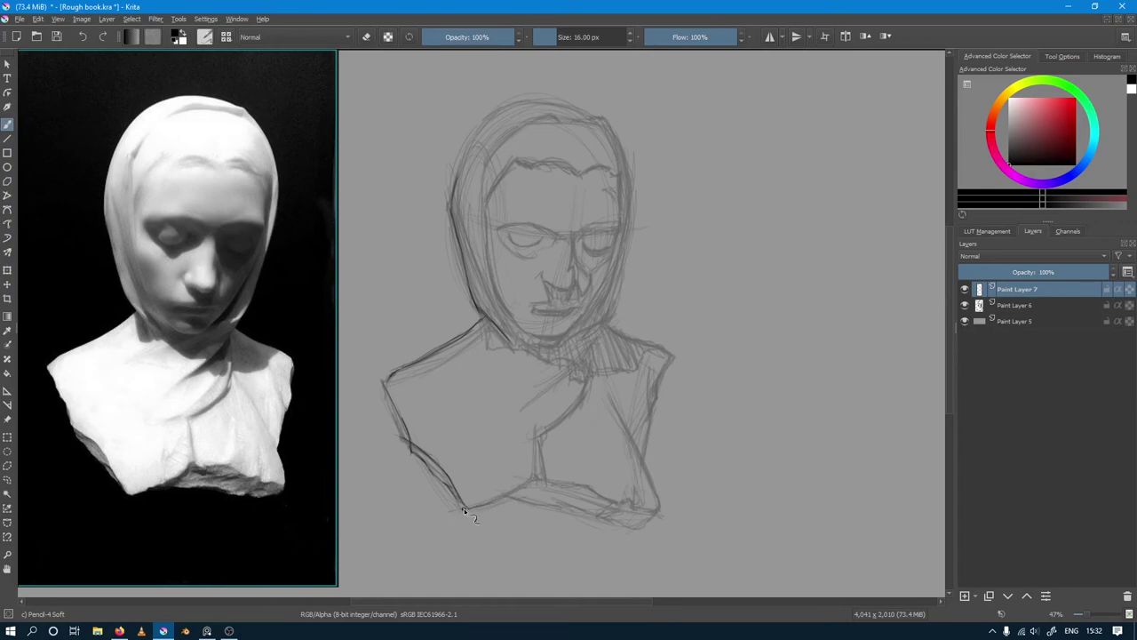
left_click_drag(538, 480, 473, 505)
mouse_move(488, 510)
left_mouse_down()
mouse_move(511, 499)
mouse_move(610, 517)
mouse_move(614, 487)
left_mouse_up()
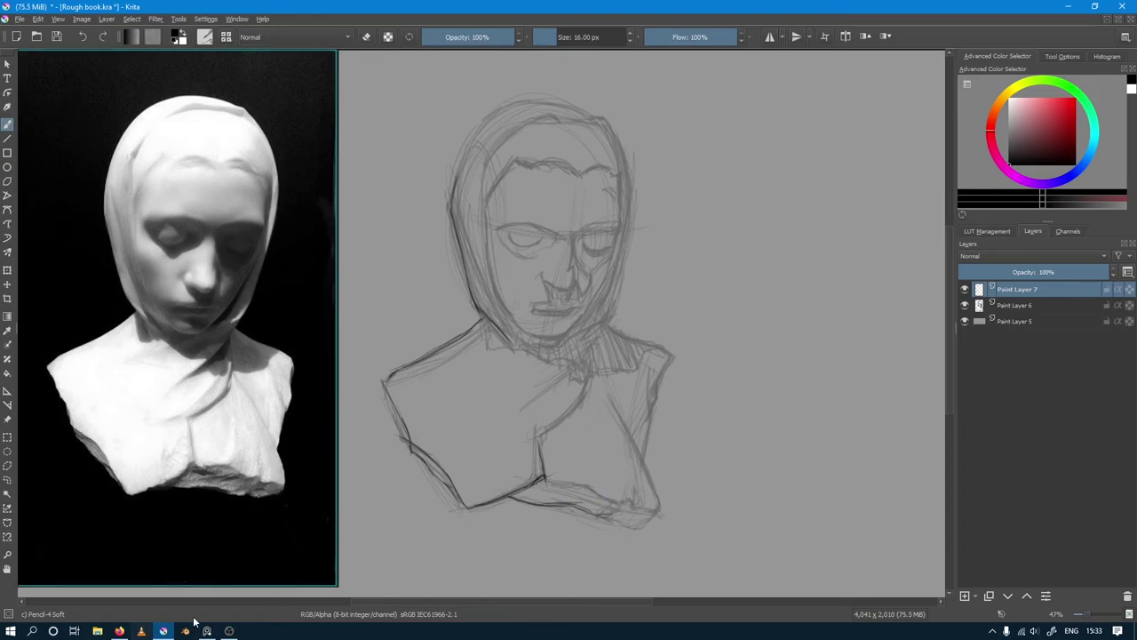
Step: Return to Krita, save the drawing with Ctrl+S, and switch to Canvas-Only mode
left_click(119, 631)
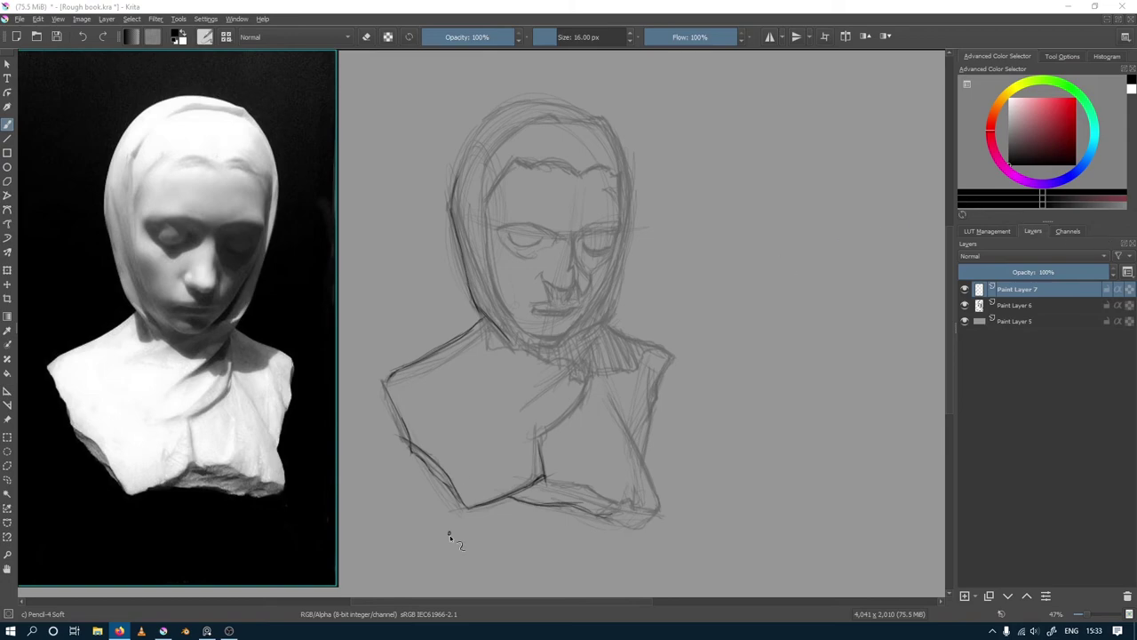
left_click(229, 631)
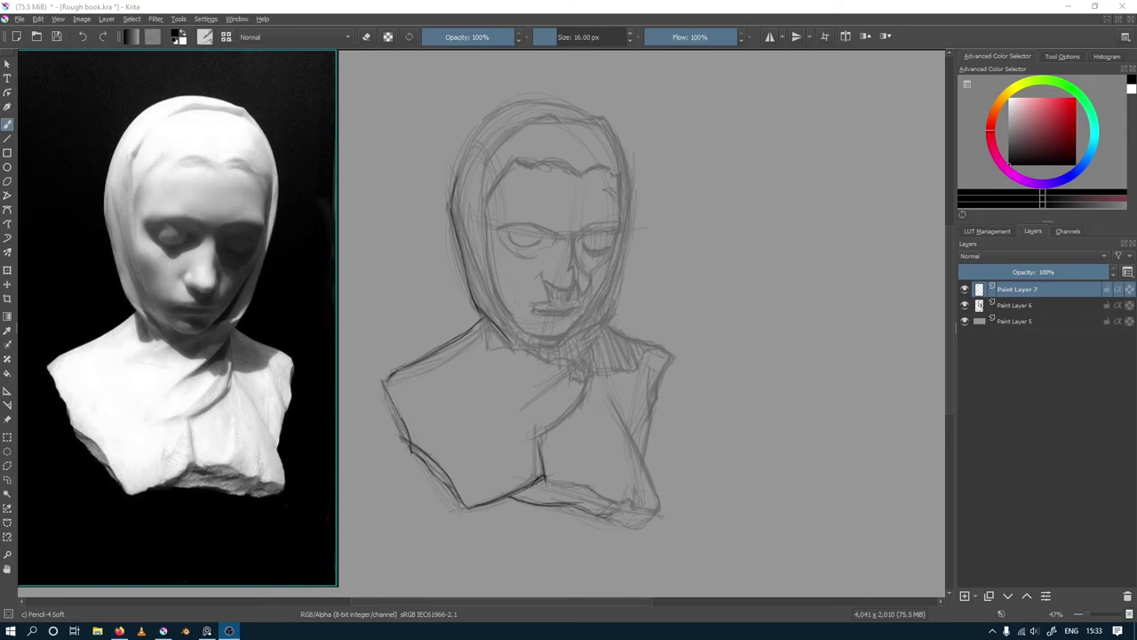
key("alt+Tab")
key("ctrl+s")
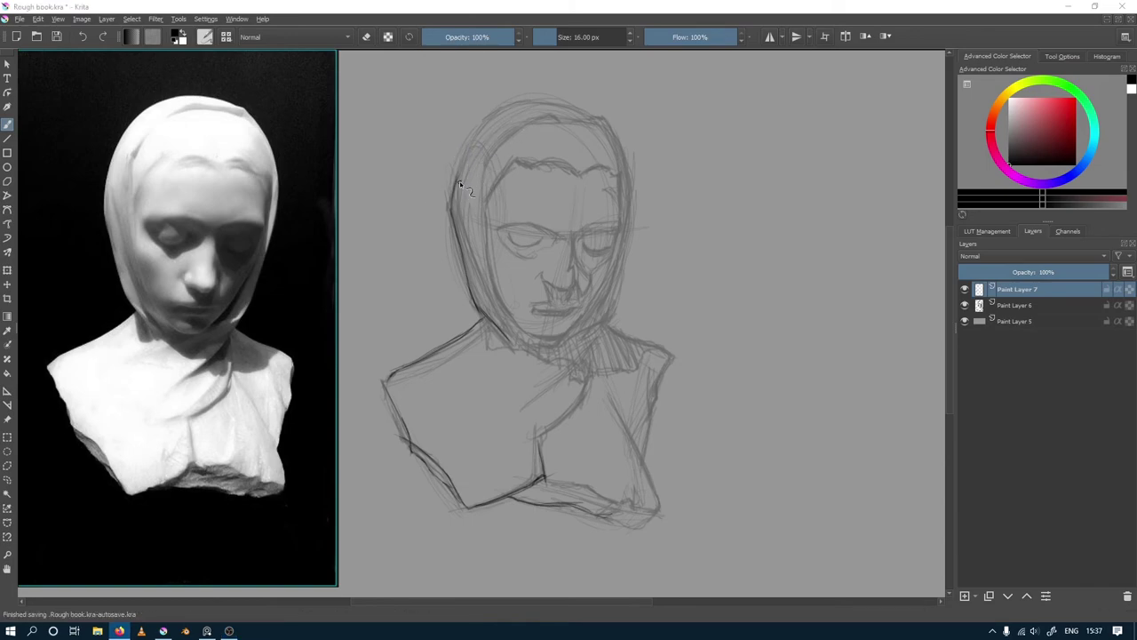
key("ctrl+z")
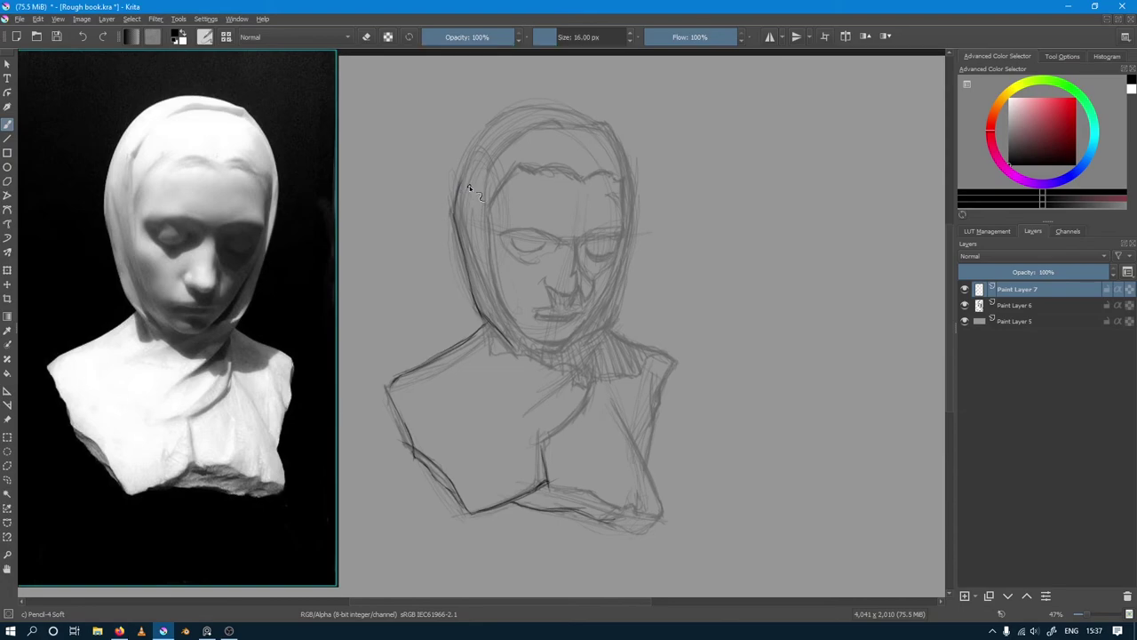
key("Tab")
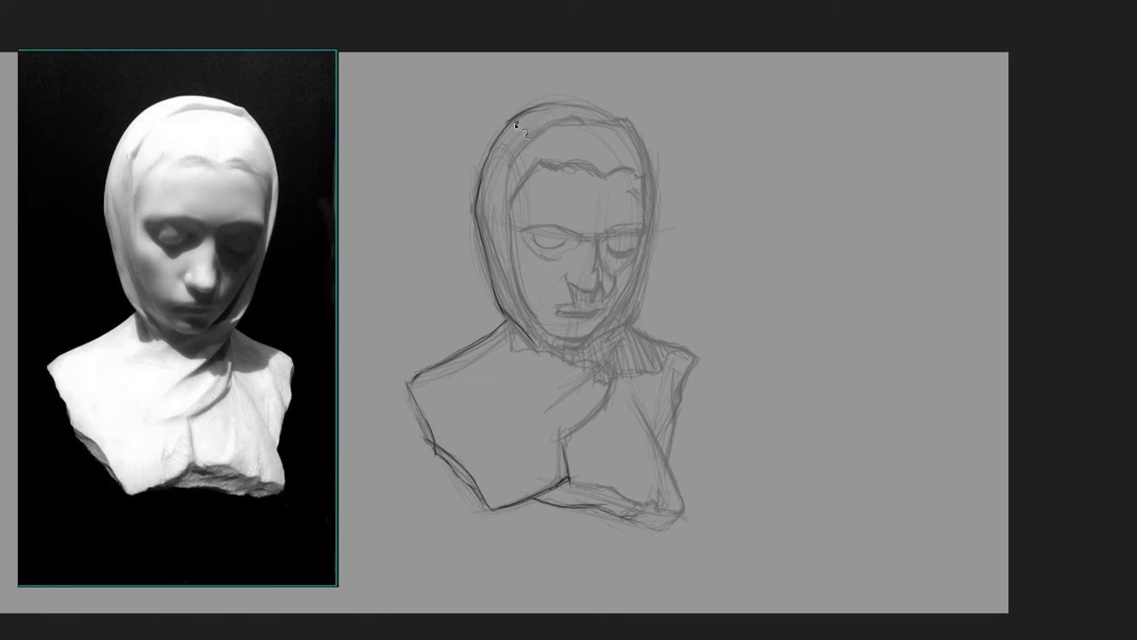
Step: Re-stroke the hood's top-left and right edges and the jaw line near the chin
mouse_move(553, 104)
left_mouse_down()
mouse_move(507, 130)
mouse_move(577, 105)
mouse_move(615, 118)
left_mouse_up()
left_click_drag(635, 134, 655, 200)
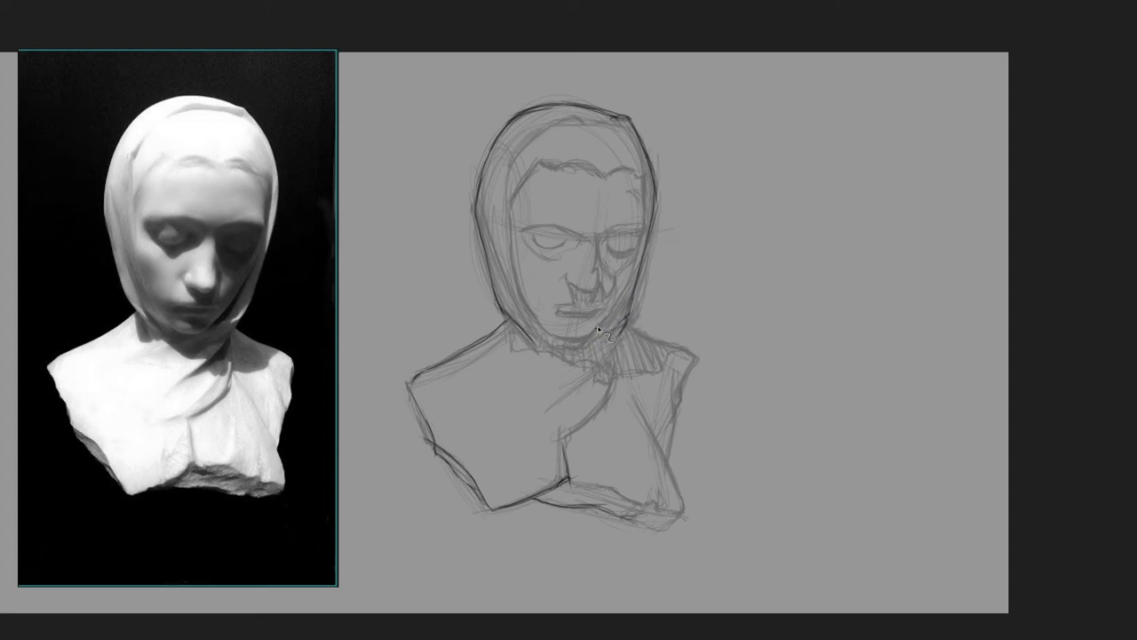
mouse_move(597, 331)
left_mouse_down()
mouse_move(625, 320)
mouse_move(615, 325)
left_mouse_up()
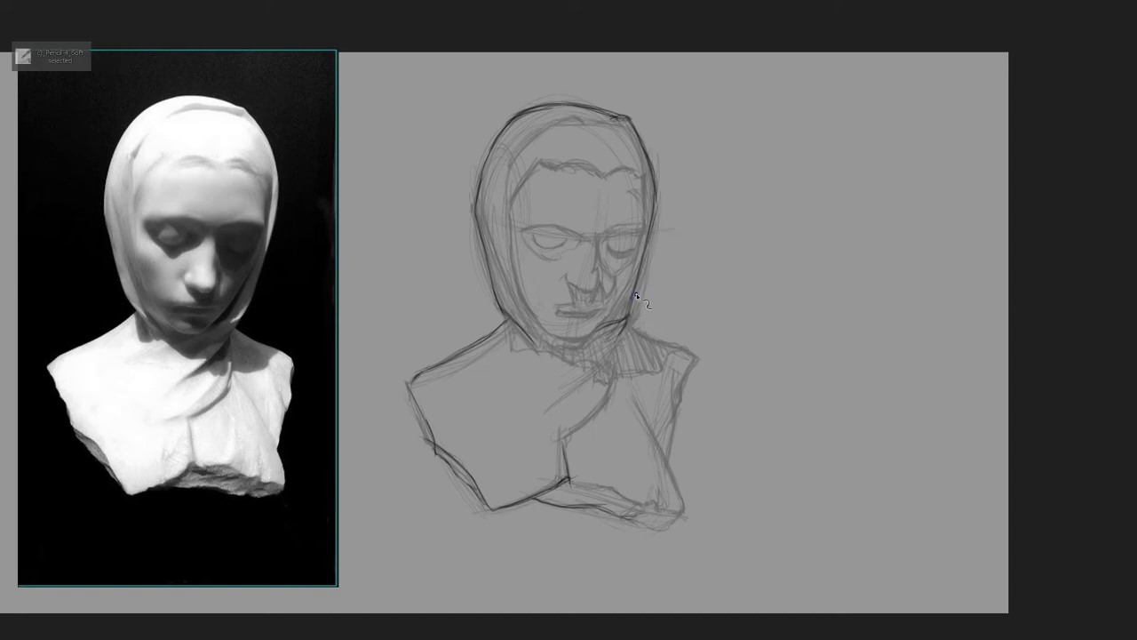
Step: Select the Pencil_4_Soft brush preset from the brush presets popup
key("F6")
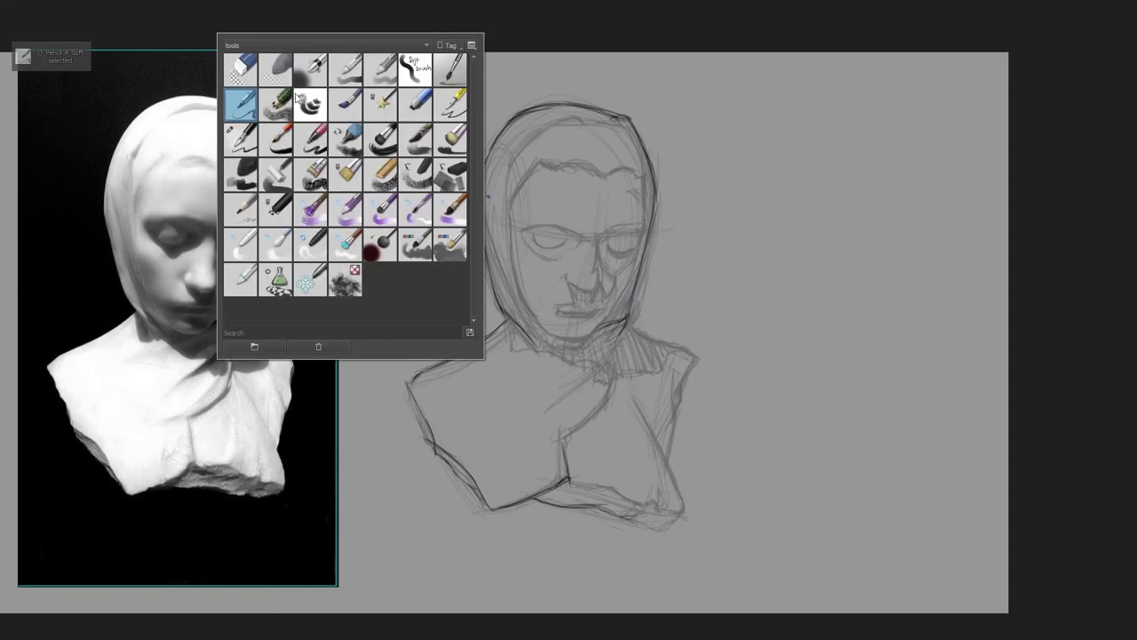
left_click(275, 71)
left_click(680, 285)
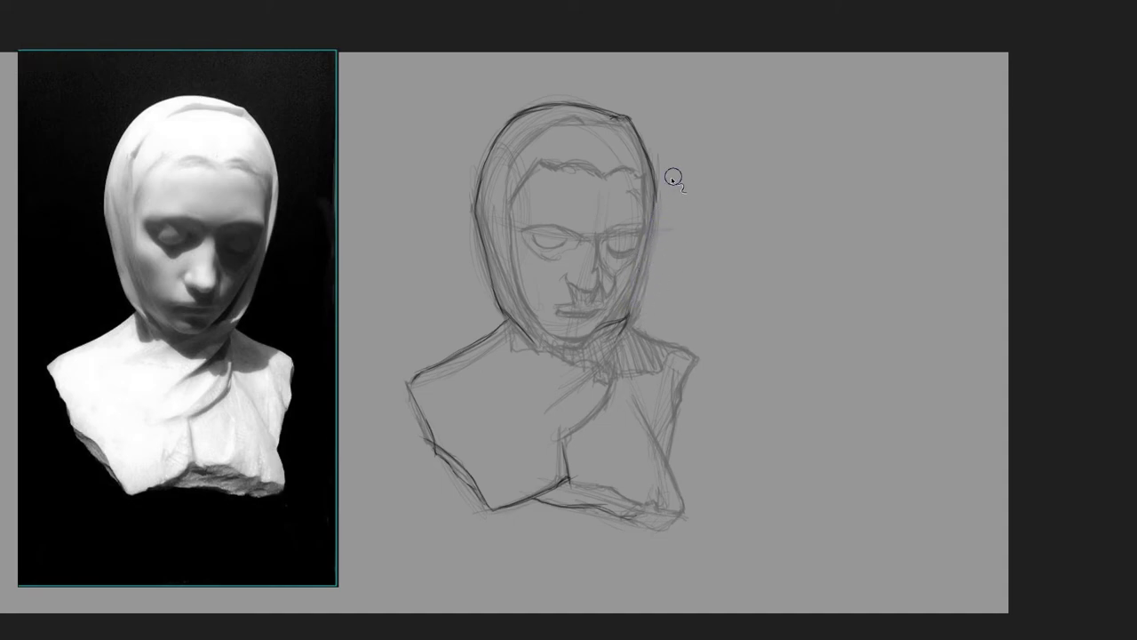
key("slash")
Step: Stroke a darker line down the head's right contour from the temple to the jaw
left_click_drag(656, 190, 657, 225)
left_click_drag(657, 183, 605, 333)
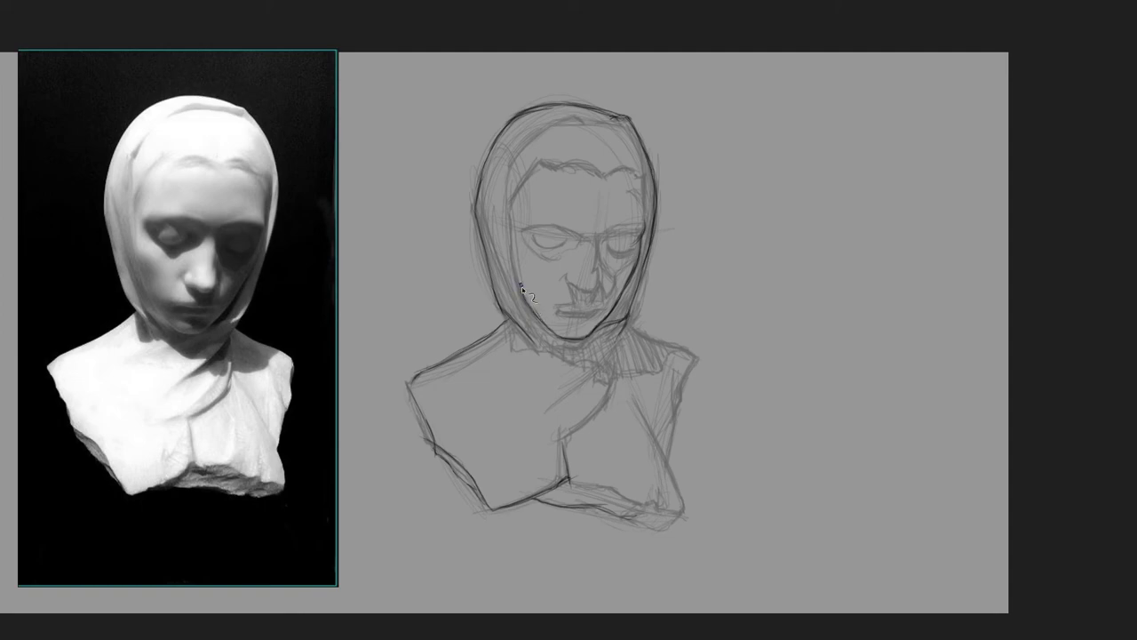
Step: Darken the left cheek and face contour up to the eyes, the inner hood line and hairline
left_click_drag(528, 300, 514, 251)
left_click_drag(510, 242, 510, 215)
left_click_drag(510, 231, 508, 179)
left_click_drag(517, 192, 540, 161)
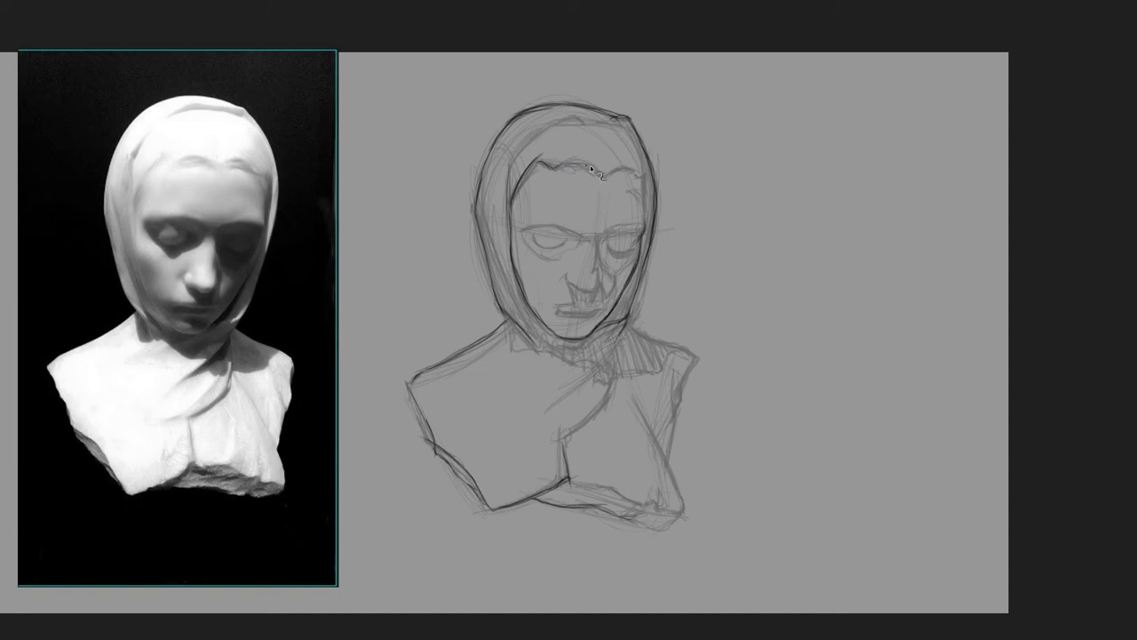
left_click_drag(551, 165, 563, 168)
Step: Reinforce the hood's right inner edge, left inner edge and inner top edge
left_click_drag(644, 187, 647, 227)
left_click_drag(643, 186, 644, 223)
mouse_move(512, 178)
left_mouse_down()
mouse_move(532, 140)
mouse_move(507, 169)
left_mouse_up()
left_click_drag(509, 191, 513, 257)
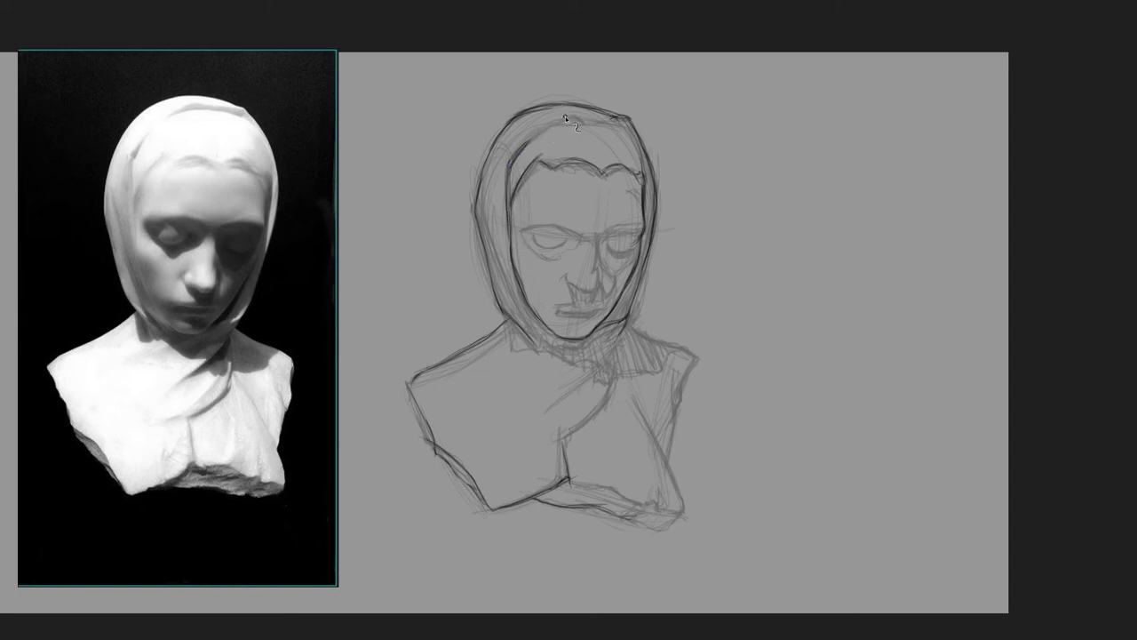
left_click_drag(540, 130, 579, 117)
left_click_drag(574, 118, 538, 137)
Step: Darken the right hood edge from the top down toward the shoulder and beside the chin
left_click_drag(625, 126, 646, 165)
left_click_drag(652, 177, 630, 289)
left_click_drag(623, 312, 629, 290)
mouse_move(642, 286)
left_mouse_down()
mouse_move(646, 262)
mouse_move(638, 306)
left_mouse_up()
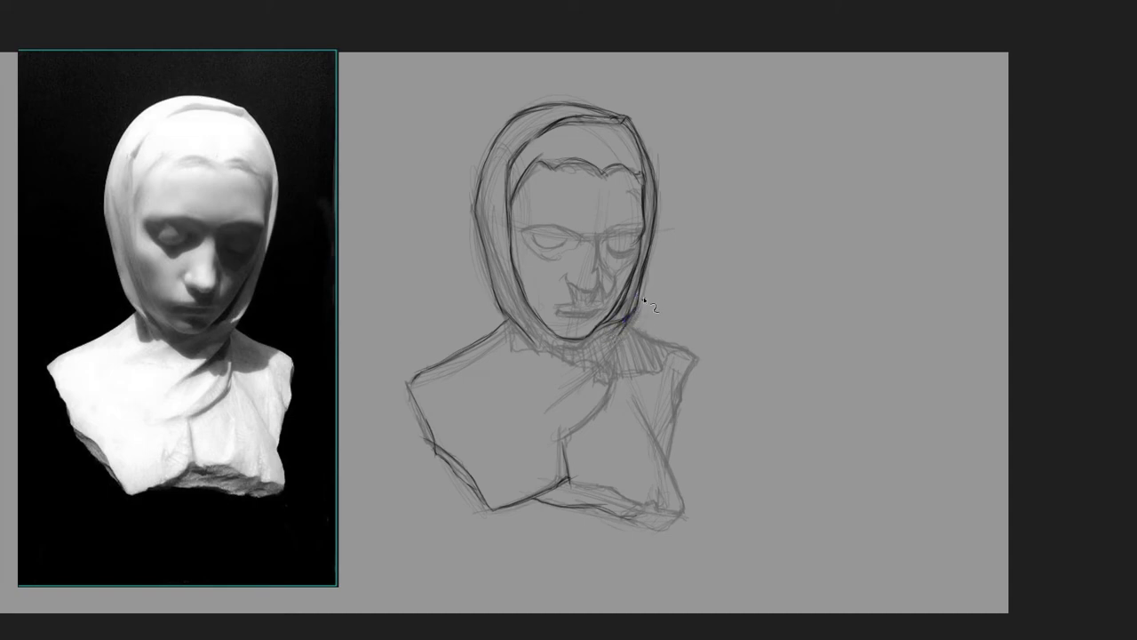
Step: Lighten the hood edge near the chin with the soft eraser, then redraw it darker
key("e")
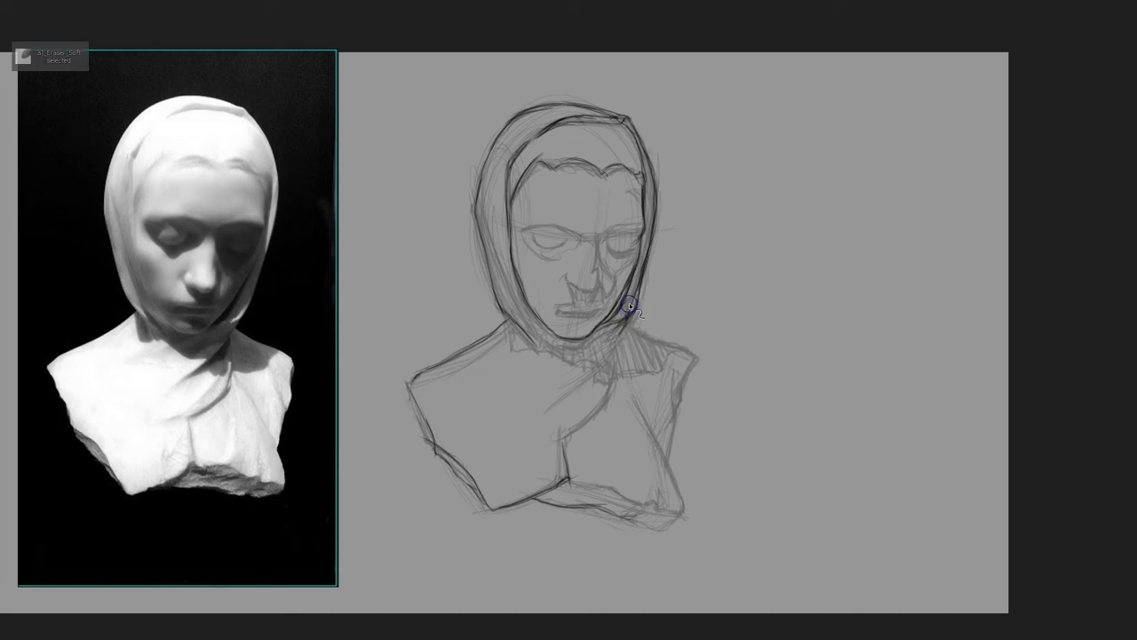
left_click_drag(630, 304, 632, 293)
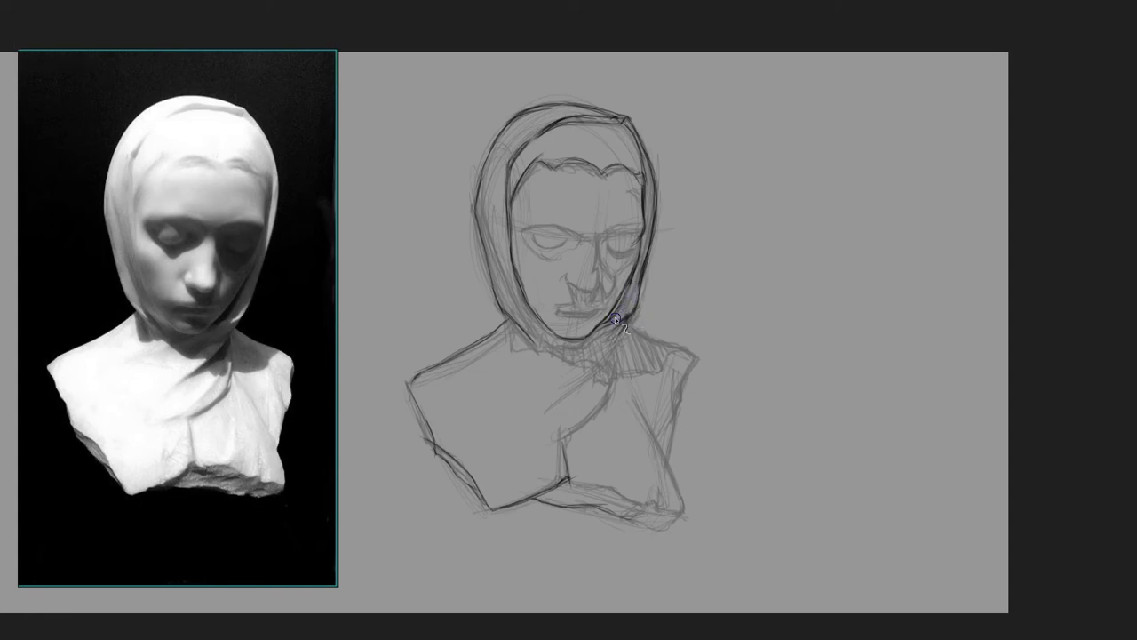
key("b")
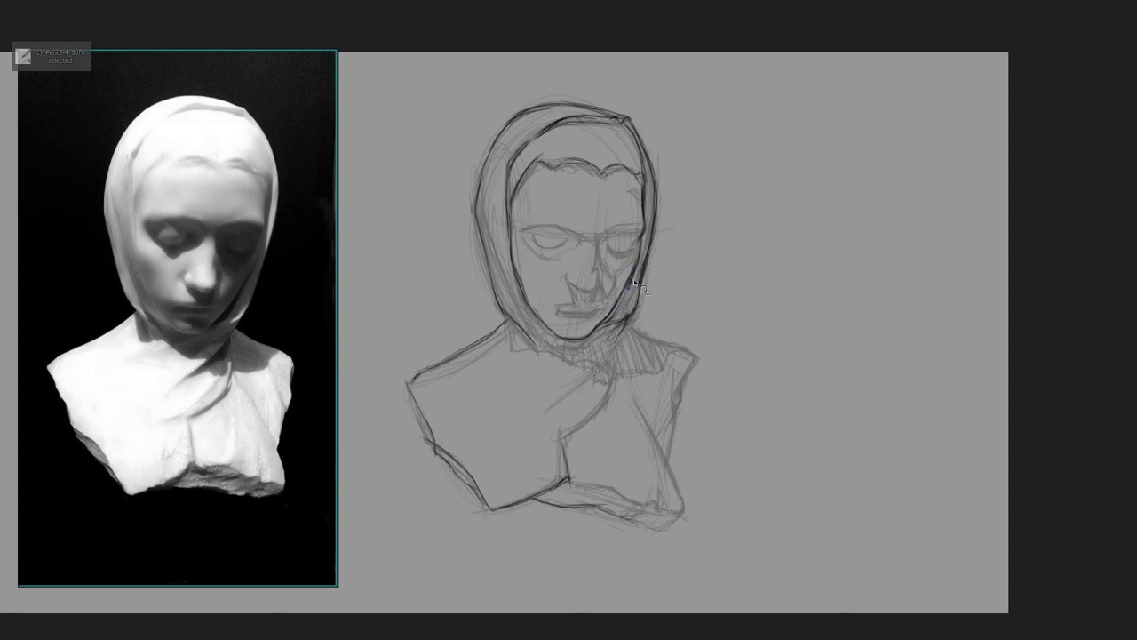
key("e")
key("b")
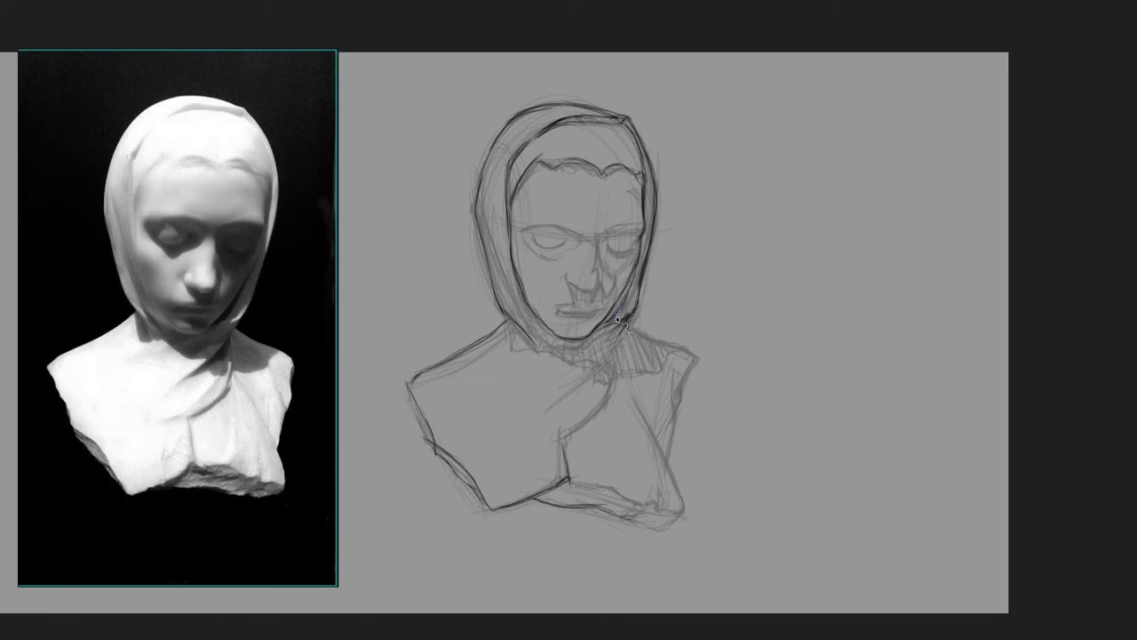
left_click_drag(641, 300, 616, 323)
Step: Redraw the hood edge along the right jaw and sketch a faint neckline
key("e")
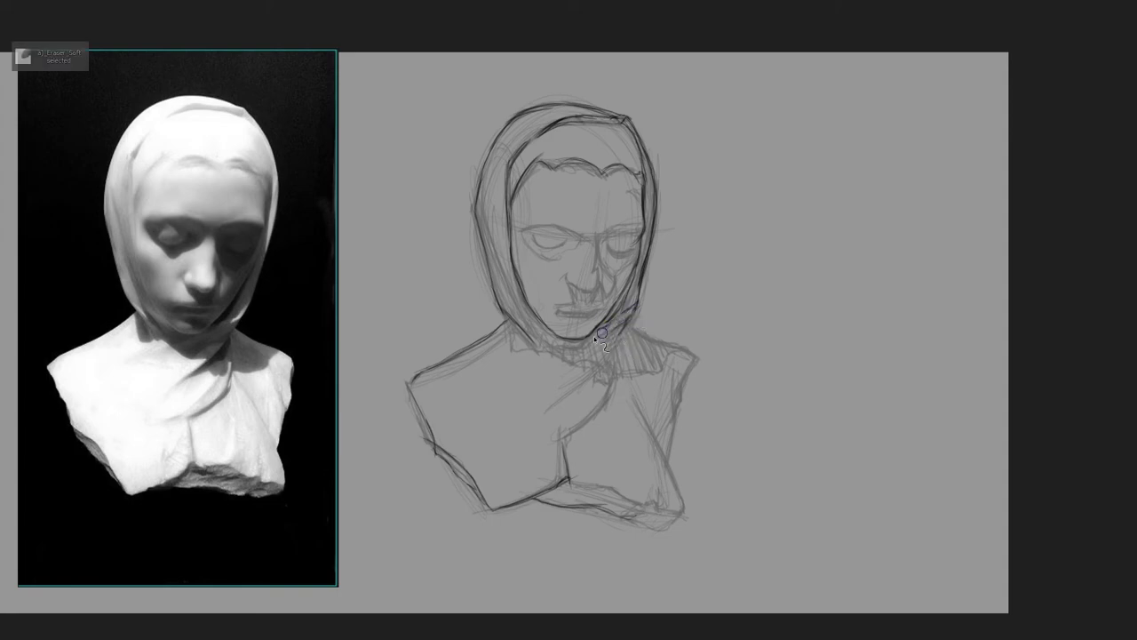
key("e")
left_click_drag(622, 319, 646, 301)
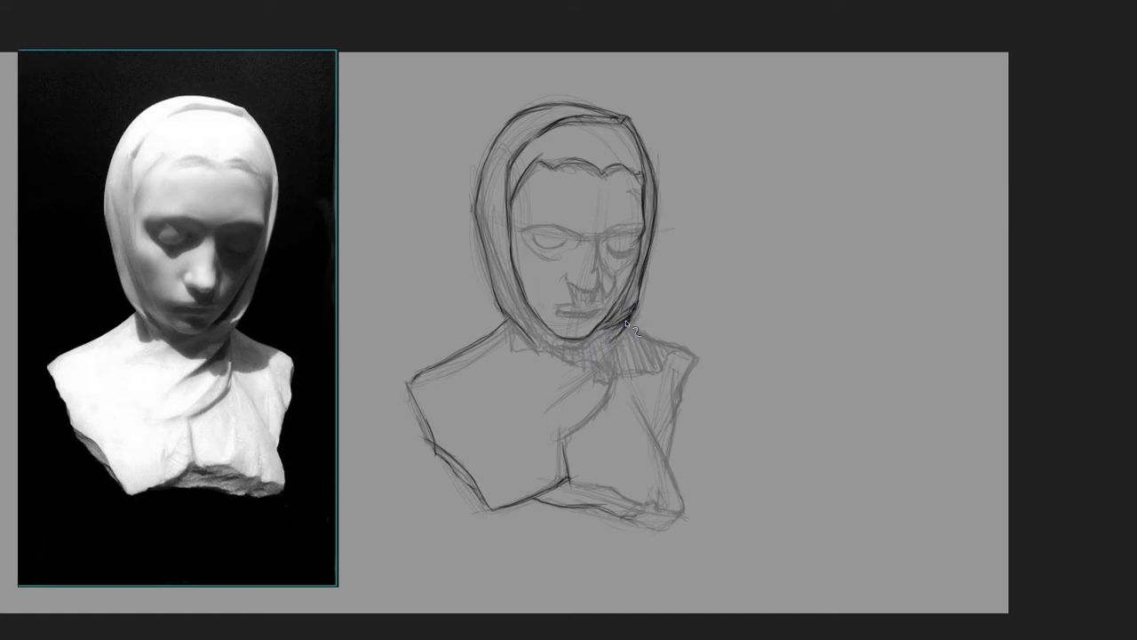
key("e")
key("e")
key("e")
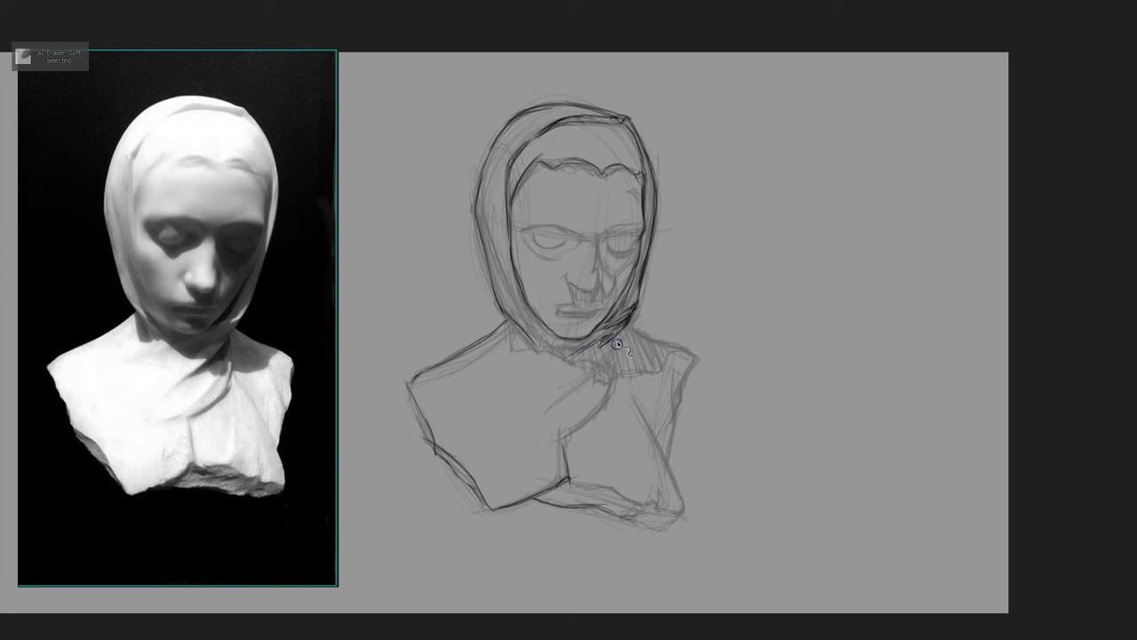
key("e")
left_click_drag(610, 340, 571, 366)
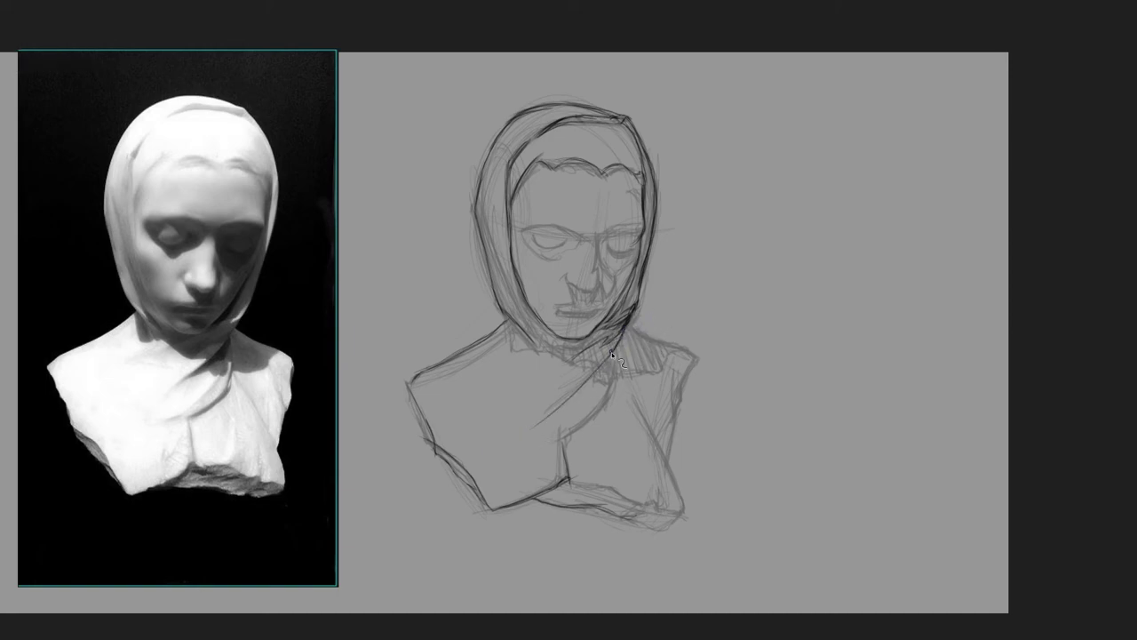
Step: Draw the veil fold diagonally from the neck across the chest, hatch the neck, retrace the right shoulder
left_click_drag(625, 329, 560, 405)
mouse_move(613, 389)
left_mouse_down()
mouse_move(575, 425)
mouse_move(610, 398)
left_mouse_up()
left_click_drag(637, 327, 687, 353)
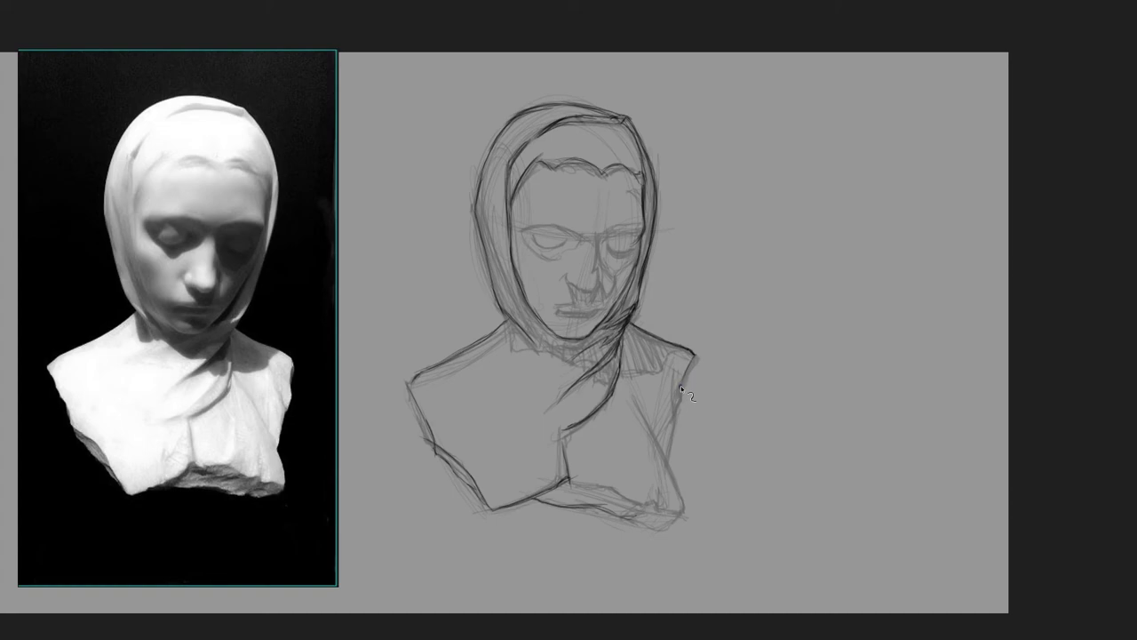
left_click_drag(693, 359, 680, 406)
Step: Lighten the right shoulder shading with the soft eraser, then redraw a darker shoulder contour
key("e")
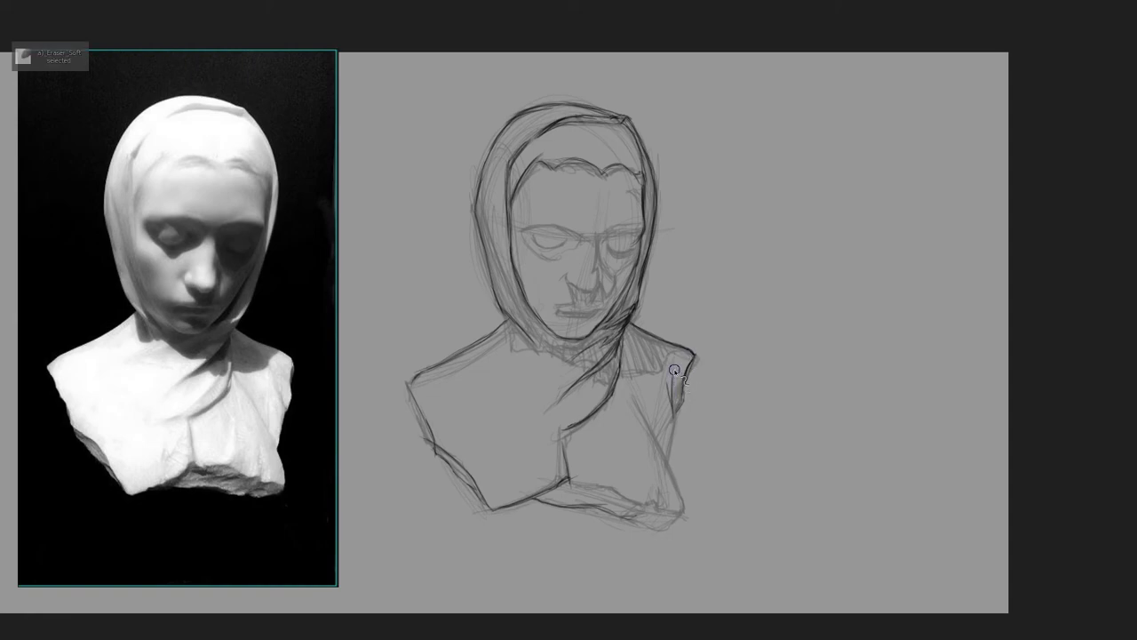
left_click_drag(673, 373, 683, 407)
key("b")
mouse_move(681, 406)
left_mouse_down()
mouse_move(684, 388)
mouse_move(666, 466)
left_mouse_up()
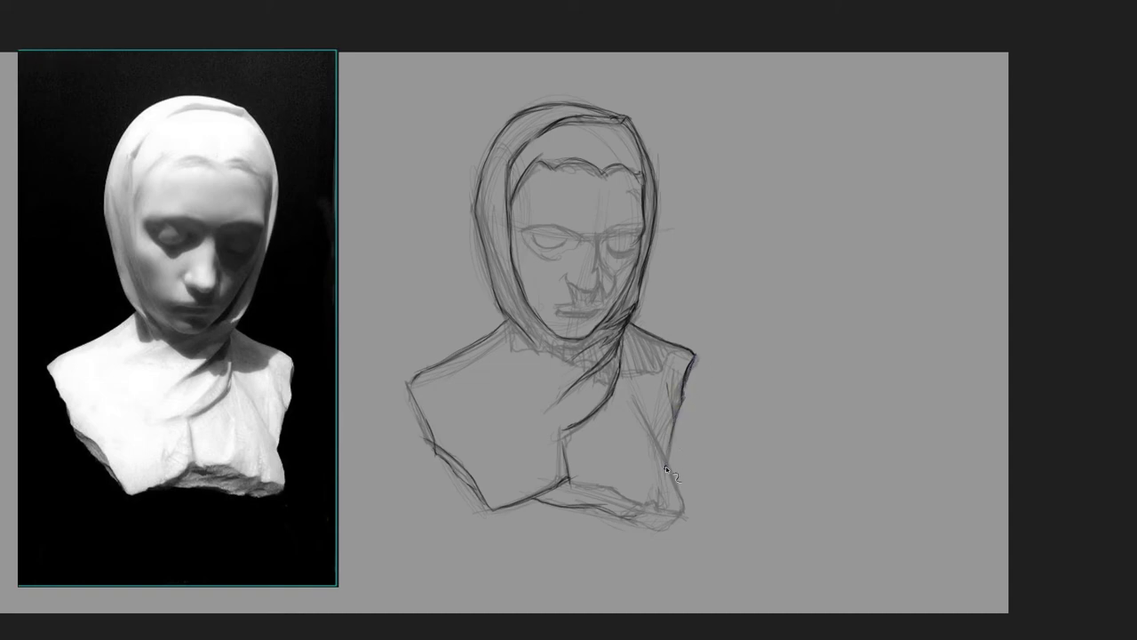
left_click_drag(676, 421, 667, 464)
left_click_drag(622, 387, 680, 502)
Step: Darken the bust's bottom edge and its bottom-right corner, then switch to another soft pencil
left_click_drag(584, 489, 602, 489)
left_click_drag(644, 464, 649, 500)
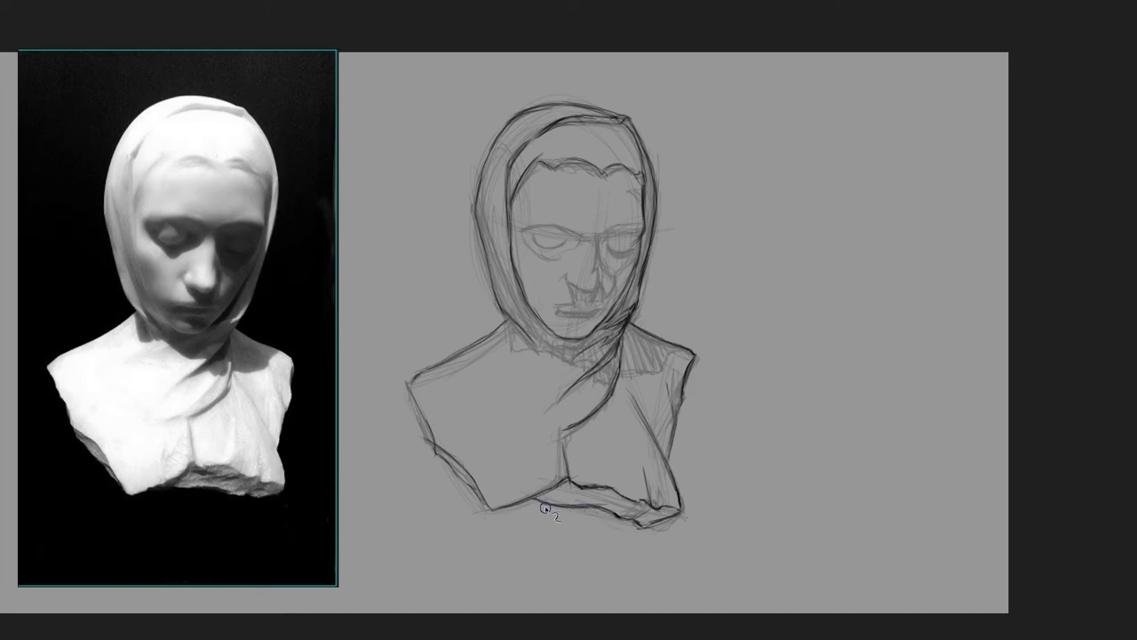
key("period")
Step: Darken the bust's lower-right bottom edge and add a small shadow mark beside the nose
key("e")
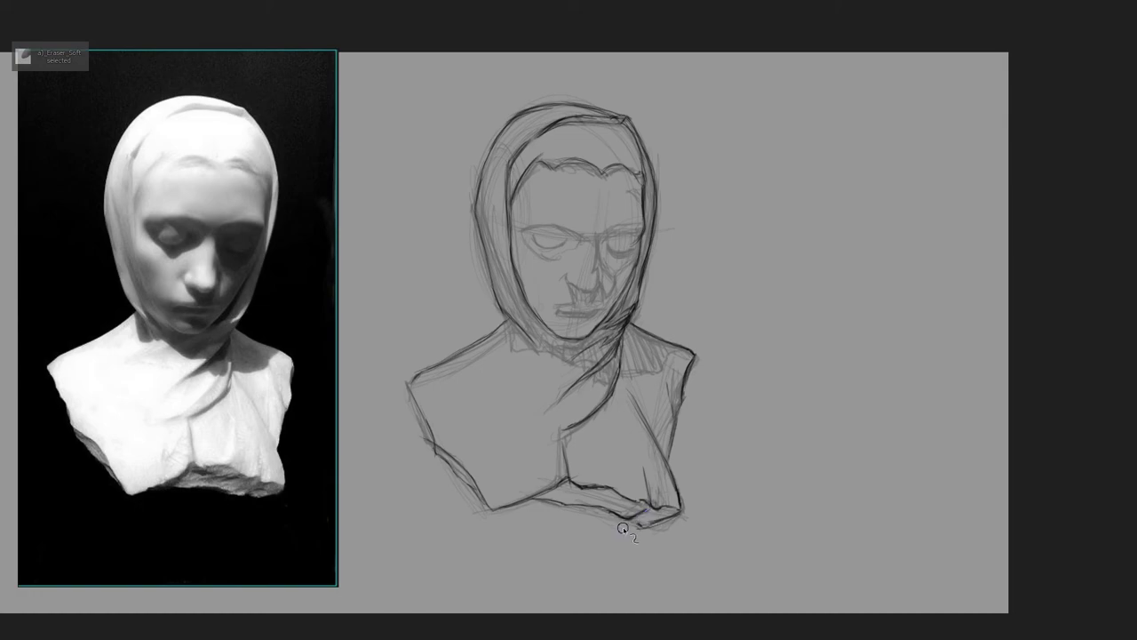
key("e")
key("e")
key("e")
left_click_drag(641, 519, 678, 513)
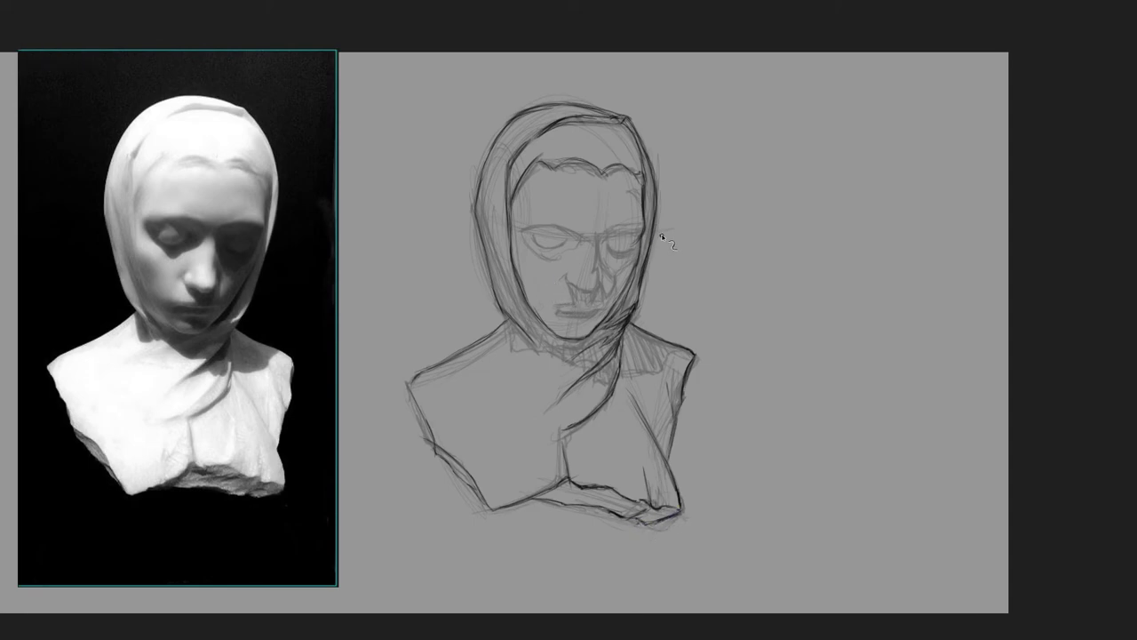
left_click_drag(582, 268, 589, 260)
key("alt+Tab")
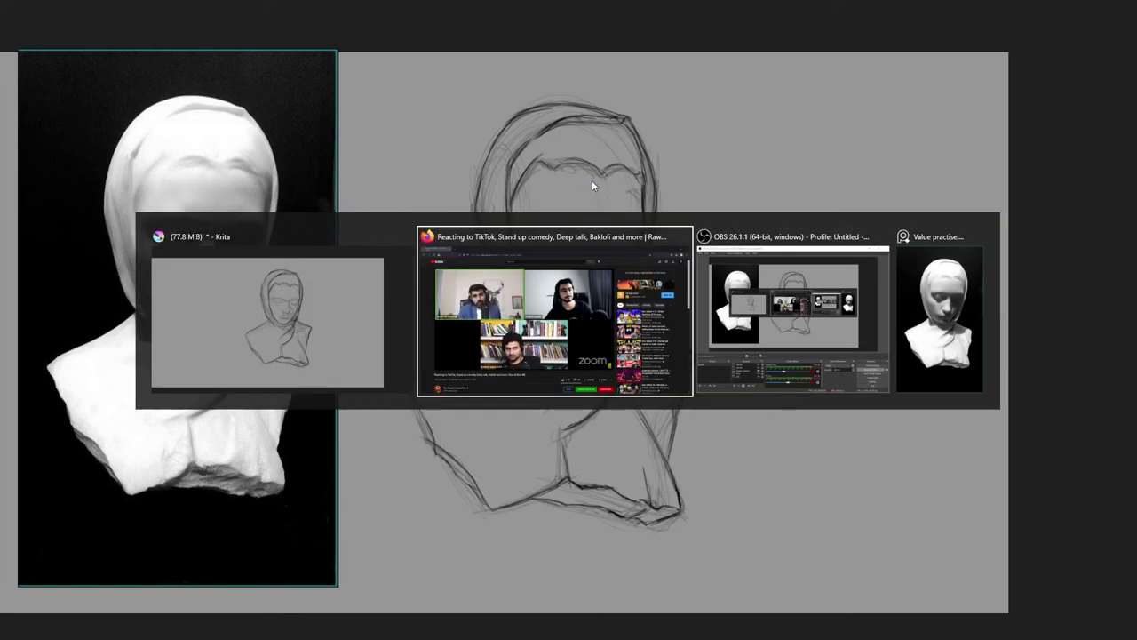
key("alt+Tab")
key("Escape")
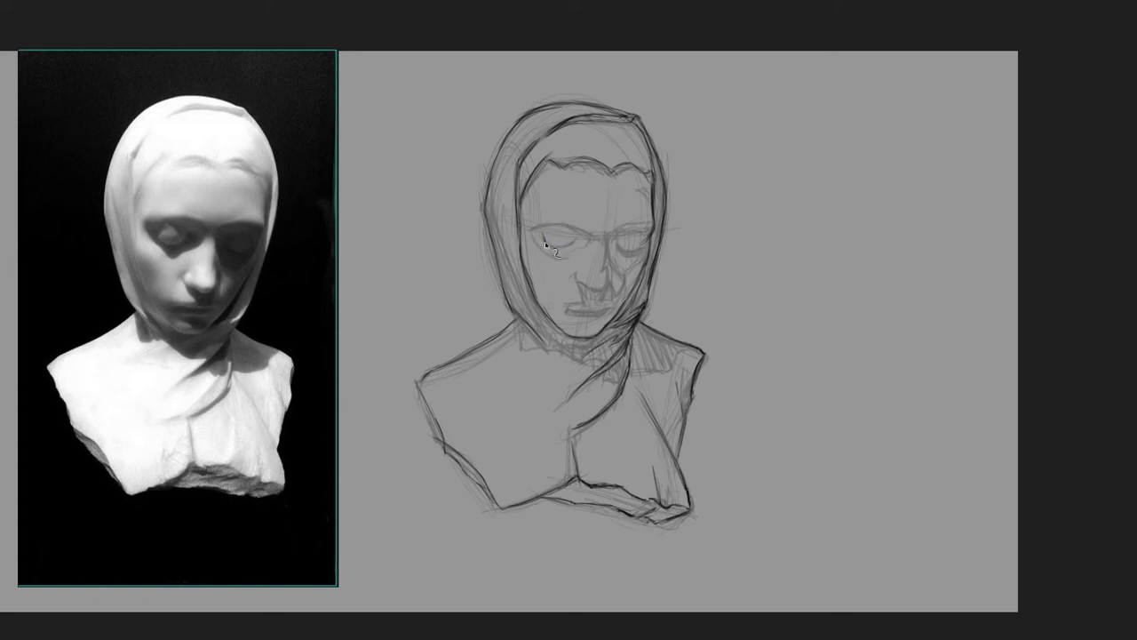
Step: Draw the left eye's eyelid curve, iris outline and rounded lower lid
left_click_drag(539, 233, 568, 249)
left_click_drag(574, 245, 550, 238)
left_click_drag(556, 221, 553, 224)
left_click_drag(577, 229, 550, 229)
Step: Redraw the left eye as closed with a darker upper lid and lower lid using the soft pencil
key("slash")
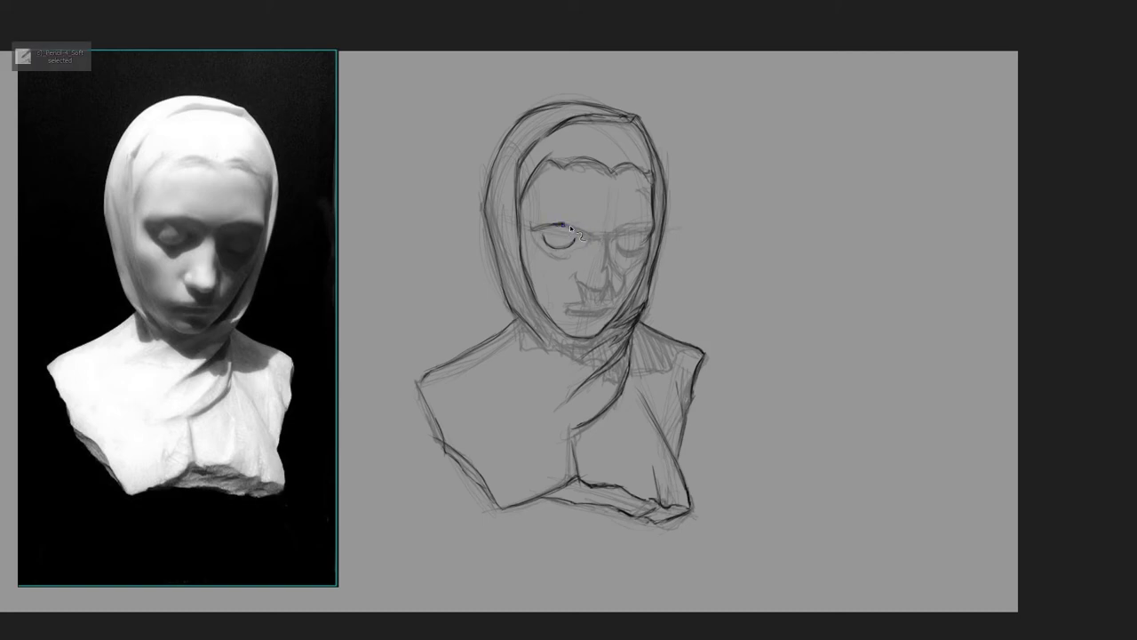
left_click_drag(549, 226, 572, 223)
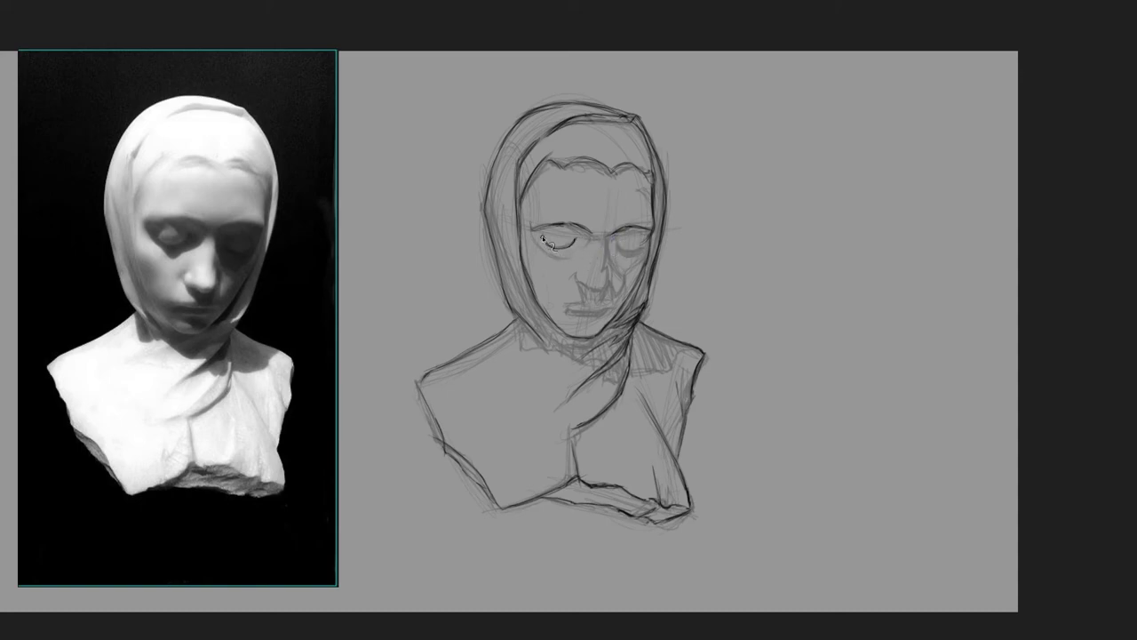
key("slash")
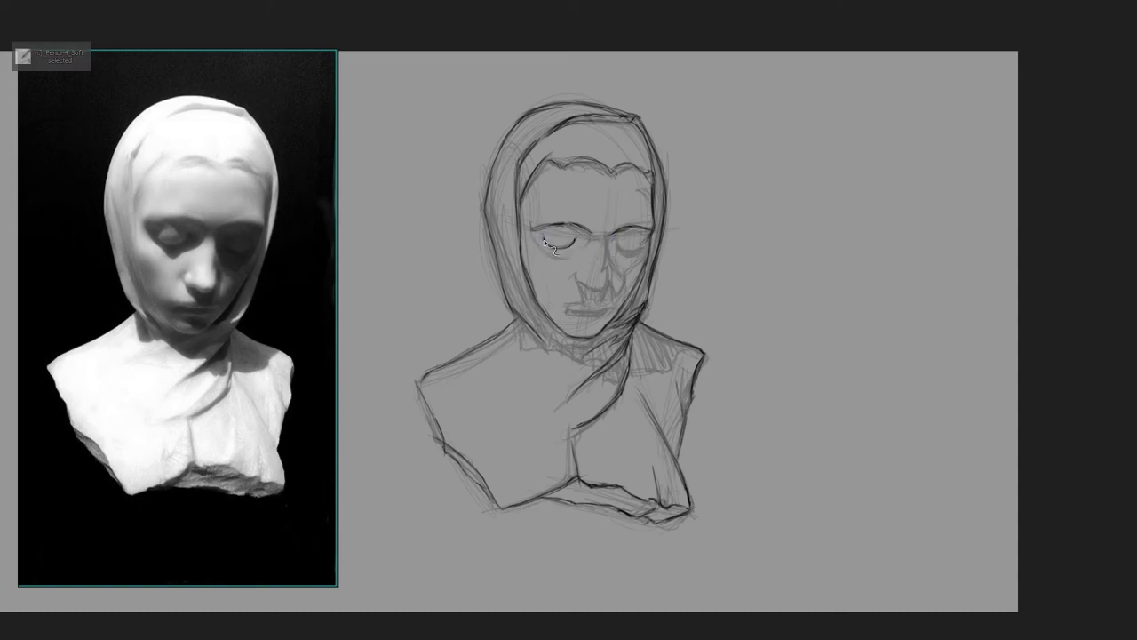
left_click_drag(544, 241, 557, 251)
key("slash")
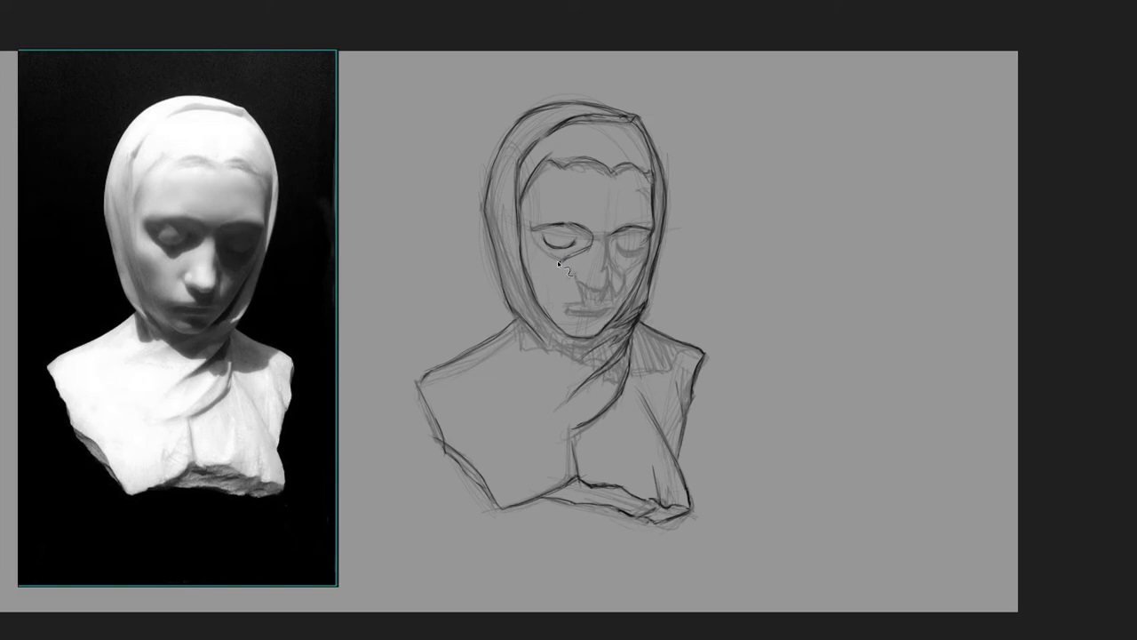
key("slash")
Step: Toggle between the Eraser Soft and soft pencil presets, ending on the soft pencil
key("e")
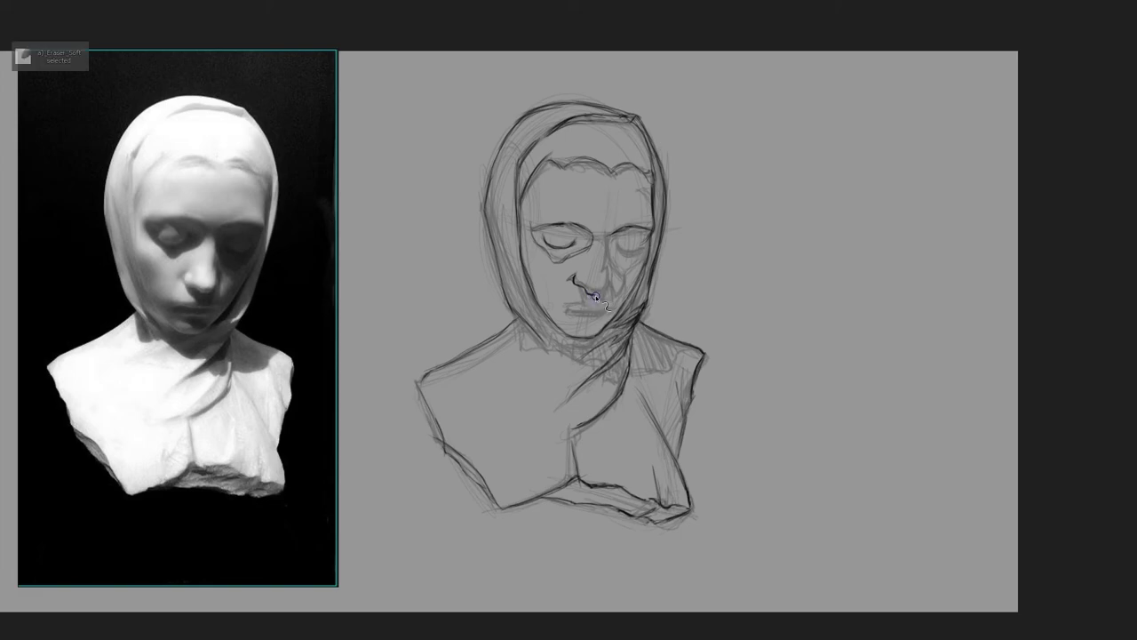
key("e")
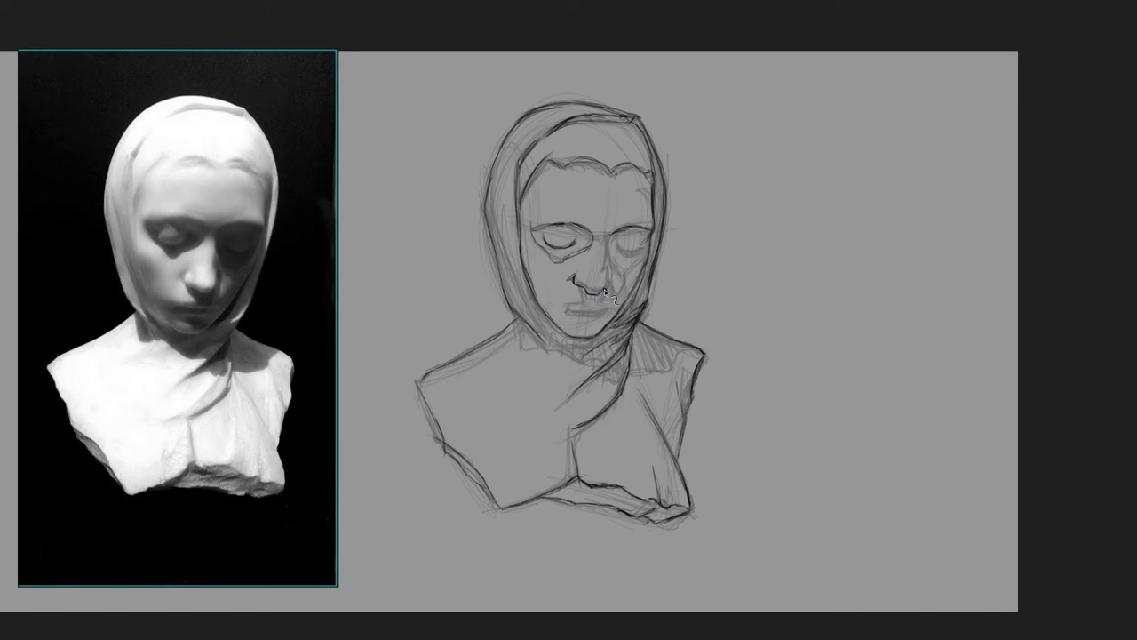
key("slash")
key("slash")
Step: Darken the mouth line, the shadow under the nostril, the right eye socket and closed right eyelid
left_click_drag(573, 304, 611, 301)
Step: Switch between Pencil-H Soft and the soft pencil, then darken the line between the lips
key("slash")
mouse_move(602, 292)
left_mouse_down()
mouse_move(593, 297)
mouse_move(593, 277)
left_mouse_up()
left_click_drag(608, 241, 610, 265)
left_click_drag(620, 245, 649, 247)
key("slash")
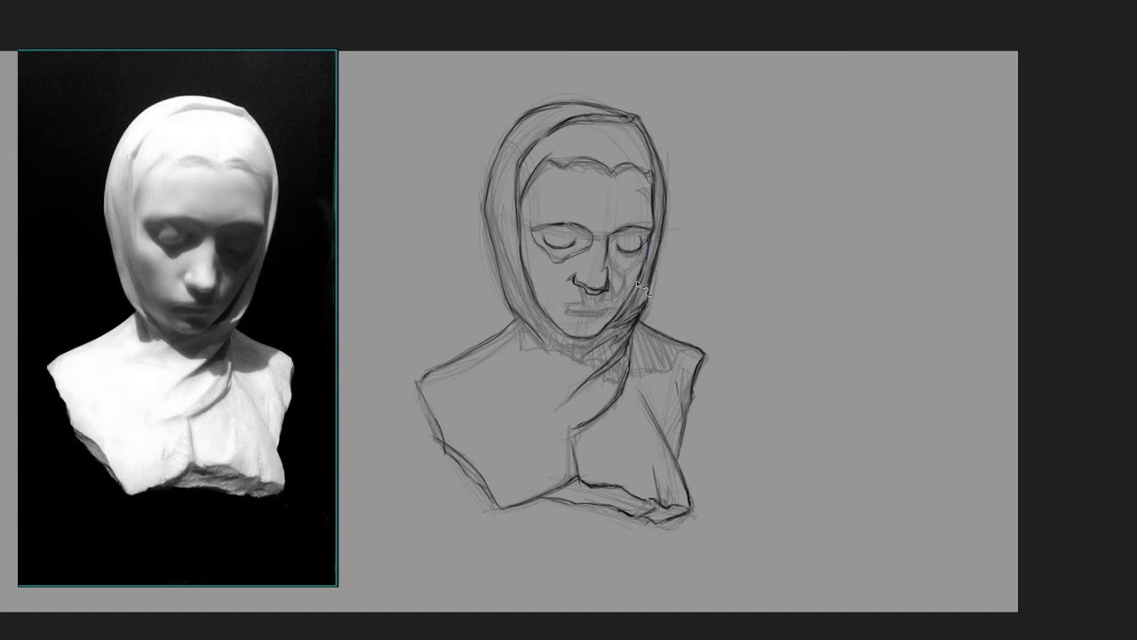
key("slash")
key("F3")
left_click_drag(567, 310, 589, 311)
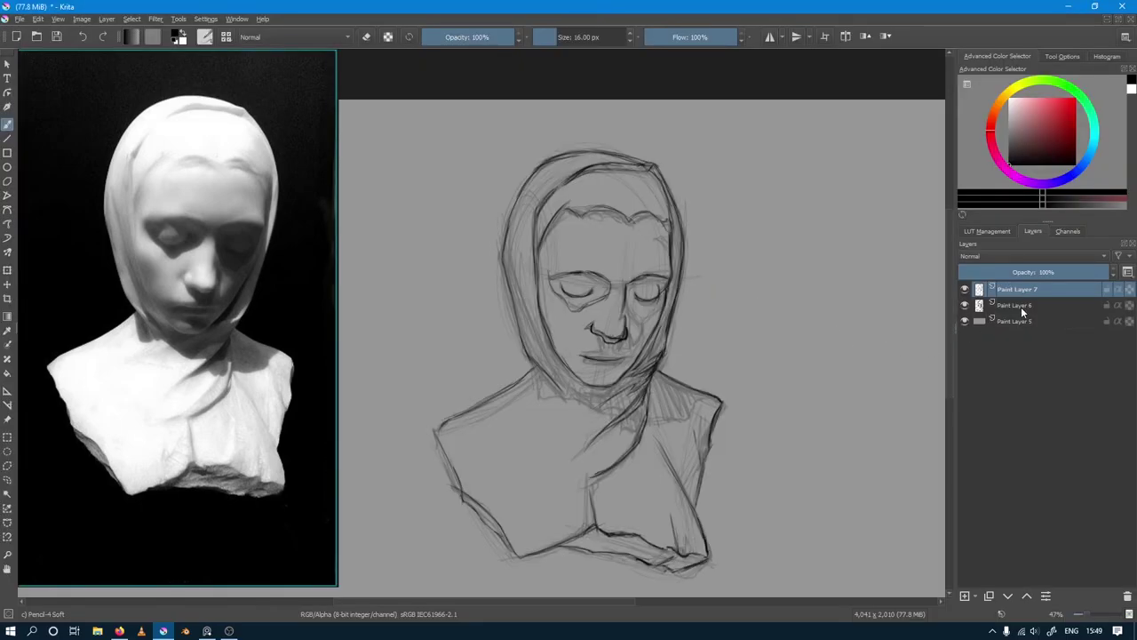
Step: Add a new empty Paint Layer 8 above the Paint Layer 7 line layer
left_click(1022, 306)
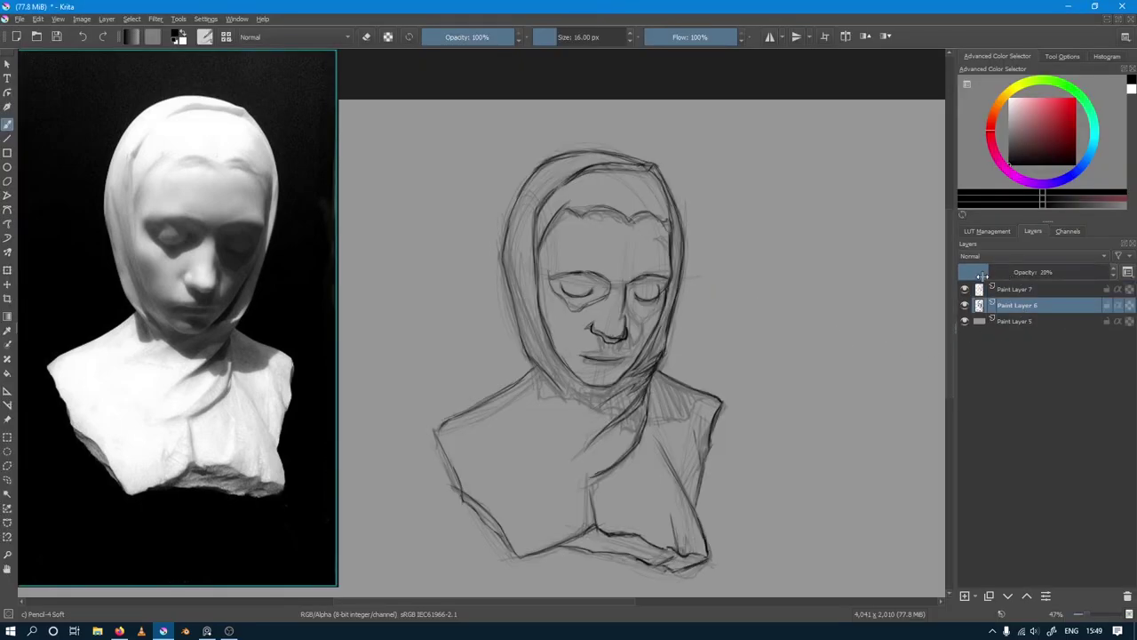
left_click(1013, 290)
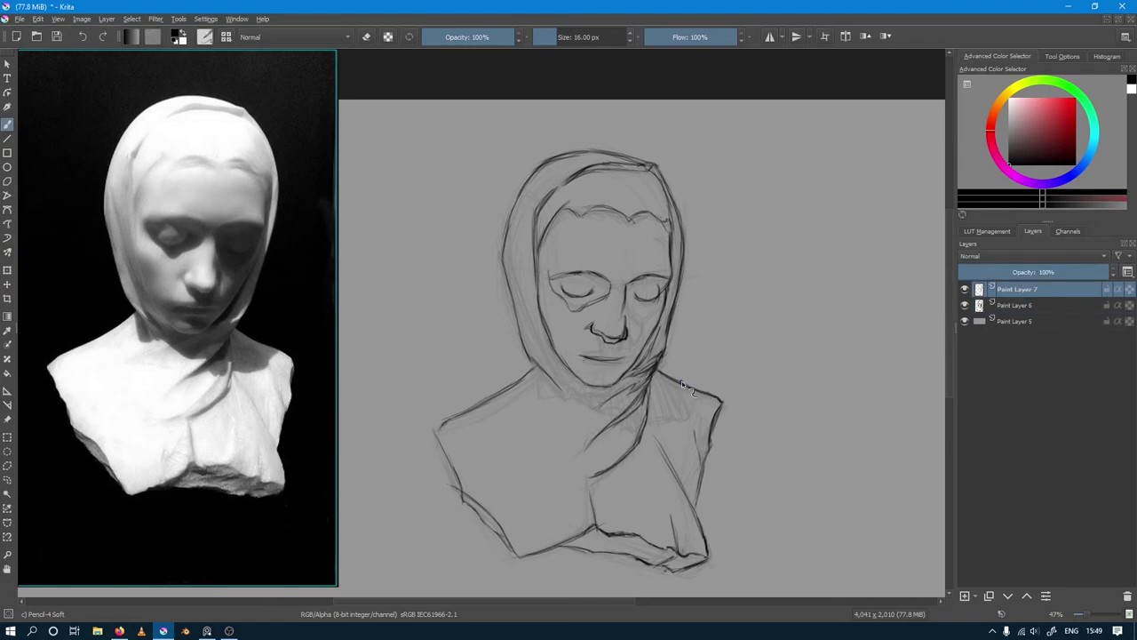
key("Insert")
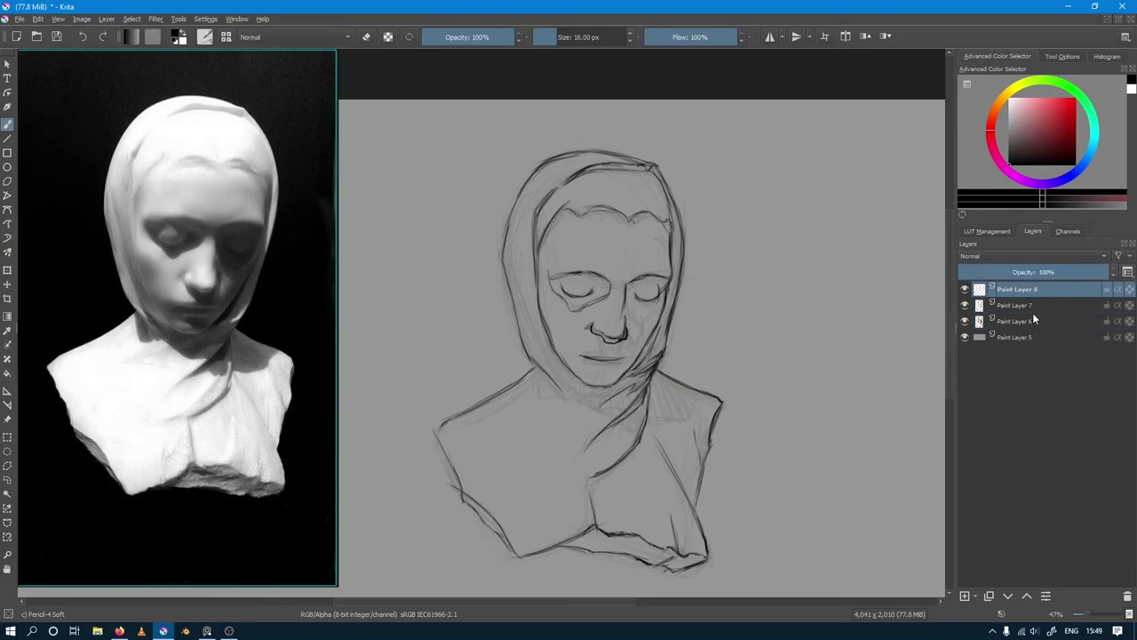
scroll(560, 320, "down", 1)
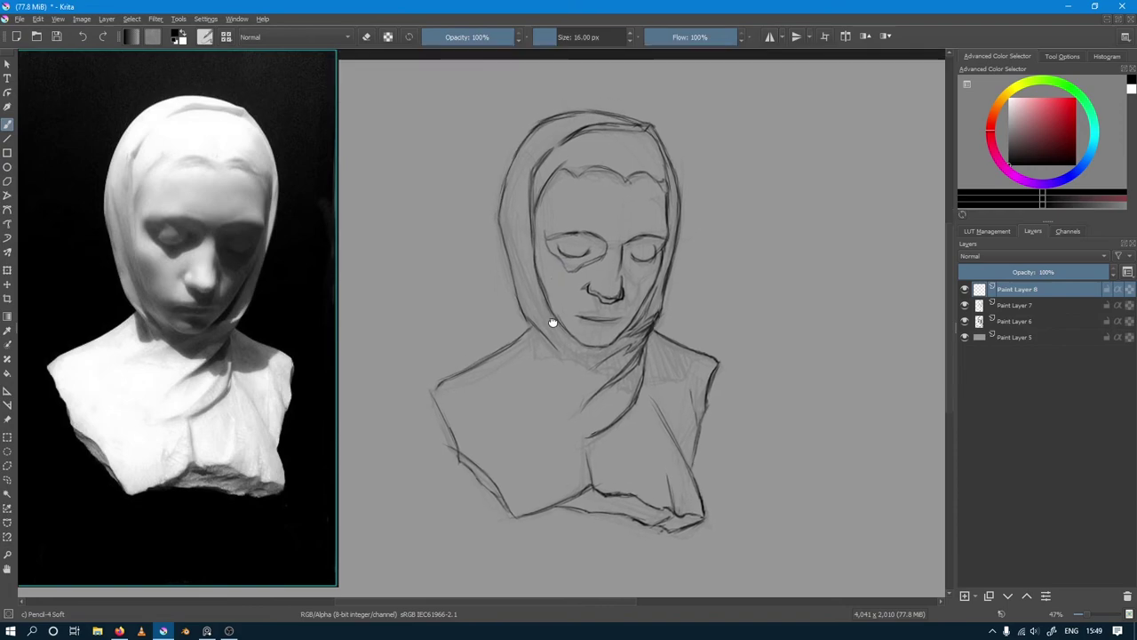
Step: Merge Paint Layers 7 and 6, move the merged layer above Paint Layer 8, set it to Multiply, and select Paint Layer 8
left_click(1038, 305)
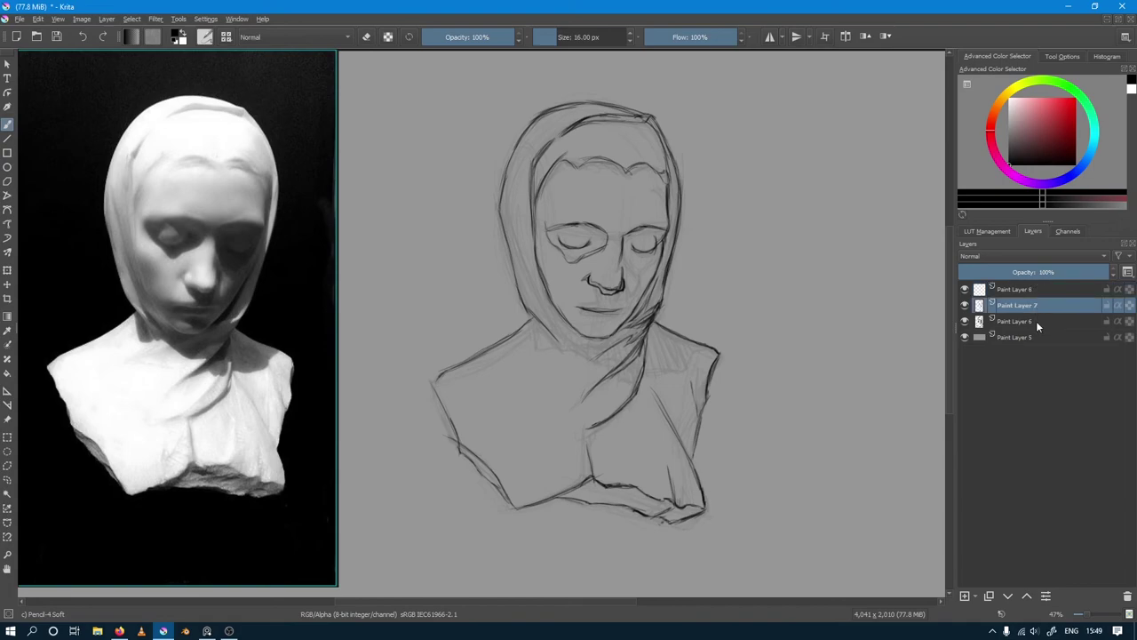
left_click(1035, 323, "shift")
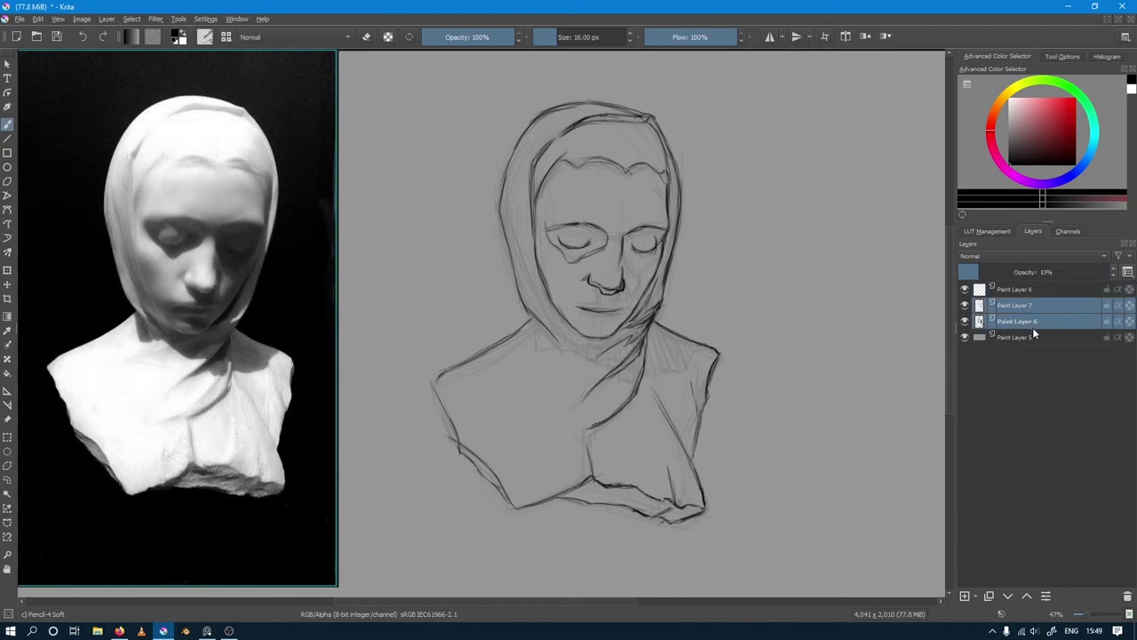
key("ctrl+e")
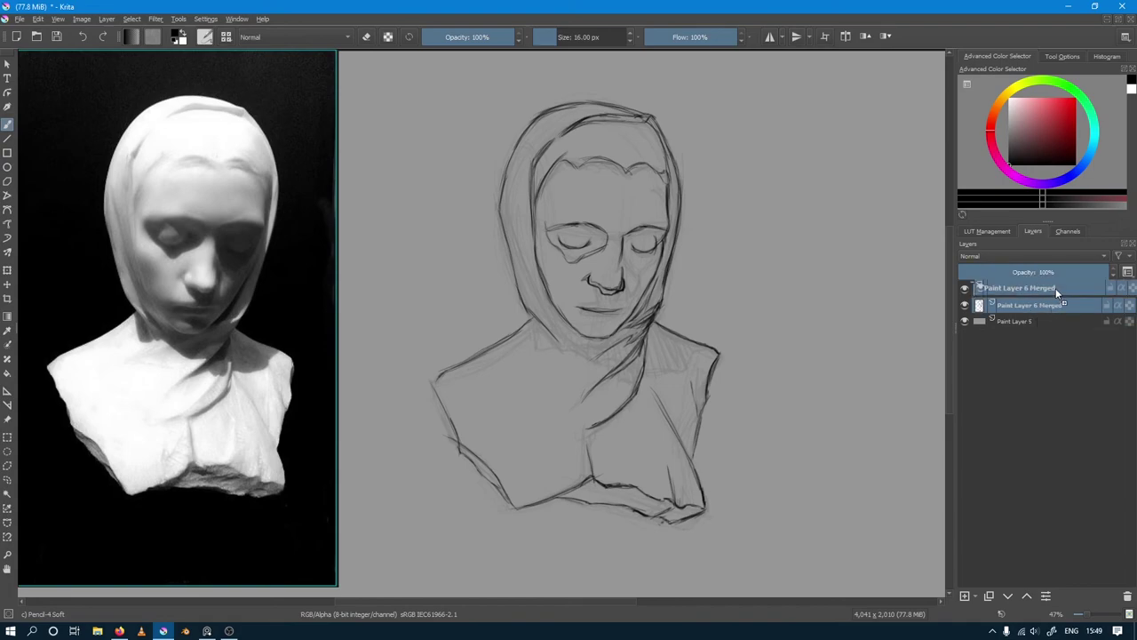
key("ctrl+Page_Up")
left_click(1001, 255)
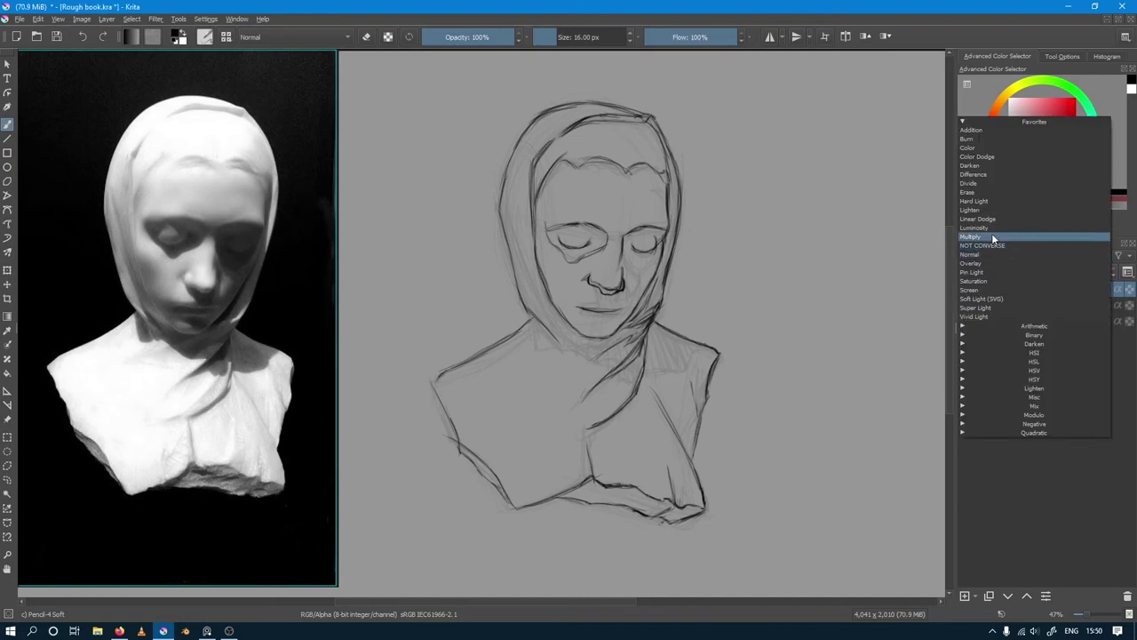
left_click(1000, 236)
left_click(1040, 305)
left_click_drag(581, 295, 576, 299)
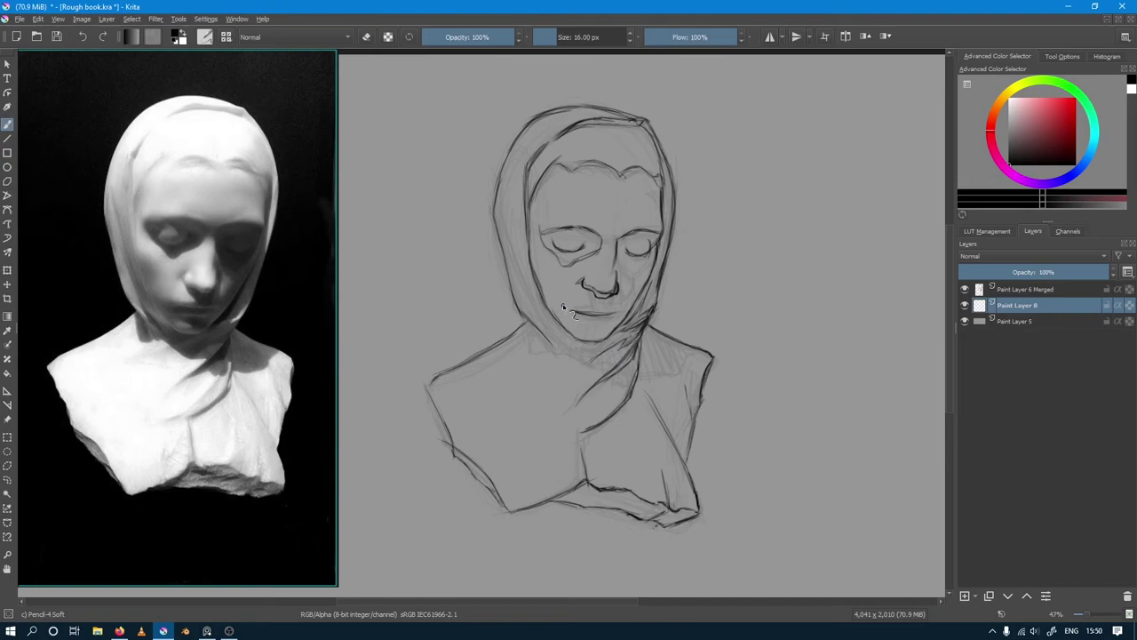
key("F6")
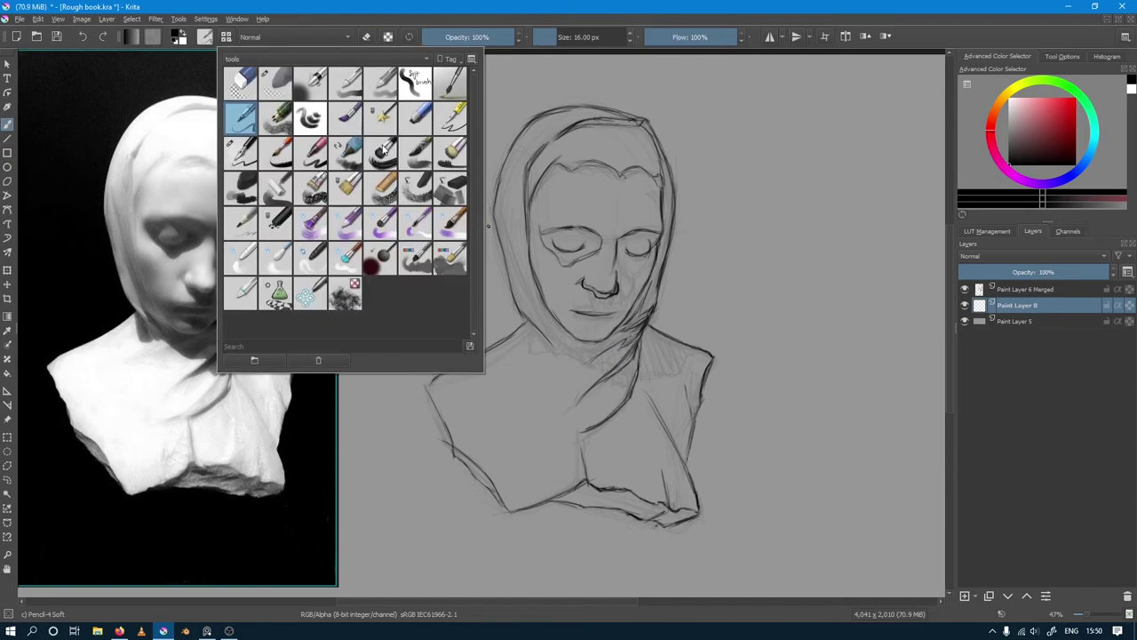
Step: With the Ink-3 Gpen brush at about 140 px, dab a light grey and a near-black swatch
left_click(456, 127)
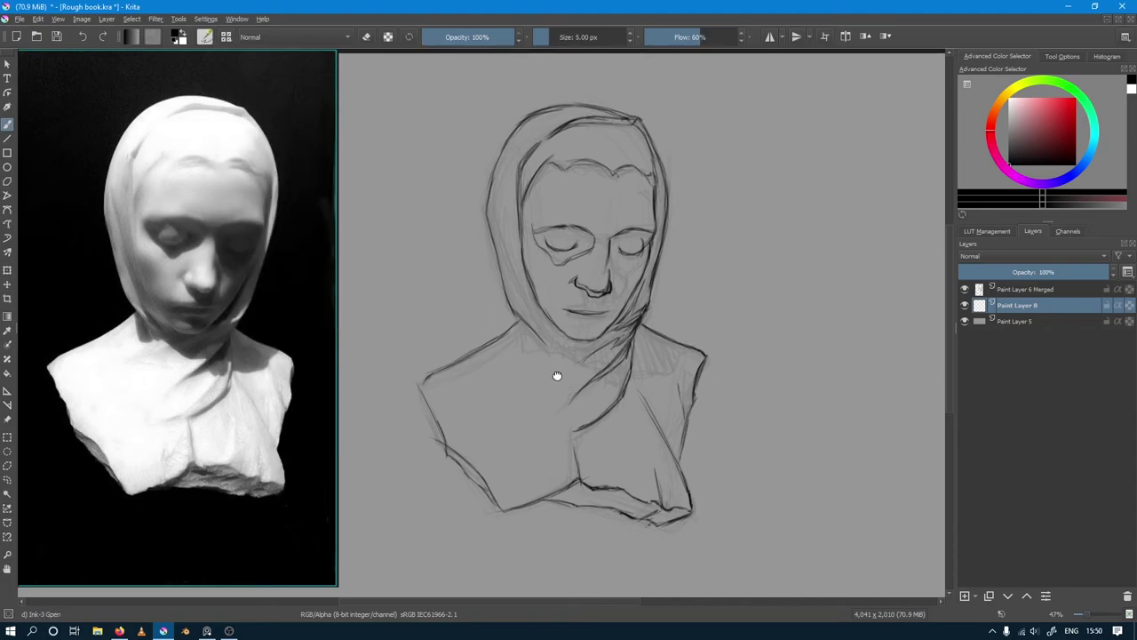
left_click_drag(470, 400, 516, 377)
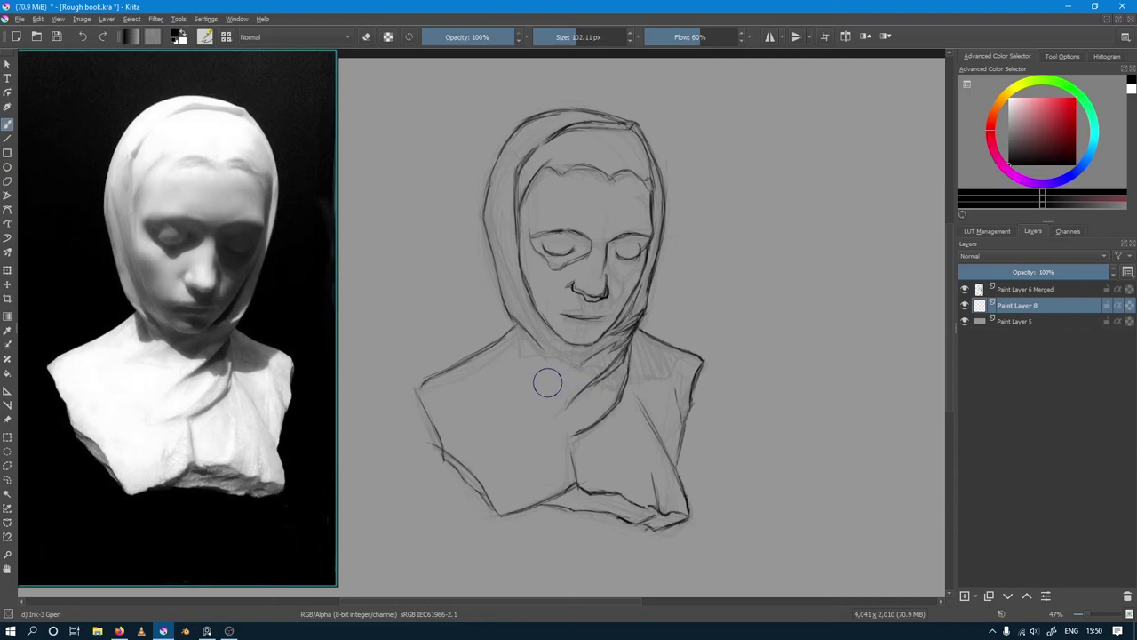
left_click(465, 345)
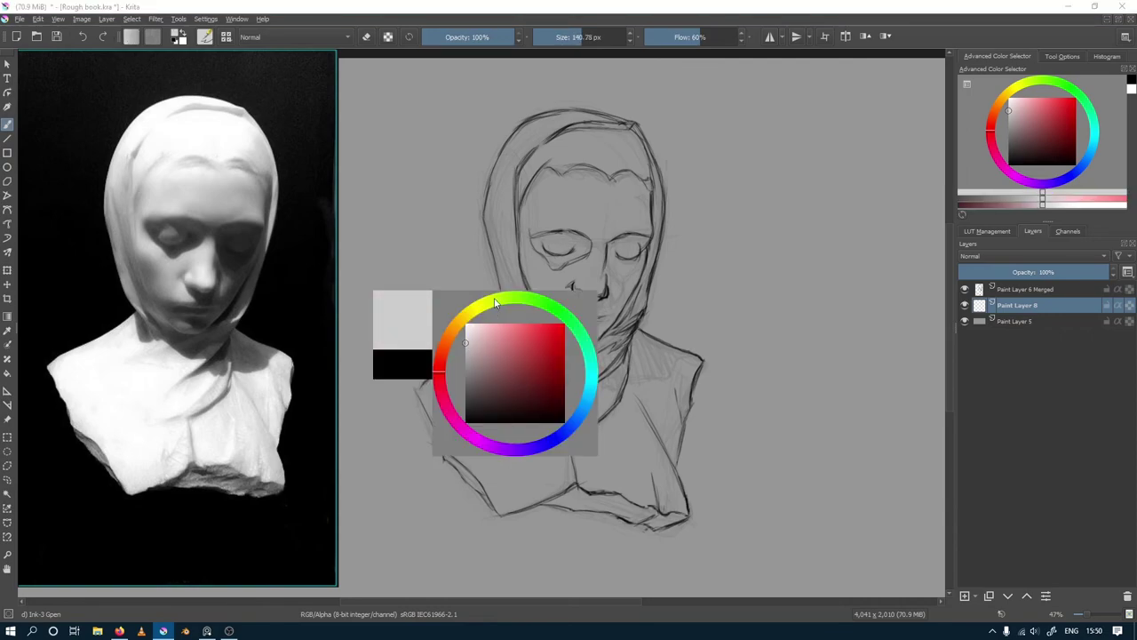
key("shift+i")
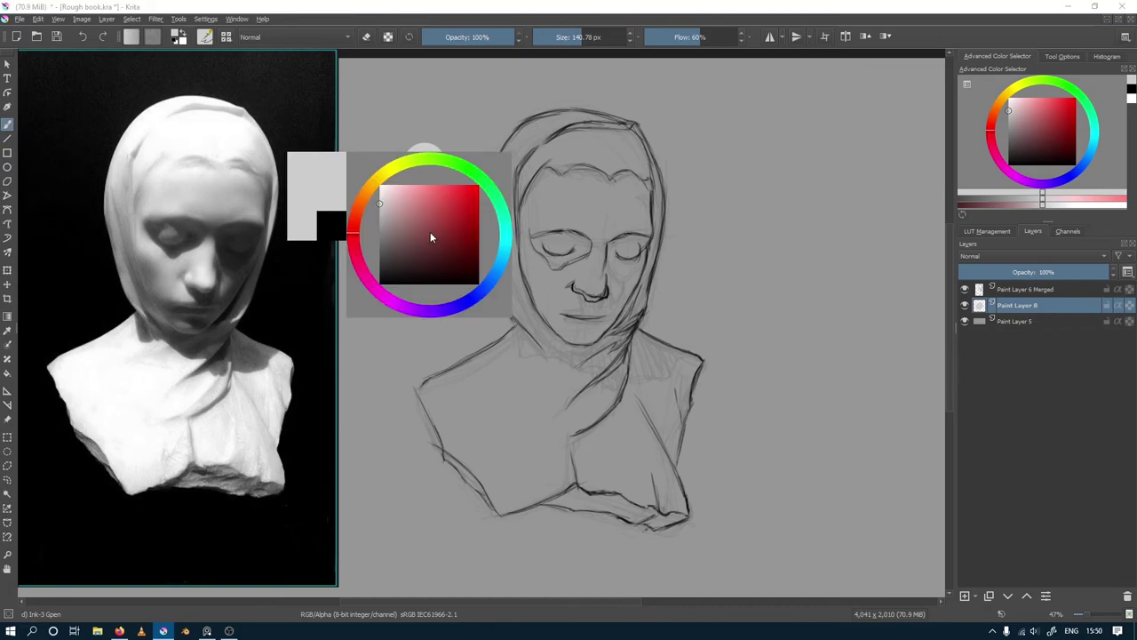
left_click_drag(390, 249, 360, 277)
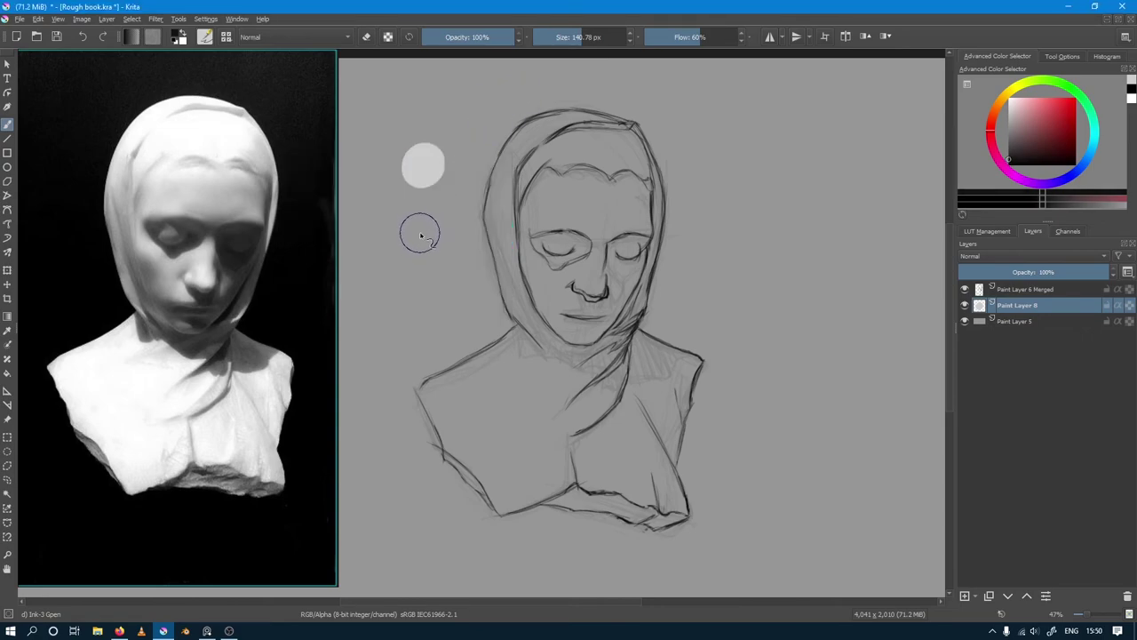
left_click_drag(422, 233, 417, 237)
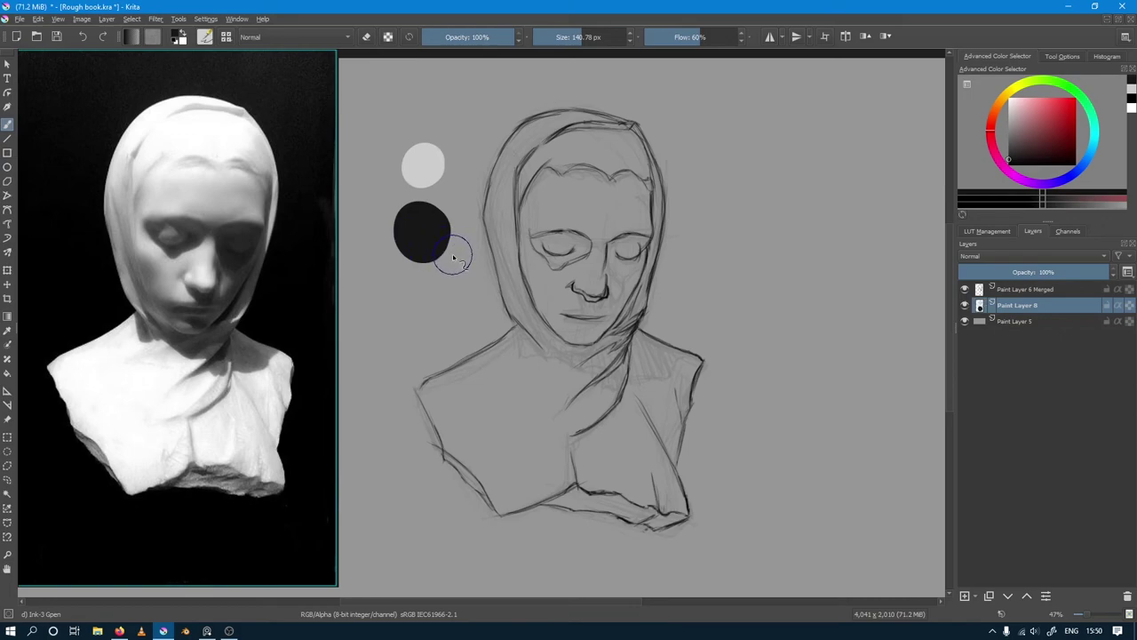
Step: Paint light grey down the hood's left side and erase the overspill along the hood edge
left_click(424, 162, "ctrl")
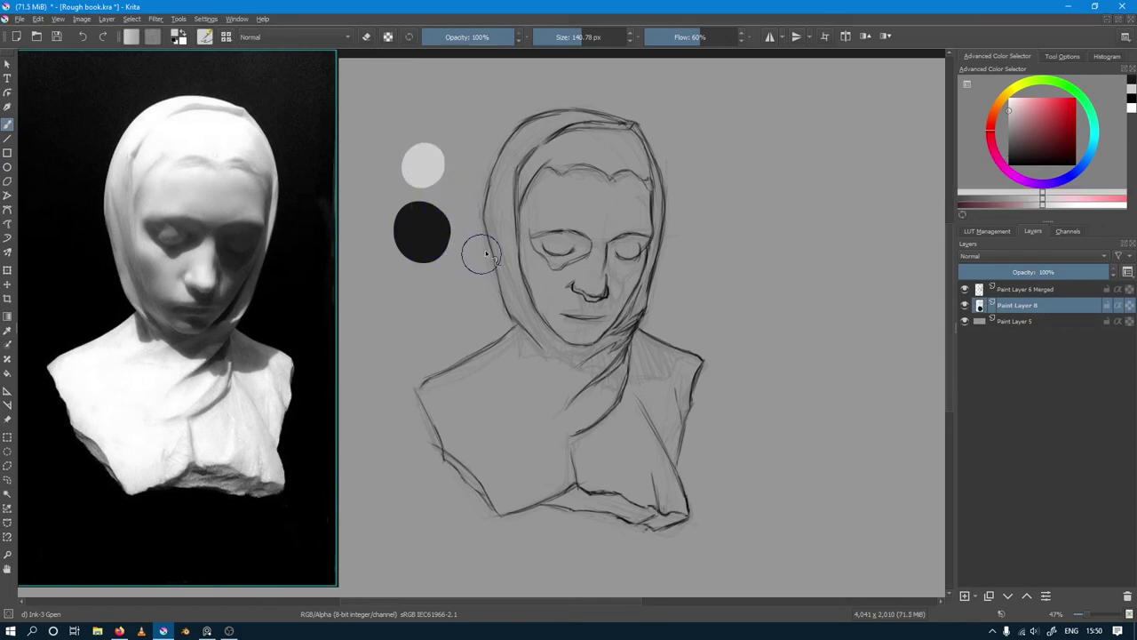
key("bracketleft")
key("bracketleft")
key("bracketleft")
left_click_drag(503, 177, 498, 262)
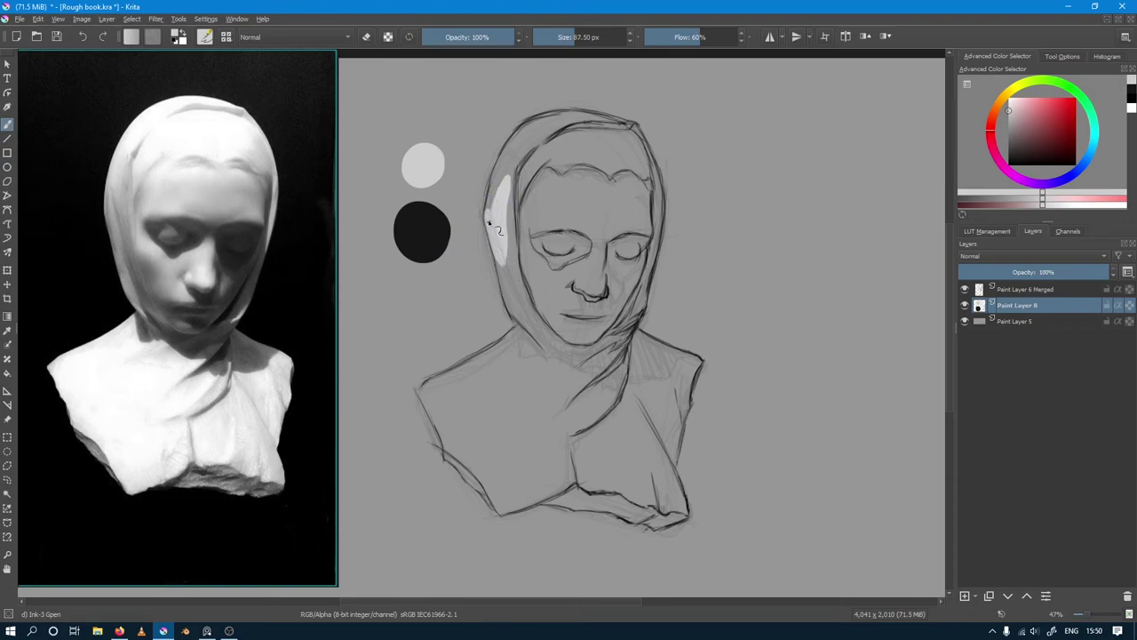
mouse_move(494, 222)
left_mouse_down()
mouse_move(508, 153)
mouse_move(523, 127)
mouse_move(549, 124)
mouse_move(532, 131)
mouse_move(528, 121)
mouse_move(582, 115)
mouse_move(632, 129)
mouse_move(569, 120)
mouse_move(506, 178)
mouse_move(517, 209)
mouse_move(508, 289)
mouse_move(555, 354)
mouse_move(506, 240)
mouse_move(524, 170)
mouse_move(551, 347)
mouse_move(564, 160)
mouse_move(554, 348)
left_mouse_up()
key("e")
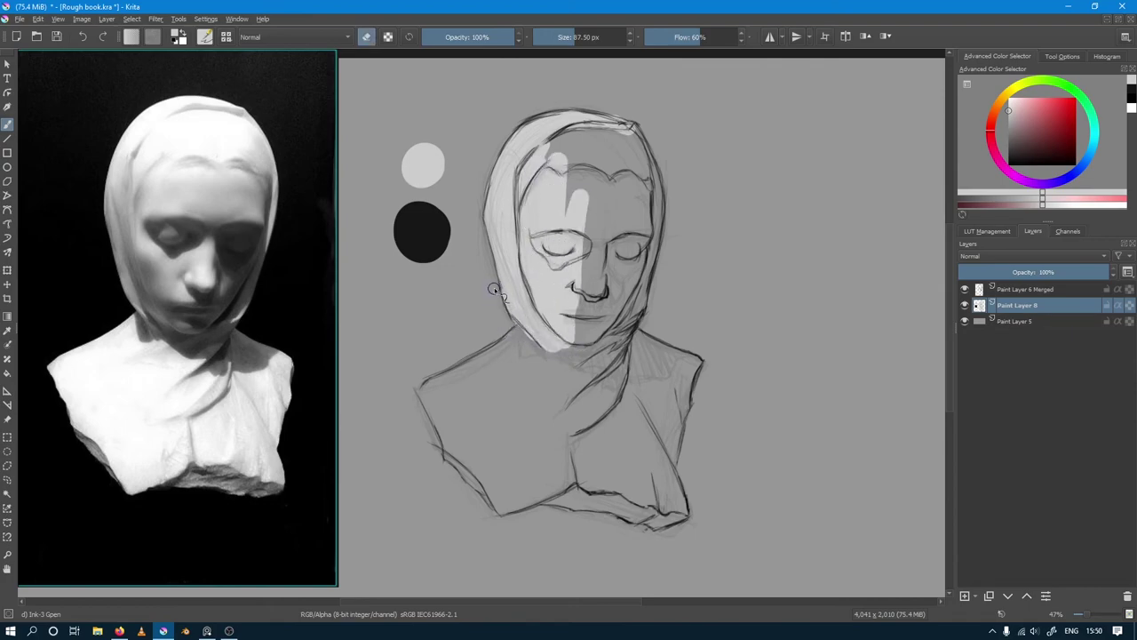
left_click_drag(498, 302, 519, 338)
key("e")
key("e")
key("e")
Step: Extend light grey along the neck, lower bust and shoulder, clean the right hood edge, and cover the forehead band
mouse_move(526, 330)
left_mouse_down()
mouse_move(433, 384)
mouse_move(433, 411)
left_mouse_up()
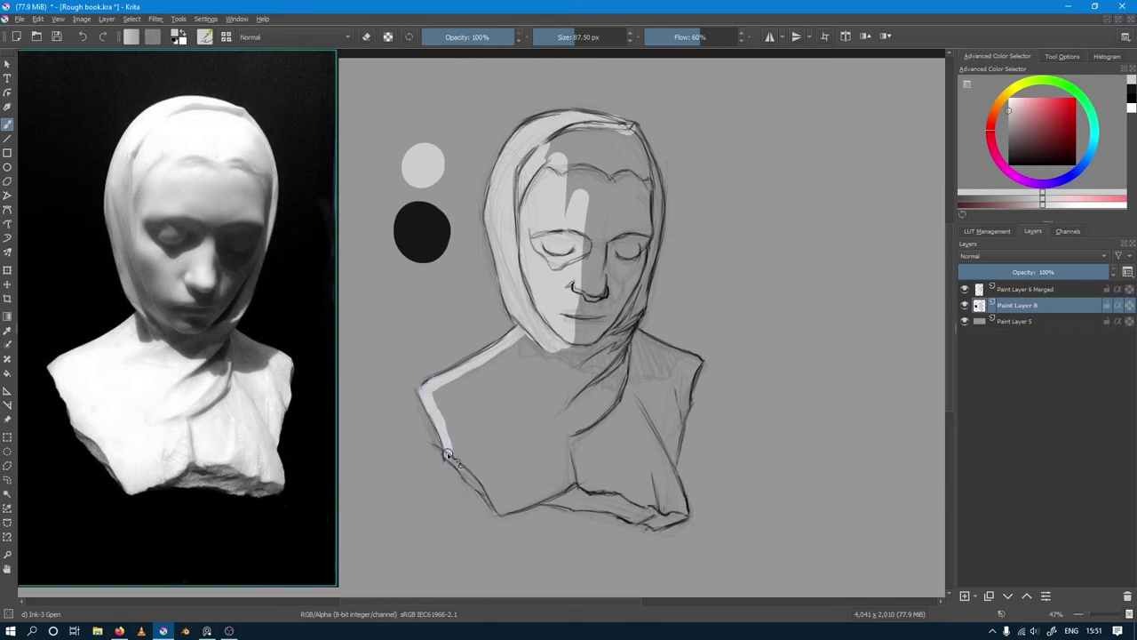
mouse_move(473, 481)
left_mouse_down()
mouse_move(657, 522)
mouse_move(679, 513)
mouse_move(672, 453)
mouse_move(692, 367)
left_mouse_up()
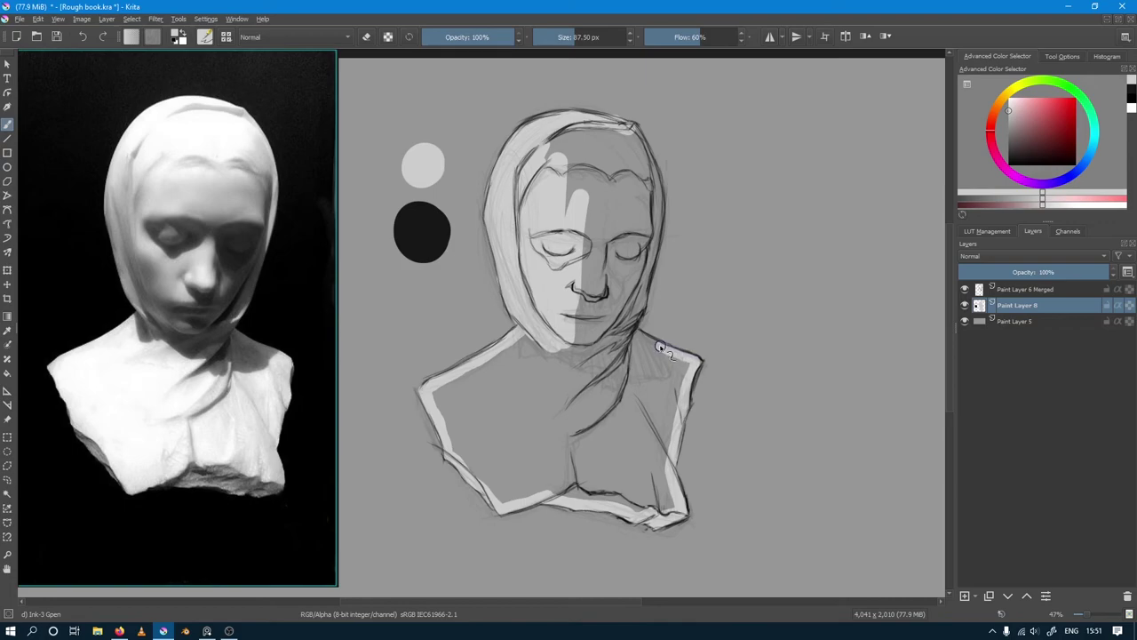
mouse_move(660, 346)
left_mouse_down()
mouse_move(634, 331)
mouse_move(663, 208)
mouse_move(654, 167)
left_mouse_up()
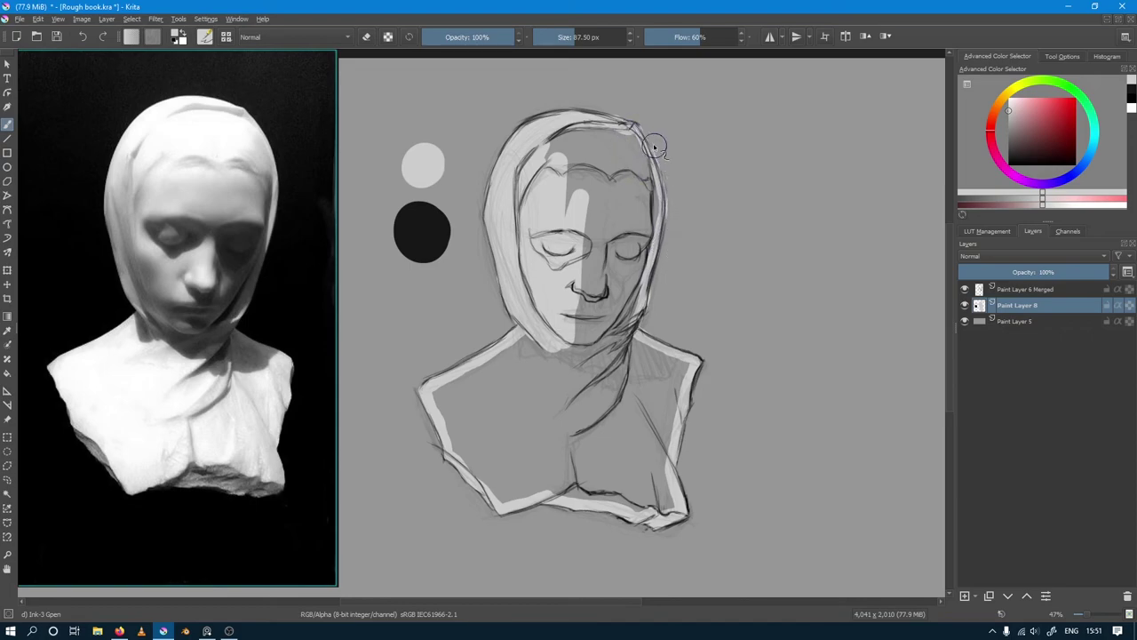
key("e")
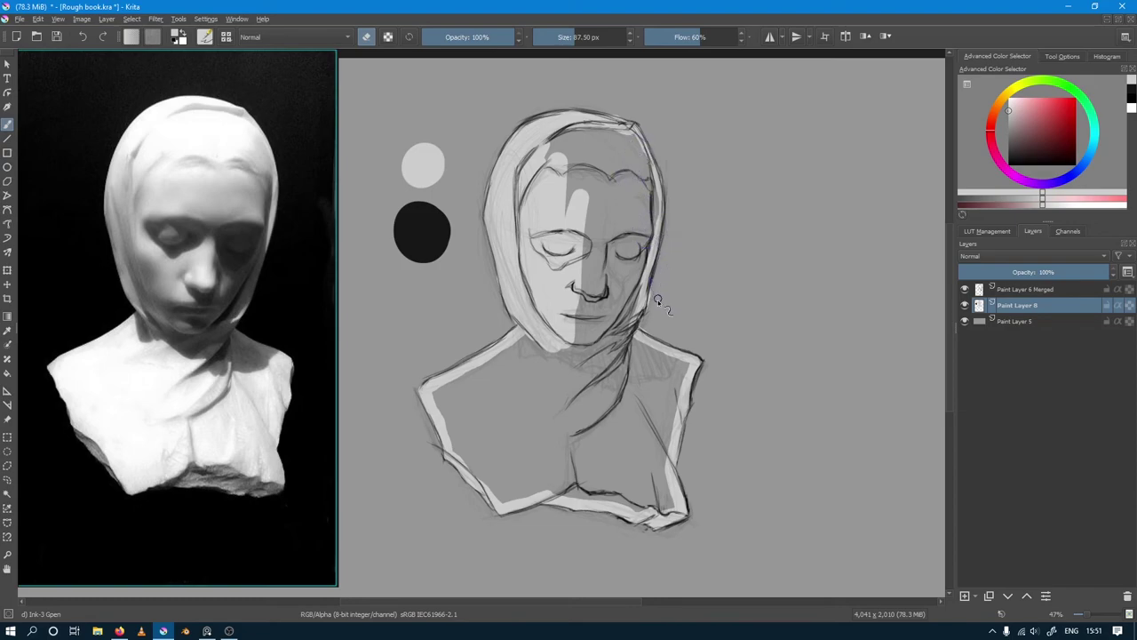
left_click_drag(657, 286, 647, 329)
key("e")
mouse_move(638, 146)
left_mouse_down()
mouse_move(538, 149)
mouse_move(573, 147)
mouse_move(604, 249)
mouse_move(630, 158)
mouse_move(647, 226)
mouse_move(630, 289)
mouse_move(617, 223)
mouse_move(586, 351)
mouse_move(563, 376)
mouse_move(516, 370)
mouse_move(507, 350)
mouse_move(459, 385)
mouse_move(440, 422)
mouse_move(502, 498)
mouse_move(562, 482)
mouse_move(656, 507)
mouse_move(674, 365)
mouse_move(613, 331)
mouse_move(603, 364)
mouse_move(650, 444)
mouse_move(623, 421)
mouse_move(601, 460)
mouse_move(595, 406)
mouse_move(497, 451)
mouse_move(462, 406)
mouse_move(544, 420)
left_mouse_up()
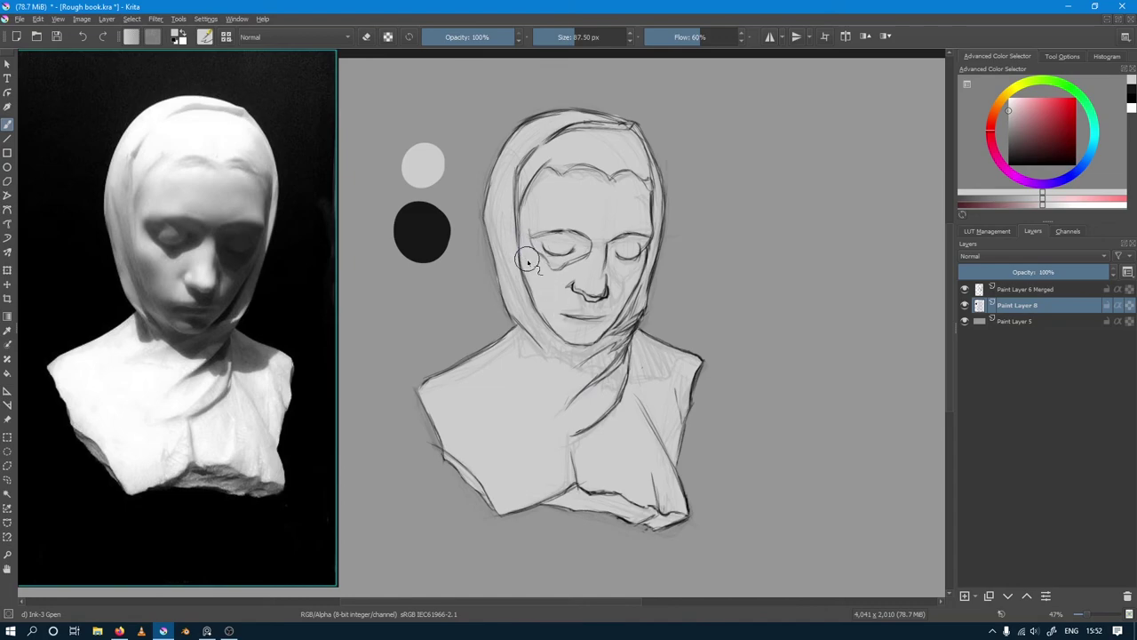
Step: With a smaller black brush, fill both eye sockets, starting with the left upper lid
left_click(442, 240, "ctrl")
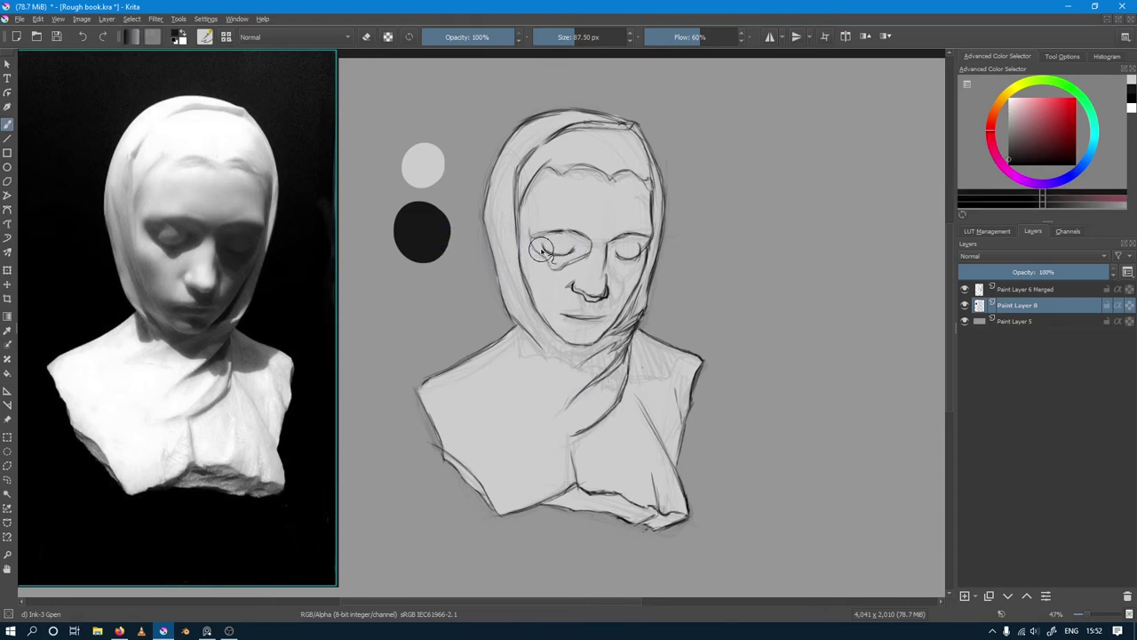
key("bracketleft")
mouse_move(533, 236)
left_mouse_down()
mouse_move(552, 259)
mouse_move(534, 240)
left_mouse_up()
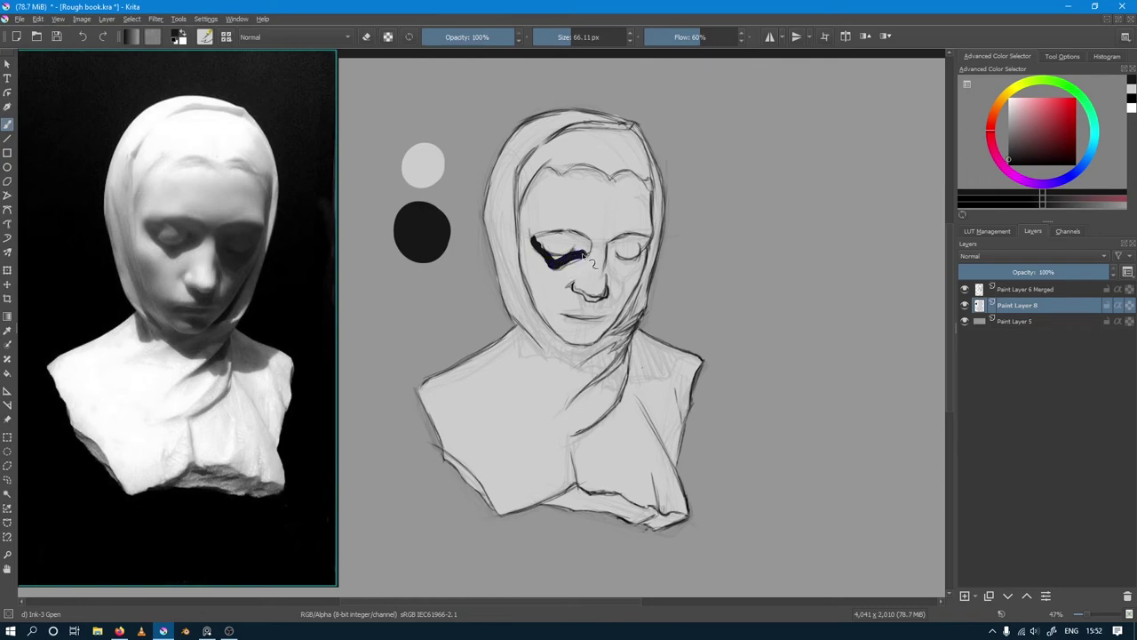
mouse_move(588, 246)
left_mouse_down()
mouse_move(569, 233)
mouse_move(540, 239)
mouse_move(561, 259)
left_mouse_up()
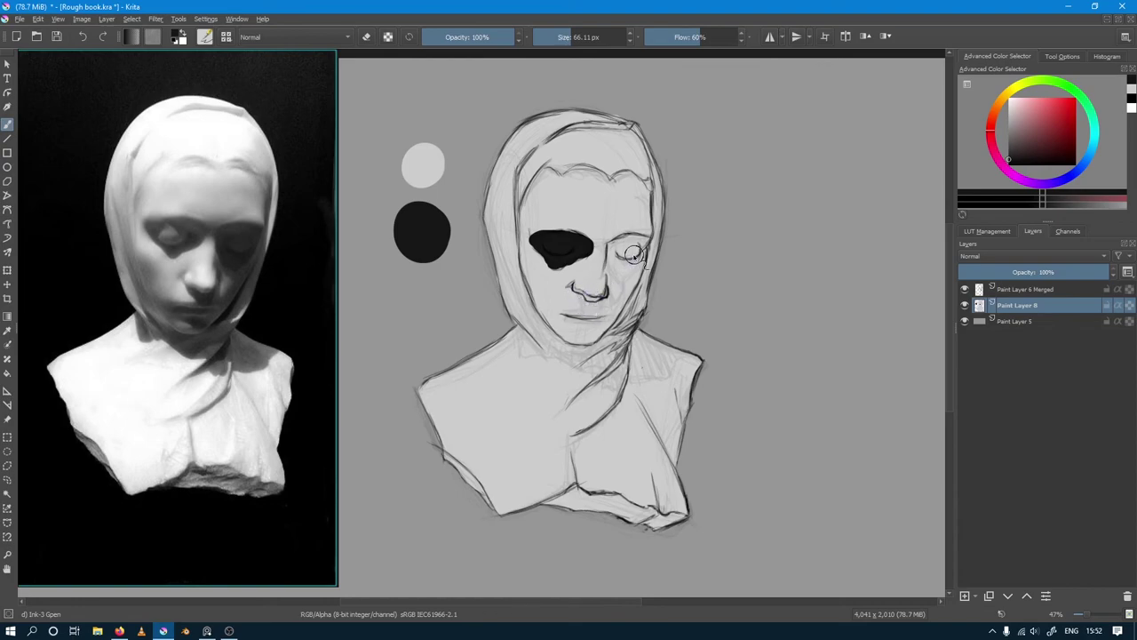
left_click_drag(617, 253, 652, 249)
mouse_move(611, 254)
left_mouse_down()
mouse_move(626, 265)
mouse_move(632, 253)
left_mouse_up()
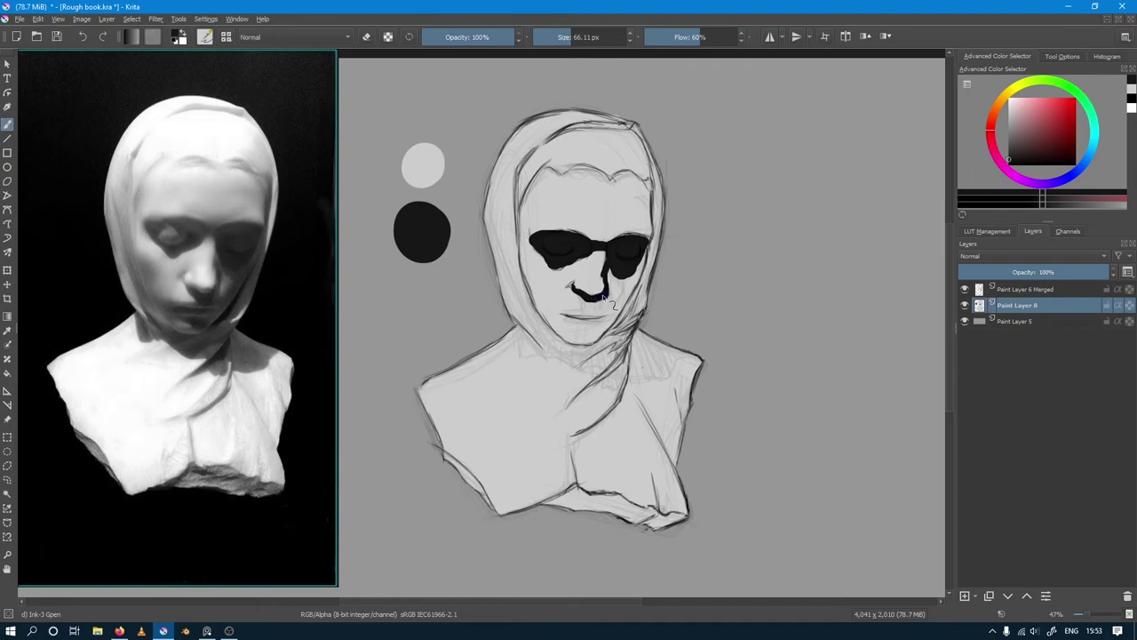
Step: Reshape the area beside the nose with light grey
left_click(612, 306, "ctrl")
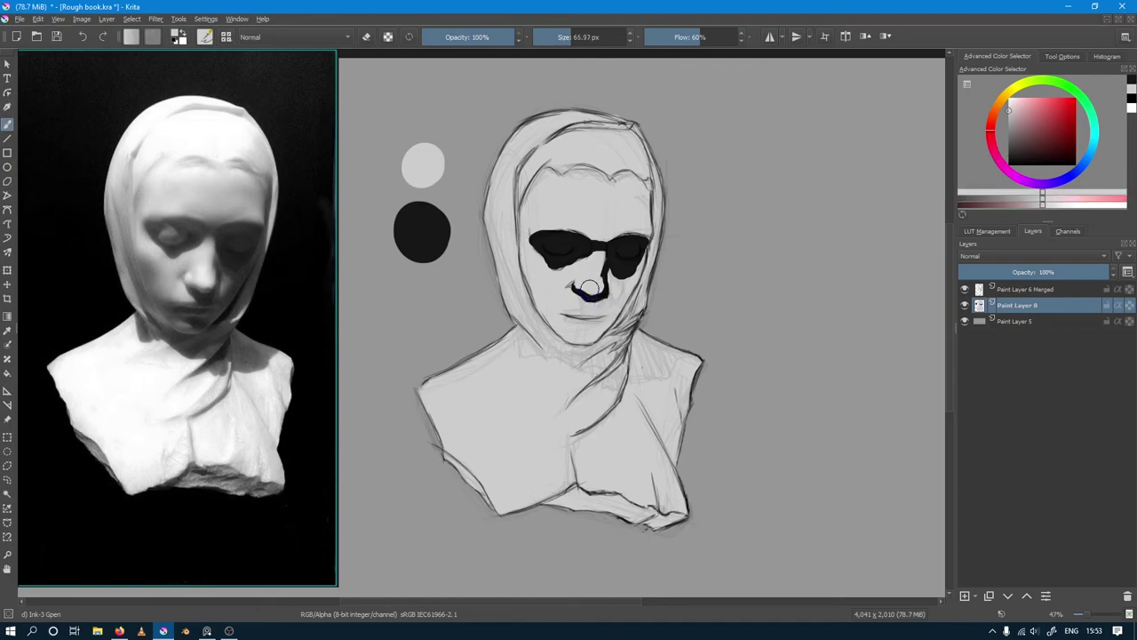
left_click_drag(576, 290, 578, 284)
left_click_drag(600, 290, 607, 273)
left_click_drag(613, 313, 639, 336)
Step: Paint black shadows beside the nose, along the hood's right edge, and down the face's right side
left_click(435, 232, "ctrl")
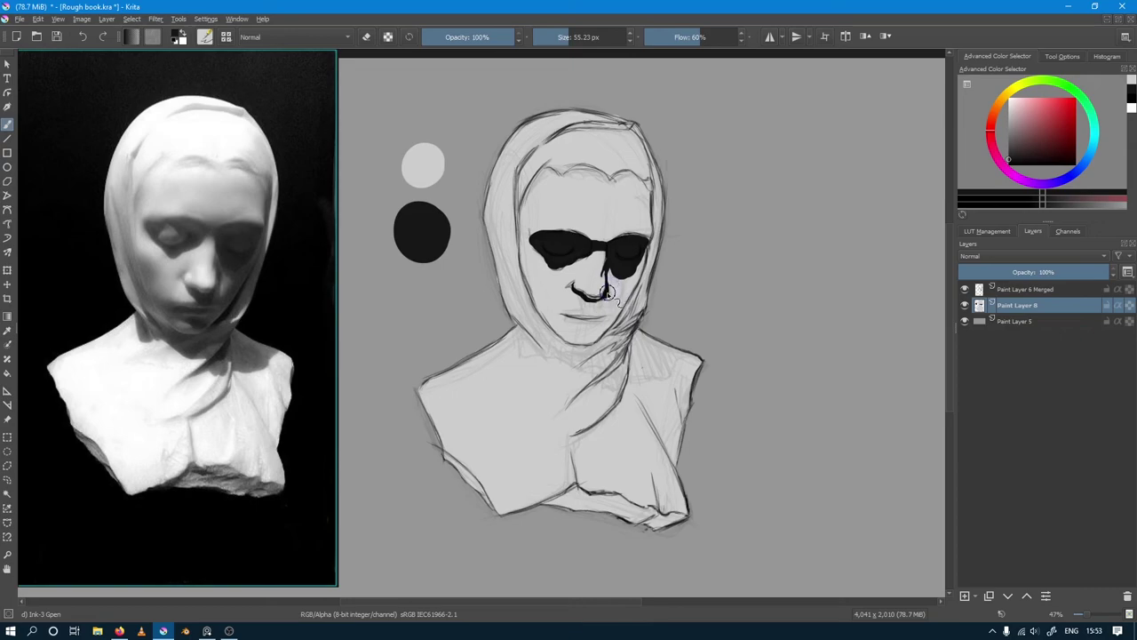
left_click_drag(609, 293, 611, 286)
mouse_move(611, 298)
left_mouse_down()
mouse_move(633, 290)
mouse_move(647, 257)
mouse_move(647, 157)
left_mouse_up()
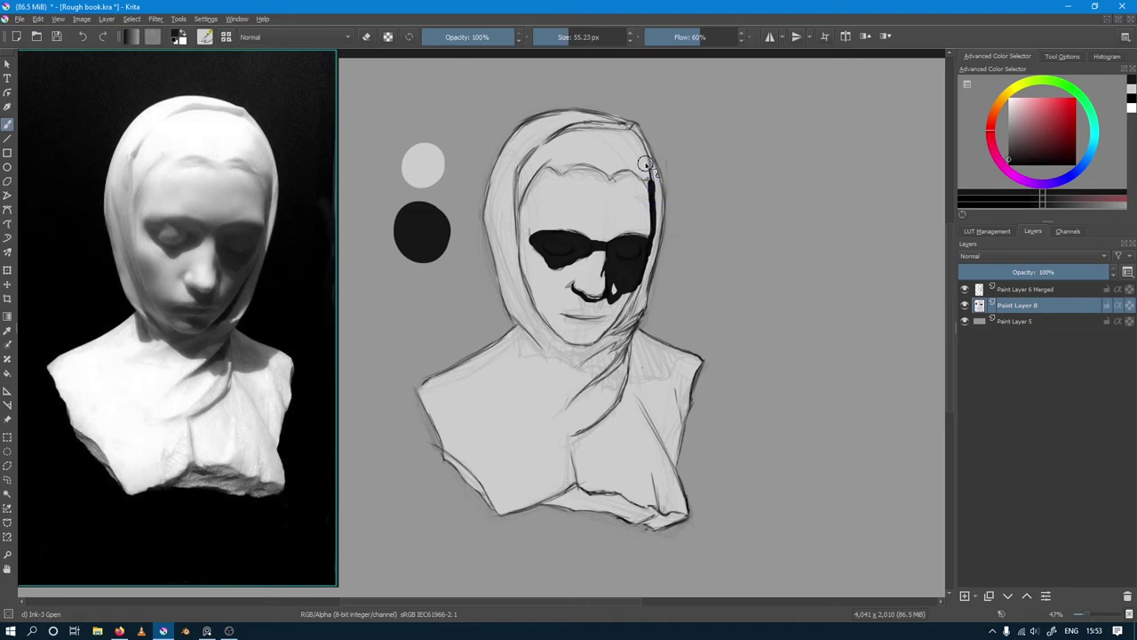
left_click_drag(654, 195, 646, 149)
mouse_move(654, 276)
left_mouse_down()
mouse_move(655, 232)
mouse_move(641, 306)
mouse_move(571, 366)
mouse_move(636, 345)
mouse_move(600, 364)
mouse_move(530, 358)
mouse_move(515, 336)
mouse_move(529, 351)
mouse_move(565, 353)
mouse_move(520, 313)
mouse_move(560, 342)
mouse_move(547, 333)
mouse_move(543, 349)
mouse_move(568, 358)
mouse_move(546, 373)
left_mouse_up()
Step: Swapping grey and black with X, spread black from the neck across the collar to the right shoulder
key("x")
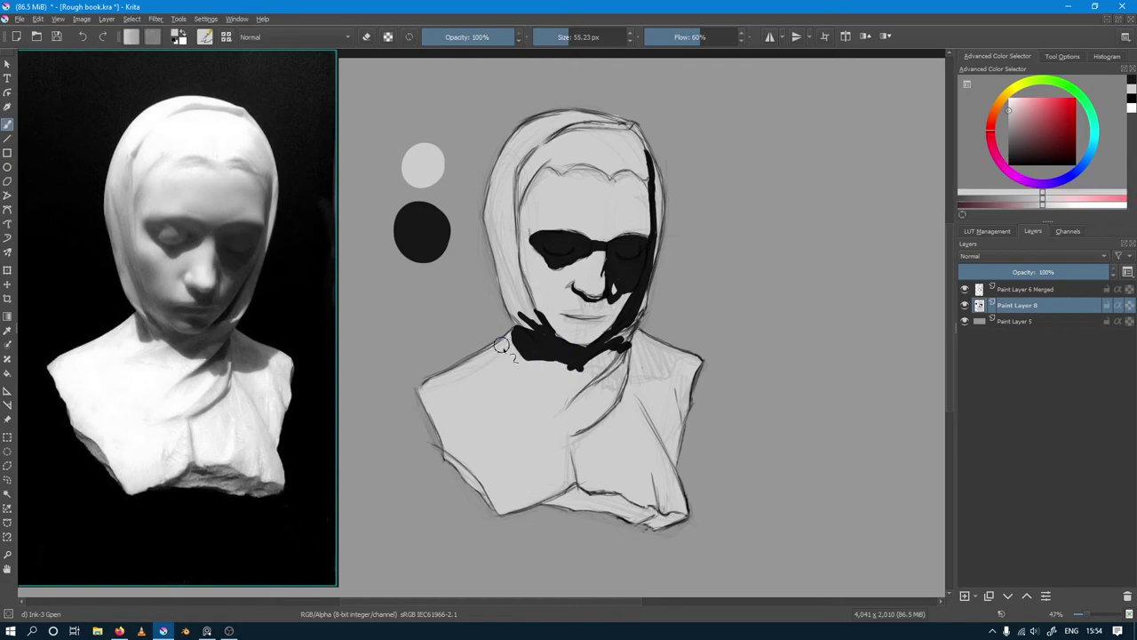
left_click_drag(508, 339, 529, 354)
key("x")
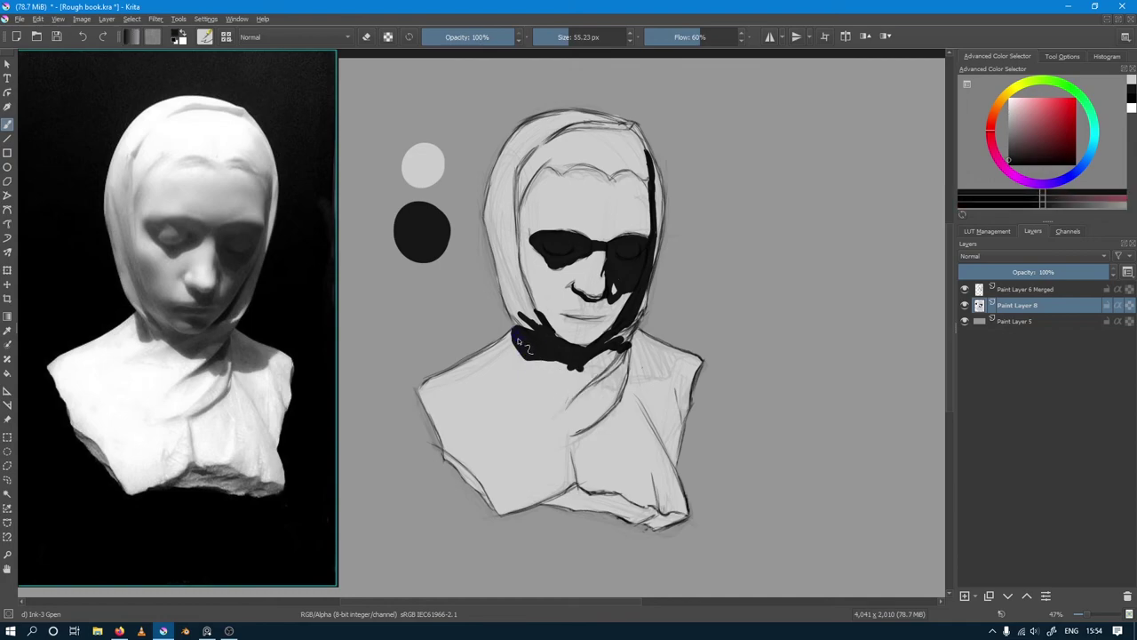
key("x")
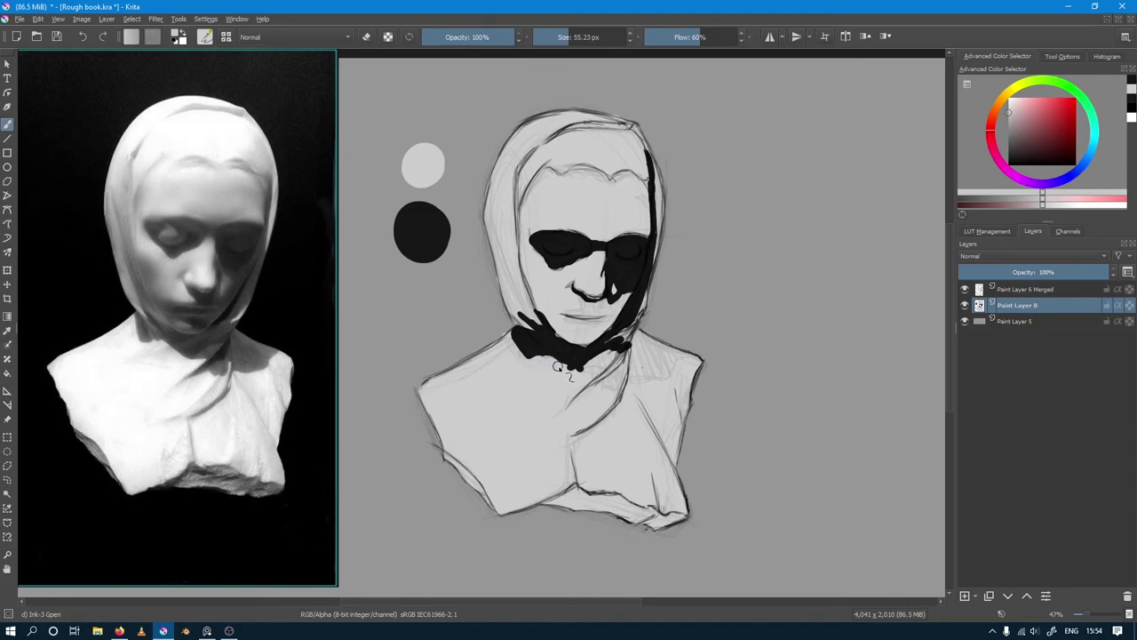
key("x")
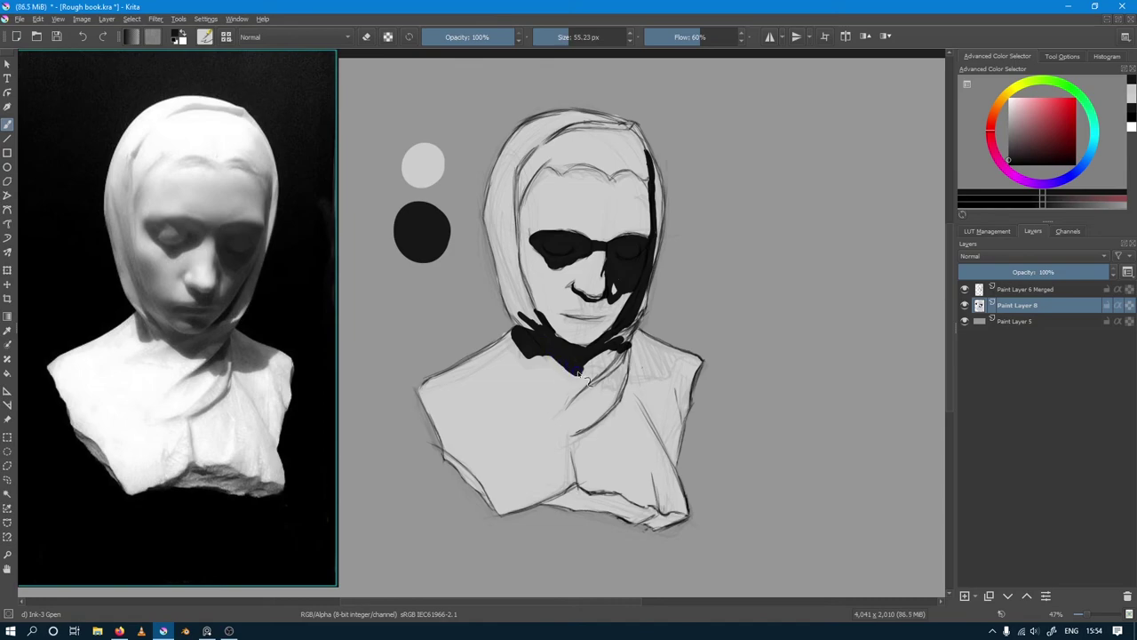
mouse_move(578, 374)
left_mouse_down()
mouse_move(604, 376)
mouse_move(613, 339)
mouse_move(631, 353)
mouse_move(682, 355)
left_mouse_up()
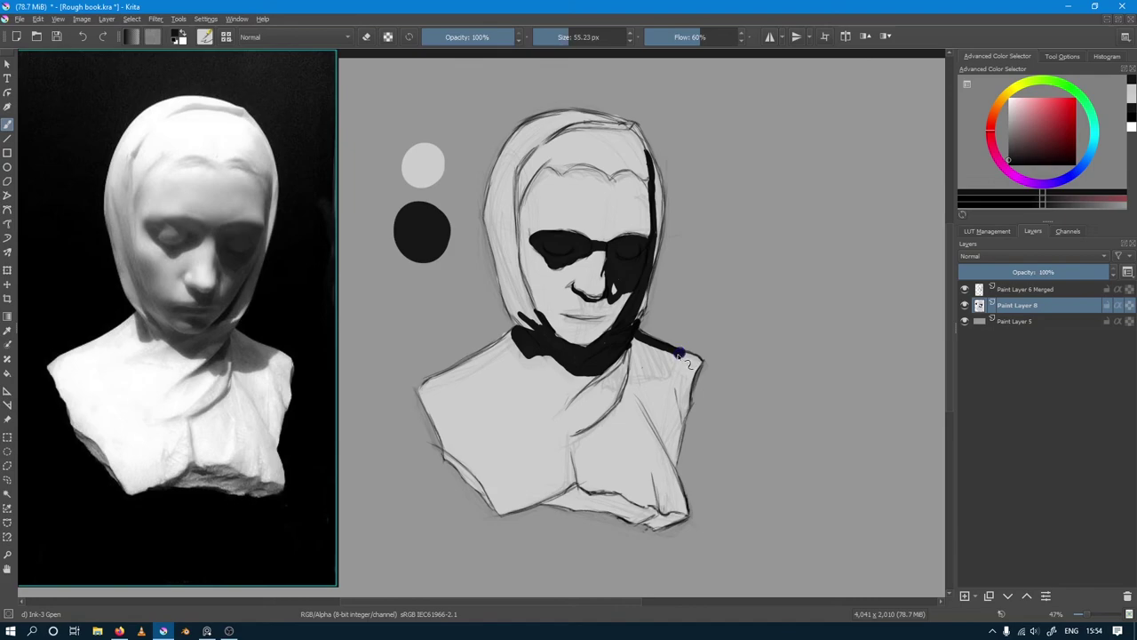
mouse_move(679, 356)
left_mouse_down()
mouse_move(656, 380)
mouse_move(582, 392)
left_mouse_up()
mouse_move(605, 377)
left_mouse_down()
mouse_move(624, 359)
mouse_move(635, 367)
mouse_move(629, 350)
mouse_move(609, 387)
mouse_move(633, 344)
mouse_move(680, 369)
mouse_move(656, 384)
mouse_move(632, 377)
mouse_move(642, 355)
mouse_move(671, 375)
mouse_move(663, 366)
left_mouse_up()
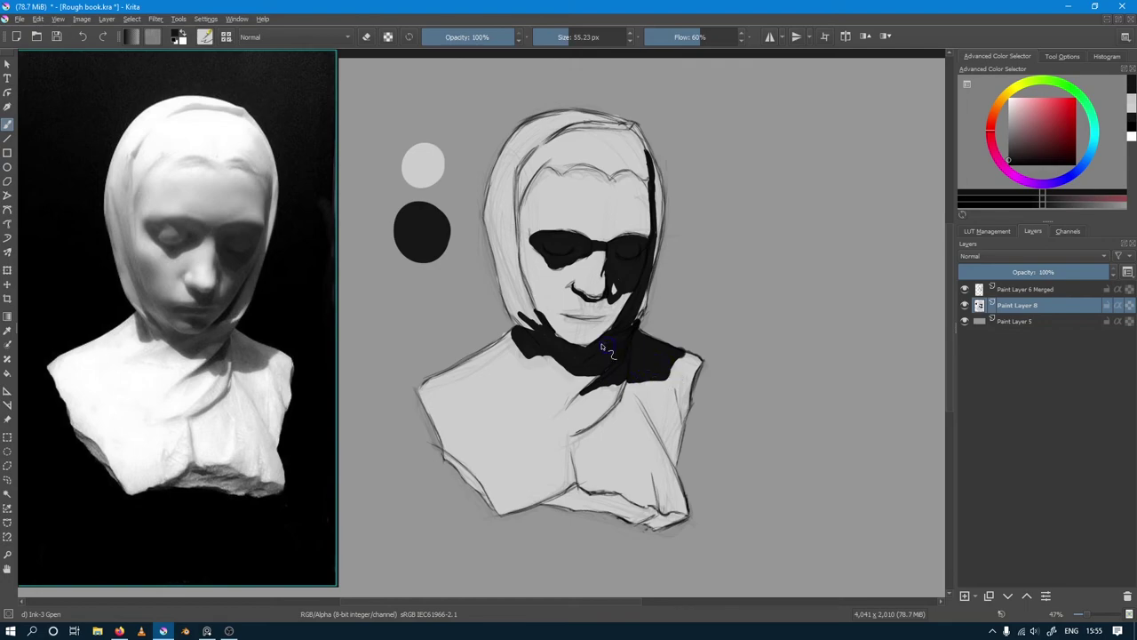
left_click_drag(602, 347, 625, 302)
Step: Draw thick dark lines along the hood's left and top edges and touch up the eye shadow
left_click_drag(493, 206, 522, 310)
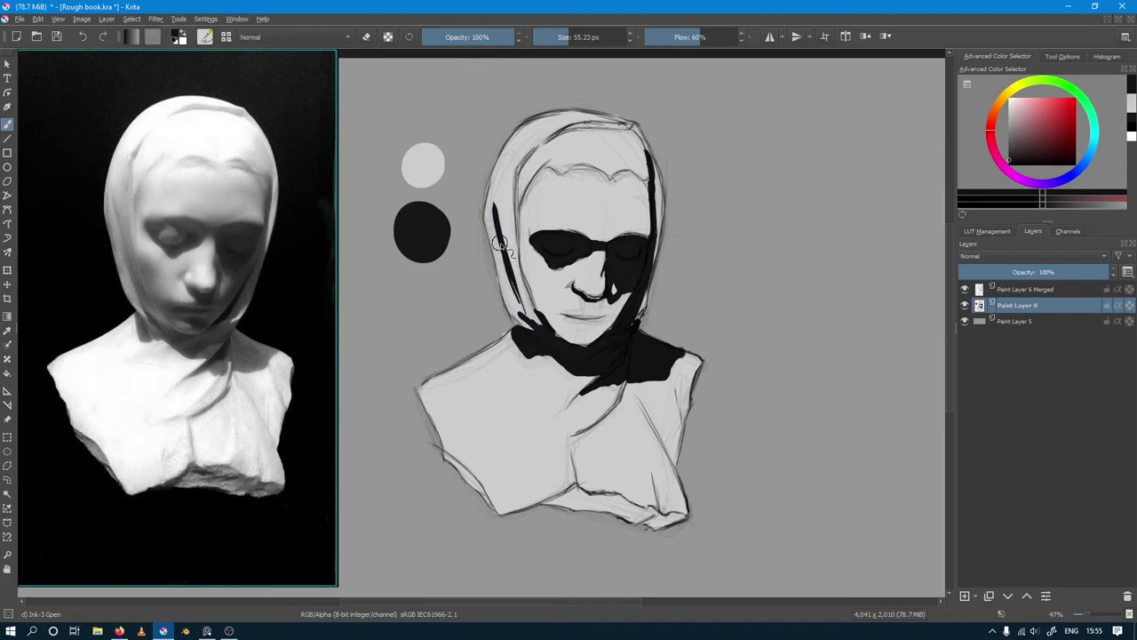
left_click_drag(502, 244, 526, 316)
mouse_move(556, 131)
left_mouse_down()
mouse_move(622, 125)
mouse_move(564, 131)
left_mouse_up()
left_click_drag(631, 126, 600, 127)
left_click_drag(555, 265, 559, 273)
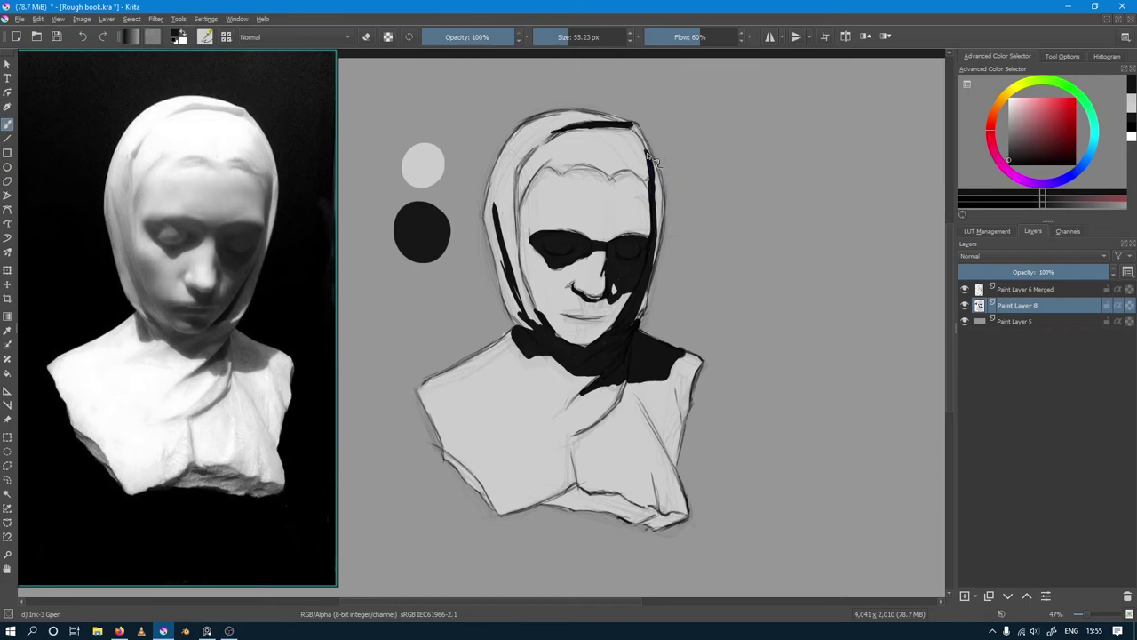
Step: Thicken the right hood-edge shadow, grow the chin shadow, and draw the veil fold down the chest
left_click_drag(653, 158, 651, 307)
left_click_drag(673, 372, 573, 438)
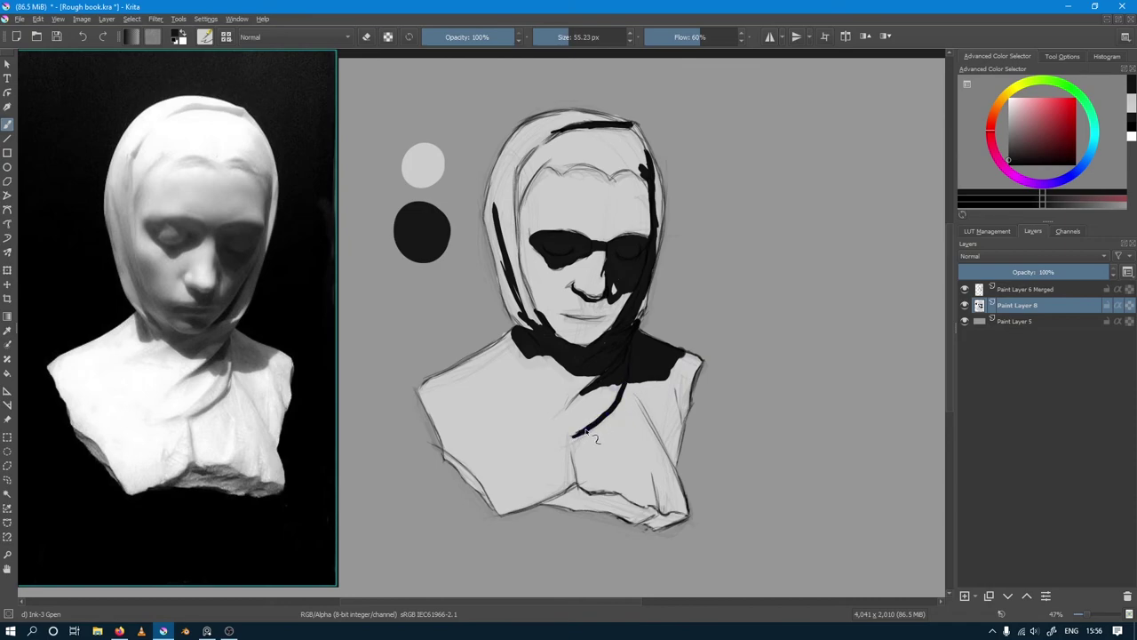
left_click_drag(574, 438, 578, 487)
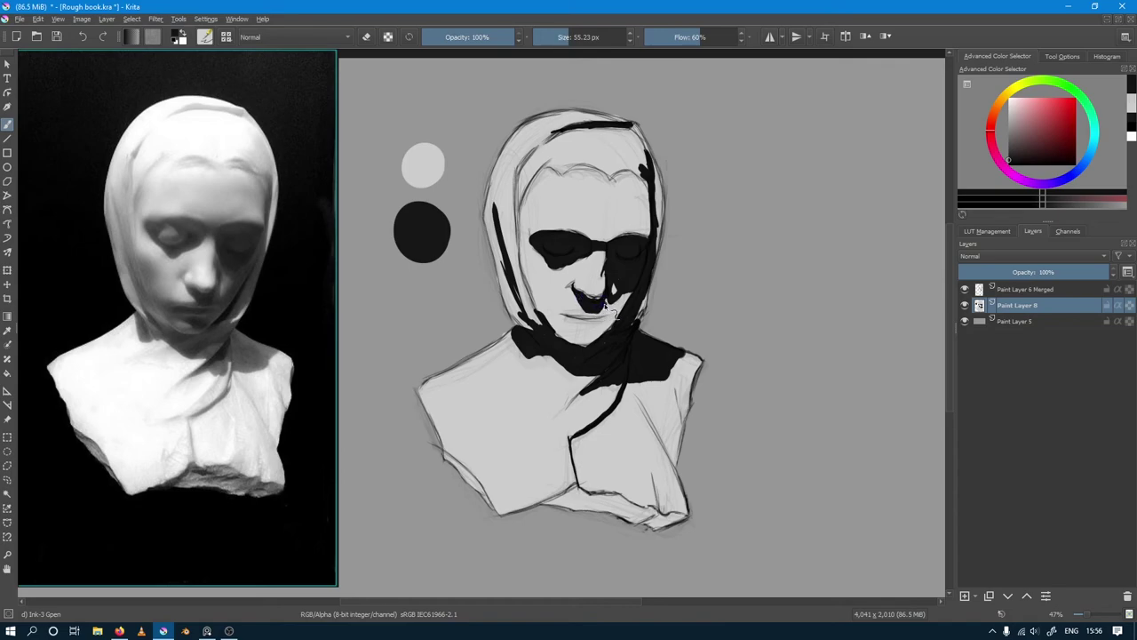
Step: Paint black shadow under the mouth and across the chin, undoing a stray stroke beside the nose
left_click_drag(604, 308, 622, 313)
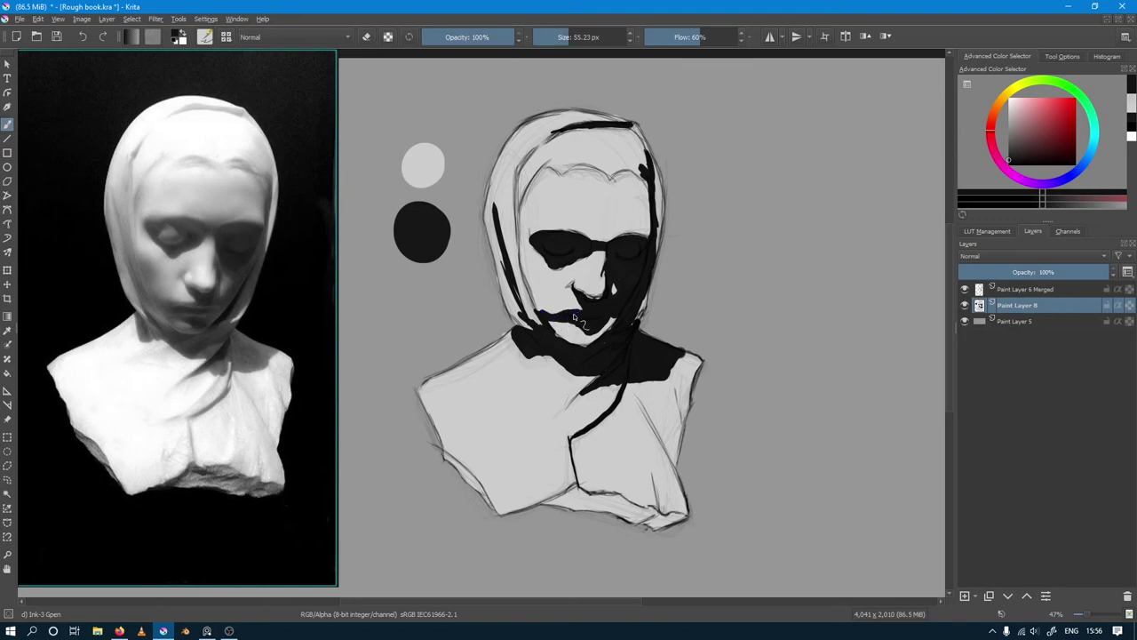
mouse_move(574, 317)
left_mouse_down()
mouse_move(548, 318)
mouse_move(556, 330)
left_mouse_up()
mouse_move(575, 342)
left_mouse_down()
mouse_move(597, 348)
mouse_move(619, 316)
left_mouse_up()
left_click_drag(583, 304, 604, 283)
key("ctrl+z")
left_click(550, 301, "ctrl")
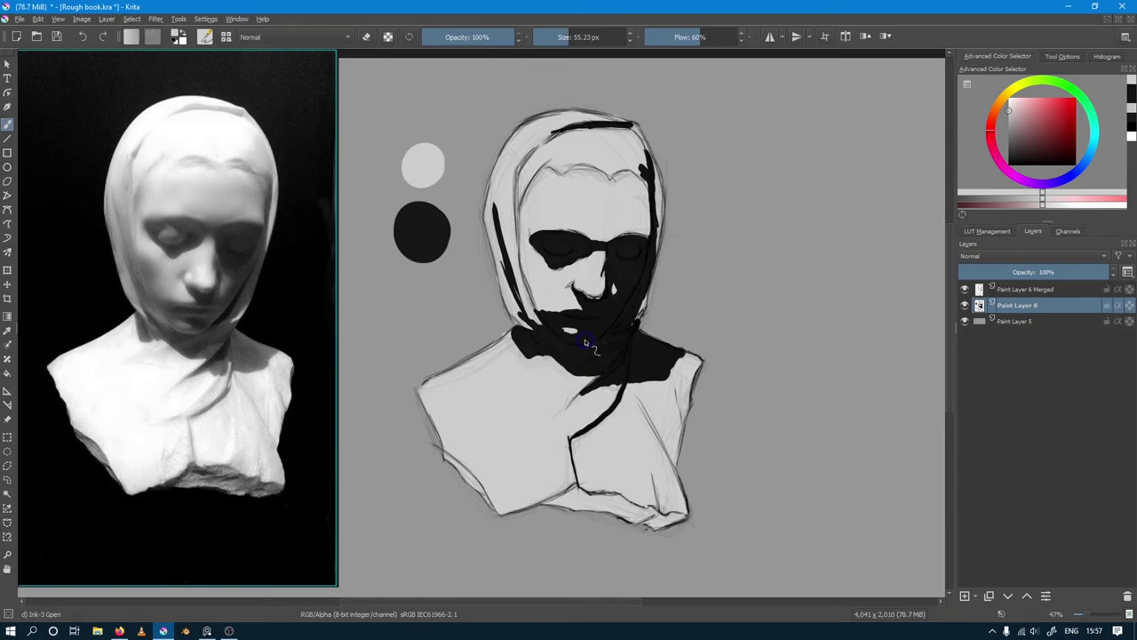
left_click(579, 329, "ctrl")
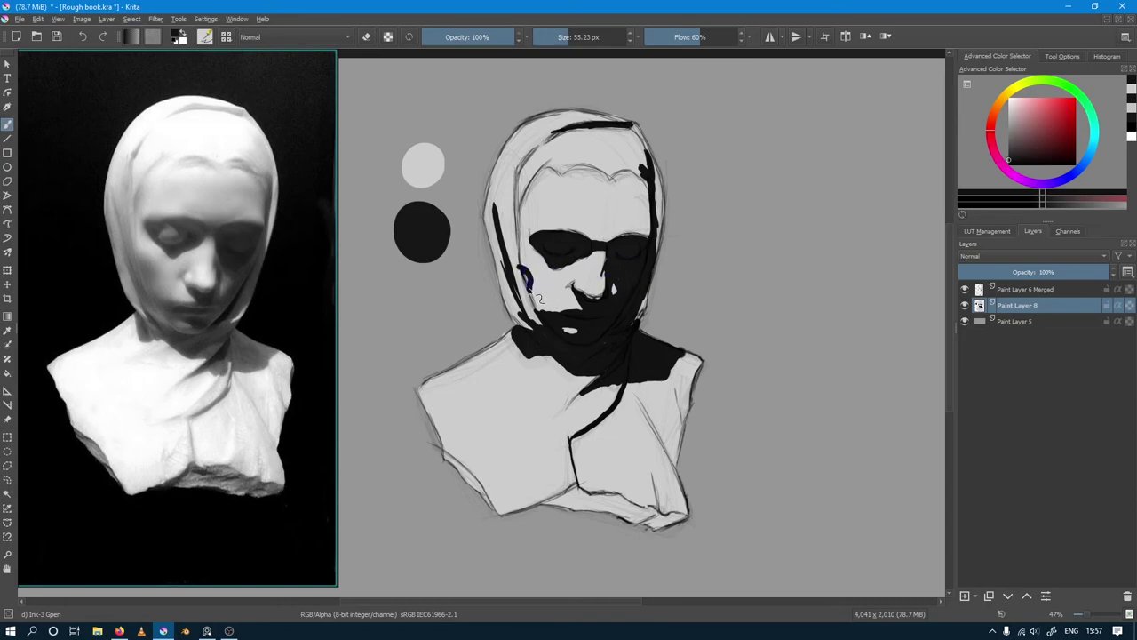
Step: Darken the left cheek and jaw with black shadow
mouse_move(532, 276)
left_mouse_down()
mouse_move(546, 318)
mouse_move(578, 318)
left_mouse_up()
left_click_drag(554, 316, 558, 311)
mouse_move(520, 271)
left_mouse_down()
mouse_move(535, 323)
mouse_move(500, 242)
left_mouse_up()
Step: Strengthen the dark line up the left hood edge and add black to the neck shadow
mouse_move(526, 270)
left_mouse_down()
mouse_move(514, 169)
mouse_move(551, 131)
left_mouse_up()
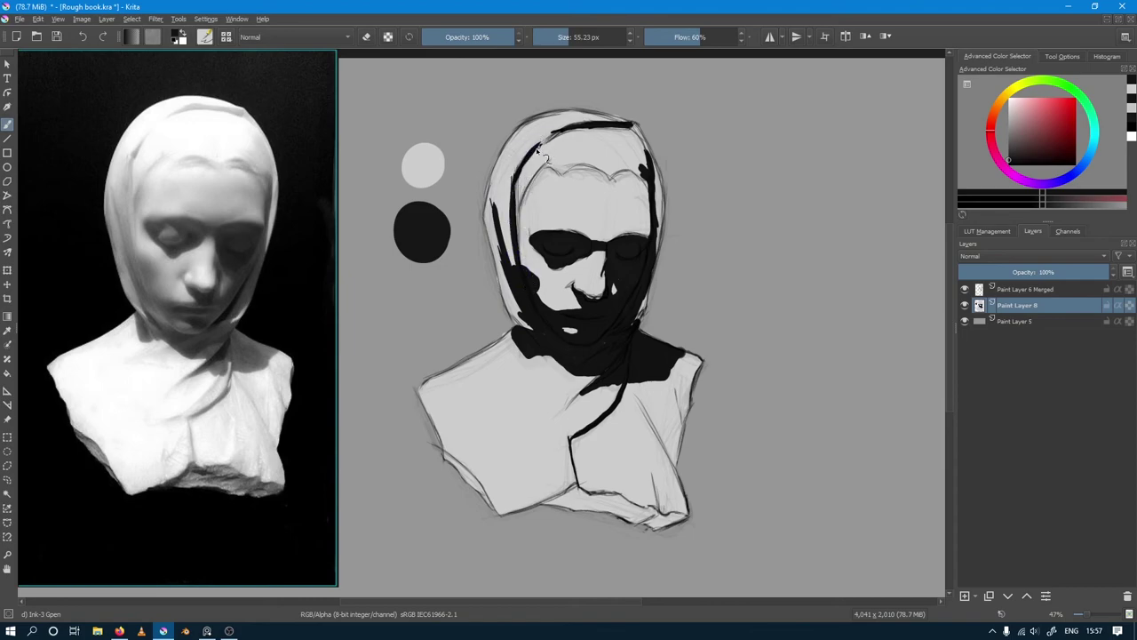
mouse_move(529, 234)
left_mouse_down()
mouse_move(533, 261)
mouse_move(516, 213)
mouse_move(503, 221)
left_mouse_up()
left_click(452, 195, "ctrl")
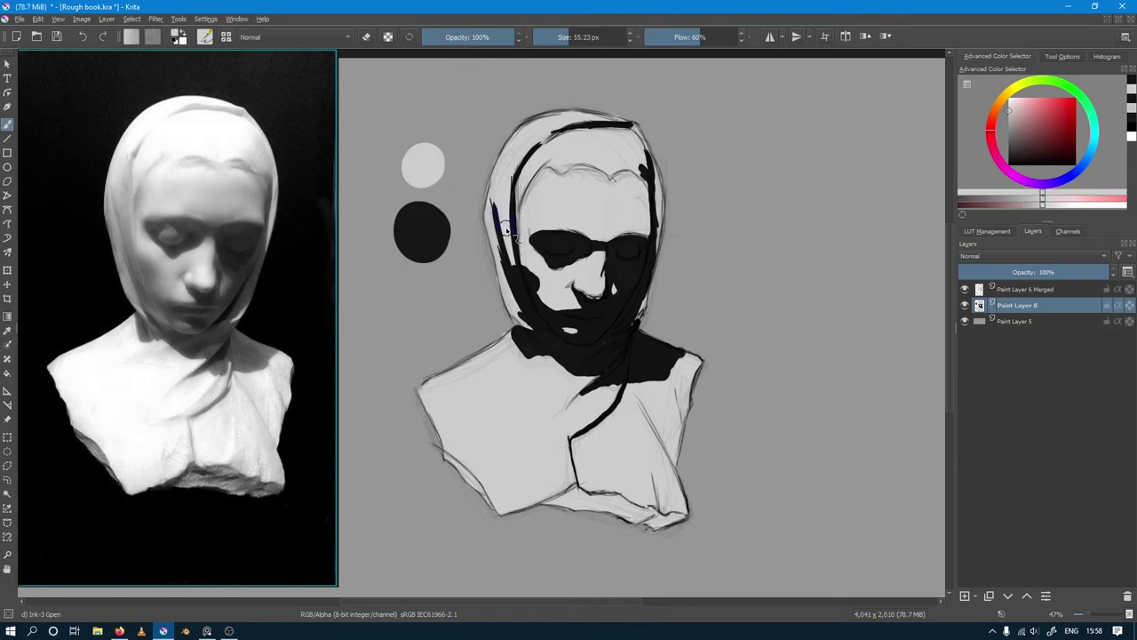
left_click_drag(494, 201, 518, 334)
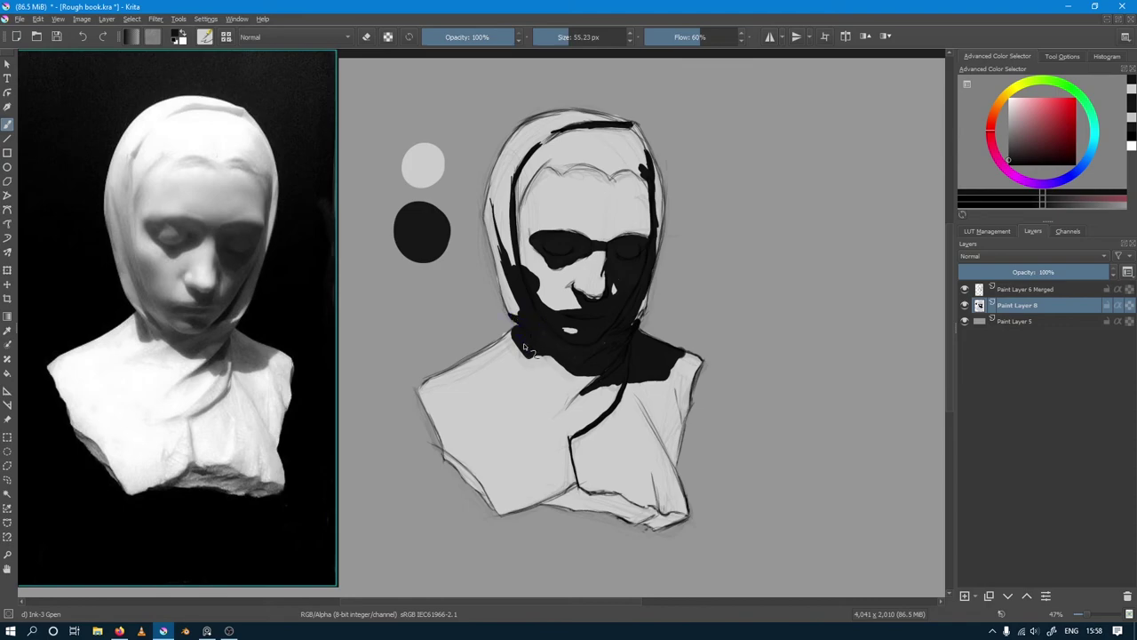
left_click_drag(523, 354, 526, 359)
Step: Trim the edge of the neck shadow with light grey
left_click(435, 177, "ctrl")
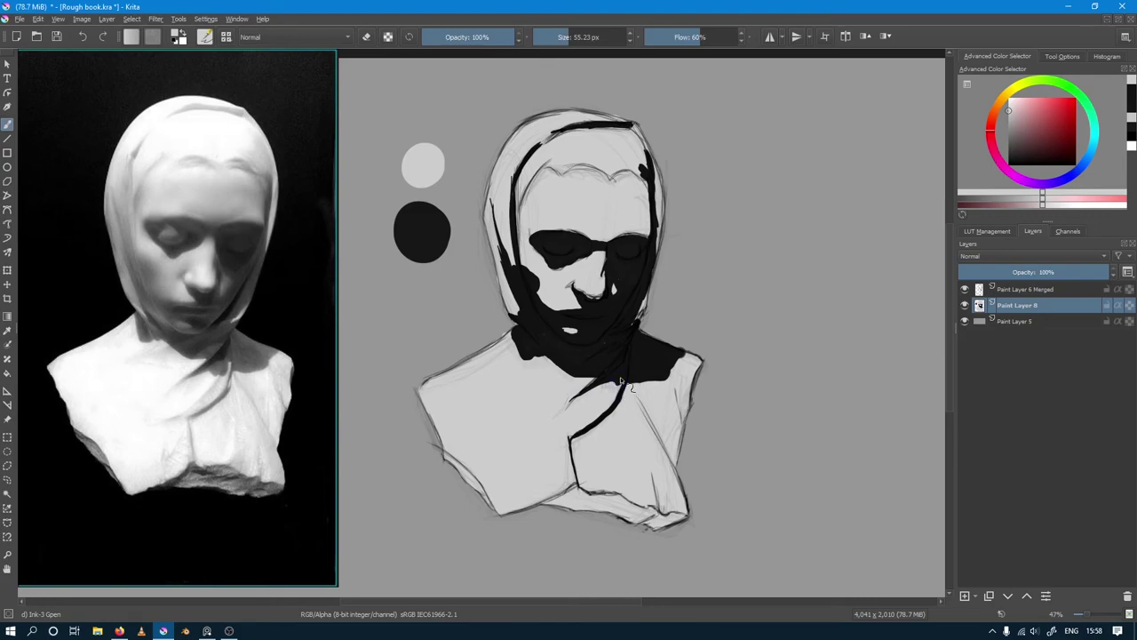
left_click(620, 388, "ctrl")
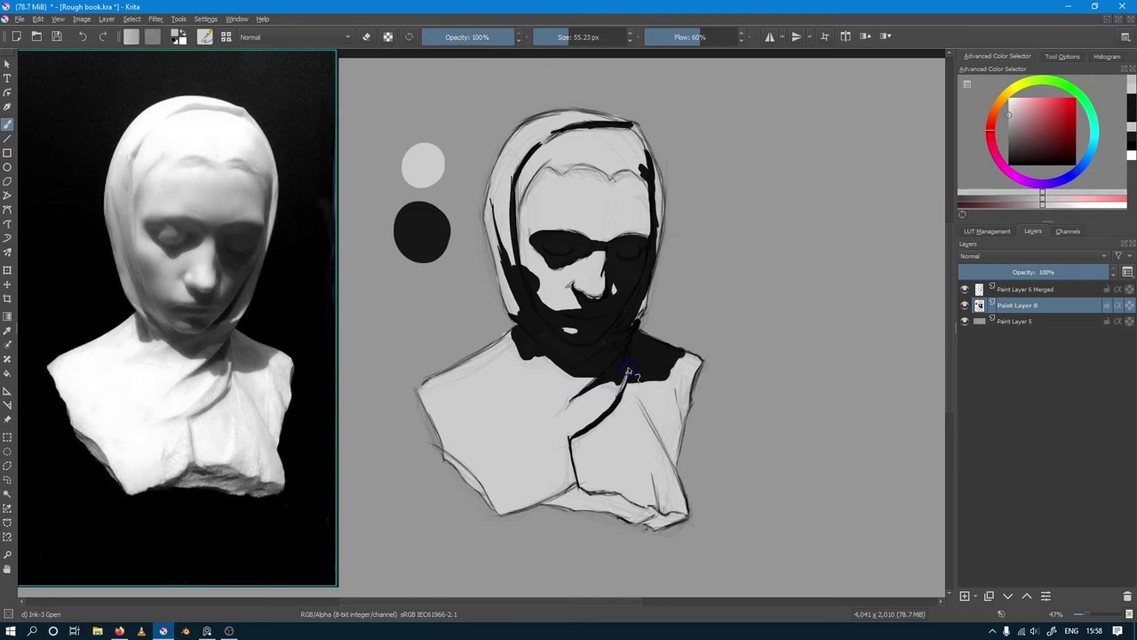
left_click(626, 378, "ctrl")
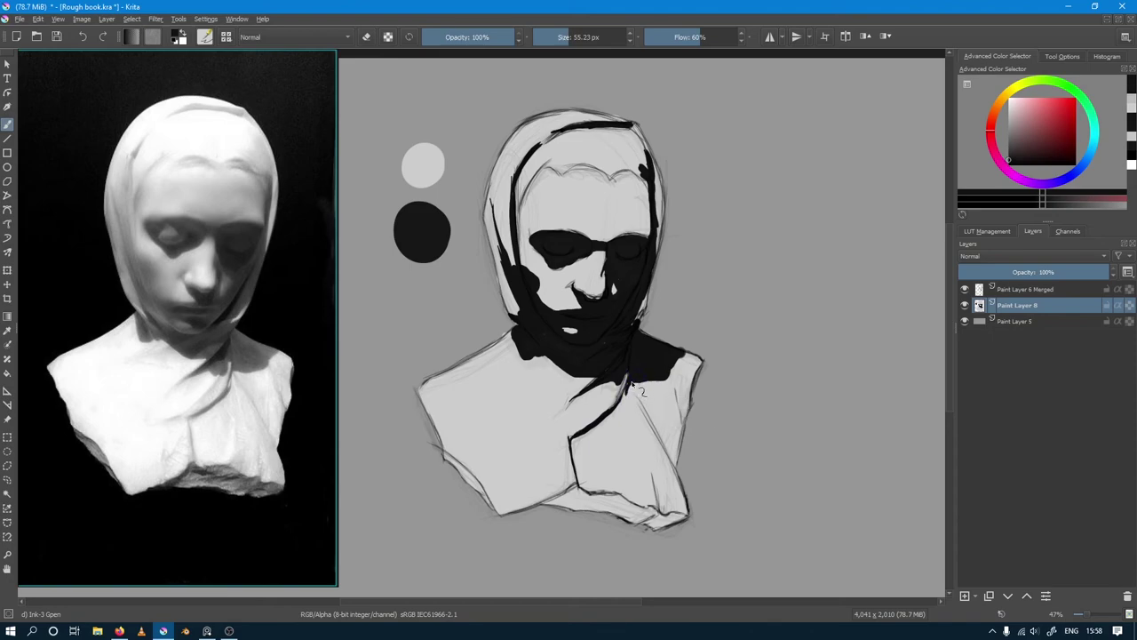
left_click(624, 407, "ctrl")
left_click_drag(624, 407, 629, 391)
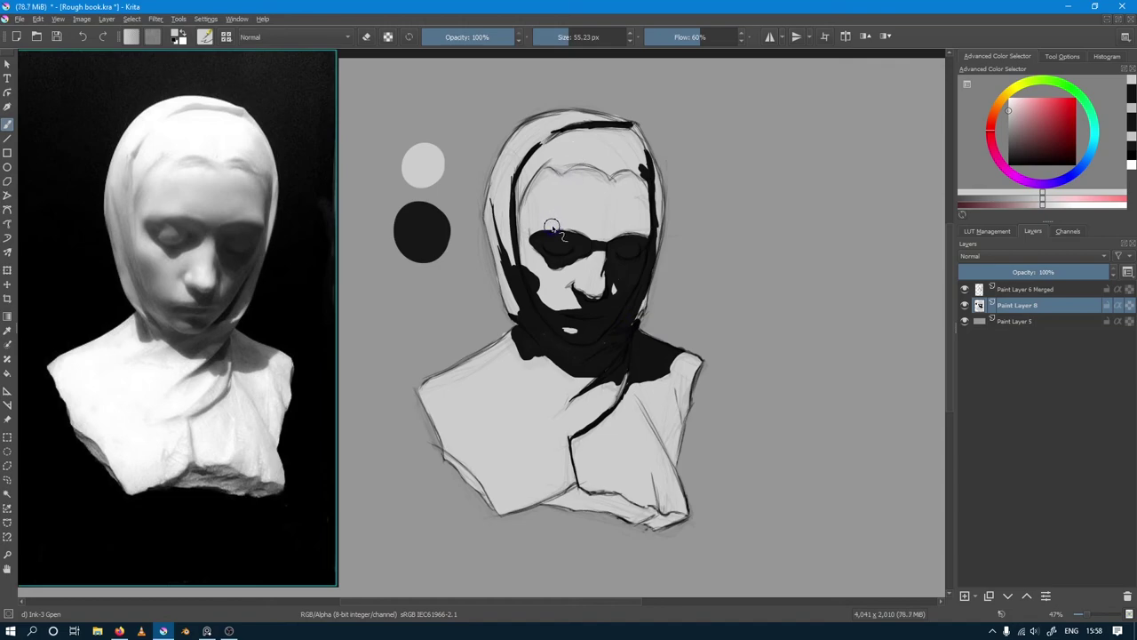
Step: Extend the left eye socket shadow, lighten the brow and add a dark cheek stroke
left_click(559, 318, "ctrl")
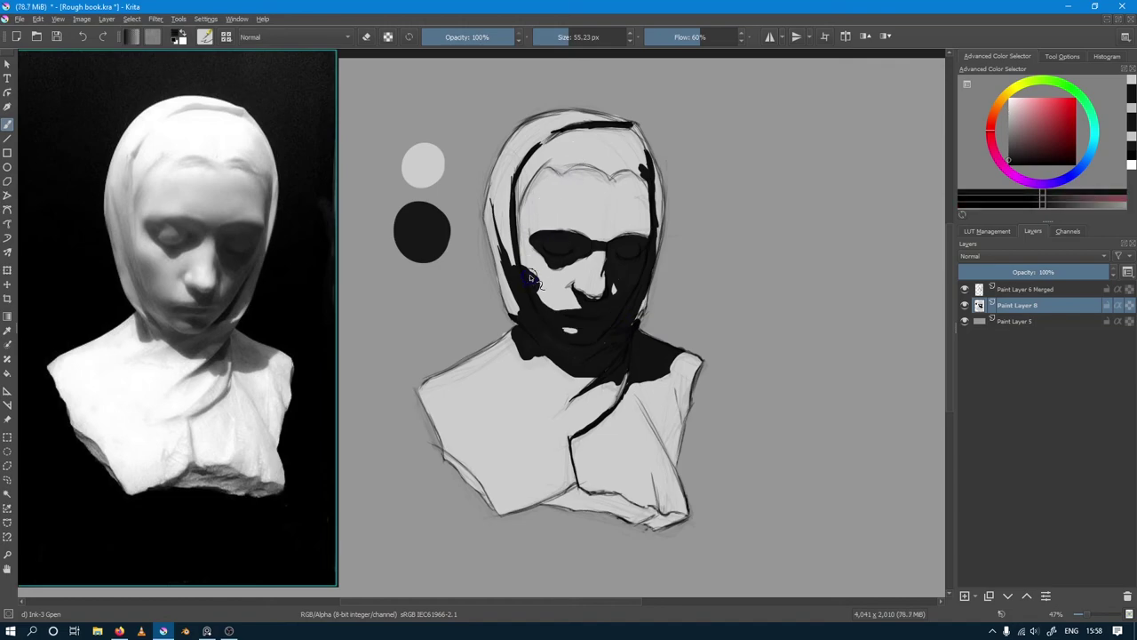
left_click_drag(537, 238, 531, 242)
left_click(527, 251, "ctrl")
left_click_drag(527, 251, 530, 245)
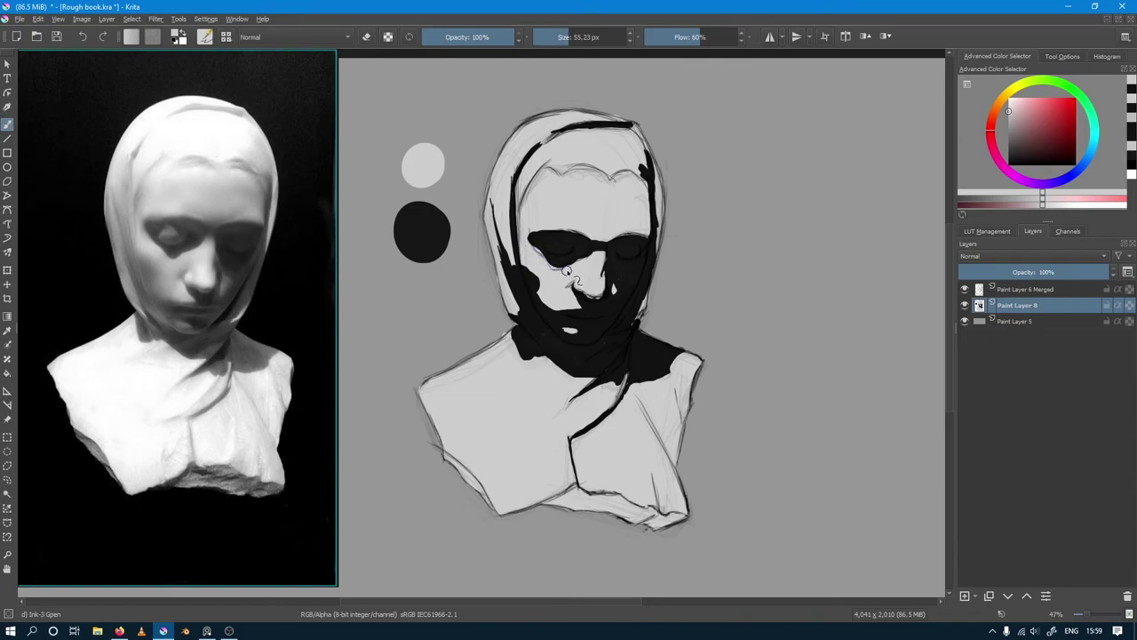
key("ctrl+z")
left_click(586, 252, "ctrl")
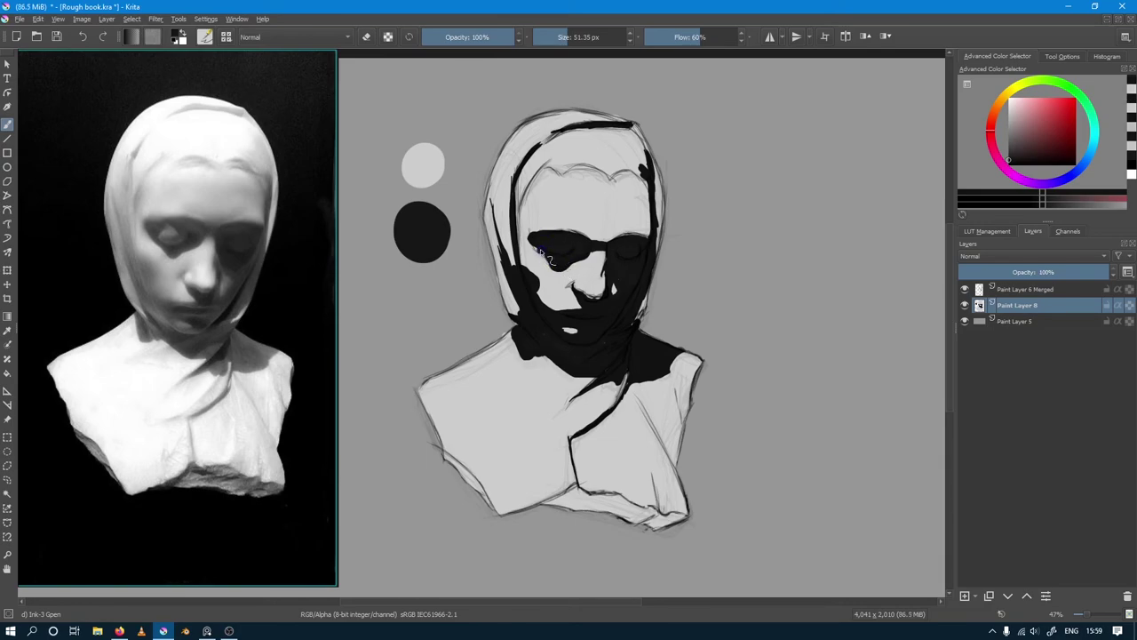
left_click(551, 222, "ctrl")
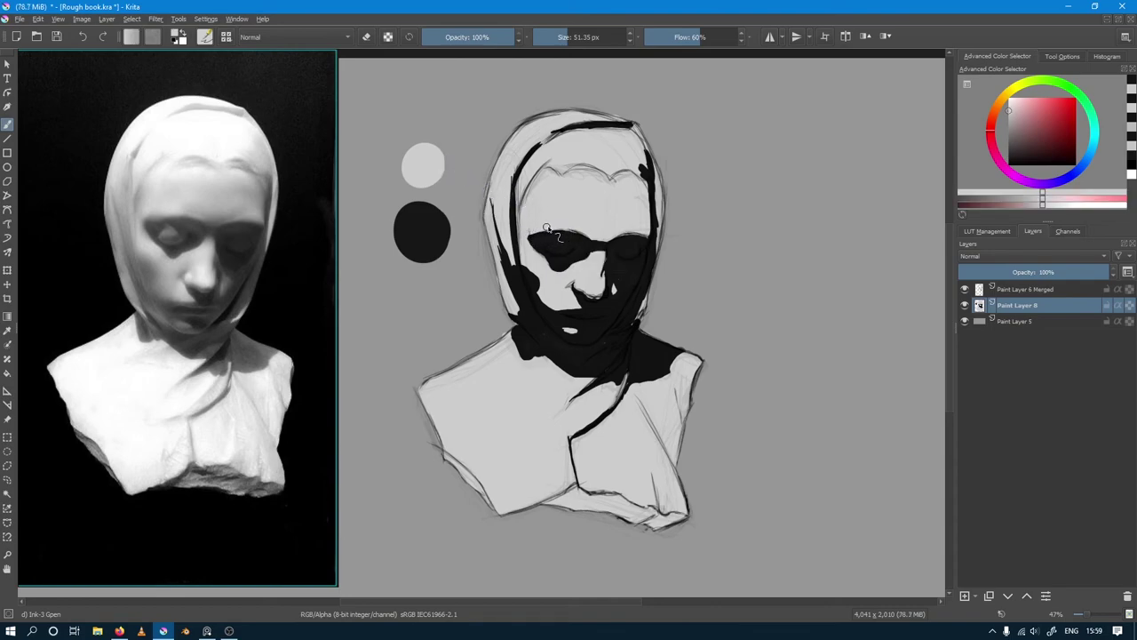
left_click_drag(575, 228, 586, 235)
left_click(593, 254, "ctrl")
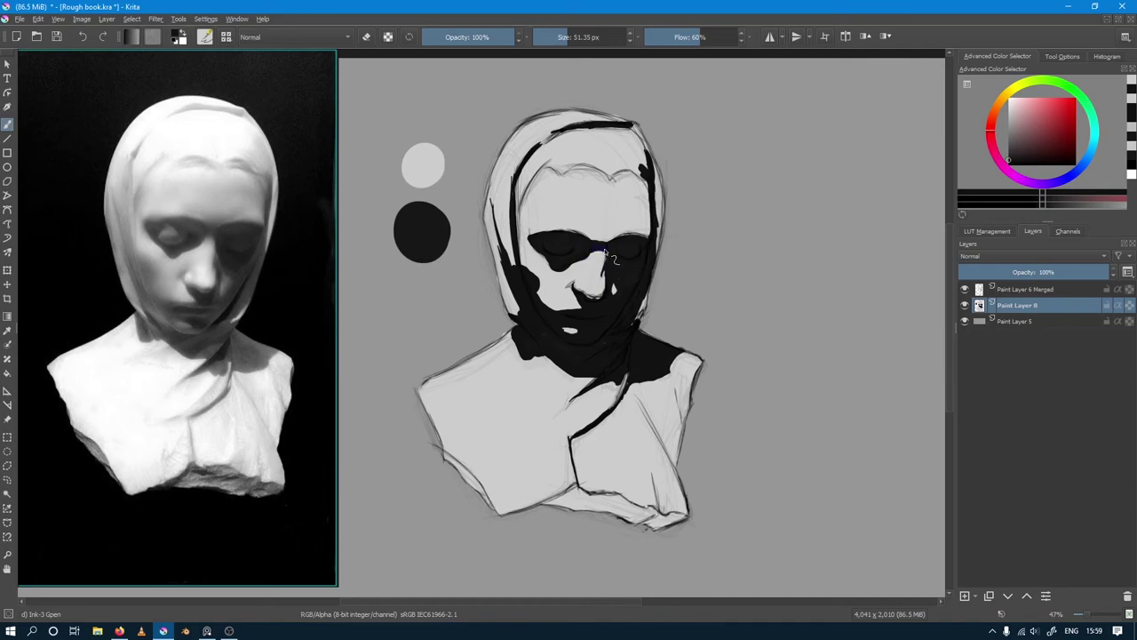
left_click_drag(610, 257, 623, 269)
Step: Clean up the hood's right edge in light grey and erase stray dark marks along its top
left_click_drag(643, 253, 656, 181)
left_click(440, 187, "ctrl")
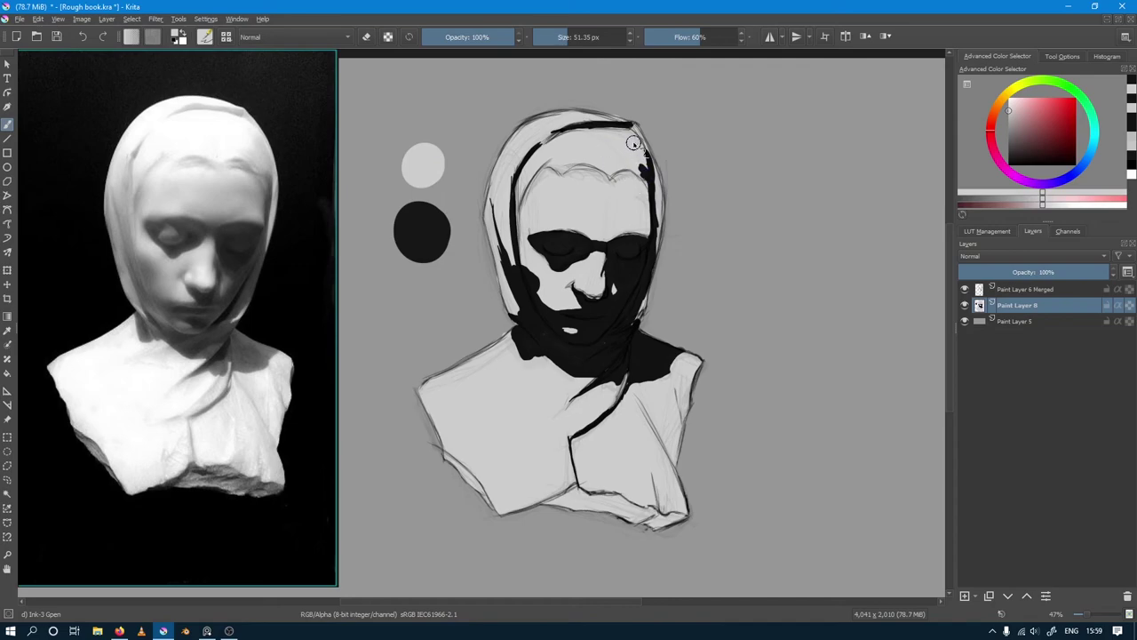
left_click_drag(632, 144, 653, 178)
key("e")
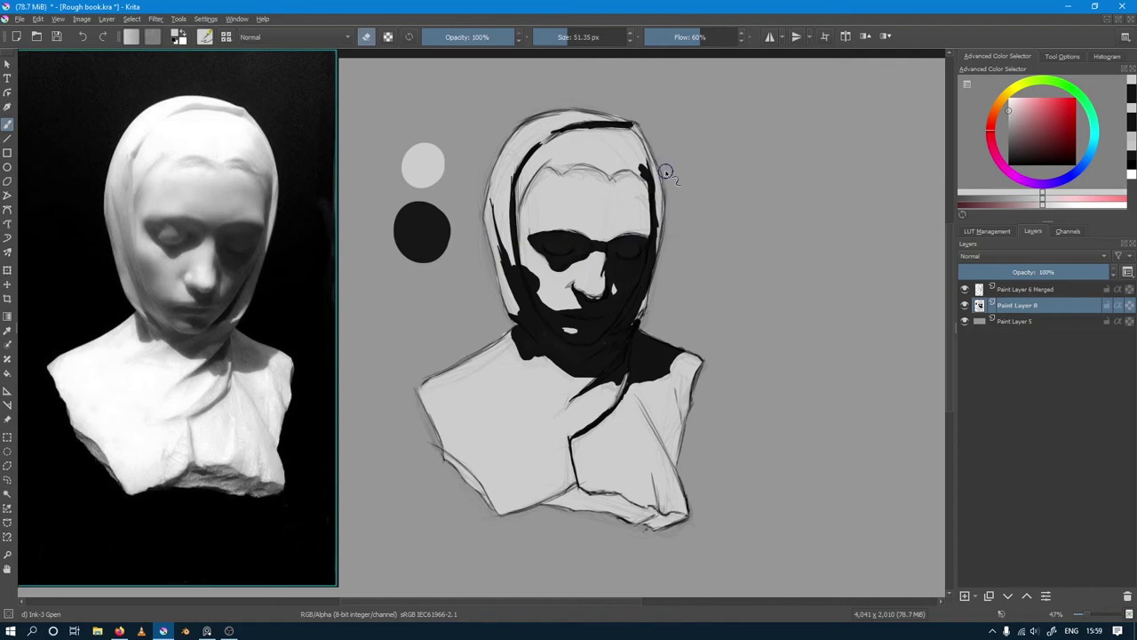
mouse_move(666, 172)
left_mouse_down()
mouse_move(622, 110)
mouse_move(597, 107)
left_mouse_up()
key("e")
key("e")
key("e")
key("e")
key("e")
Step: Fill the top of the right shoulder with black and mirror the view horizontally
left_click_drag(681, 358, 698, 360)
key("m")
left_click_drag(482, 376, 617, 376)
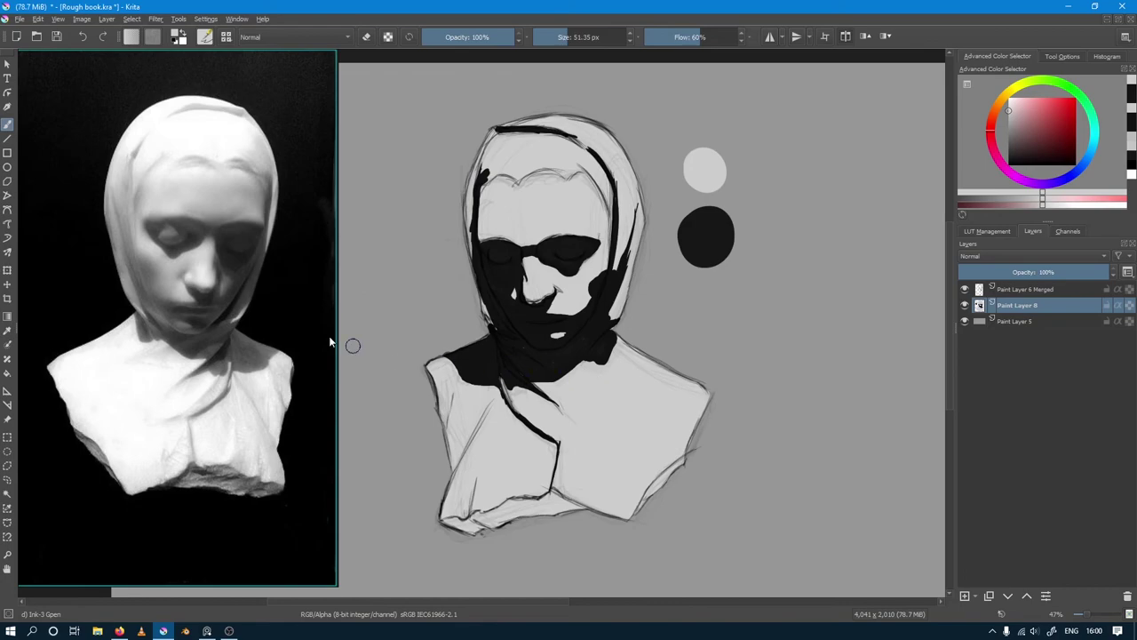
Step: Switch to another reference photo of the bust and extend the black shadow along the neck's right side
left_click(276, 354)
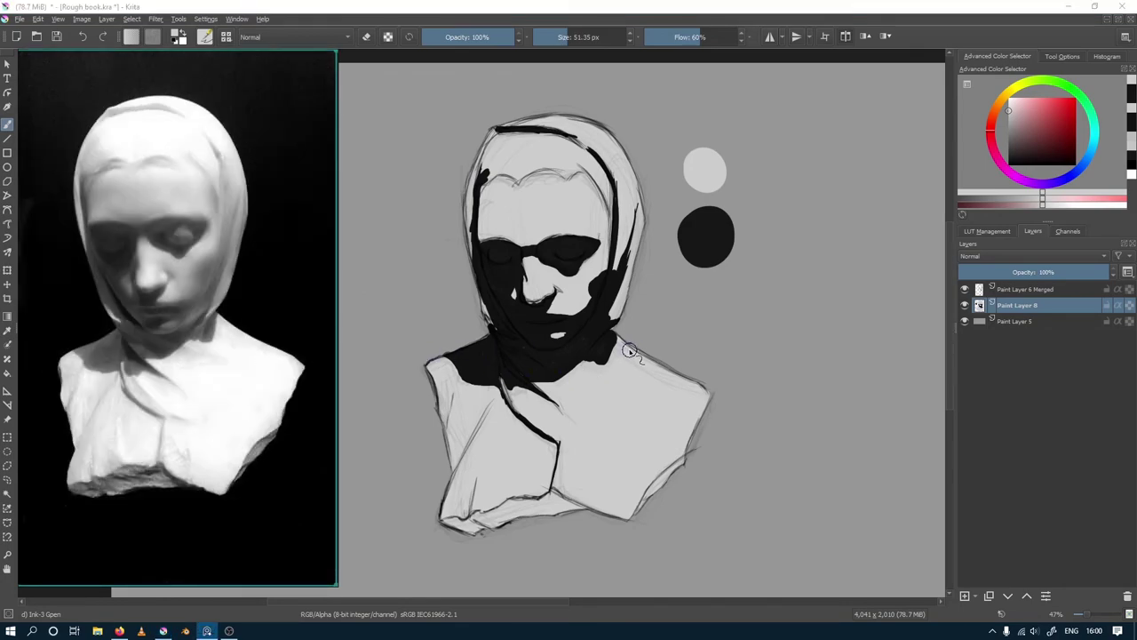
left_click(629, 351)
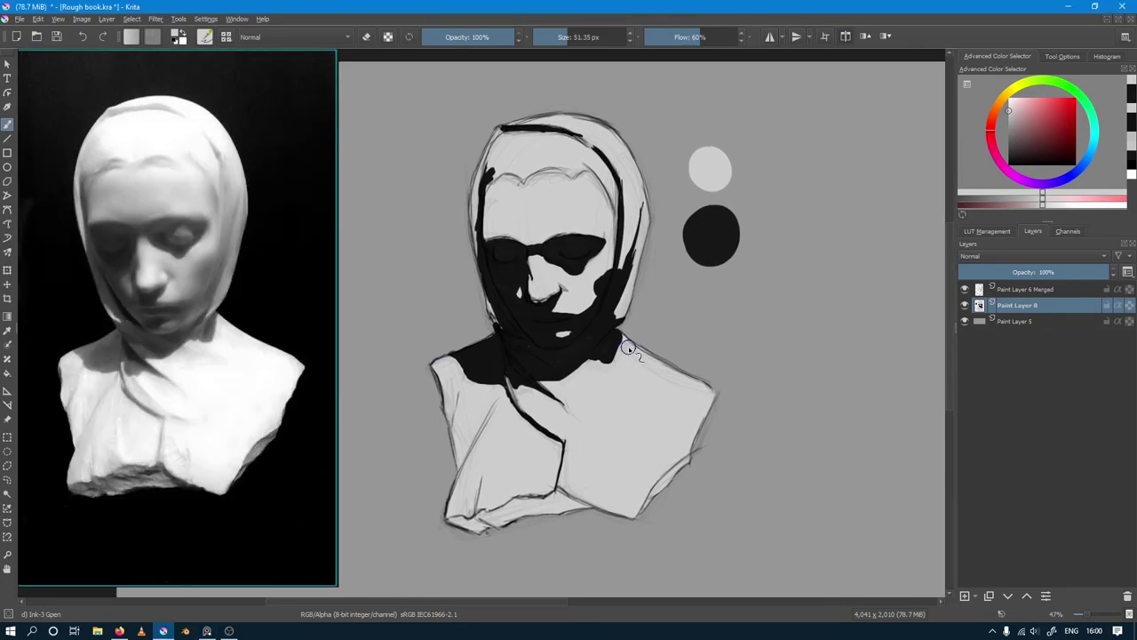
left_click_drag(622, 343, 599, 342)
mouse_move(600, 341)
left_mouse_down()
mouse_move(546, 316)
mouse_move(563, 318)
left_mouse_up()
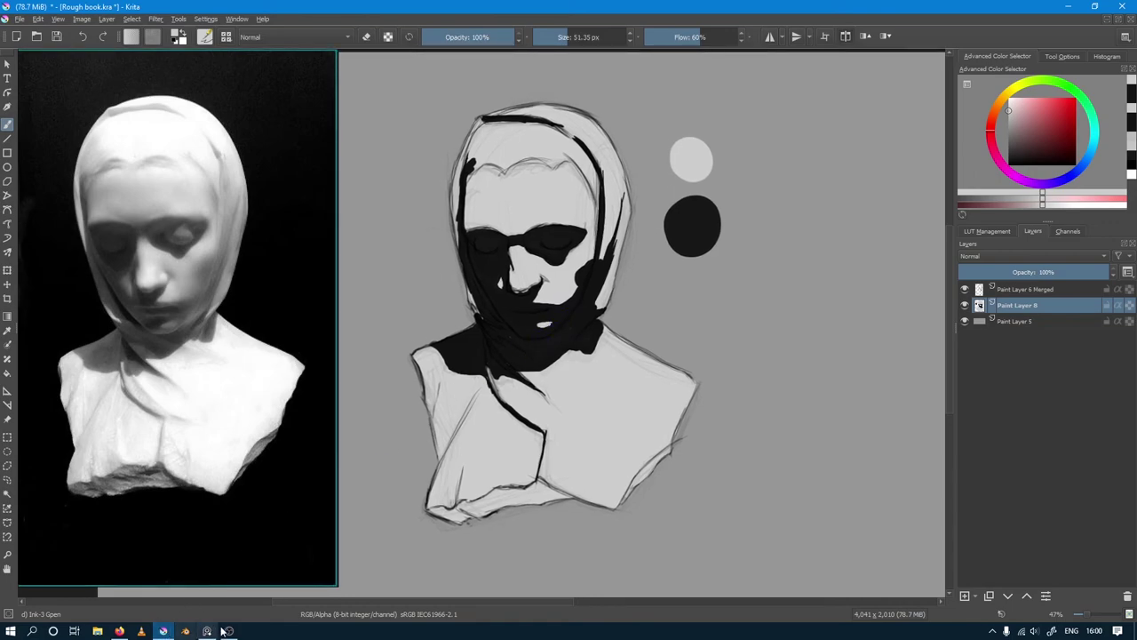
left_click(229, 632)
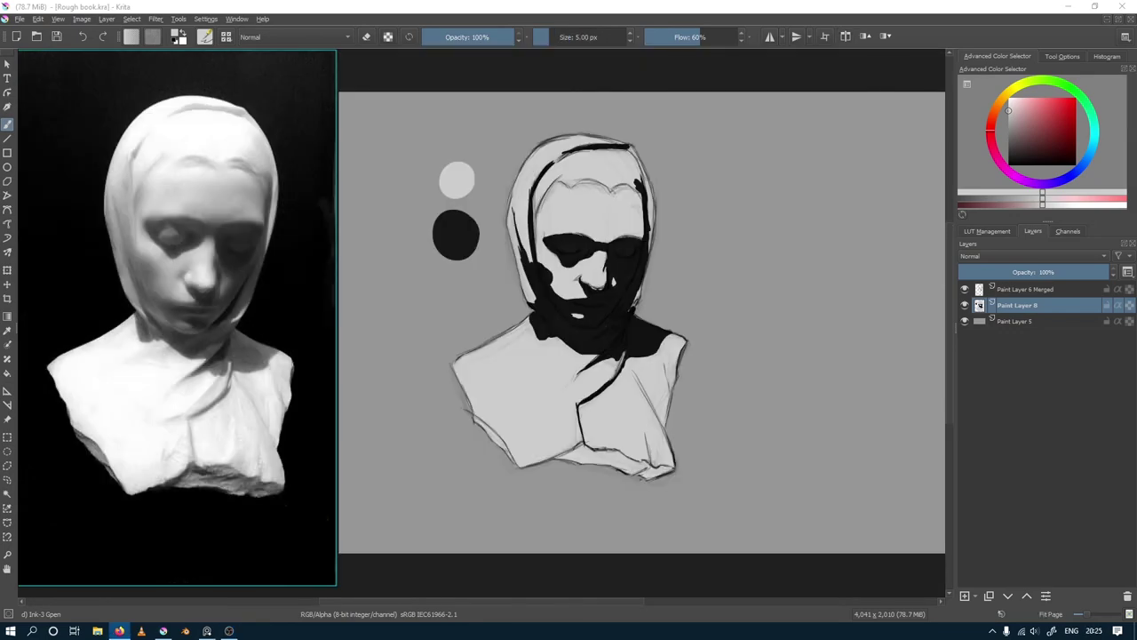
Step: Zoom in on the bust, switch to canvas-only mode and choose a new brush preset
left_click(529, 252)
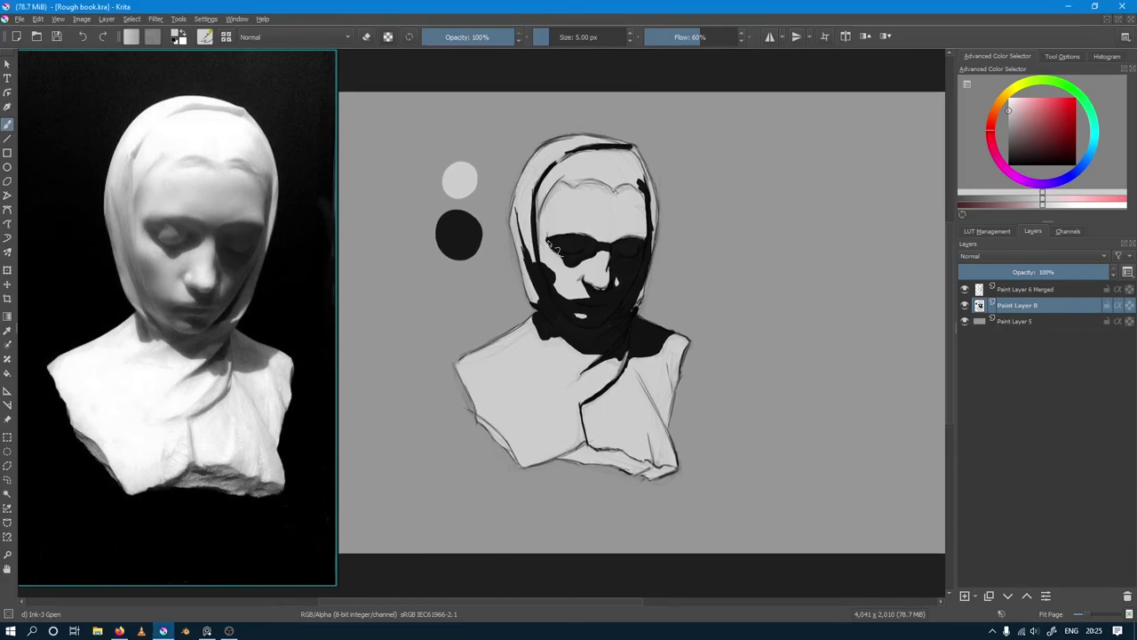
left_click_drag(551, 248, 531, 258)
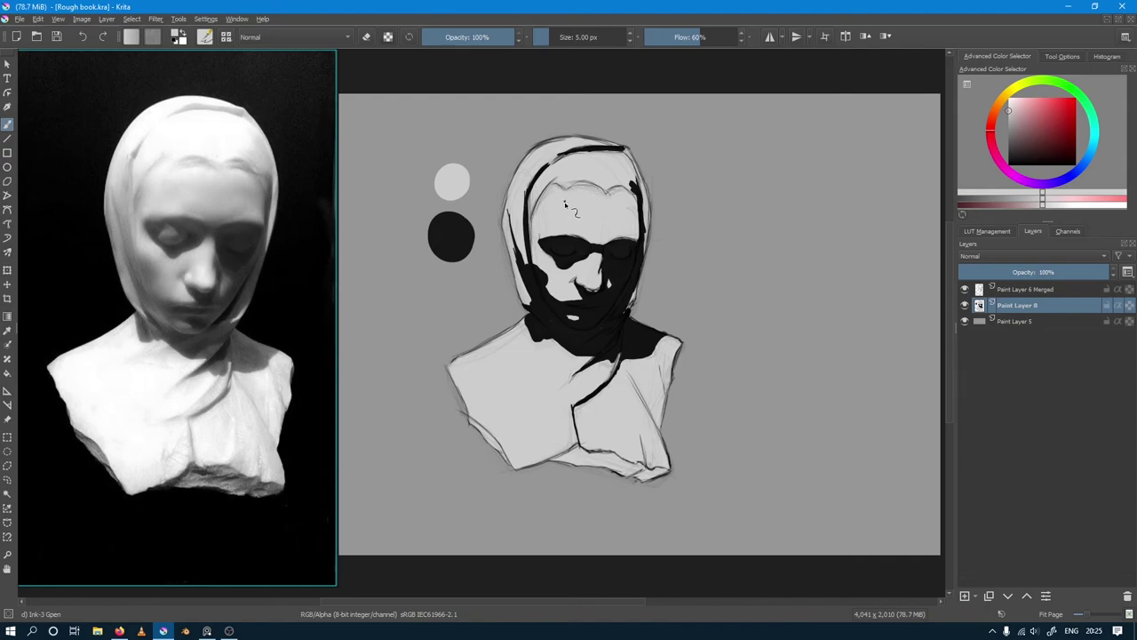
scroll(564, 205, "up", 2)
scroll(564, 204, "up", 1)
key("Tab")
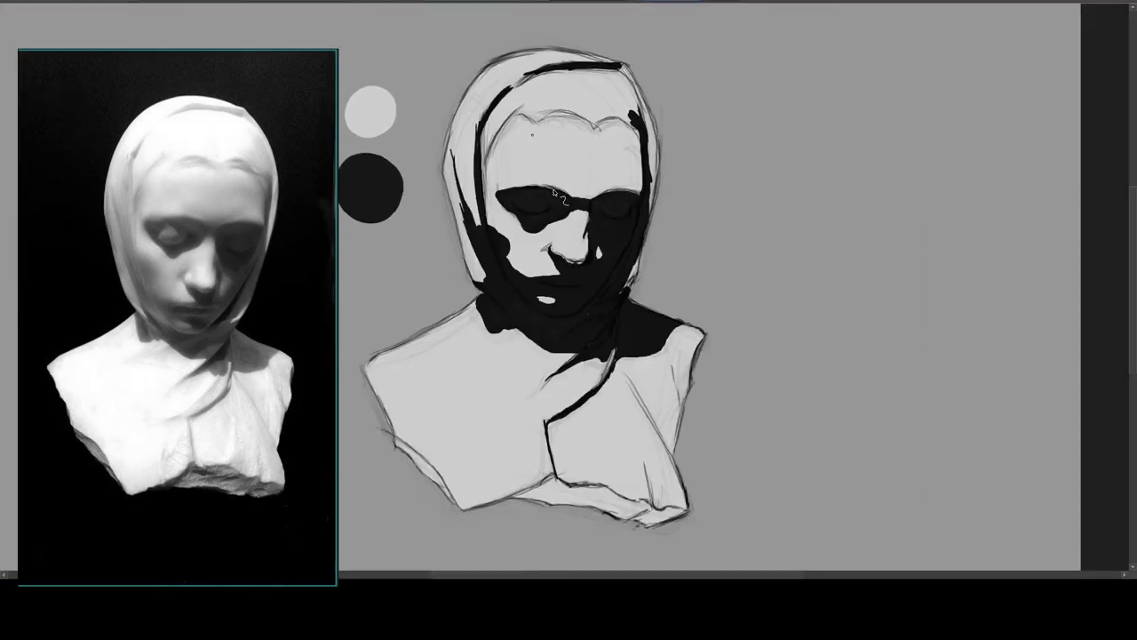
key("F6")
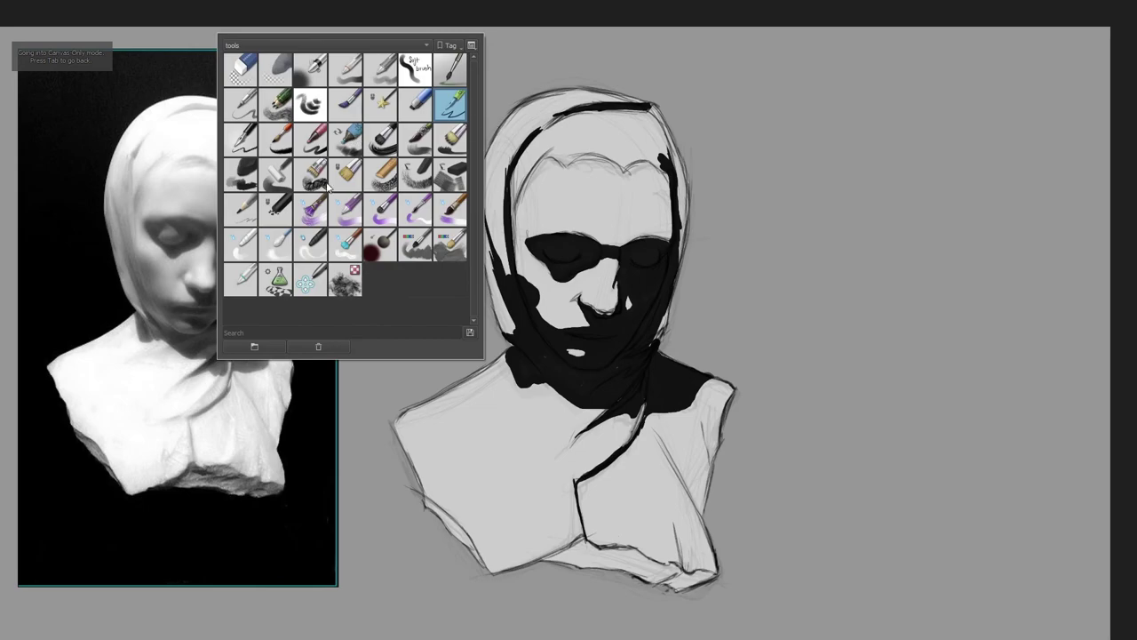
left_click(449, 213)
left_click(544, 98)
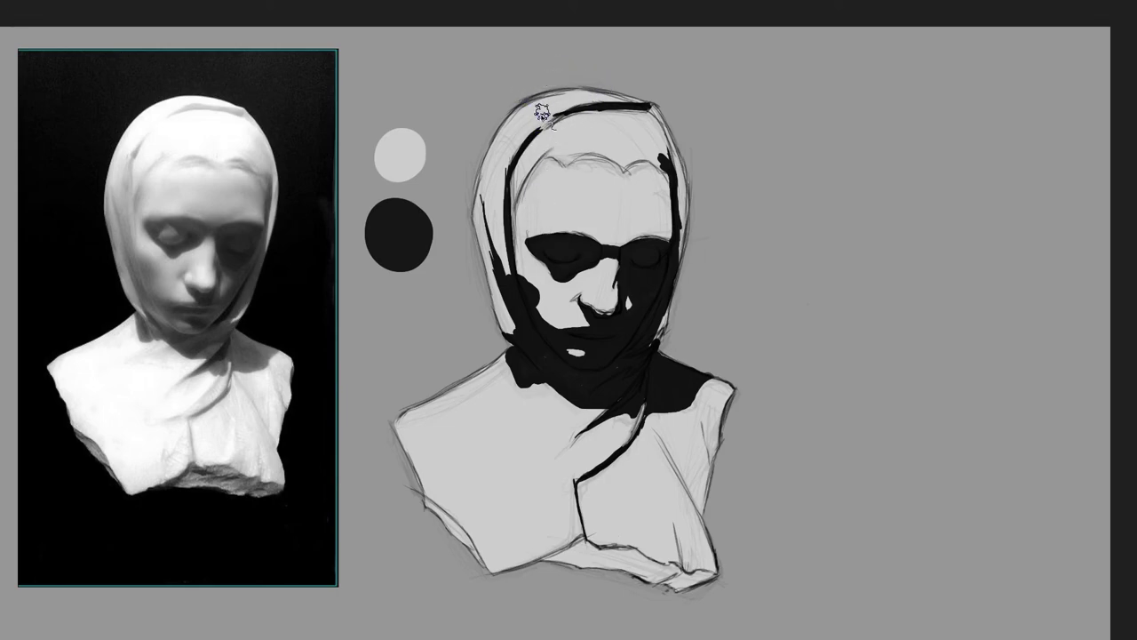
key("shift+i")
Step: Pick a near-white and paint highlights on the forehead and the upper-left hood edge
left_click(485, 101)
mouse_move(576, 142)
left_mouse_down()
mouse_move(547, 176)
mouse_move(589, 139)
mouse_move(526, 160)
mouse_move(589, 122)
mouse_move(648, 127)
mouse_move(615, 142)
mouse_move(589, 127)
mouse_move(655, 127)
mouse_move(617, 133)
mouse_move(643, 145)
mouse_move(584, 153)
mouse_move(630, 157)
mouse_move(578, 145)
mouse_move(562, 171)
left_mouse_up()
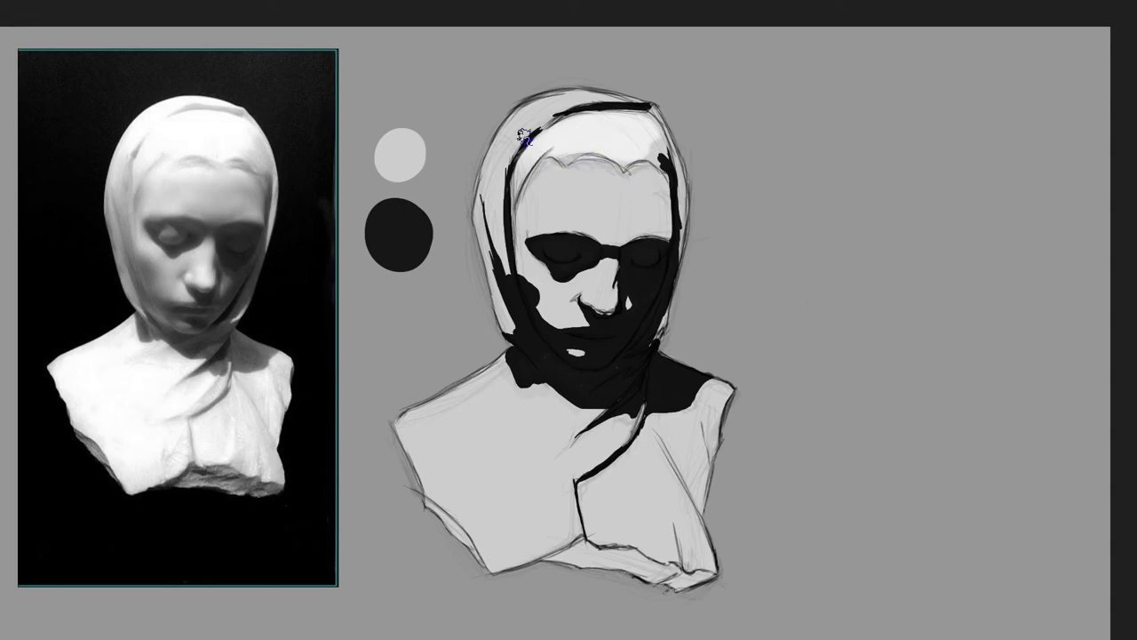
left_click_drag(554, 118, 536, 112)
mouse_move(499, 159)
left_mouse_down()
mouse_move(553, 102)
mouse_move(498, 144)
mouse_move(548, 109)
left_mouse_up()
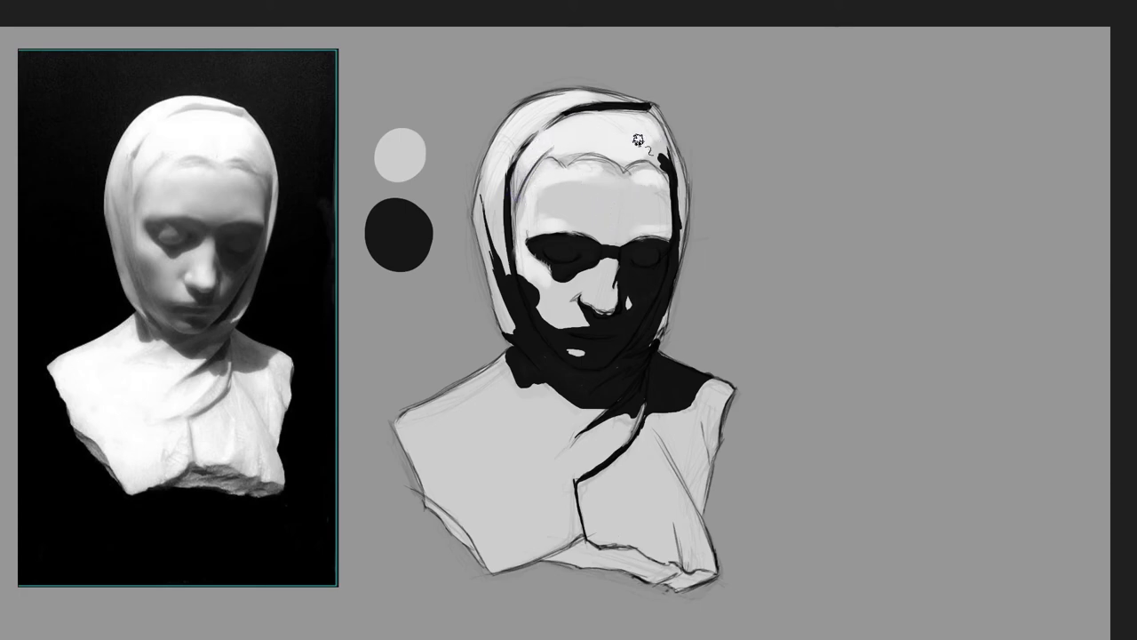
Step: Fill a gap in the hood's dark edge, then soften the left shoulder and chest shadow edge
left_click_drag(657, 155, 664, 167)
key("ctrl")
key("ctrl")
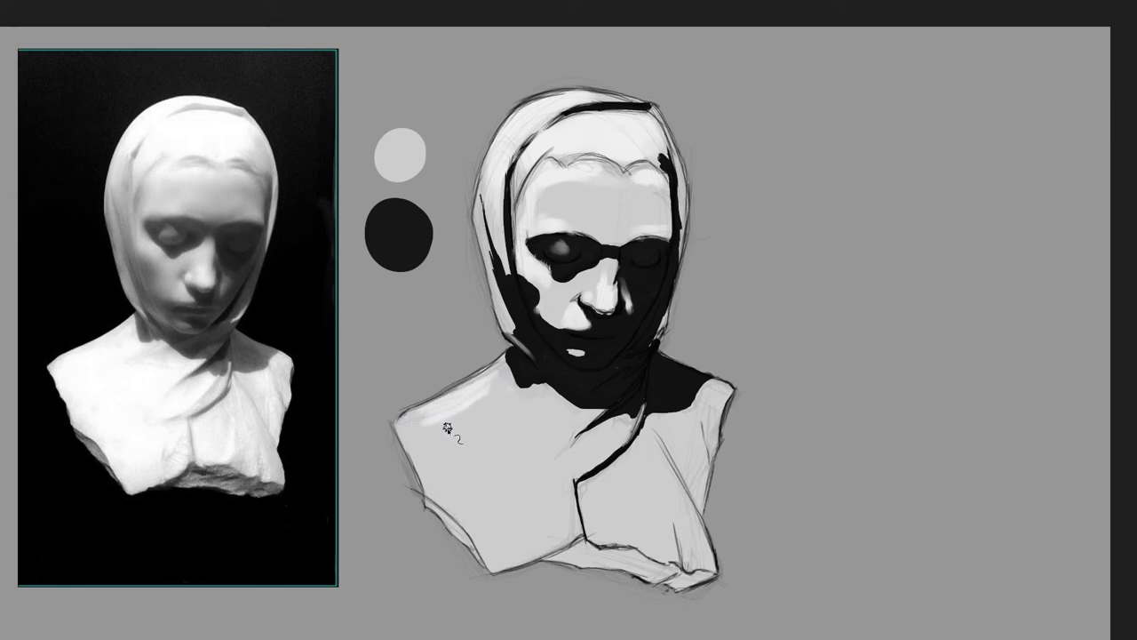
mouse_move(475, 406)
left_mouse_down()
mouse_move(516, 399)
mouse_move(525, 414)
mouse_move(542, 397)
left_mouse_up()
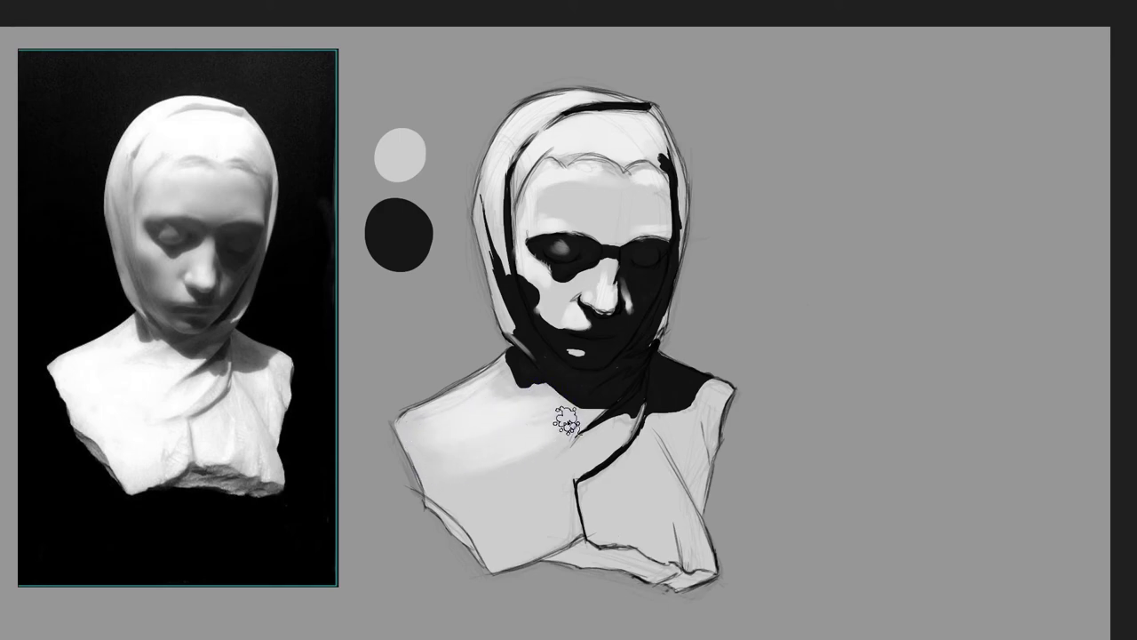
left_click_drag(555, 431, 600, 414)
left_click_drag(524, 396, 545, 391)
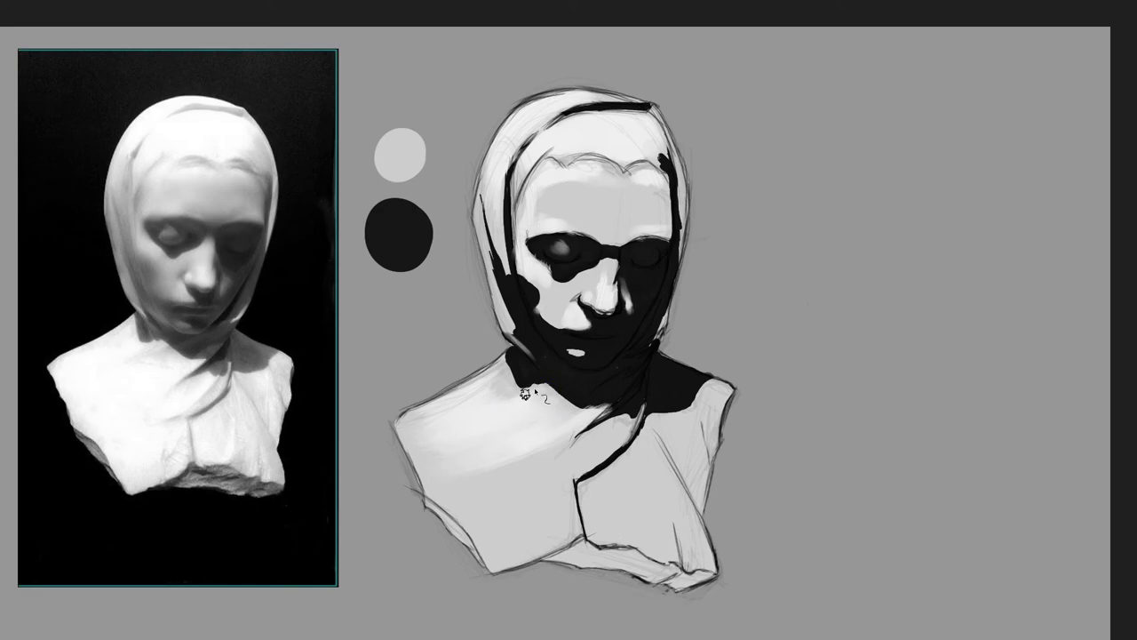
Step: Lay light grey halftones across the shoulder and the lower right shoulder fold
mouse_move(485, 451)
left_mouse_down()
mouse_move(464, 472)
mouse_move(436, 475)
mouse_move(424, 447)
mouse_move(429, 455)
left_mouse_up()
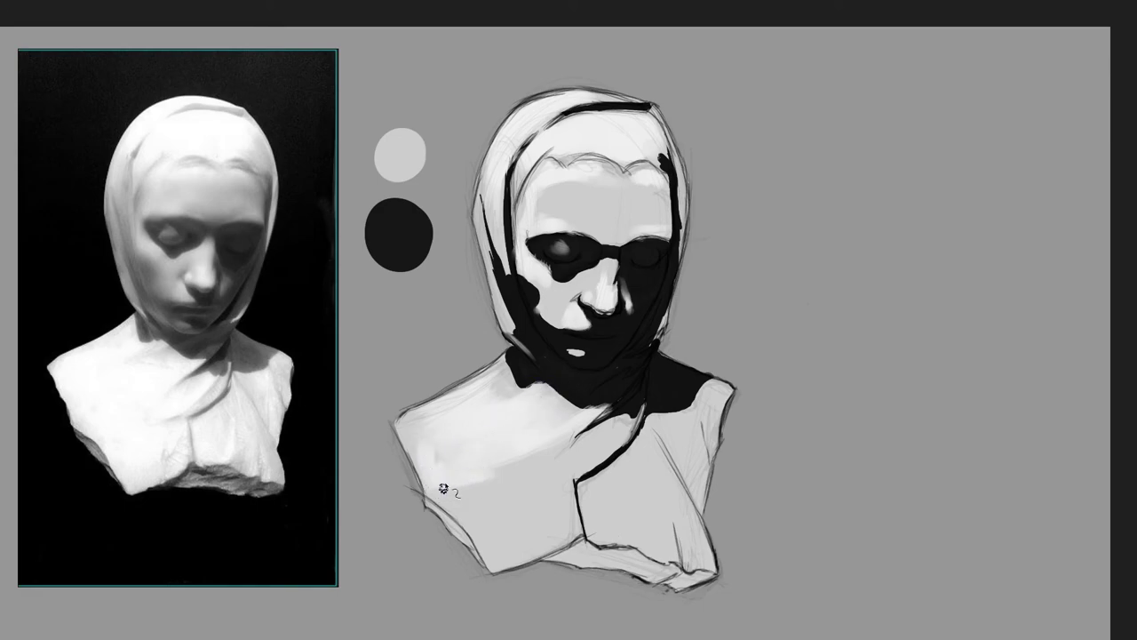
mouse_move(474, 487)
left_mouse_down()
mouse_move(622, 439)
mouse_move(533, 480)
mouse_move(604, 433)
mouse_move(507, 477)
mouse_move(494, 494)
mouse_move(539, 506)
mouse_move(511, 545)
left_mouse_up()
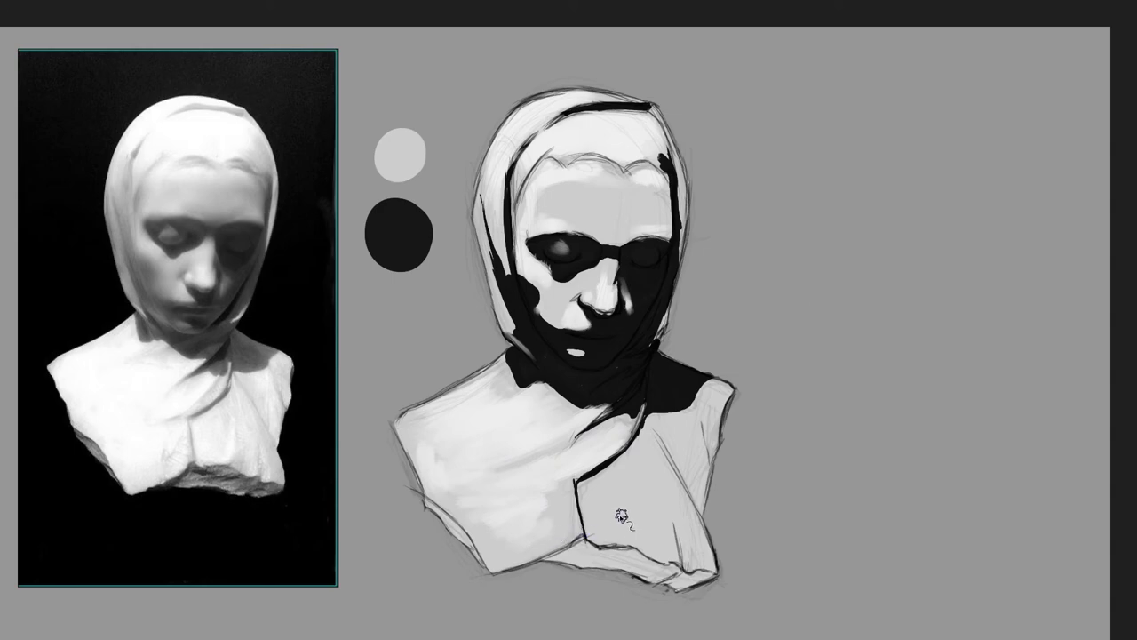
mouse_move(609, 525)
left_mouse_down()
mouse_move(589, 487)
mouse_move(611, 514)
mouse_move(622, 490)
mouse_move(609, 508)
mouse_move(622, 515)
mouse_move(640, 503)
left_mouse_up()
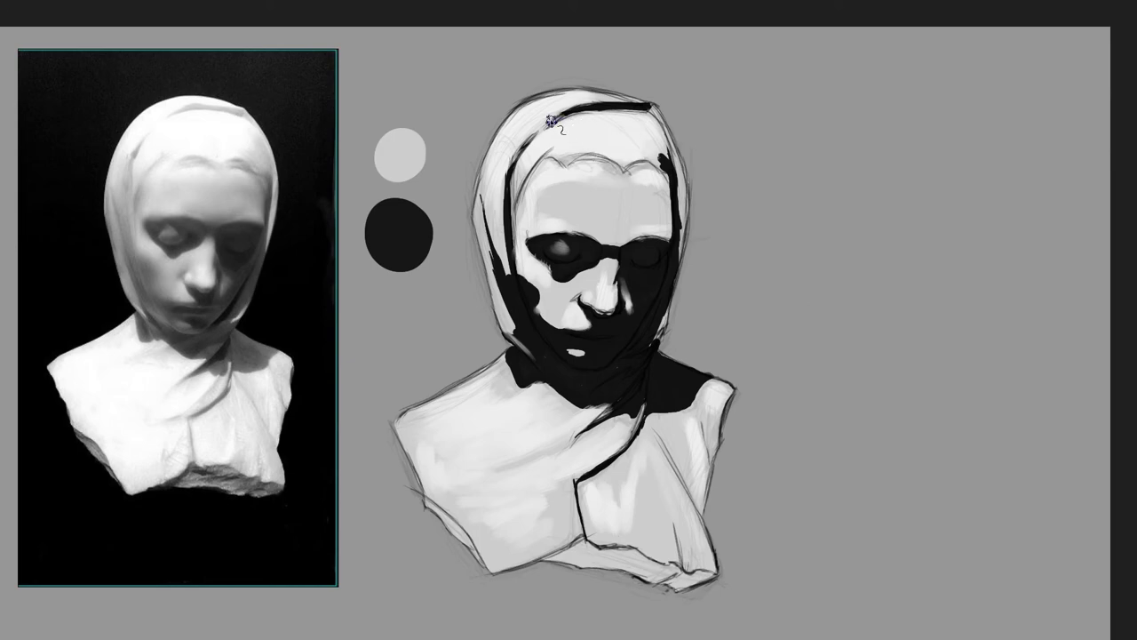
Step: Paint a thin lighter stroke over the thick black outline along the top of the hood
left_click_drag(556, 116, 647, 106)
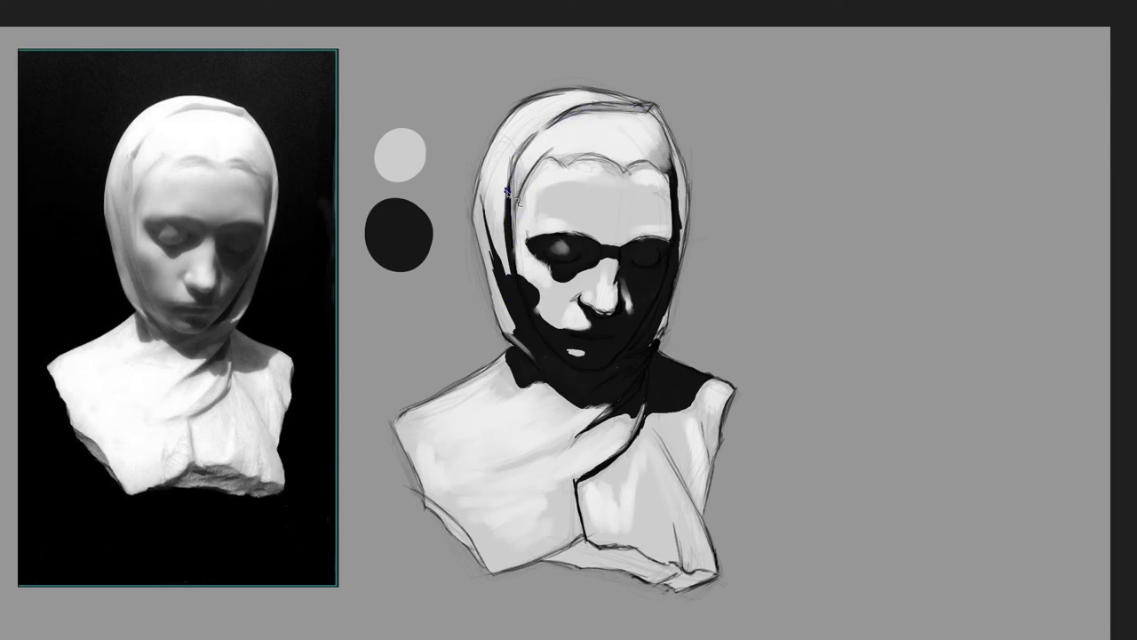
Step: Darken the hood's inner left edge line and rework the hood shading beside the left cheek and jaw
left_click_drag(507, 191, 538, 136)
left_click_drag(515, 276, 503, 254)
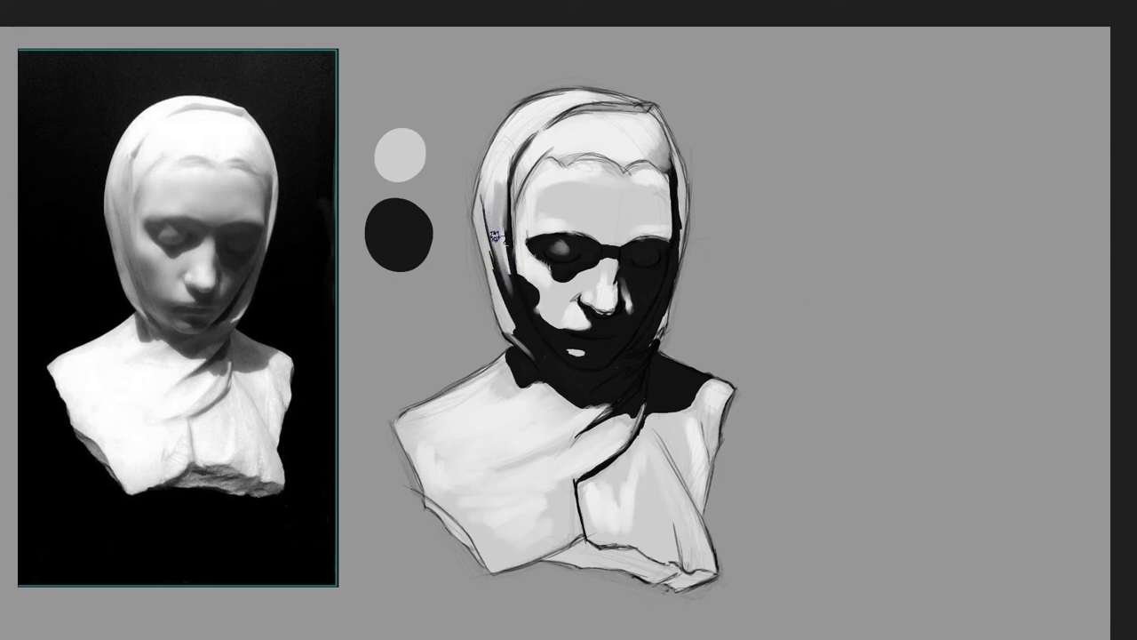
mouse_move(521, 330)
left_mouse_down()
mouse_move(519, 303)
mouse_move(544, 366)
mouse_move(477, 216)
left_mouse_up()
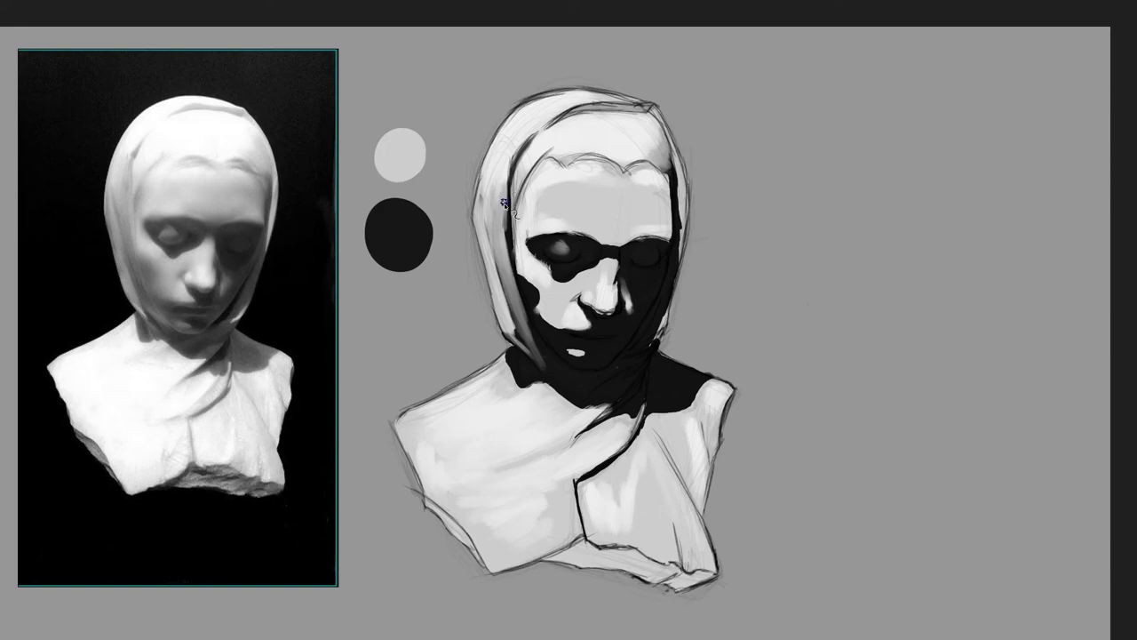
left_click_drag(505, 167, 532, 135)
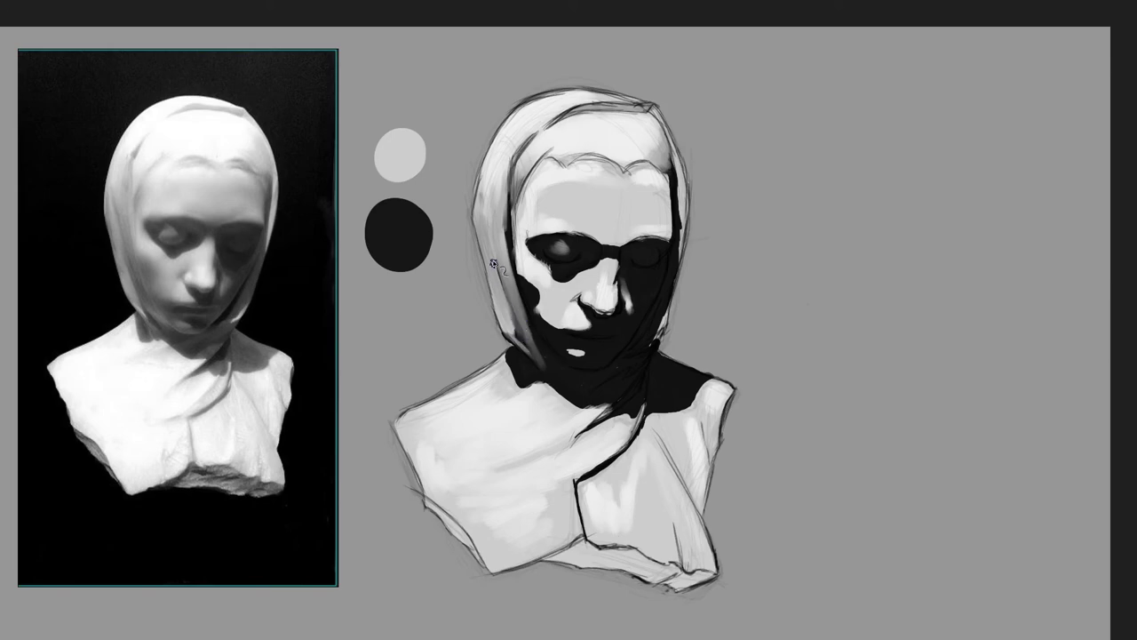
left_click_drag(494, 264, 520, 327)
mouse_move(512, 267)
left_mouse_down()
mouse_move(536, 336)
mouse_move(497, 260)
left_mouse_up()
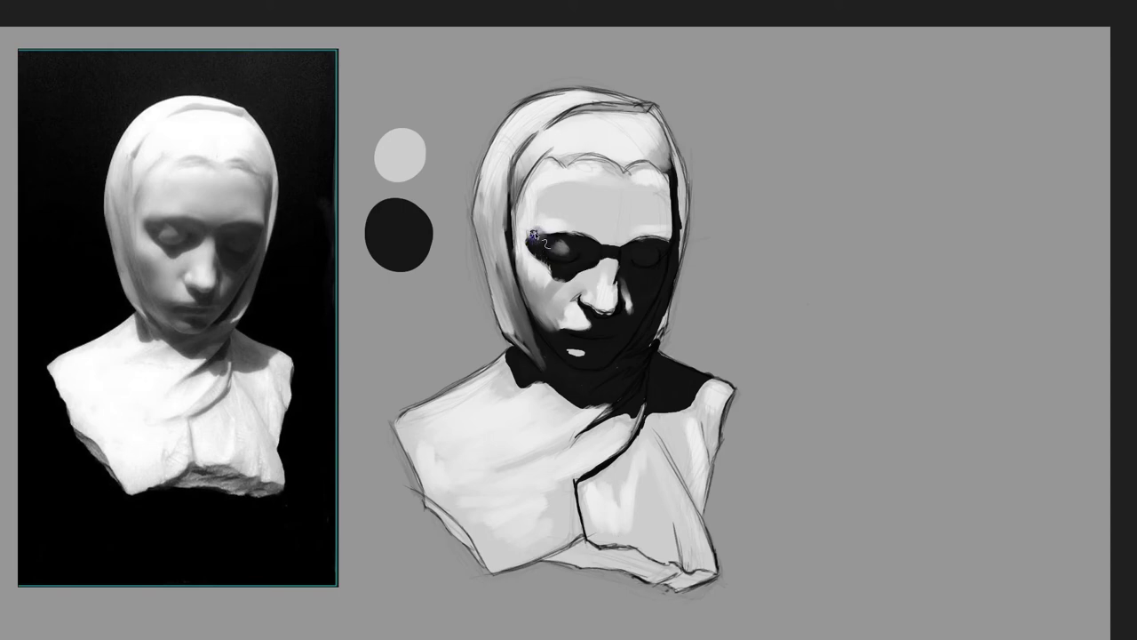
Step: Sample forehead and eye-area greys and repaint the left eye socket with light edges and a dark core
left_click(519, 228, "ctrl")
left_click_drag(532, 248, 544, 232)
left_click(544, 229, "ctrl")
left_click_drag(551, 264, 532, 251)
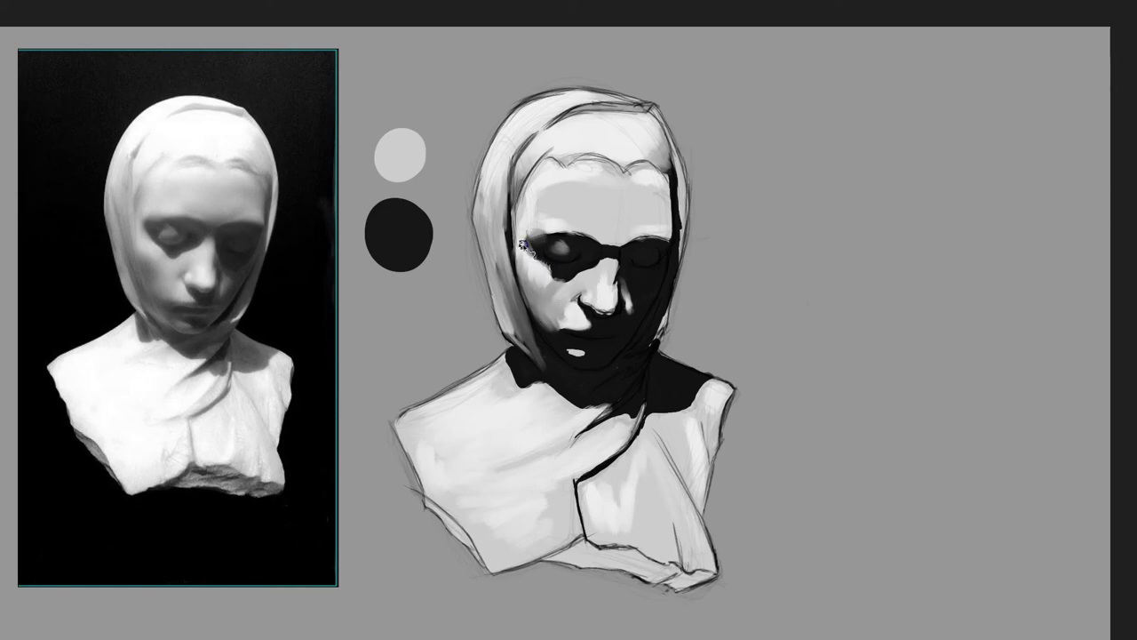
left_click(560, 280, "alt")
left_click(565, 263, "alt")
left_click(556, 263, "alt")
key("m")
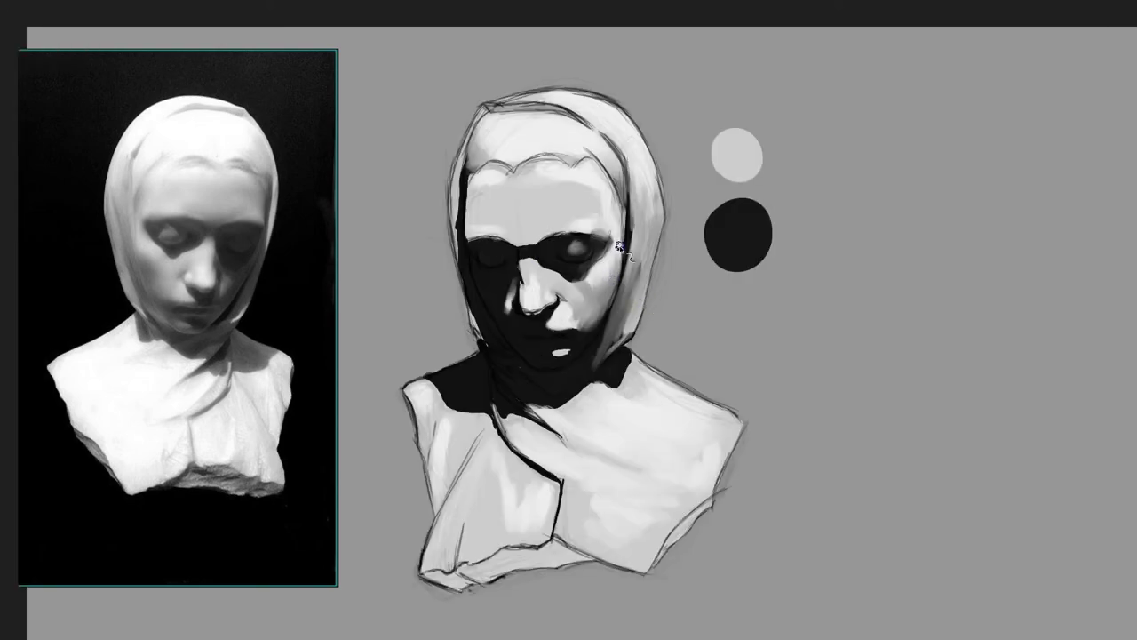
key("m")
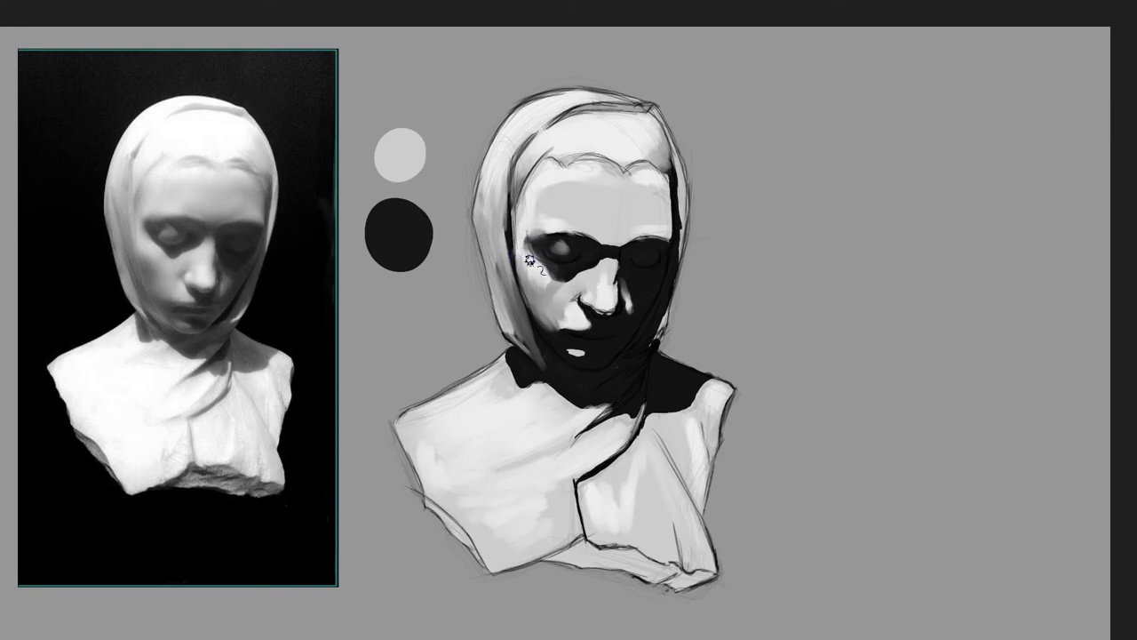
Step: Switch brush preset, lighten above the left eye socket, then sample the mid grey by the left jaw
key("F6")
left_click(380, 211)
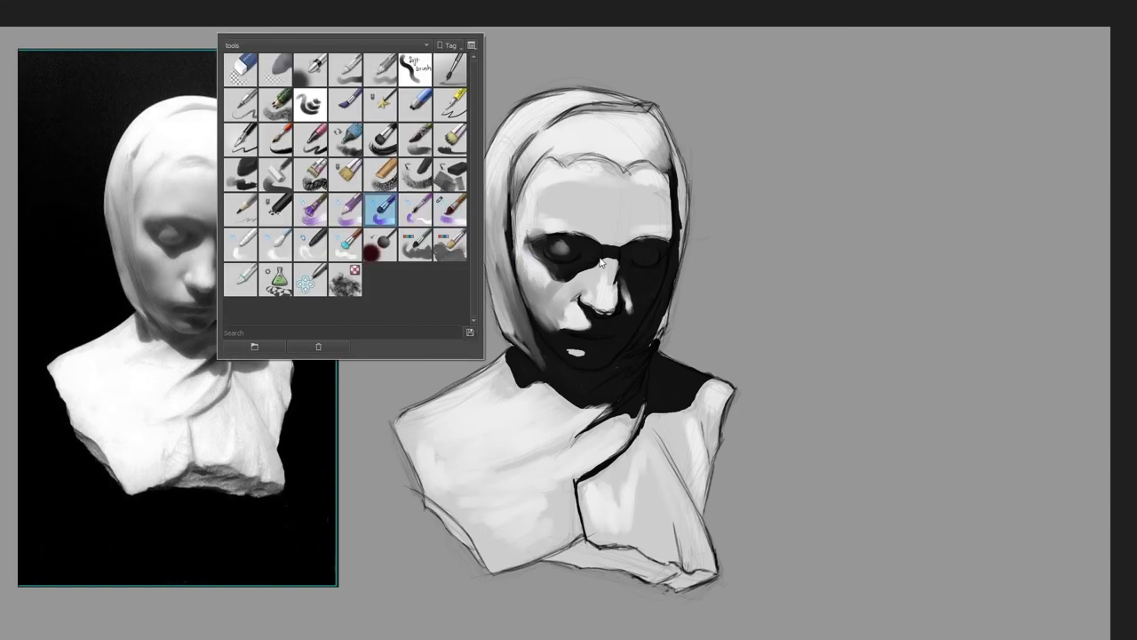
key("F6")
left_click_drag(529, 247, 536, 220)
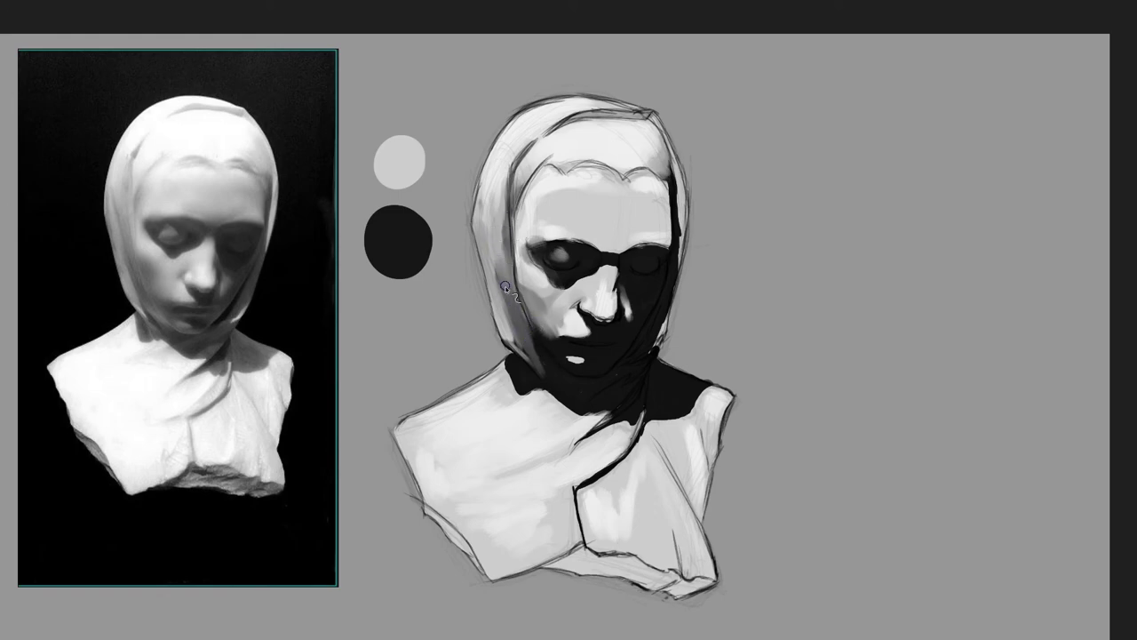
left_click(504, 326, "ctrl")
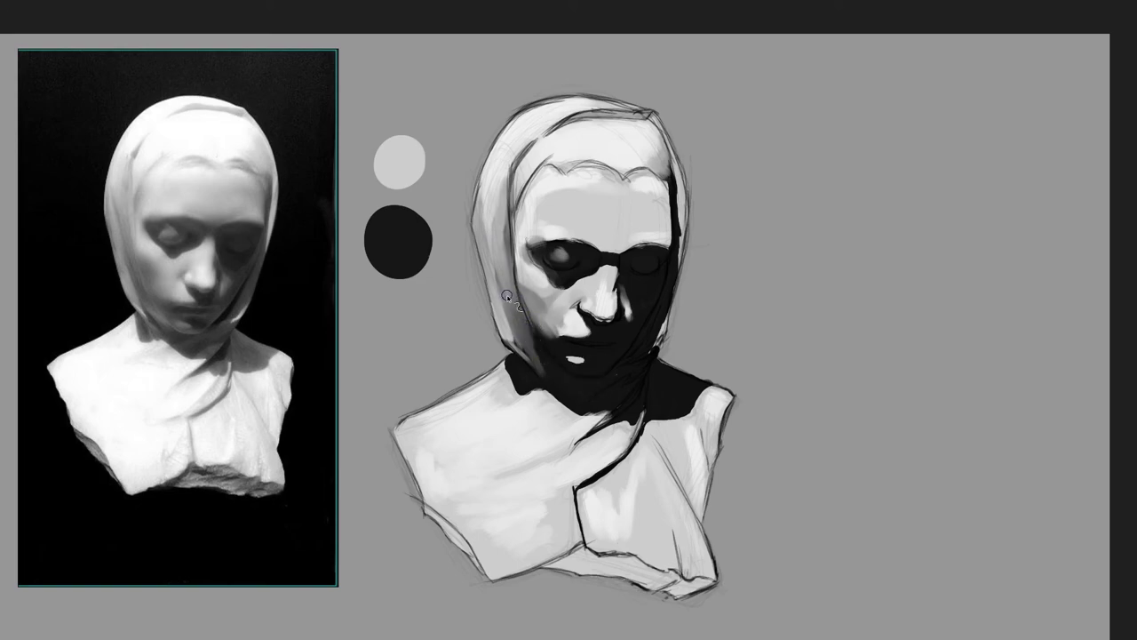
Step: Outline the area under the lip, pick its light grey, and darken the shadow beside the right eye
key("b")
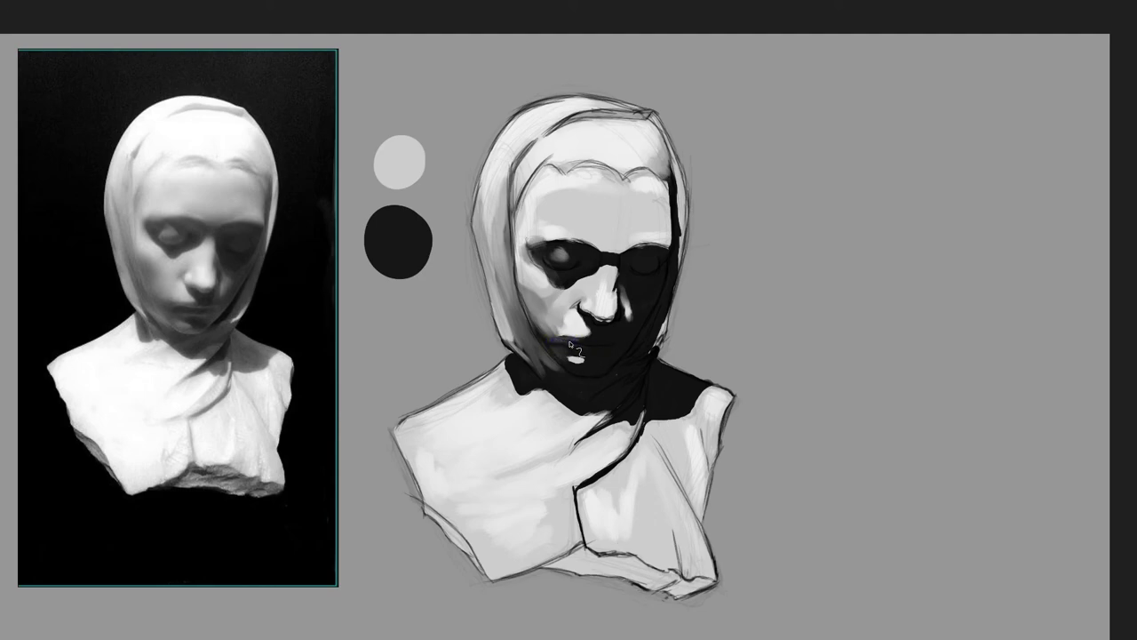
mouse_move(584, 342)
left_mouse_down()
mouse_move(614, 342)
mouse_move(585, 329)
left_mouse_up()
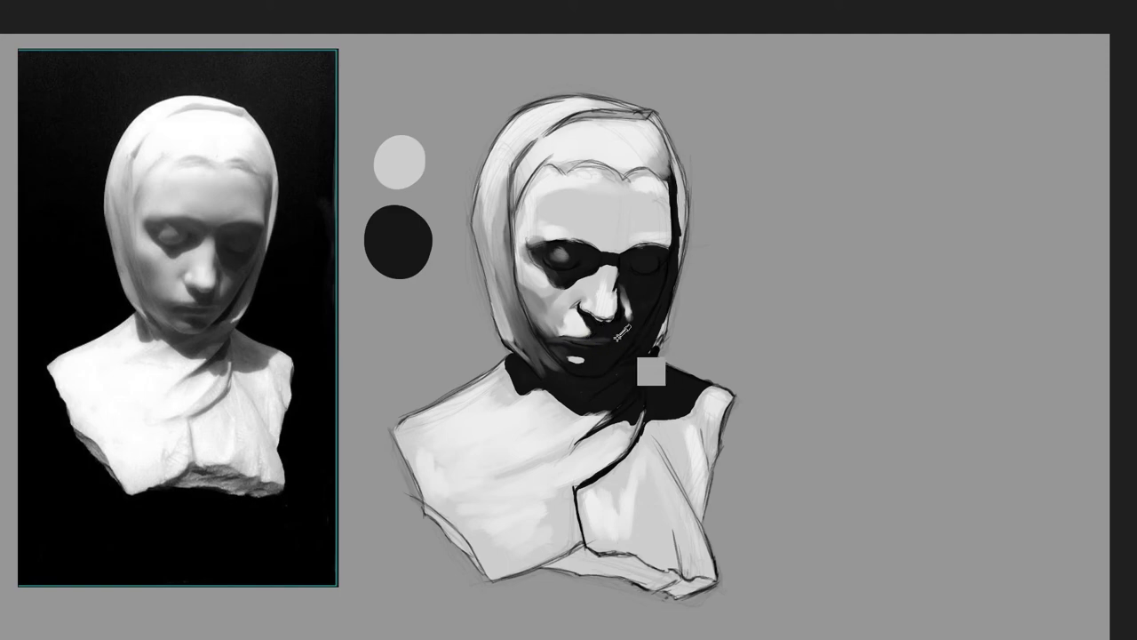
left_click_drag(620, 334, 624, 330)
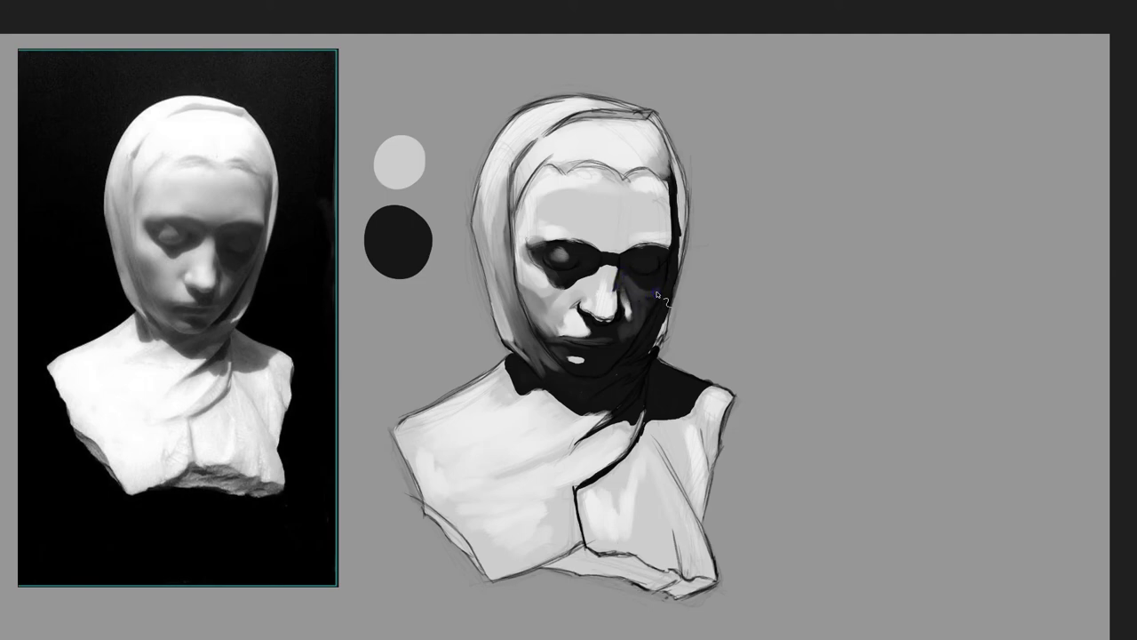
left_click_drag(651, 303, 647, 324)
Step: Sample grey tones from the nose, the cheek and the dark eye-socket shadow
left_click(622, 313)
left_click(622, 324, "ctrl")
left_click(636, 304, "ctrl")
left_click(634, 313, "ctrl")
left_click(631, 318, "ctrl")
left_click(637, 267, "ctrl")
Step: Darken and extend the nostril shadow, then sample light greys from the nose and between the eyes
left_click_drag(593, 317, 611, 323)
left_click(592, 311, "alt")
left_click(593, 319, "ctrl")
left_click(599, 278, "ctrl")
Step: Lasso-fill a dark left nostril shape, deselect, and outline a shape inside the left eye socket
key("l")
left_click_drag(586, 306, 583, 306)
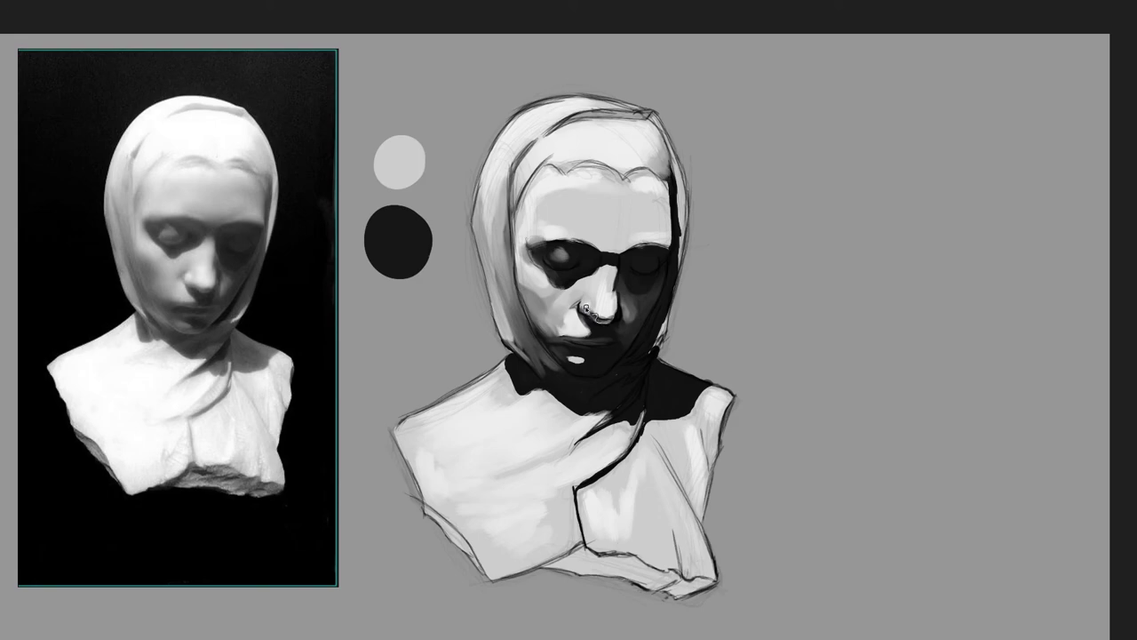
key("ctrl+d")
left_click_drag(534, 255, 539, 264)
right_click(565, 283, "alt+shift")
left_click_drag(668, 268, 649, 286)
key("ctrl+z")
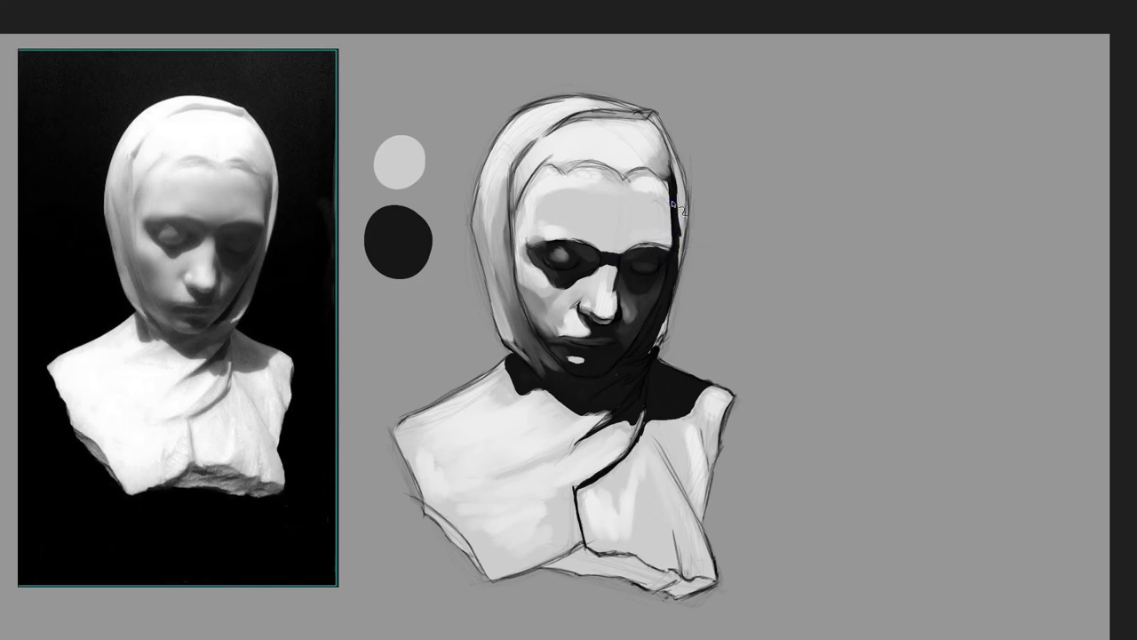
left_click(672, 207, "ctrl")
left_click(610, 238, "alt")
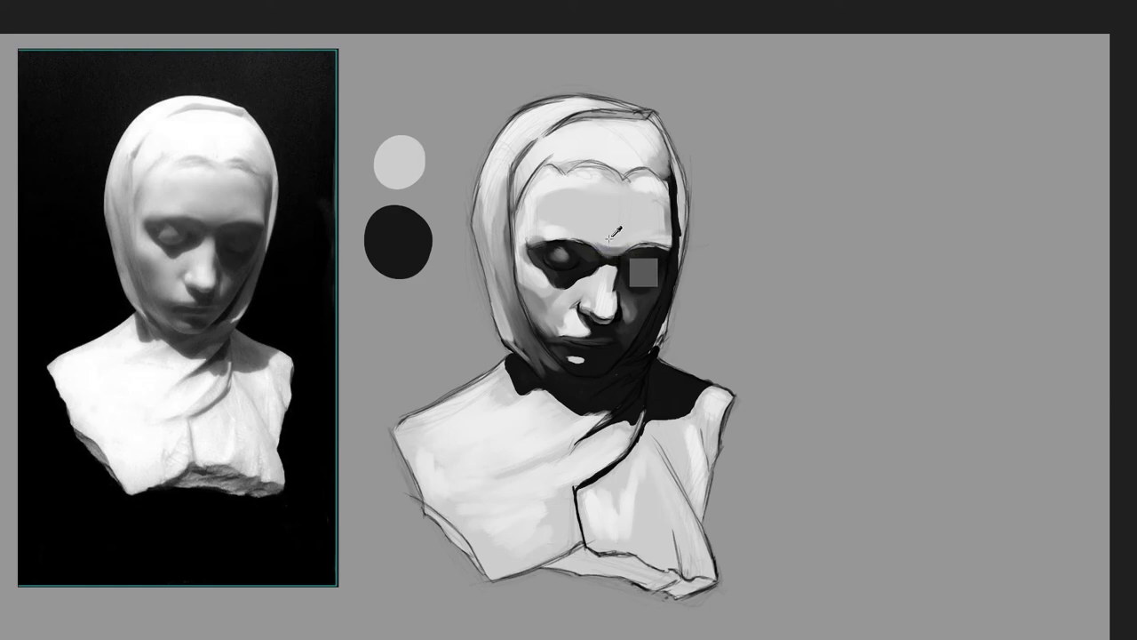
left_click(605, 241, "alt")
left_click(587, 262, "alt")
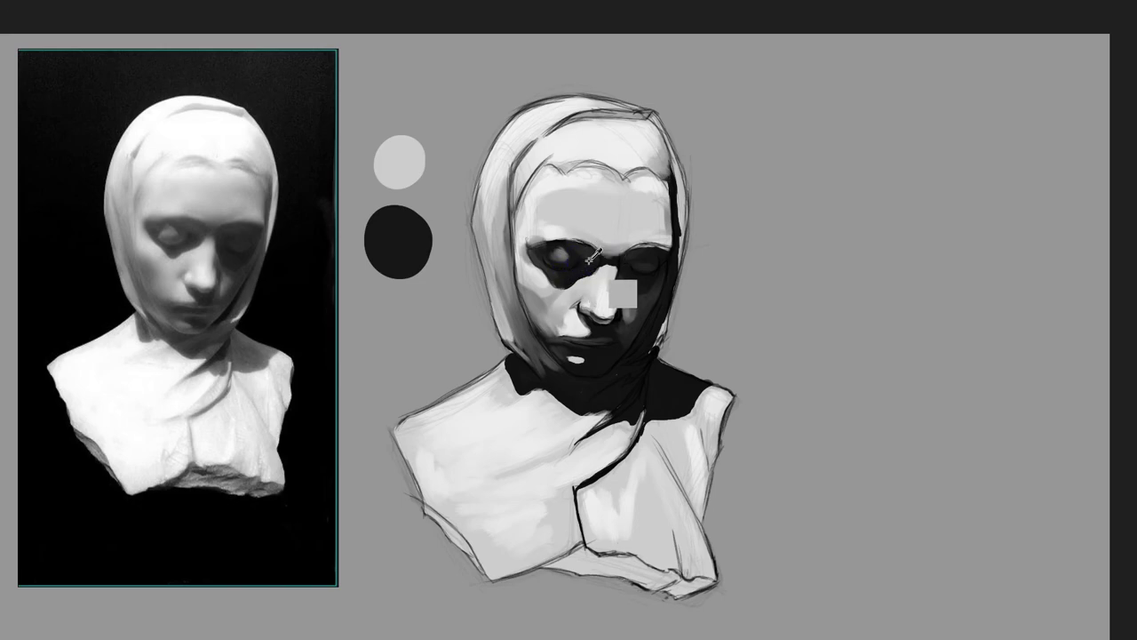
left_click_drag(595, 330, 605, 342)
key("ctrl+z")
left_click(648, 302, "ctrl")
Step: Sample tones across the face and pick up the grey near the lips
left_click_drag(596, 369, 558, 313)
left_click(557, 357, "alt")
left_click(566, 353, "alt")
Step: Paint two light highlights on the lower lip, then lasso-fill a small shape below the nose
left_click_drag(559, 353, 591, 356)
left_click_drag(569, 358, 587, 359)
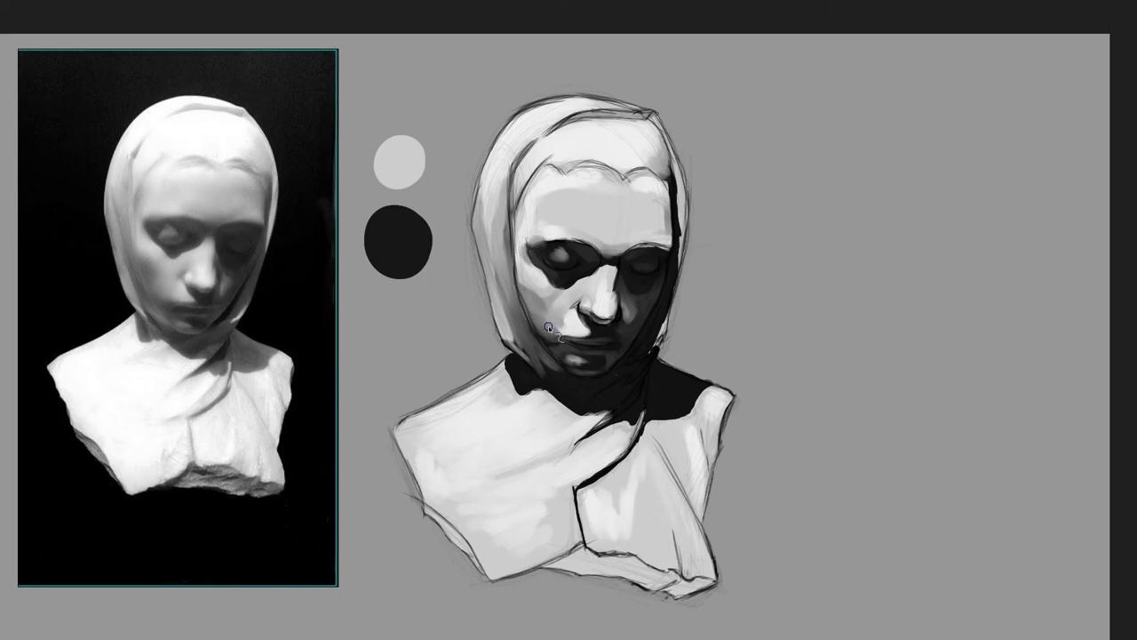
key("l")
left_click_drag(569, 297, 571, 294)
key("i")
key("l")
key("Tab")
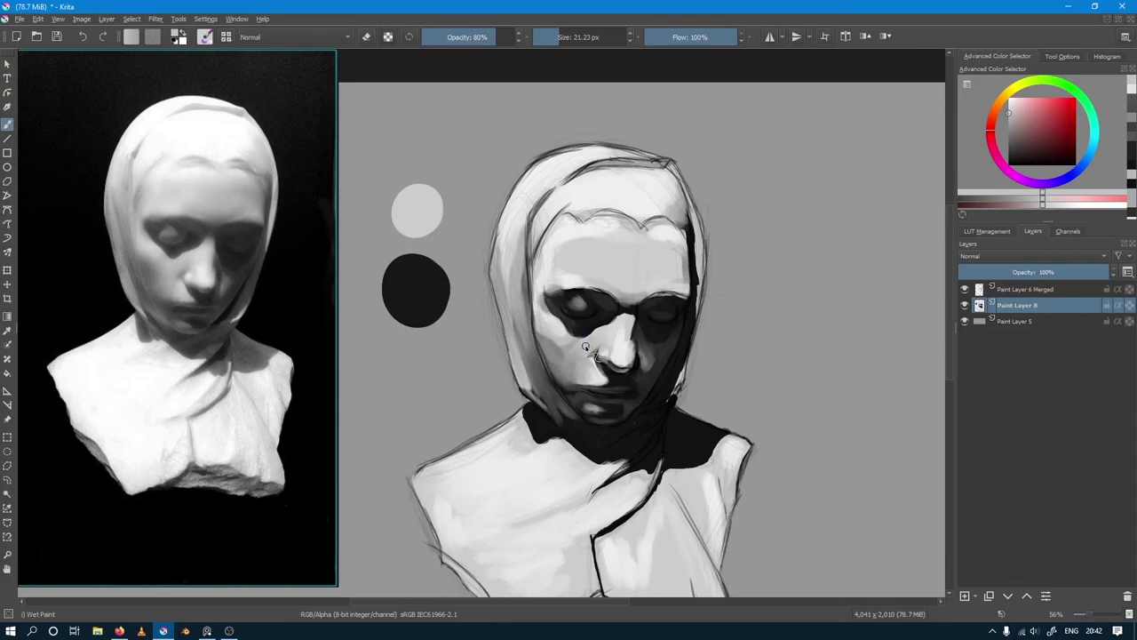
key("Tab")
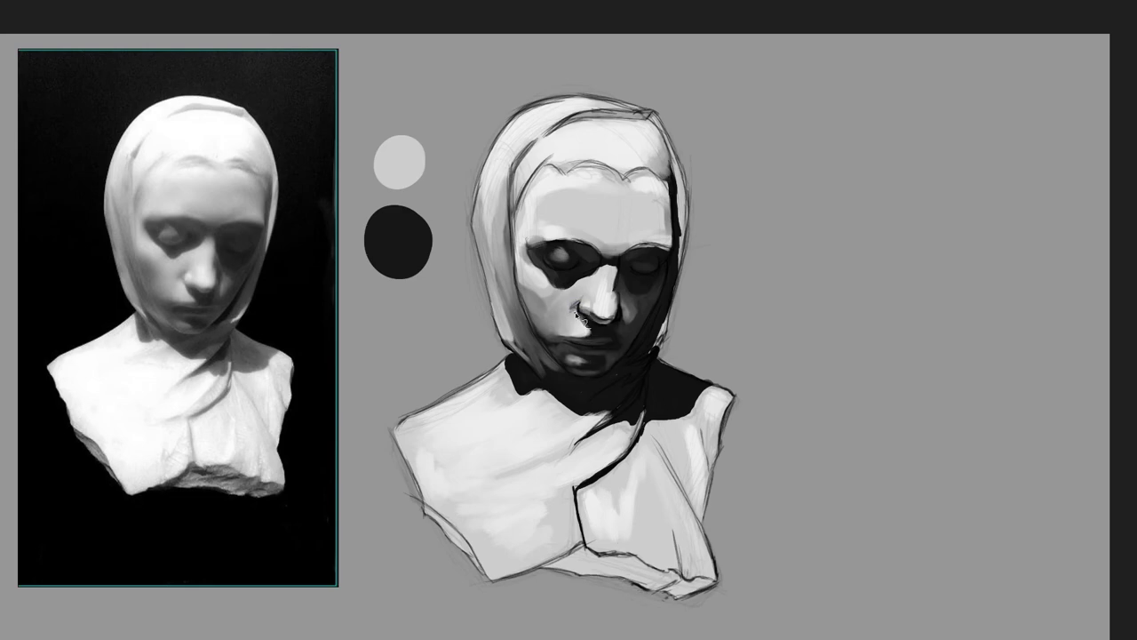
Step: Compare nose and left-cheek greys, then paint the deep eye-socket tone under the nose
left_click(577, 311, "ctrl")
left_click(582, 314, "ctrl")
left_click(586, 303, "ctrl")
left_click(537, 303, "alt")
left_click(535, 311, "alt")
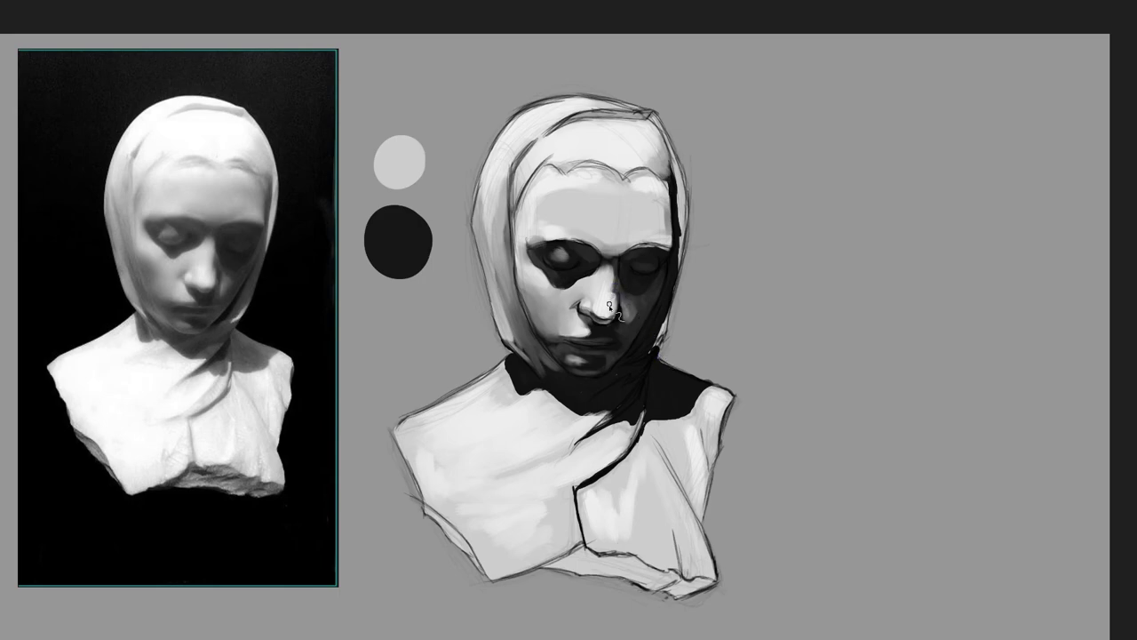
left_click(637, 287, "ctrl")
left_click_drag(626, 312, 611, 327)
left_click_drag(536, 289, 605, 414)
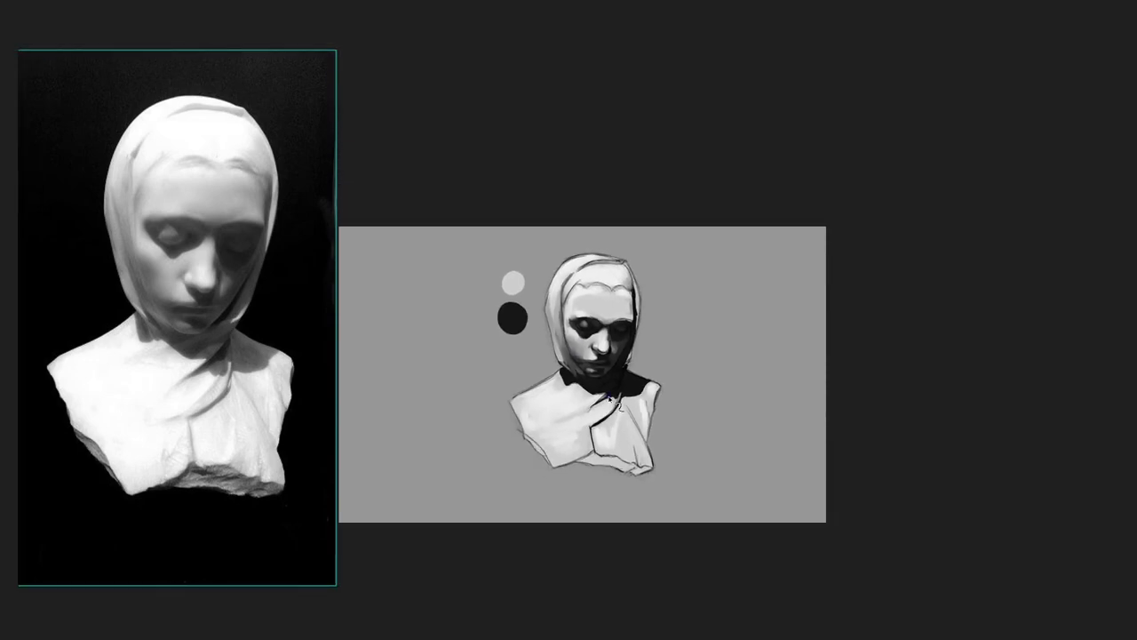
scroll(595, 367, "up", 1)
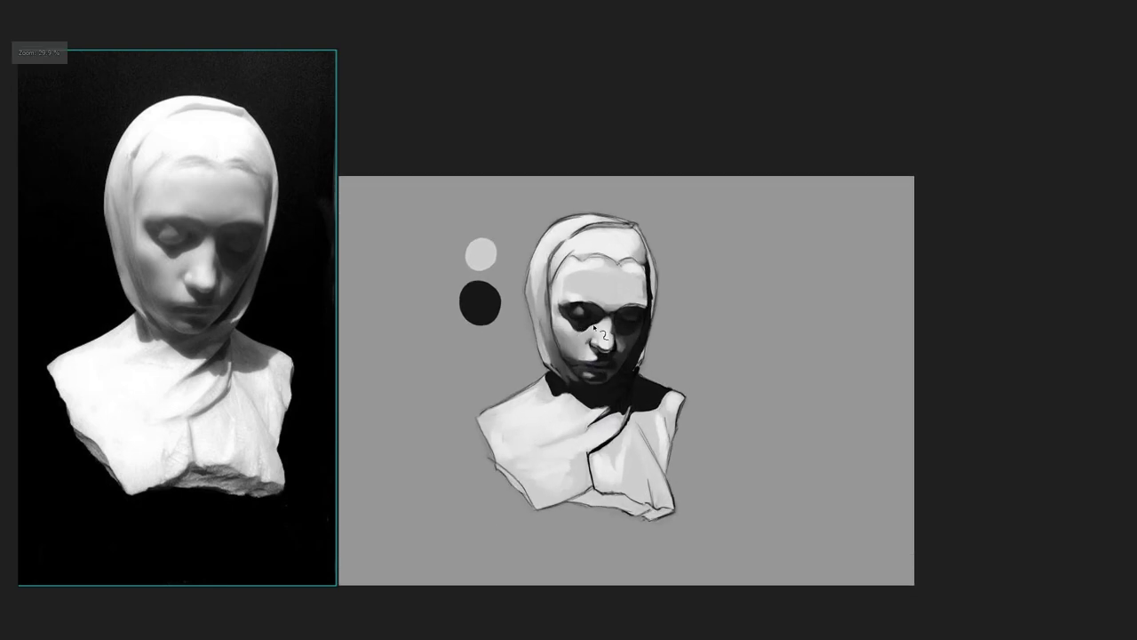
scroll(595, 360, "up", 1)
scroll(597, 351, "up", 1)
scroll(600, 334, "up", 1)
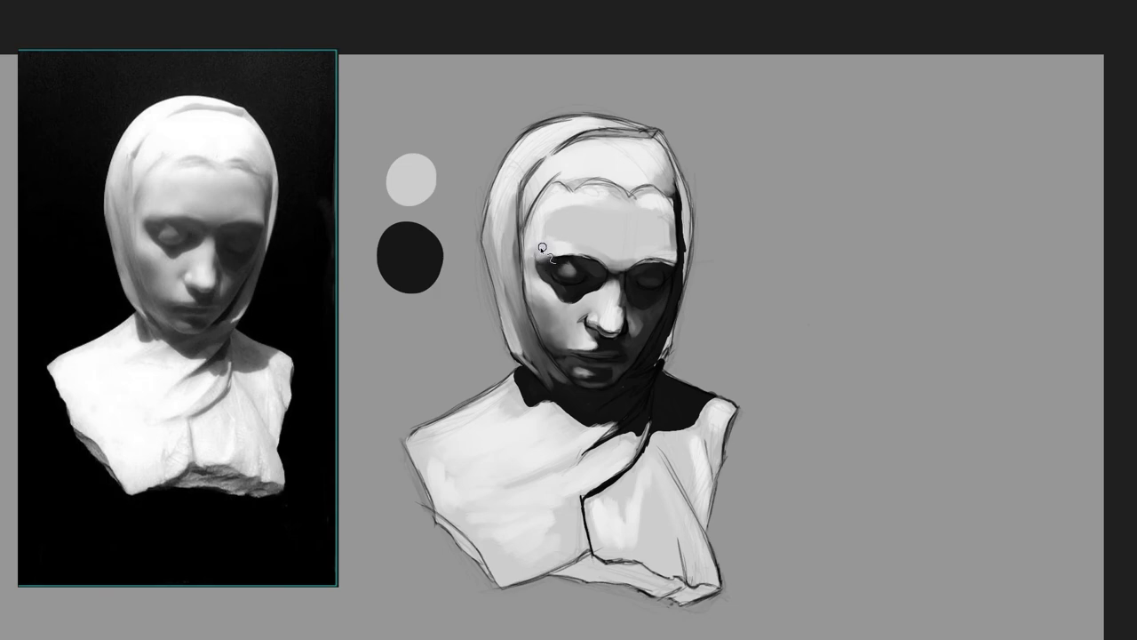
Step: Compare cheek and left-eye greys, ending with the light forehead grey as the current colour
left_click(534, 293, "ctrl")
left_click(531, 245, "ctrl")
left_click(529, 252, "ctrl")
left_click(537, 233, "ctrl")
left_click(537, 235, "ctrl")
left_click(566, 225, "ctrl")
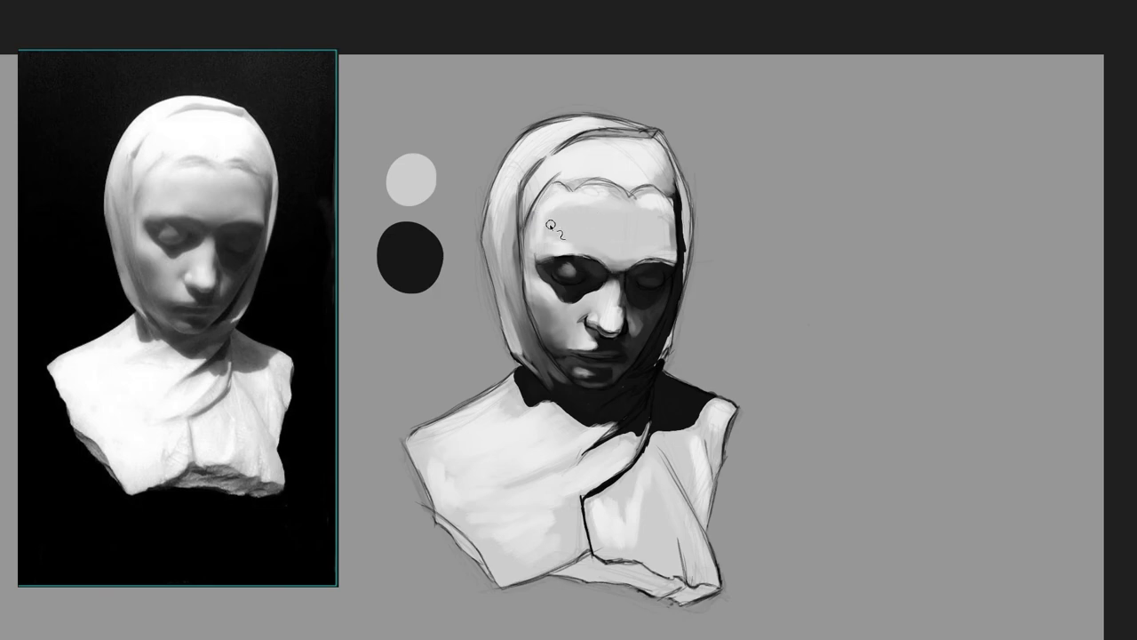
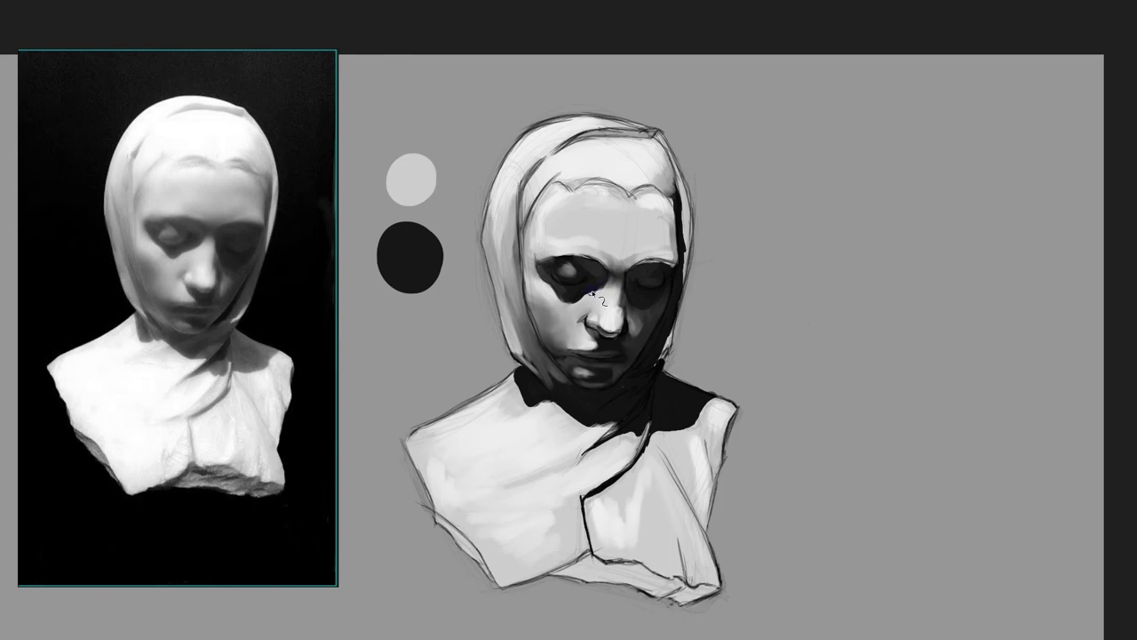
Step: Zoom the canvas out and back in, and mirror the reference photo horizontally to compare
scroll(591, 288, "down", 5)
scroll(592, 356, "down", 1)
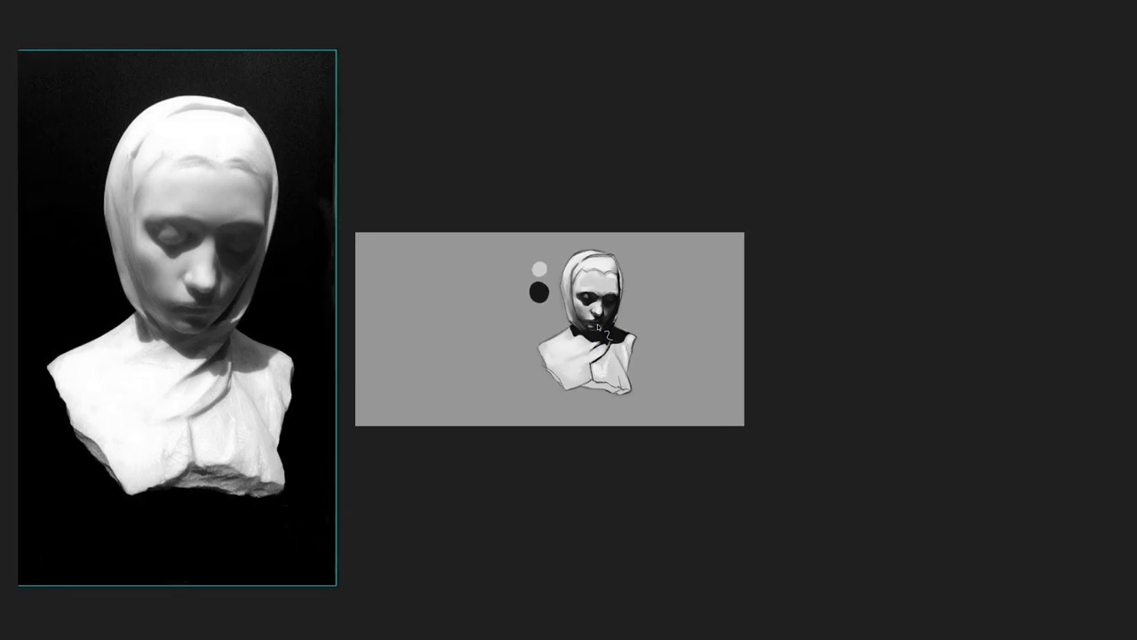
scroll(604, 334, "up", 1)
scroll(602, 342, "up", 1)
scroll(601, 351, "up", 2)
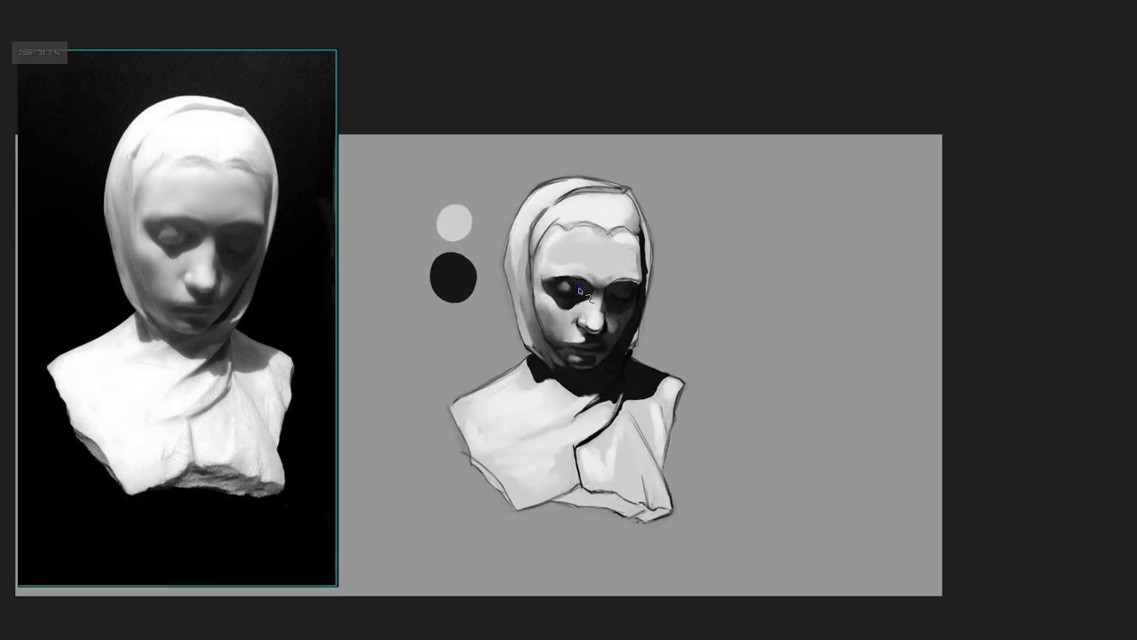
scroll(599, 364, "up", 2)
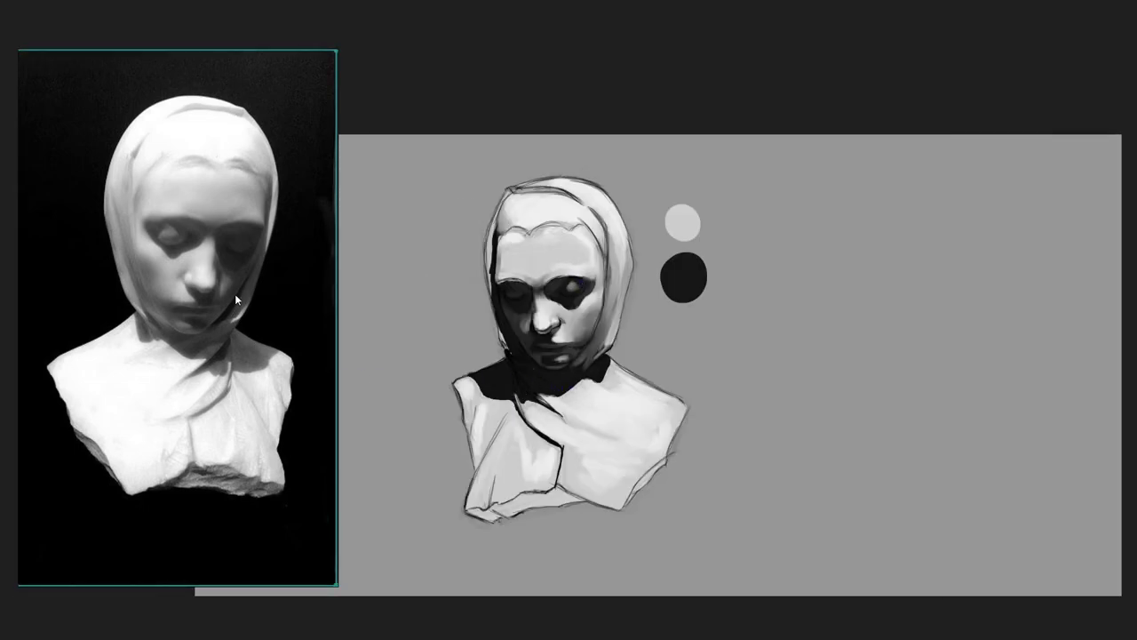
scroll(234, 298, "down", 1)
scroll(239, 289, "up", 1)
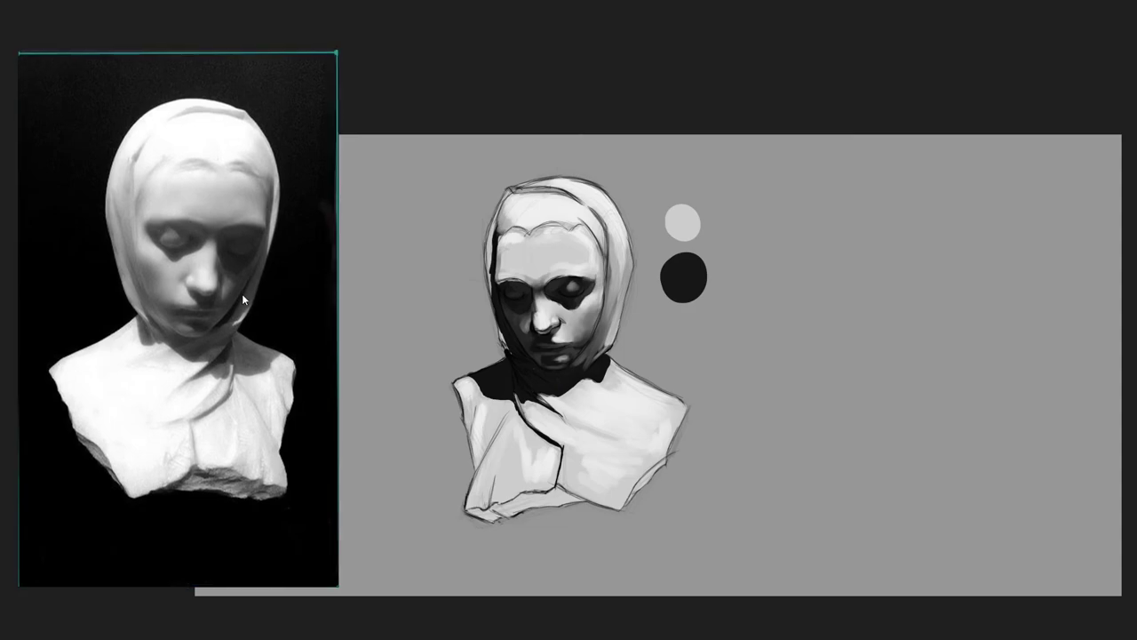
key("alt+shift+h")
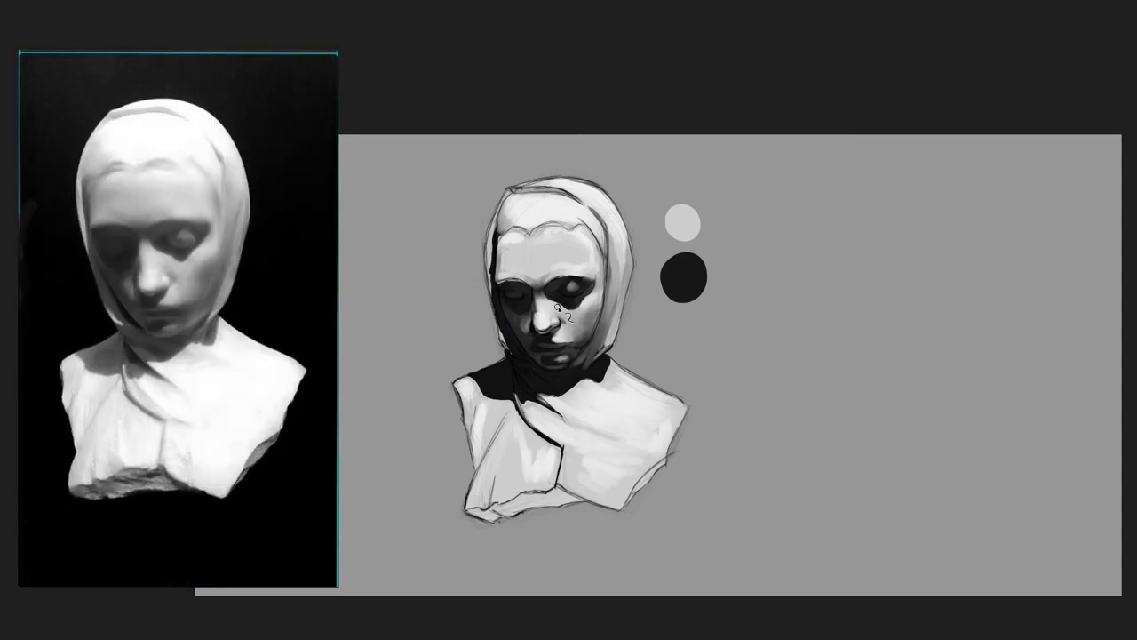
scroll(537, 311, "up", 1)
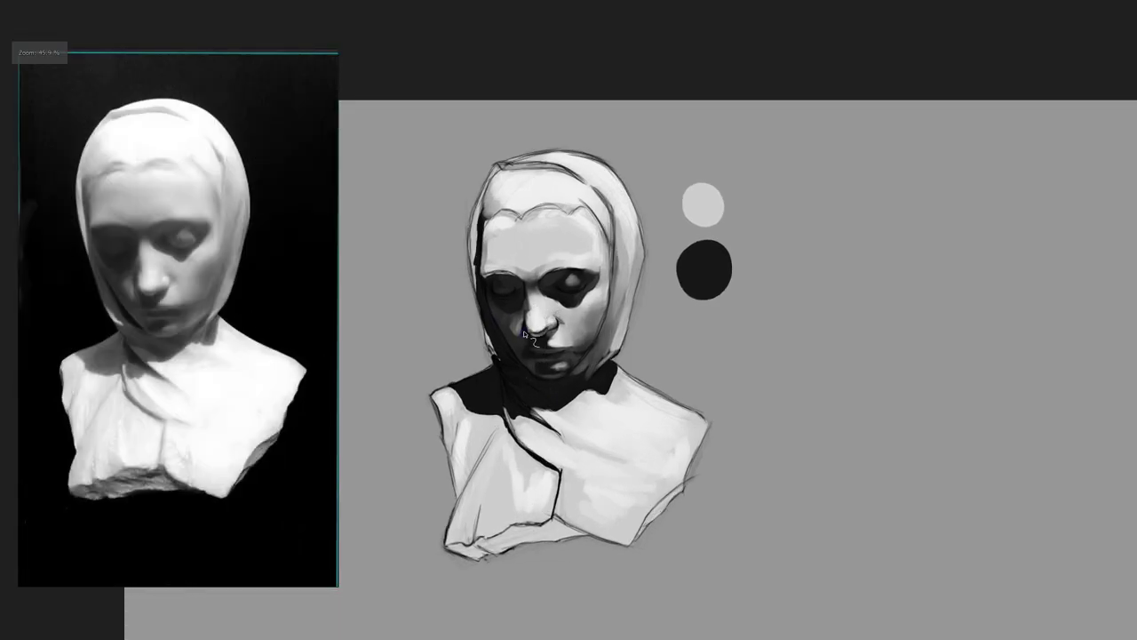
scroll(523, 302, "up", 1)
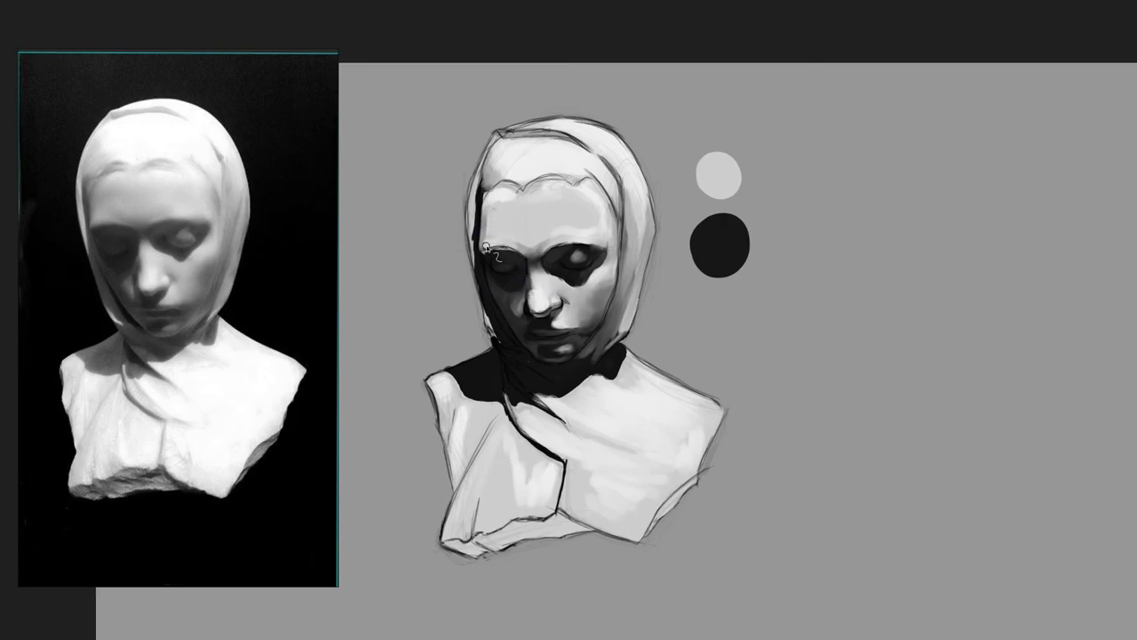
Step: Darken the left hairline with near-black, then soften the black neck shadow with dark grey
key("shift+i")
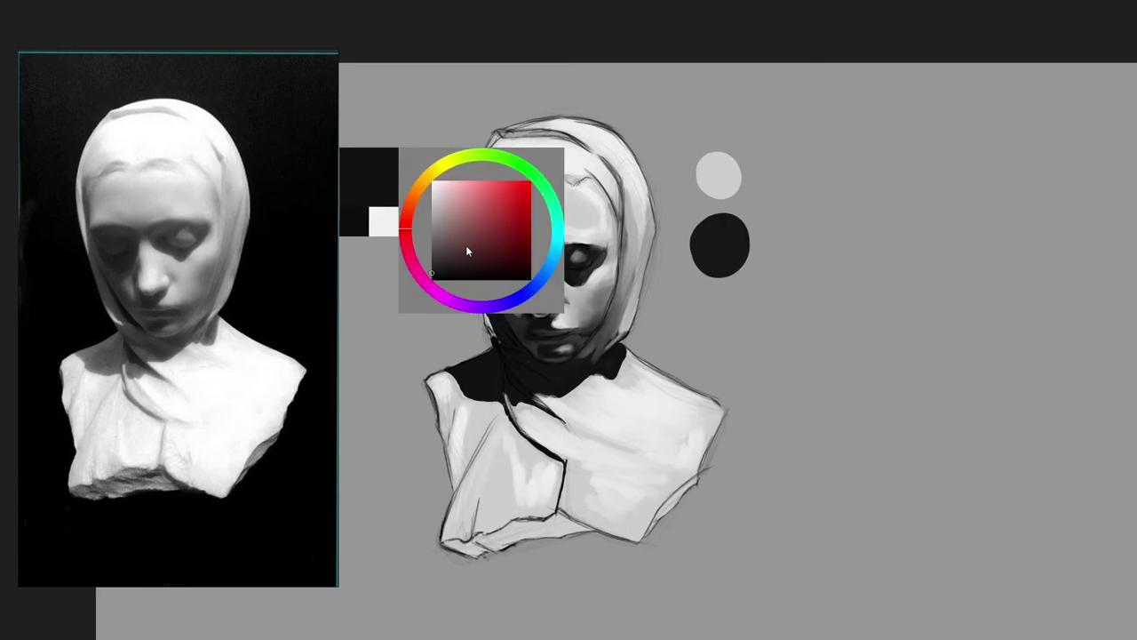
left_click(427, 261)
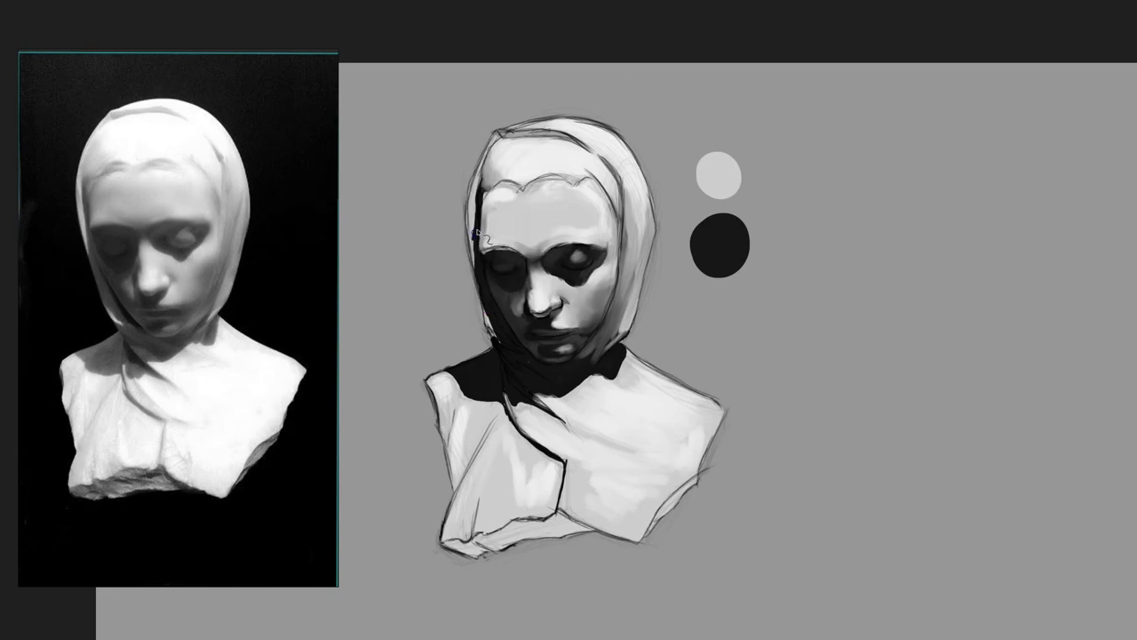
left_click_drag(476, 233, 484, 214)
left_click_drag(484, 185, 484, 216)
left_click(484, 224, "ctrl")
mouse_move(477, 239)
left_mouse_down()
mouse_move(478, 197)
mouse_move(478, 225)
left_mouse_up()
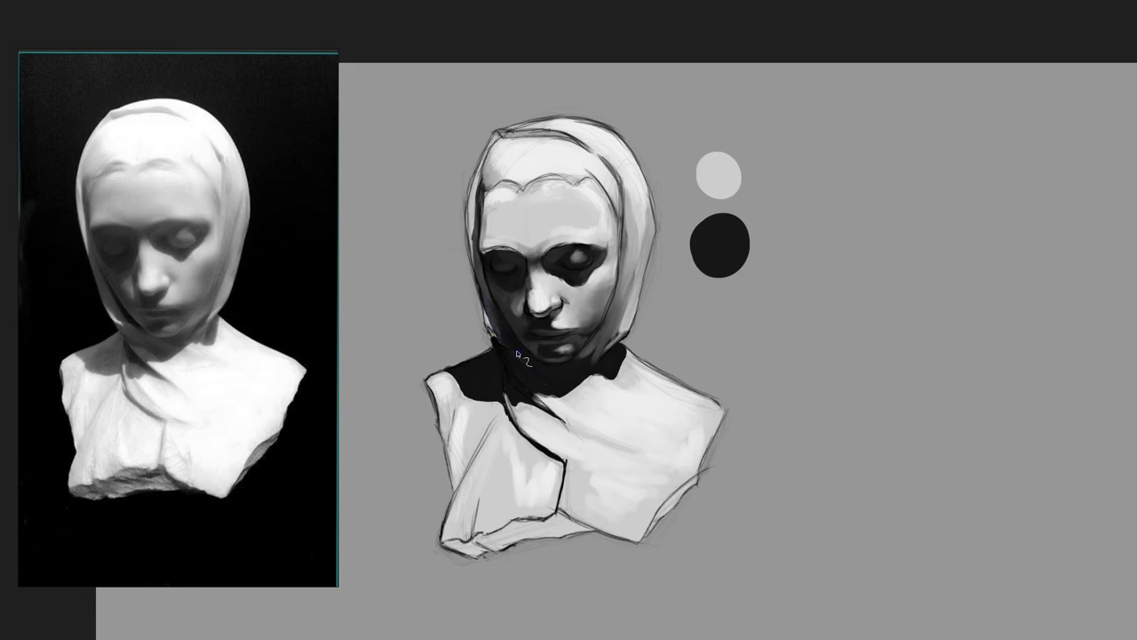
left_click_drag(532, 370, 568, 393)
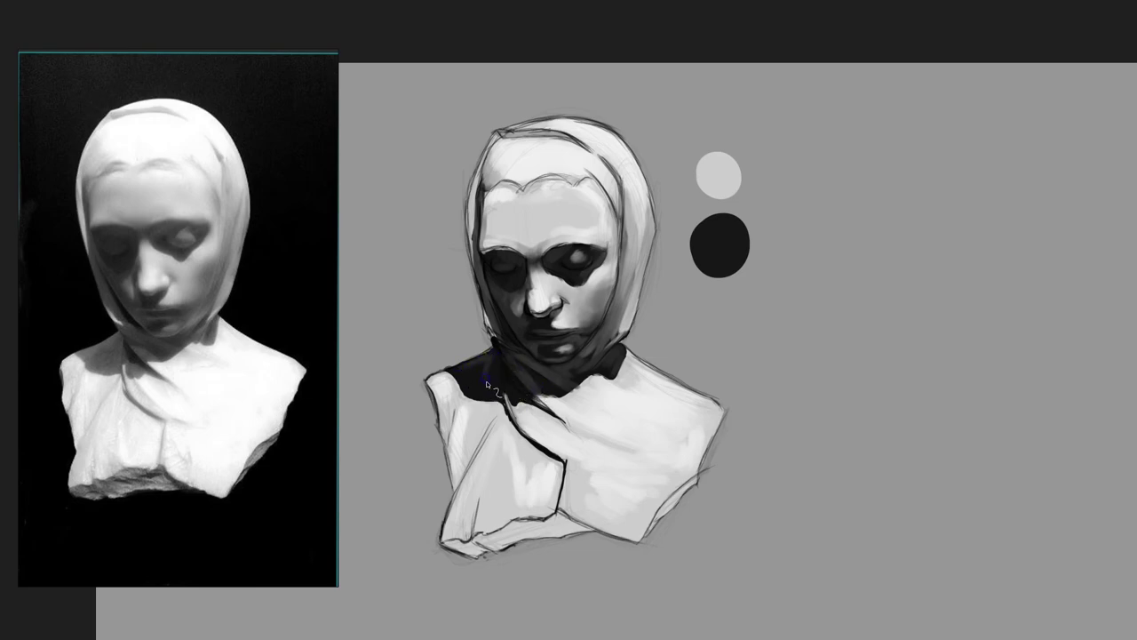
mouse_move(499, 395)
left_mouse_down()
mouse_move(462, 389)
mouse_move(459, 373)
mouse_move(499, 396)
left_mouse_up()
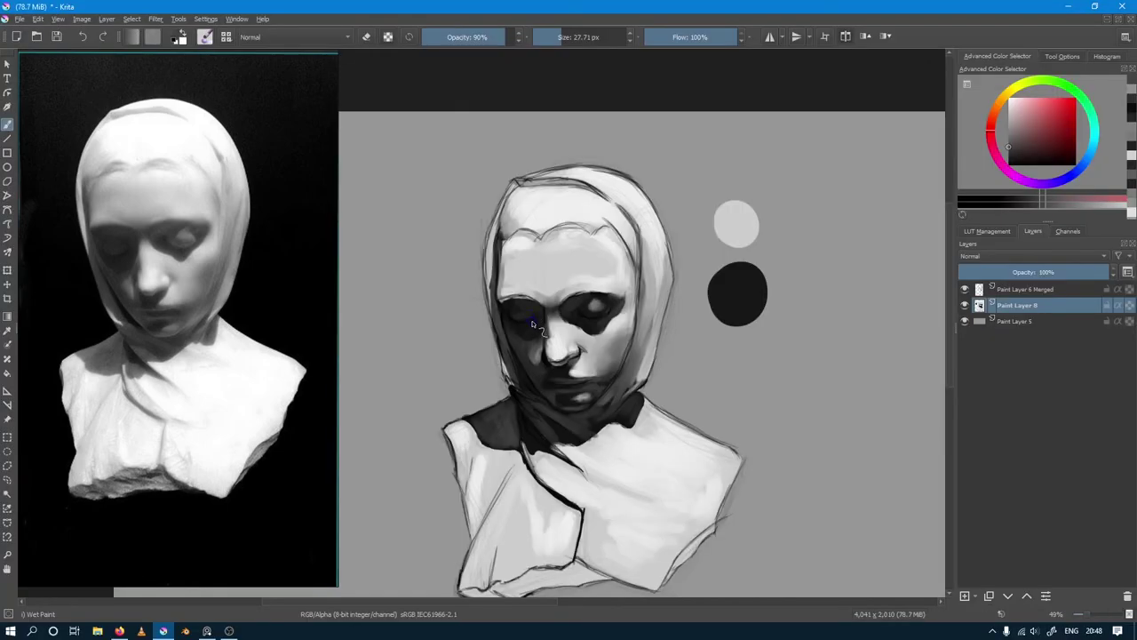
Step: Lower brush opacity to 50% and add a soft dark mark beside the nose bridge
key("i")
key("i")
key("i")
key("i")
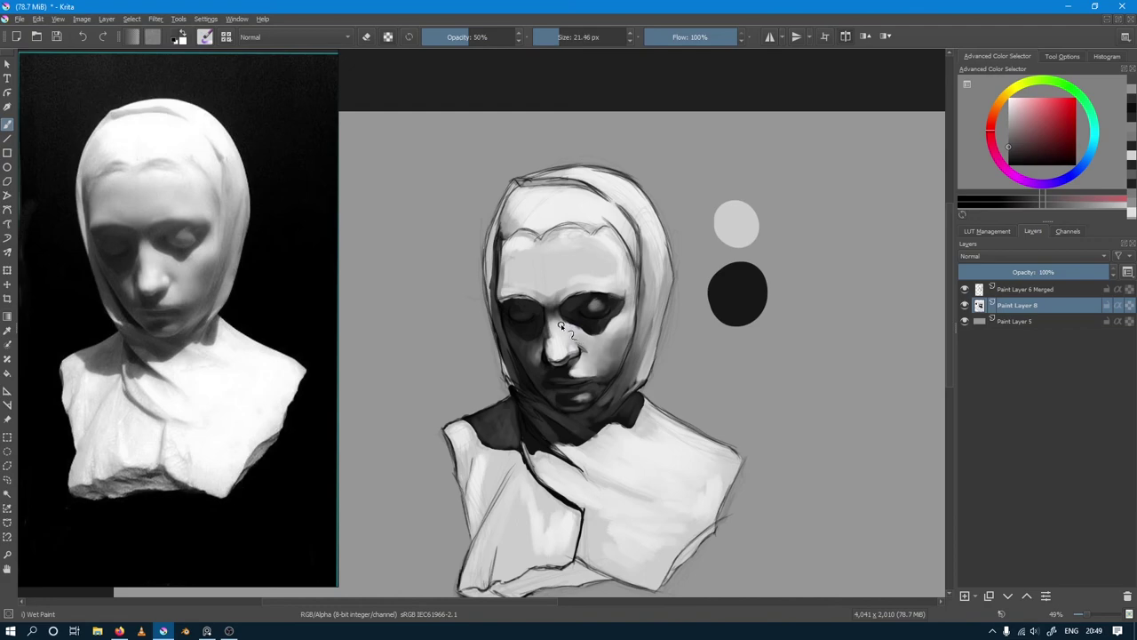
left_click_drag(576, 329, 611, 352)
Step: At 80% opacity, sample chin greys and darken the shadow on the right jaw and neck
key("o")
key("o")
key("o")
left_click(650, 271, "ctrl")
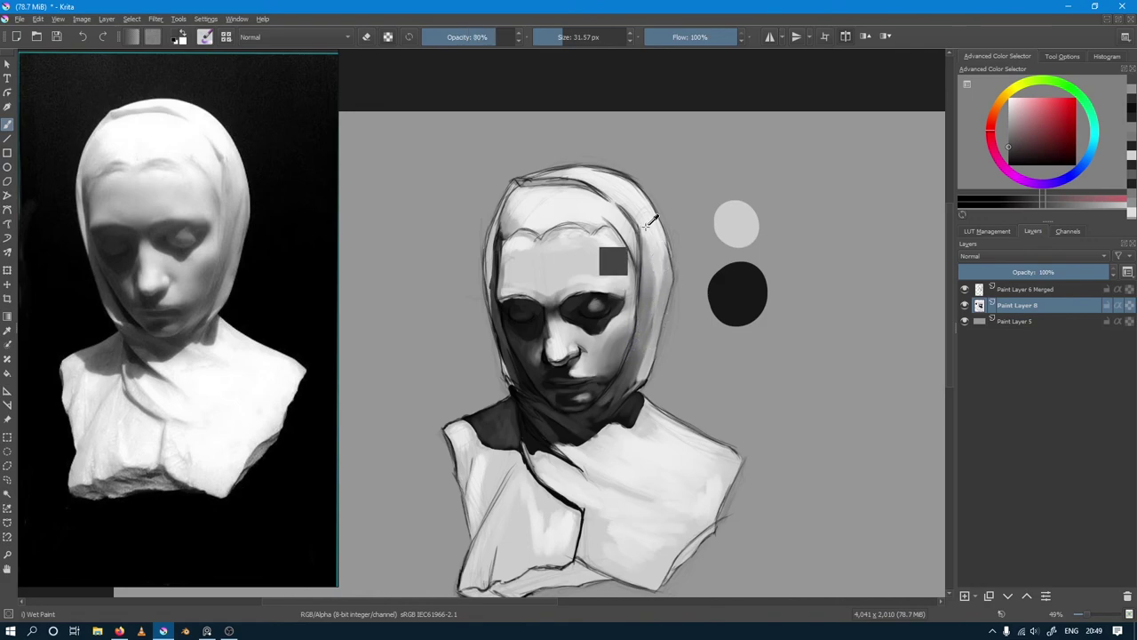
key("bracketleft")
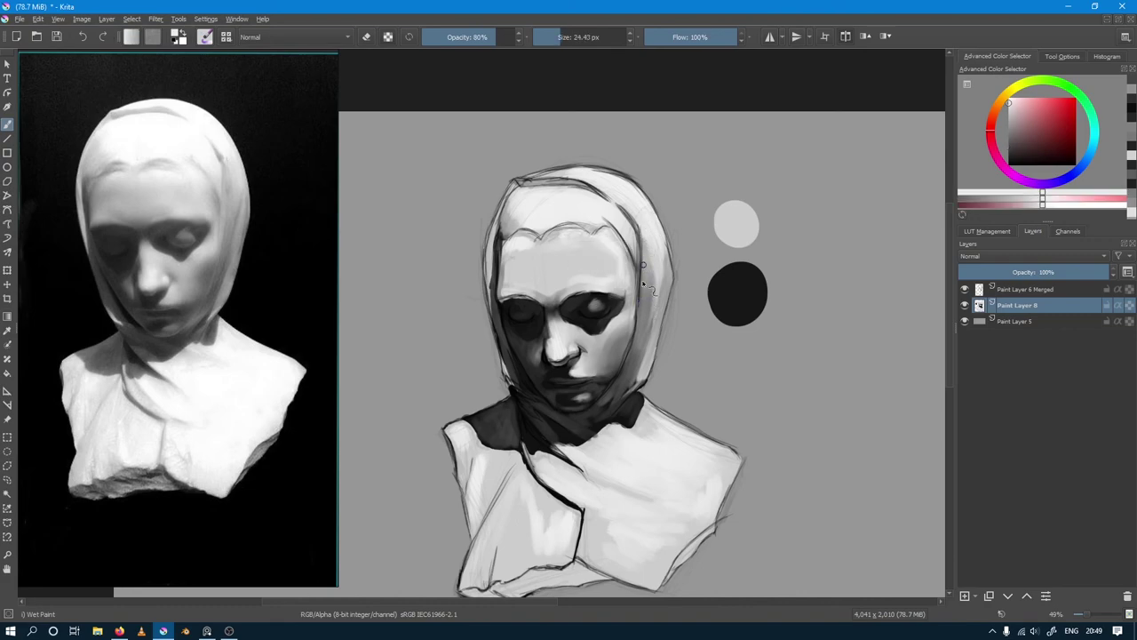
left_click(622, 368, "ctrl")
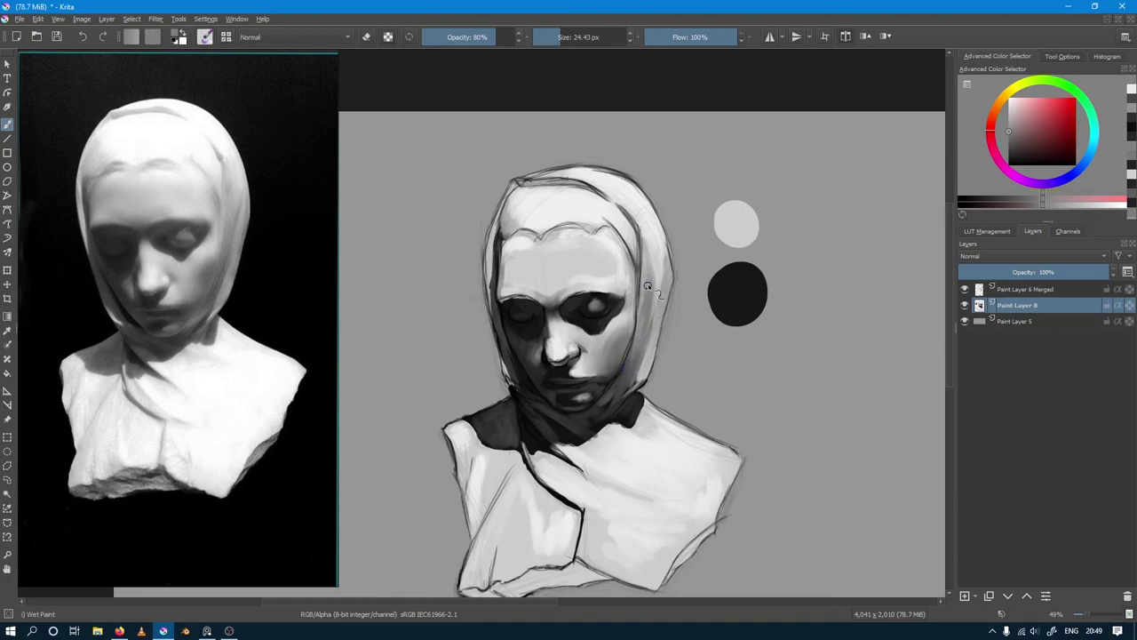
left_click(609, 401, "ctrl")
key("bracketright")
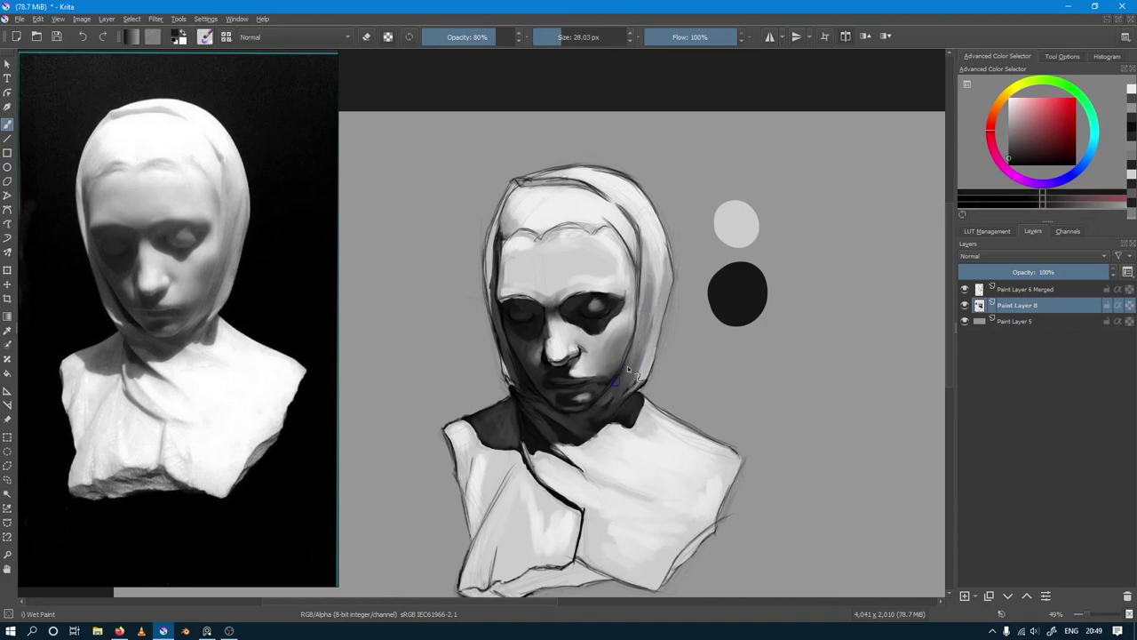
left_click_drag(613, 402, 638, 343)
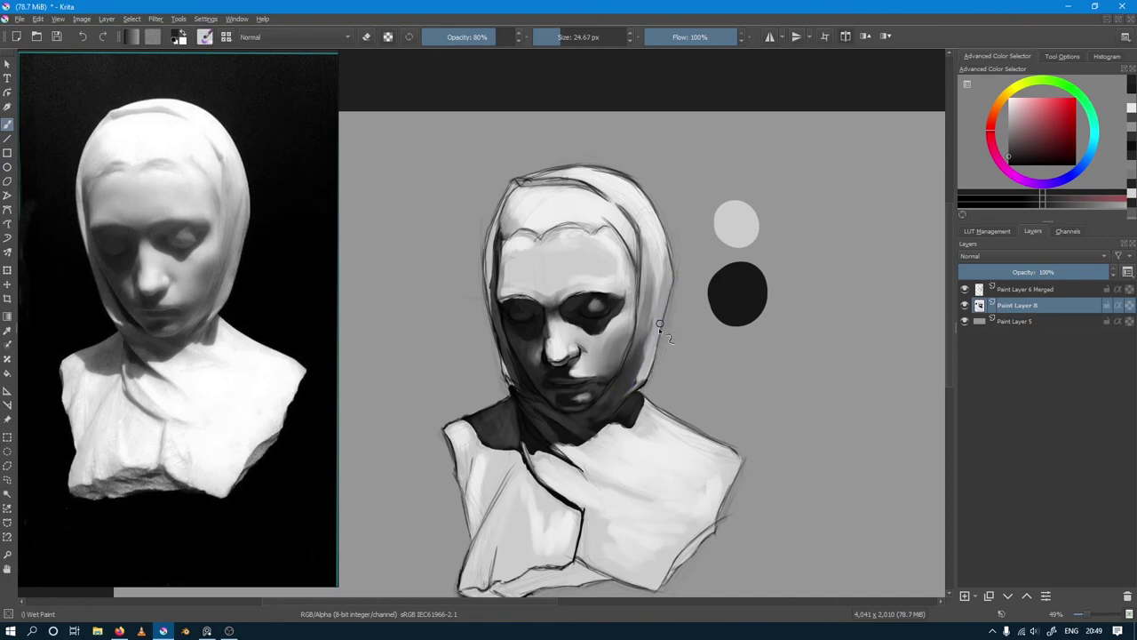
Step: With a smaller brush, add a faint light grey mark at the hood's right edge
key("bracketleft")
left_click(660, 264, "ctrl")
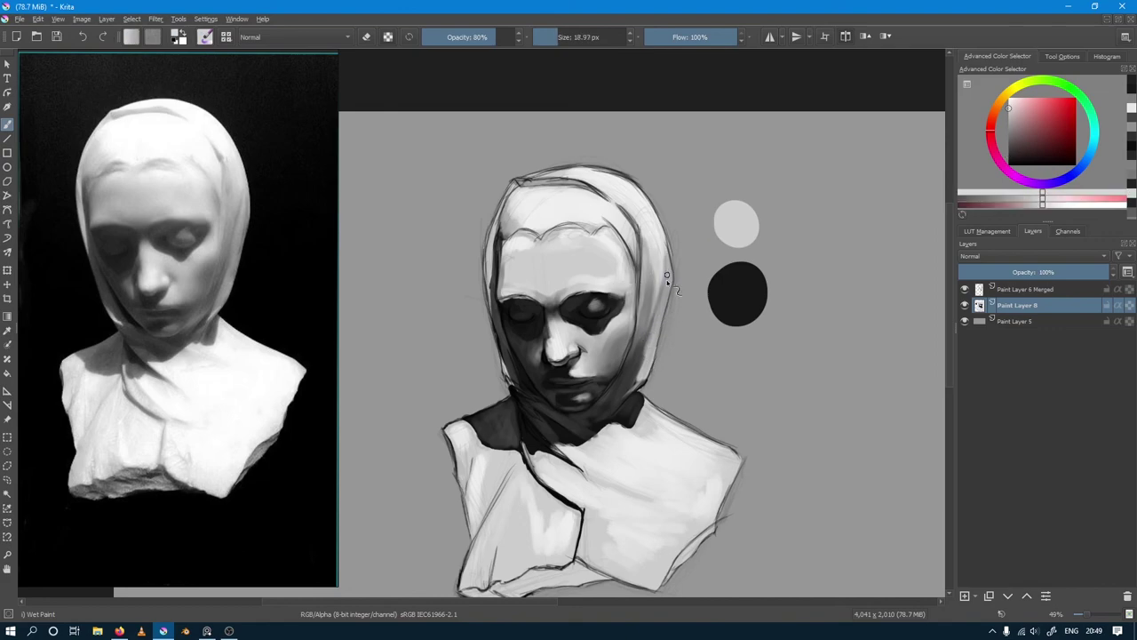
left_click_drag(667, 276, 663, 289)
key("bracketright")
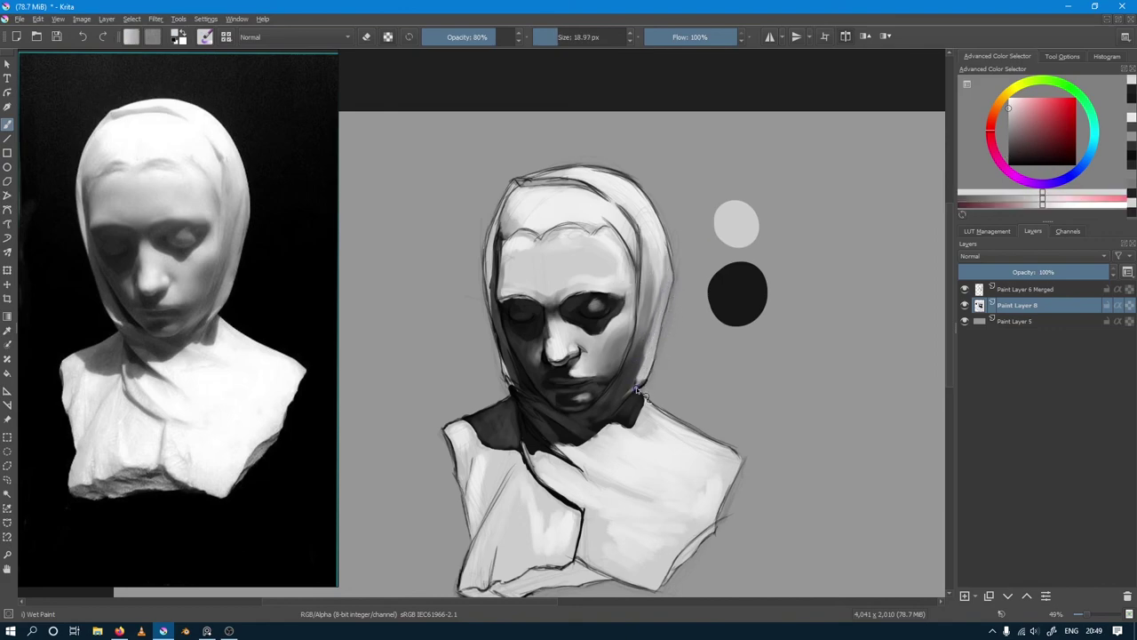
left_click(642, 395, "ctrl")
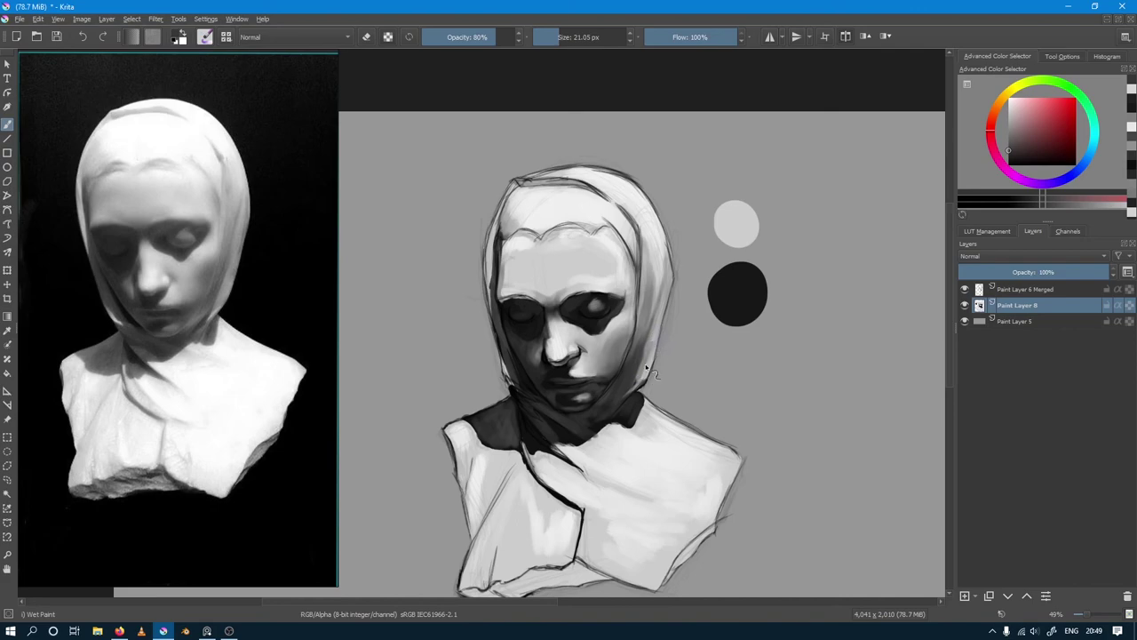
left_click(642, 369, "ctrl")
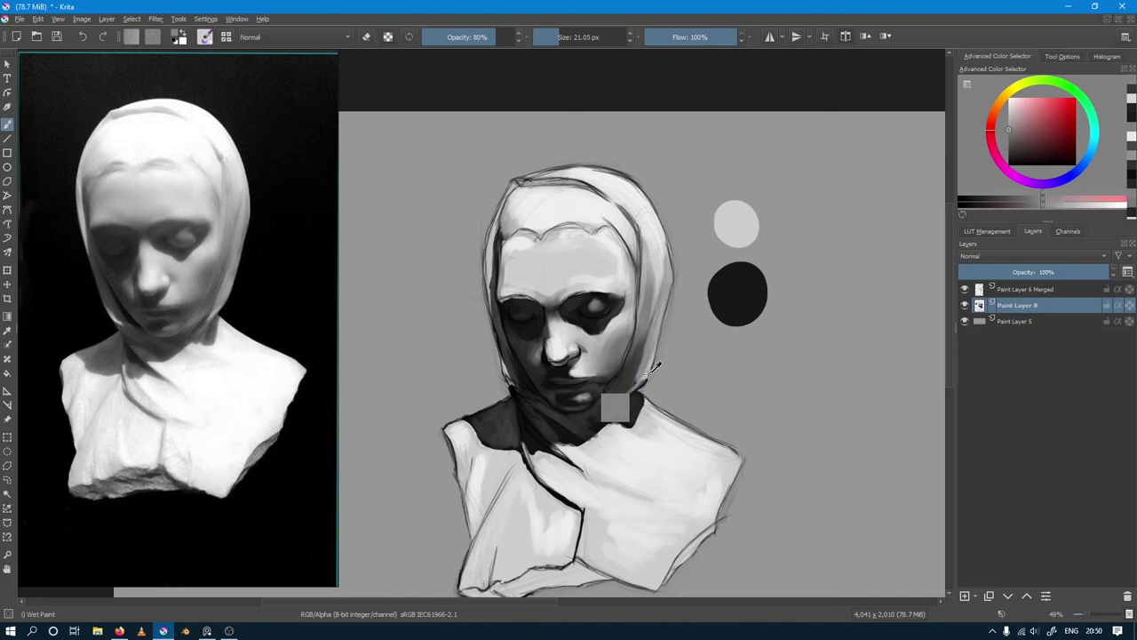
Step: Pick light, near-black and mid greys around the mouth and chin, resizing the brush to about 18–20 px
left_click(640, 389, "ctrl")
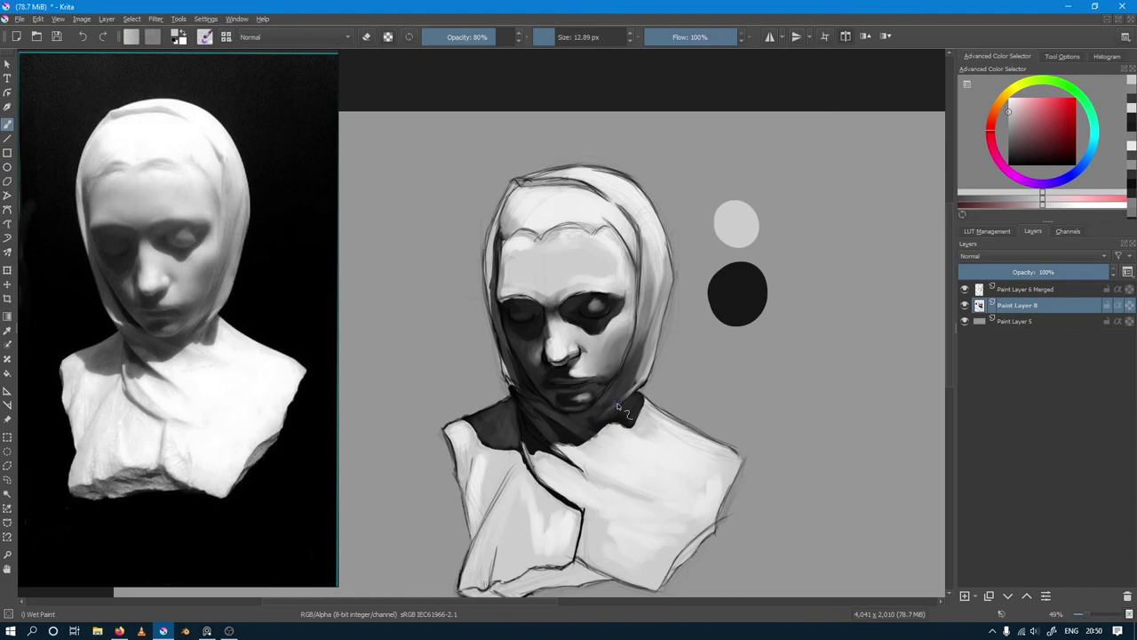
key("bracketright")
left_click(620, 406, "ctrl")
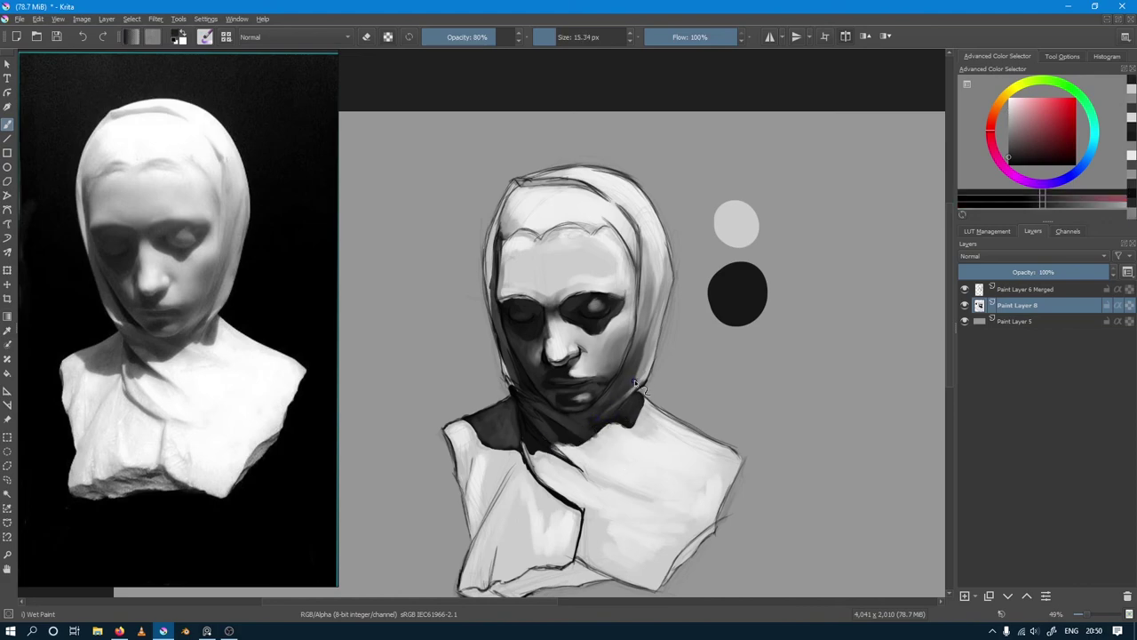
left_click(576, 401, "ctrl")
key("bracketright")
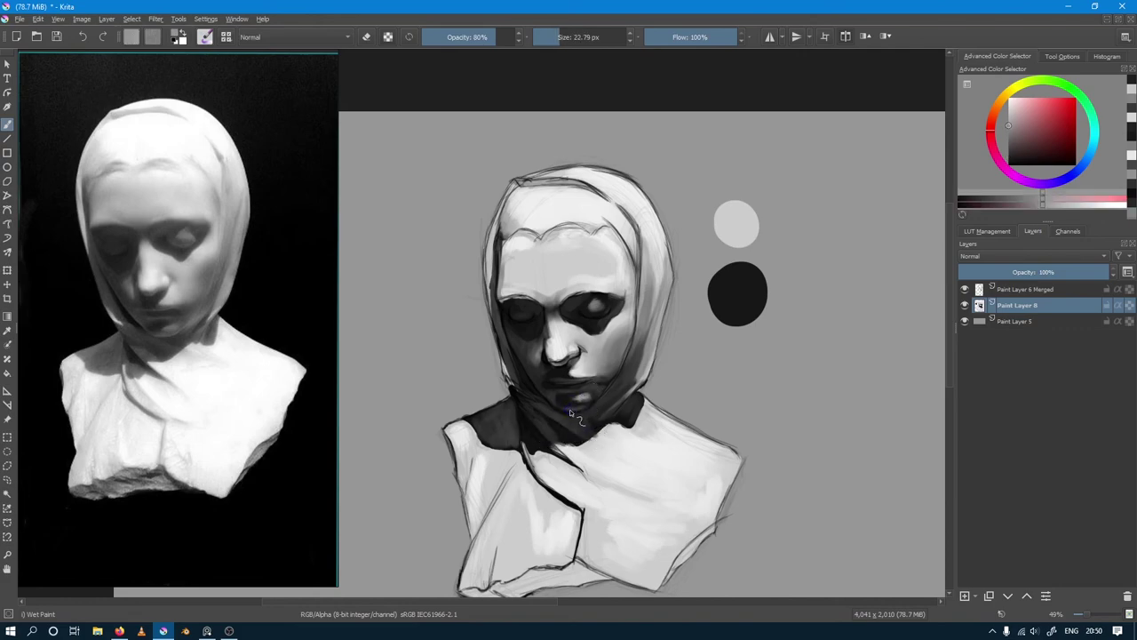
left_click(575, 410)
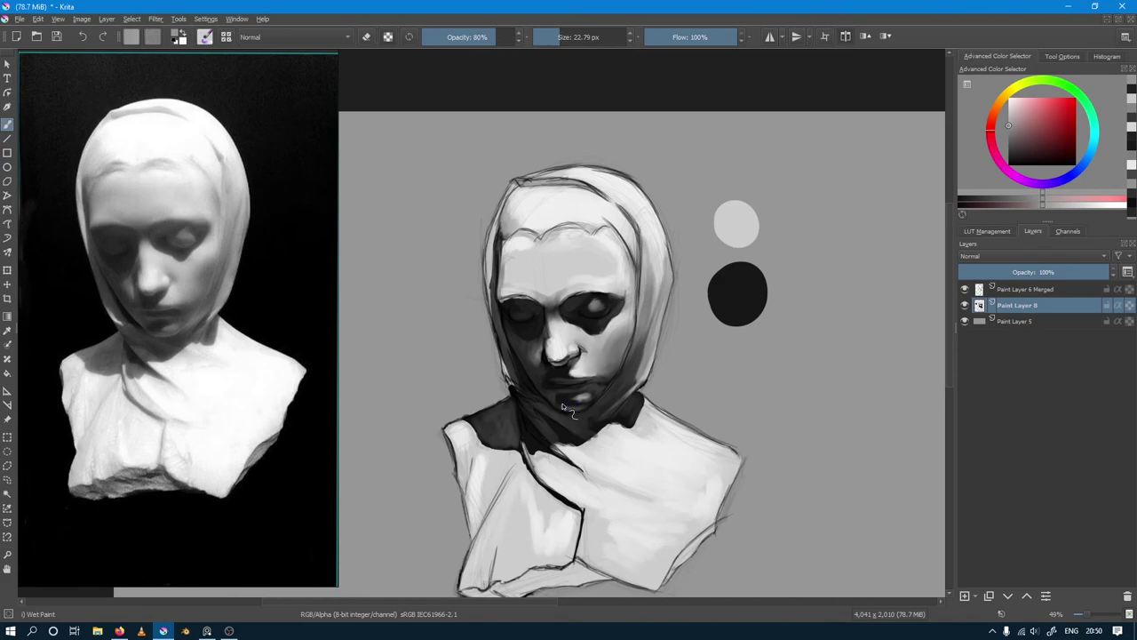
left_click(562, 404, "ctrl")
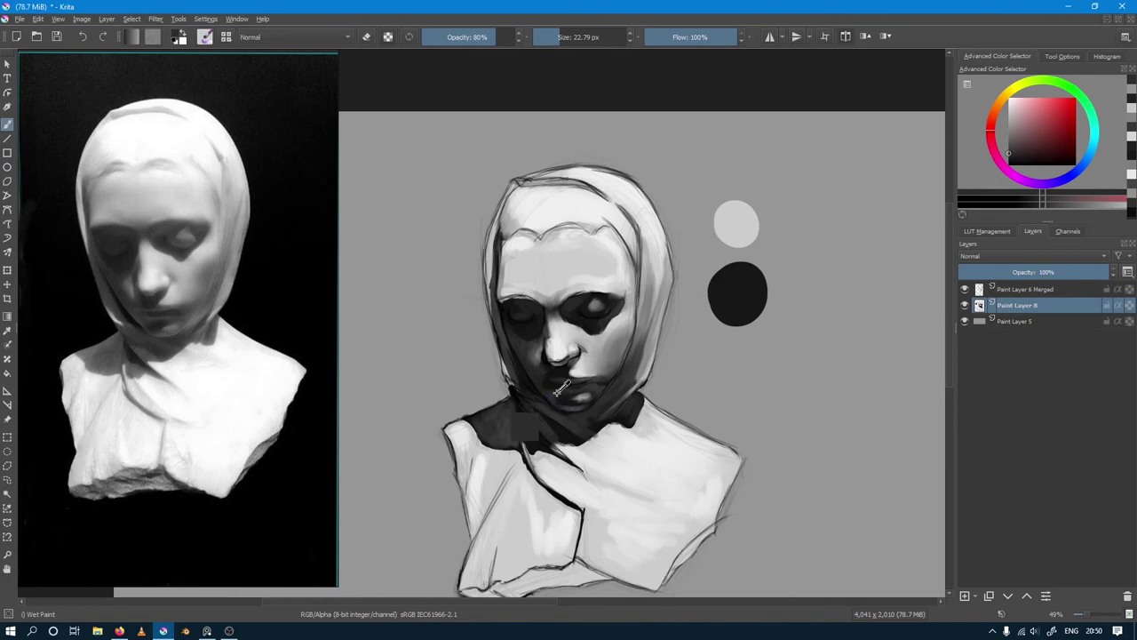
left_click(564, 400, "ctrl")
mouse_move(562, 397)
left_mouse_down()
mouse_move(548, 391)
mouse_move(572, 384)
left_mouse_up()
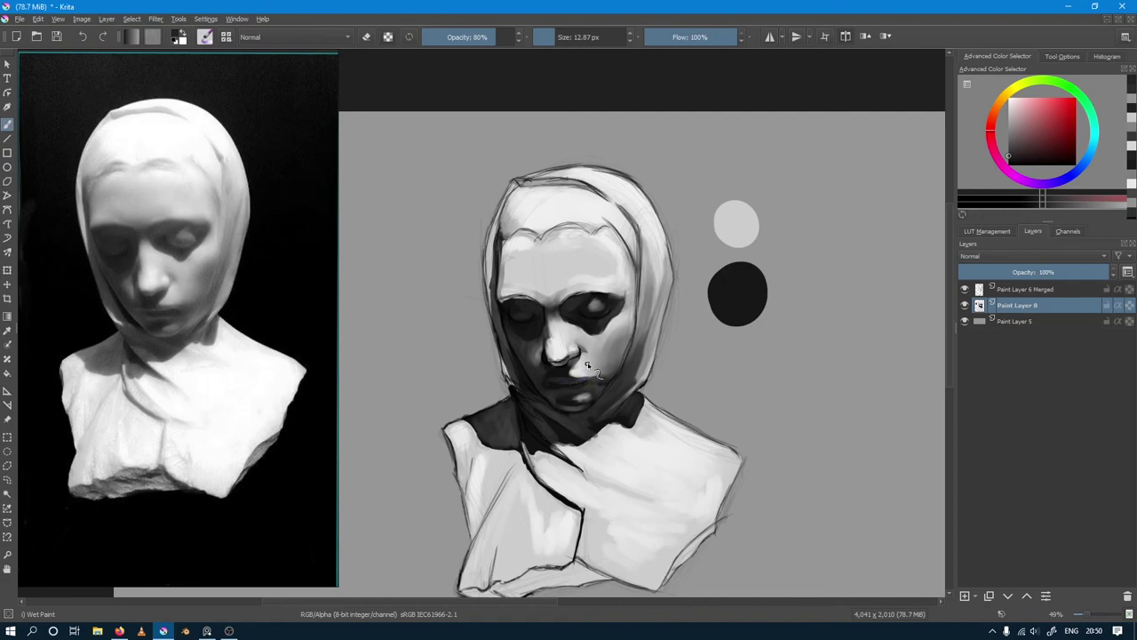
Step: Darken the chin below the lips, then shade around the mouth at 40% opacity with a resized brush
left_click_drag(532, 418, 554, 396)
left_click(584, 370, "ctrl")
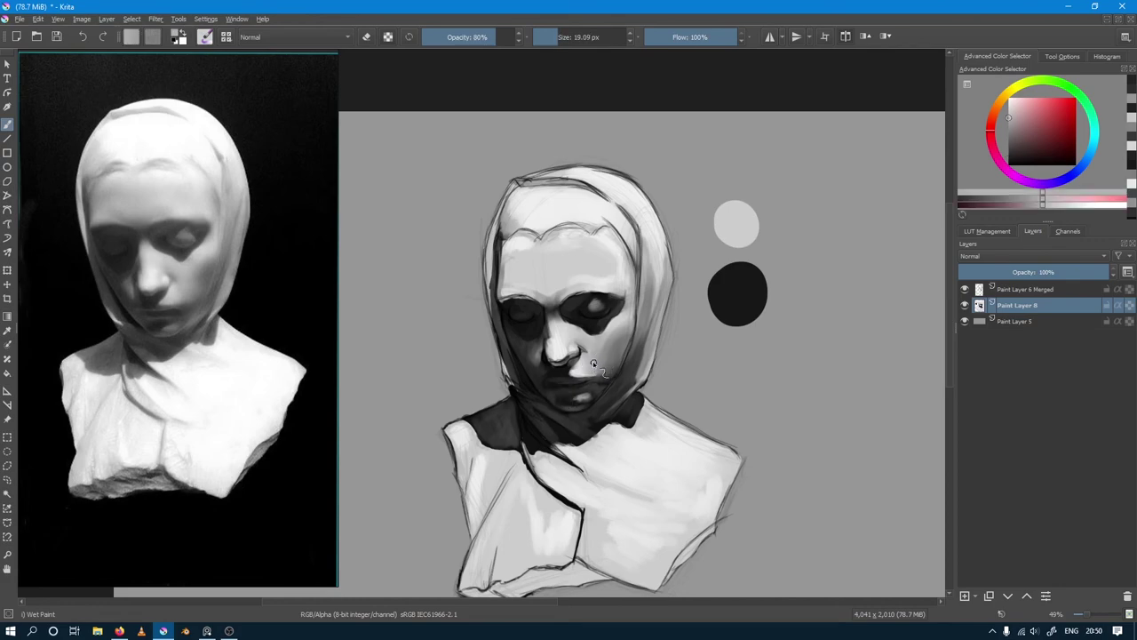
left_click_drag(582, 366, 589, 368)
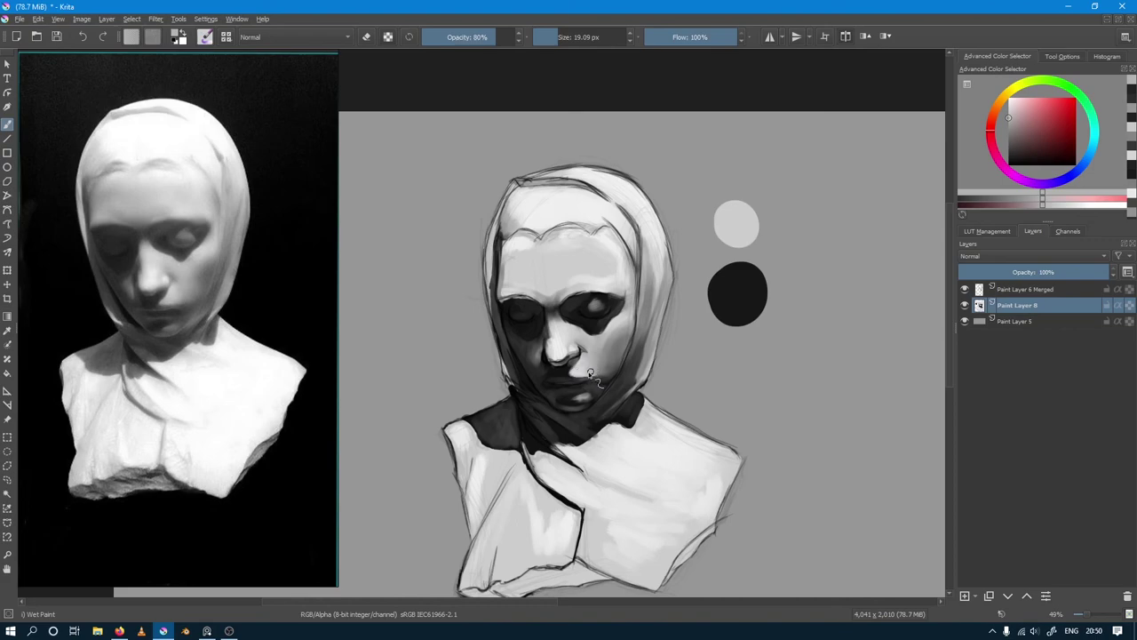
key("i")
key("i")
key("i")
key("i")
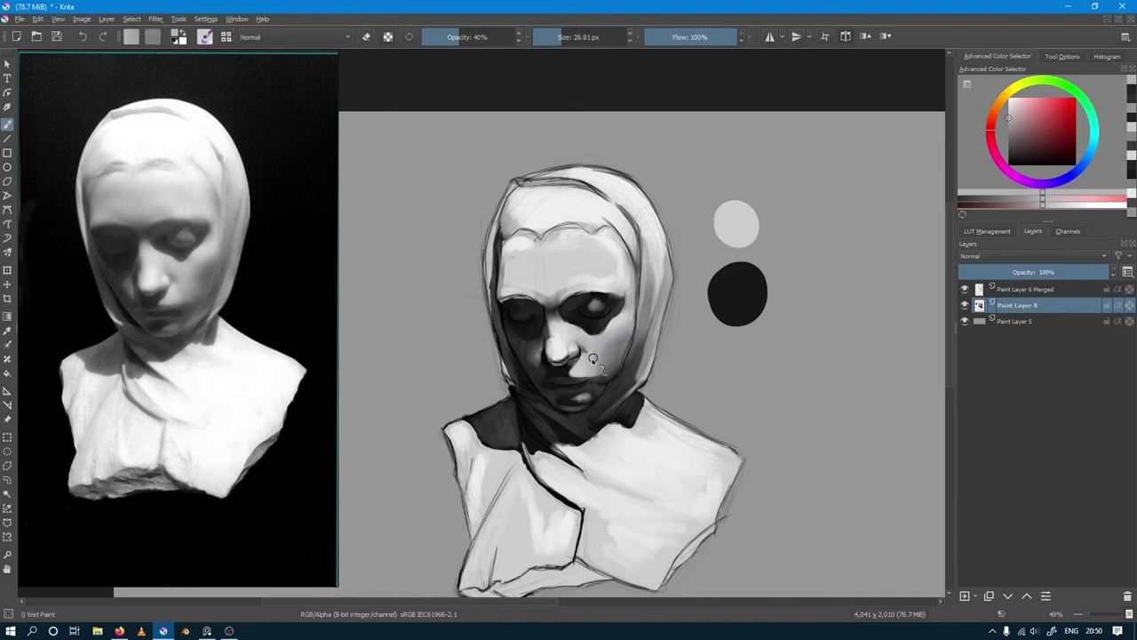
key("bracketleft")
key("bracketleft")
key("bracketright")
Step: At 80% opacity, sample chin greys to smooth shadows under the lip, then pick a forehead tone
left_click_drag(579, 405, 585, 404)
key("o")
key("o")
key("o")
key("bracketright")
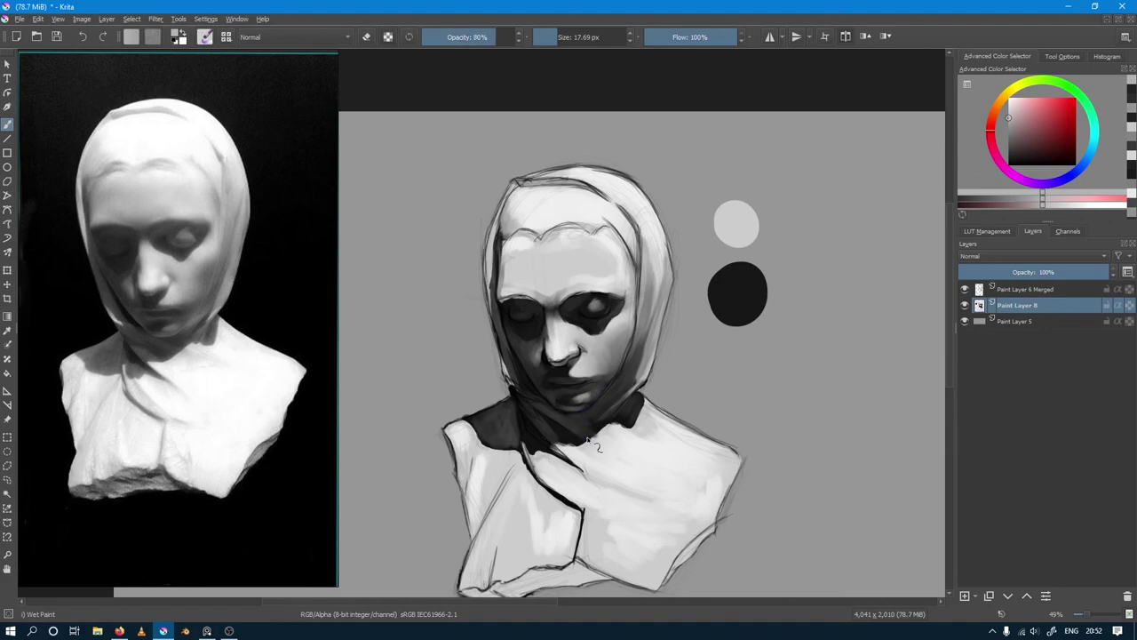
left_click(589, 403, "ctrl")
key("bracketright")
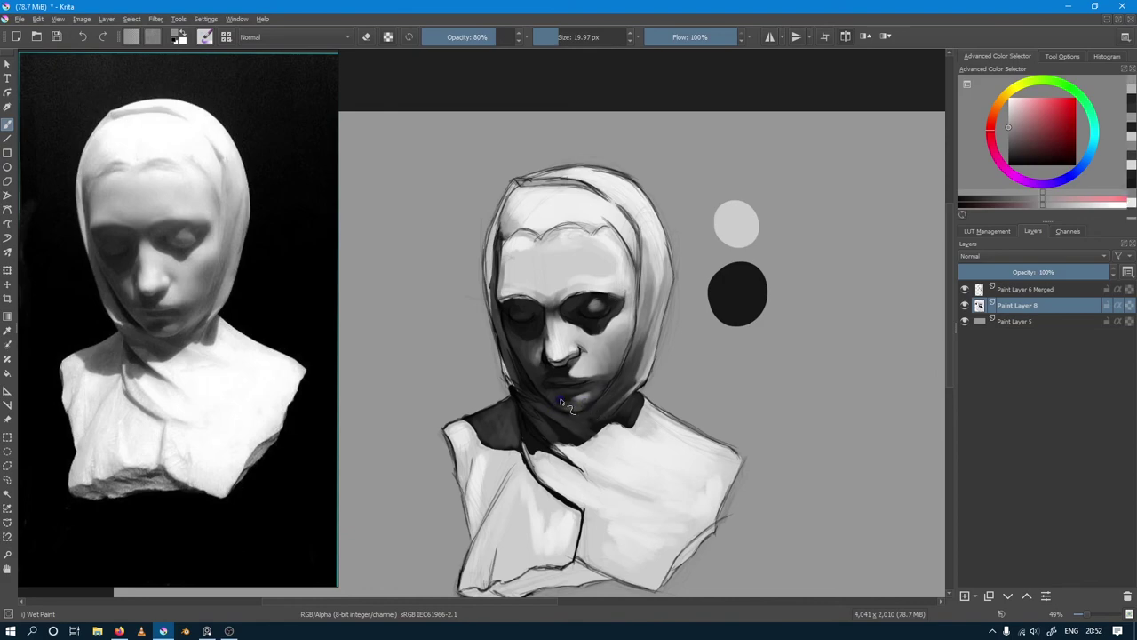
left_click(563, 400, "ctrl")
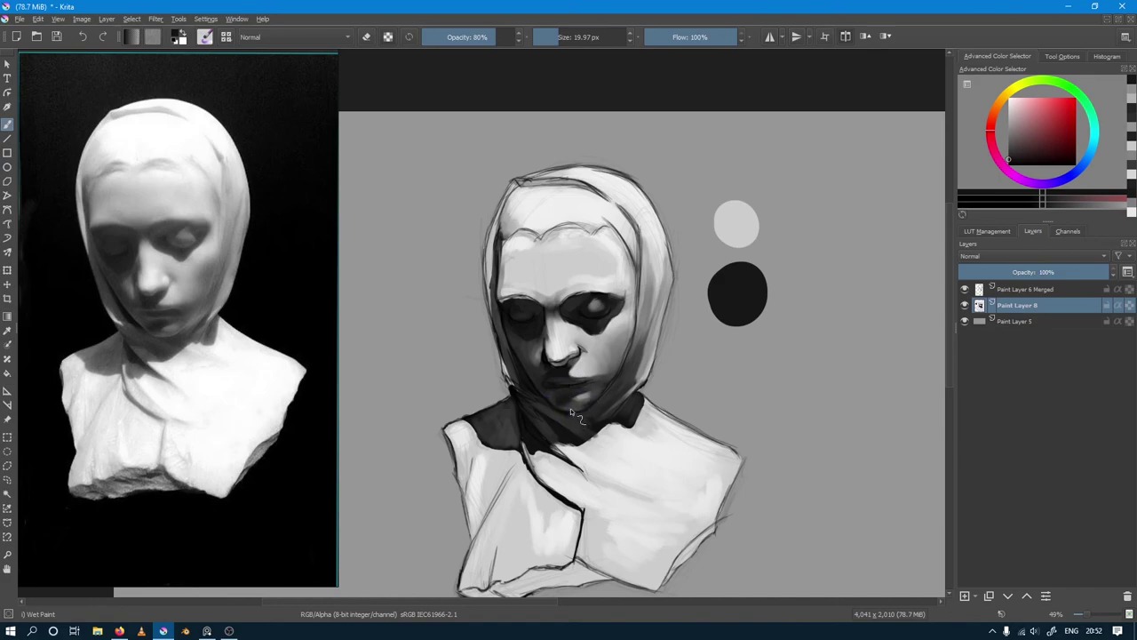
left_click(562, 411, "ctrl")
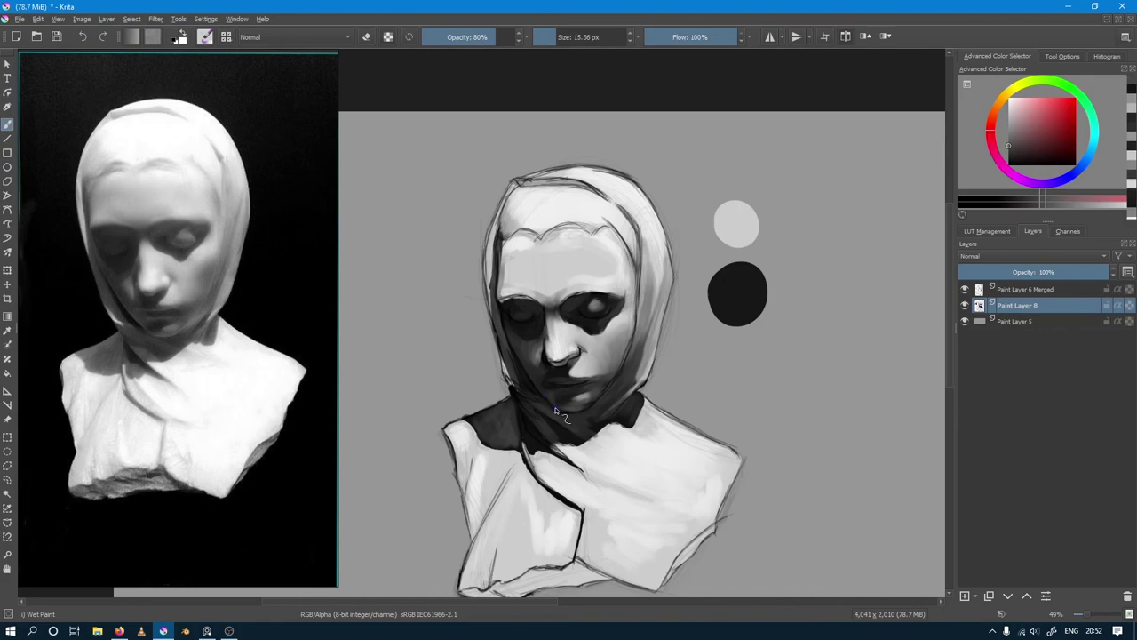
left_click(503, 280, "ctrl")
left_click_drag(509, 269, 522, 269)
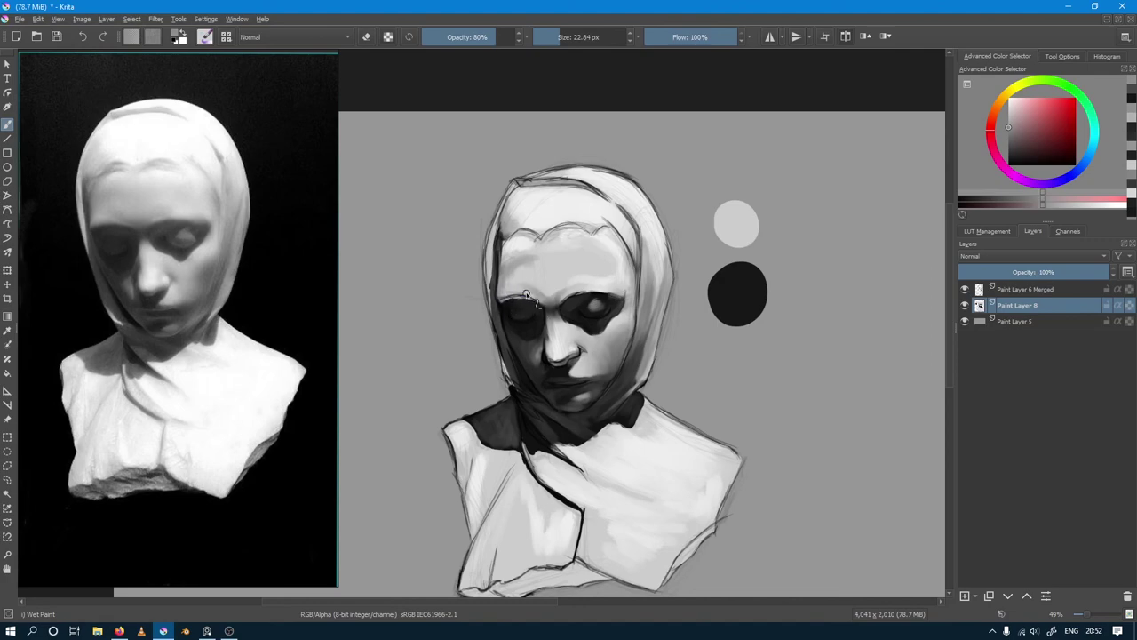
Step: Enlarge the brush to about 39 px while sampling light and dark greys across the face and forehead
left_click_drag(539, 299, 546, 293, "shift")
left_click(550, 293, "ctrl")
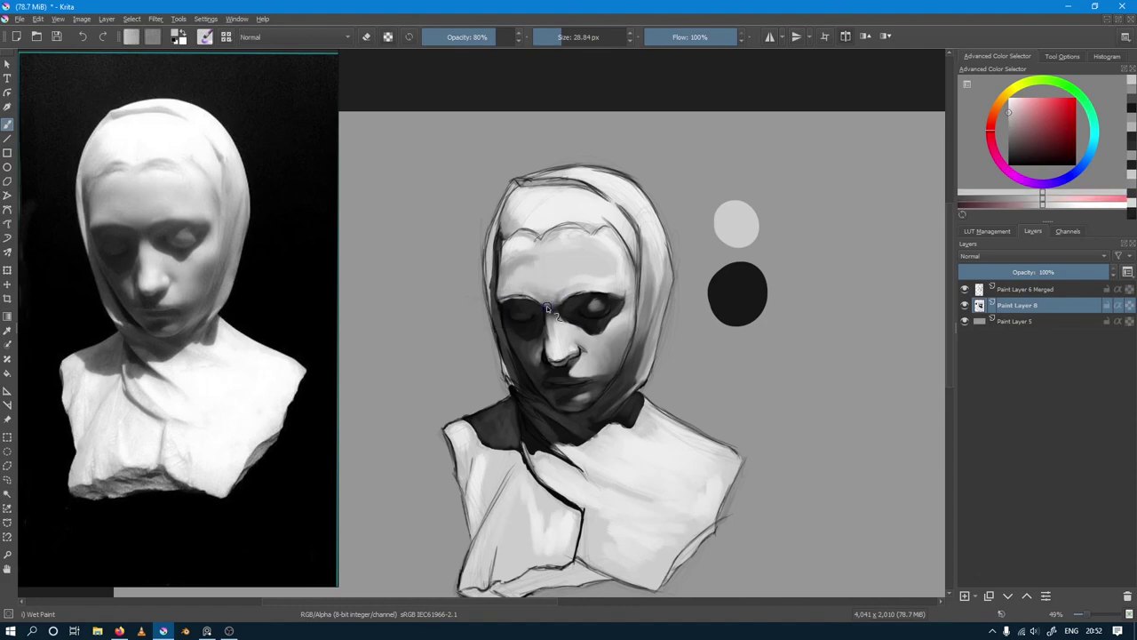
left_click(552, 299, "ctrl")
left_click_drag(551, 299, 564, 298, "shift")
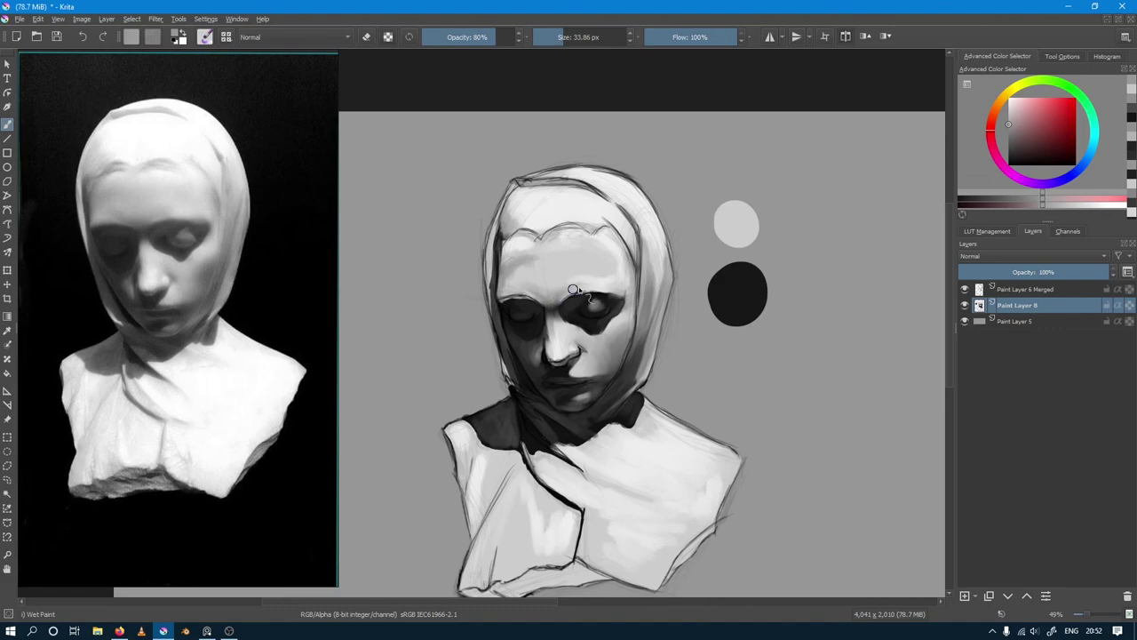
left_click(562, 280, "ctrl")
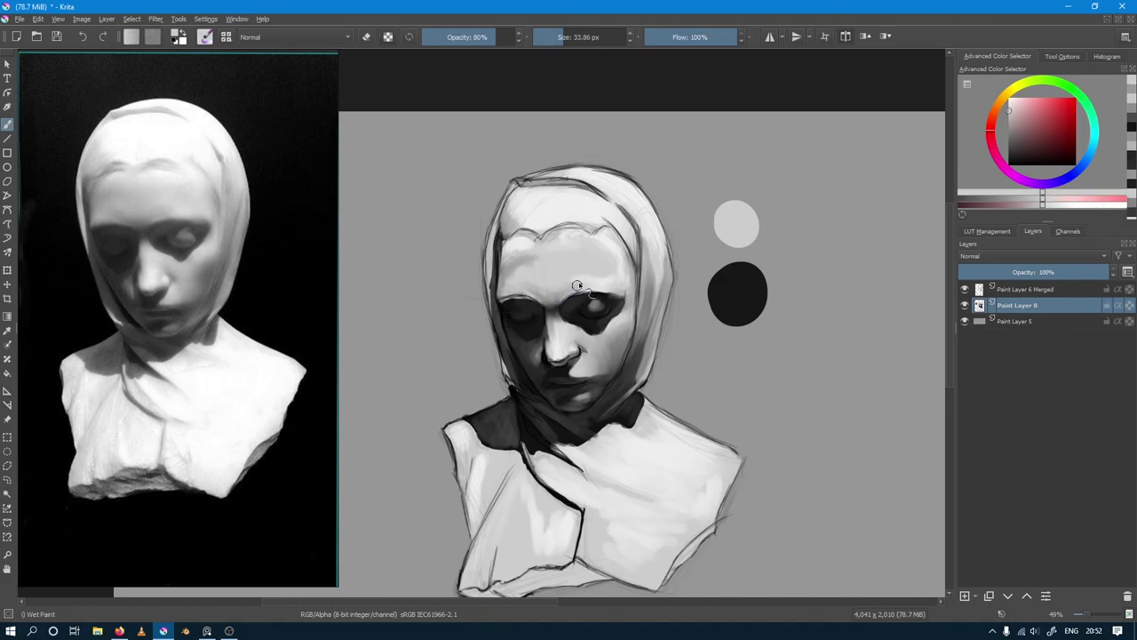
mouse_move(573, 271)
left_mouse_down("shift")
mouse_move(602, 287)
mouse_move(597, 259)
left_mouse_up("shift")
left_click(604, 285, "ctrl")
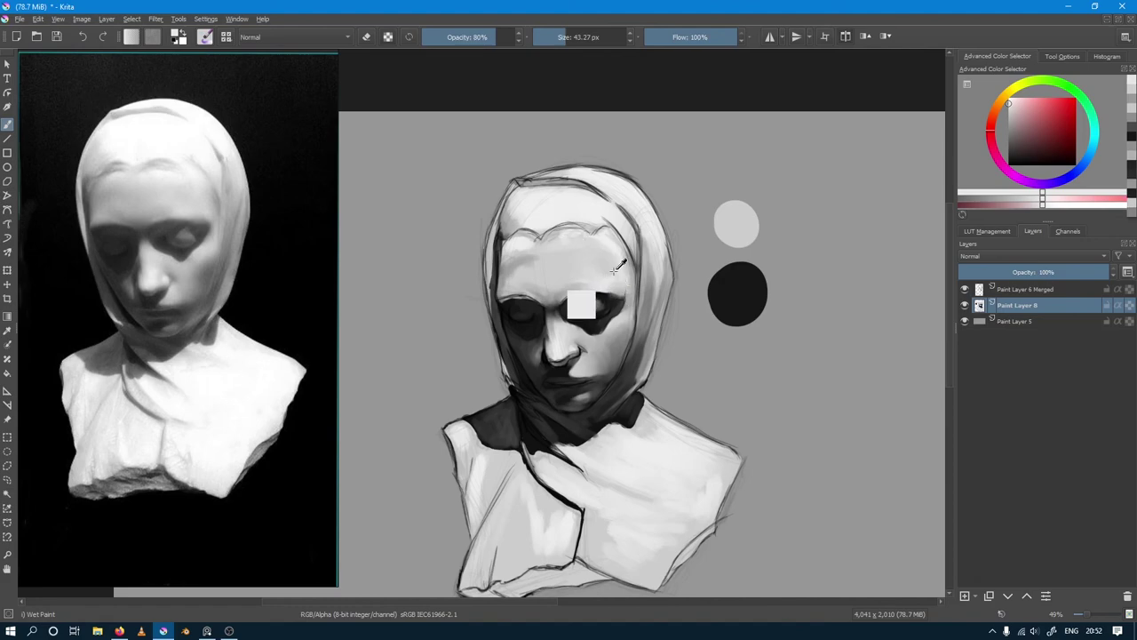
left_click(605, 266, "ctrl")
Step: Set opacity to 90% and shrink the brush while sampling forehead and hood-edge greys
key("i")
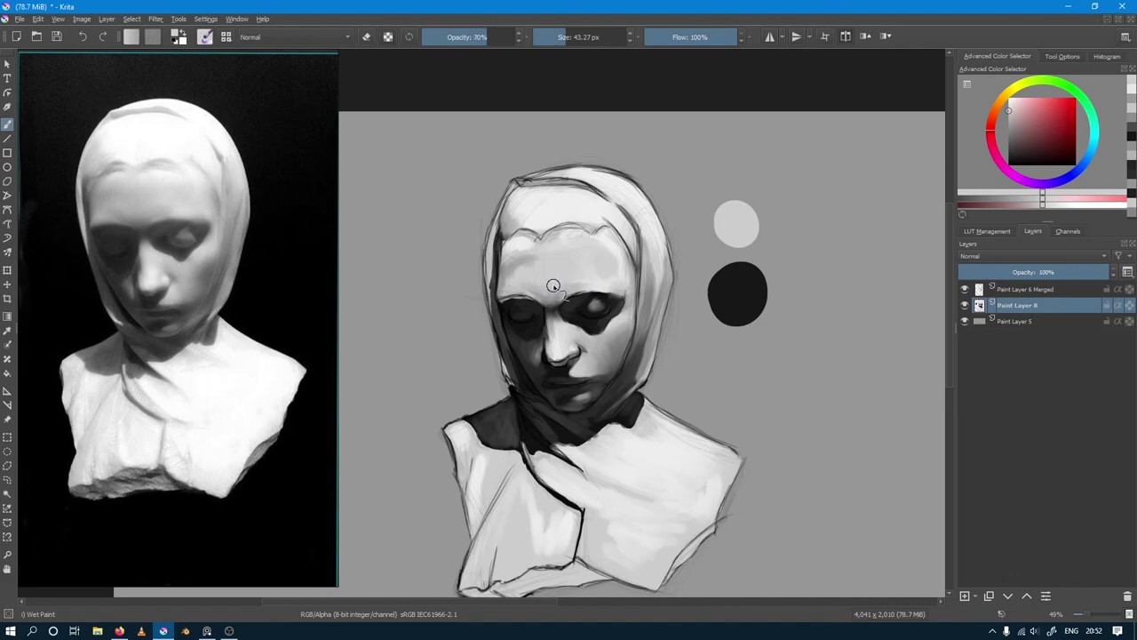
key("i")
key("i")
key("i")
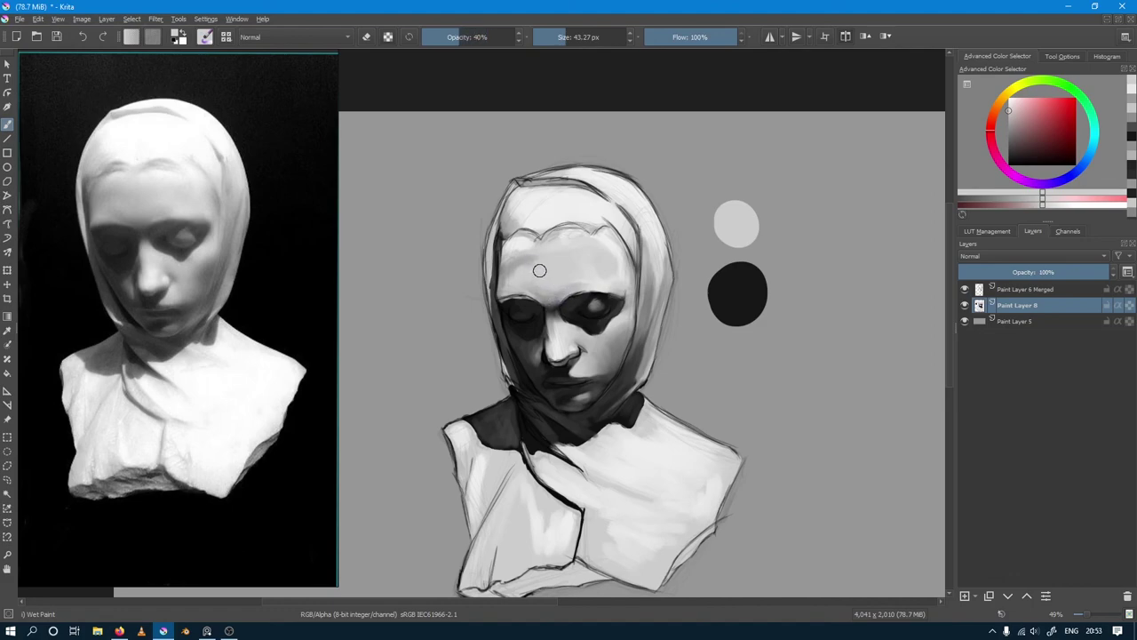
key("bracketleft")
key("o")
key("o")
key("o")
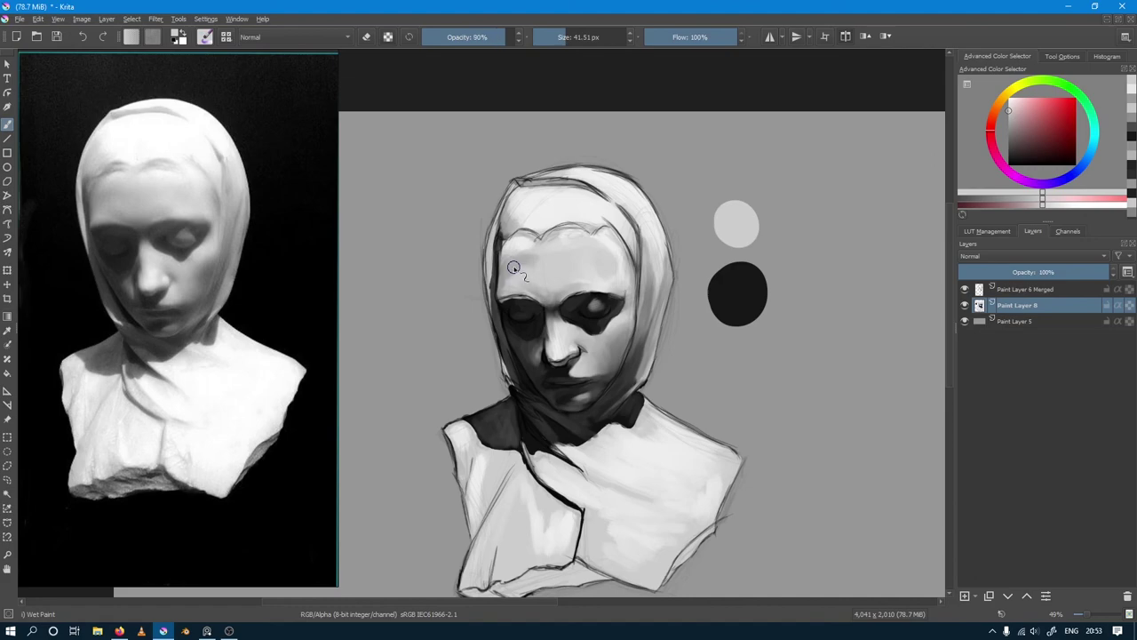
left_click(514, 263, "ctrl")
key("bracketleft")
left_click(503, 258, "ctrl")
left_click(503, 257, "ctrl")
key("bracketleft")
key("bracketleft")
key("bracketleft")
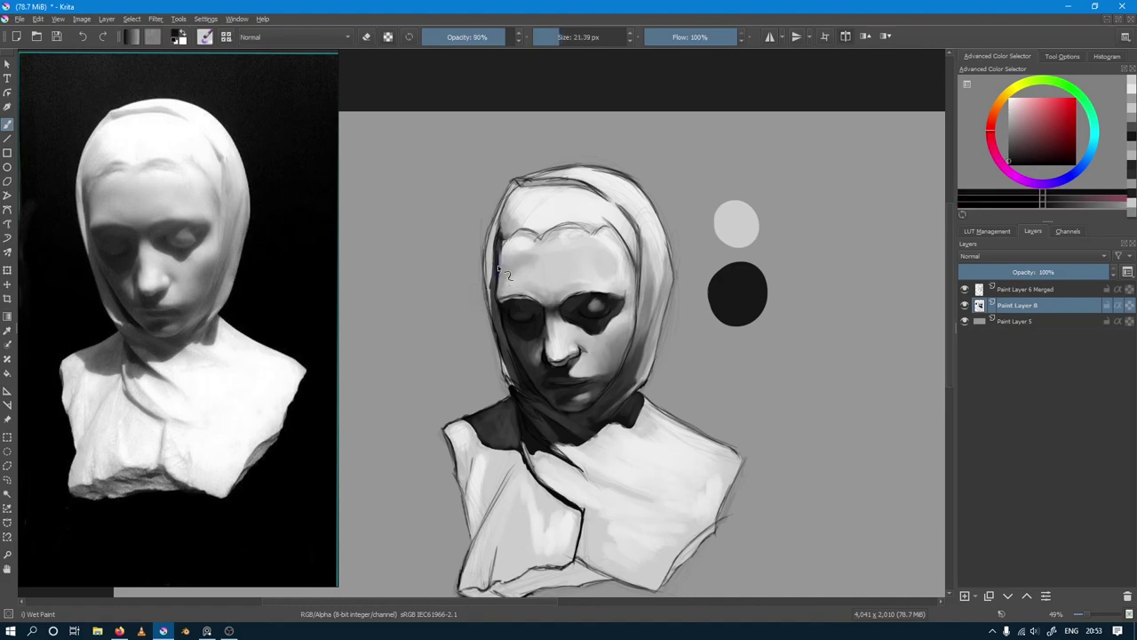
key("bracketleft")
Step: Sample light brow and face tones and darker hood-edge greys, enlarging the brush slightly
left_click(505, 277, "ctrl")
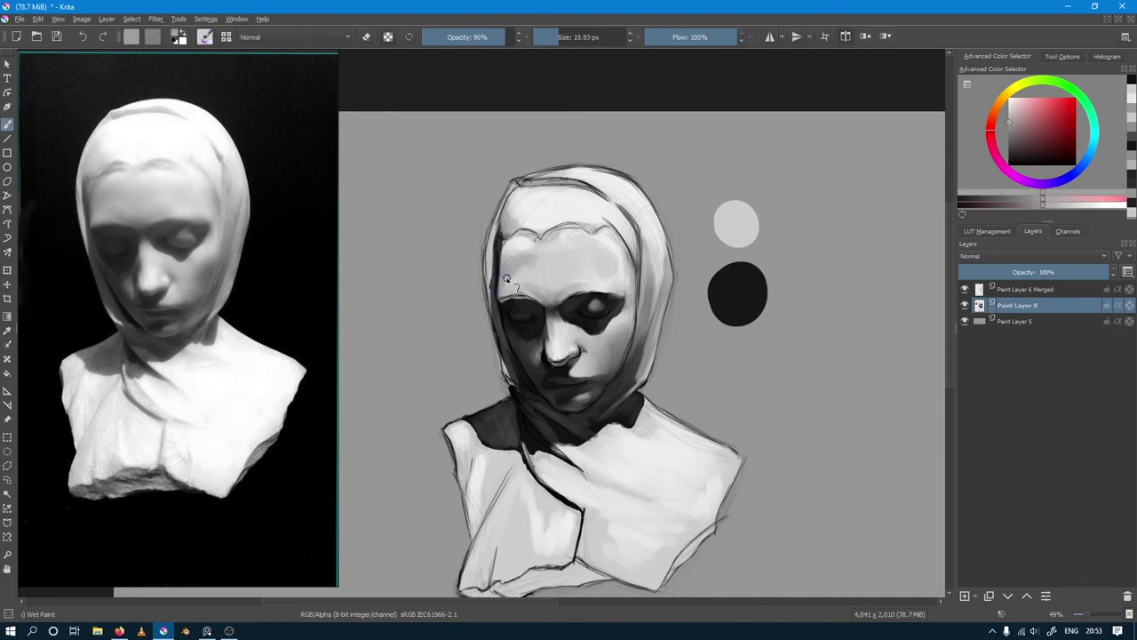
key("bracketright")
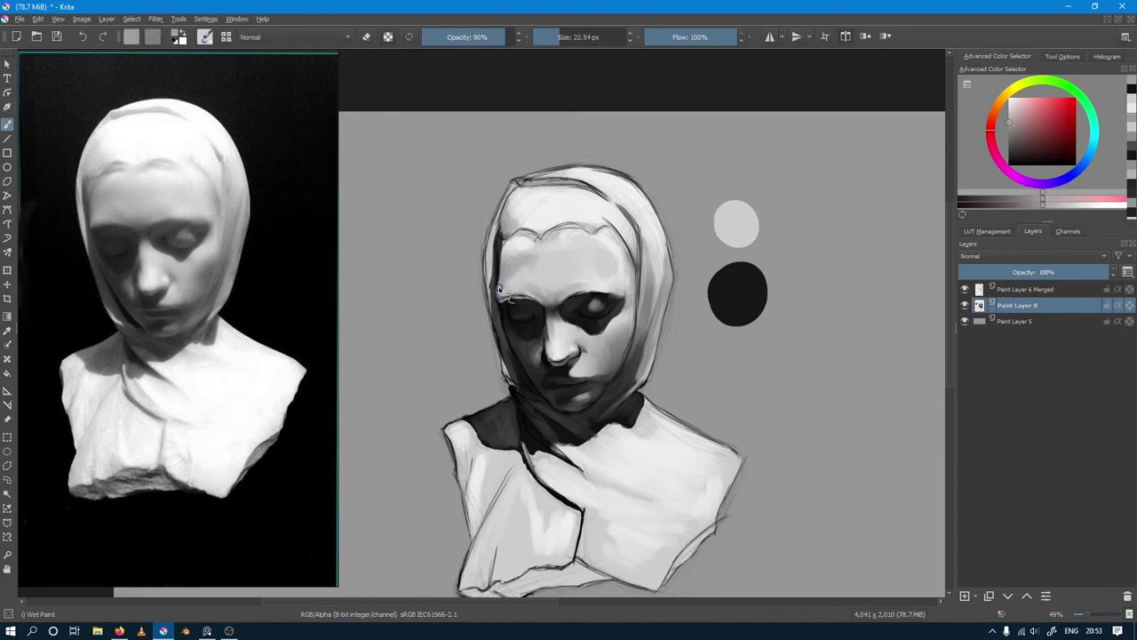
left_click(501, 292, "ctrl")
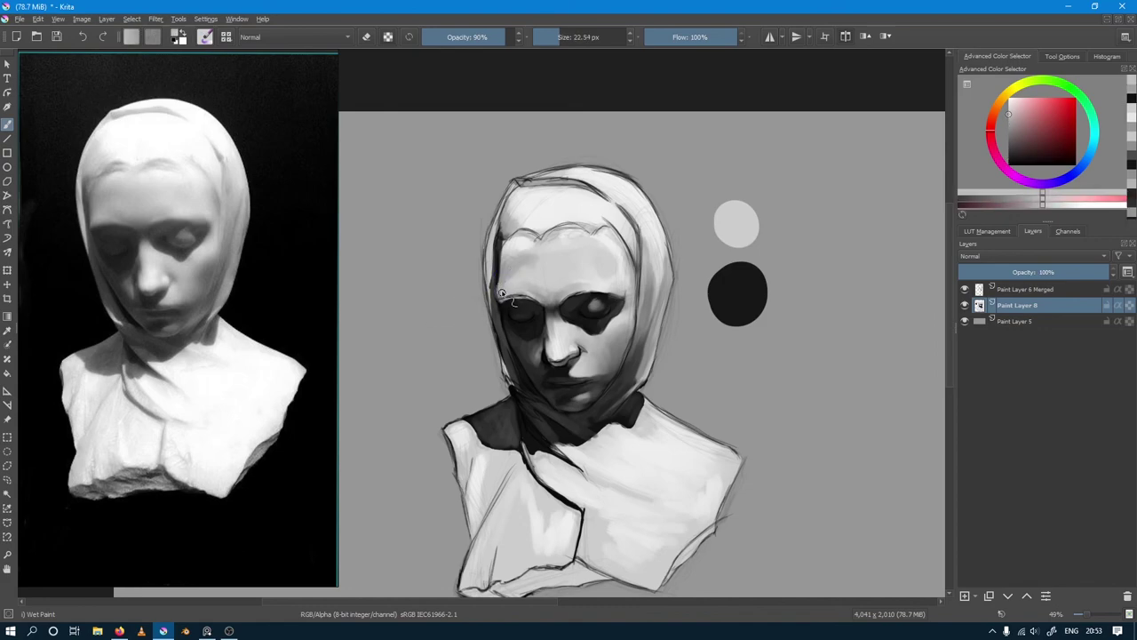
left_click(502, 285, "ctrl")
key("bracketright")
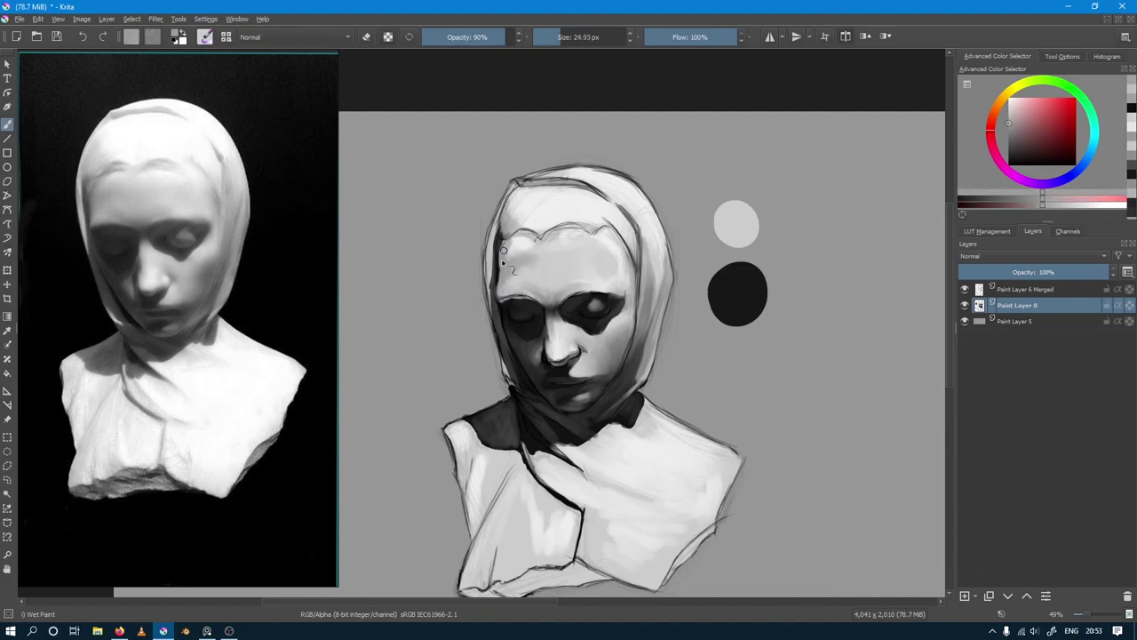
left_click(503, 258, "ctrl")
left_click(518, 251, "ctrl")
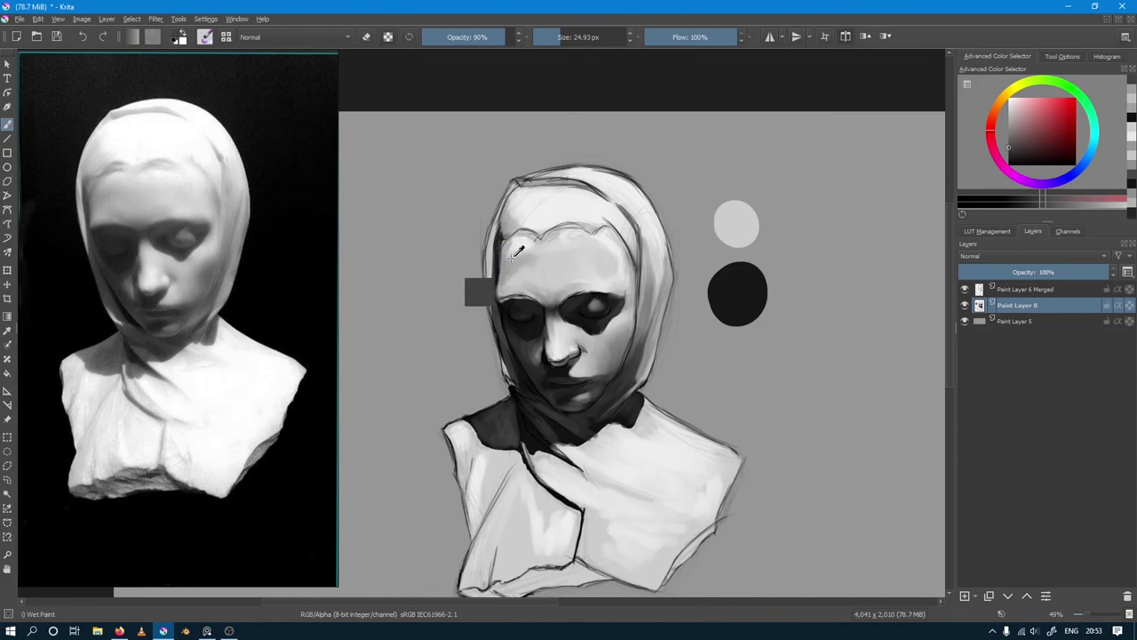
left_click(540, 259, "ctrl")
Step: Paint a light tone across the forehead with a 40 px brush and raise opacity to 100%
key("bracketright")
key("bracketright")
key("bracketright")
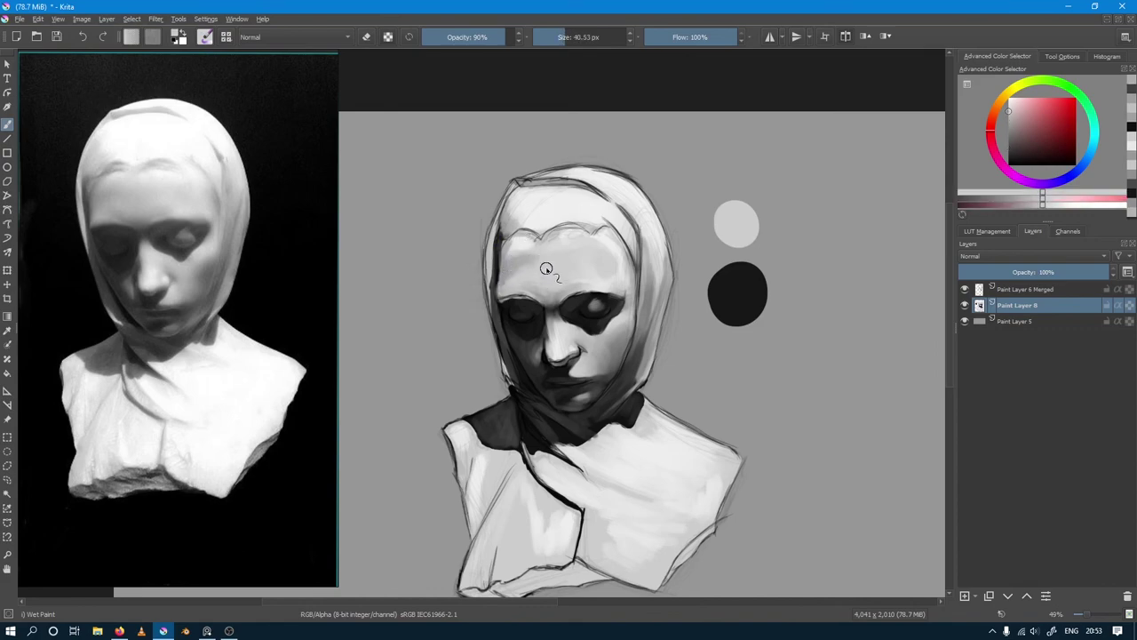
left_click(512, 263, "ctrl")
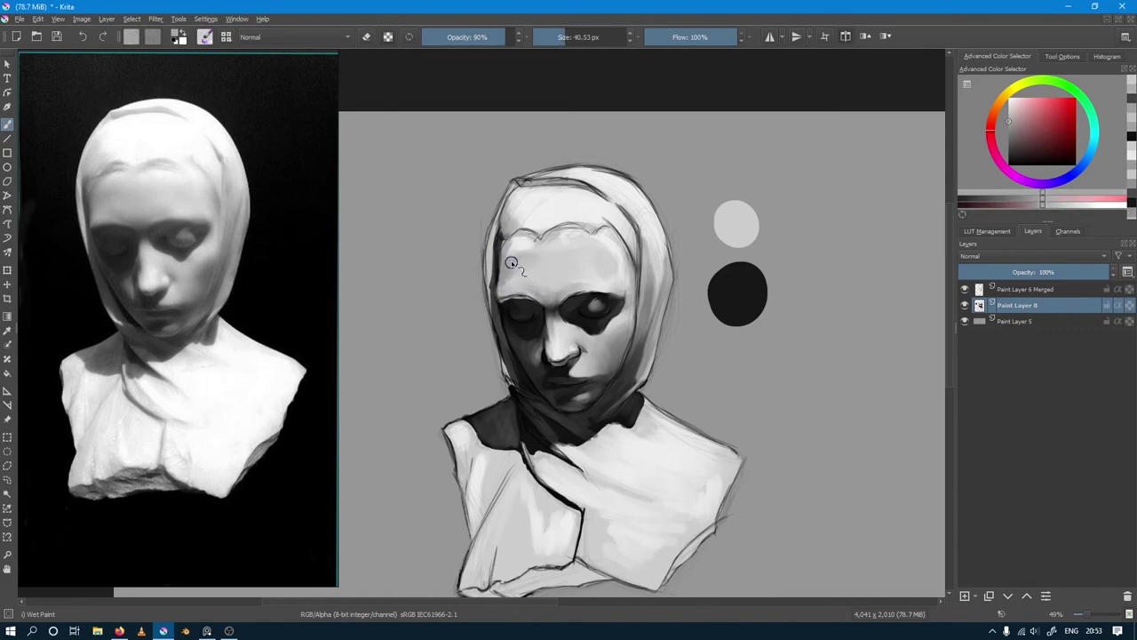
left_click_drag(512, 263, 513, 261)
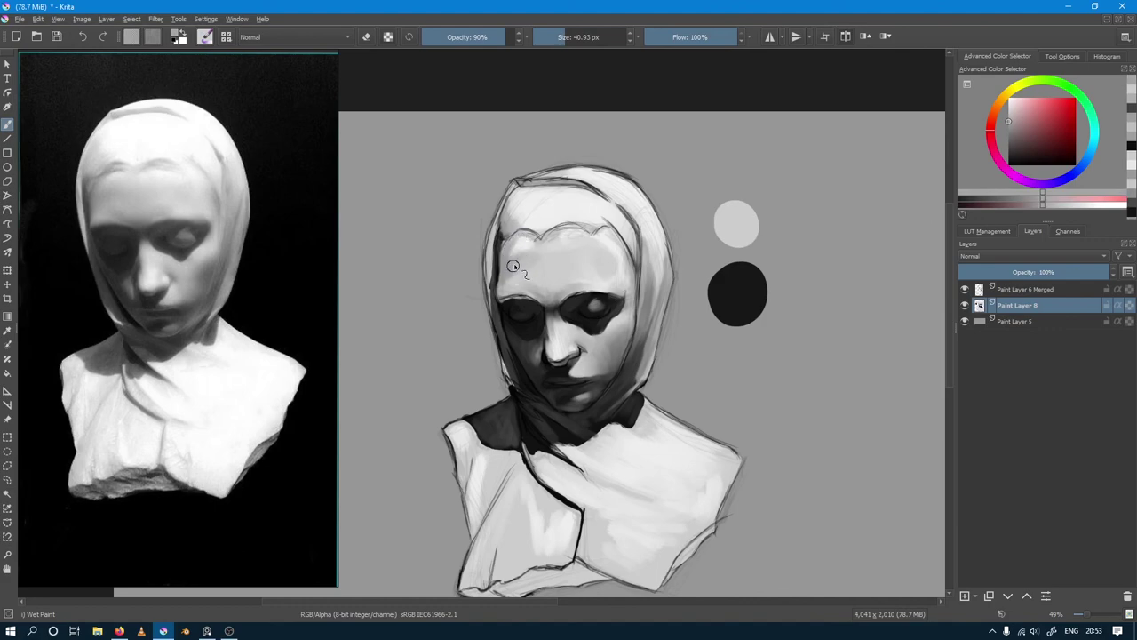
left_click(512, 260, "ctrl")
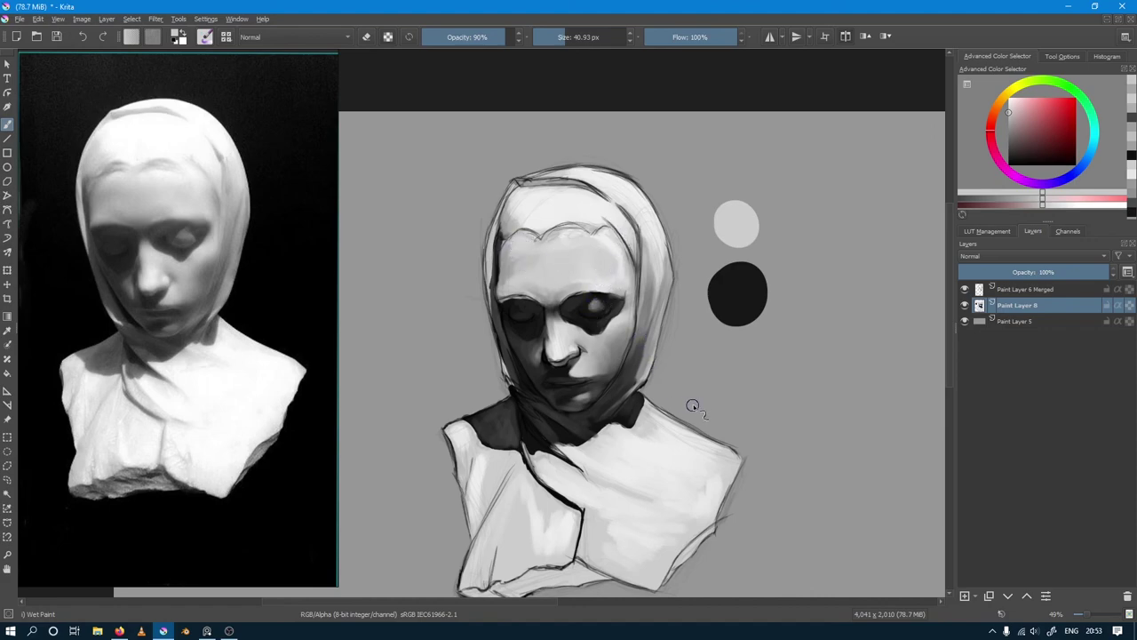
left_click(608, 244, "ctrl")
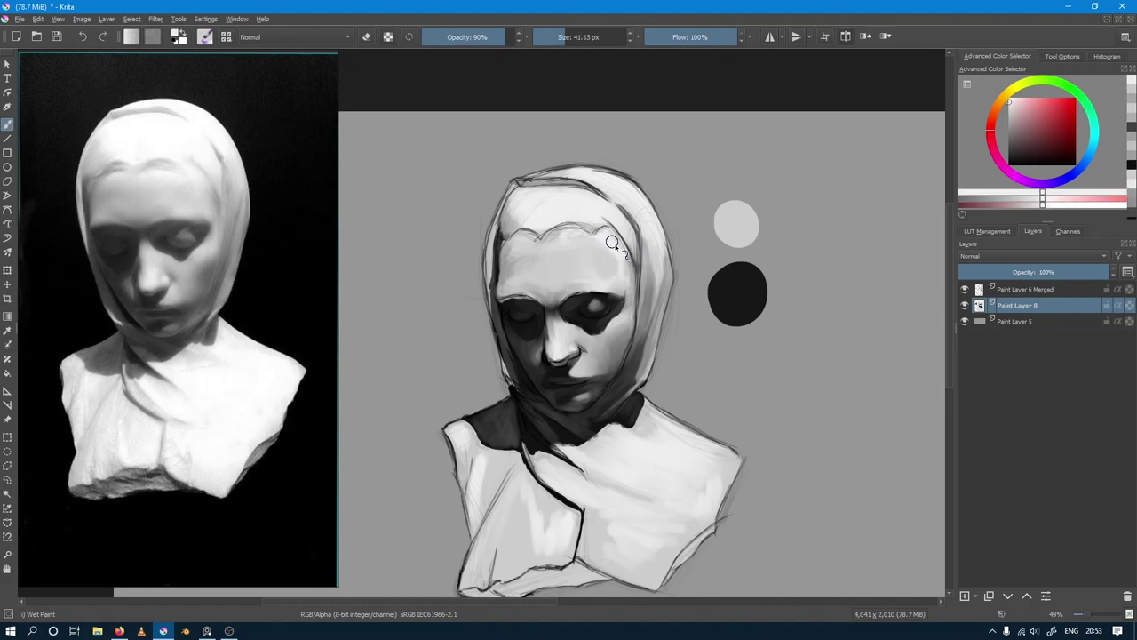
key("o")
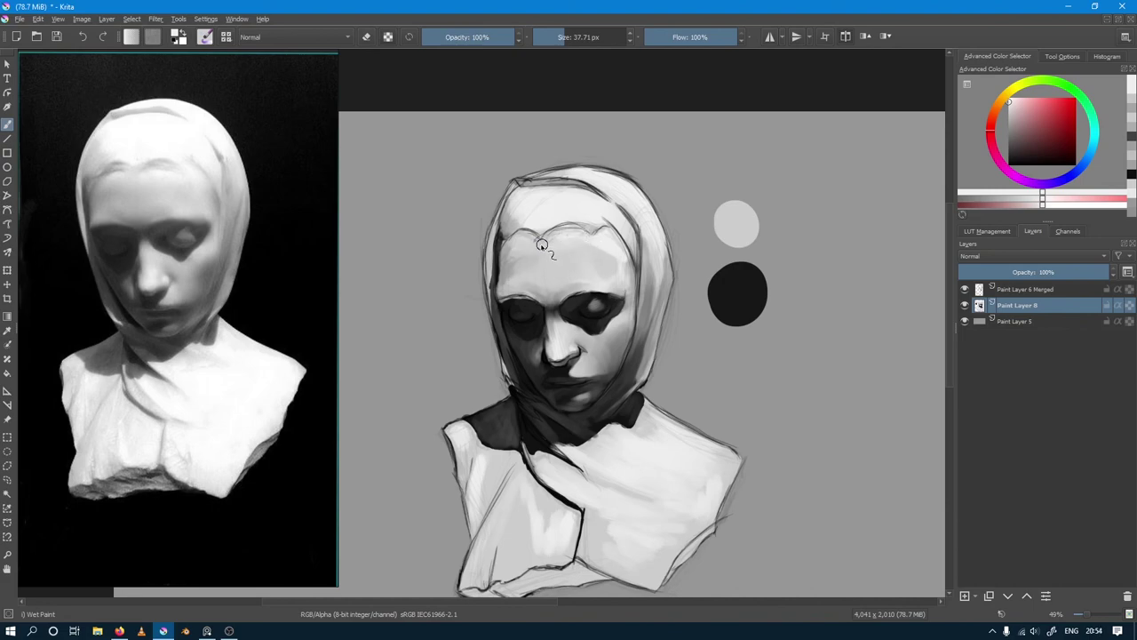
Step: Shrink the brush to about 28 px and refine the hood edge over the forehead with alternating light and dark greys
key("bracketleft")
key("bracketleft")
left_click(507, 238, "ctrl")
key("bracketleft")
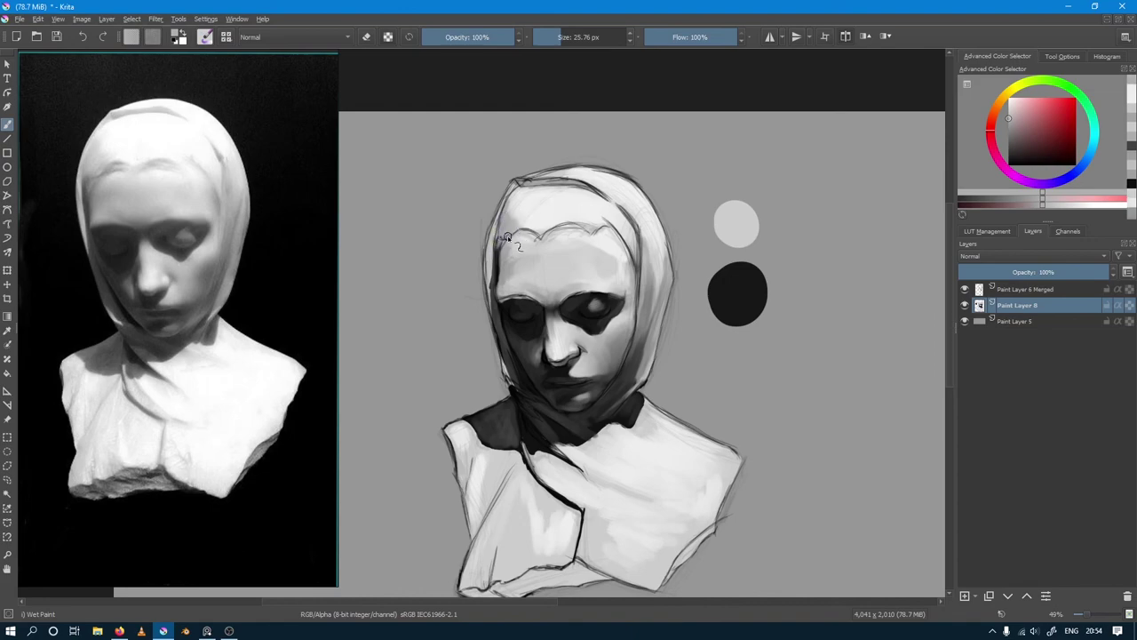
left_click(512, 222, "ctrl")
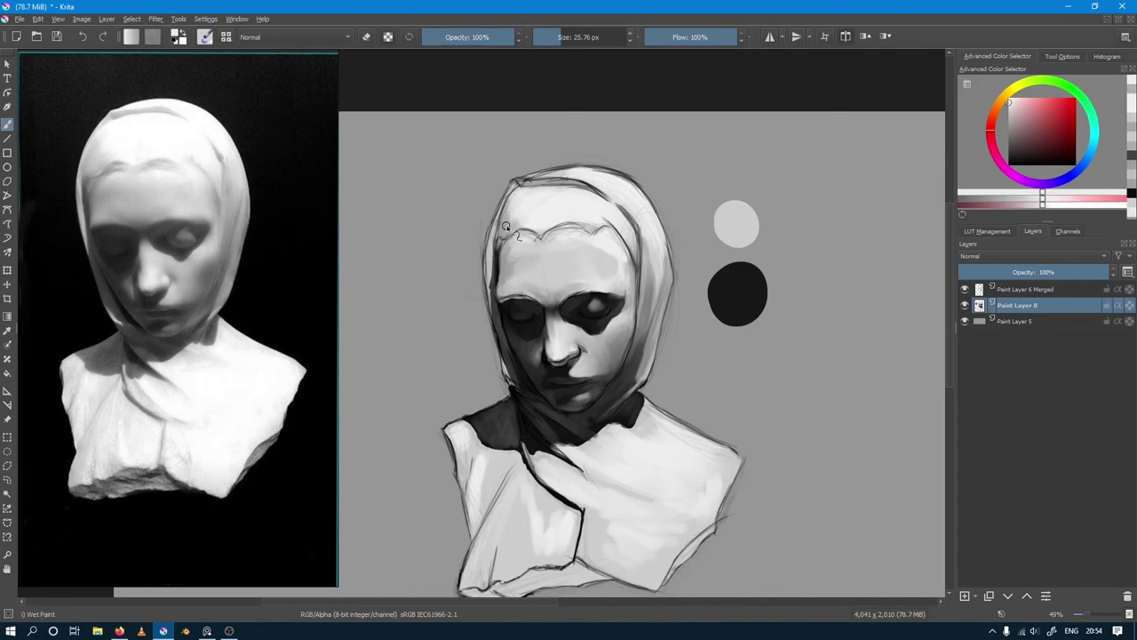
left_click(512, 221, "ctrl")
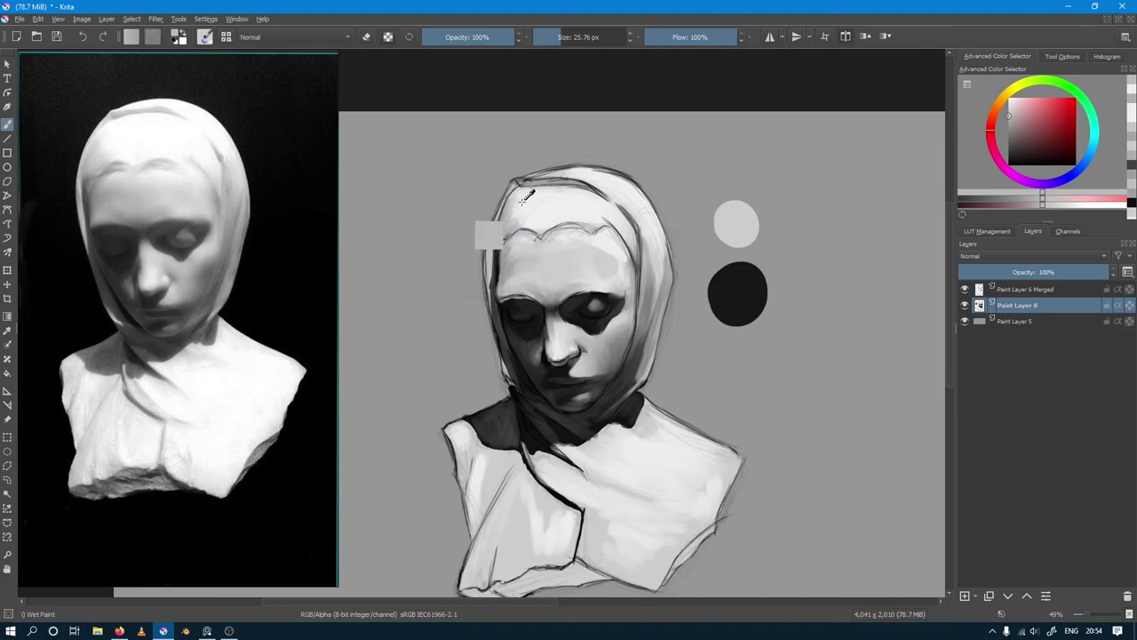
left_click(522, 195, "ctrl")
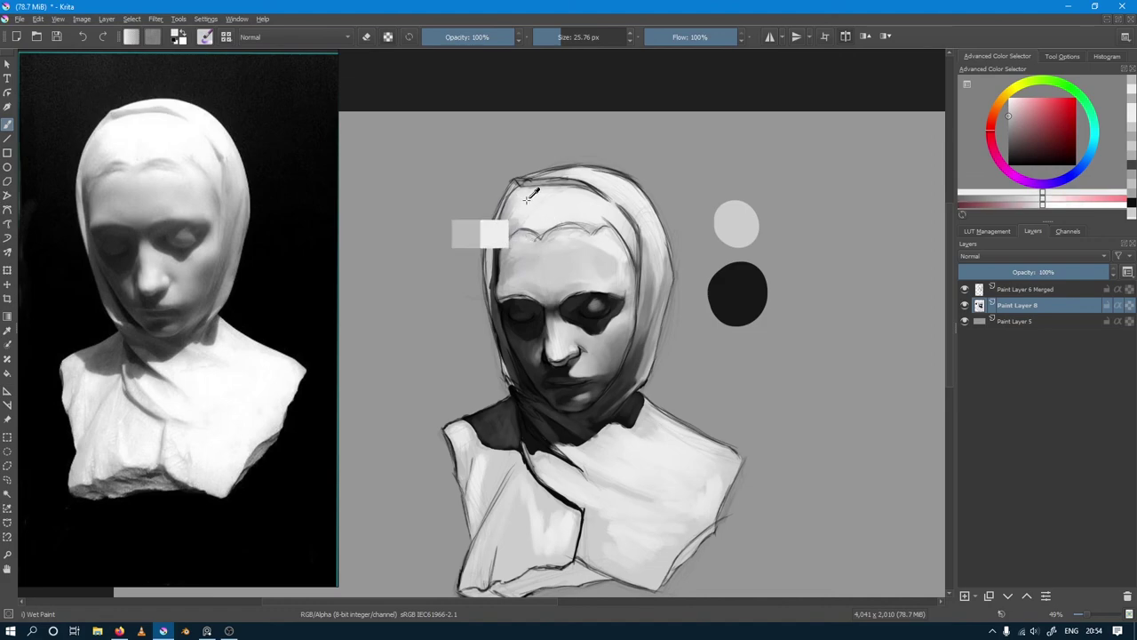
left_click(507, 246, "ctrl")
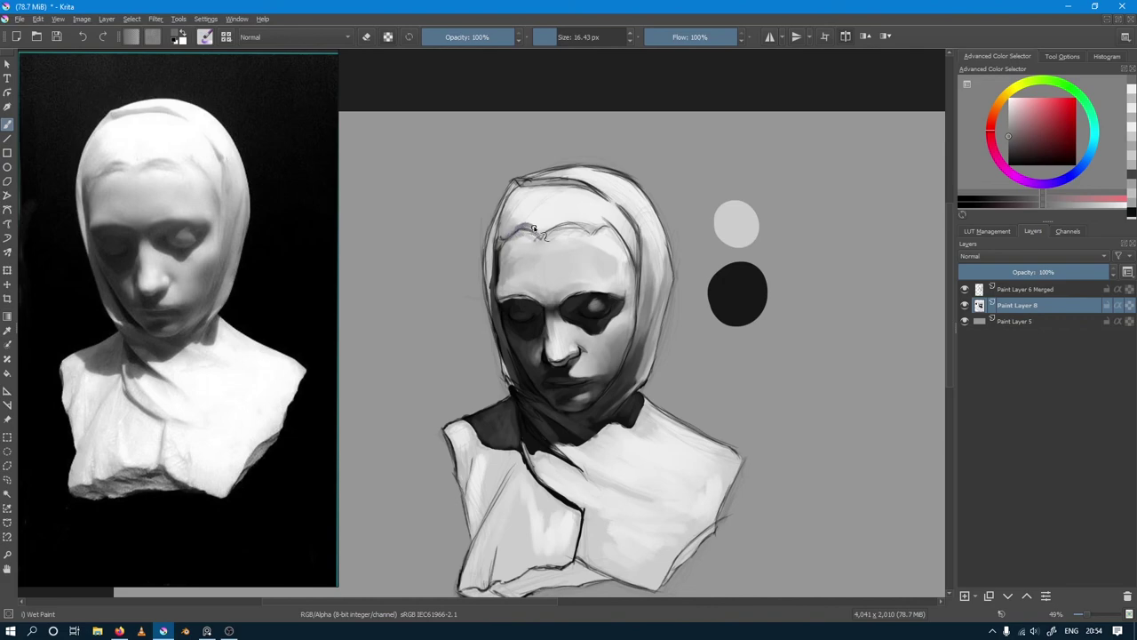
left_click(534, 228, "ctrl")
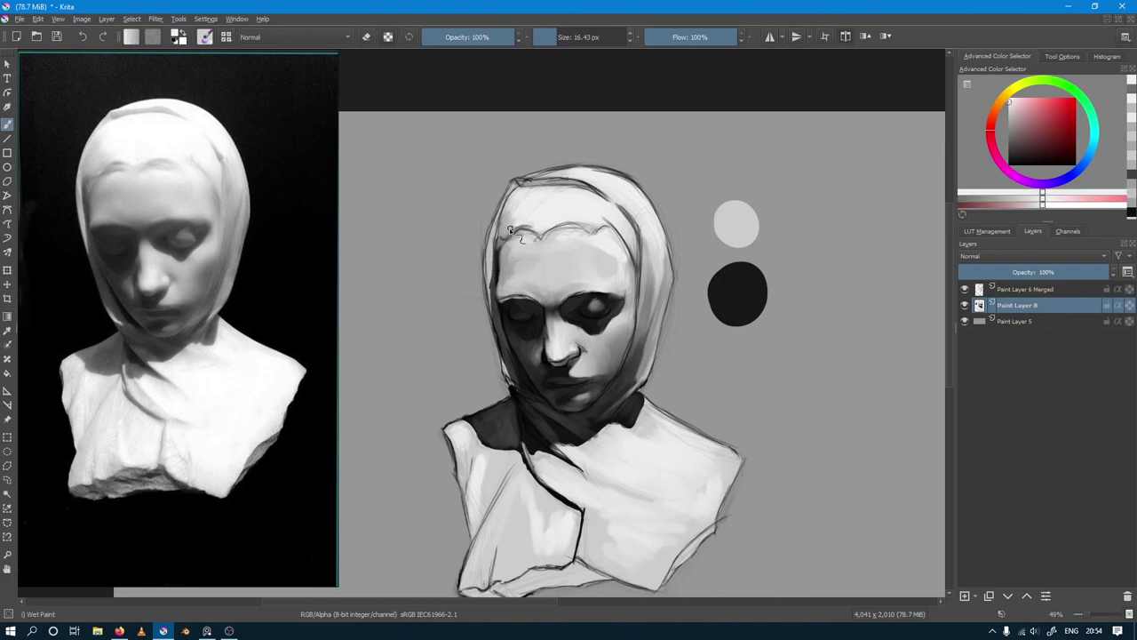
left_click(523, 223, "ctrl")
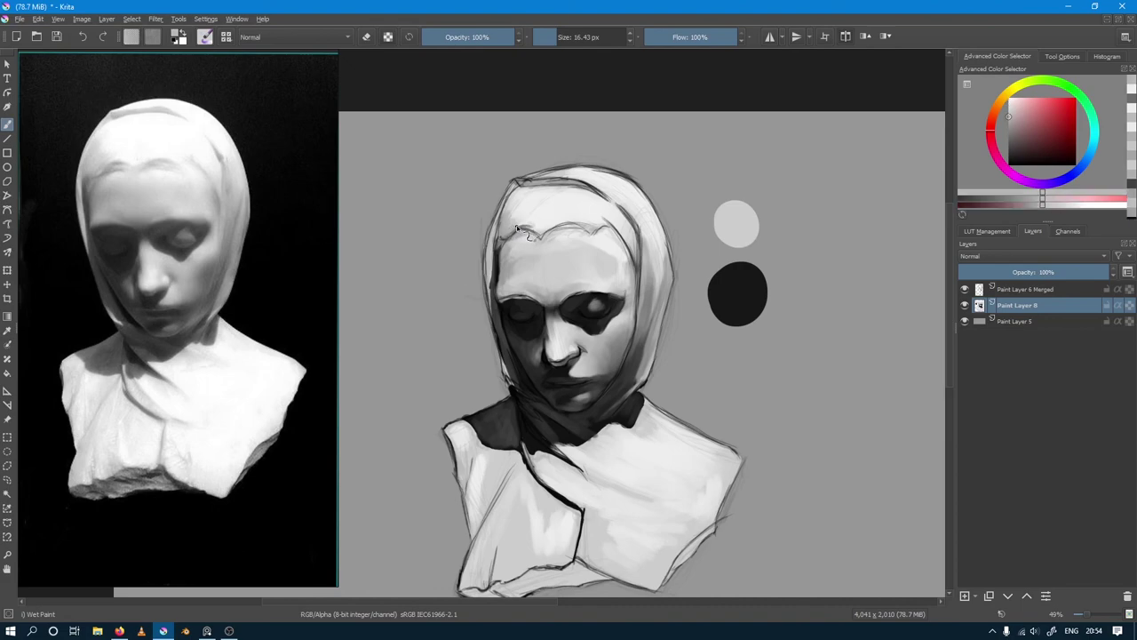
left_click(513, 237, "ctrl")
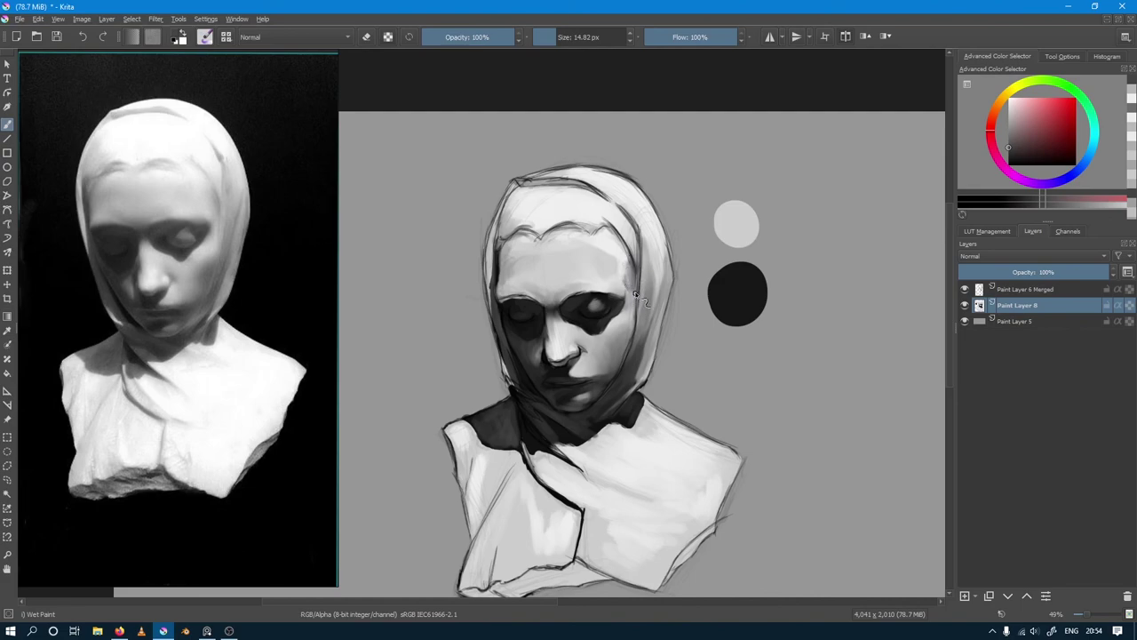
Step: Adjust brush opacity and size between about 22 and 35 px and paint into the eye socket
key("o")
key("o")
key("o")
key("o")
key("o")
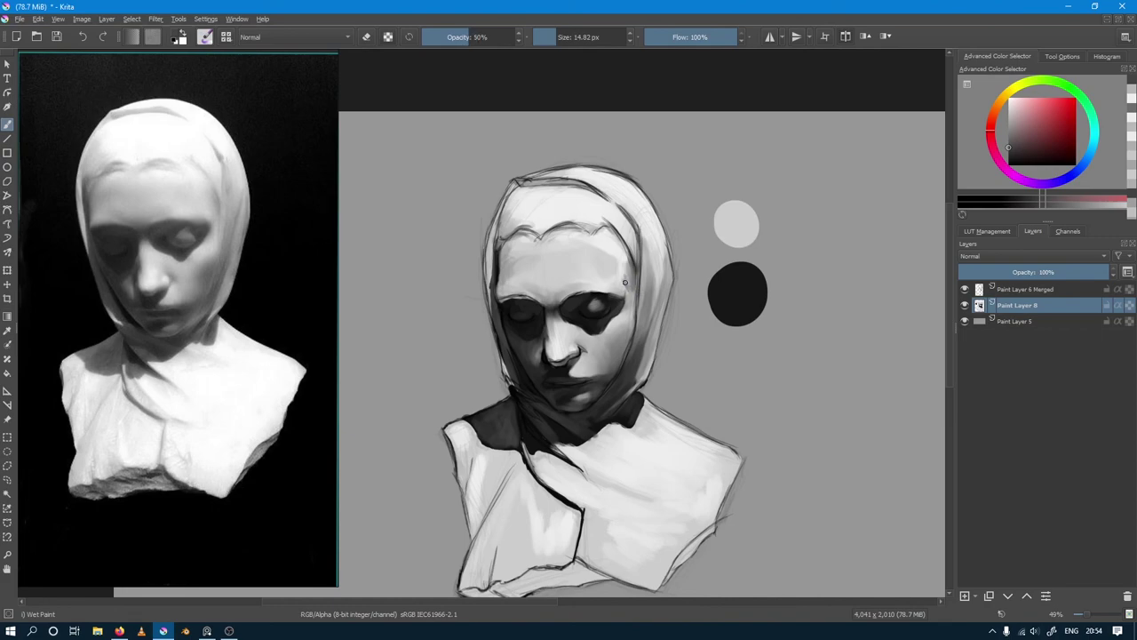
key("bracketright")
key("i")
key("bracketleft")
key("bracketright")
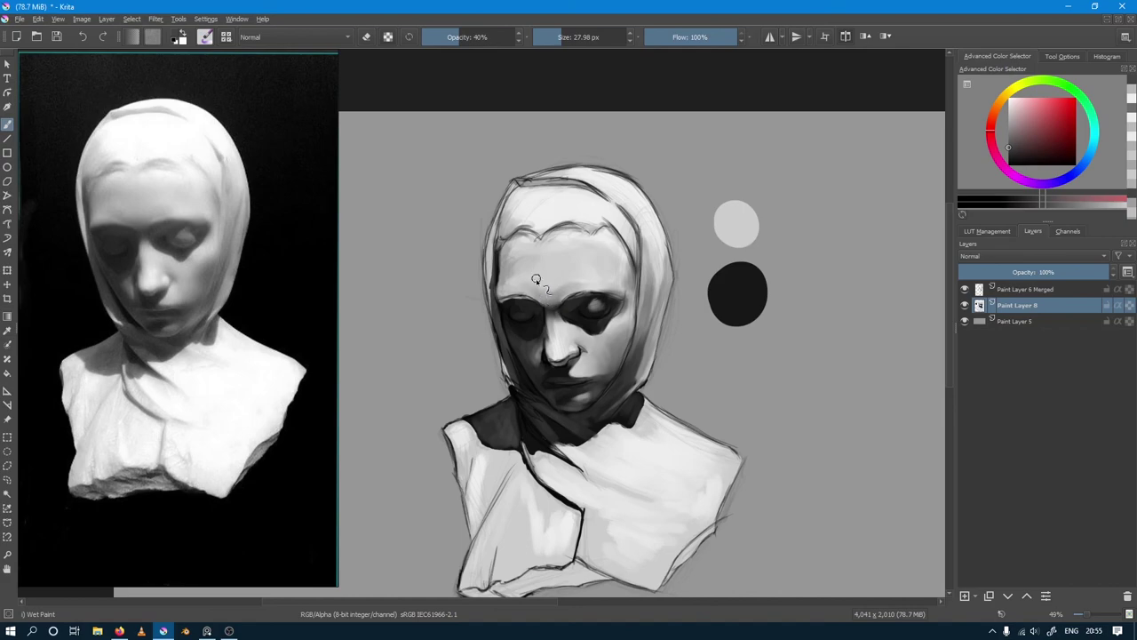
key("bracketright")
key("bracketright")
key("bracketleft")
left_click_drag(503, 283, 503, 304)
Step: At 80% opacity, darken the shadow under the nose, then hide the Paint Layer 6 Merged sketch layer
key("o")
key("o")
key("o")
key("o")
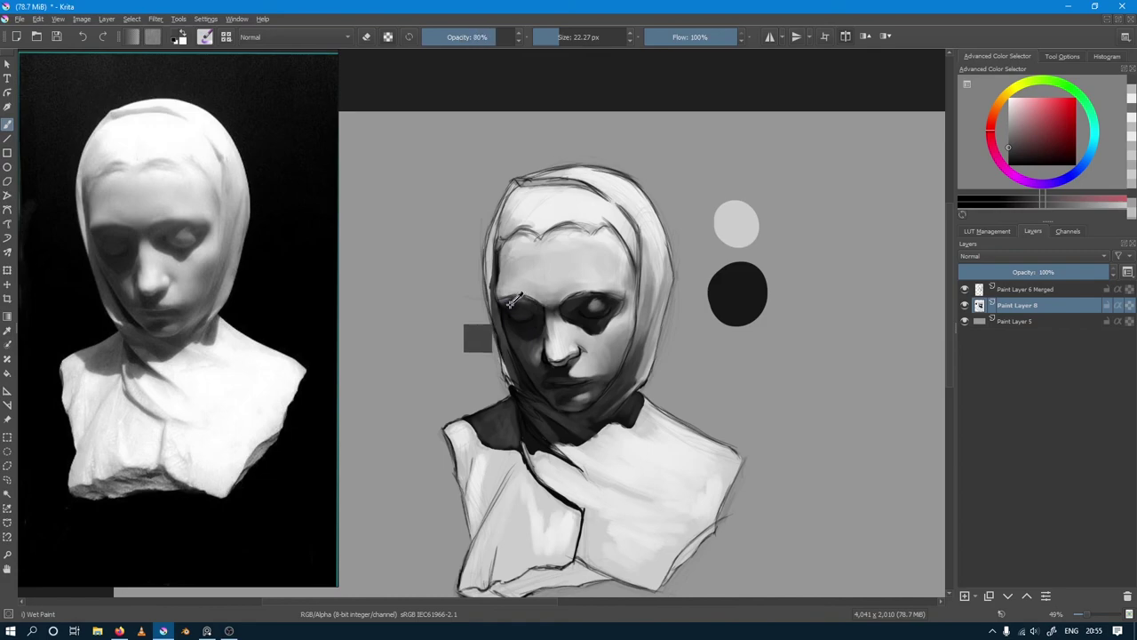
left_click(508, 305, "ctrl")
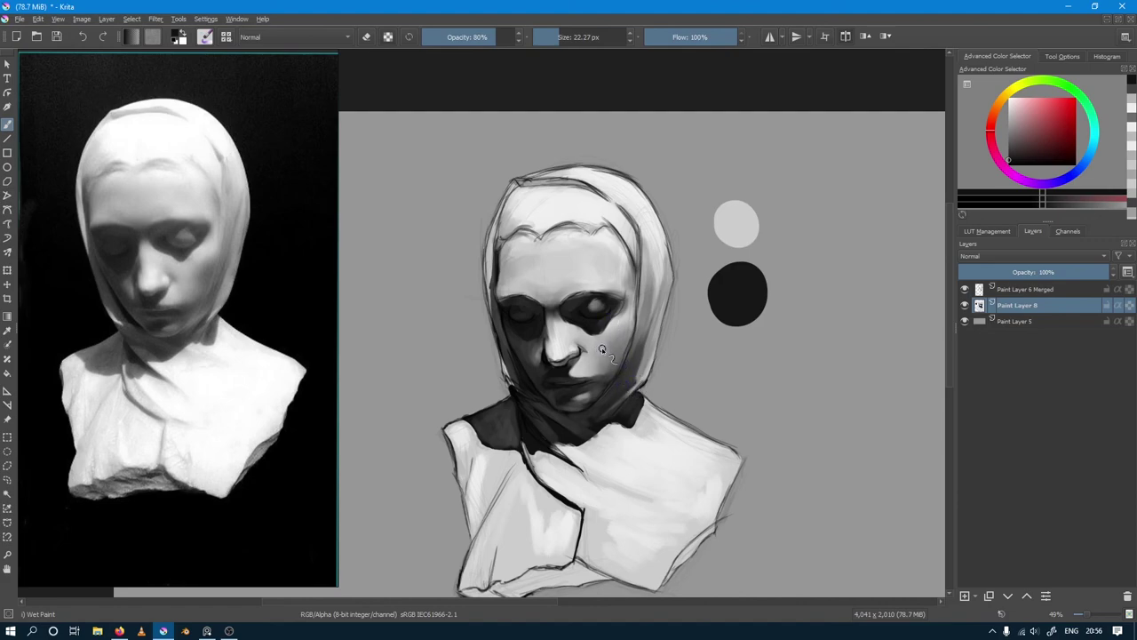
left_click_drag(552, 355, 562, 366)
left_click(965, 289)
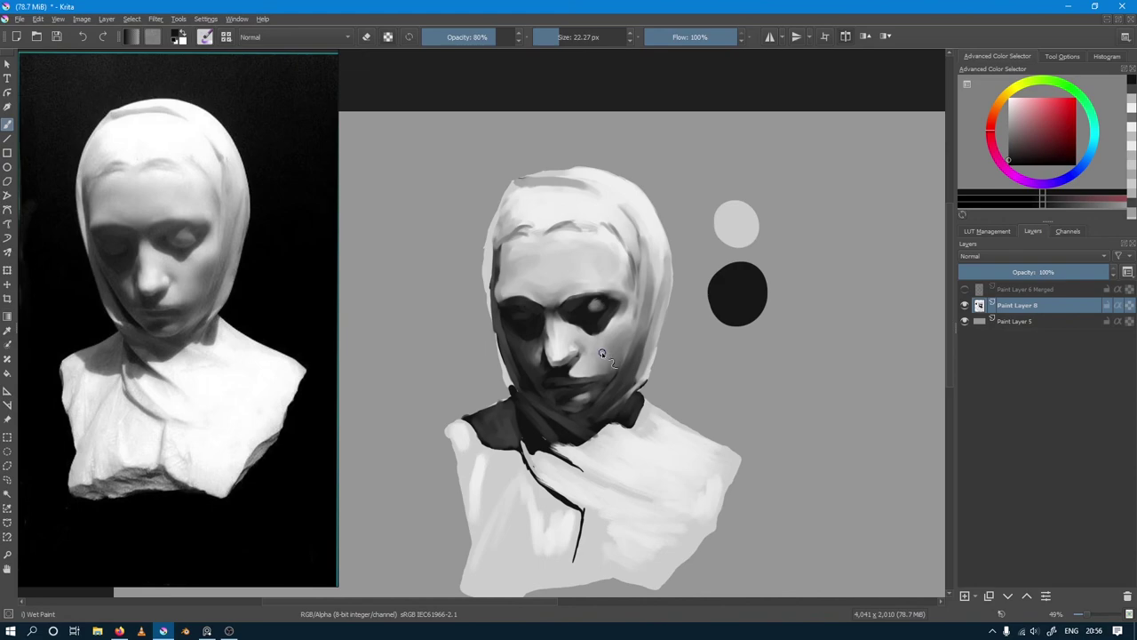
Step: Check against the line sketch layer, then darken the left temple where the face meets the hood
left_click(965, 291)
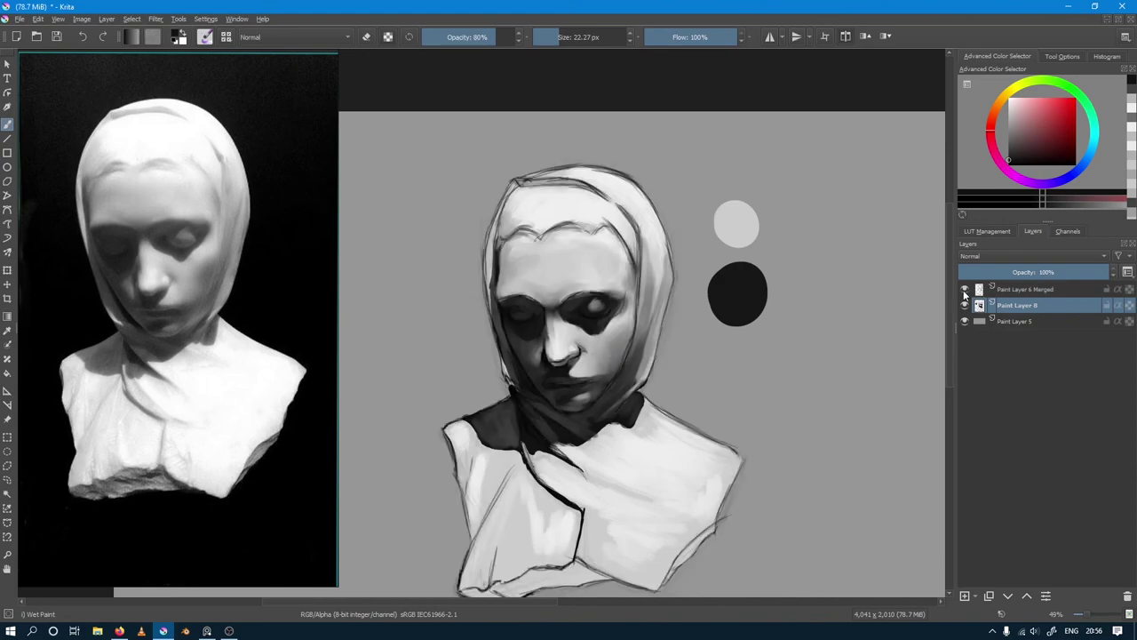
left_click(965, 290)
left_click(964, 291)
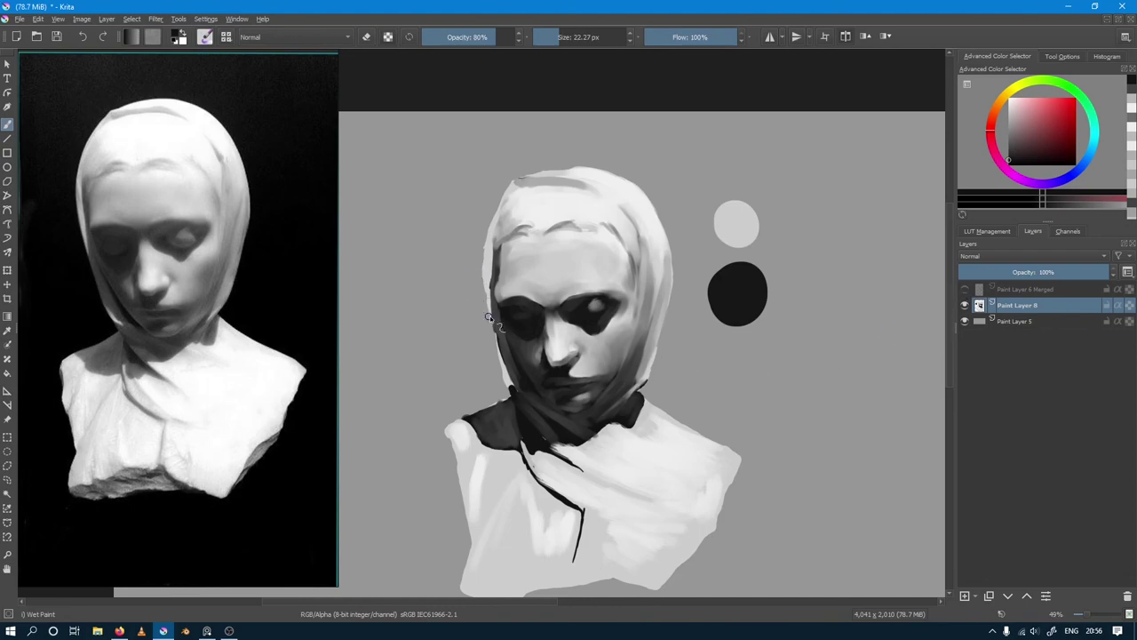
left_click_drag(500, 249, 497, 280)
key("F6")
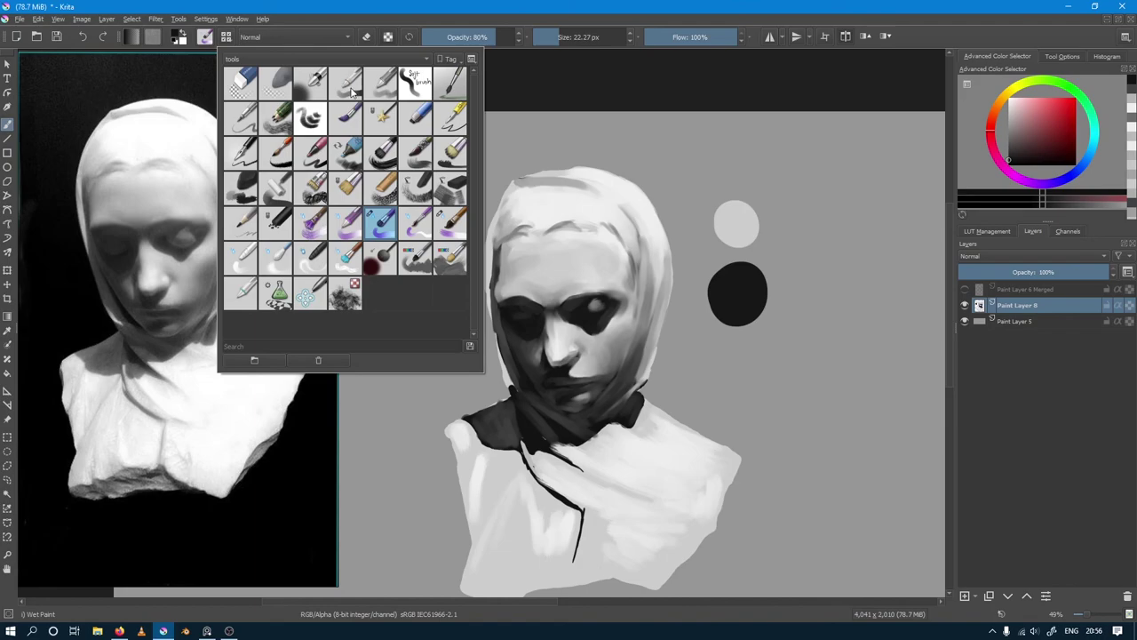
Step: Soften the hood's left edge with a ~36 px Eraser Soft, then return to Wet Paint
left_click(276, 89)
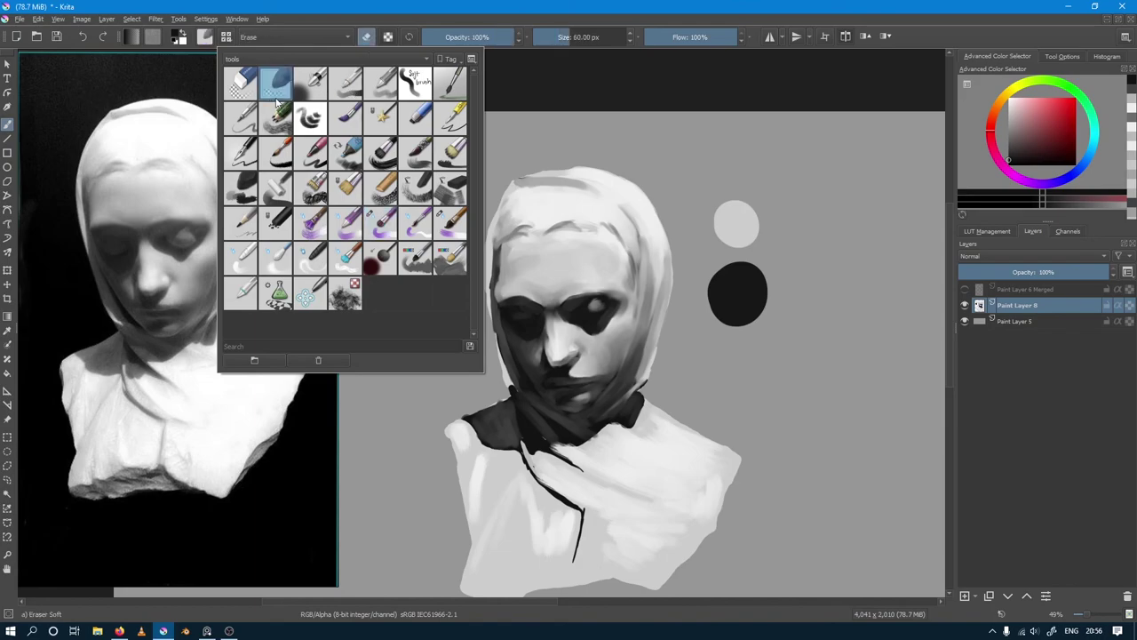
left_click(513, 299)
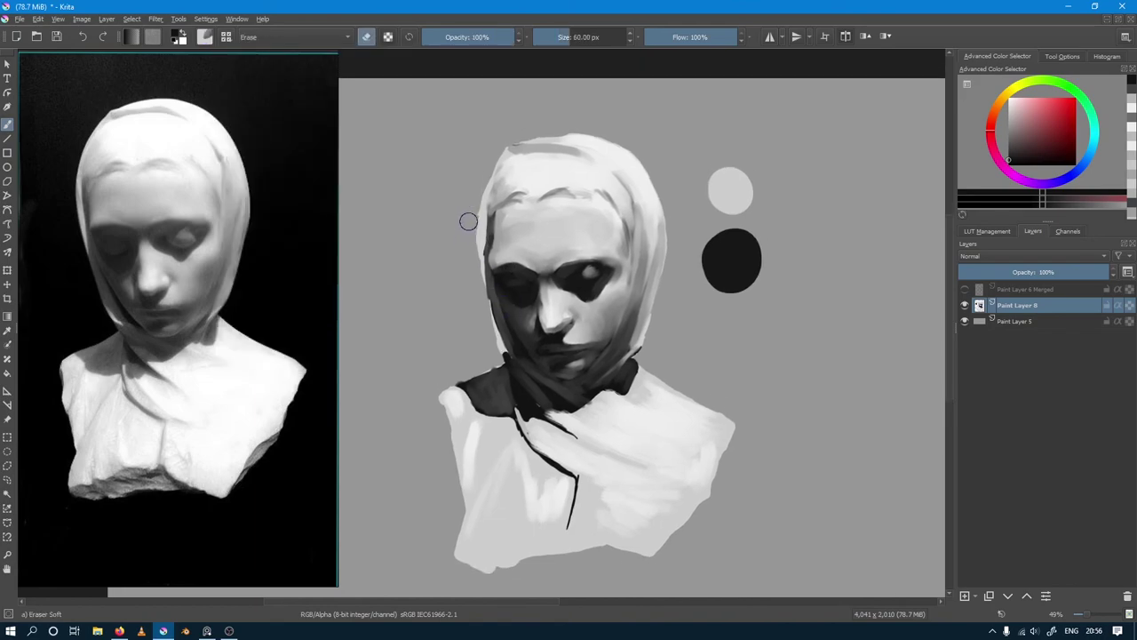
left_click_drag(468, 222, 507, 146)
left_click_drag(493, 333, 504, 350)
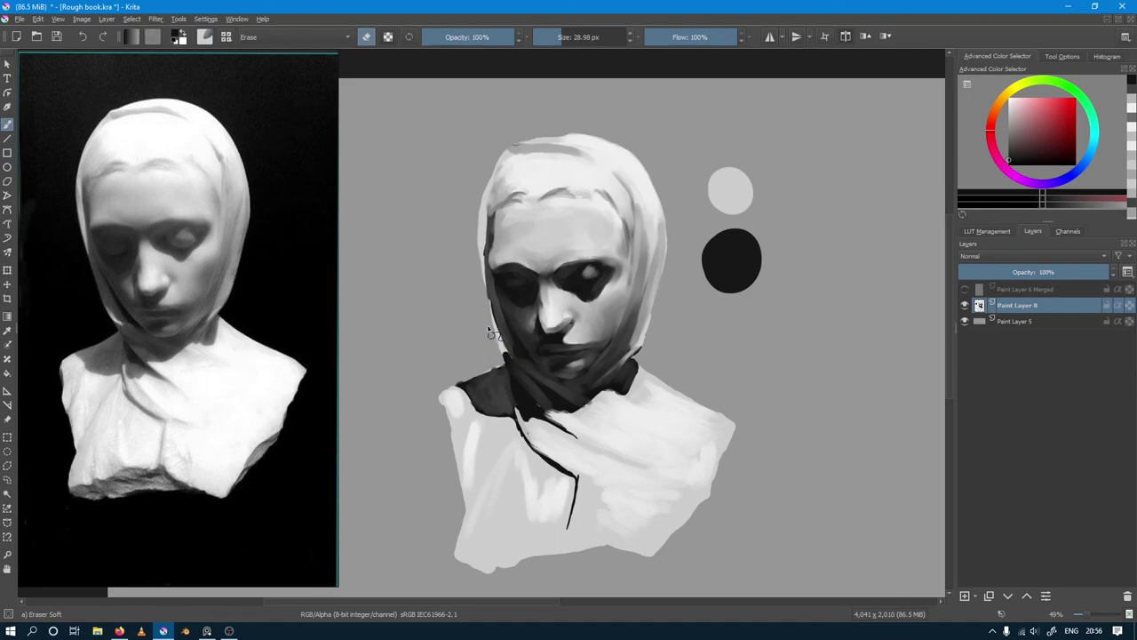
key("slash")
left_click(501, 316, "ctrl")
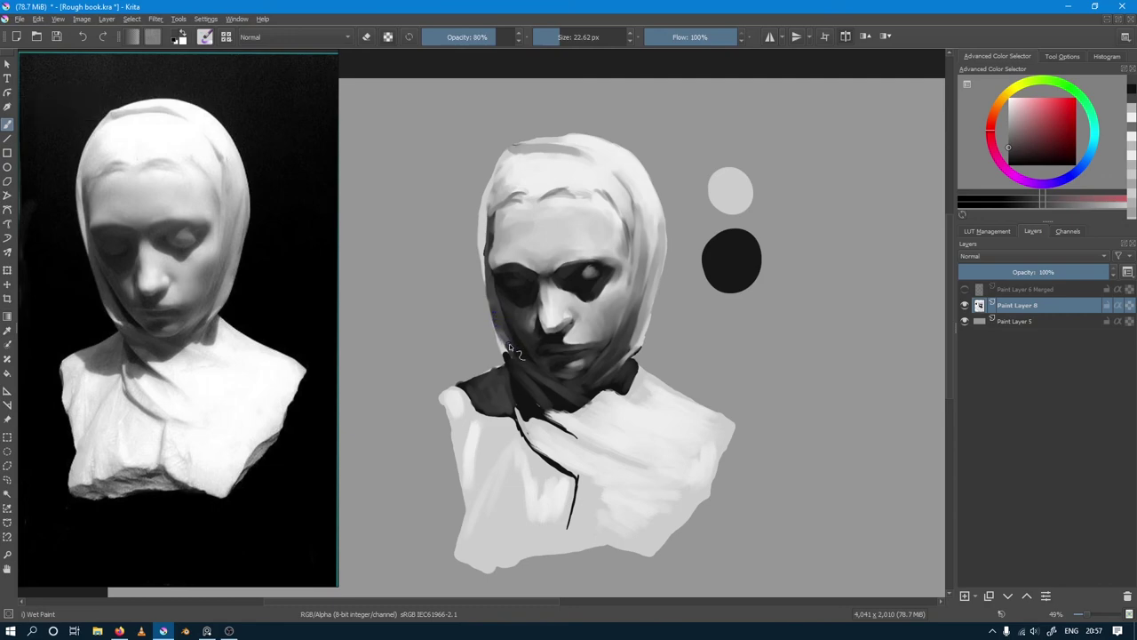
Step: Sample hood greys, shrink the brush to about 10 px, and paint a light stroke along the hood's top
left_click(484, 242, "ctrl")
key("bracketleft")
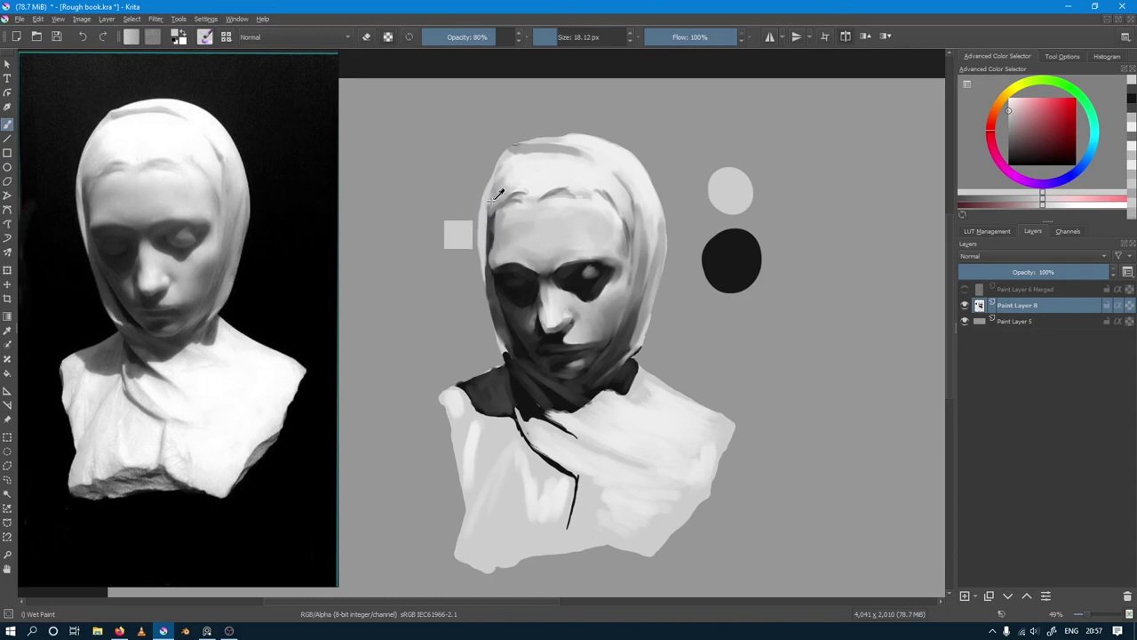
left_click(488, 205, "ctrl")
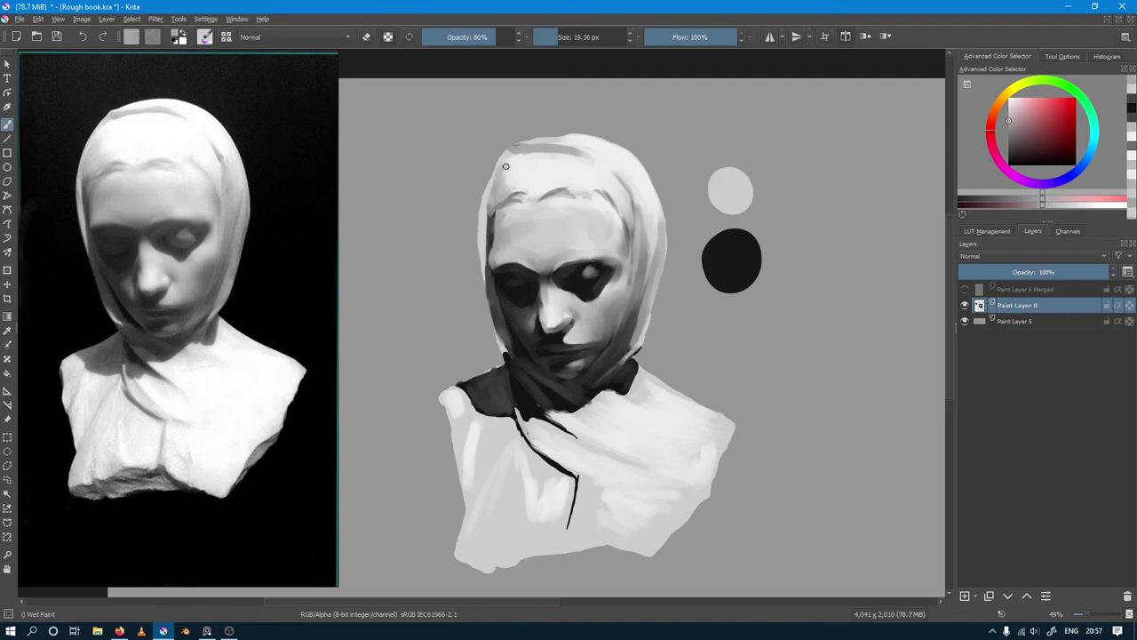
key("bracketleft")
left_click(502, 170, "ctrl")
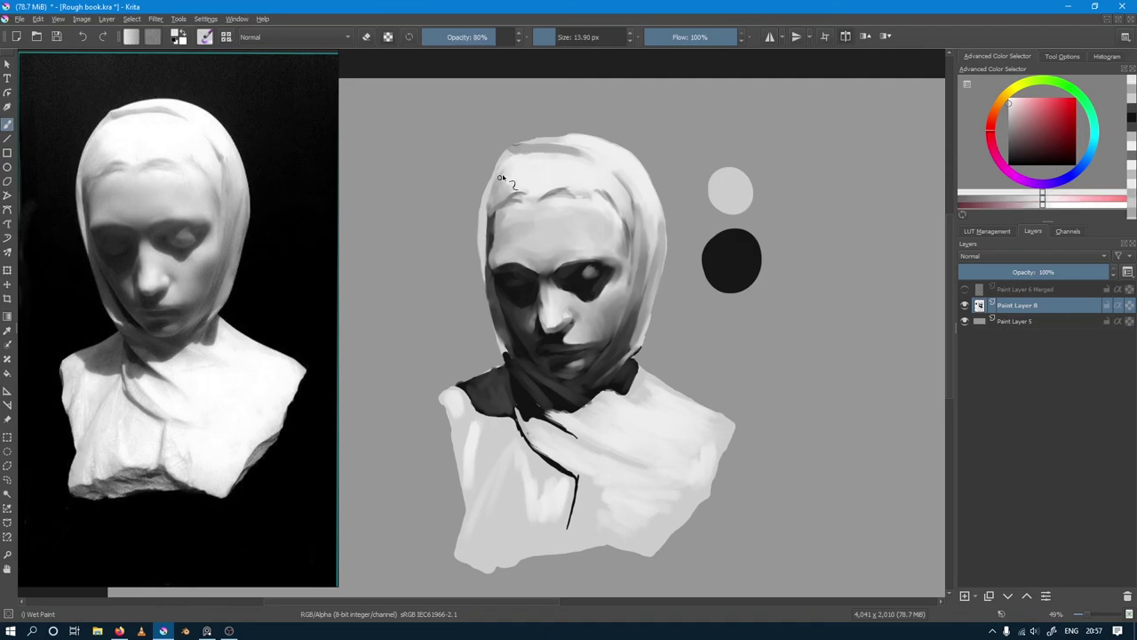
key("bracketleft")
left_click(492, 204, "ctrl")
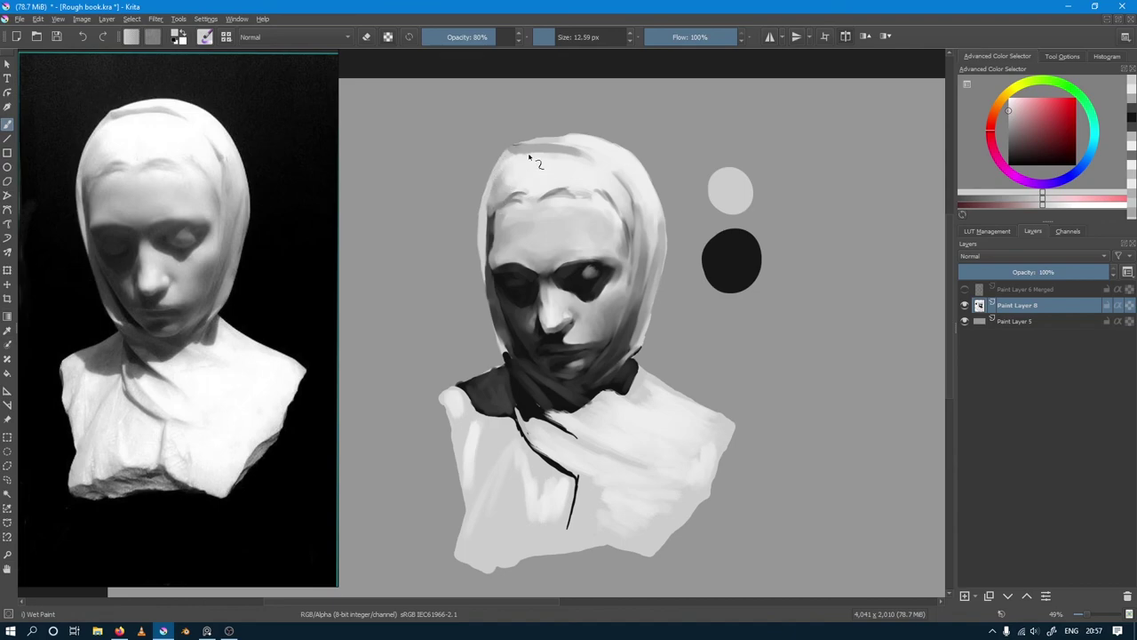
left_click(494, 182, "ctrl")
key("bracketleft")
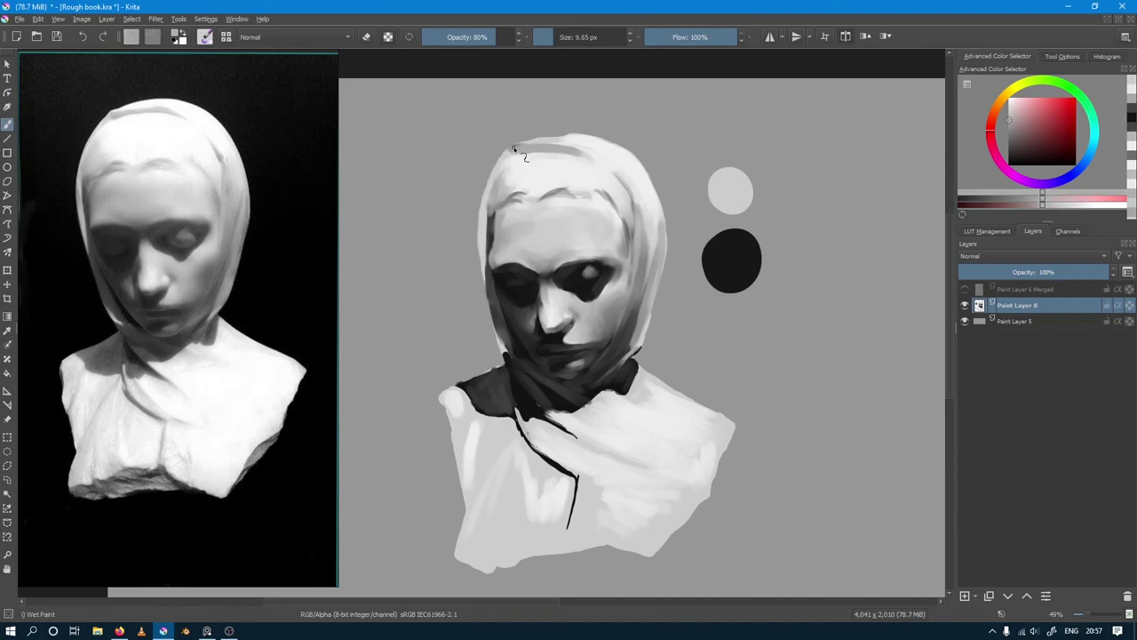
left_click_drag(514, 149, 533, 174)
Step: Resample hood greys, enlarge the brush to about 11 px, and faintly erase near the hood edge
left_click(513, 202, "ctrl")
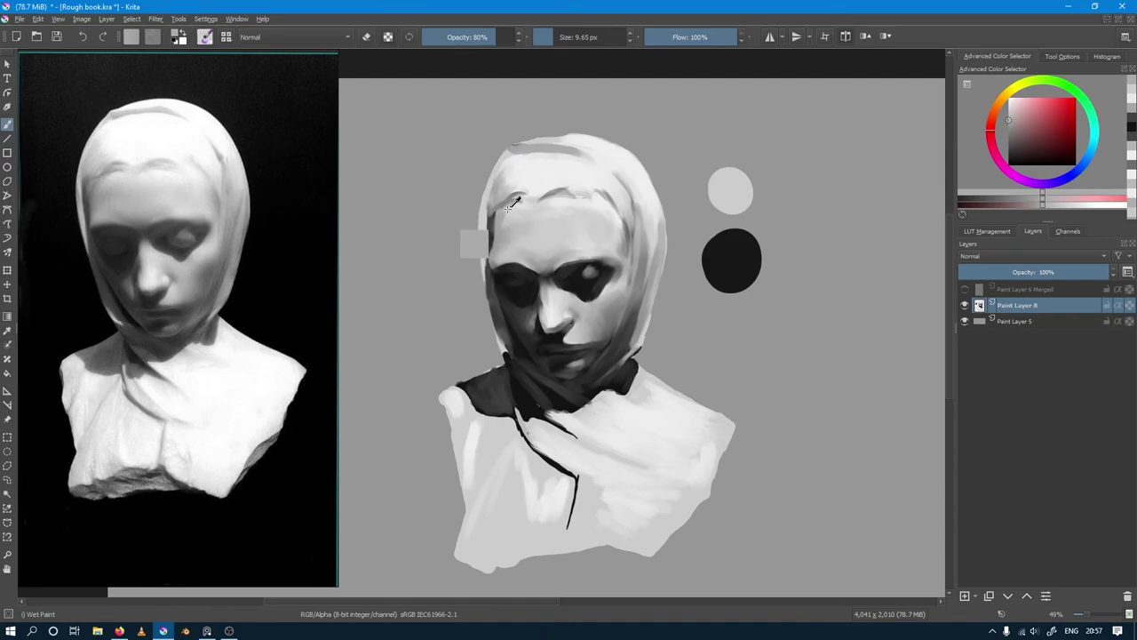
left_click(519, 156, "ctrl")
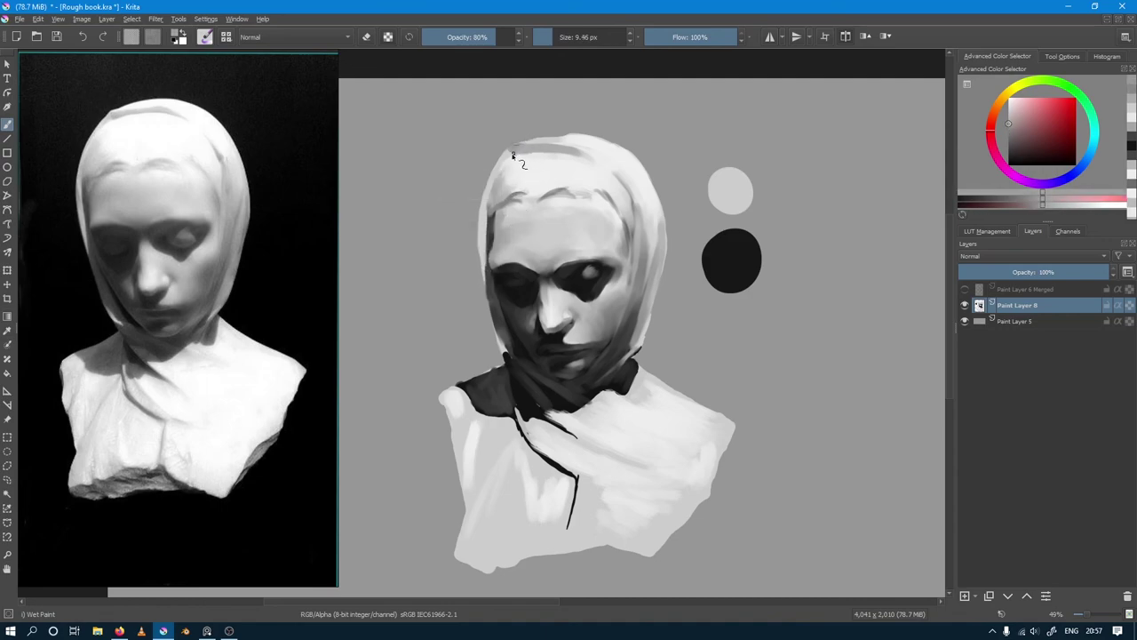
left_click_drag(514, 154, 512, 169)
key("e")
left_click_drag(492, 166, 503, 167)
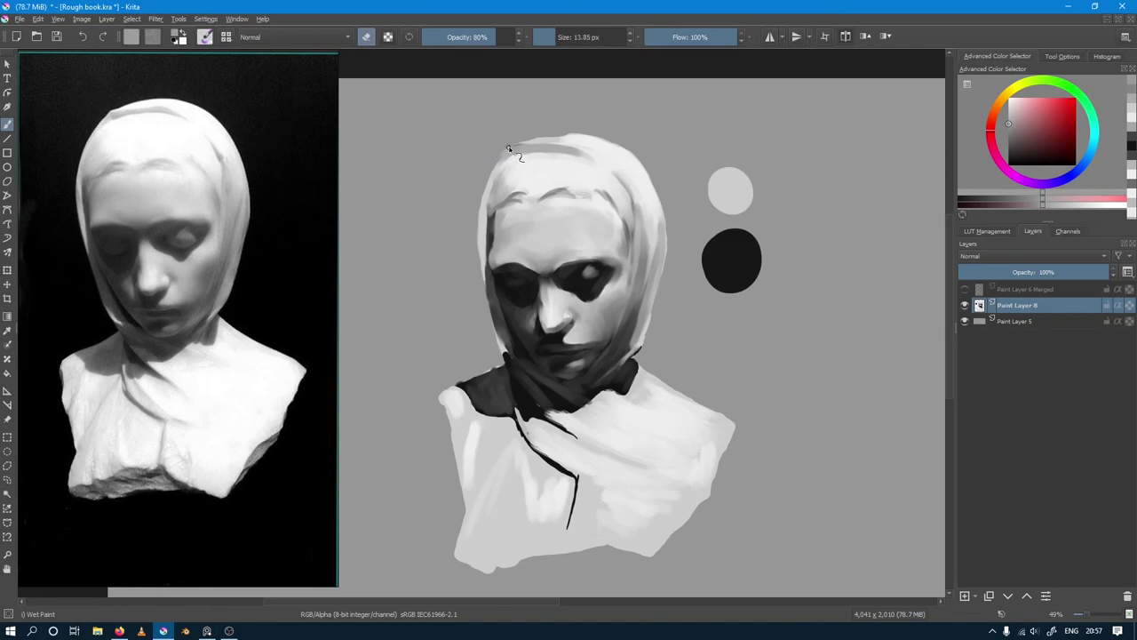
Step: Smooth the hood's left edge with a ~24 px soft eraser, then go back to Wet Paint
key("/")
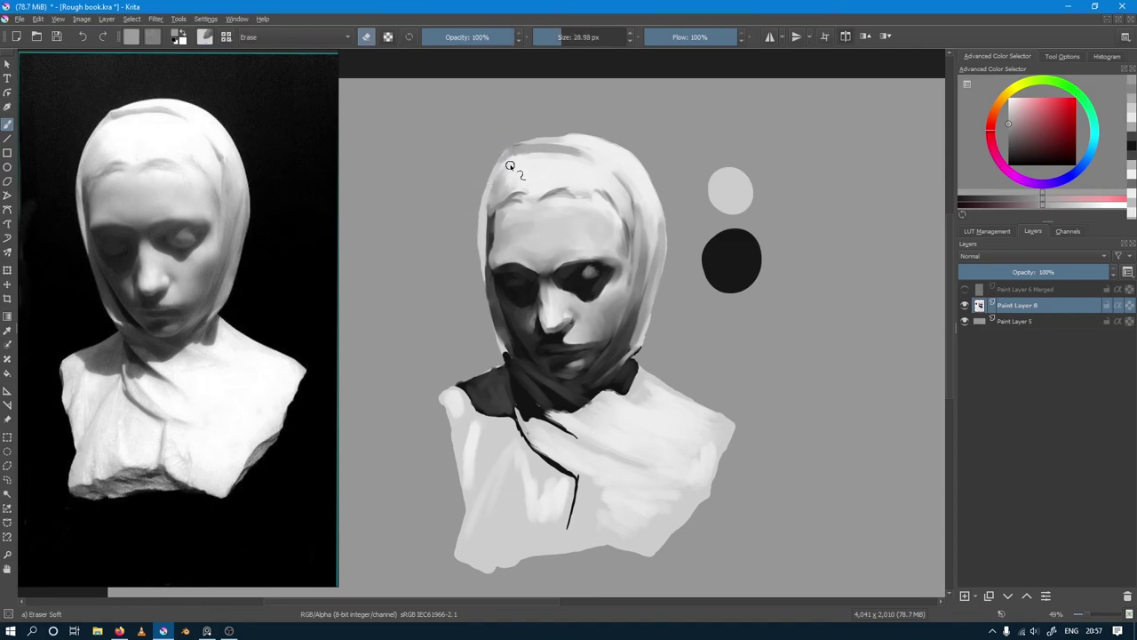
mouse_move(500, 156)
left_mouse_down()
mouse_move(511, 142)
mouse_move(477, 214)
mouse_move(499, 279)
left_mouse_up()
left_click_drag(492, 217, 479, 222)
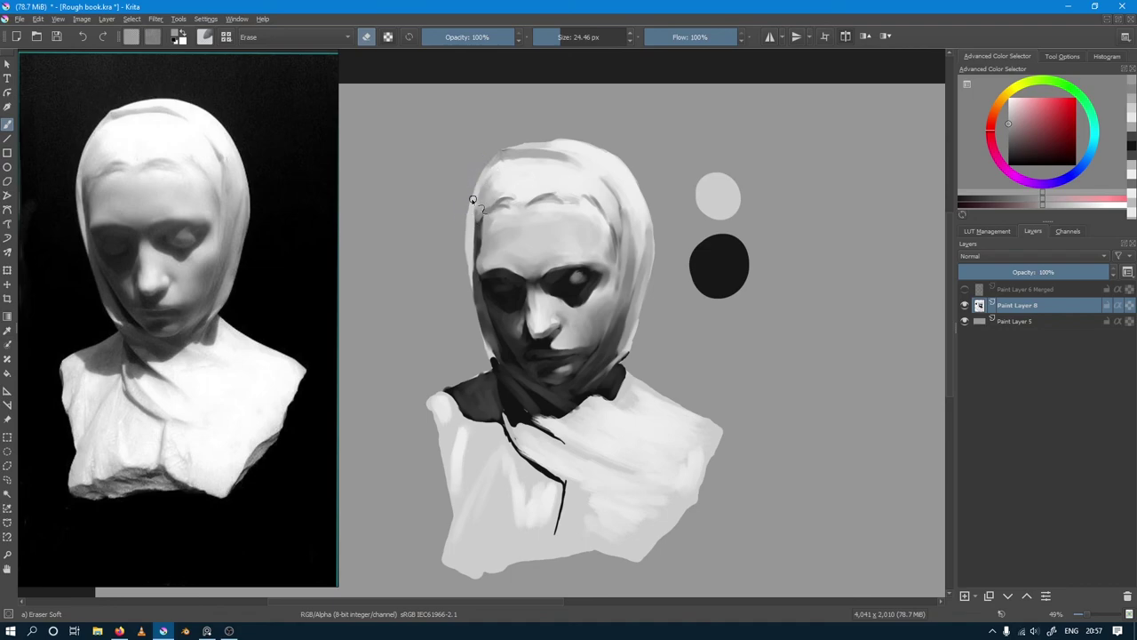
left_click_drag(470, 194, 467, 259)
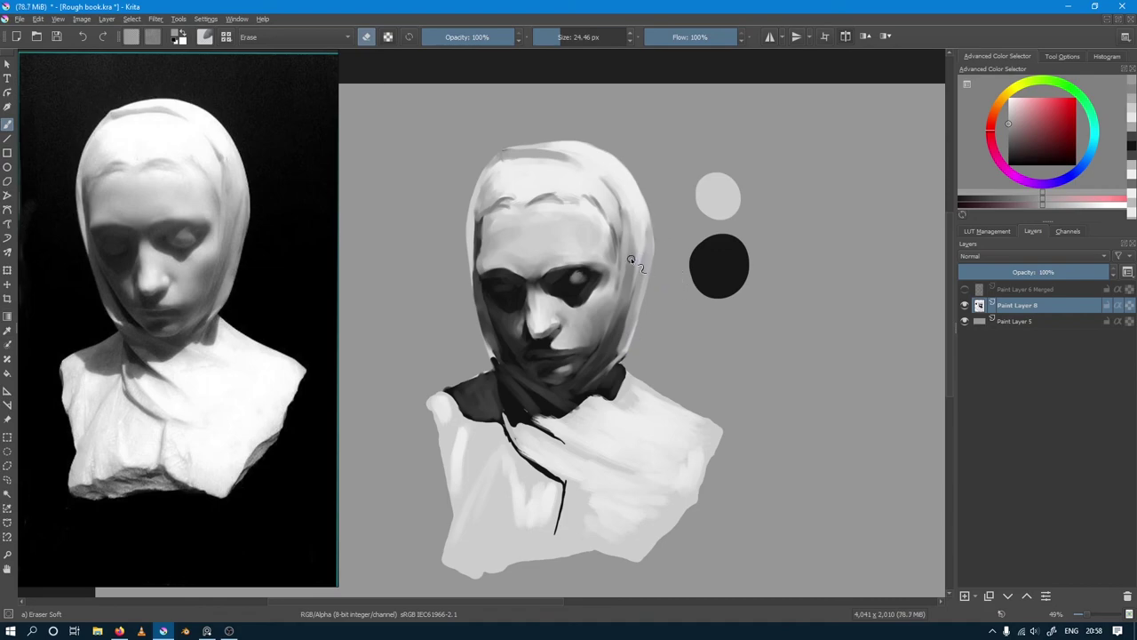
key("slash")
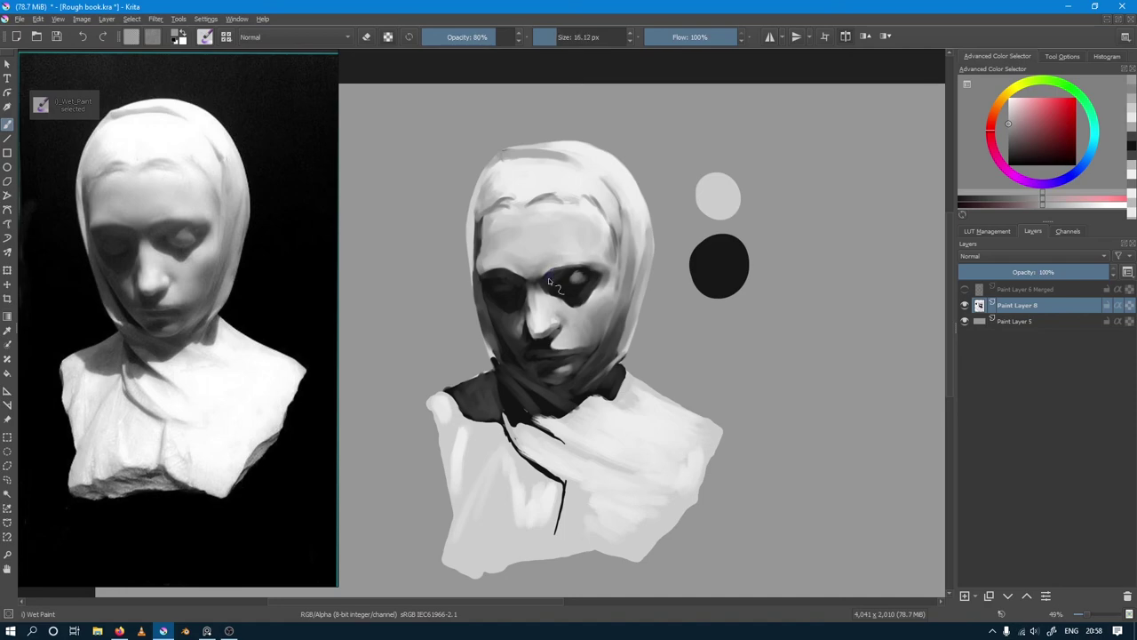
Step: Sample face and eye greys and dab darker paint into the right eye socket
left_click(551, 273, "ctrl")
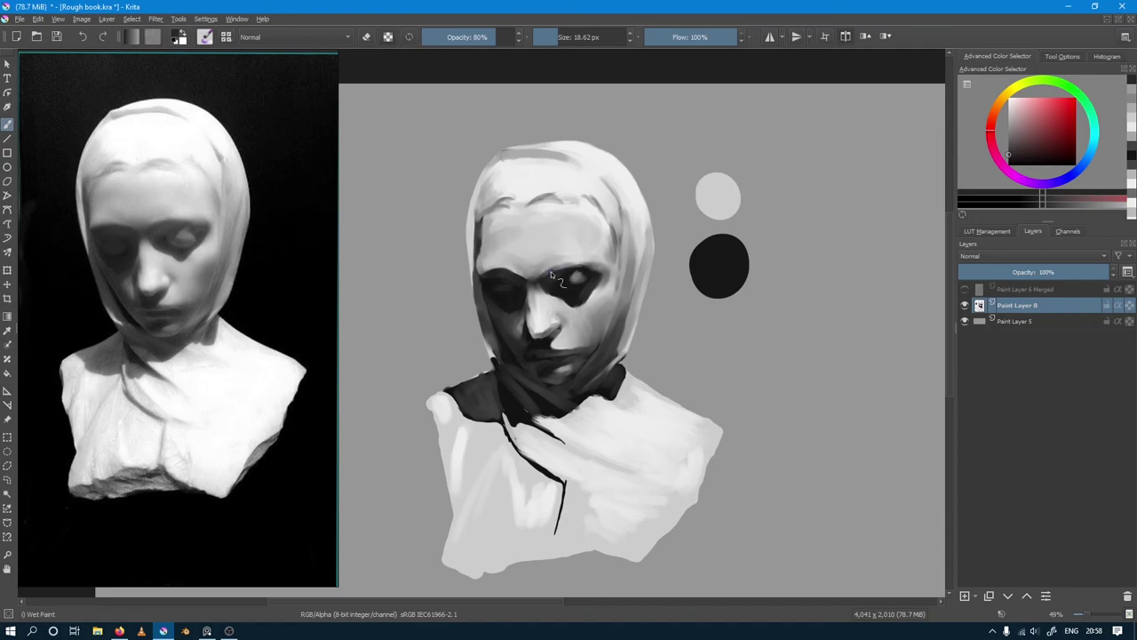
left_click_drag(559, 280, 565, 272)
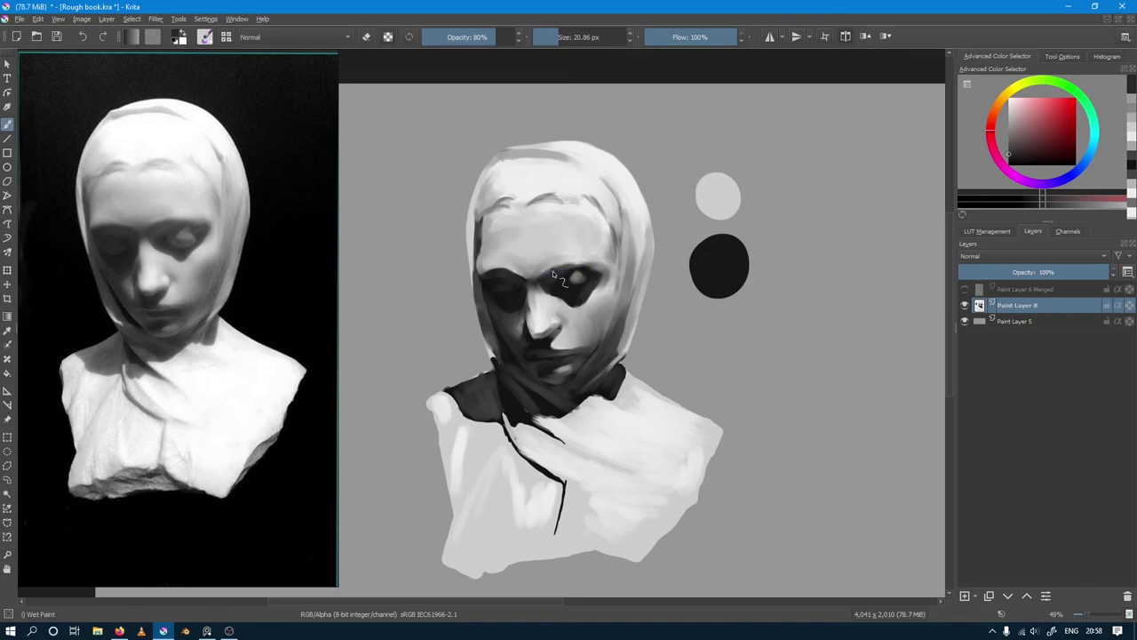
left_click(565, 272, "ctrl")
left_click_drag(565, 272, 574, 263)
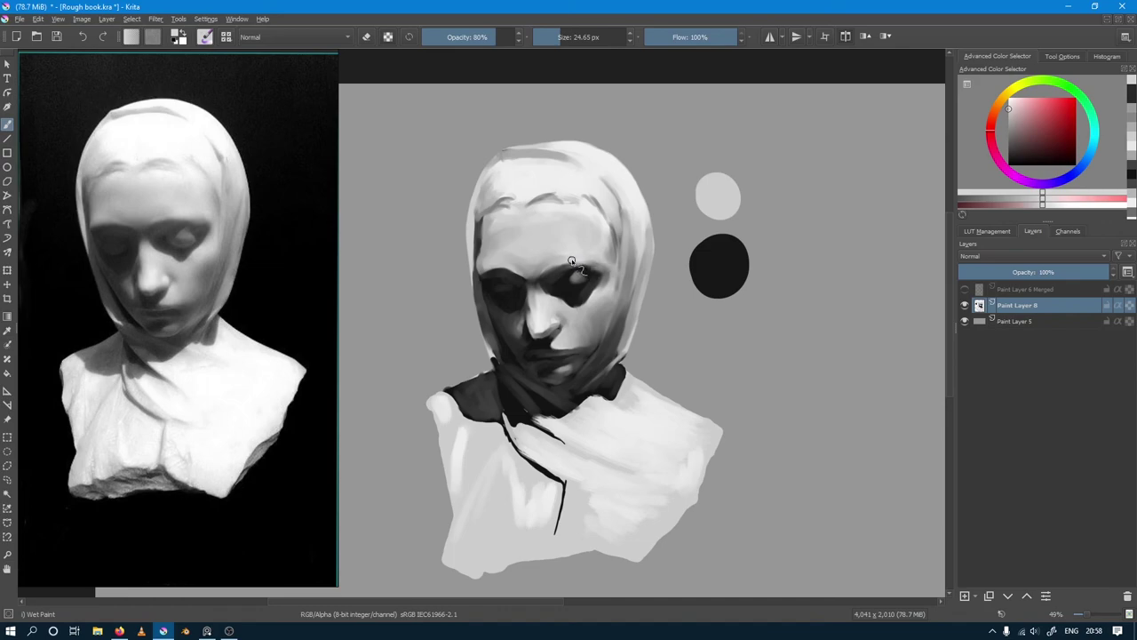
left_click(589, 275, "ctrl")
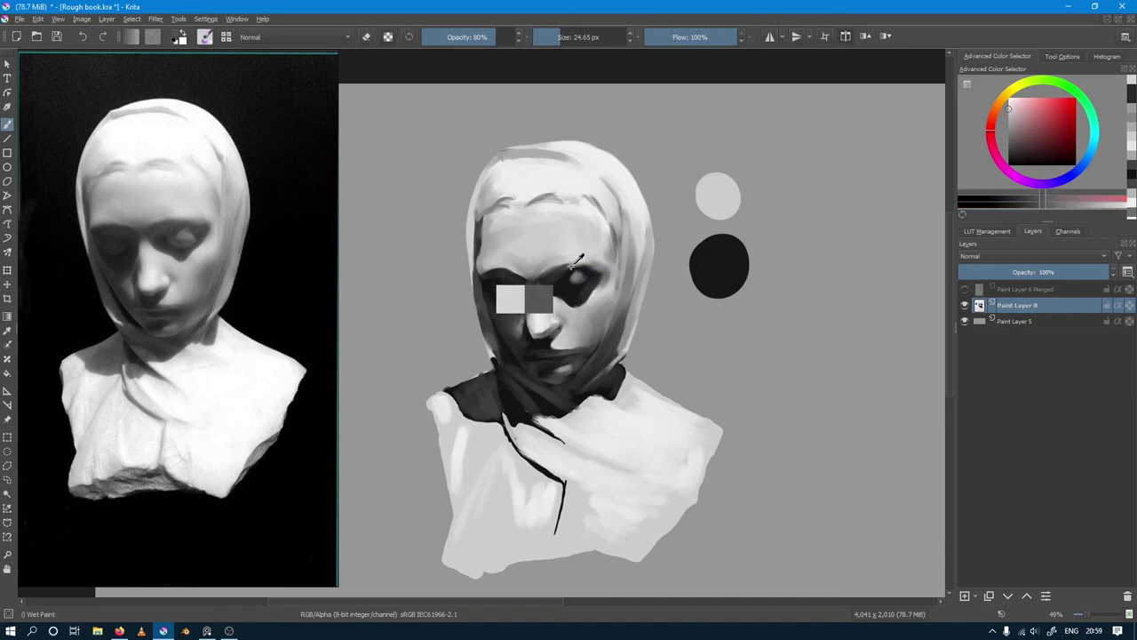
left_click_drag(590, 276, 596, 279)
left_click(591, 276, "ctrl")
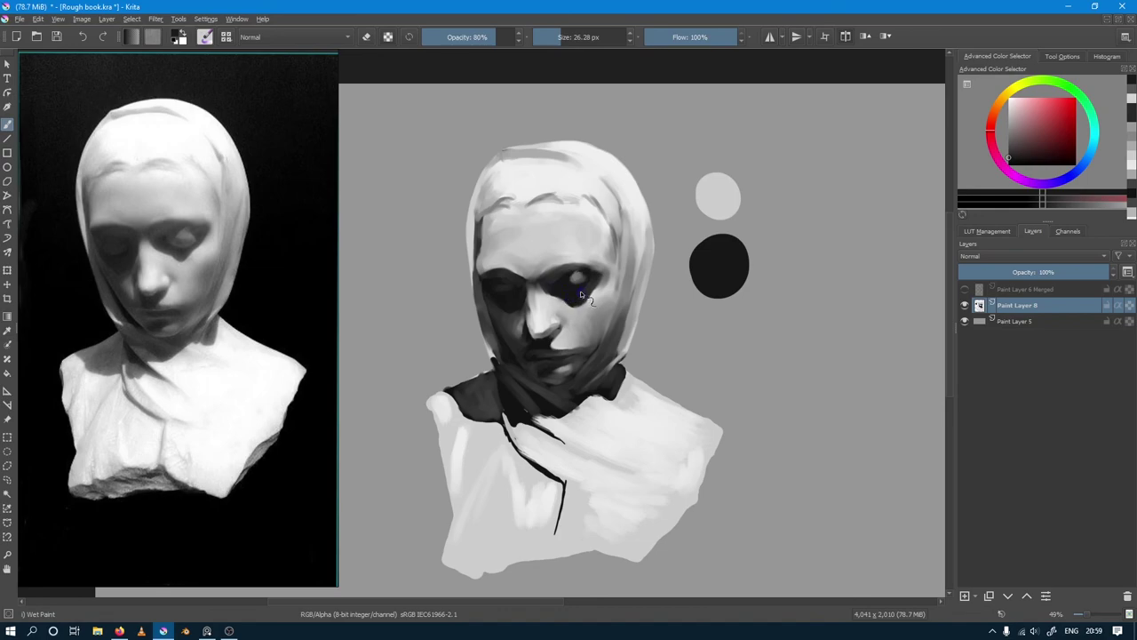
left_click(580, 290)
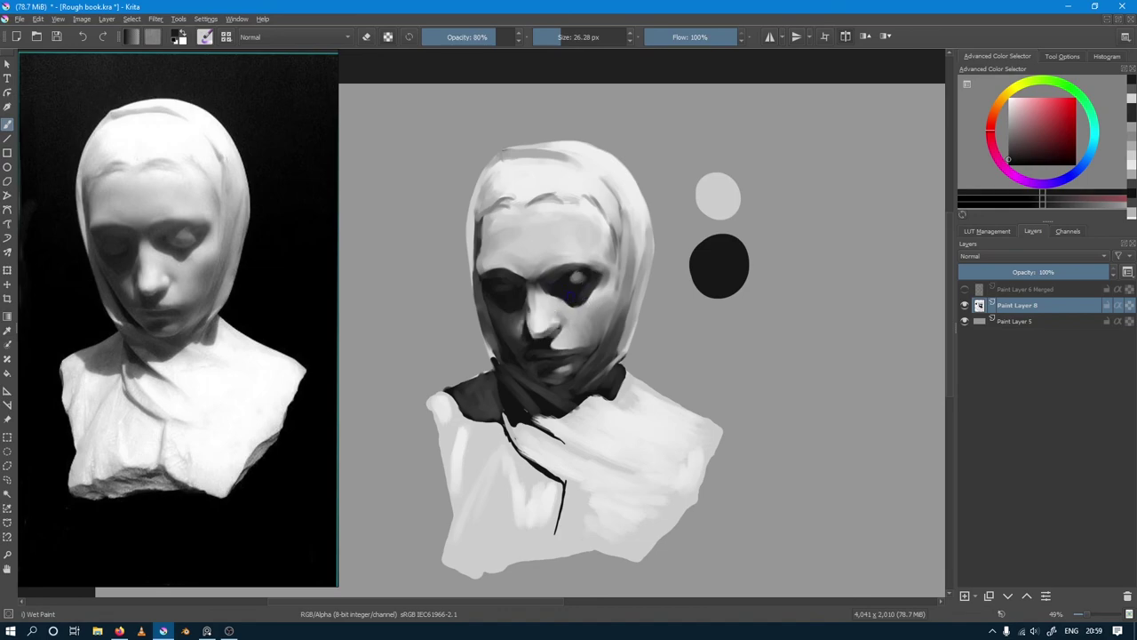
Step: Paint lighter strokes that lighten and smooth the dark right eye-socket patch
left_click(587, 289, "ctrl")
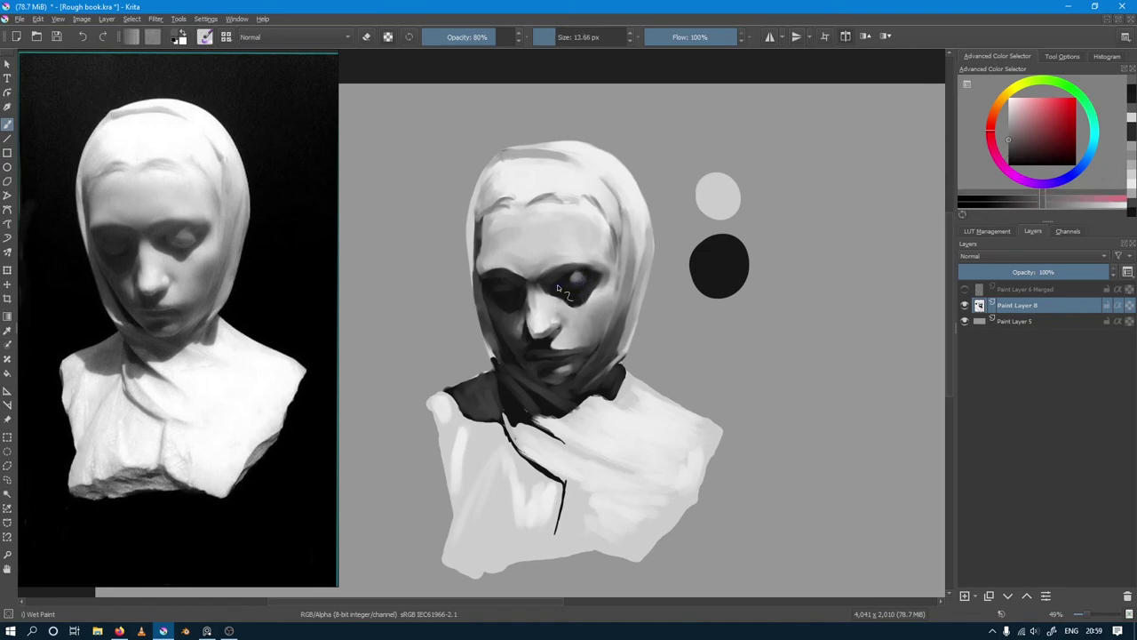
left_click(573, 299, "ctrl")
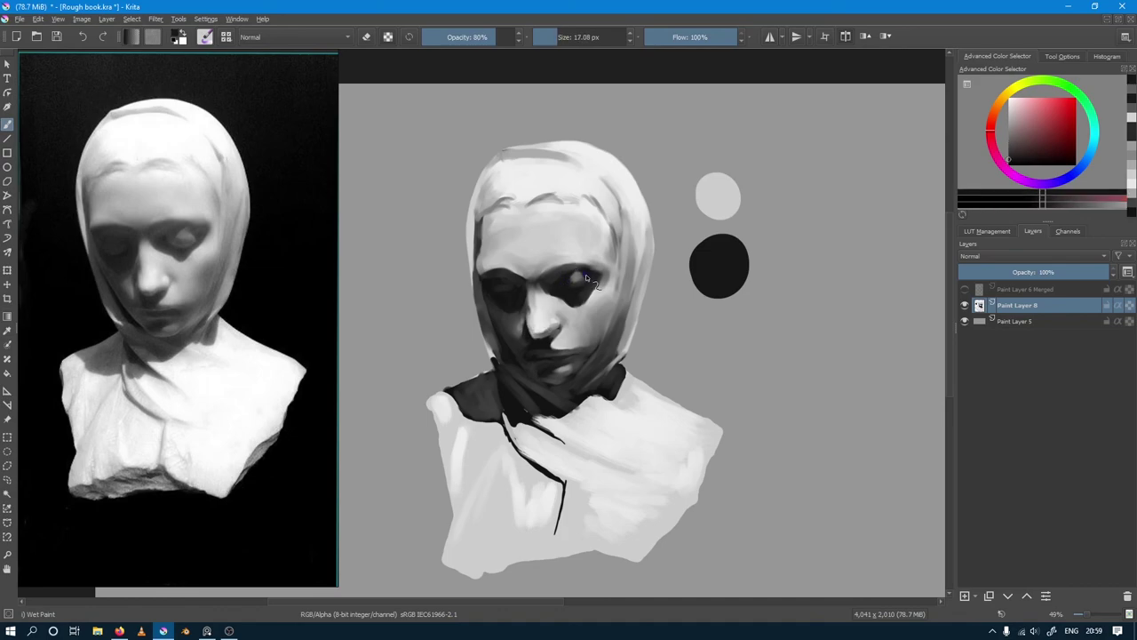
left_click(577, 282, "ctrl")
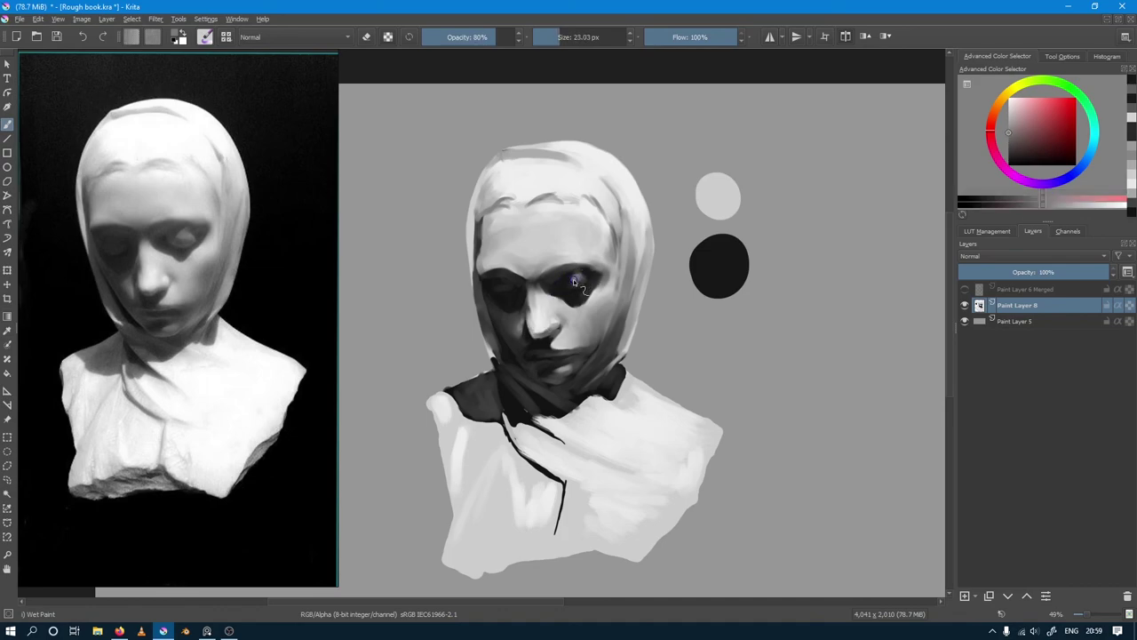
left_click_drag(571, 282, 585, 287)
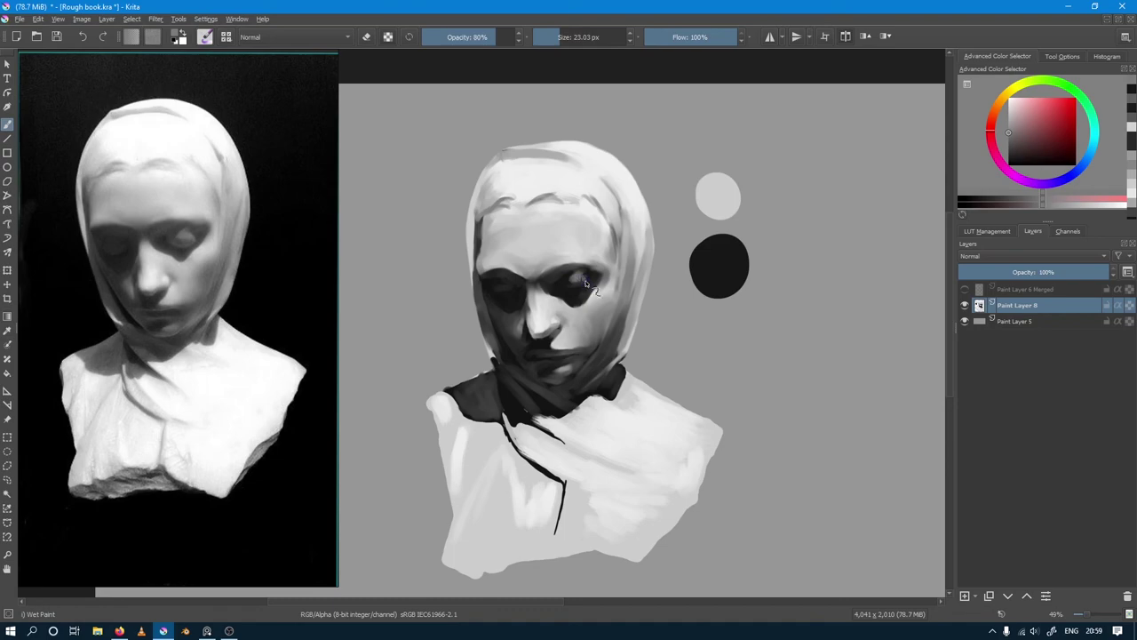
left_click_drag(573, 283, 605, 306)
Step: At 100% opacity, add a small dark mark in the eye socket and blend the strokes
key("o")
key("o")
left_click(590, 276, "ctrl")
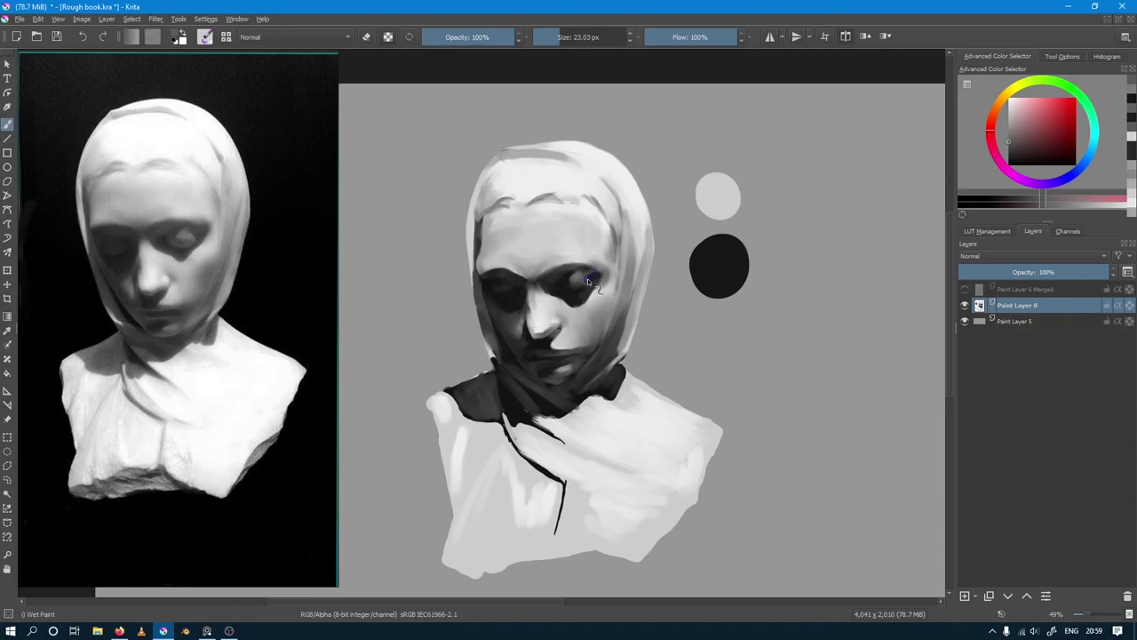
left_click(595, 277, "ctrl")
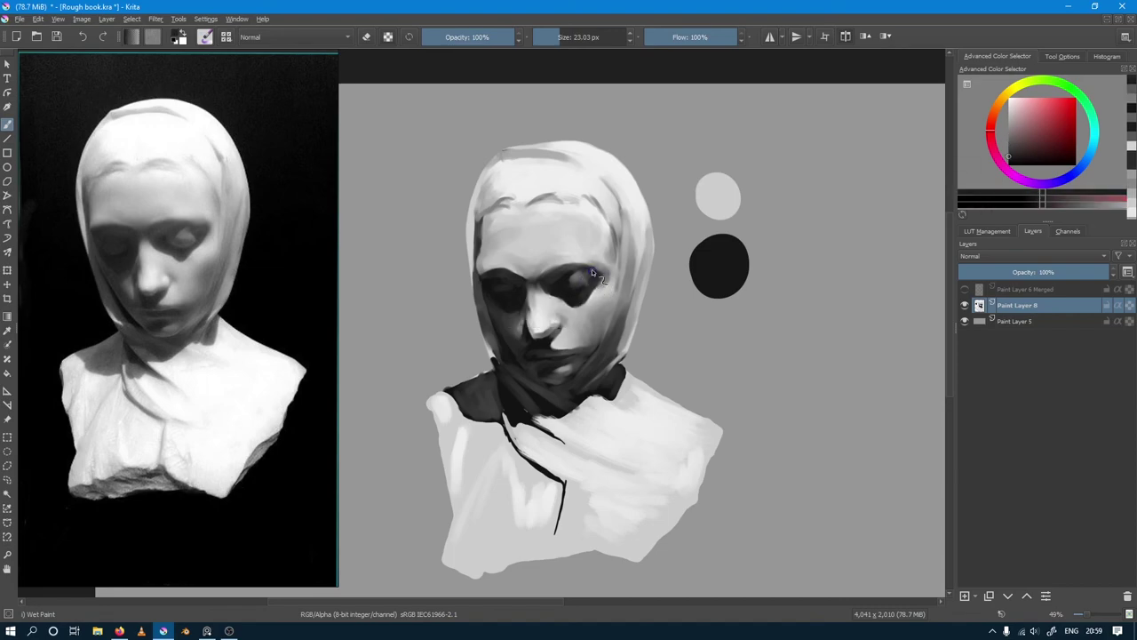
left_click_drag(606, 290, 594, 281)
left_click(594, 282, "ctrl")
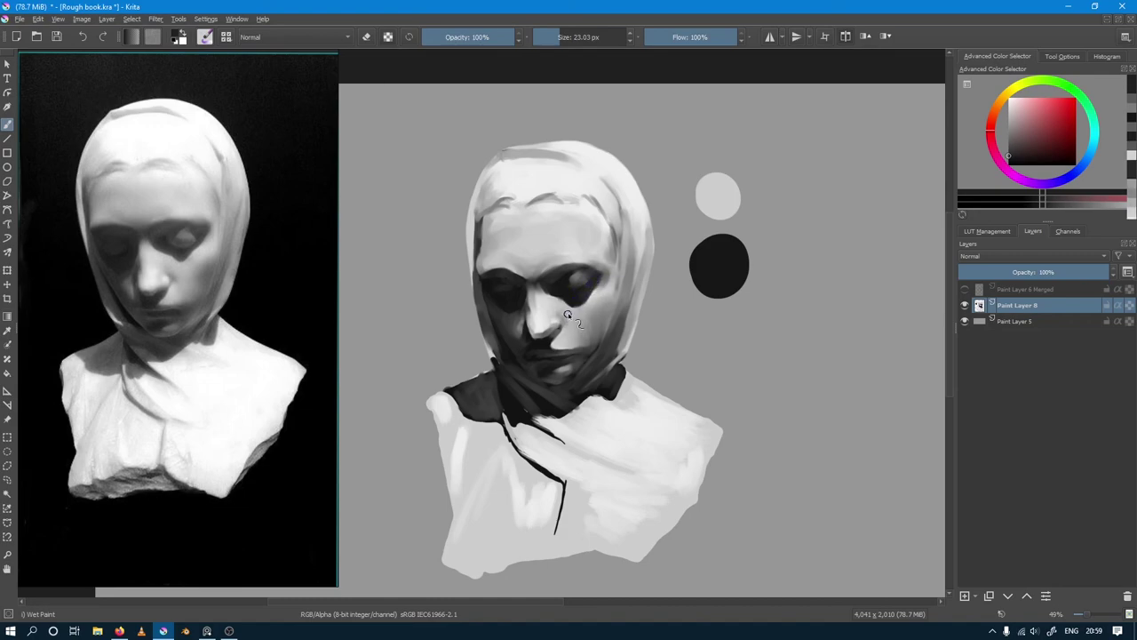
left_click_drag(567, 307, 552, 287)
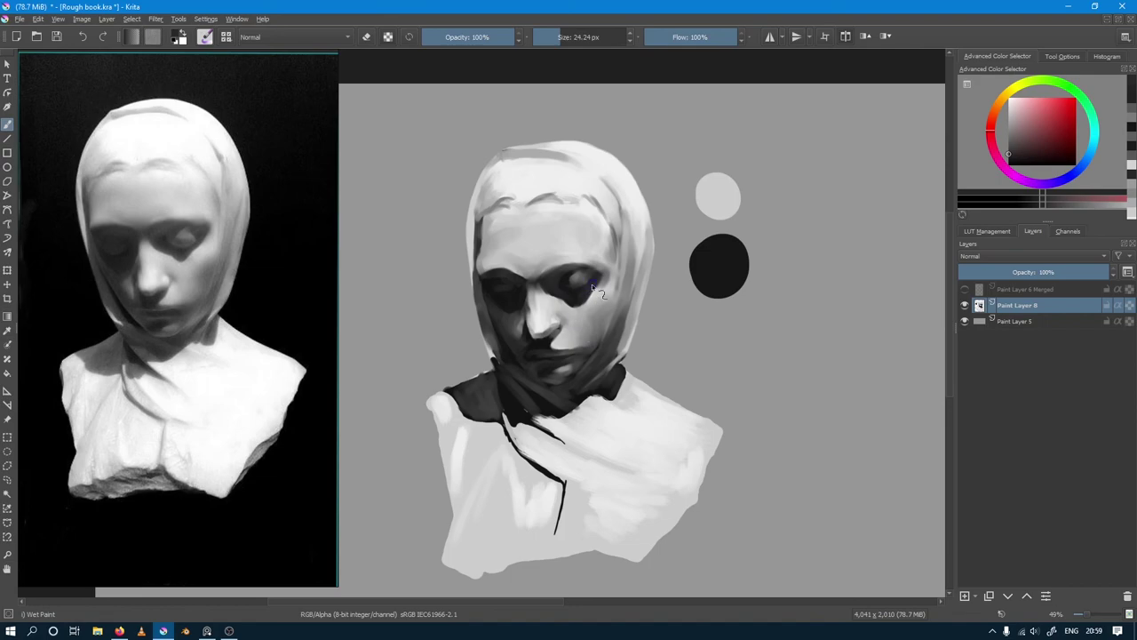
Step: Sample greys near the nose, dab paint beside it, and shrink the brush
left_click(540, 342, "ctrl")
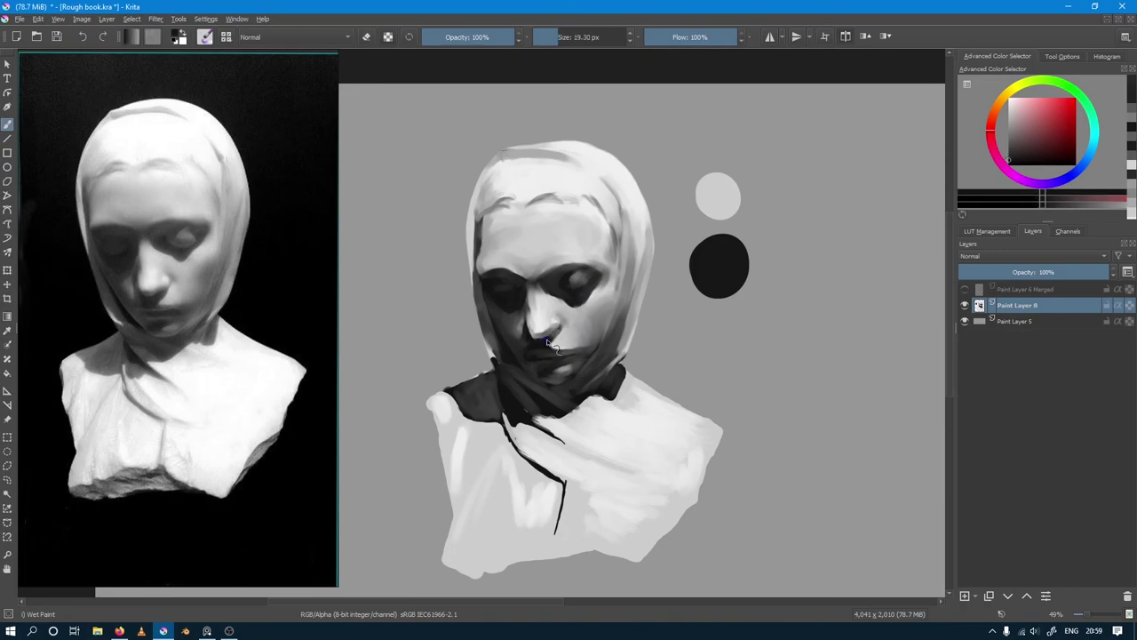
left_click_drag(538, 339, 532, 337)
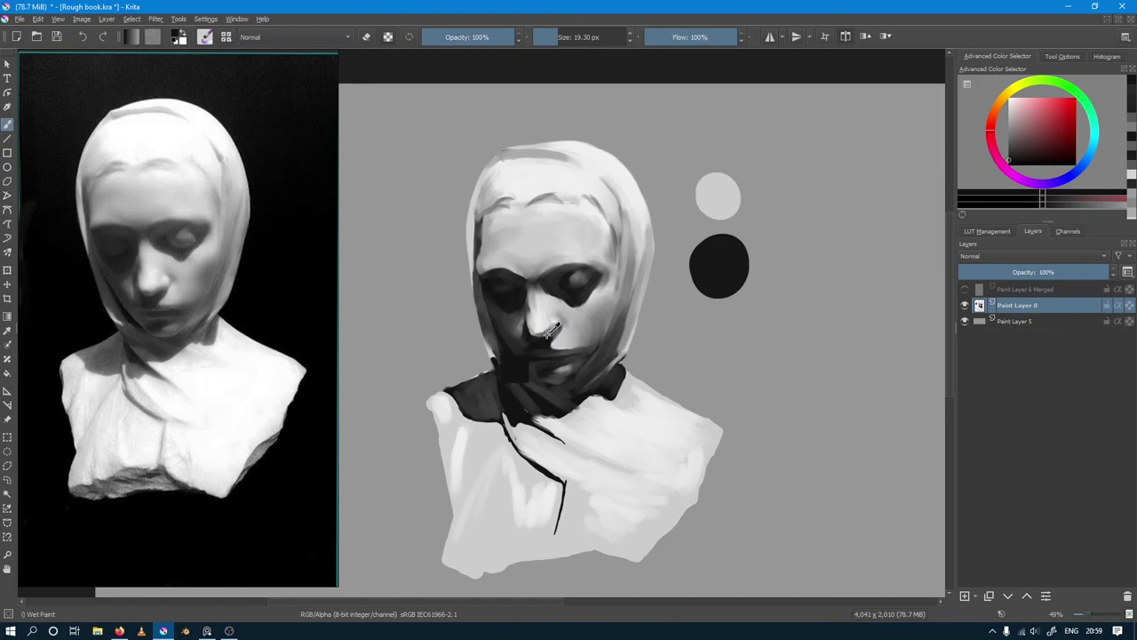
left_click(547, 334, "ctrl")
key("bracketleft")
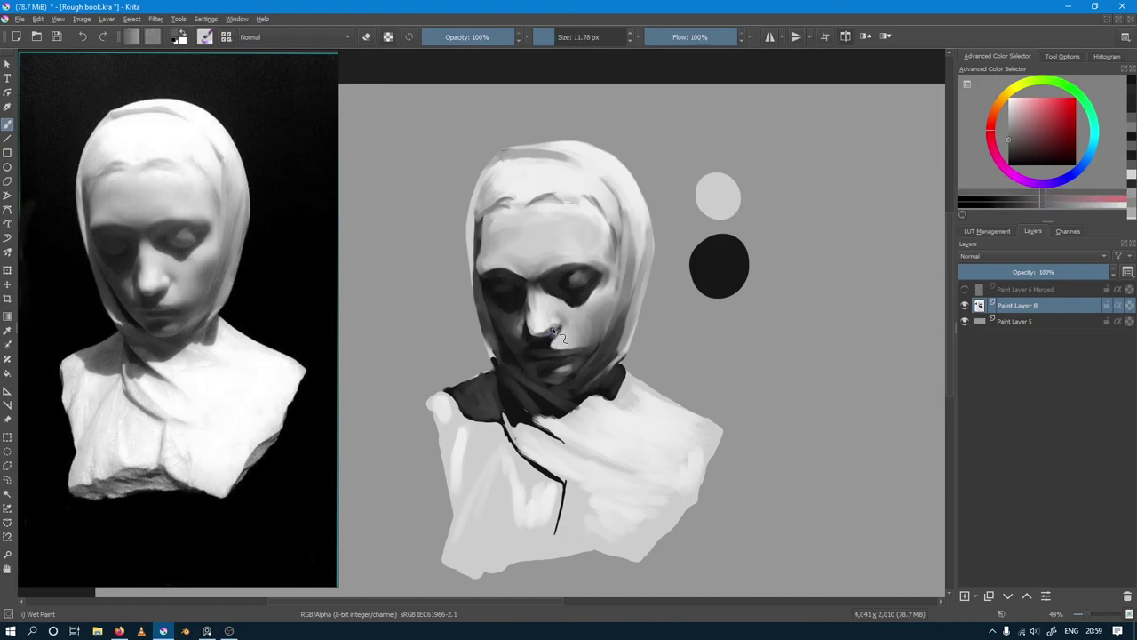
left_click(551, 343, "ctrl")
key("bracketleft")
key("bracketleft")
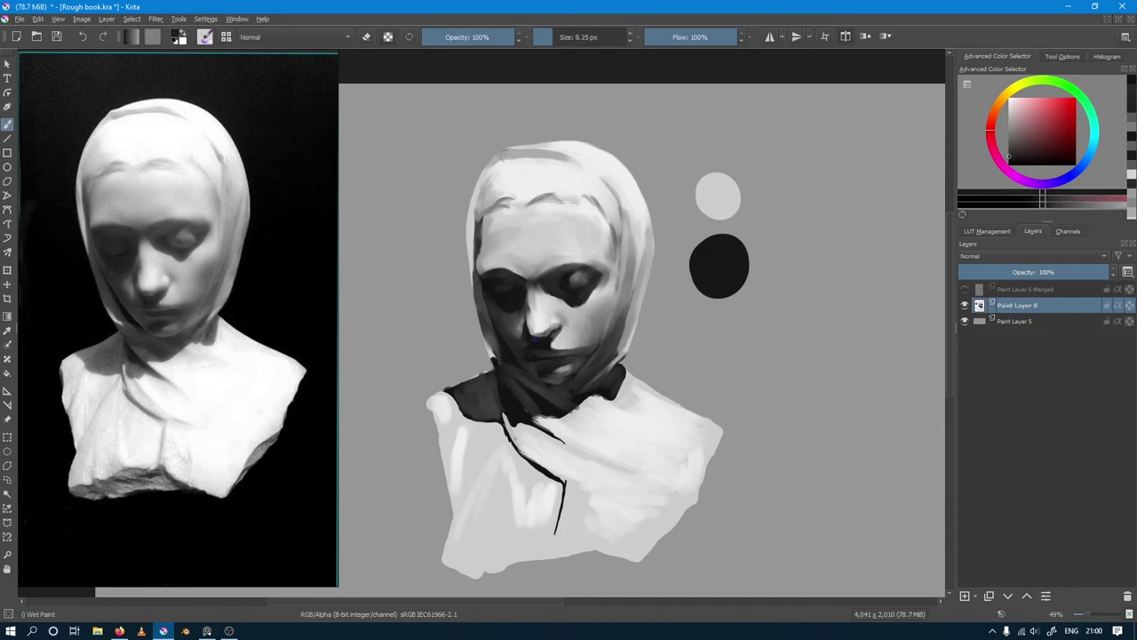
key("bracketright")
left_click(530, 337, "ctrl")
key("bracketleft")
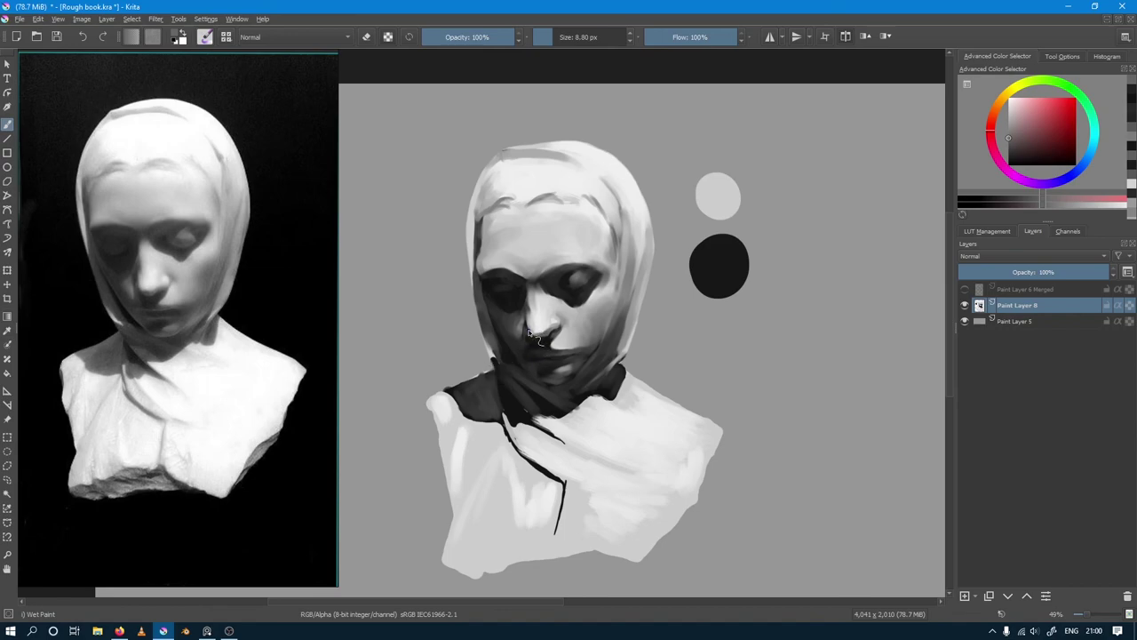
Step: Sample greys around the nostril, mouth and chin to darken the nostrils and under-nose shadow
left_click(526, 336, "ctrl")
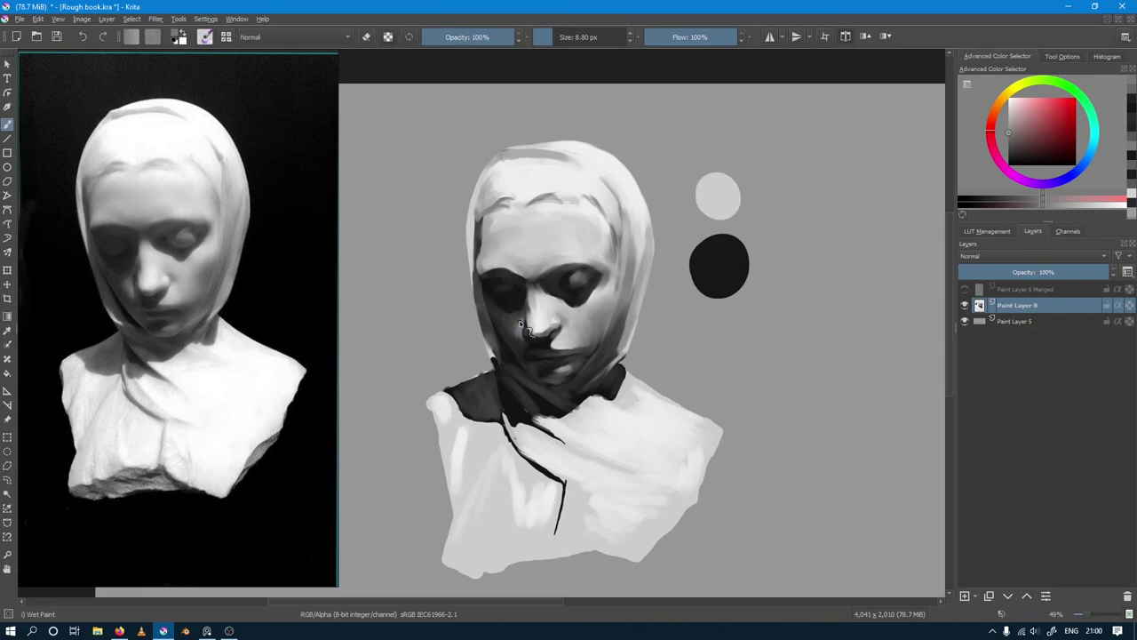
left_click(522, 325, "ctrl")
key("bracketright")
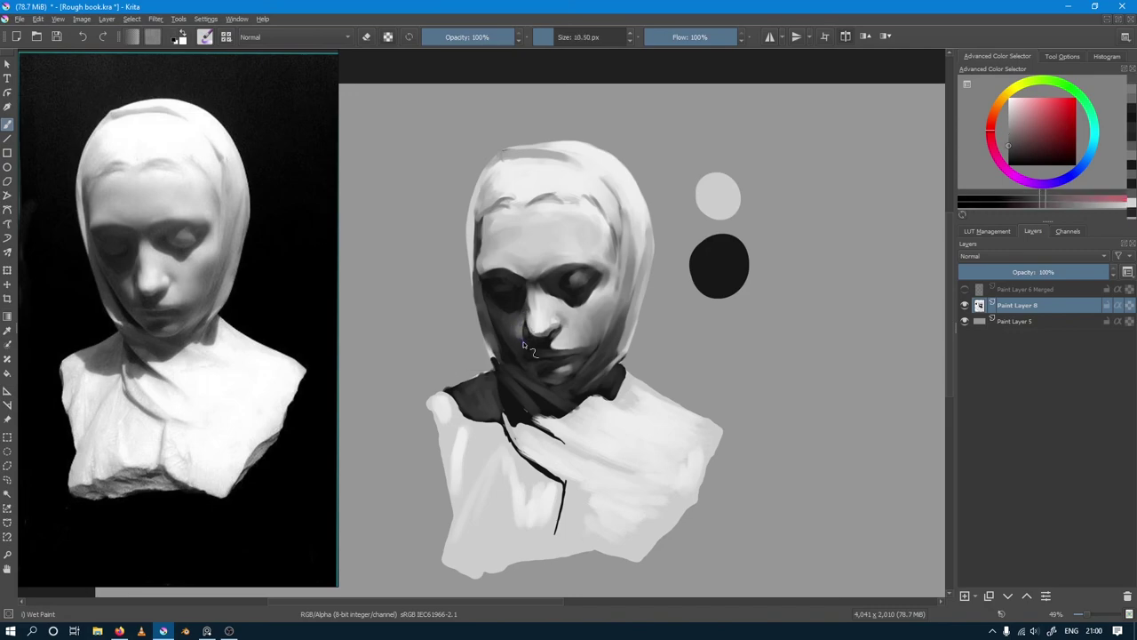
left_click(524, 346, "ctrl")
key("bracketright")
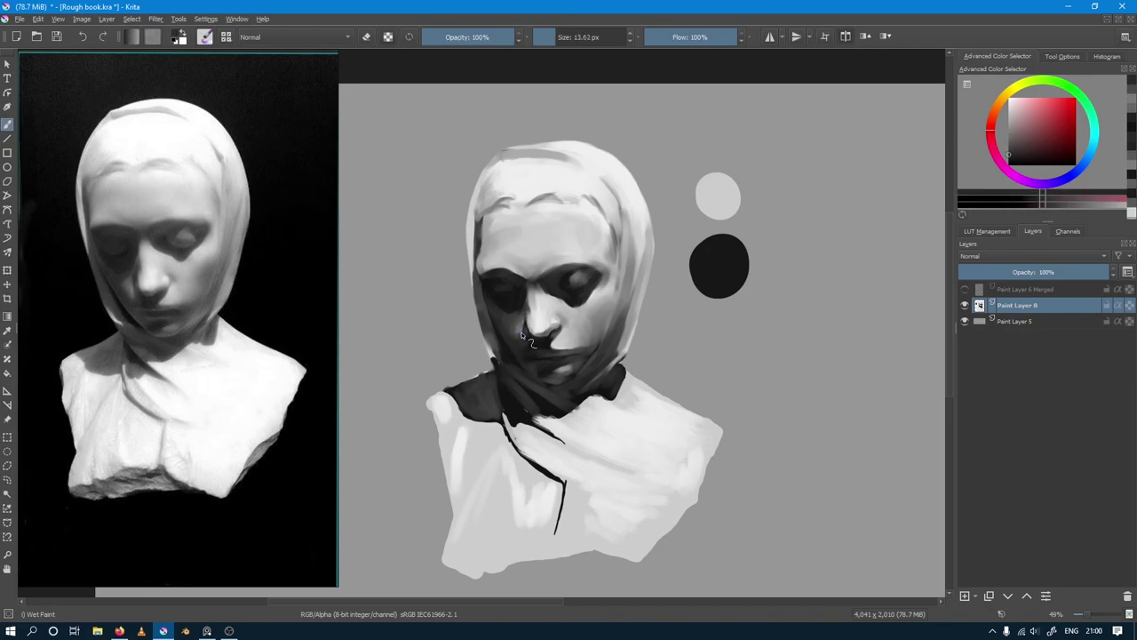
left_click(520, 331, "ctrl")
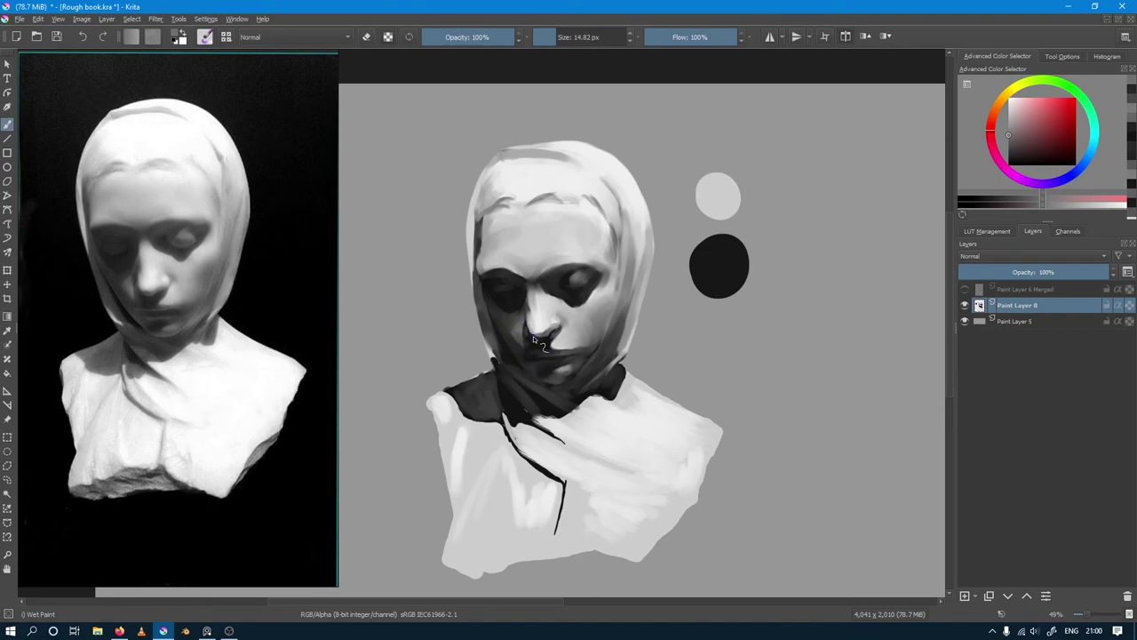
left_click(529, 311, "ctrl")
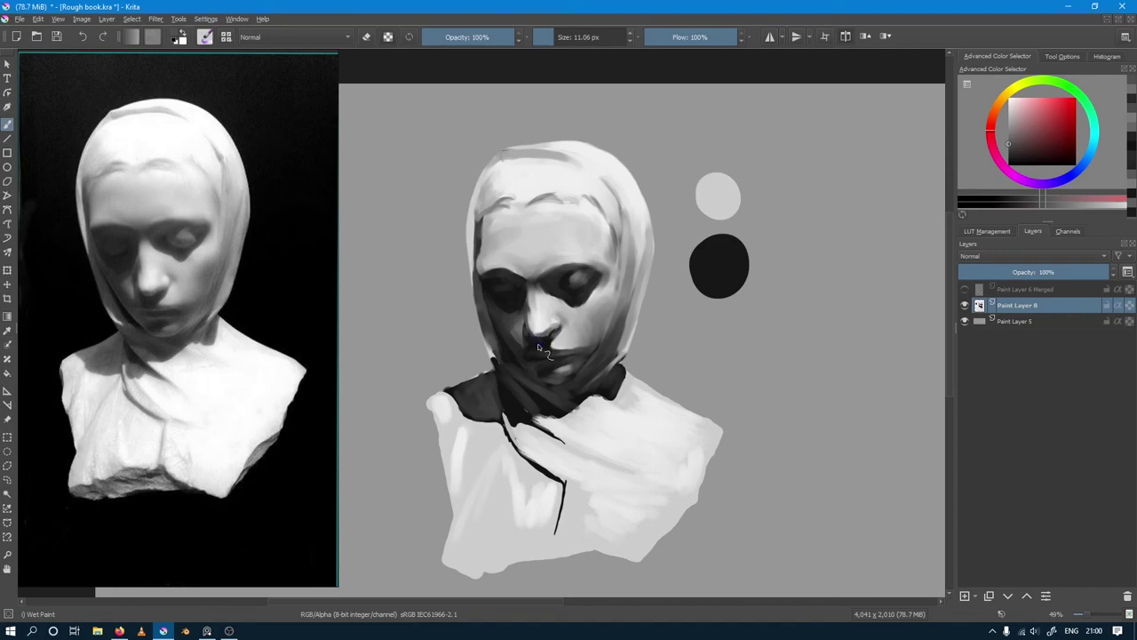
left_click(542, 342, "ctrl")
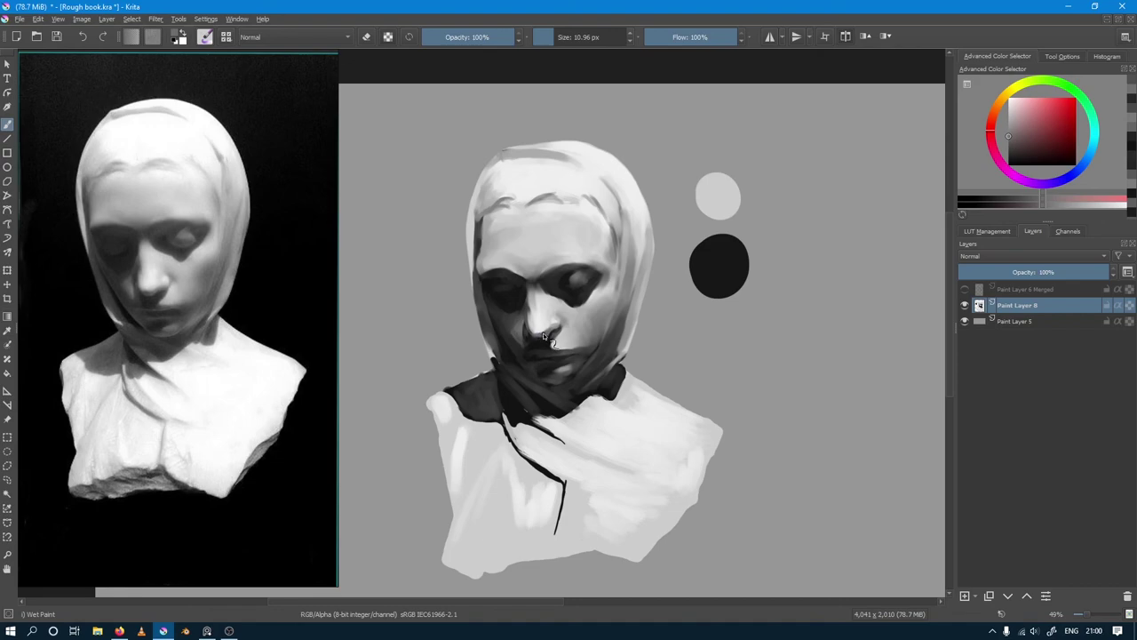
left_click(541, 325, "ctrl")
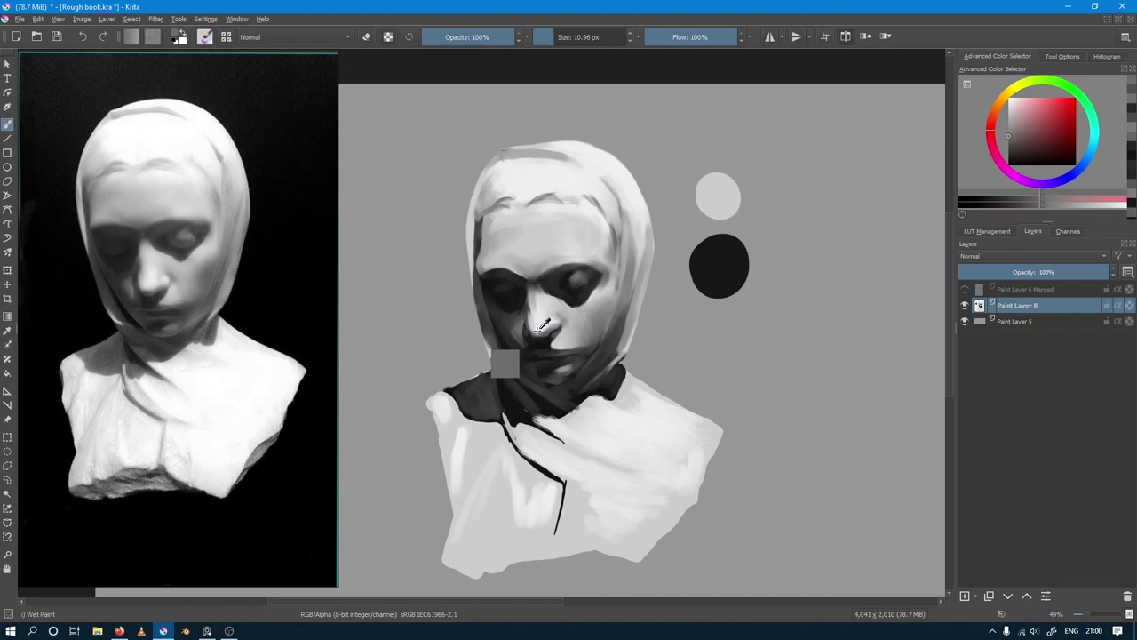
left_click_drag(542, 326, 553, 331)
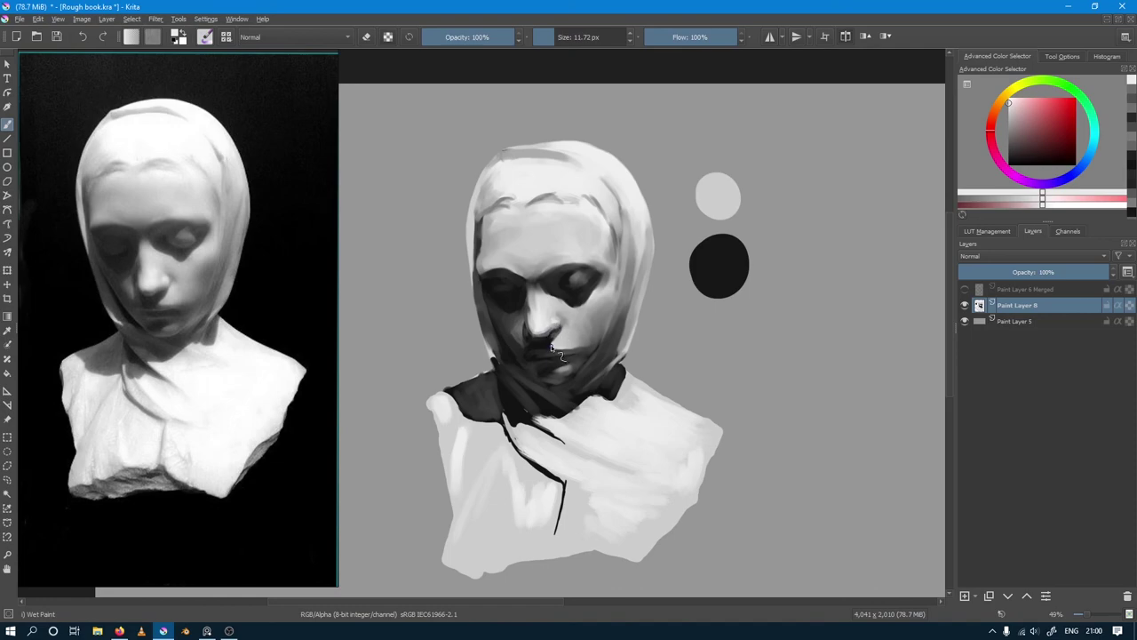
key("F6")
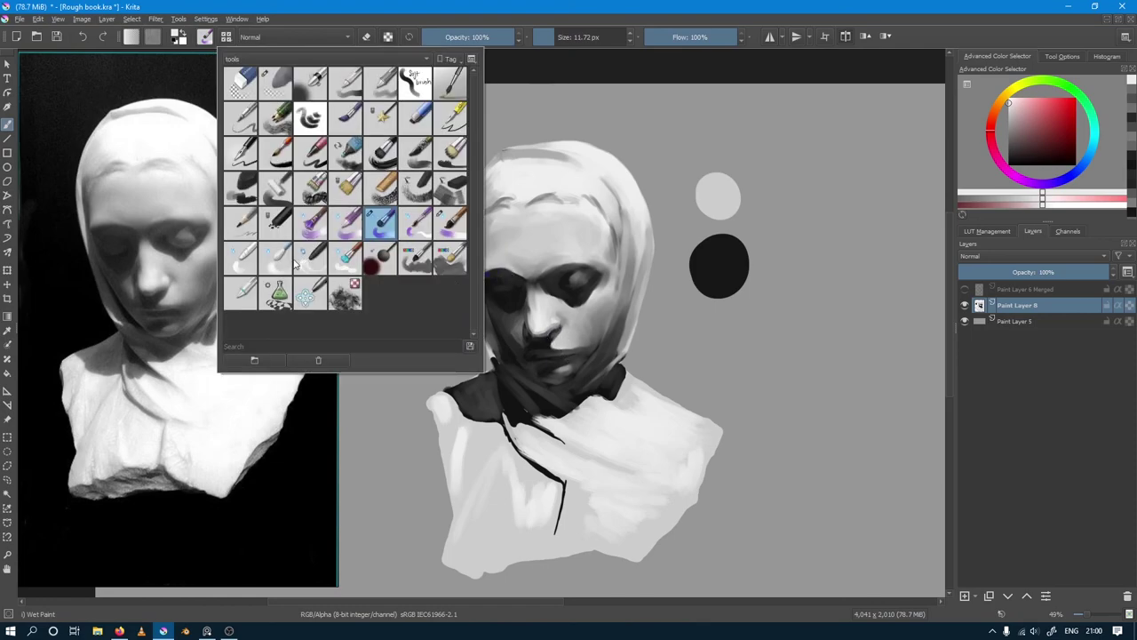
Step: Brighten the nose tip with a slightly enlarged Blender Blur brush, then reselect Wet Paint
left_click(277, 258)
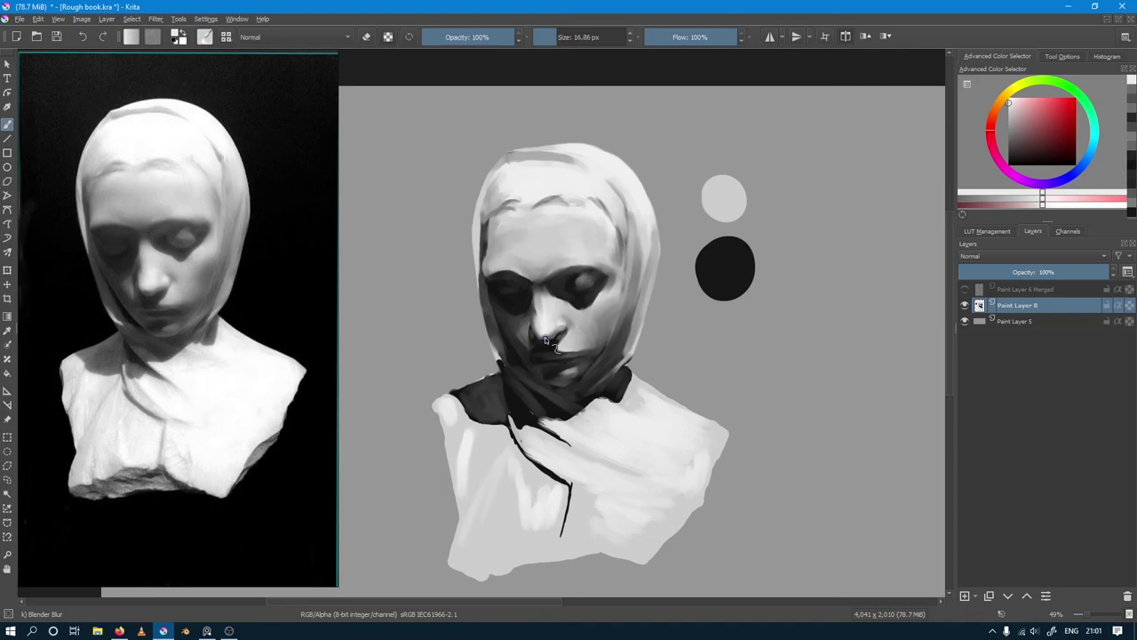
key("bracketright")
key("slash")
Step: Sample dark greys and paint dark strokes down the hood edge along the face's left side
left_click(485, 253, "ctrl")
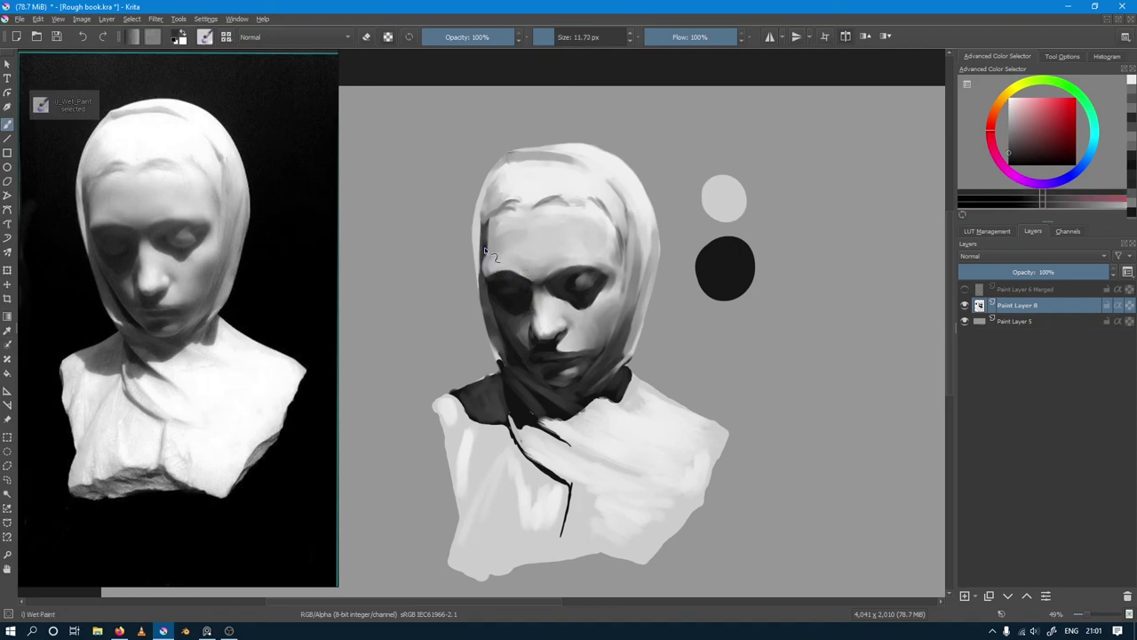
key("bracketright")
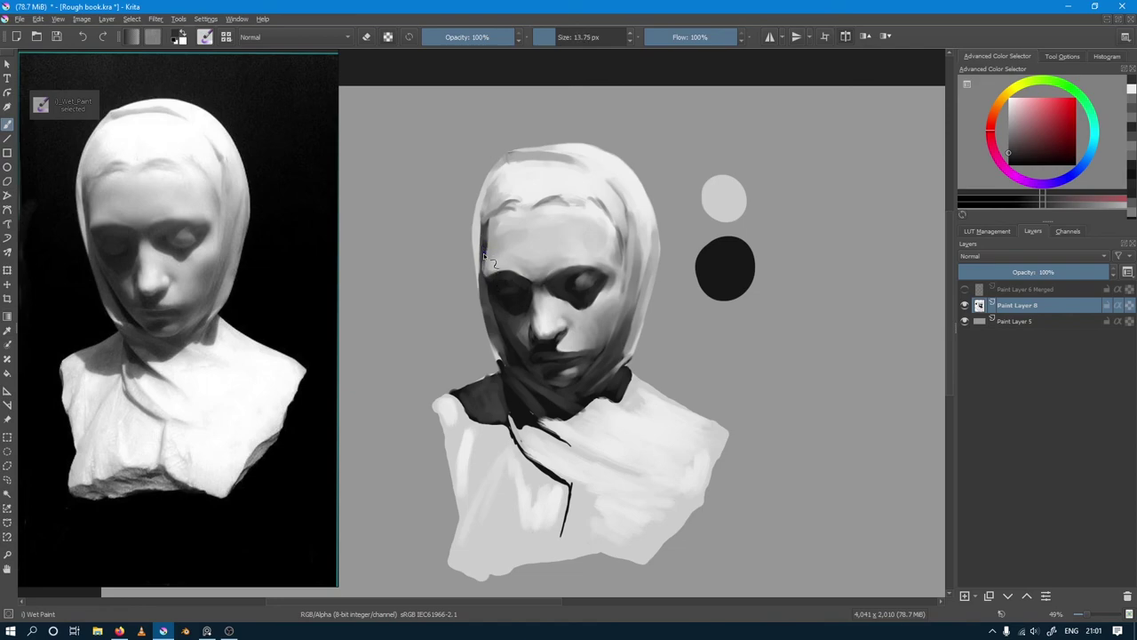
left_click_drag(484, 254, 485, 283)
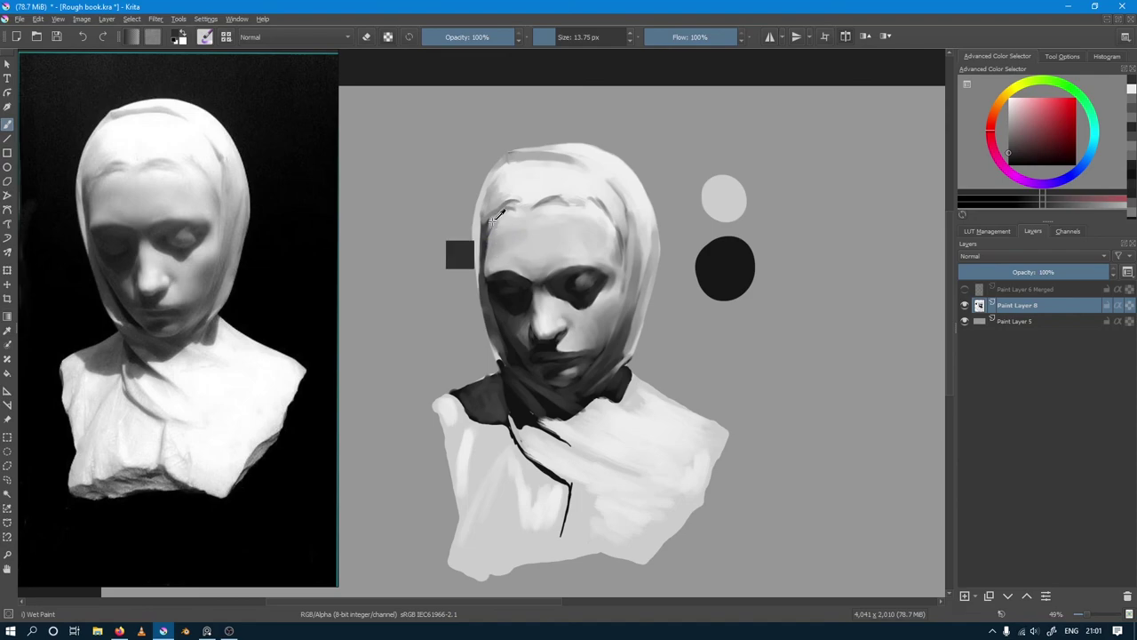
left_click(489, 225, "ctrl")
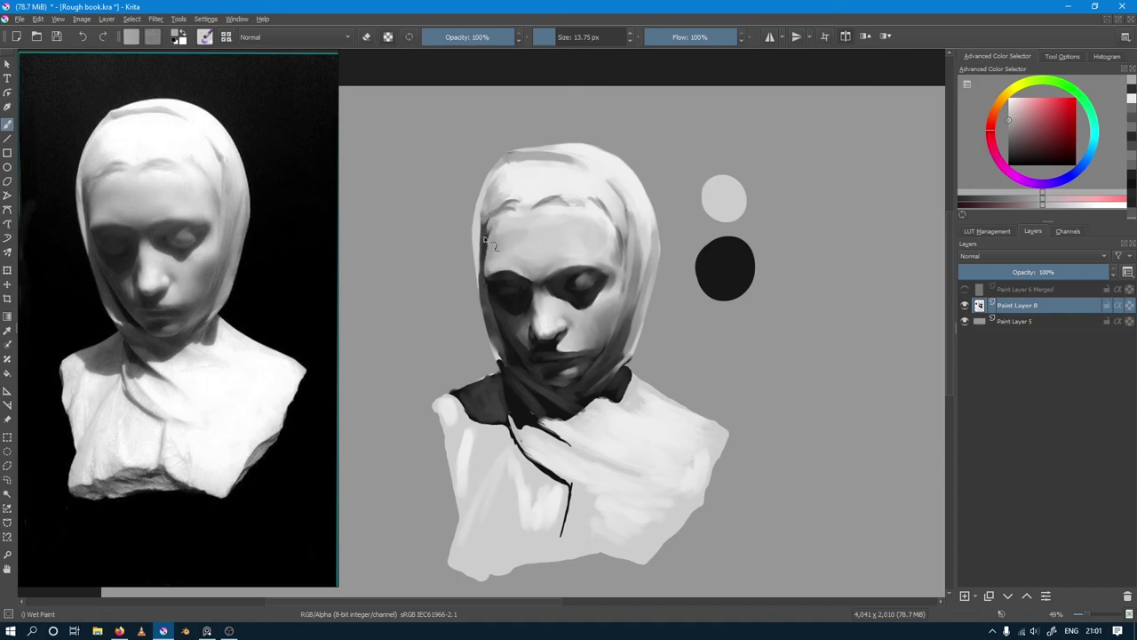
left_click(484, 224, "ctrl")
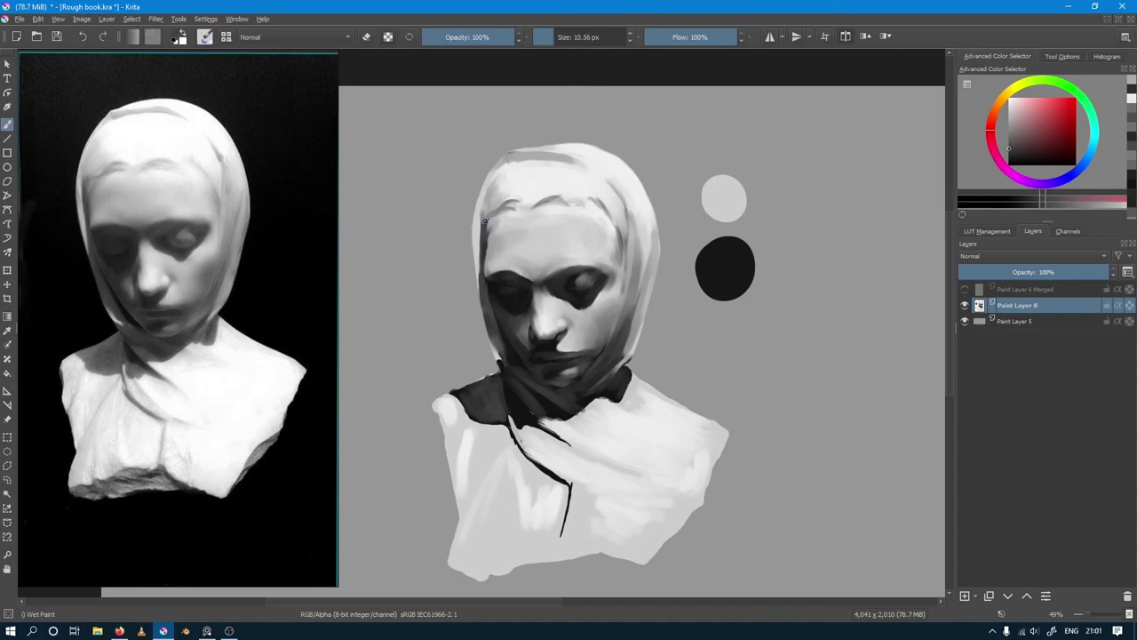
left_click(494, 204, "ctrl")
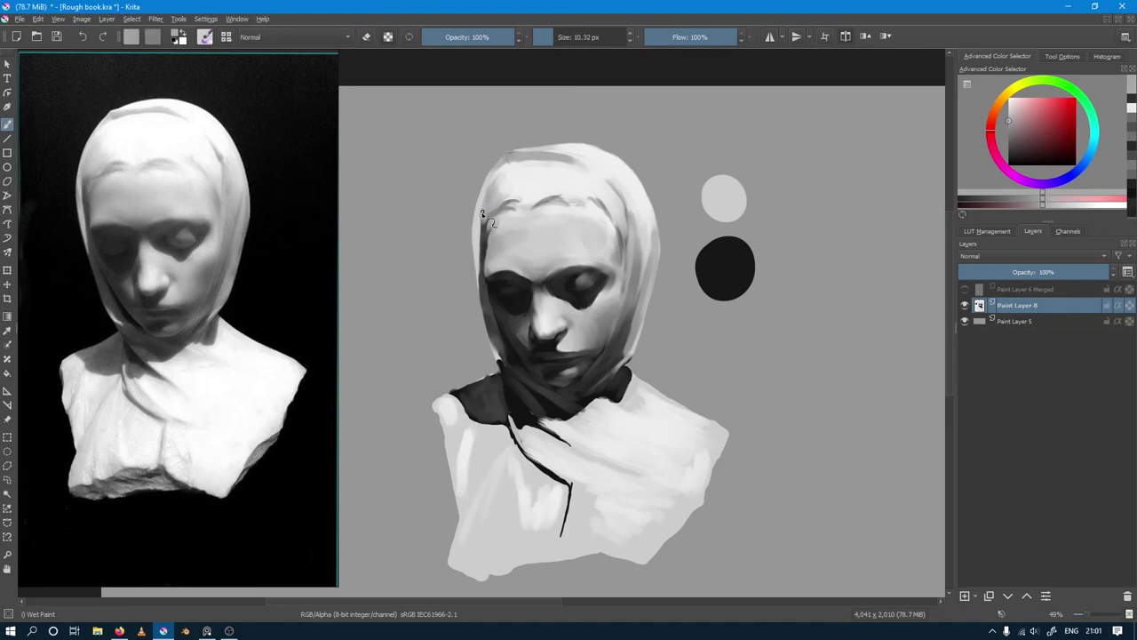
key("bracketleft")
key("bracketright")
left_click(487, 274, "ctrl")
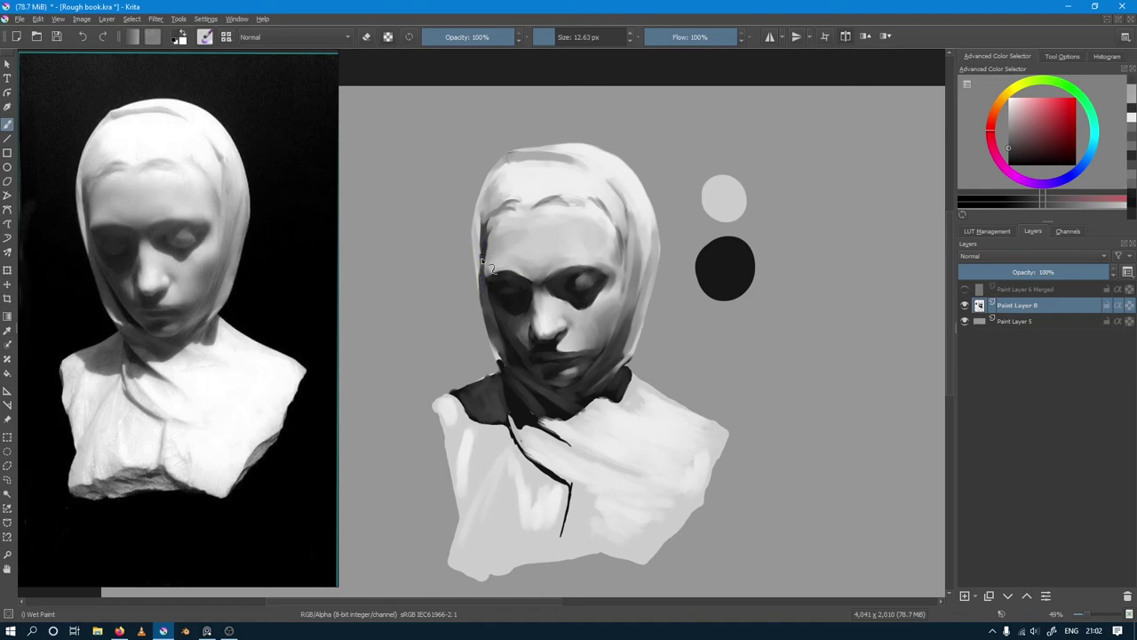
left_click_drag(484, 229, 482, 287)
Step: Sample greys from the right side of the hood, then soften the right cheek with Blender Blur
key("ctrl")
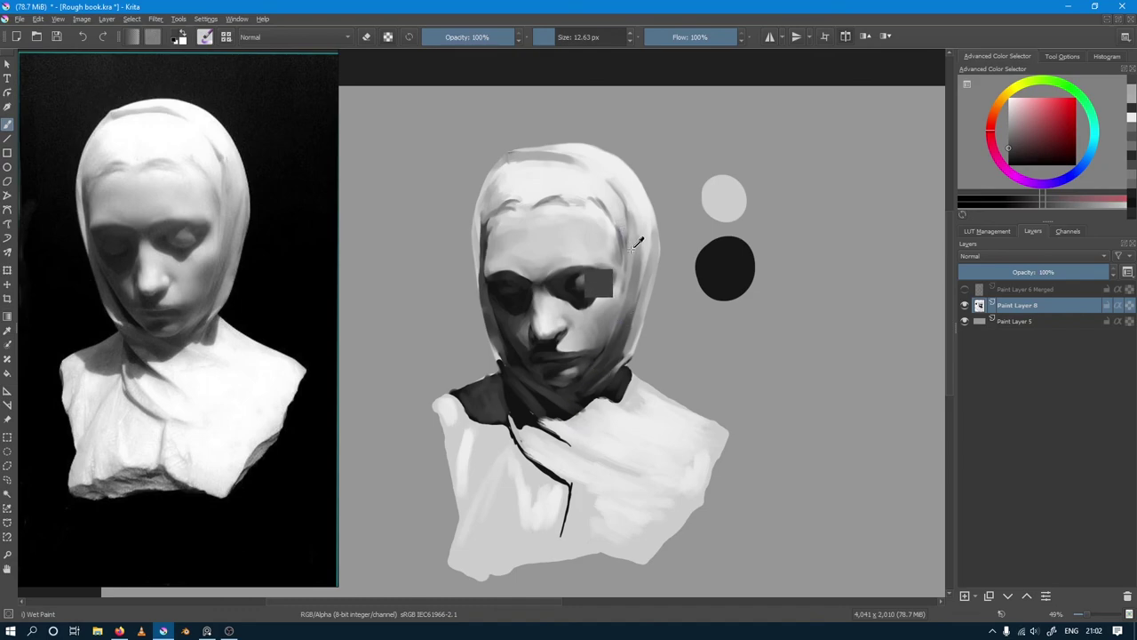
left_click(633, 257, "ctrl")
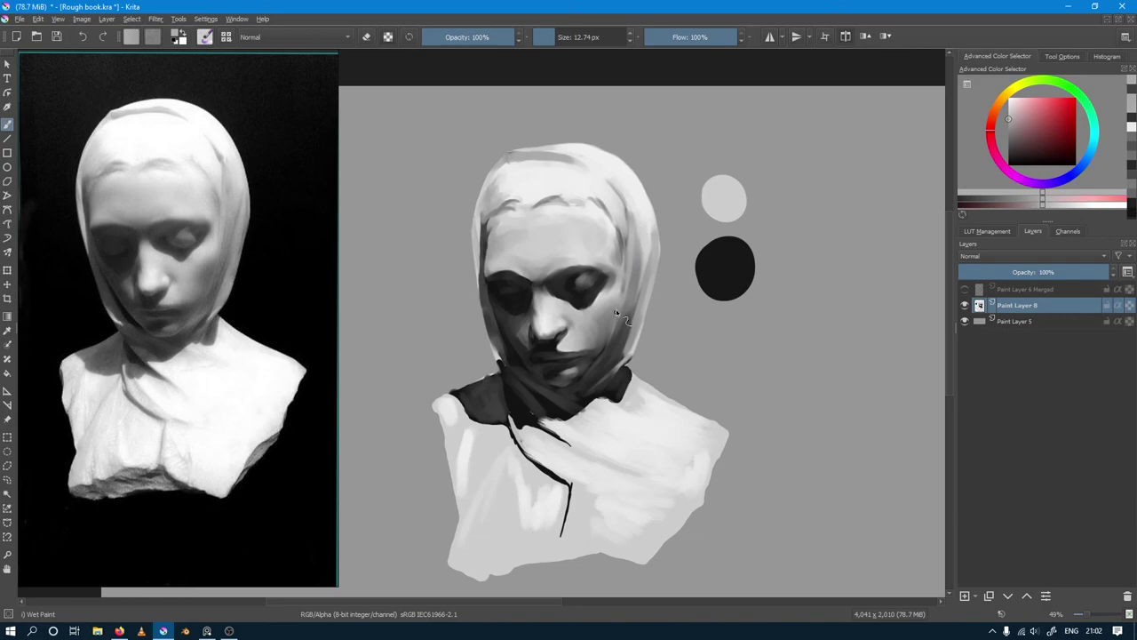
left_click(624, 255, "ctrl")
key("bracketleft")
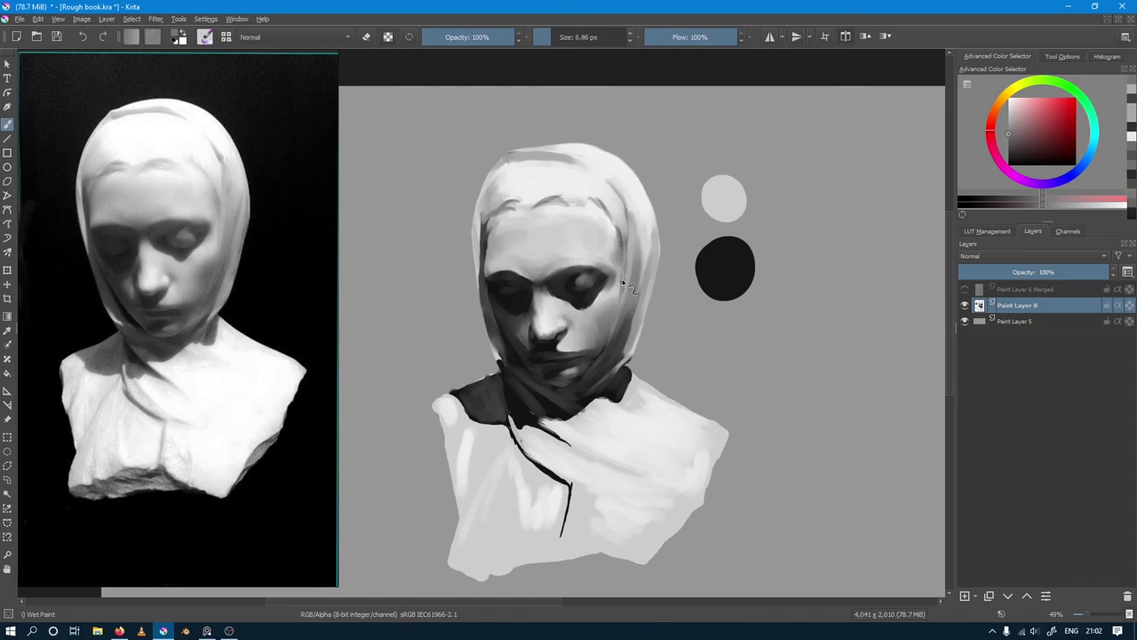
left_click(647, 201, "ctrl")
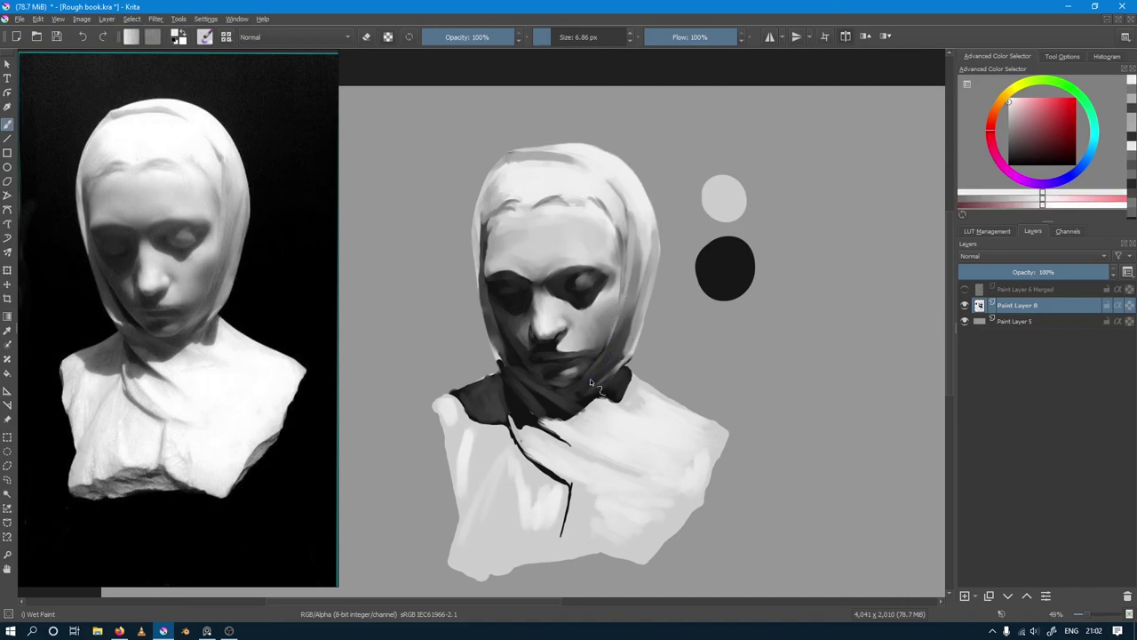
key("slash")
left_click_drag(596, 348, 595, 355)
left_click_drag(592, 326, 597, 328)
Step: Return to Wet Paint at 80% opacity and about 15 px, sampling a tone near the chin
key("slash")
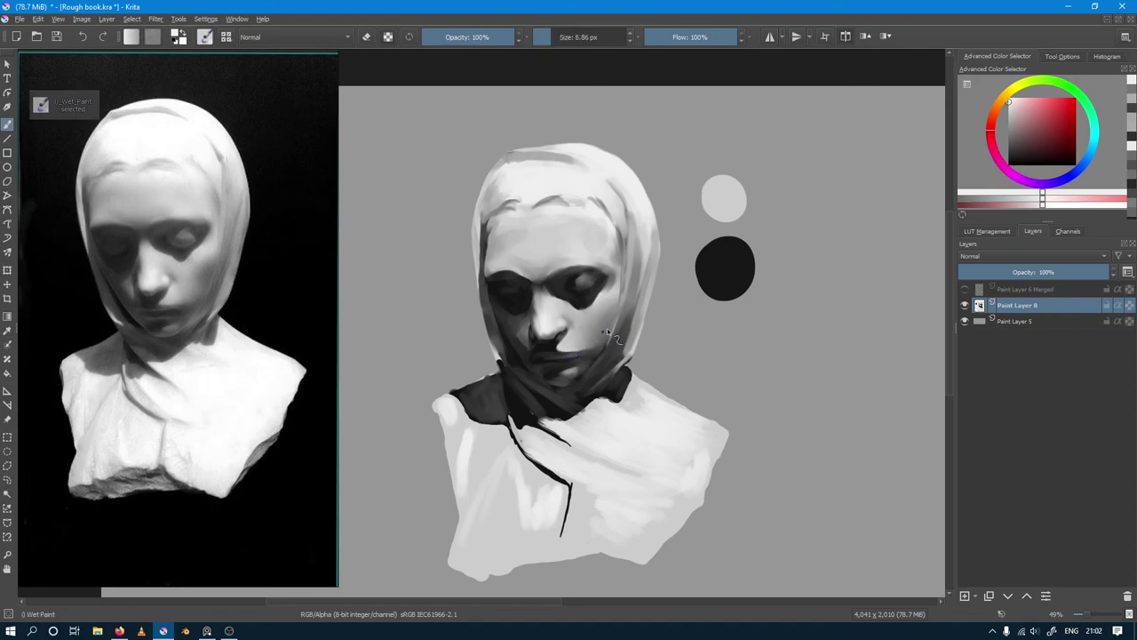
key("slash")
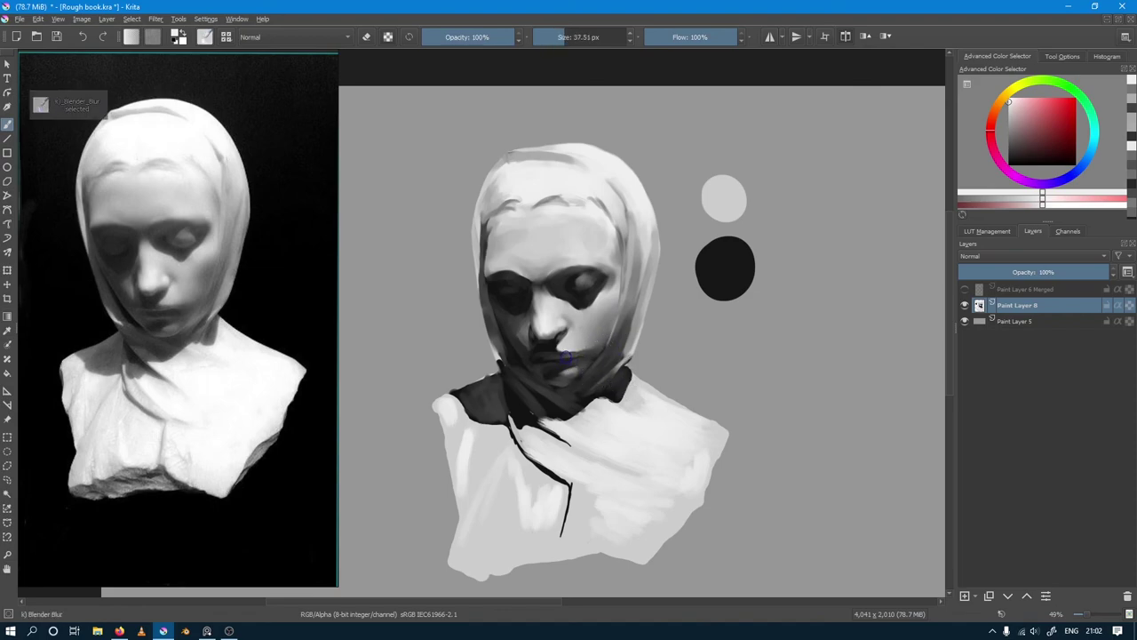
left_click_drag(565, 353, 579, 352)
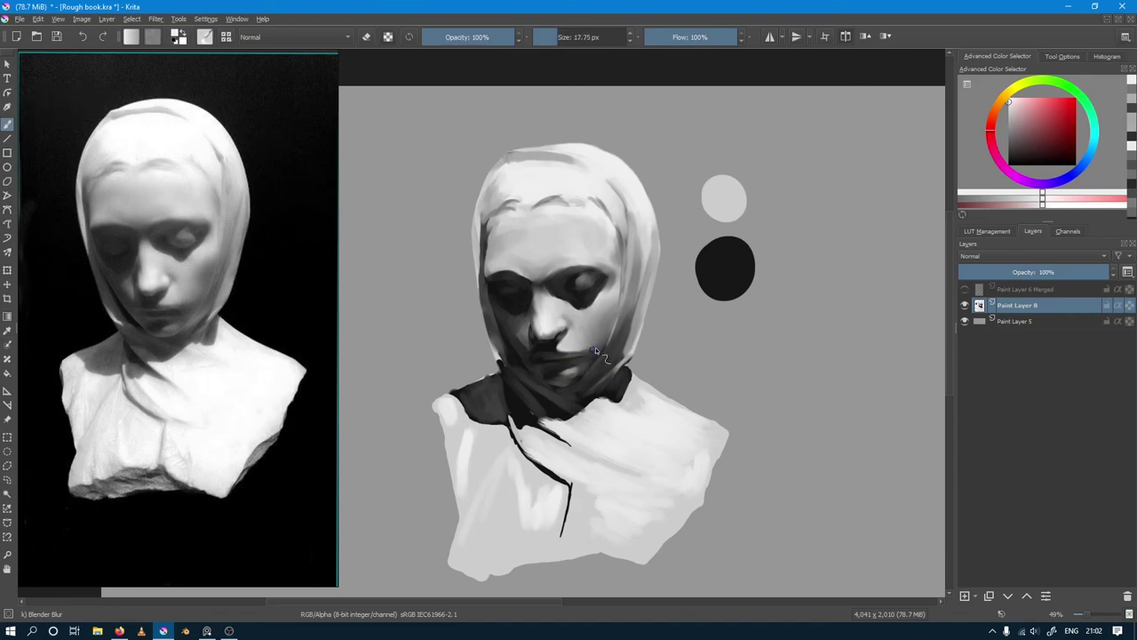
key("slash")
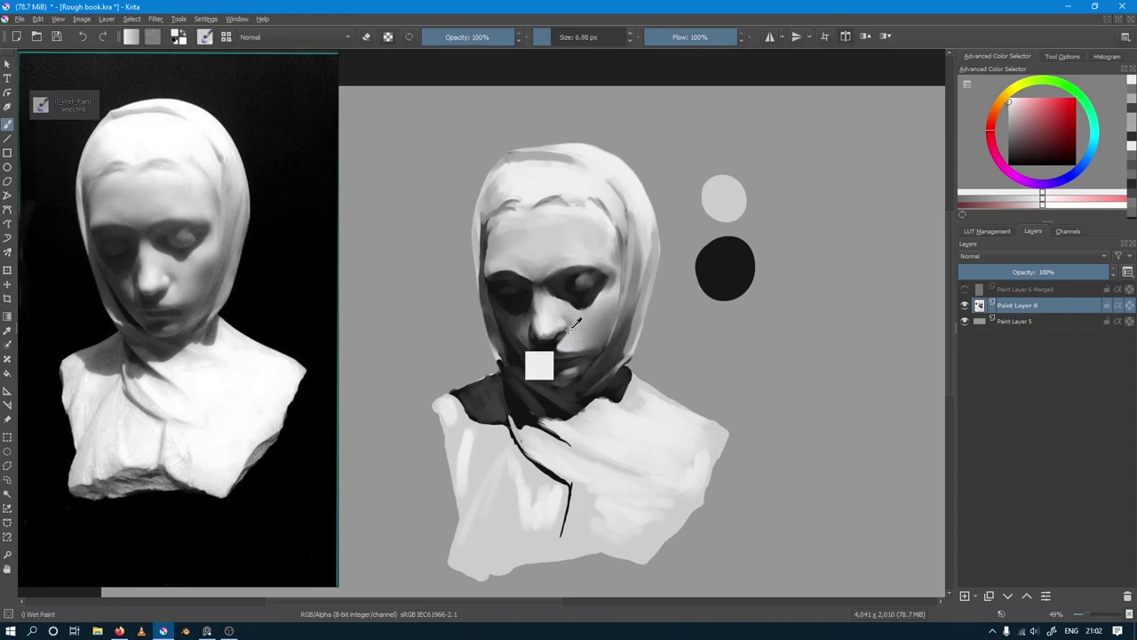
left_click(572, 342, "ctrl")
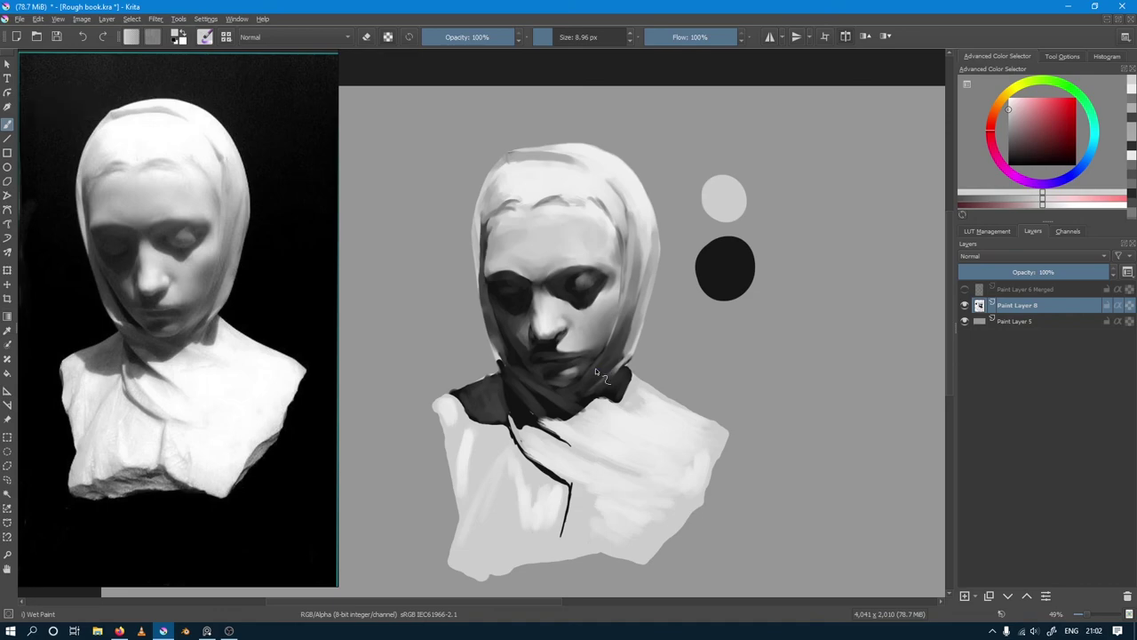
key("i")
key("i")
left_click_drag(594, 365, 609, 378)
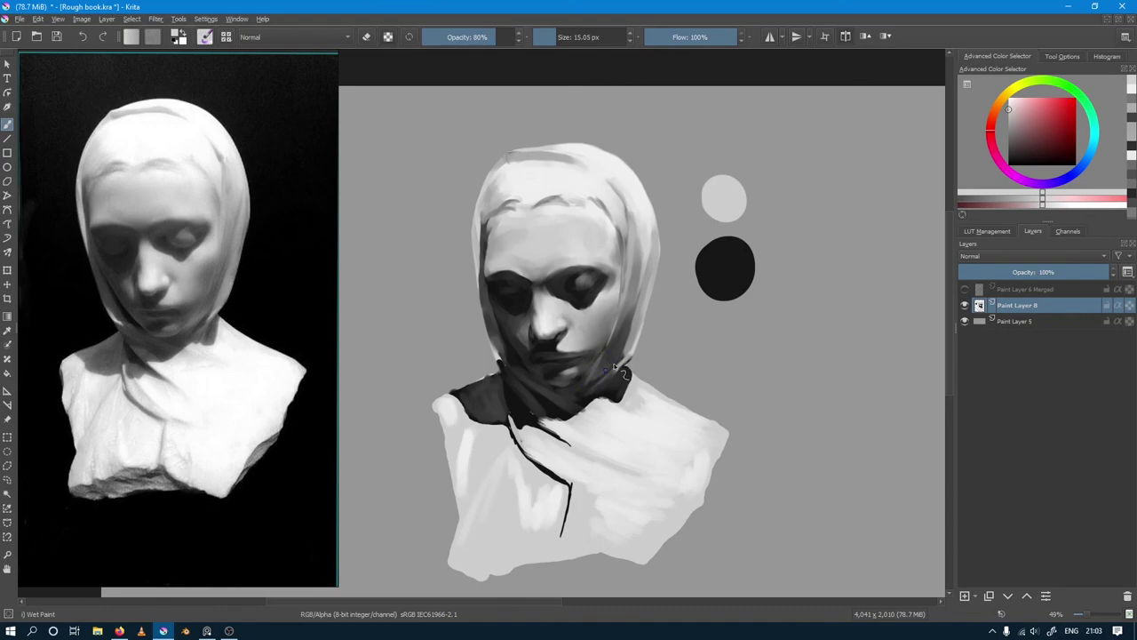
Step: Sample the near-black collar shadow tones and paint faint strokes at the chin
left_click(573, 391, "ctrl")
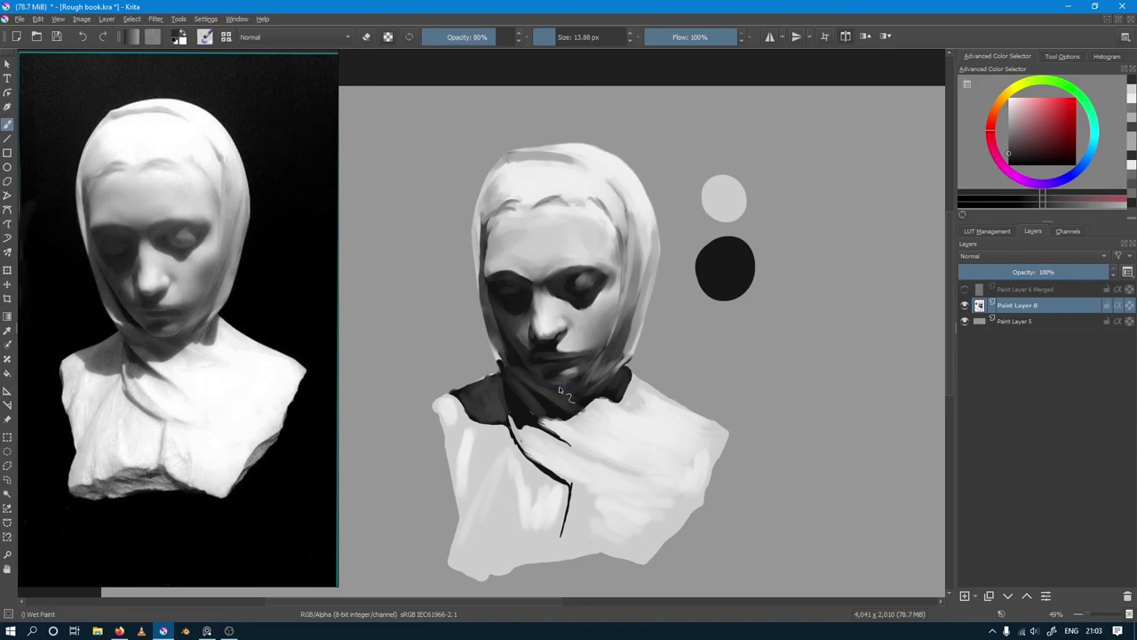
key("bracketleft")
left_click(555, 382, "ctrl")
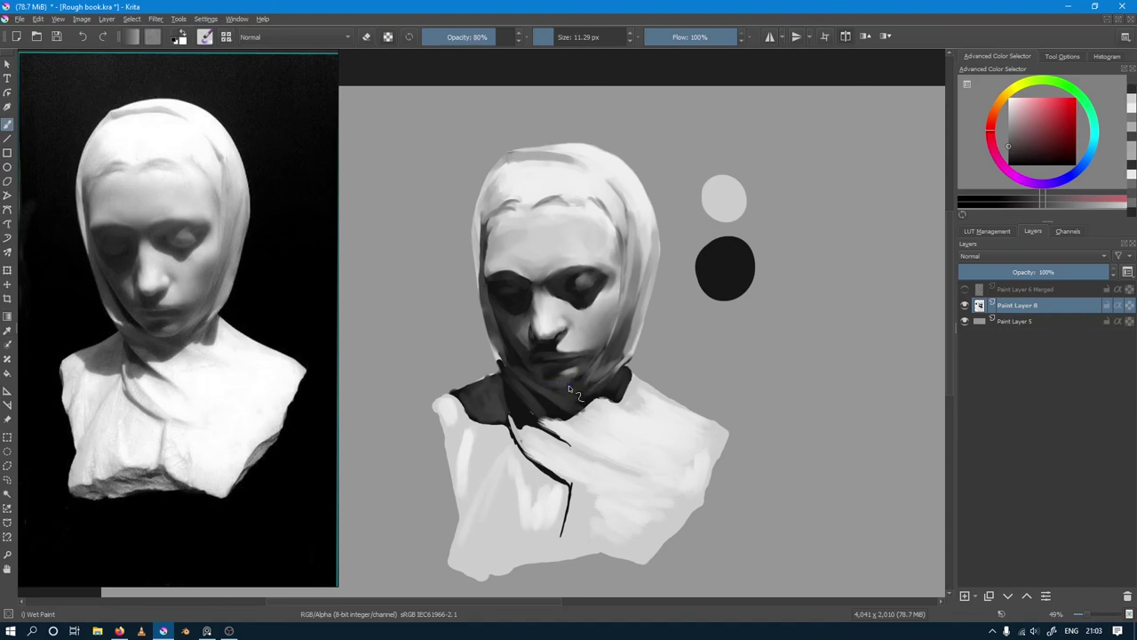
left_click(547, 376, "ctrl")
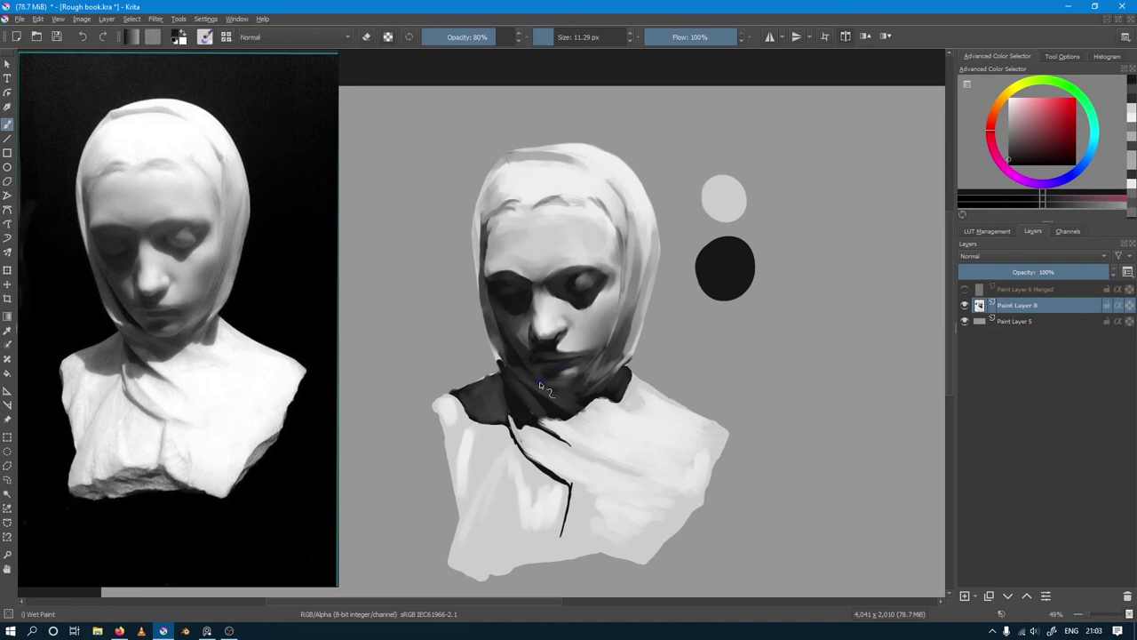
left_click(556, 380, "ctrl")
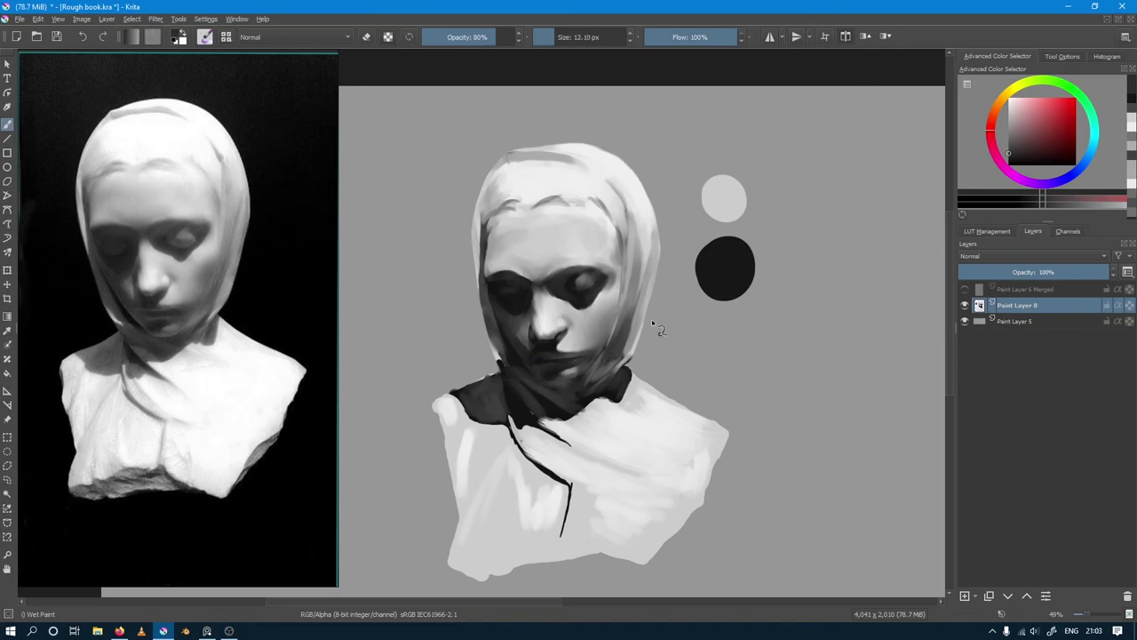
left_click(574, 363)
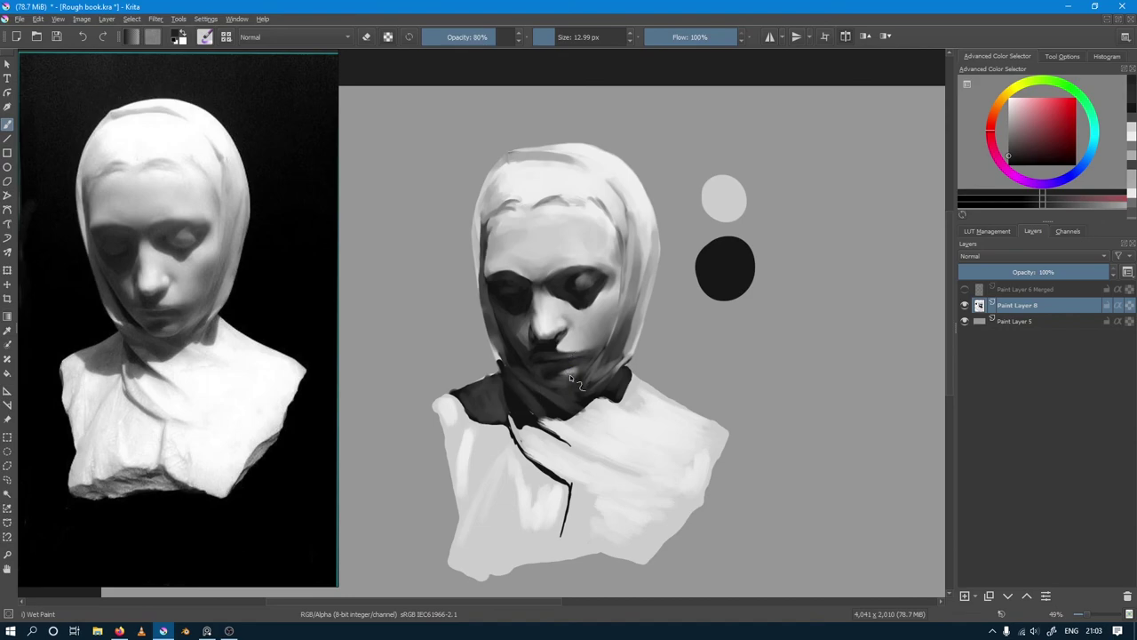
left_click_drag(558, 365, 576, 373)
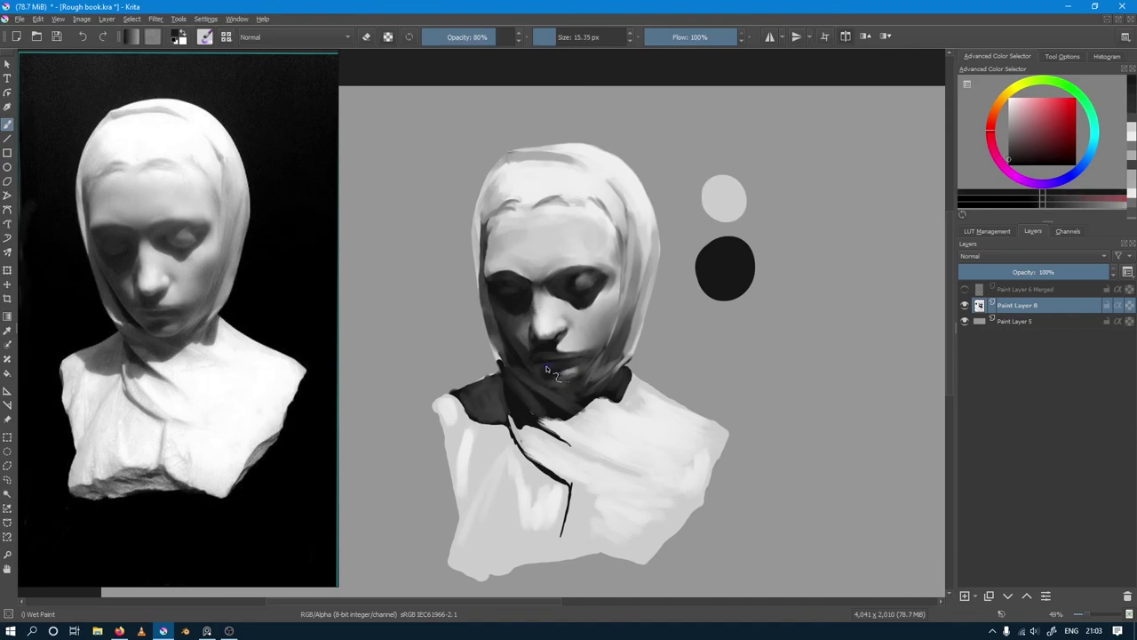
mouse_move(523, 295)
left_mouse_down()
mouse_move(503, 274)
mouse_move(511, 292)
left_mouse_up()
left_click_drag(553, 373, 548, 367)
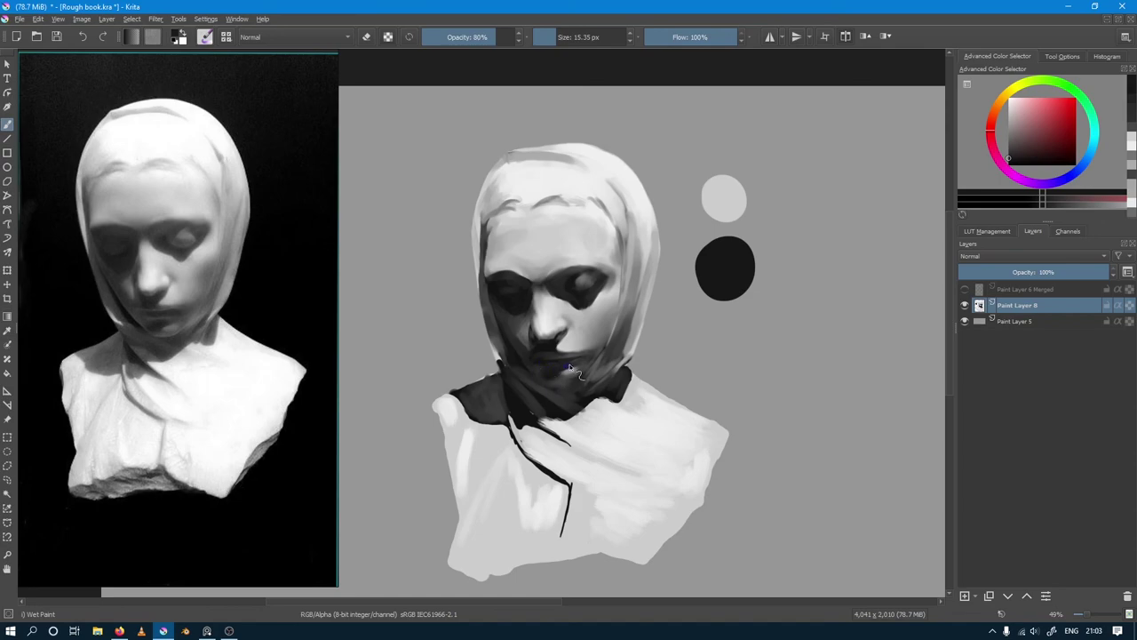
Step: Paint a short dark stroke under the chin using a colour from the quick colour wheel
left_click(570, 354, "ctrl")
key("shift+i")
left_click_drag(537, 365, 571, 363)
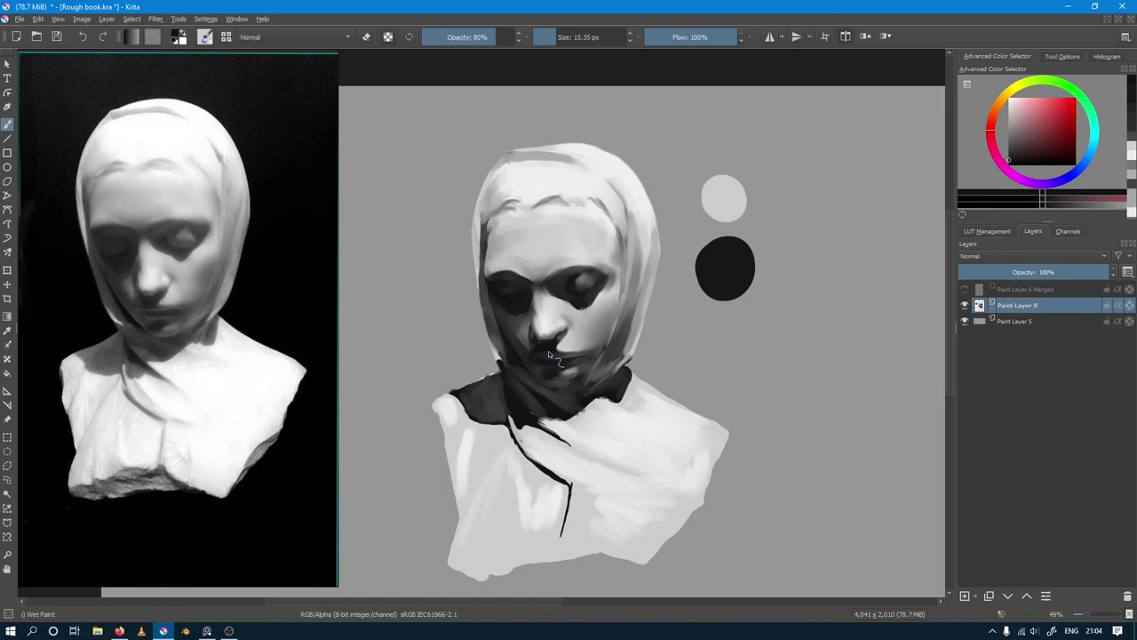
left_click_drag(550, 355, 546, 351)
left_click(530, 311, "ctrl")
mouse_move(531, 311)
left_mouse_down()
mouse_move(540, 331)
mouse_move(525, 325)
left_mouse_up()
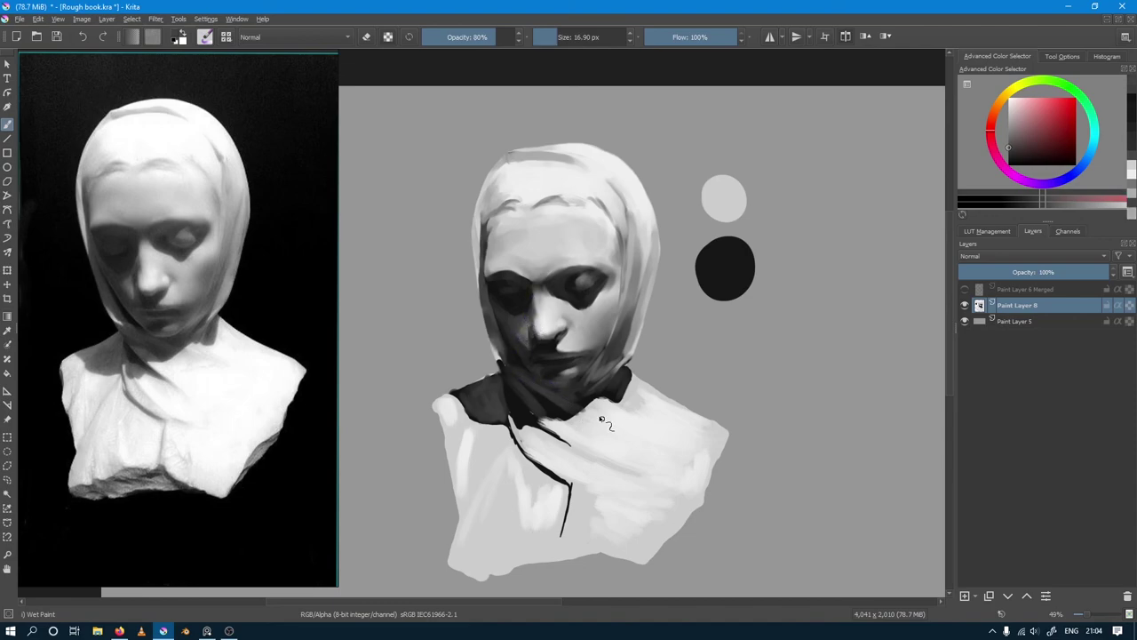
Step: Resample lighter and darker chin greys while fine-tuning the brush size
left_click(545, 343, "ctrl")
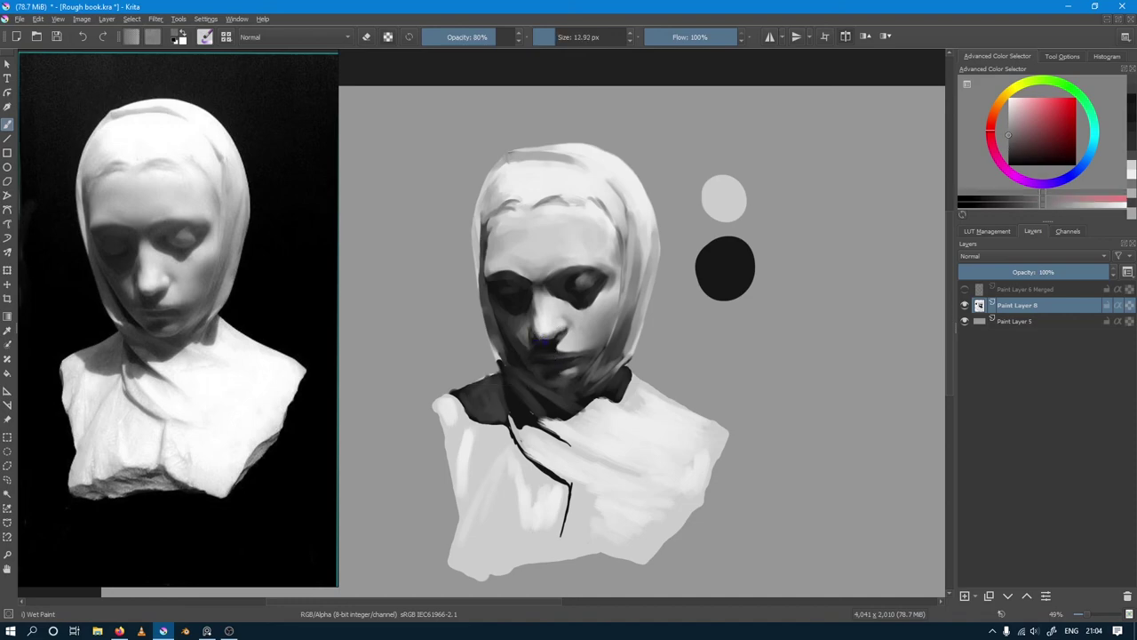
key("bracketleft")
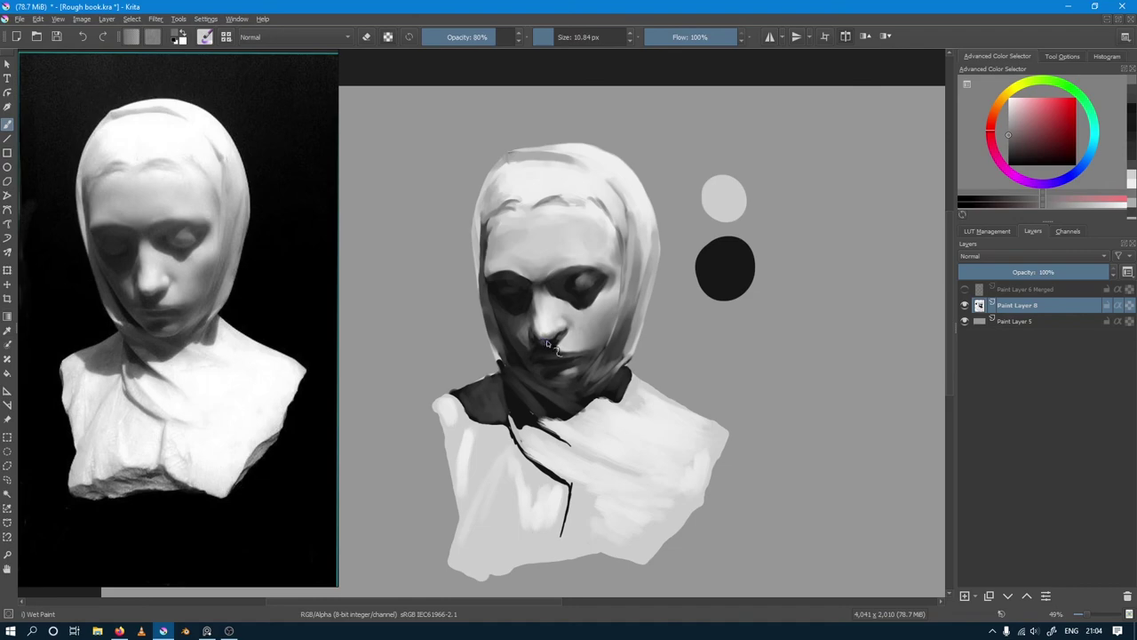
left_click(543, 346, "ctrl")
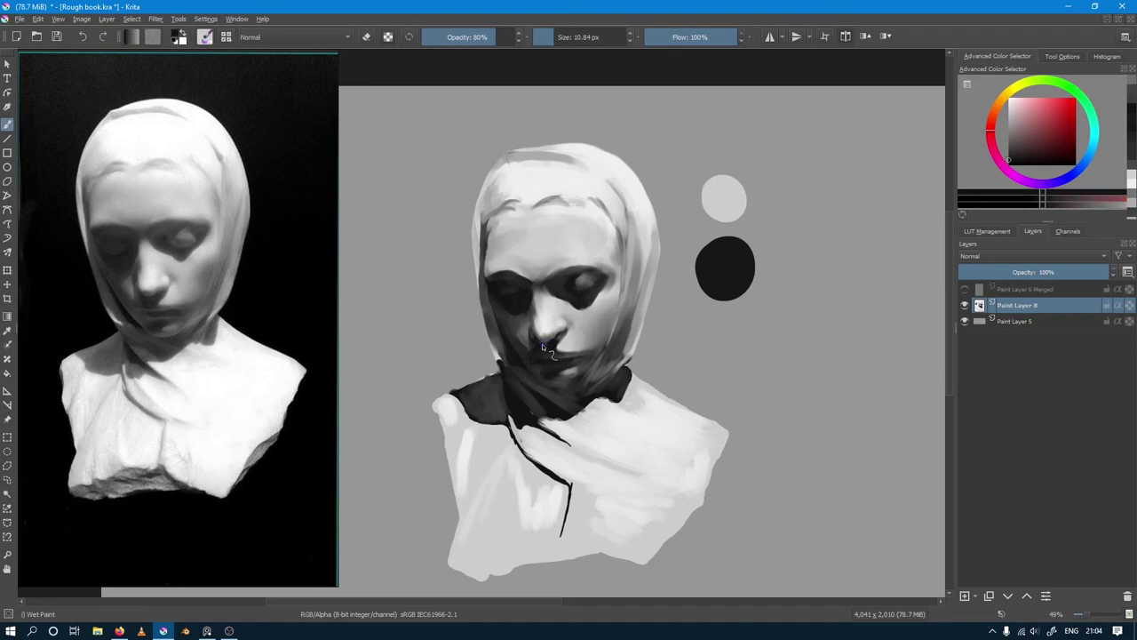
left_click(547, 345, "ctrl")
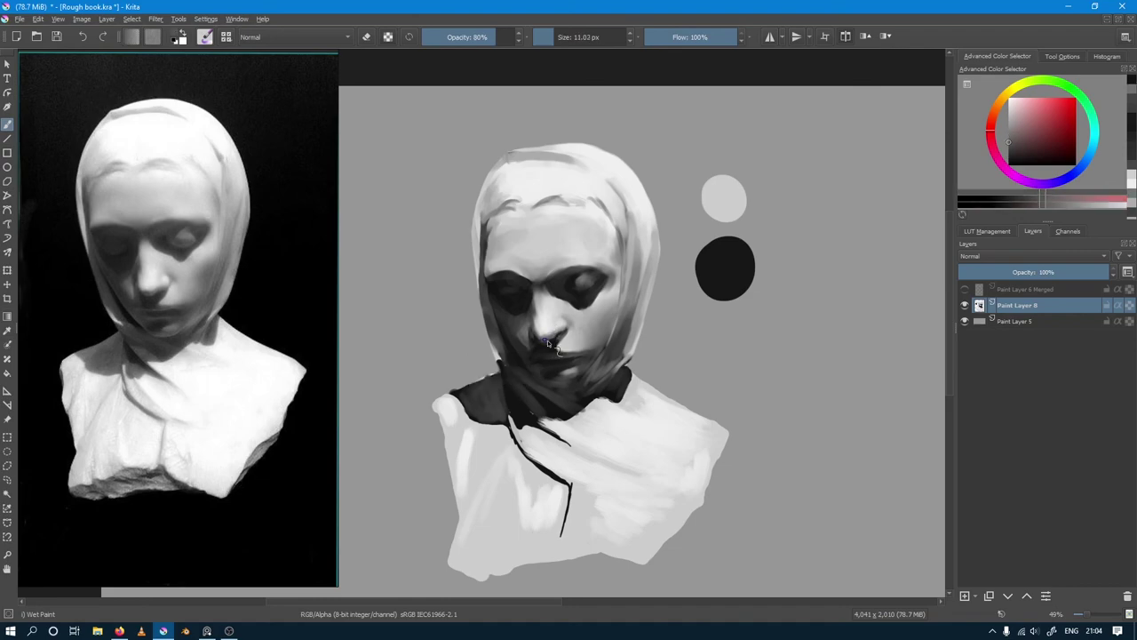
key("bracketright")
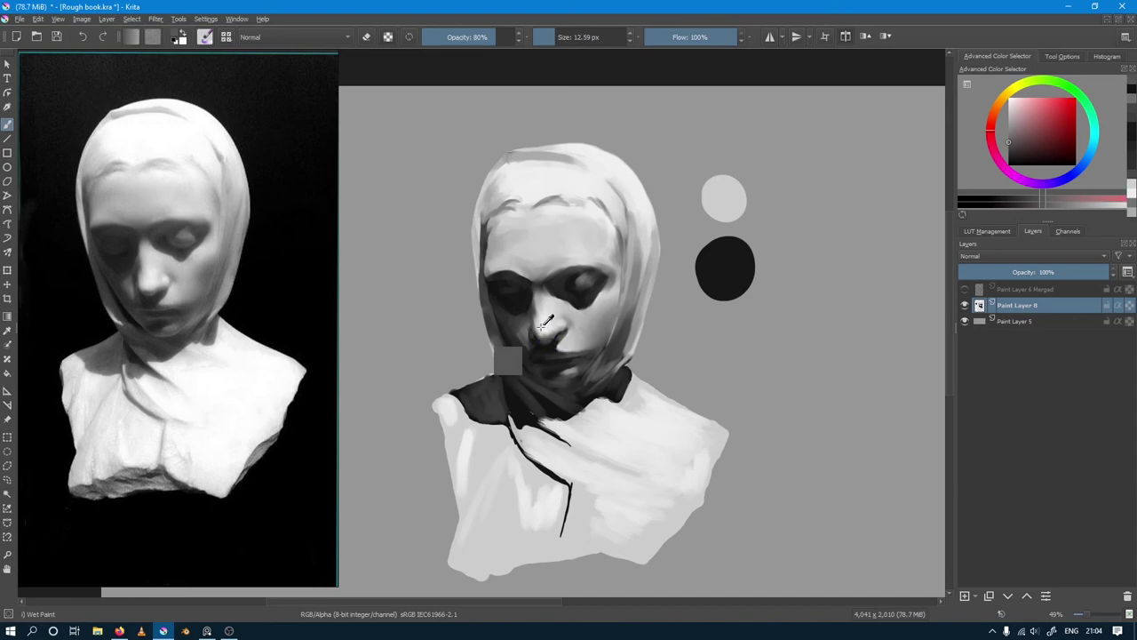
left_click(551, 344, "ctrl")
key("bracketright")
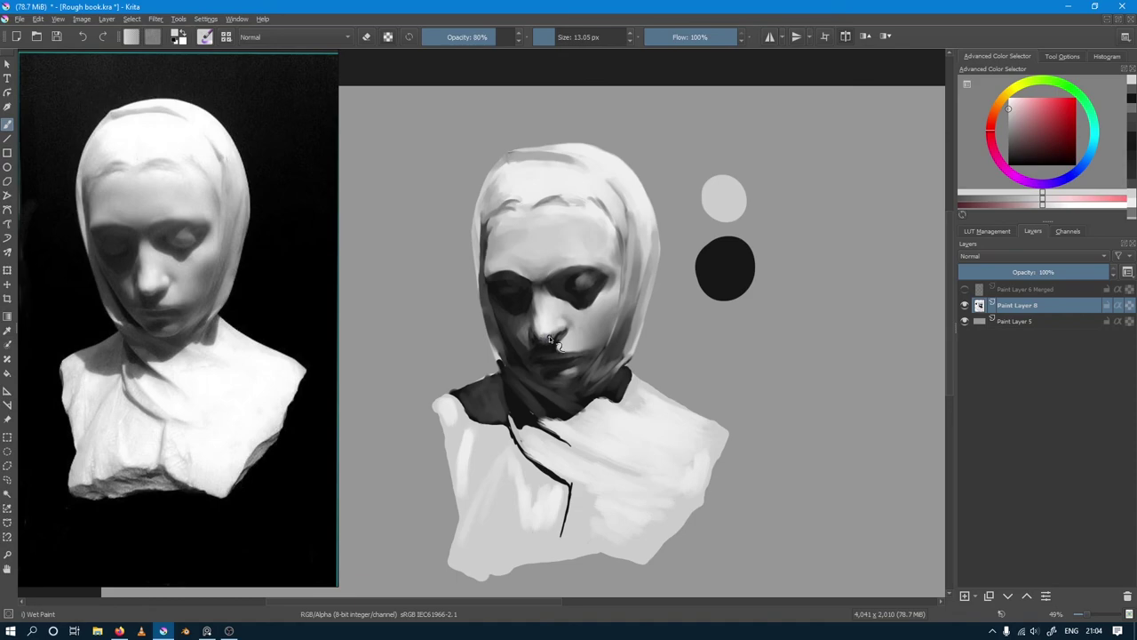
Step: Sample the chin's shadow tones and blend the chin shading with the Blender Blur brush
left_click(546, 343, "ctrl")
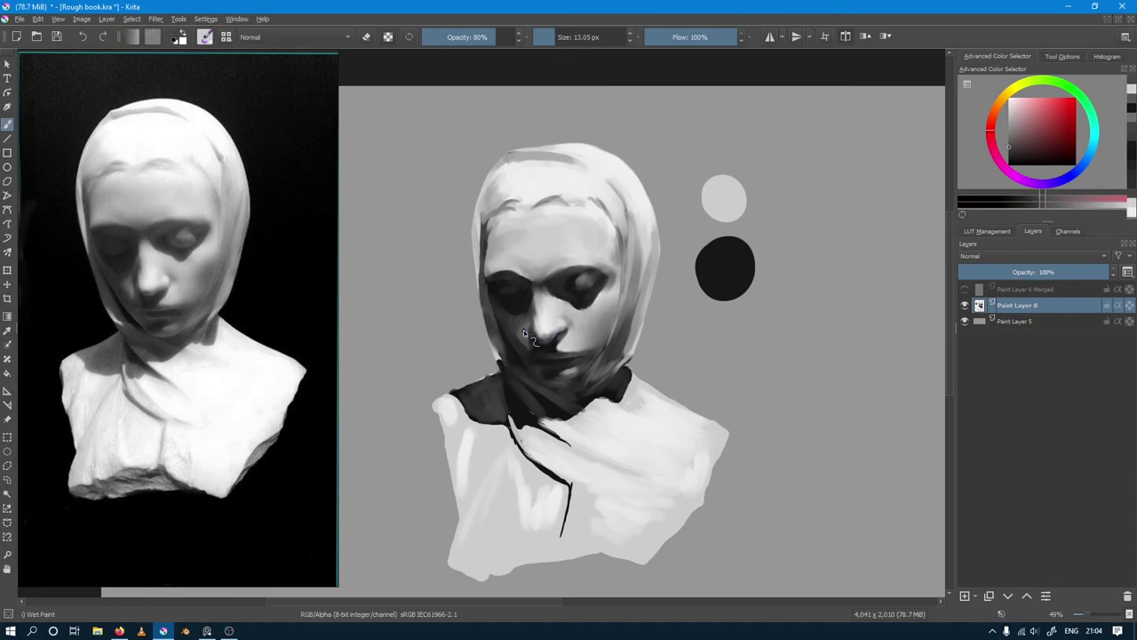
left_click(545, 340, "ctrl")
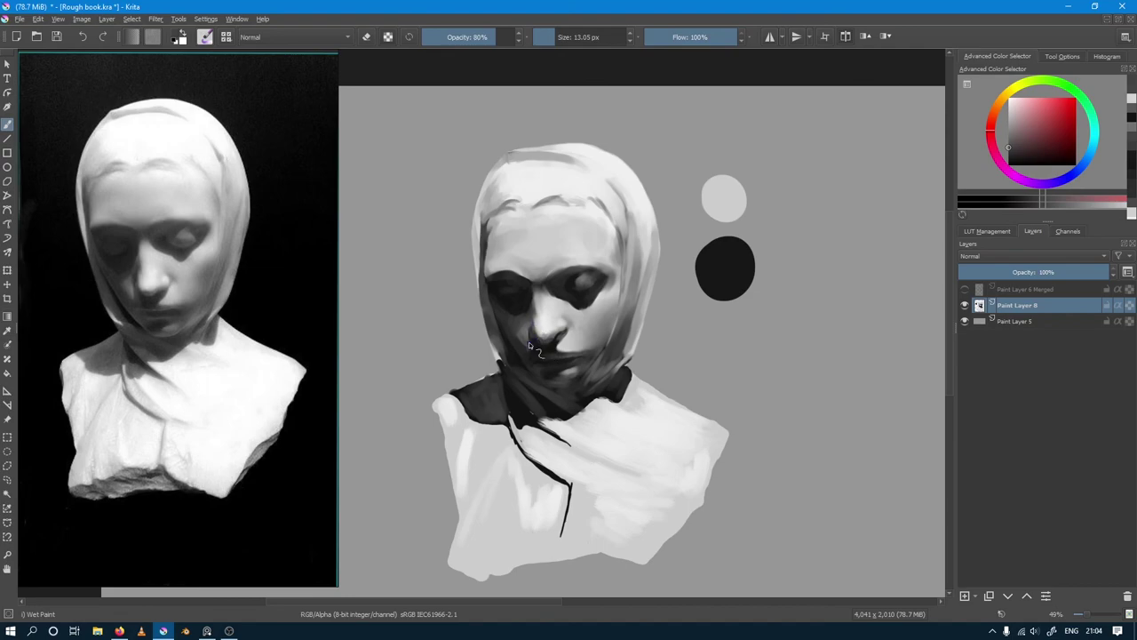
left_click(530, 325, "ctrl")
left_click_drag(530, 325, 531, 342)
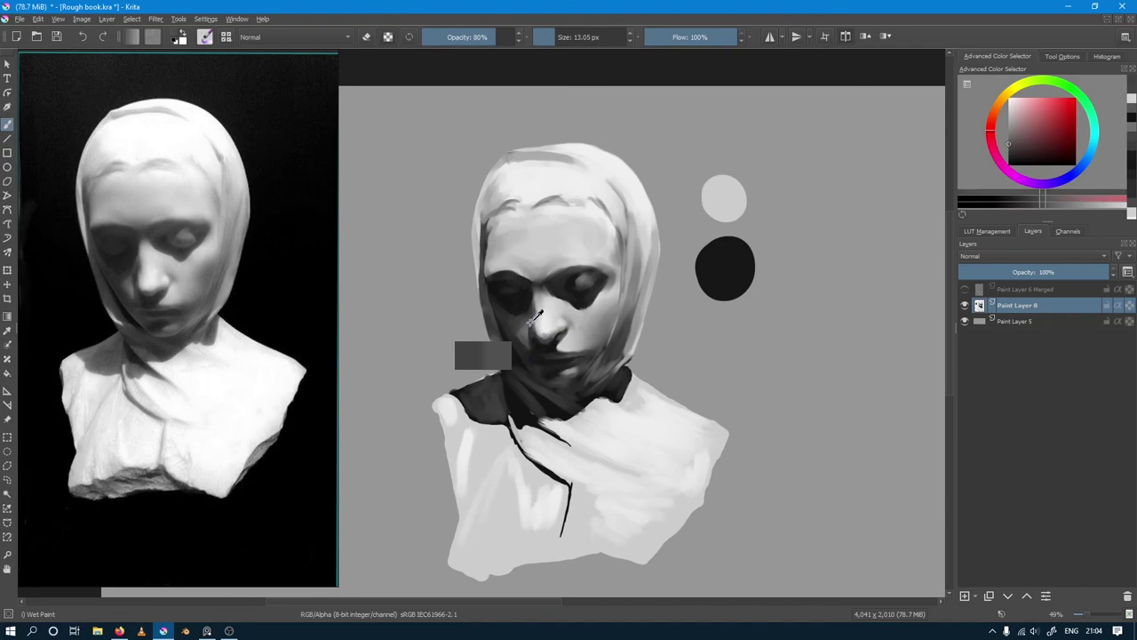
left_click(532, 348, "ctrl")
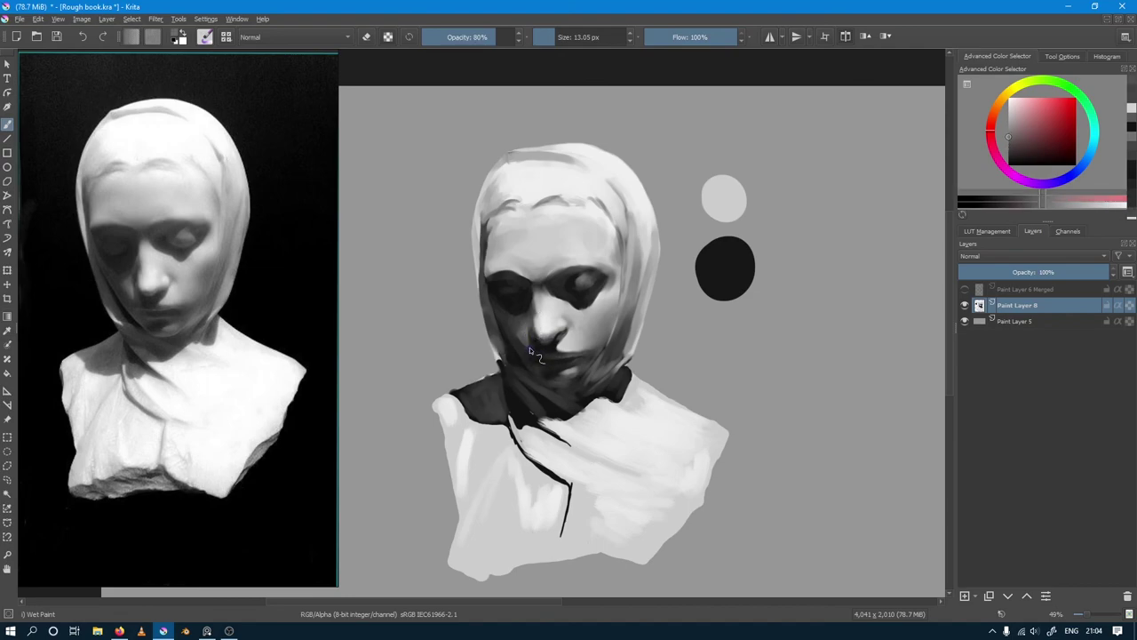
key("/")
left_click_drag(514, 335, 528, 353)
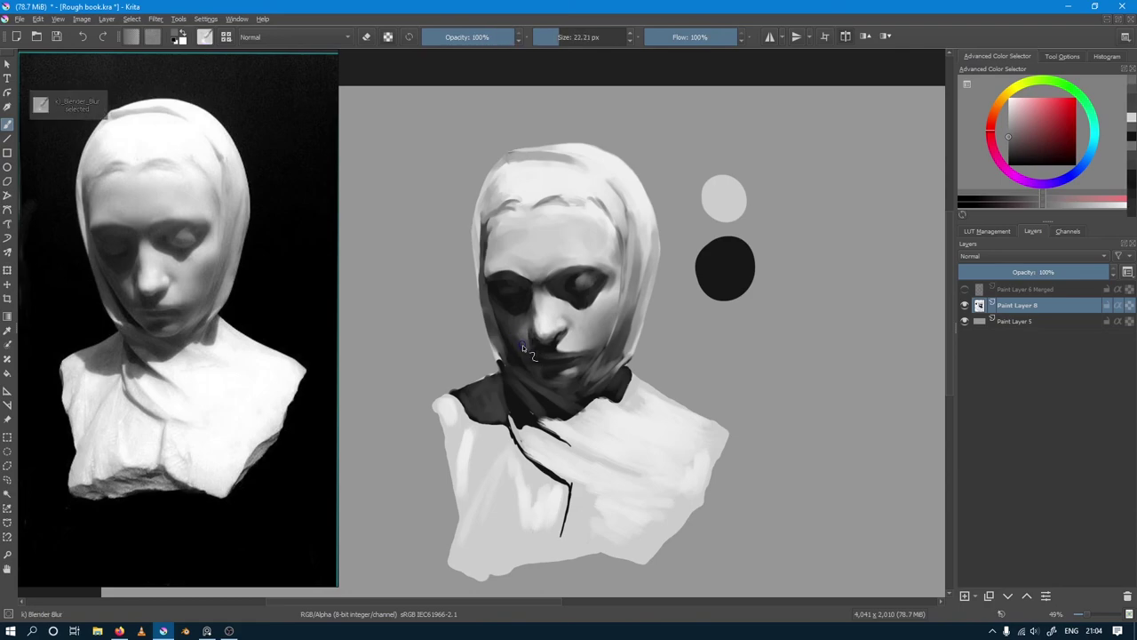
Step: Alternate Wet Paint and Blender Blur brushes to soften the chin and neck shadows with a near-white tone
key("/")
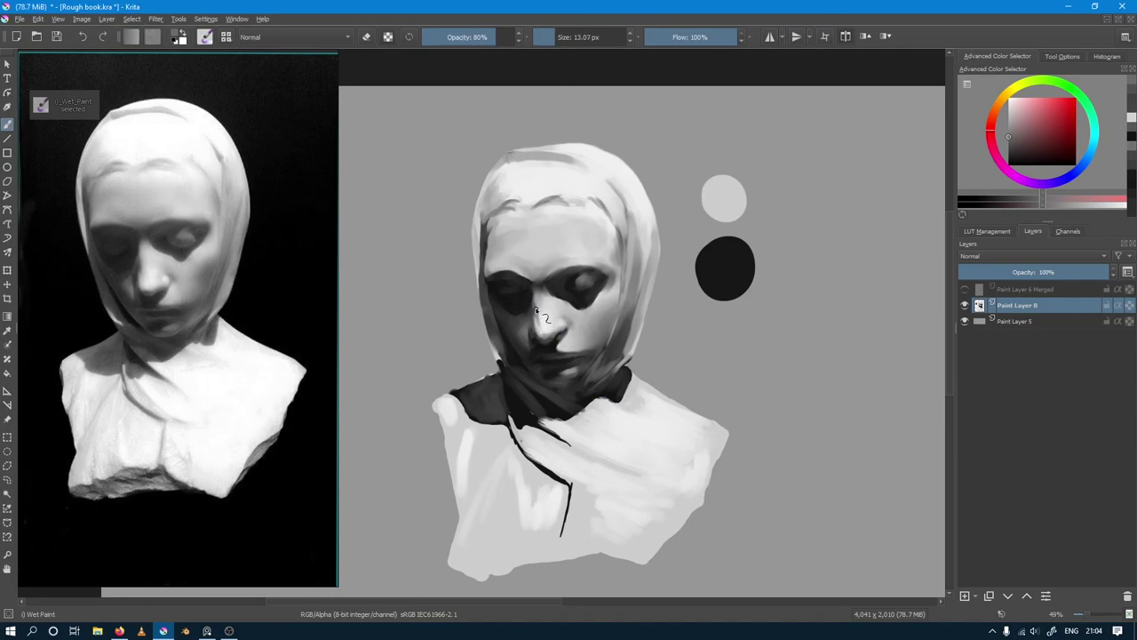
key("/")
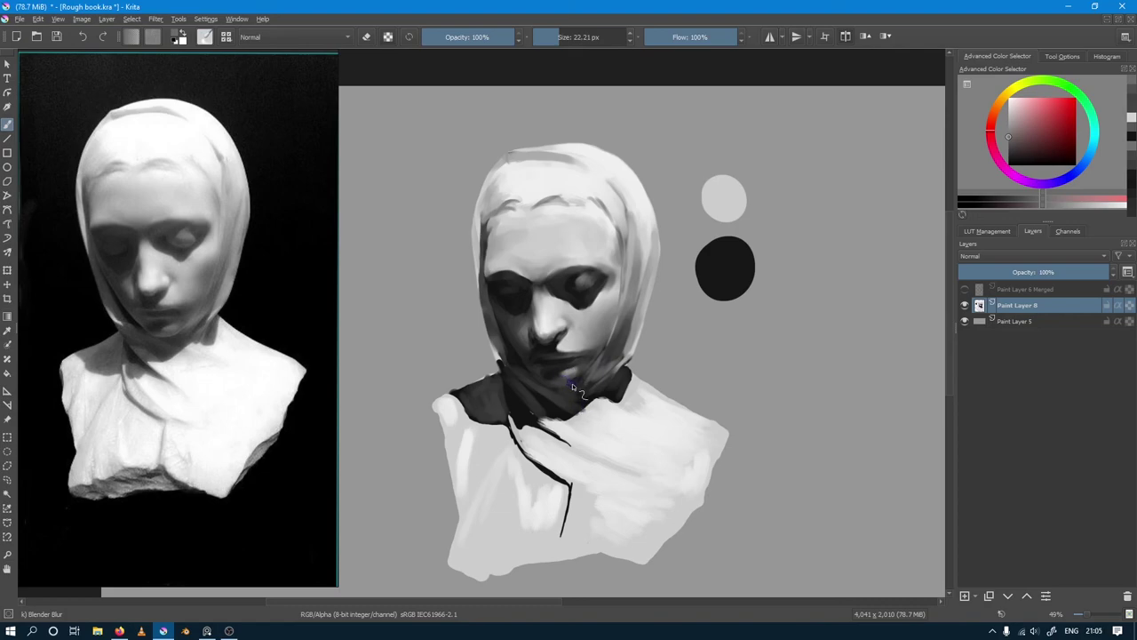
key("slash")
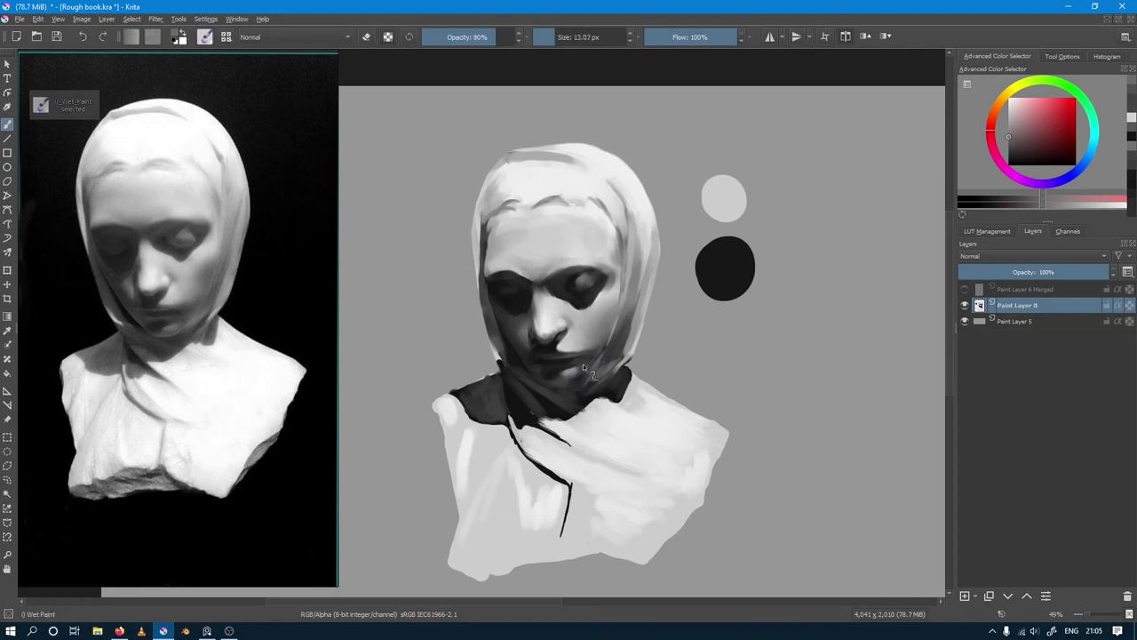
left_click(570, 331, "ctrl")
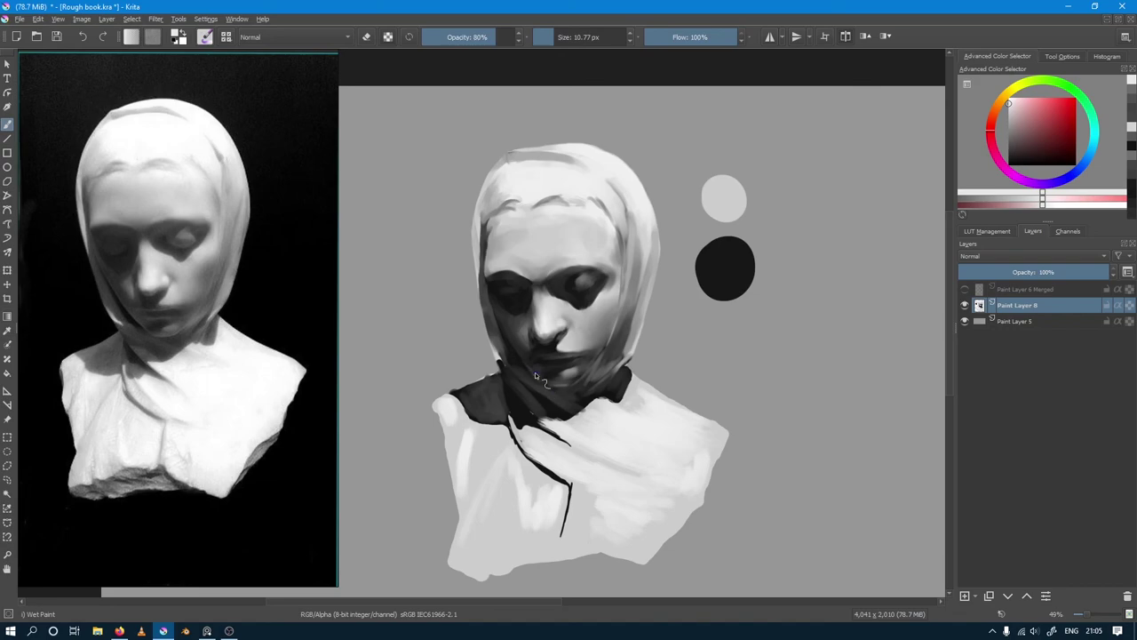
key("slash")
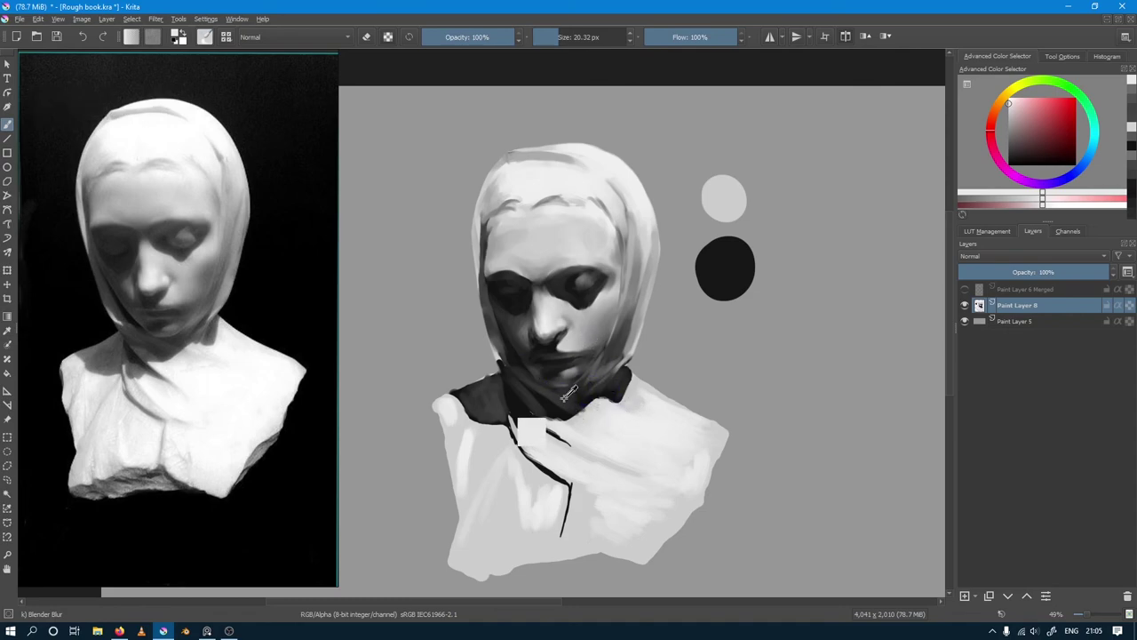
key("slash")
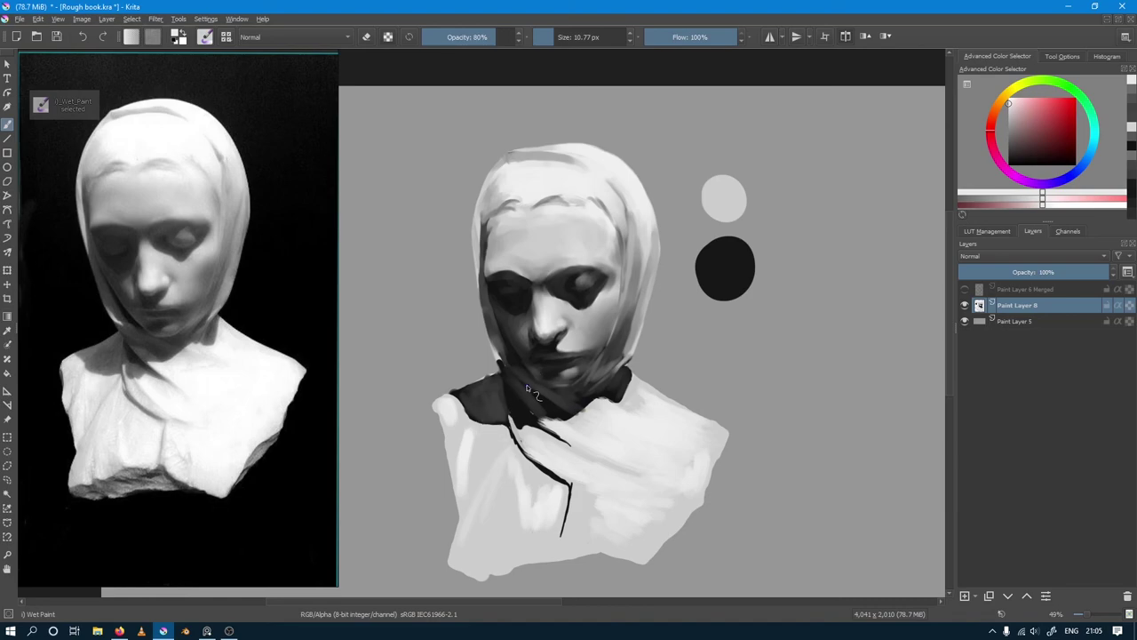
Step: Shade the neck and left cheek edge with sampled near-black and cheek greys, enlarging the brush to about 23 px
left_click(528, 386, "ctrl")
key("bracketright")
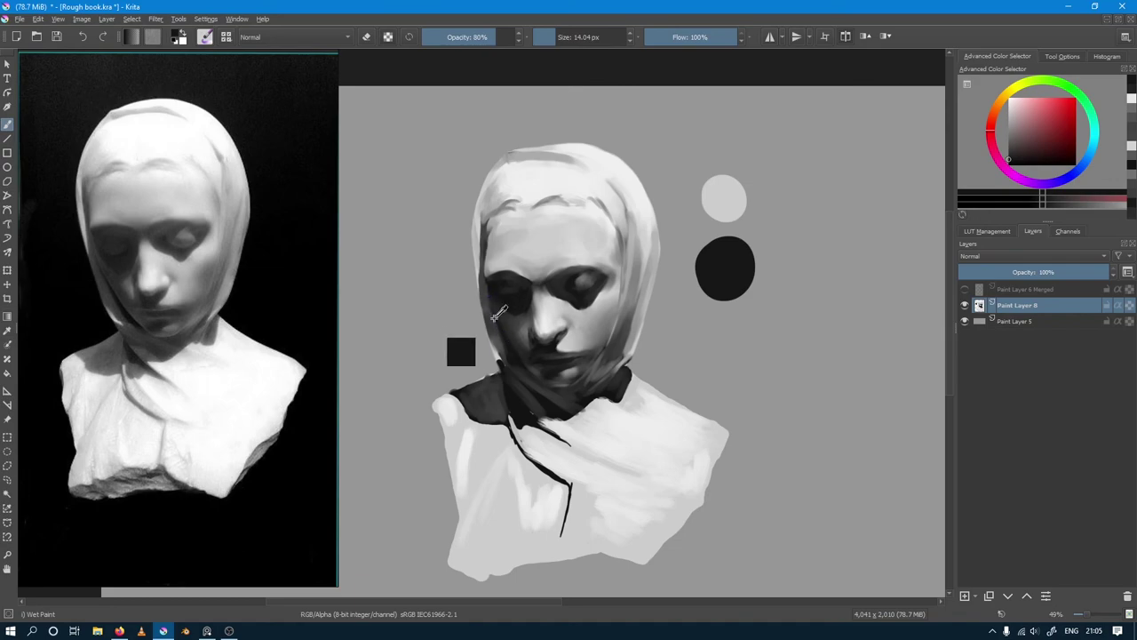
left_click(499, 315, "ctrl")
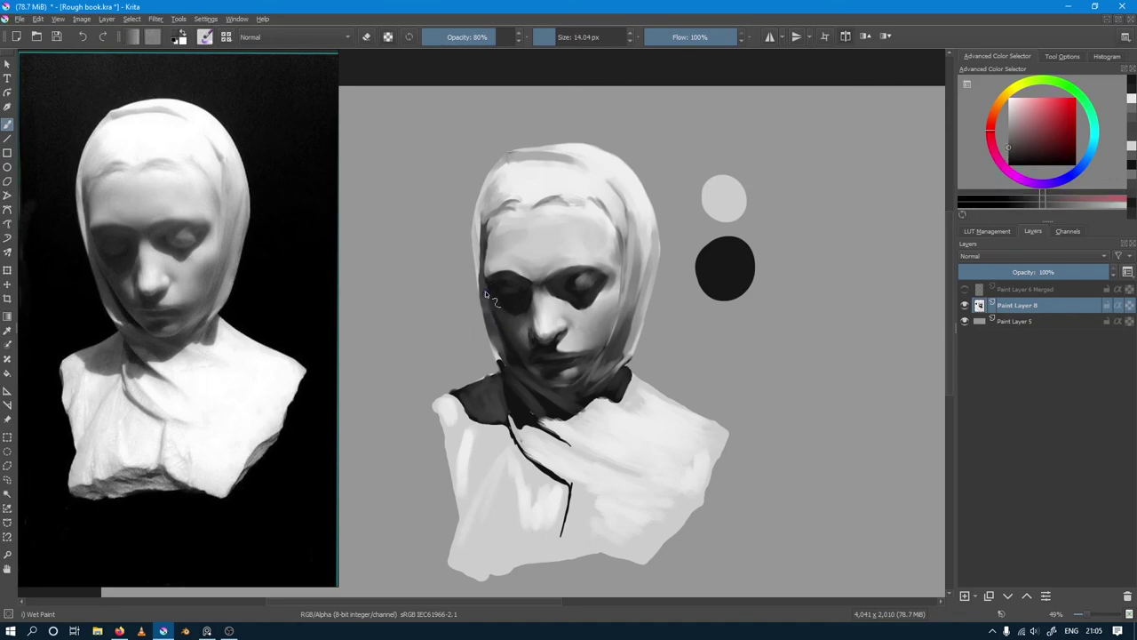
key("bracketright")
left_click(502, 339, "ctrl")
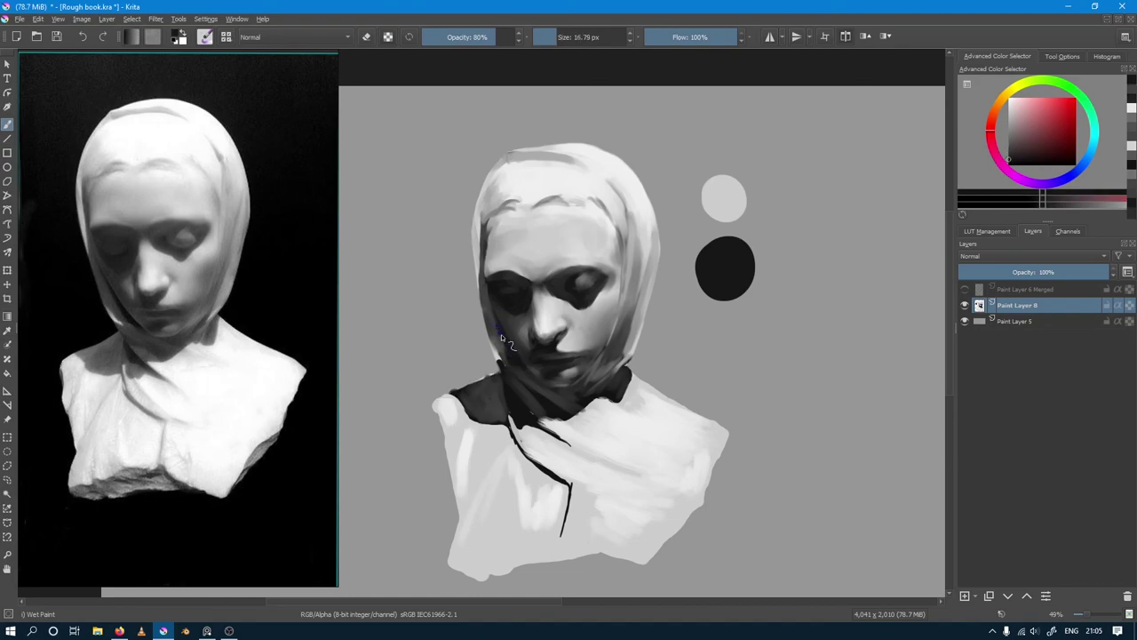
left_click(501, 352, "ctrl")
left_click(495, 341, "ctrl")
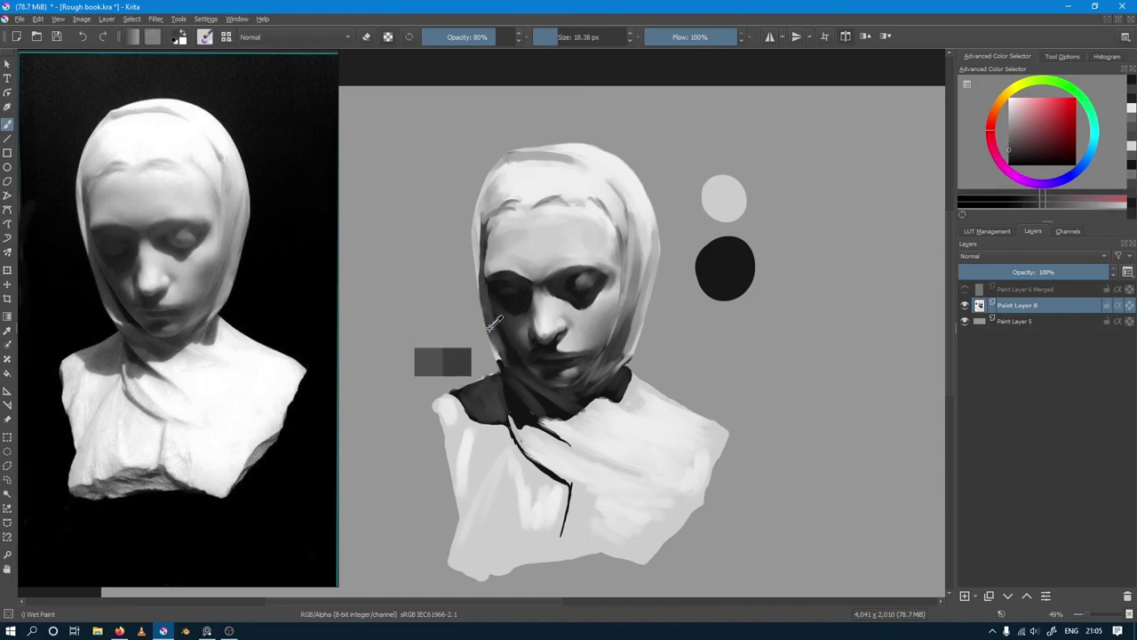
key("bracketright")
left_click(495, 336, "ctrl")
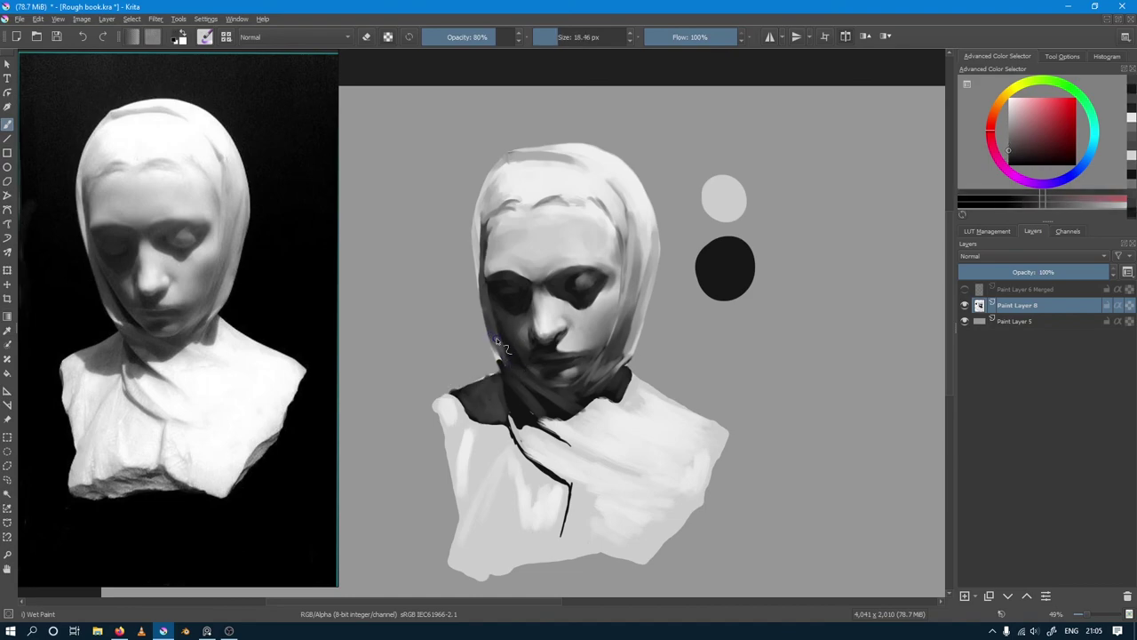
key("bracketright")
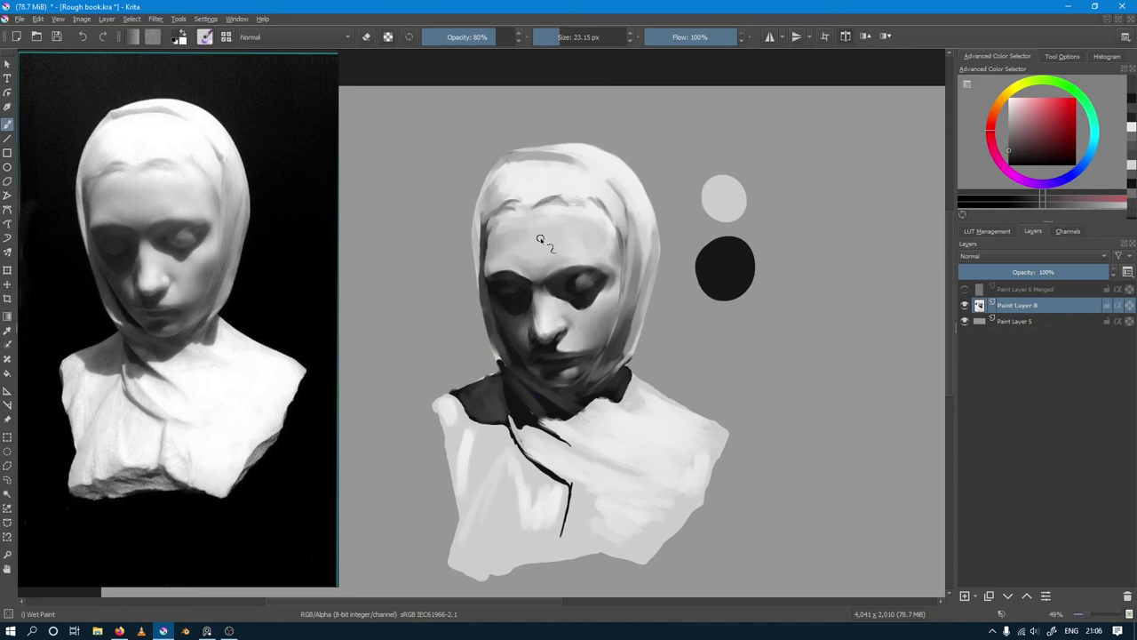
Step: Repaint the forehead with light and mid greys sampled from it using the Wet Paint brush
left_click(519, 200, "ctrl")
left_click(503, 208, "ctrl")
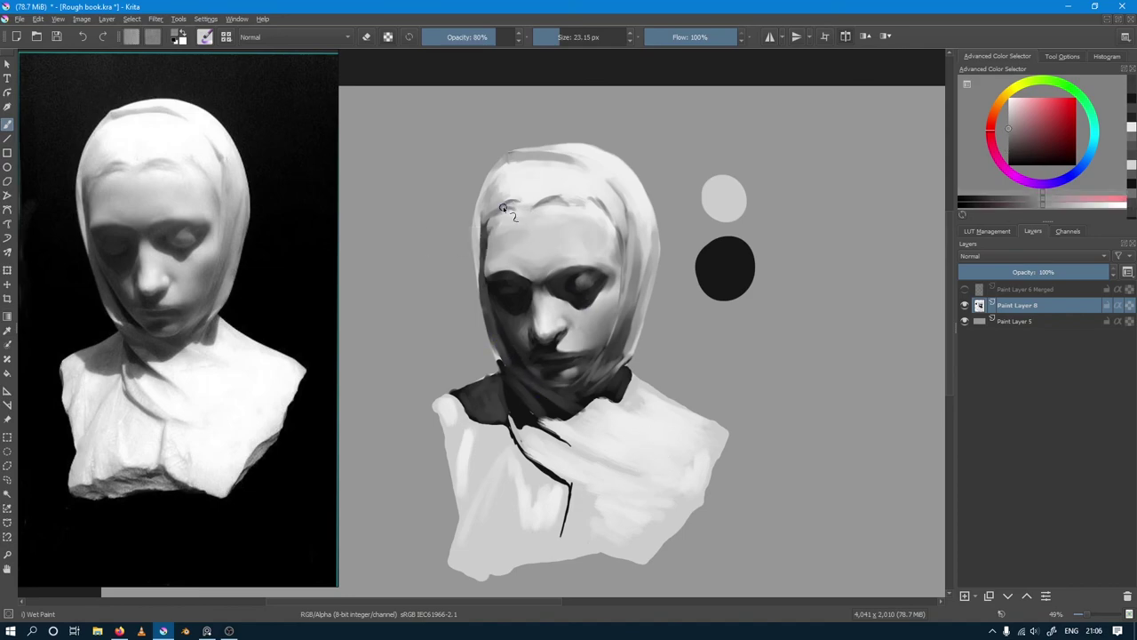
key("bracketleft")
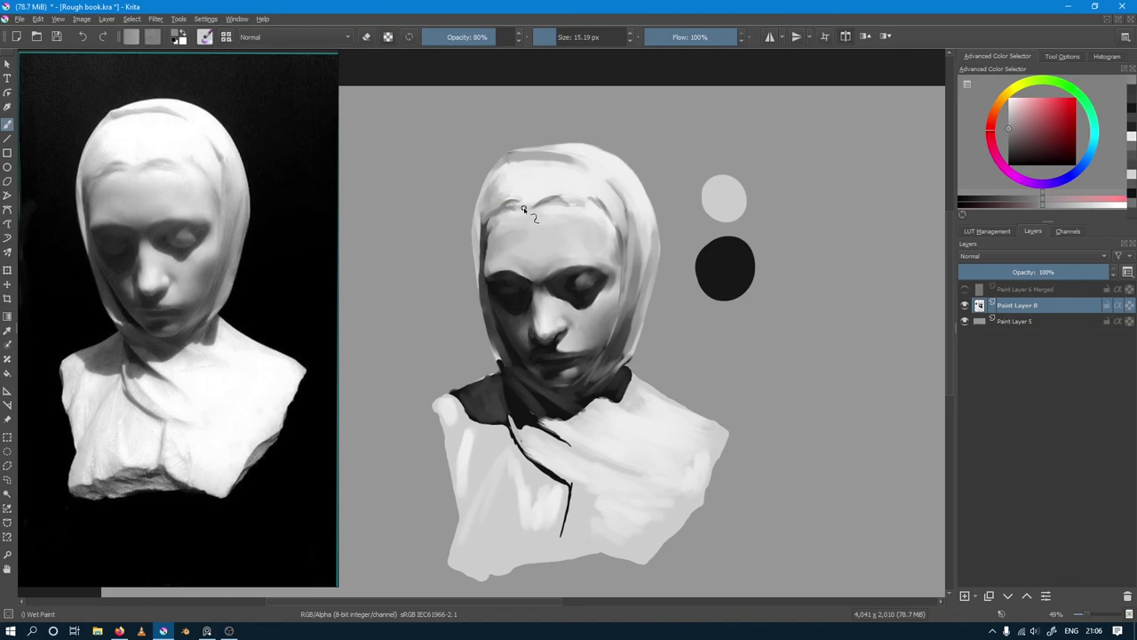
left_click(503, 213, "ctrl")
key("bracketright")
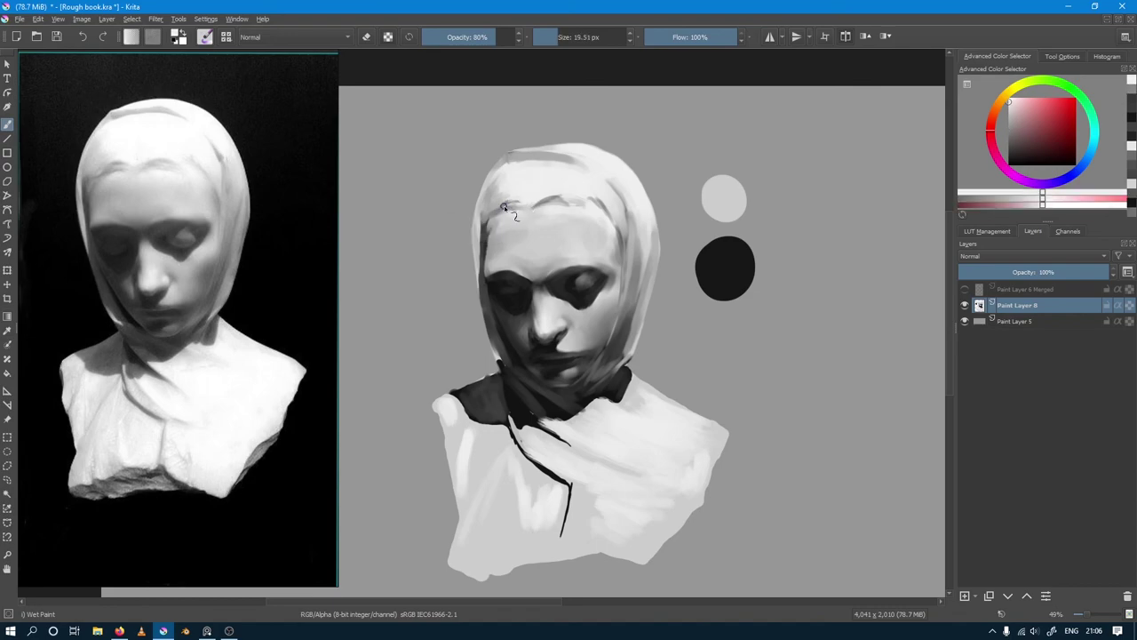
left_click(505, 209, "ctrl")
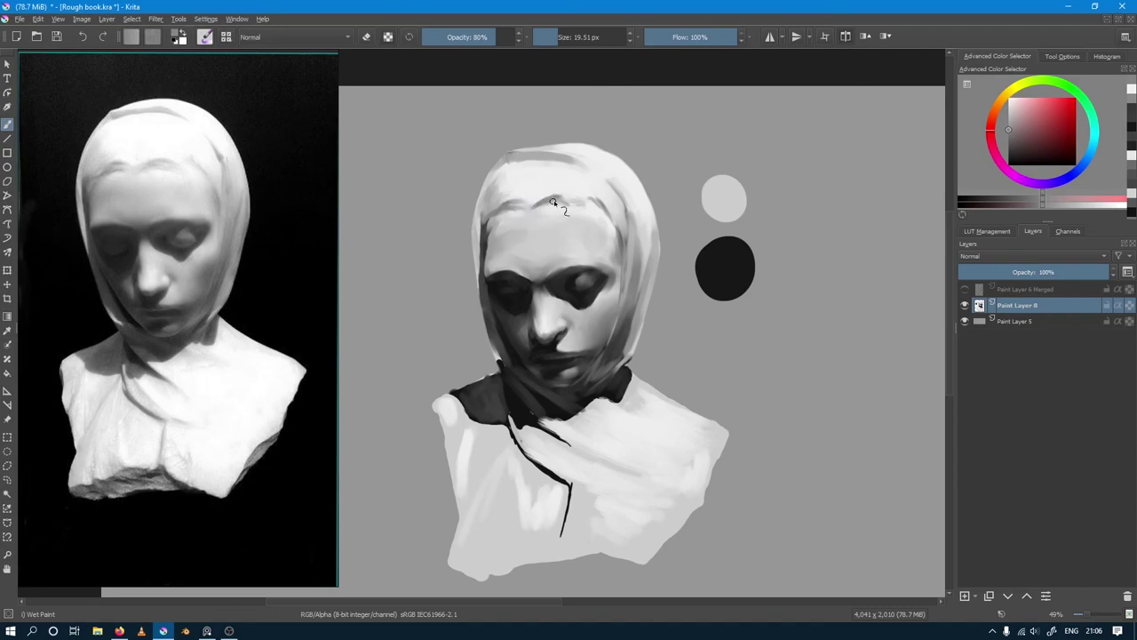
left_click(551, 204, "ctrl")
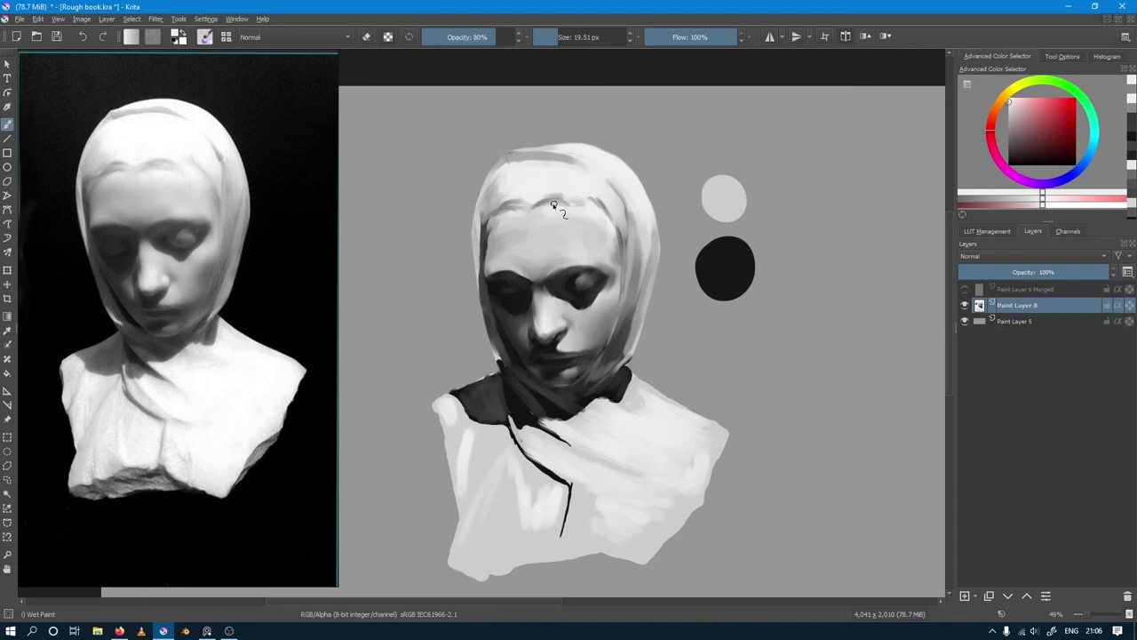
left_click(552, 204, "ctrl")
key("bracketleft")
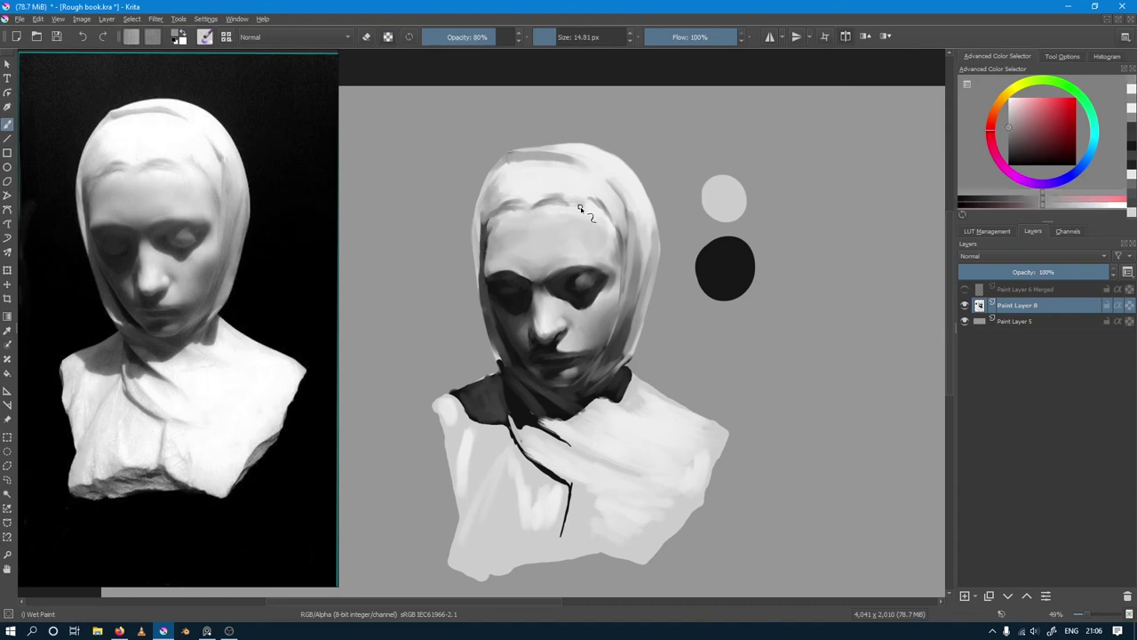
left_click(574, 204, "ctrl")
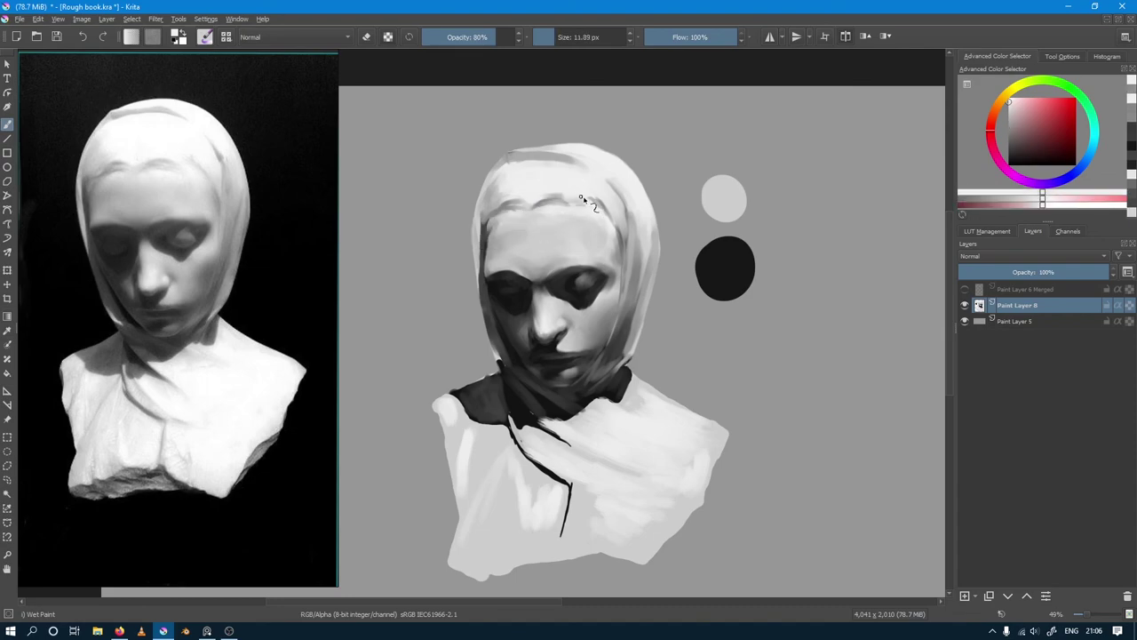
Step: Blend the forehead with the blending brush using sampled darker and mid greys
left_click_drag(603, 215, 603, 205)
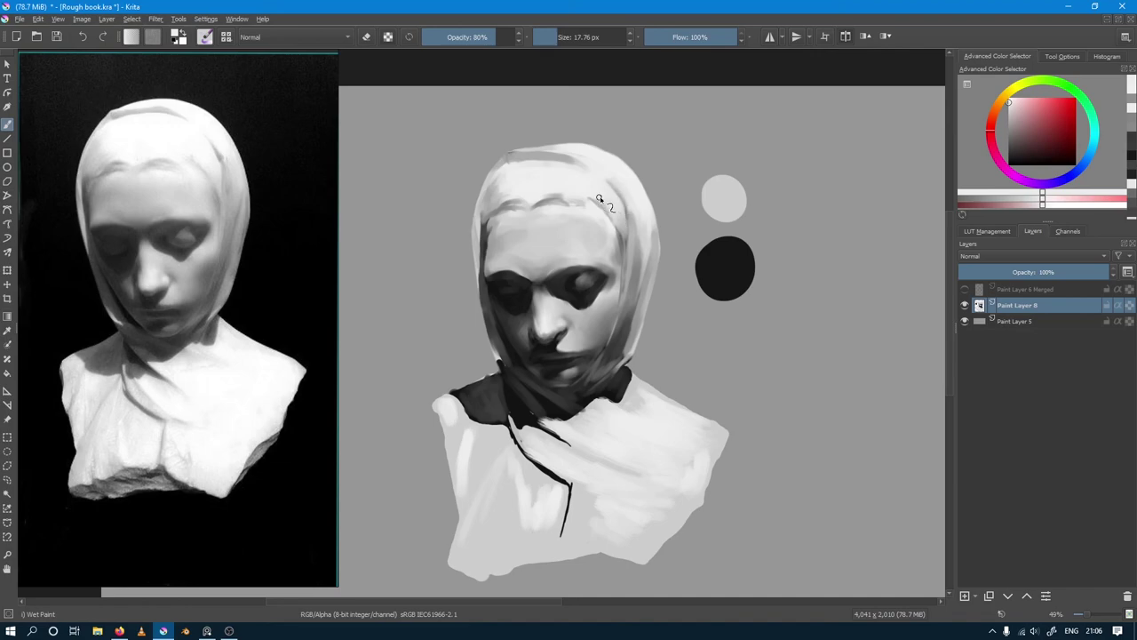
left_click_drag(603, 191, 595, 195)
key("o")
key("o")
key("bracketleft")
left_click(624, 227, "ctrl")
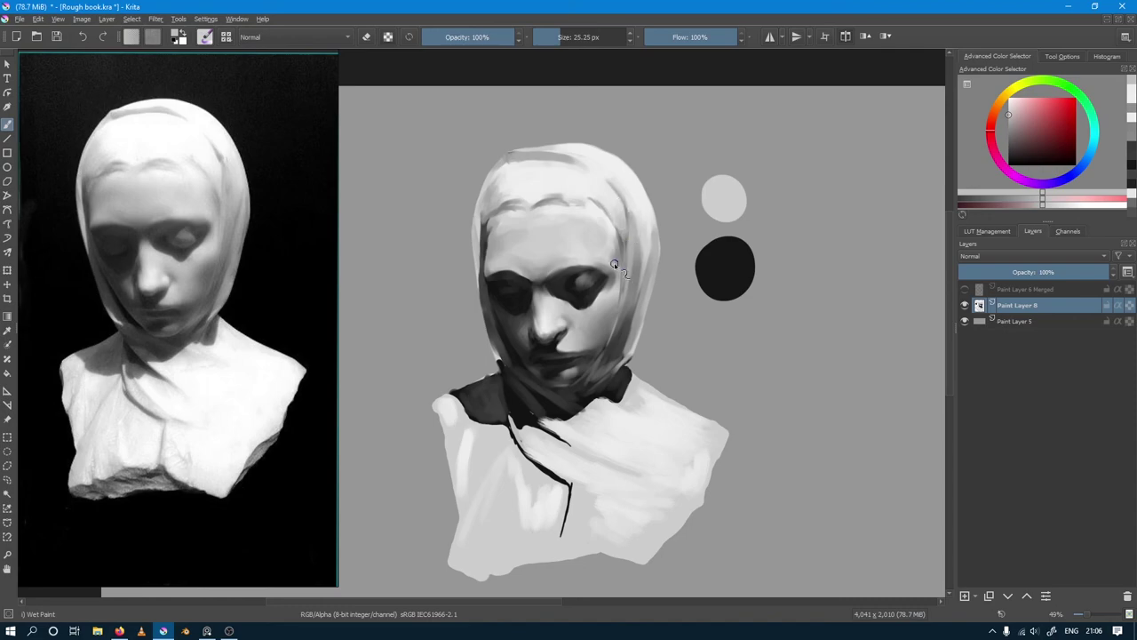
key("bracketleft")
left_click(620, 251, "ctrl")
key("bracketright")
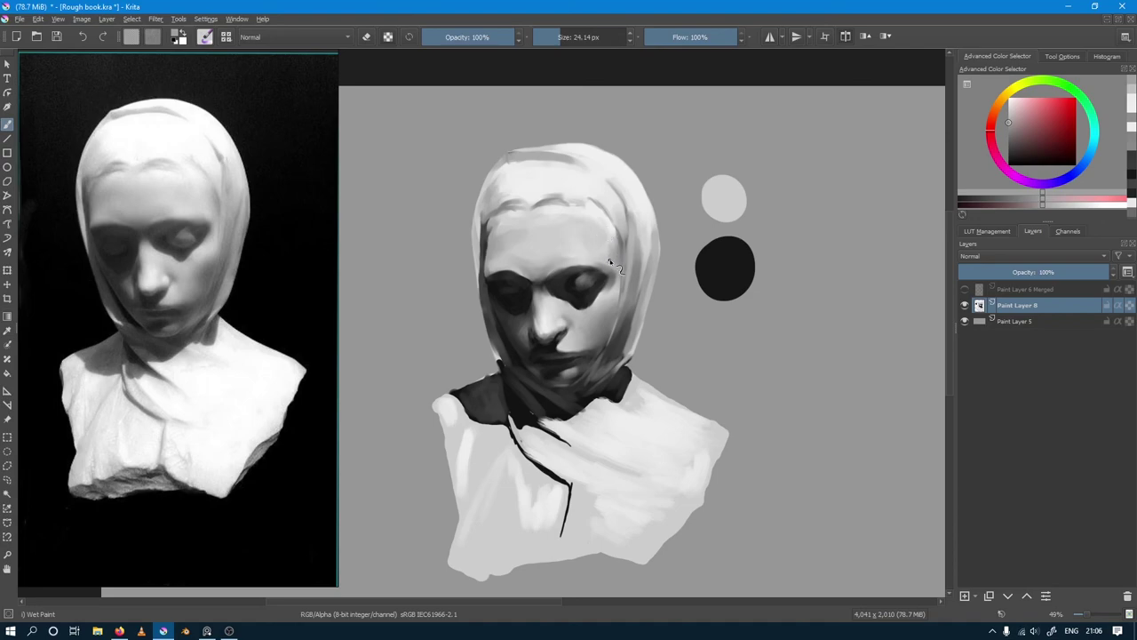
Step: Refine the hood's top and upper-left outline with lighter and darker greys sampled from the hood and forehead
left_click(603, 252, "ctrl")
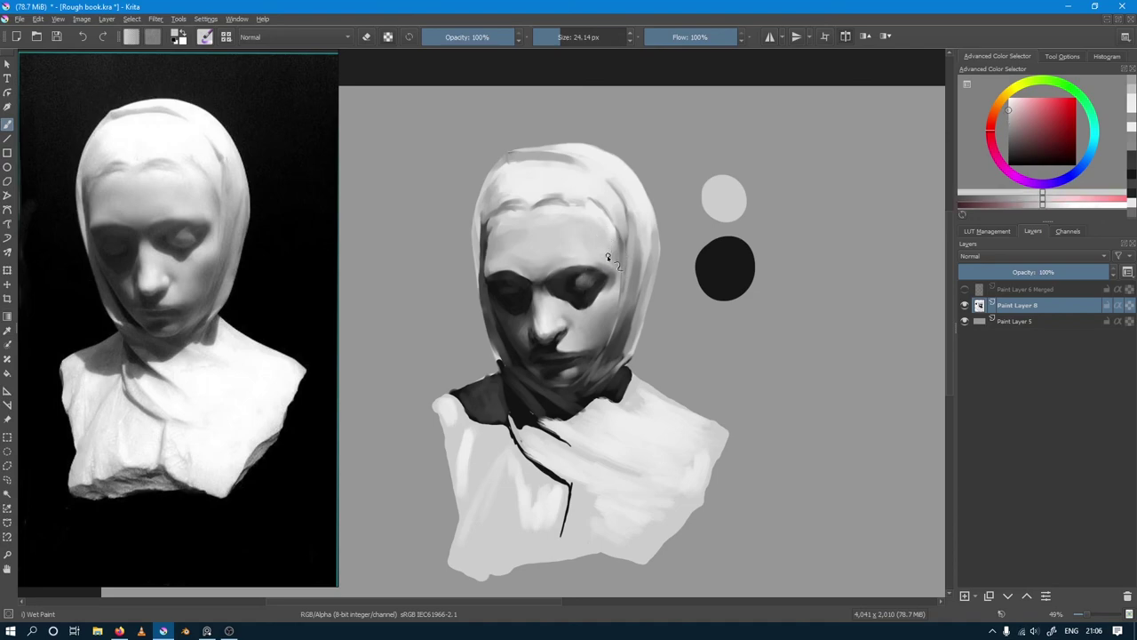
left_click(609, 257)
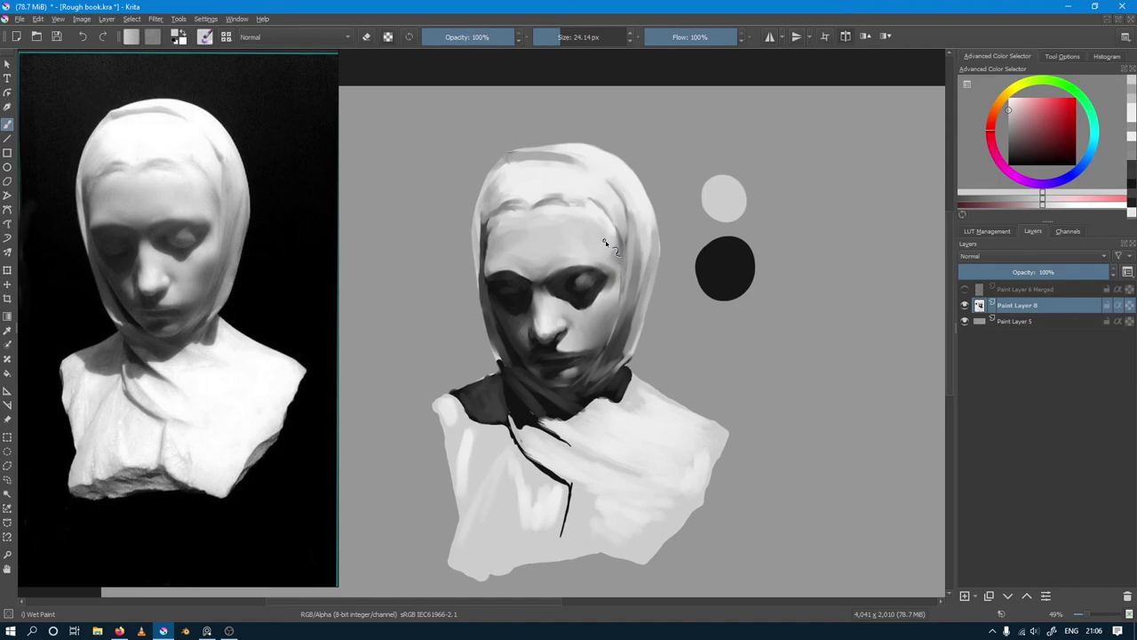
left_click(612, 232, "ctrl")
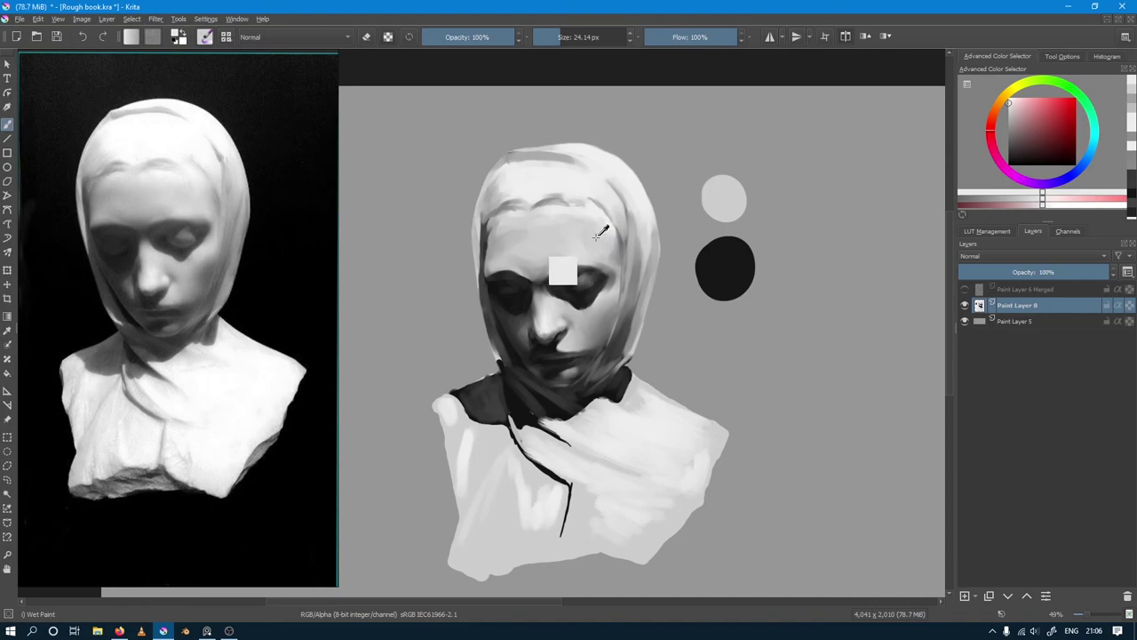
left_click(601, 232, "ctrl")
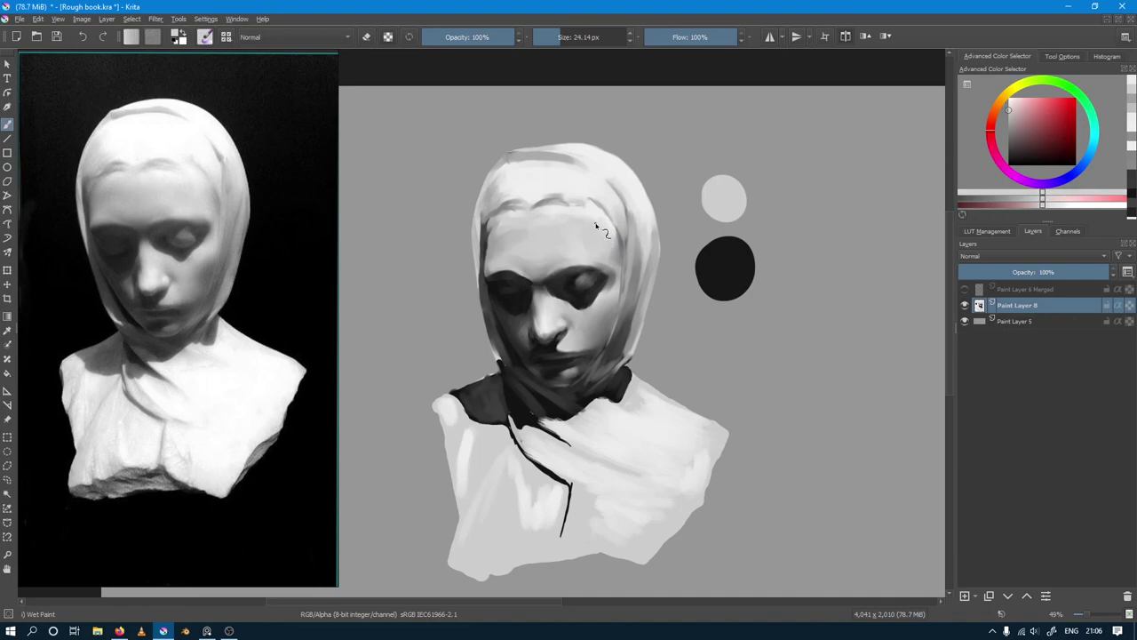
left_click(568, 189, "ctrl")
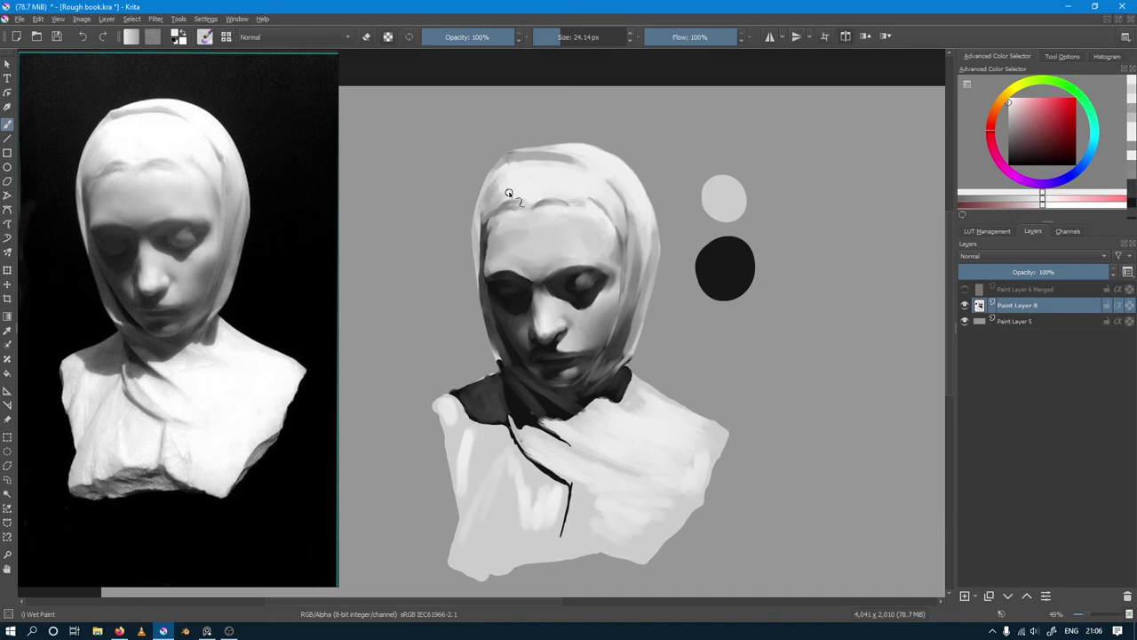
left_click(511, 193, "ctrl")
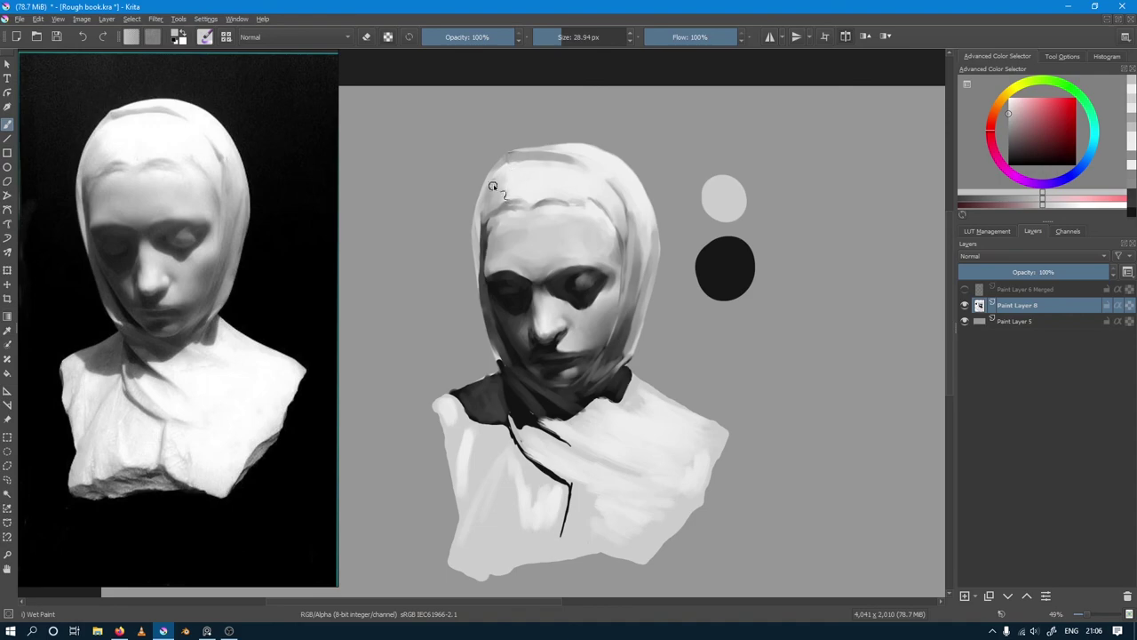
left_click(513, 175, "ctrl")
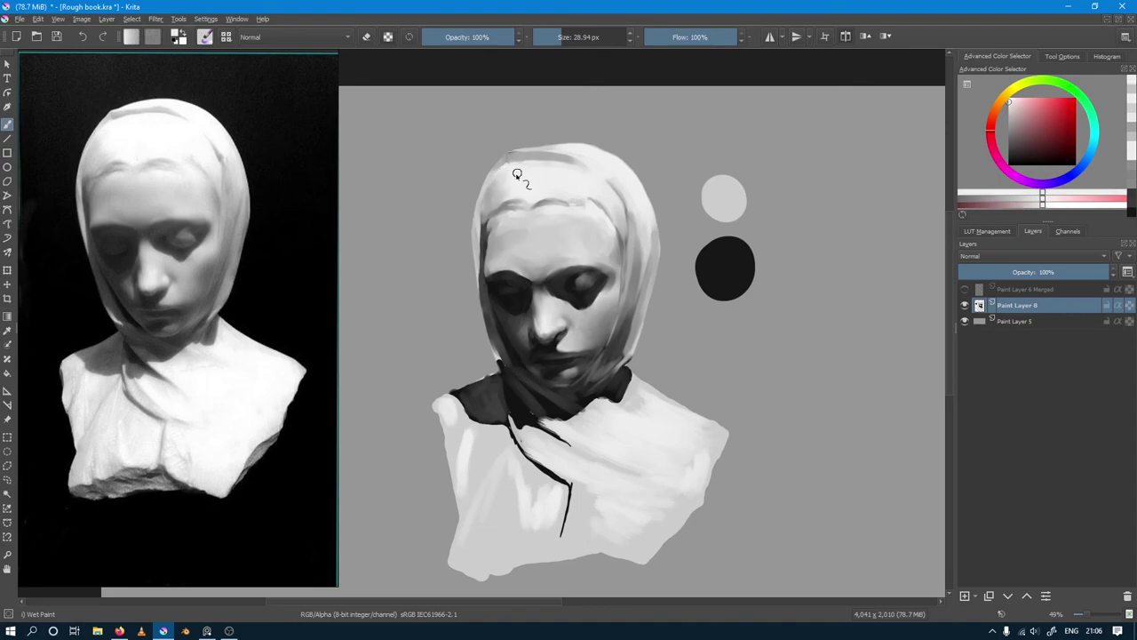
left_click(515, 170, "ctrl")
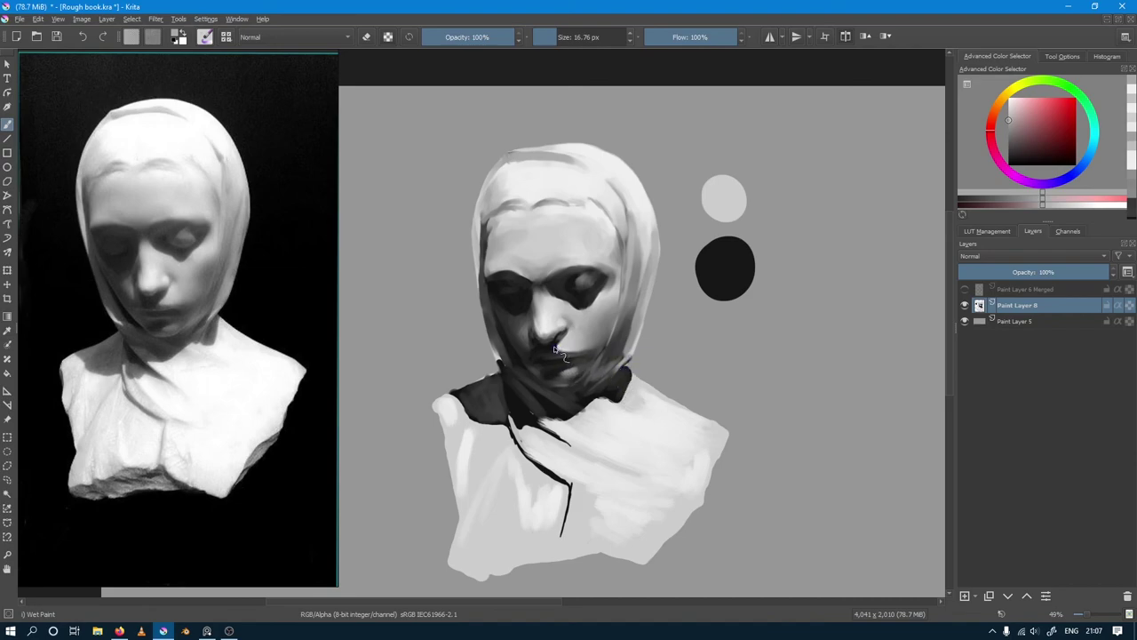
Step: Zoom in and paint lighter greys sampled beside the nose
scroll(559, 347, "up", 2)
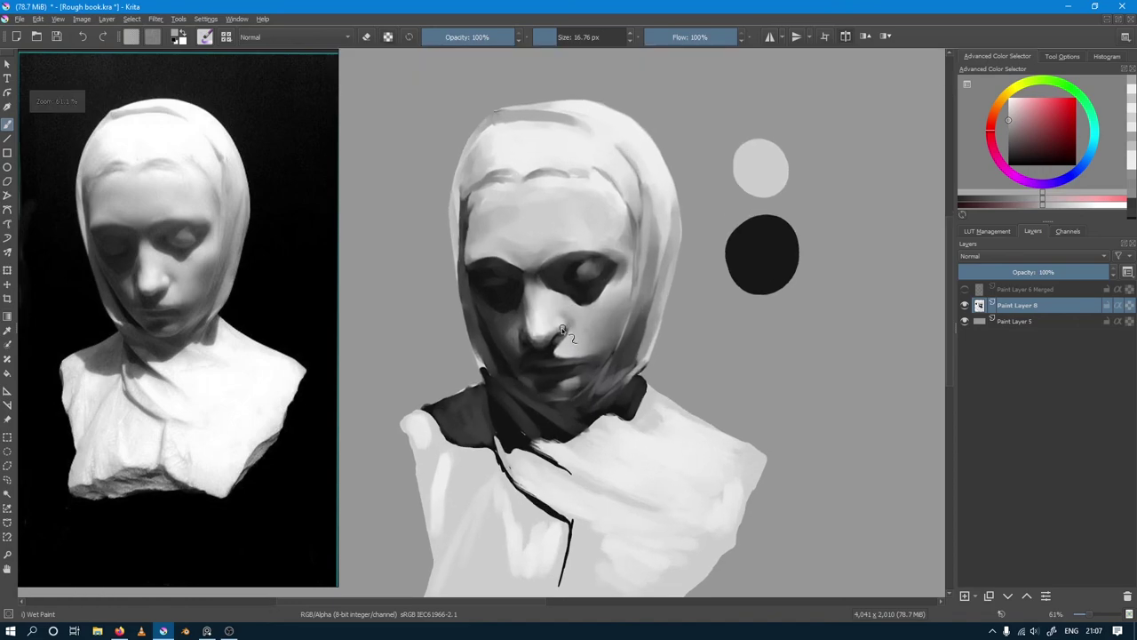
left_click(555, 321, "ctrl")
key("bracketleft")
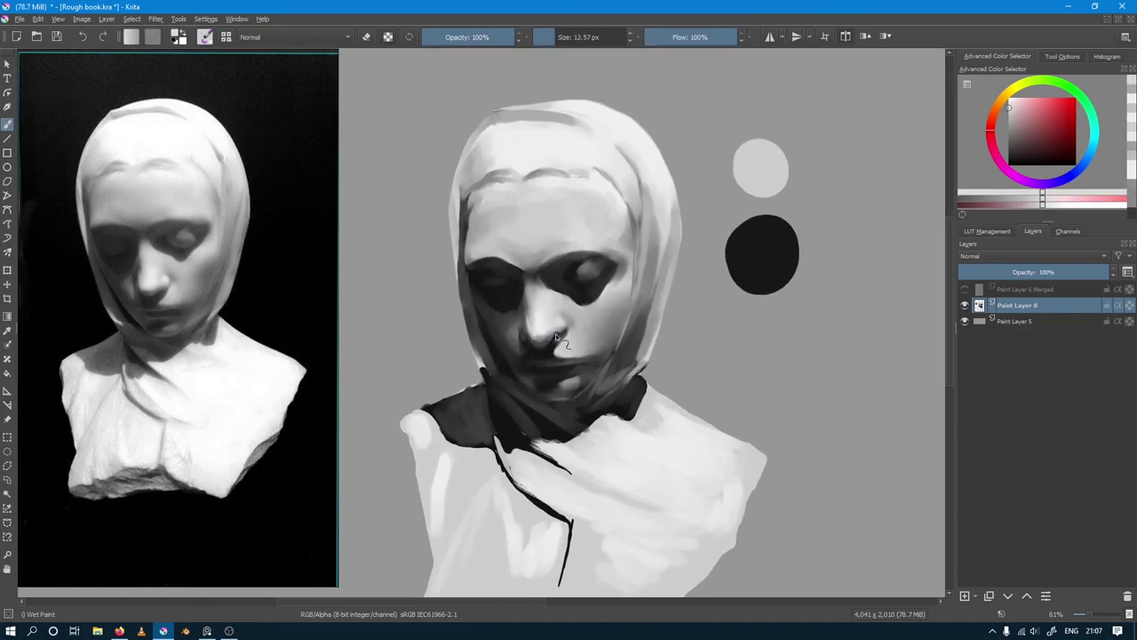
left_click(556, 336, "ctrl")
key("bracketright")
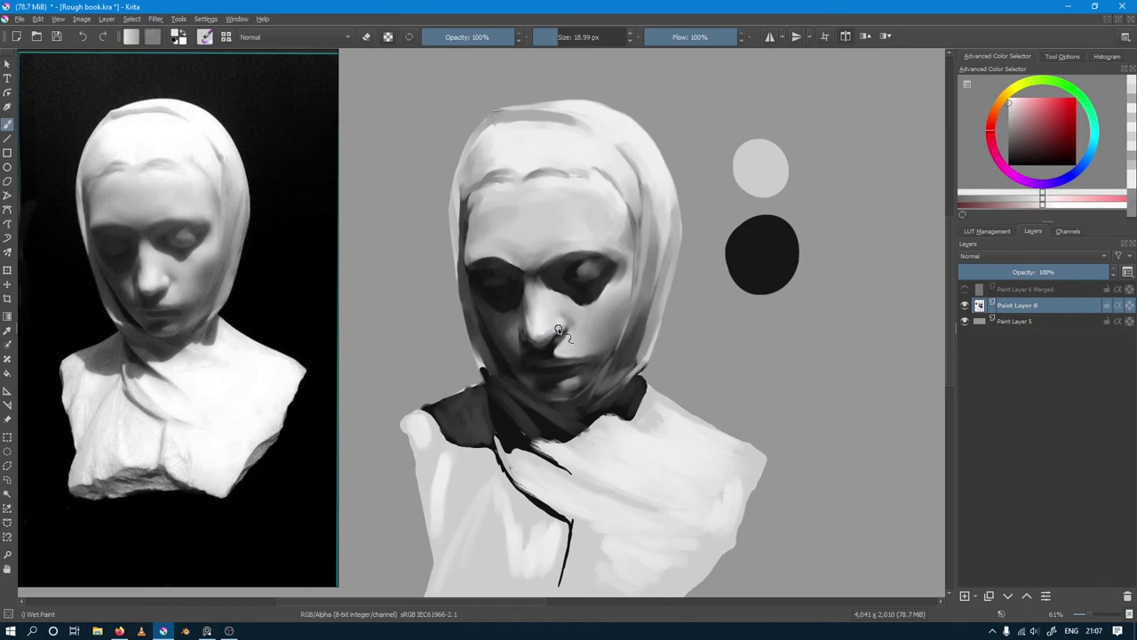
left_click(562, 330, "ctrl")
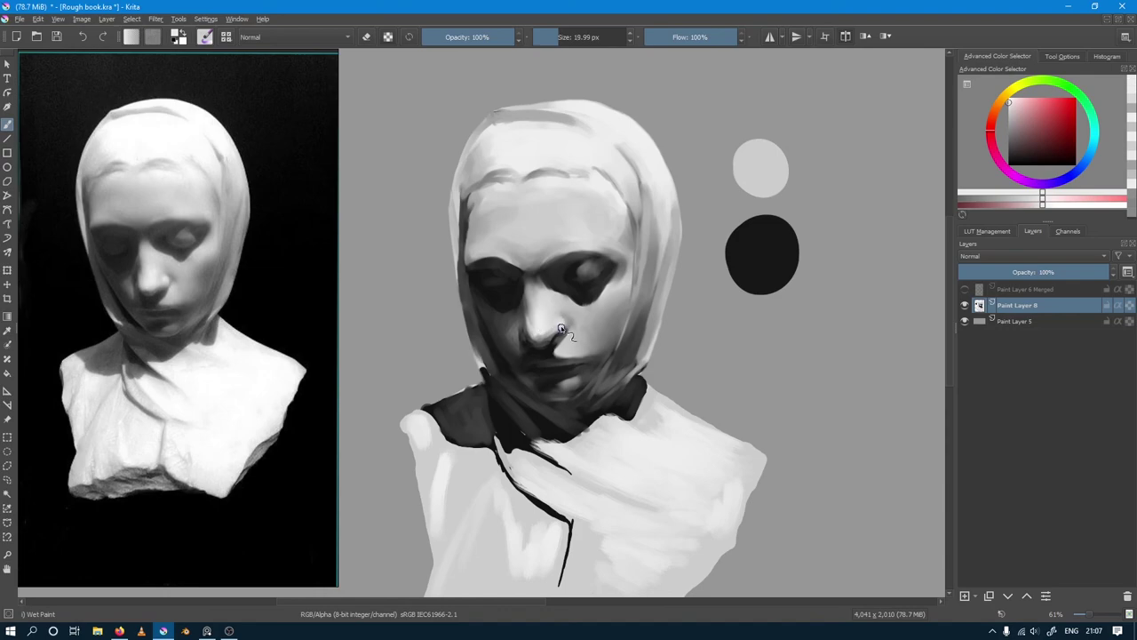
Step: Blend the shading under the nose with the Blender Blur preset at about 24 px
key("slash")
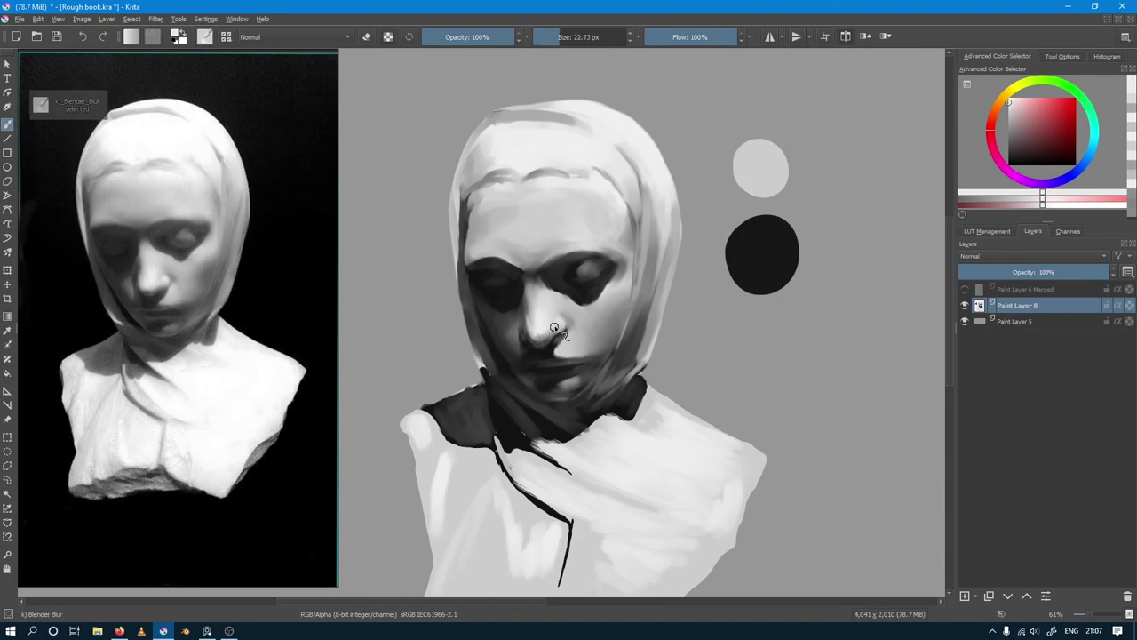
key("slash")
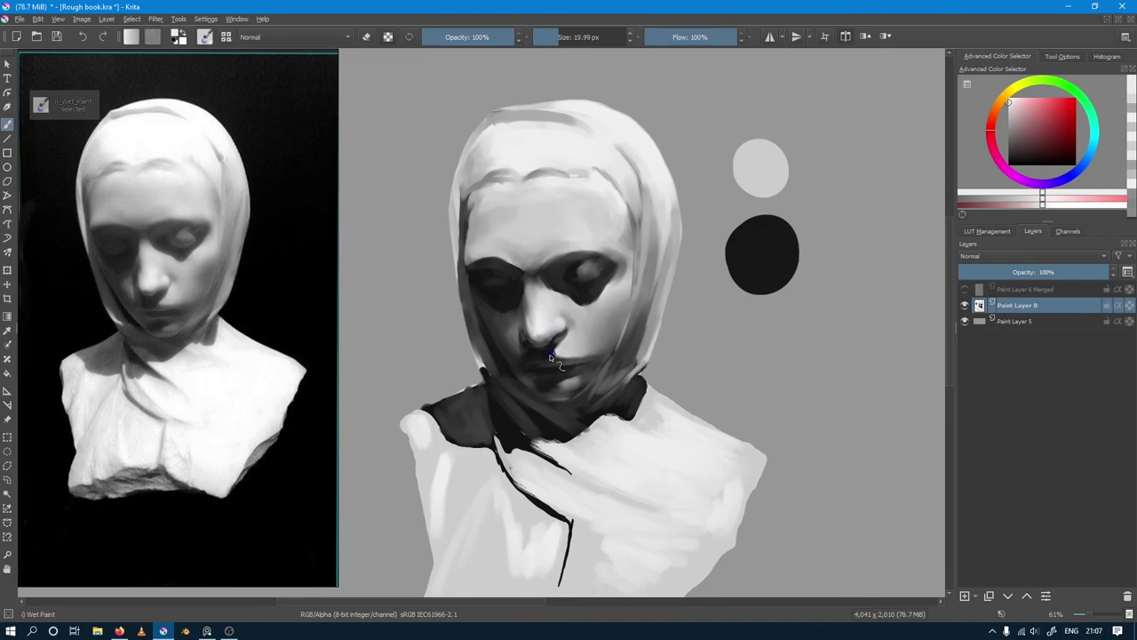
key("slash")
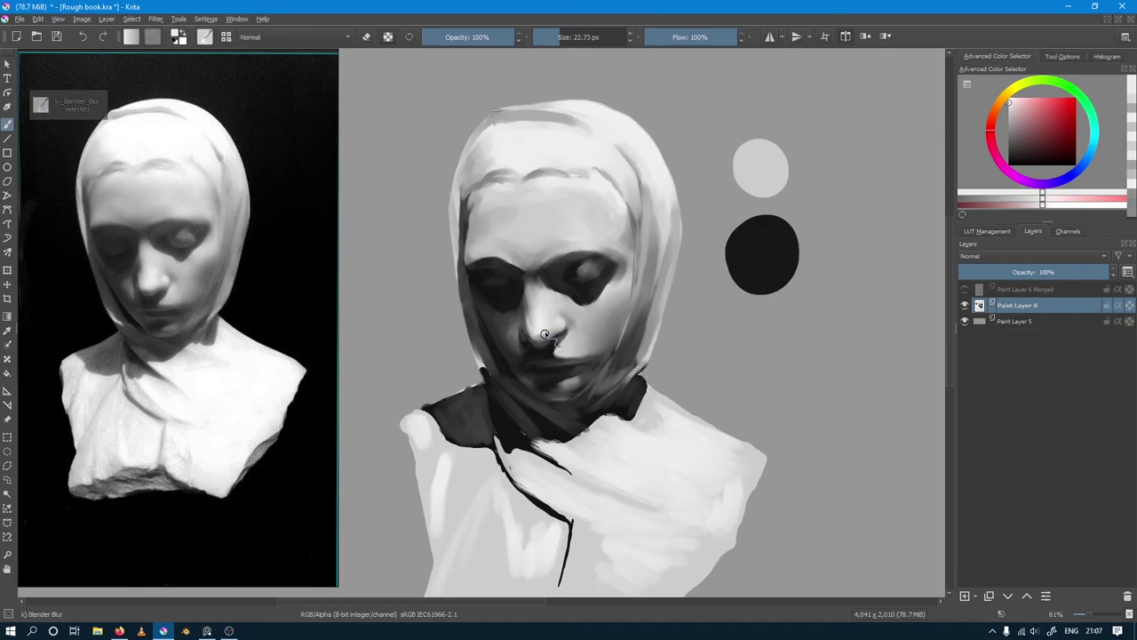
left_click(540, 327, "ctrl")
left_click_drag(540, 327, 534, 335)
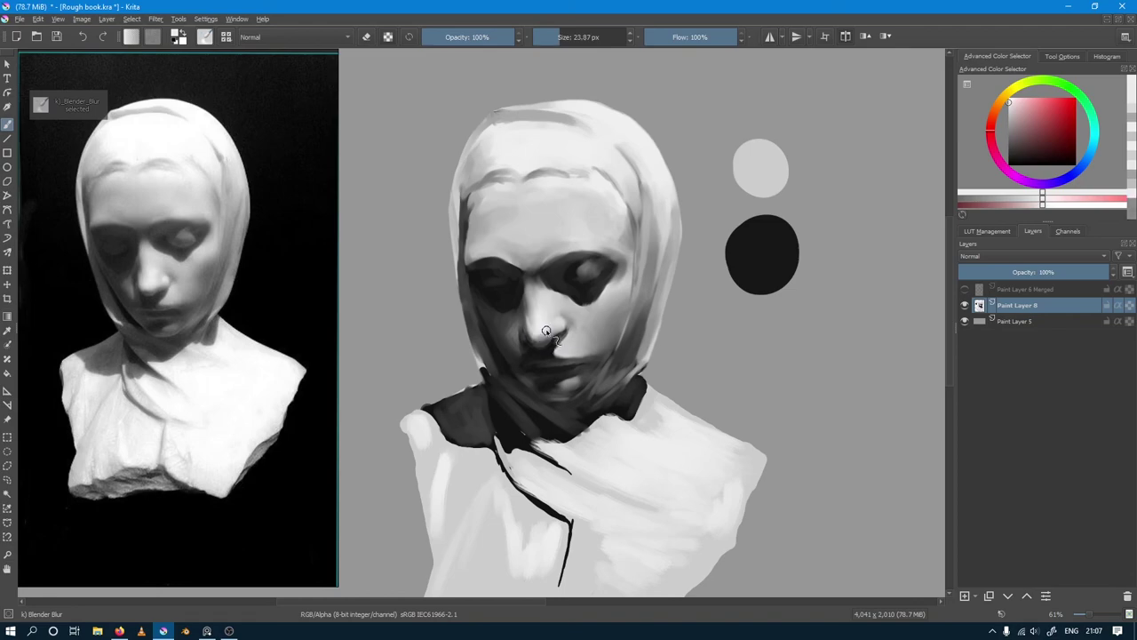
Step: Select the Basic-4 Flow Opacity preset and paint greys sampled beside the nose with a smaller brush
key("F6")
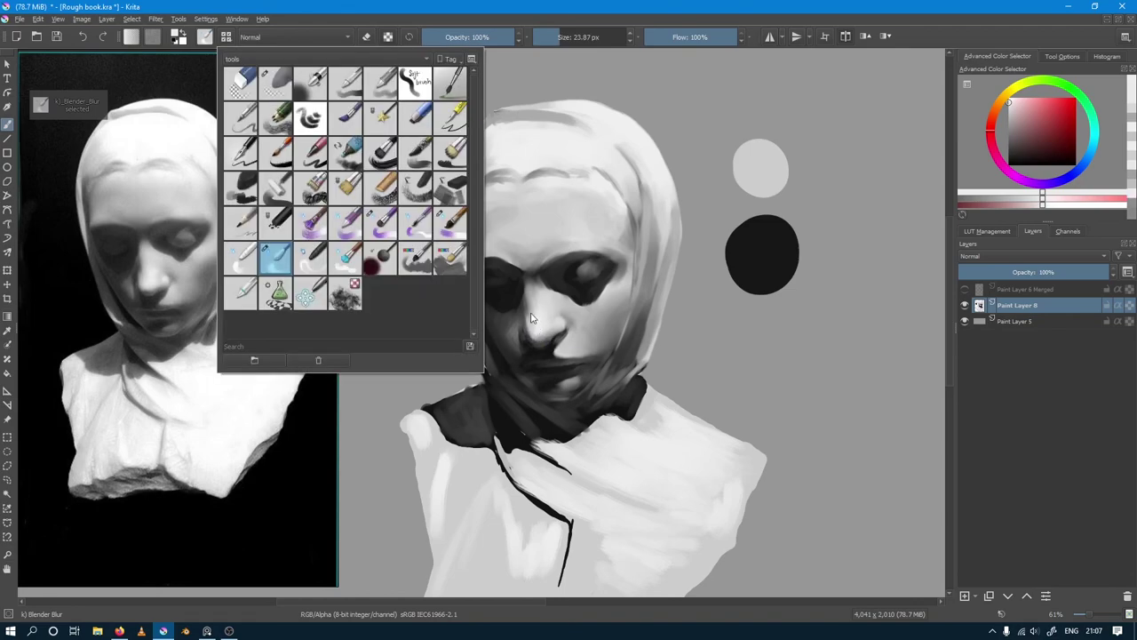
left_click(383, 89)
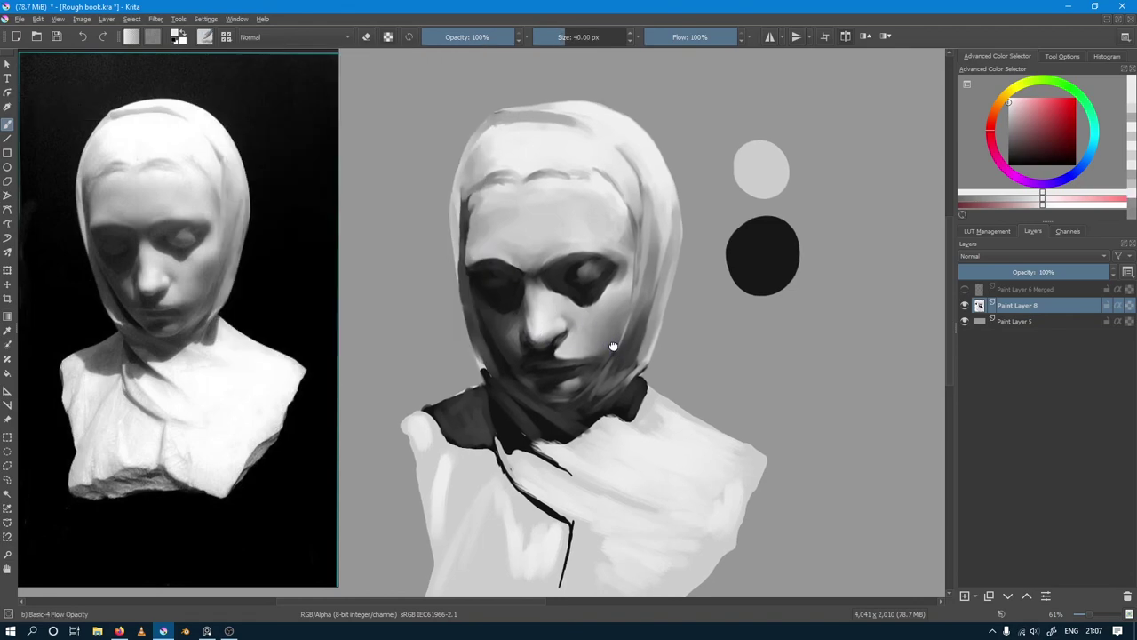
left_click(543, 338, "ctrl")
mouse_move(548, 337)
left_mouse_down()
mouse_move(540, 325)
mouse_move(545, 334)
left_mouse_up()
left_click(540, 325, "ctrl")
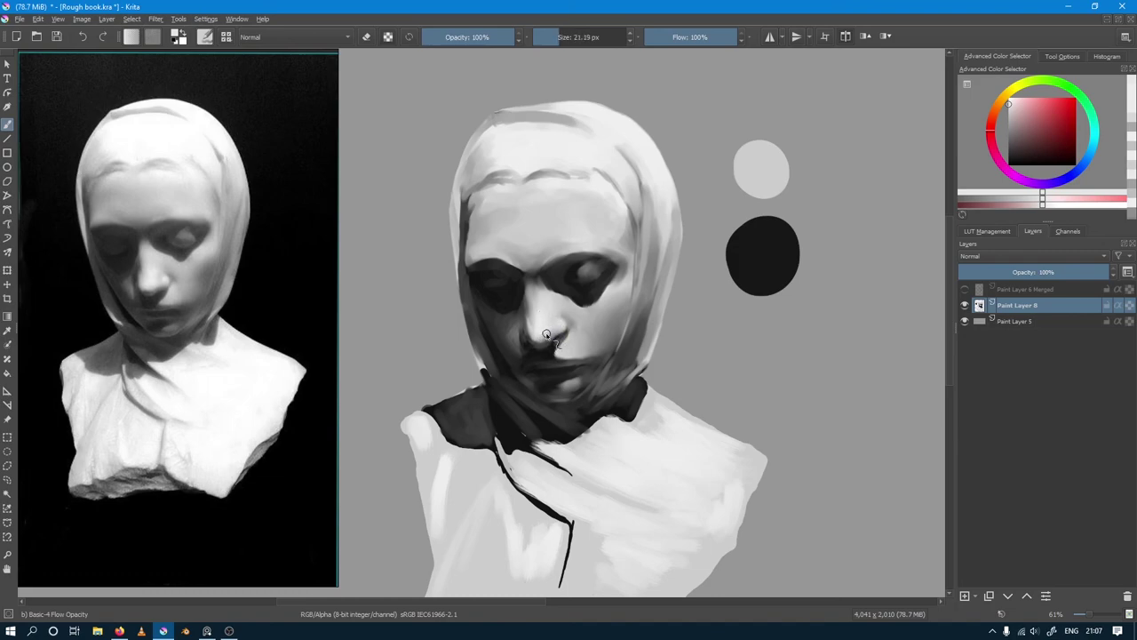
left_click_drag(547, 338, 562, 329)
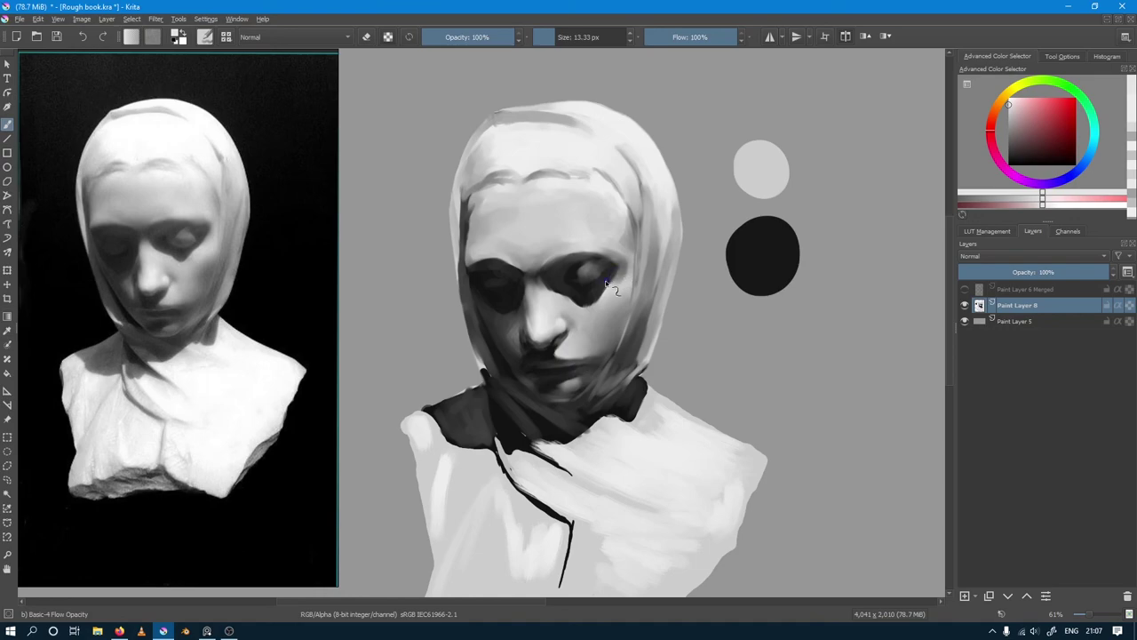
Step: Paint a near-black shadow below the nose and deepen the right eye socket with dark tones
left_click(550, 360, "ctrl")
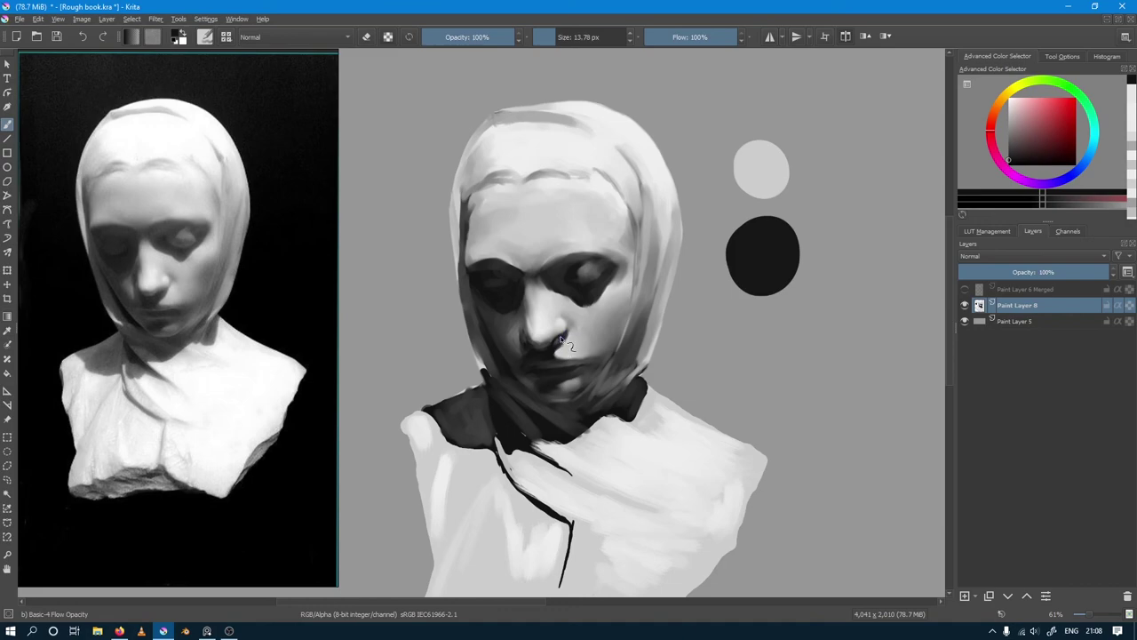
left_click_drag(558, 342, 551, 353)
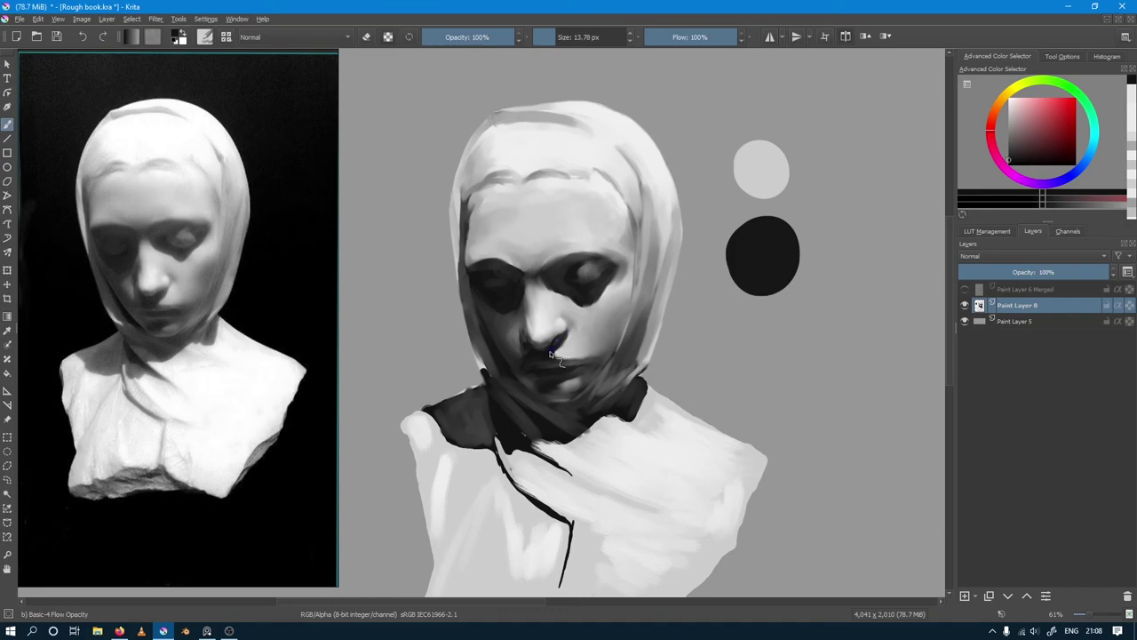
left_click(529, 303, "ctrl")
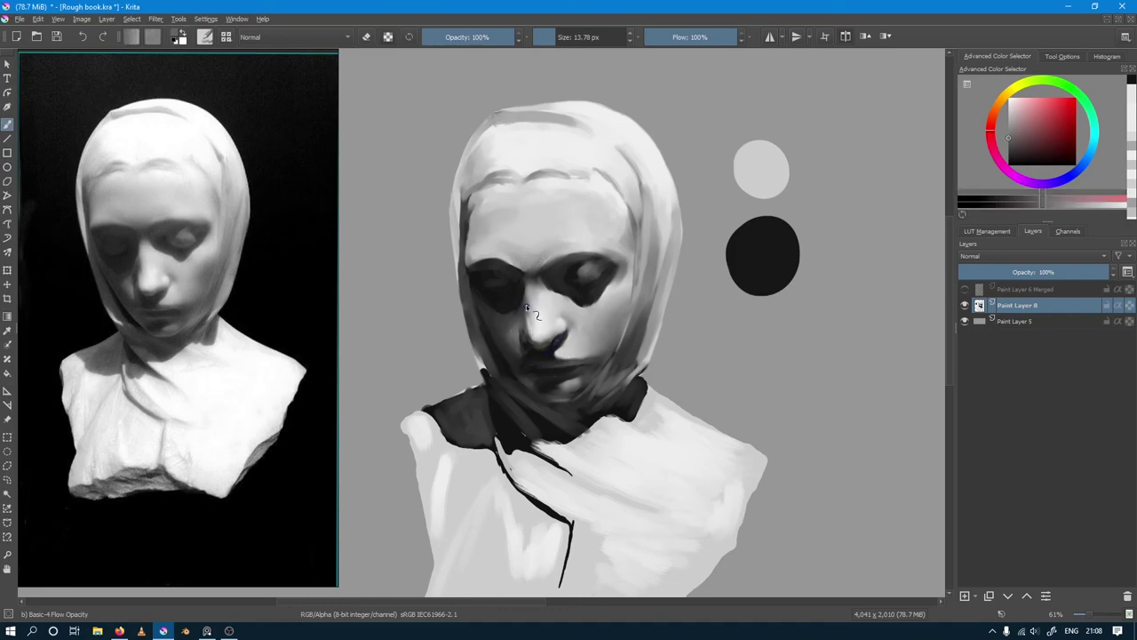
left_click_drag(529, 303, 537, 304)
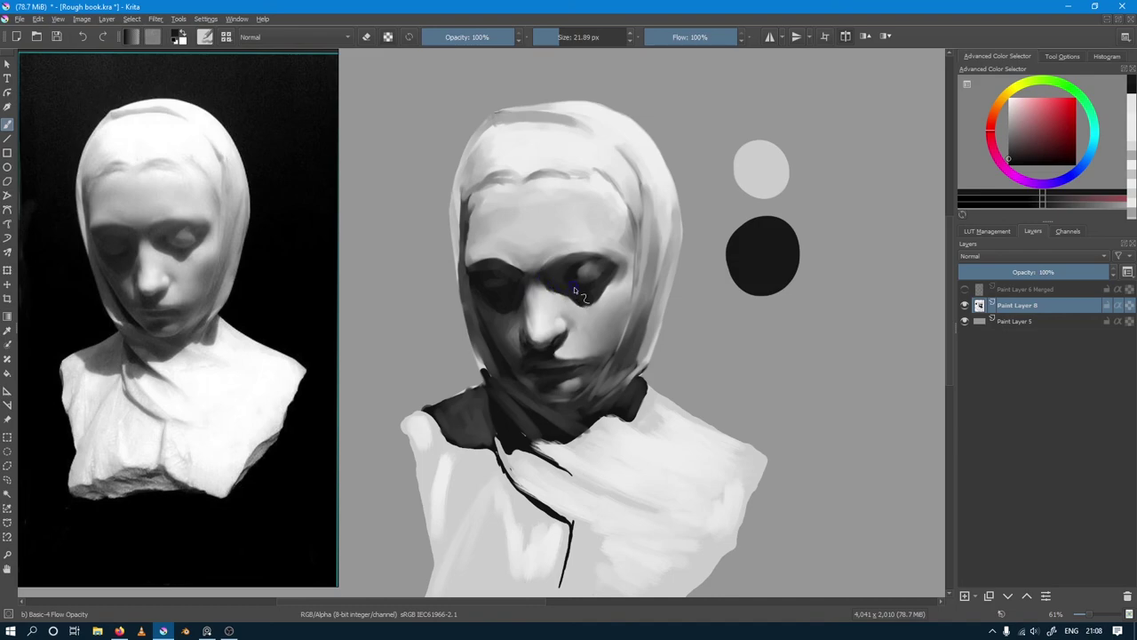
left_click(558, 292, "ctrl")
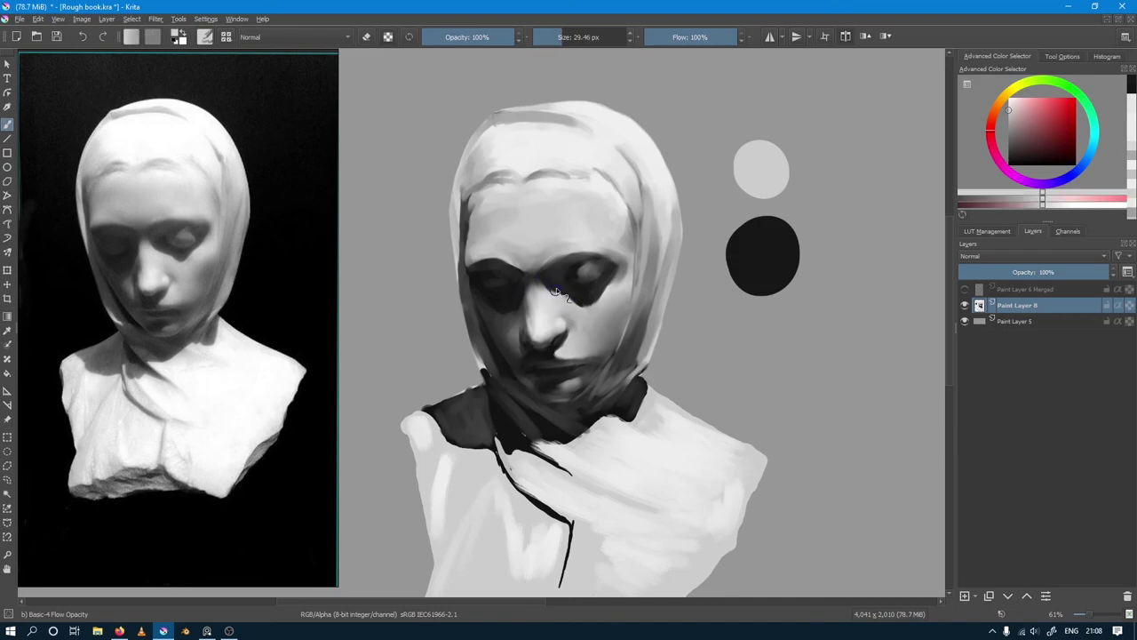
left_click(553, 278, "ctrl")
Step: Reshape the right eye socket and nose bridge with sampled dark and light greys, brush about 22 px
key("bracketleft")
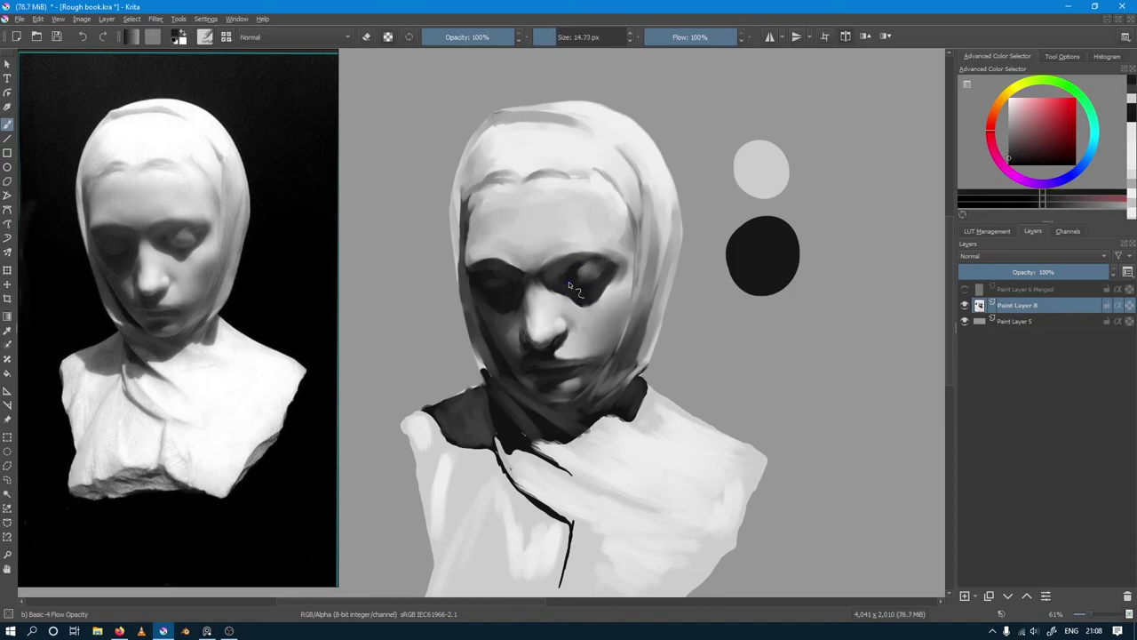
left_click(586, 285, "ctrl")
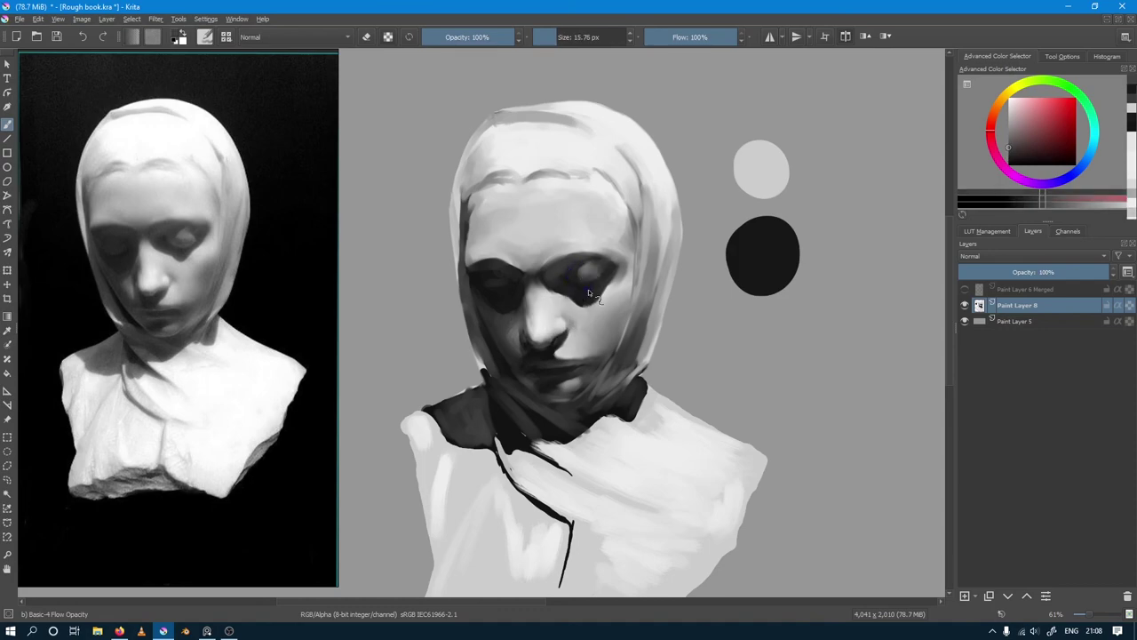
left_click(583, 284, "ctrl")
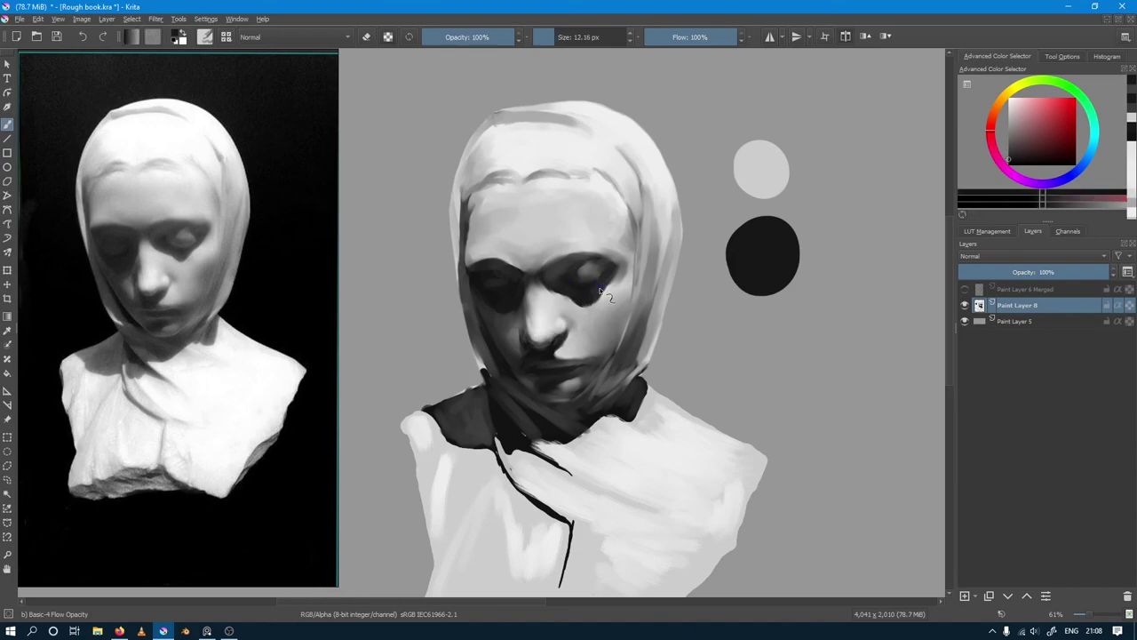
mouse_move(601, 289)
left_mouse_down("shift")
mouse_move(575, 290)
mouse_move(597, 286)
left_mouse_up("shift")
left_click(594, 284, "ctrl")
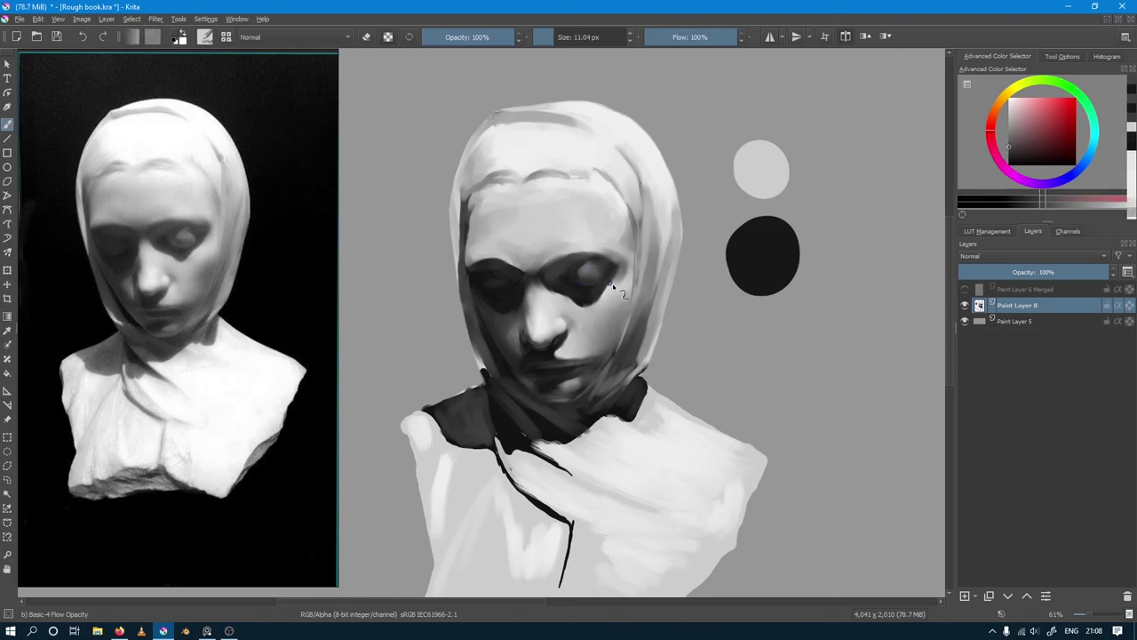
left_click(613, 269, "ctrl")
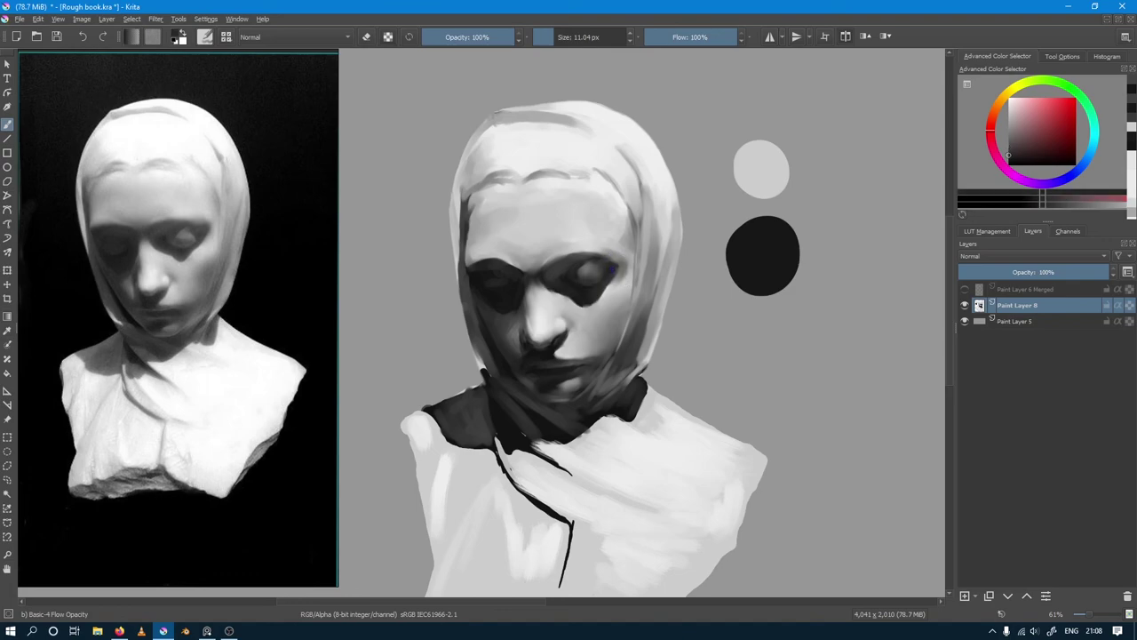
left_click_drag(611, 272, 606, 276, "shift")
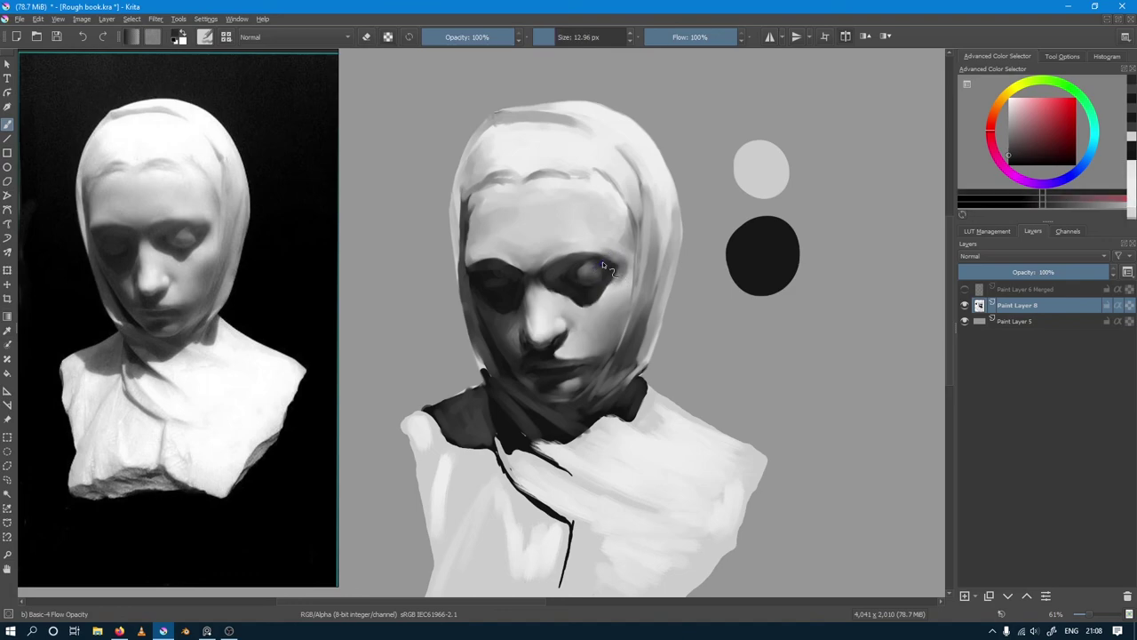
left_click(611, 267, "ctrl")
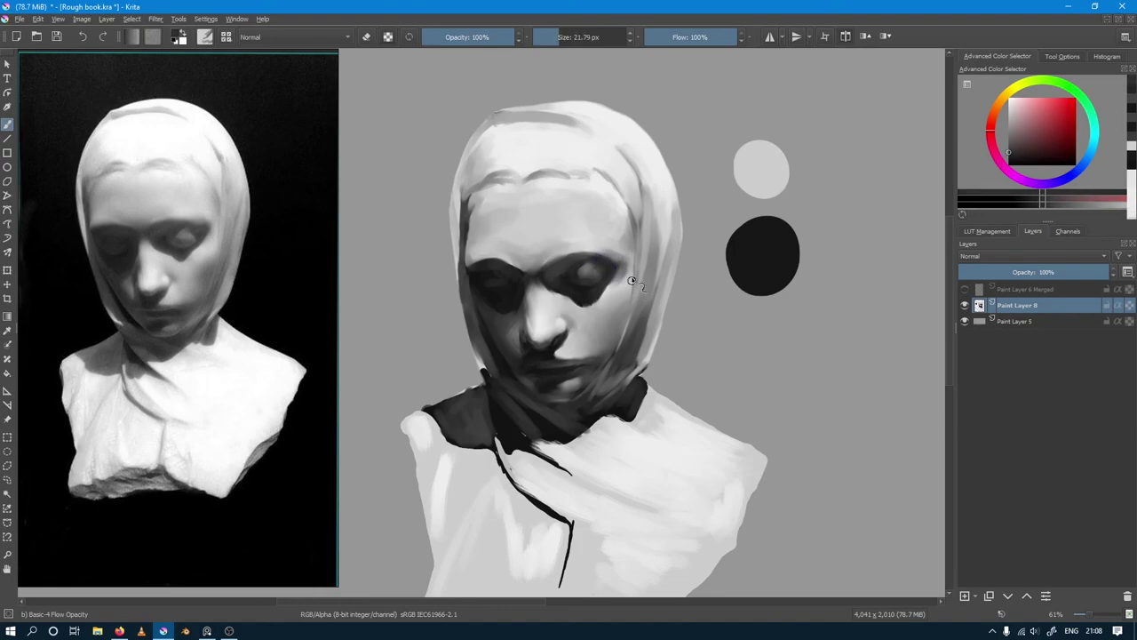
left_click(613, 253, "ctrl")
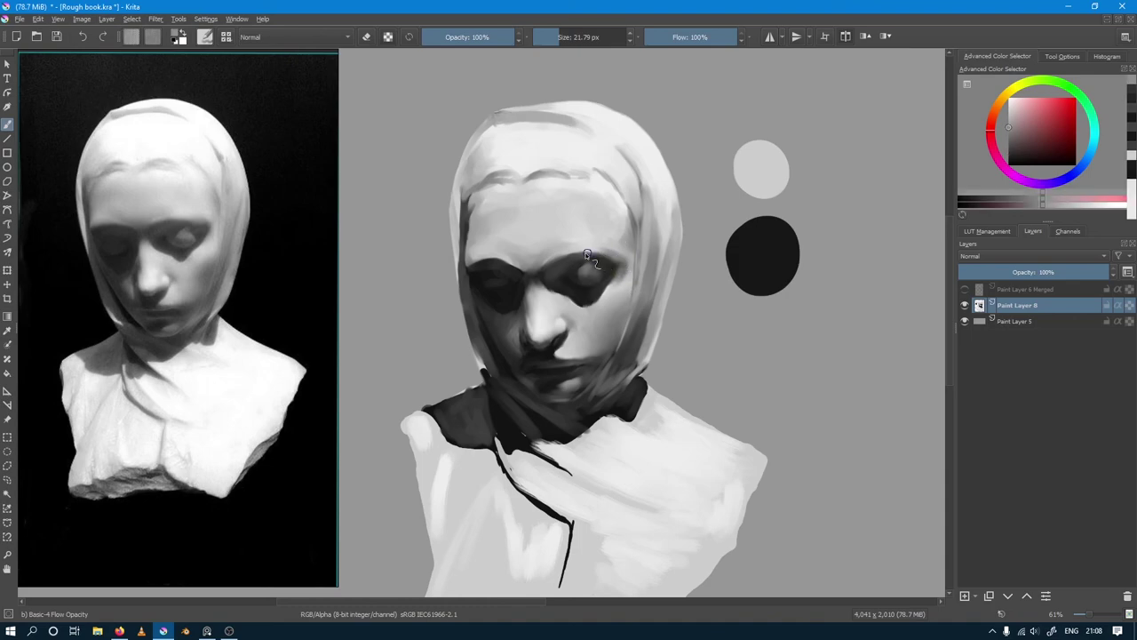
left_click(601, 264, "ctrl")
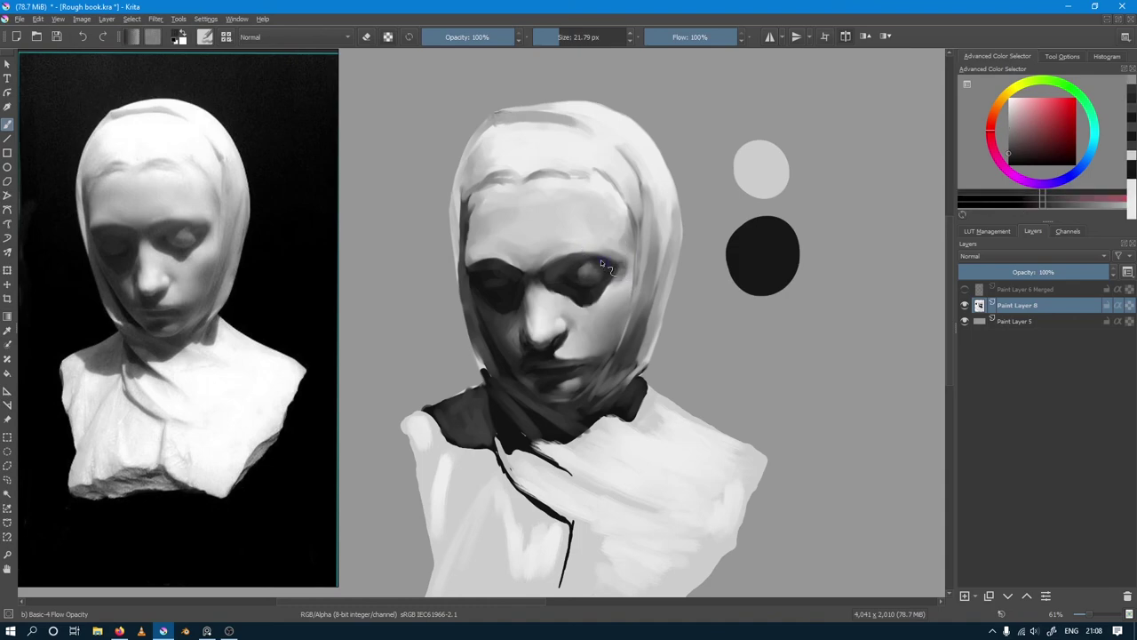
left_click(611, 259, "ctrl")
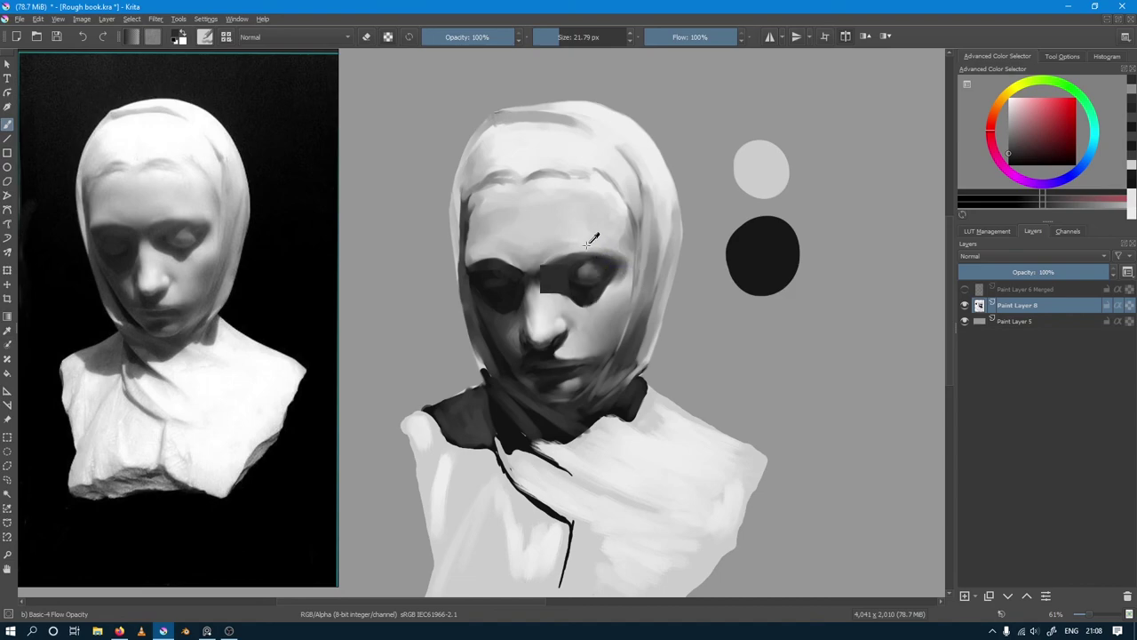
Step: Repaint the cheek under the right eye with sampled light and dark greys at about 25 px
left_click(586, 253, "ctrl")
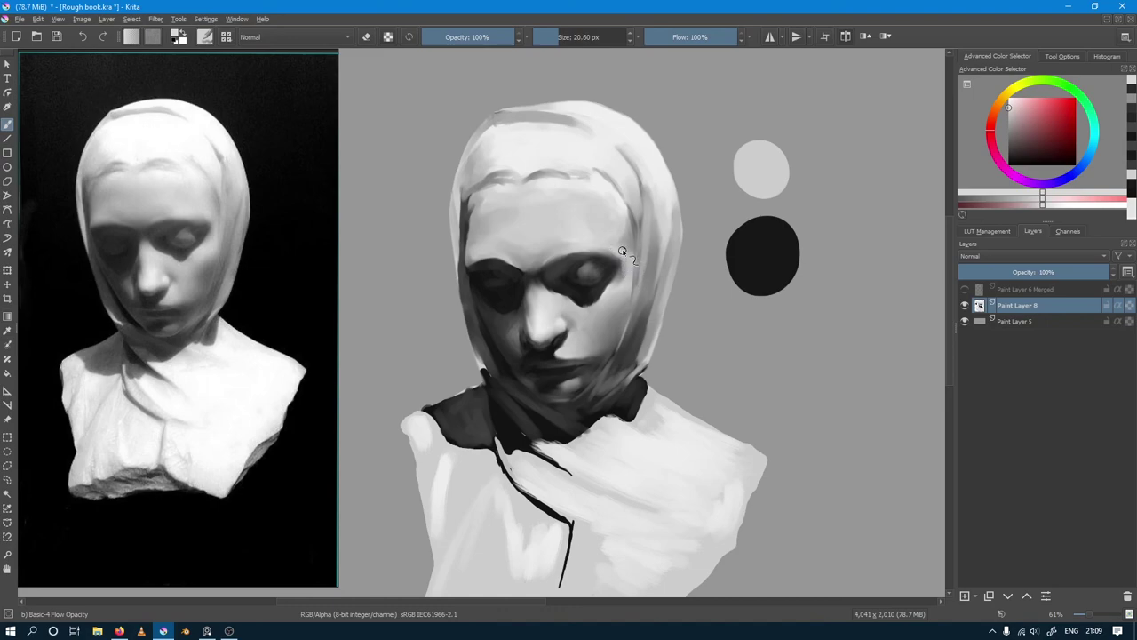
left_click(622, 252, "ctrl")
left_click(636, 233, "ctrl")
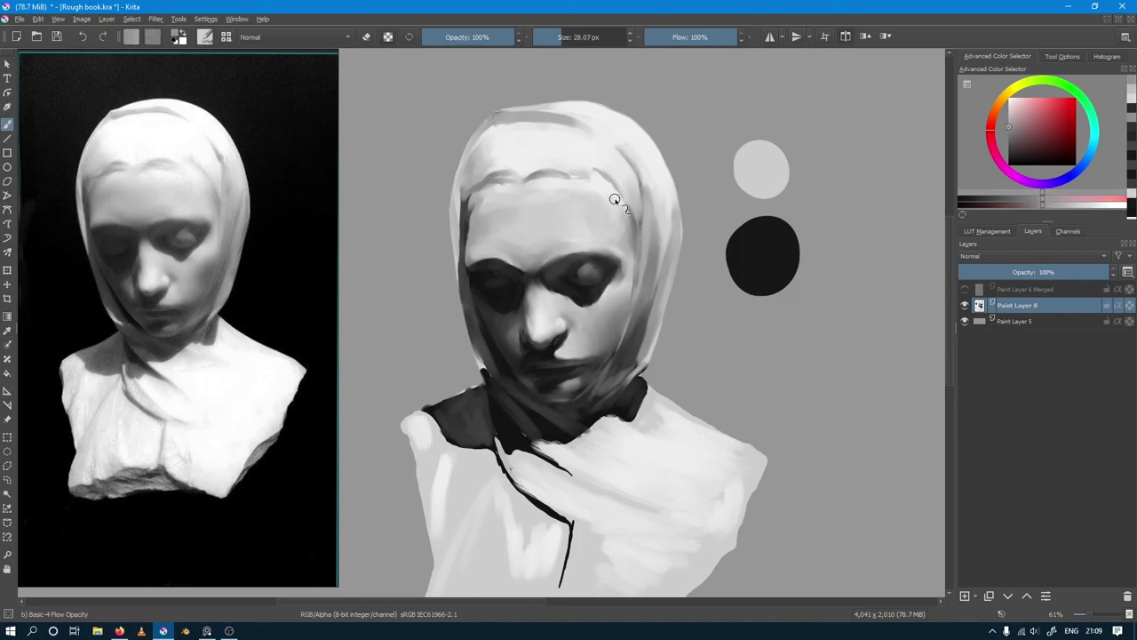
left_click(617, 237, "ctrl")
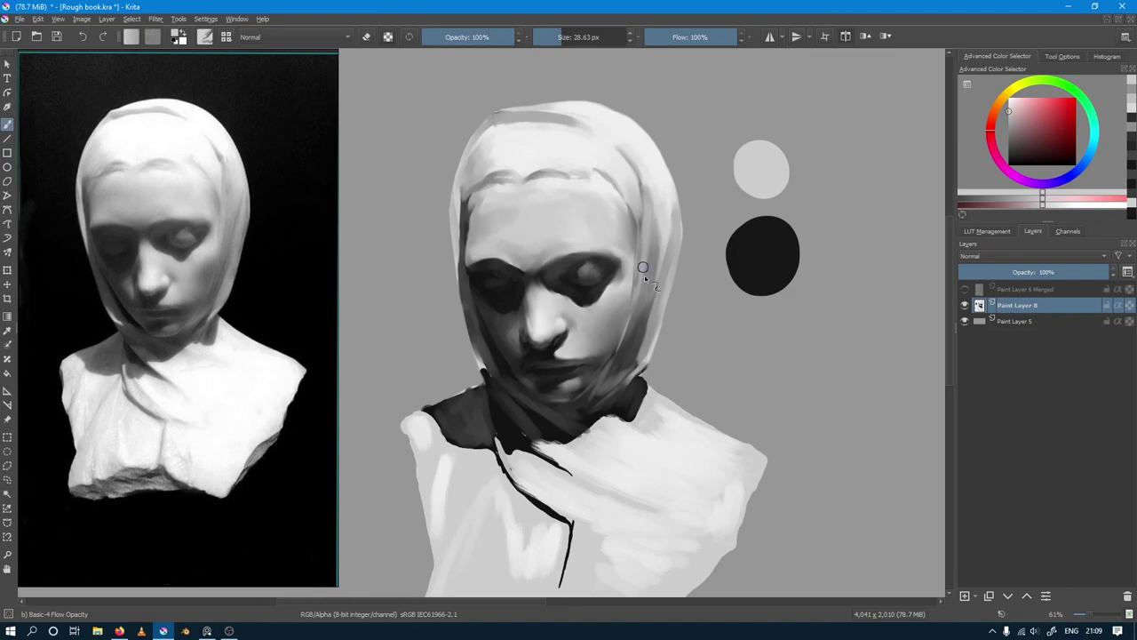
left_click_drag(621, 255, 619, 291)
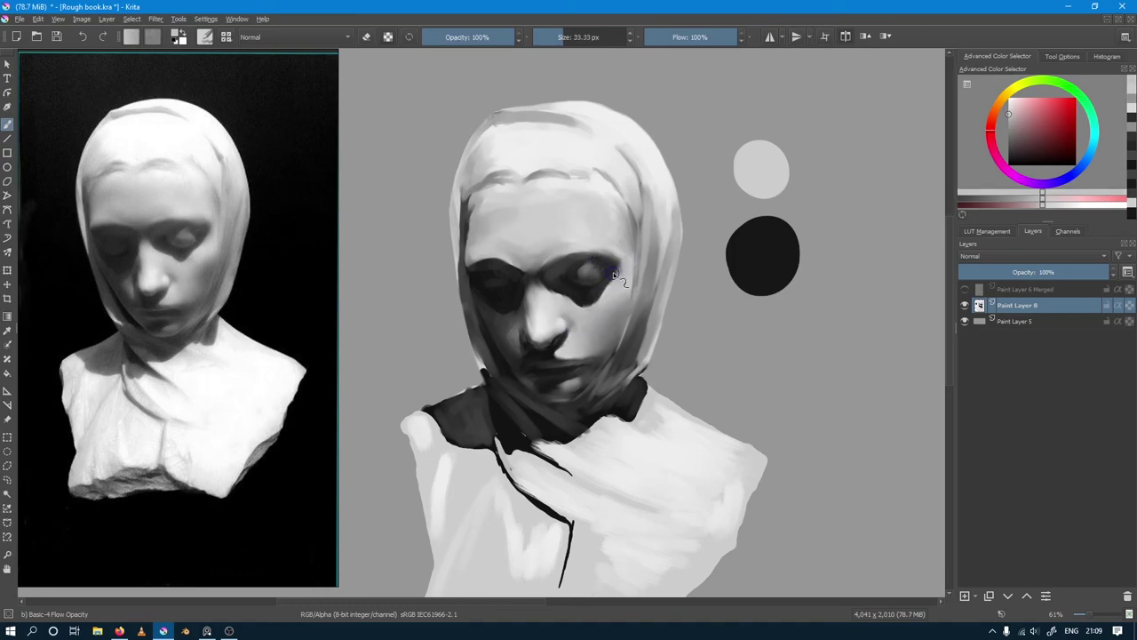
left_click(623, 268, "ctrl")
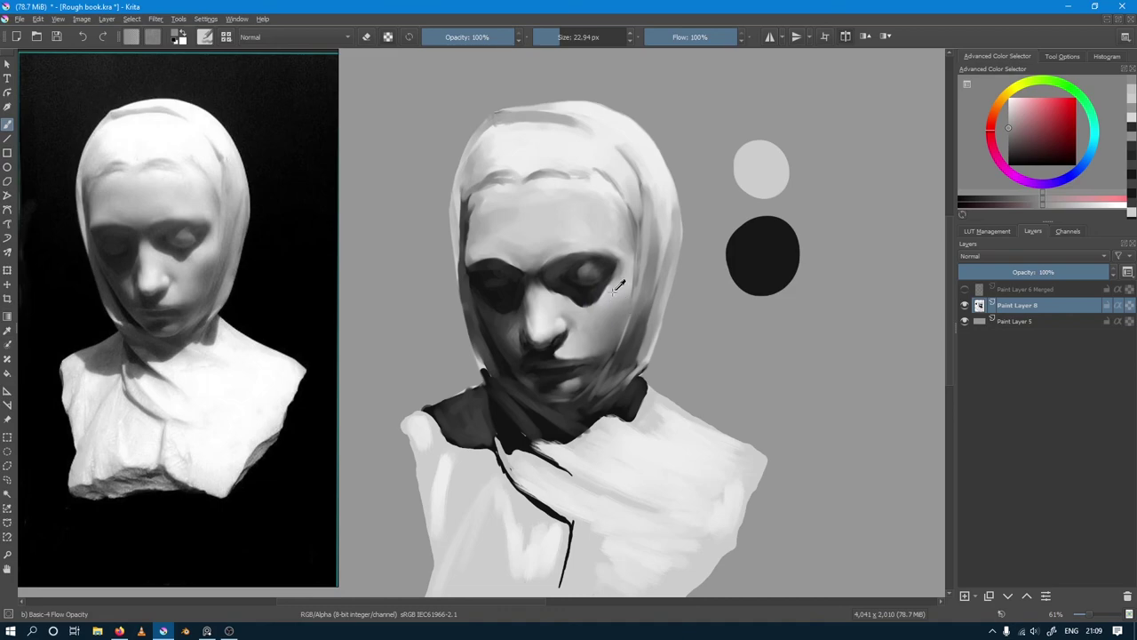
left_click(617, 286, "ctrl")
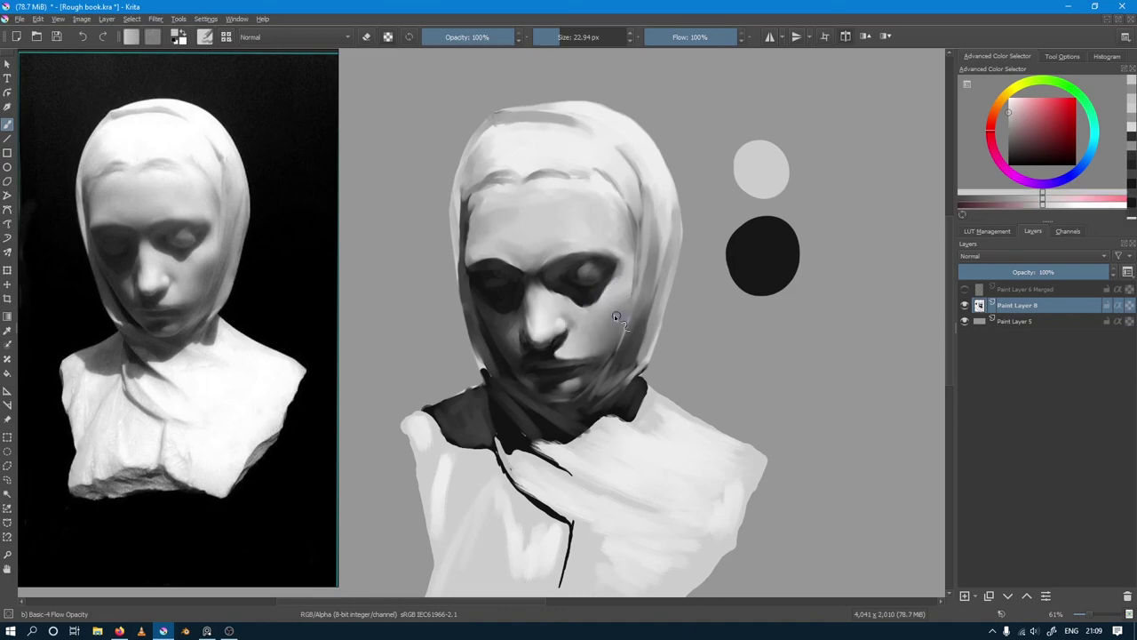
left_click(551, 283, "ctrl")
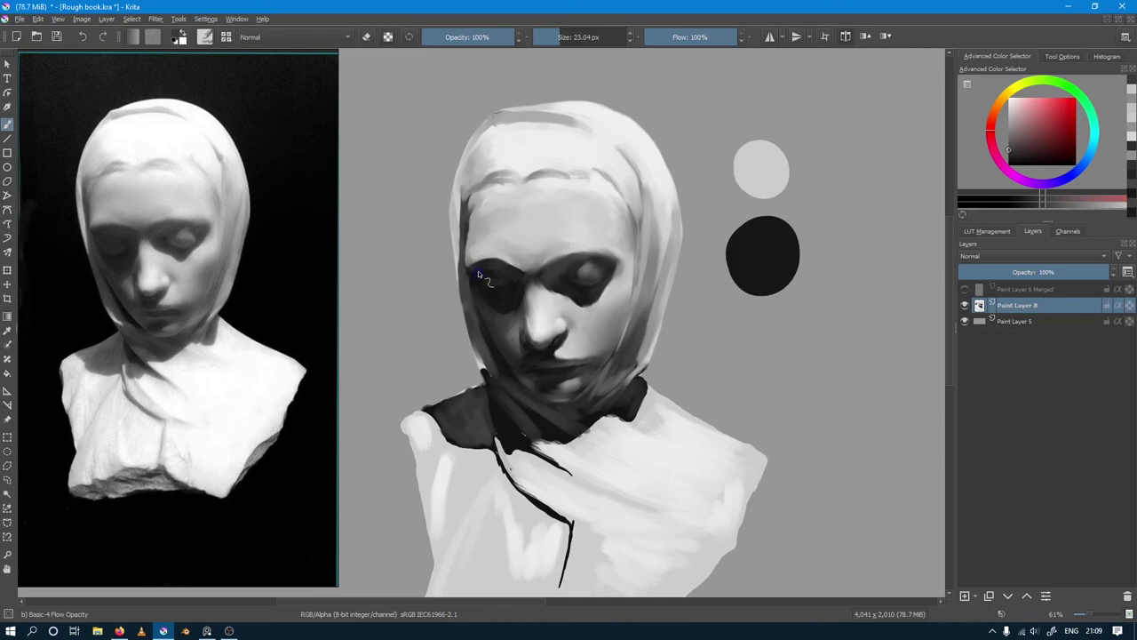
Step: Blend temple greys across the forehead using the Blender Blur preset
key("slash")
key("slash")
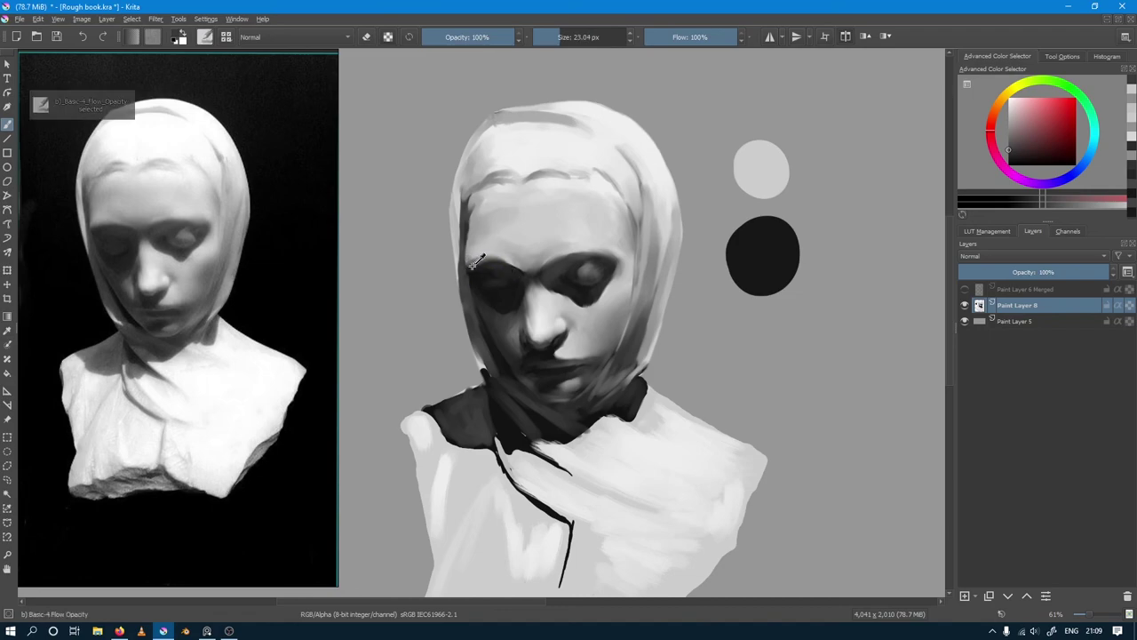
key("bracketleft")
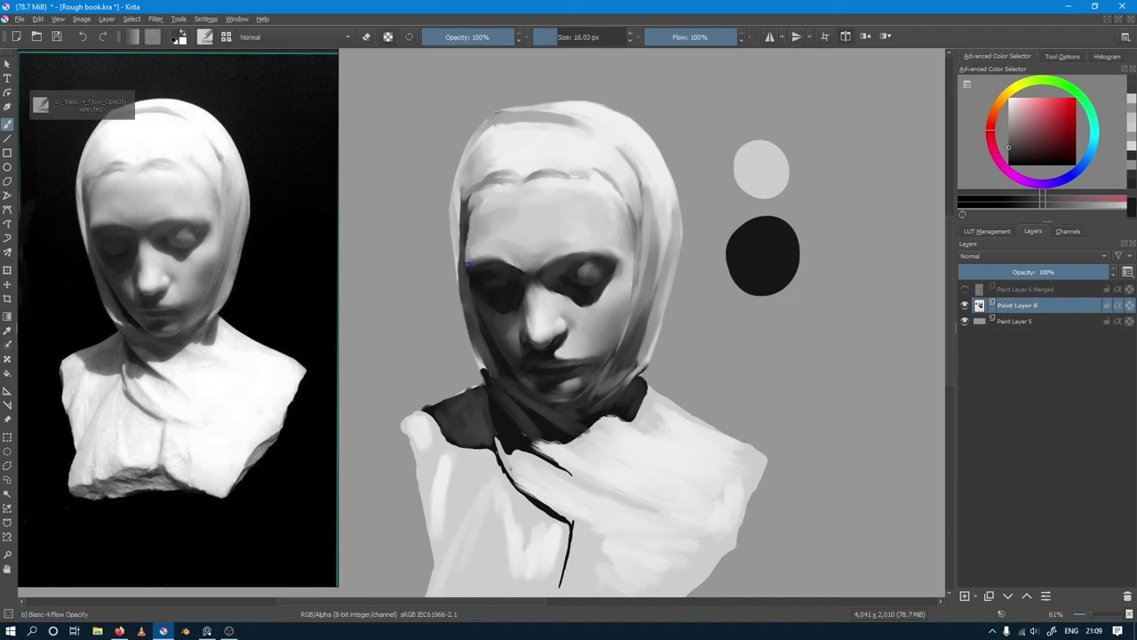
left_click(475, 260, "ctrl")
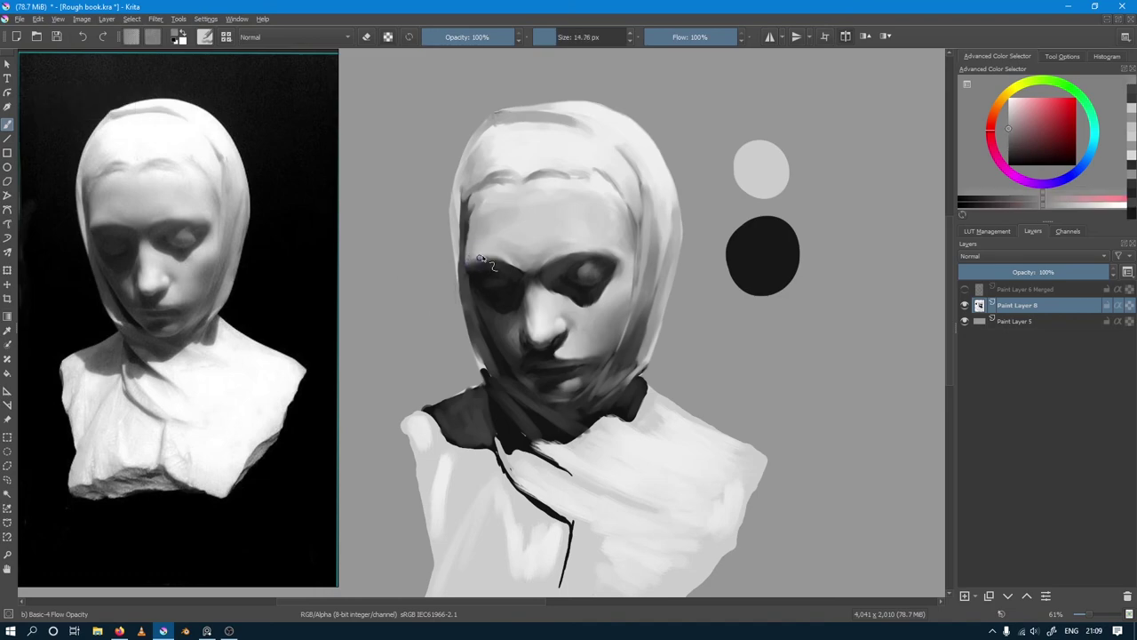
left_click(471, 256, "ctrl")
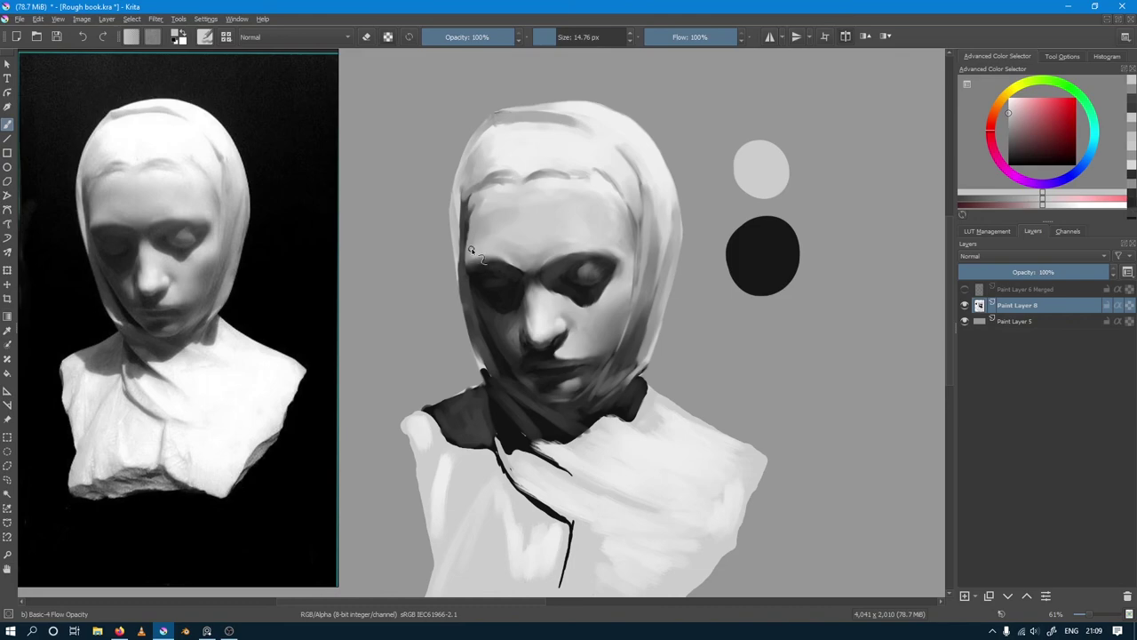
left_click(475, 246, "ctrl")
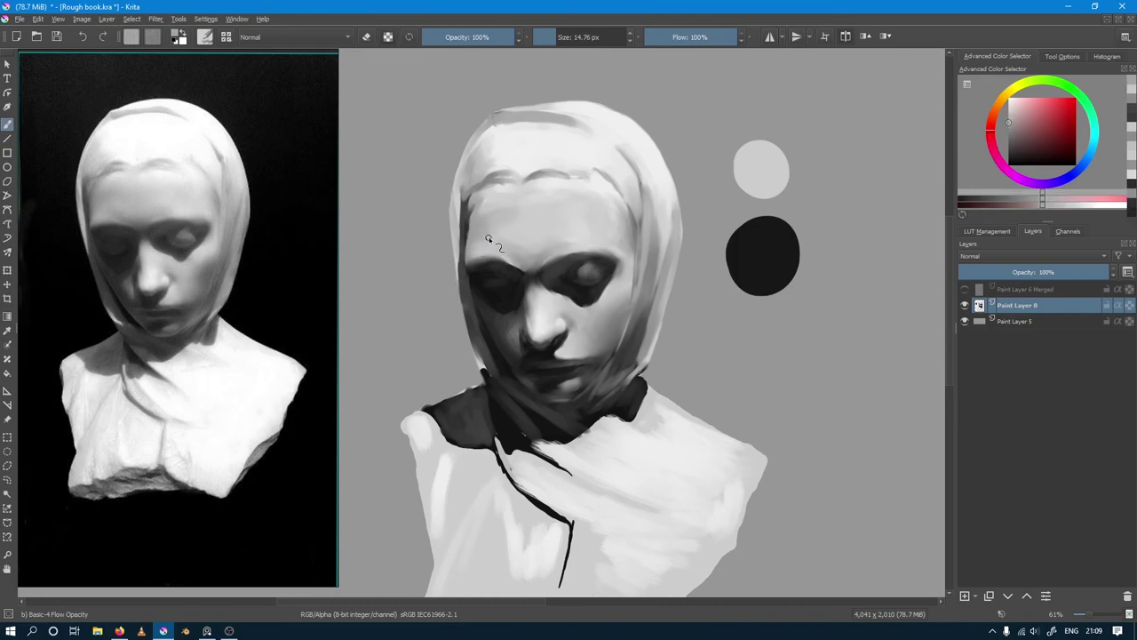
left_click_drag(488, 234, 500, 242)
Step: Work light greys into the left forehead beside the hood with a 28.7 px brush
left_click(466, 235, "ctrl")
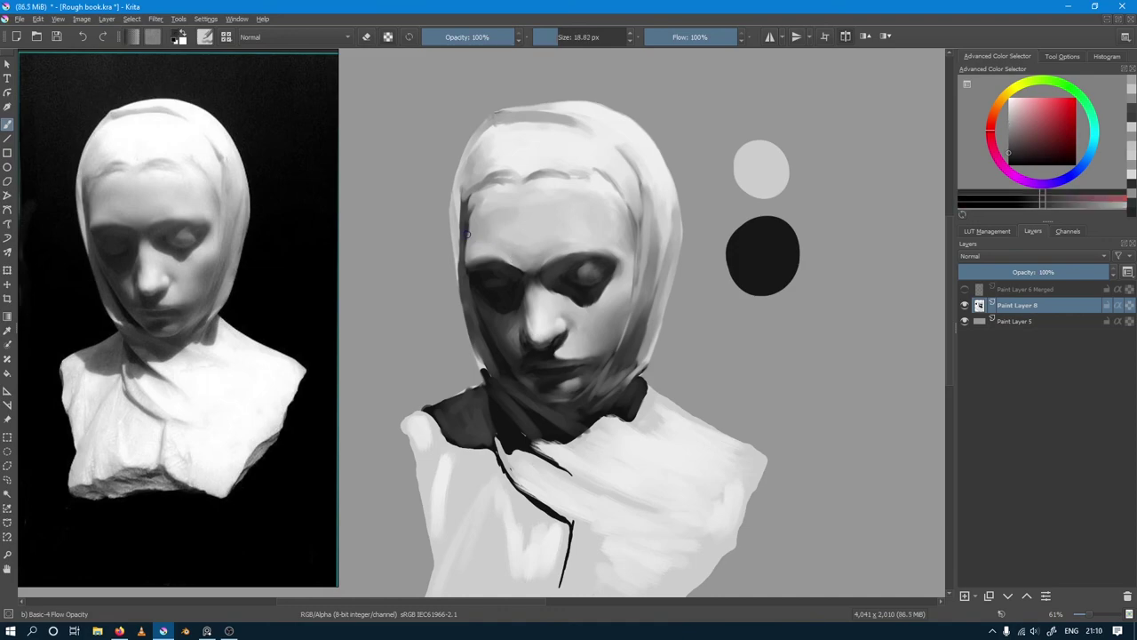
left_click(471, 229, "ctrl")
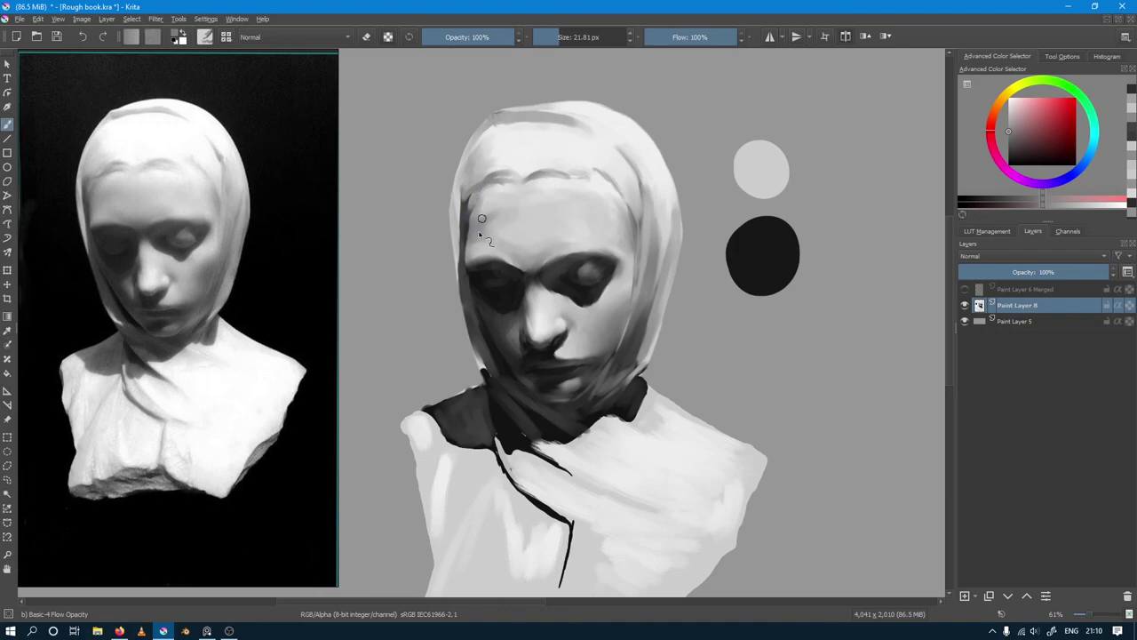
left_click(476, 218, "ctrl")
left_click_drag(475, 217, 487, 195)
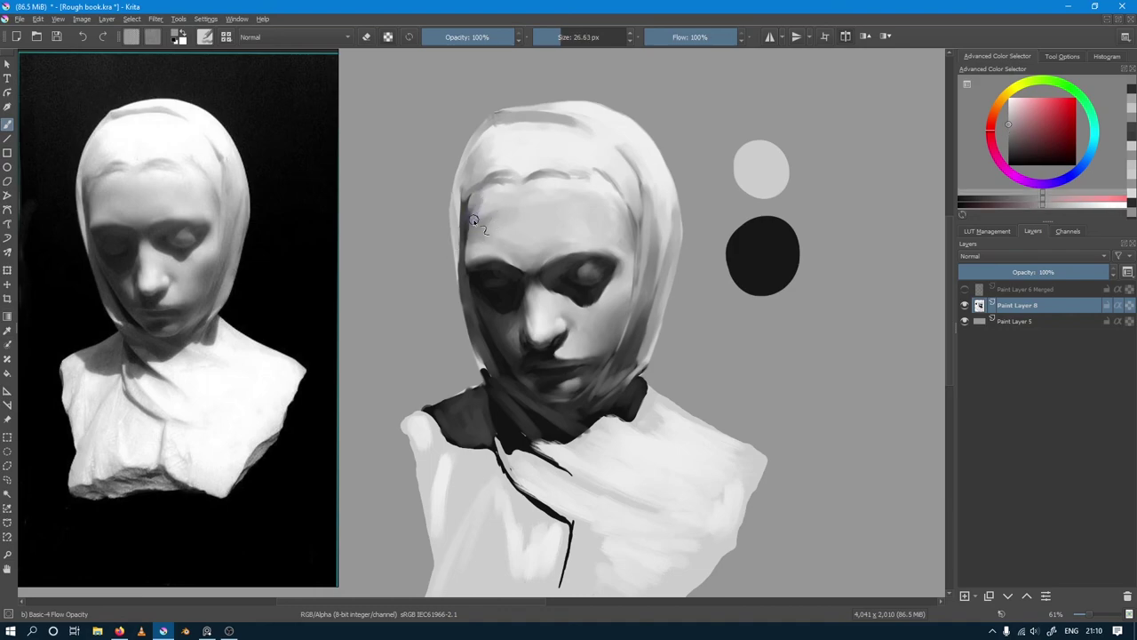
left_click(487, 210, "ctrl")
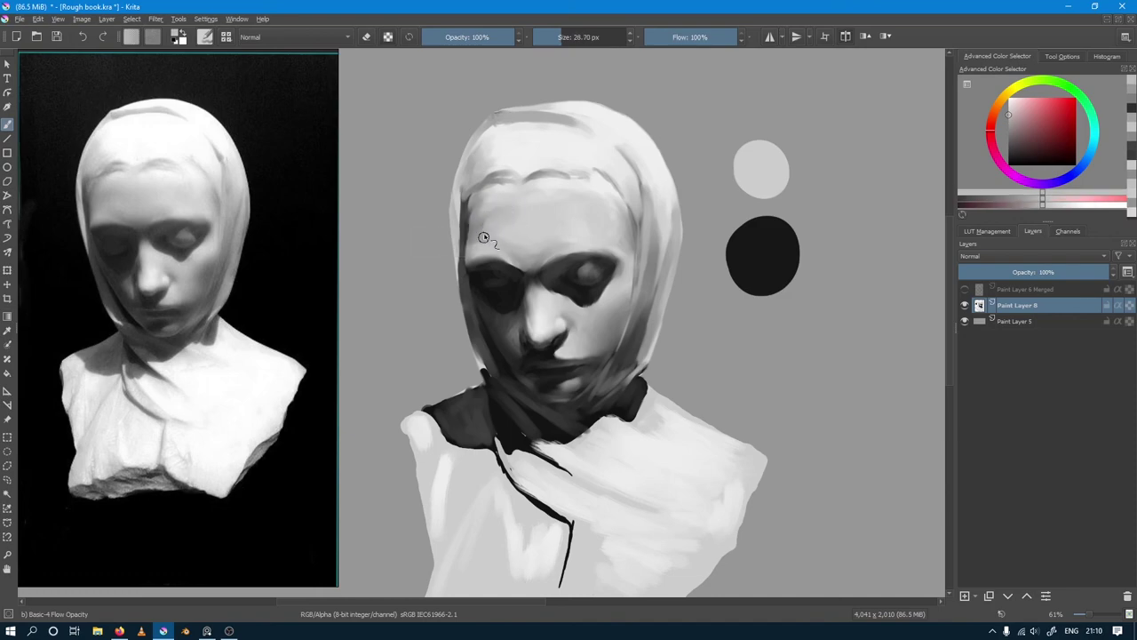
left_click(480, 224, "ctrl")
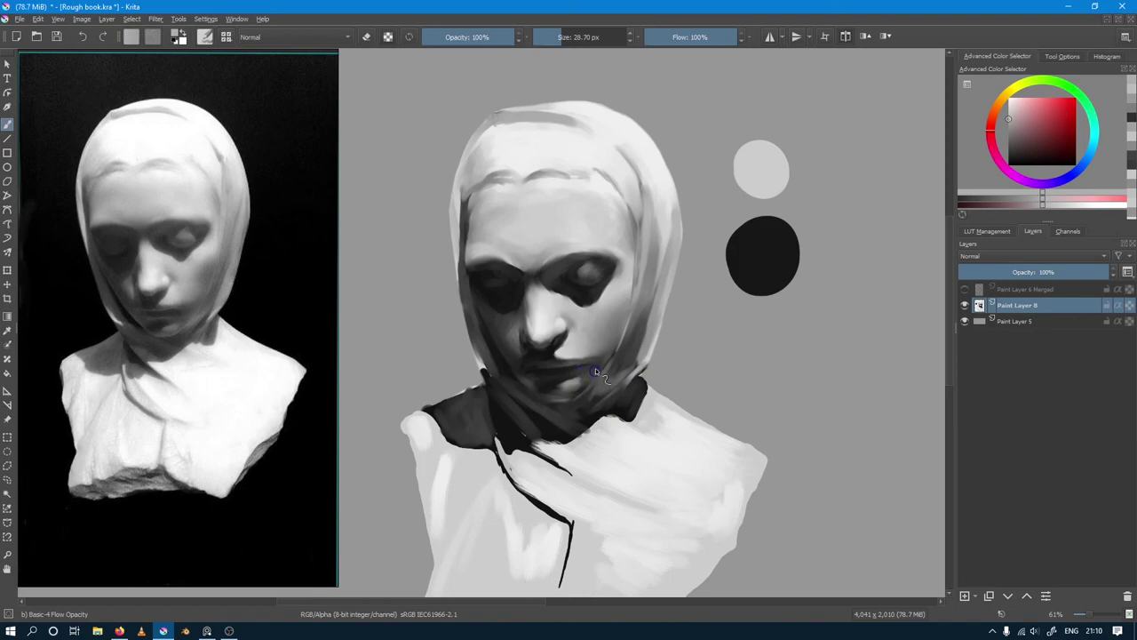
Step: Sample darker face greys, shrink the brush to about 25 px, and stroke faintly near the cheek
left_click(601, 355, "ctrl")
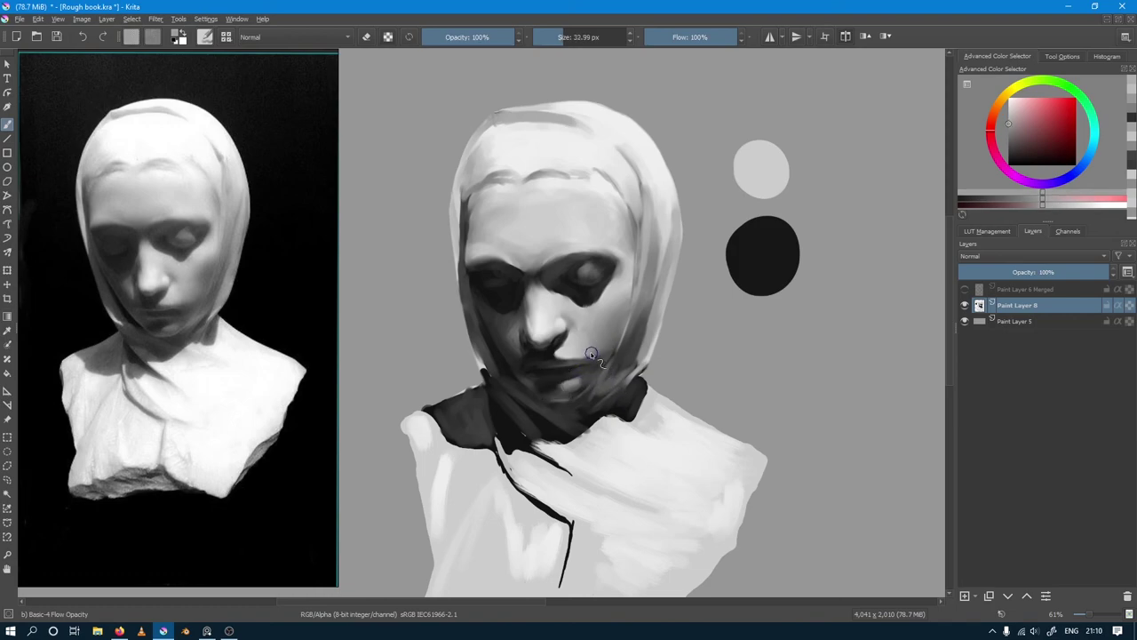
key("bracketright")
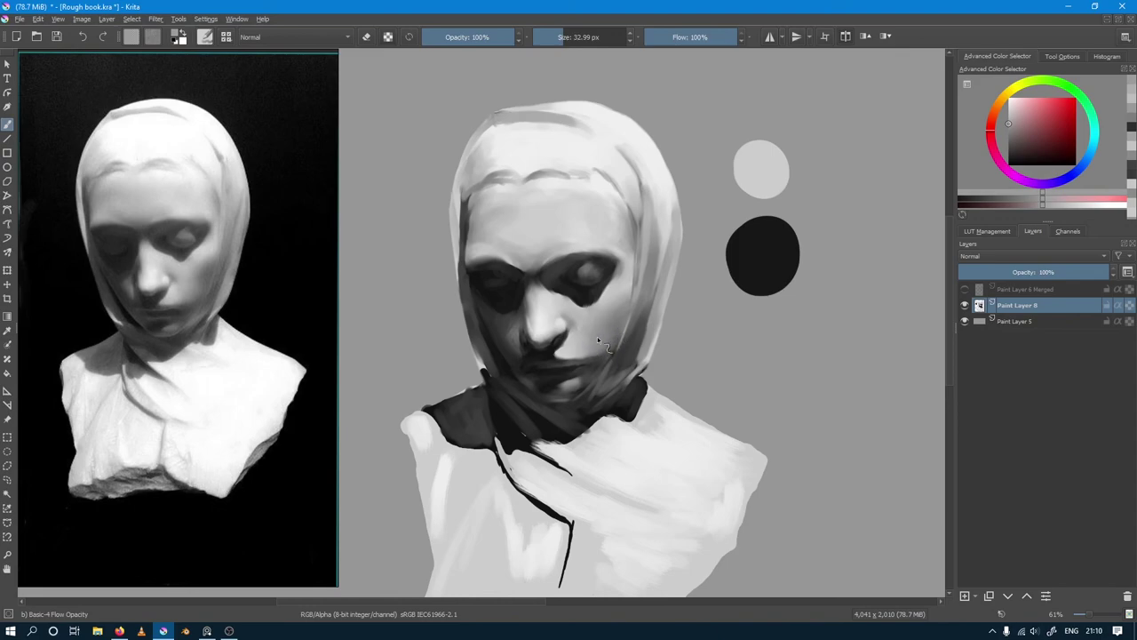
left_click(599, 342, "ctrl")
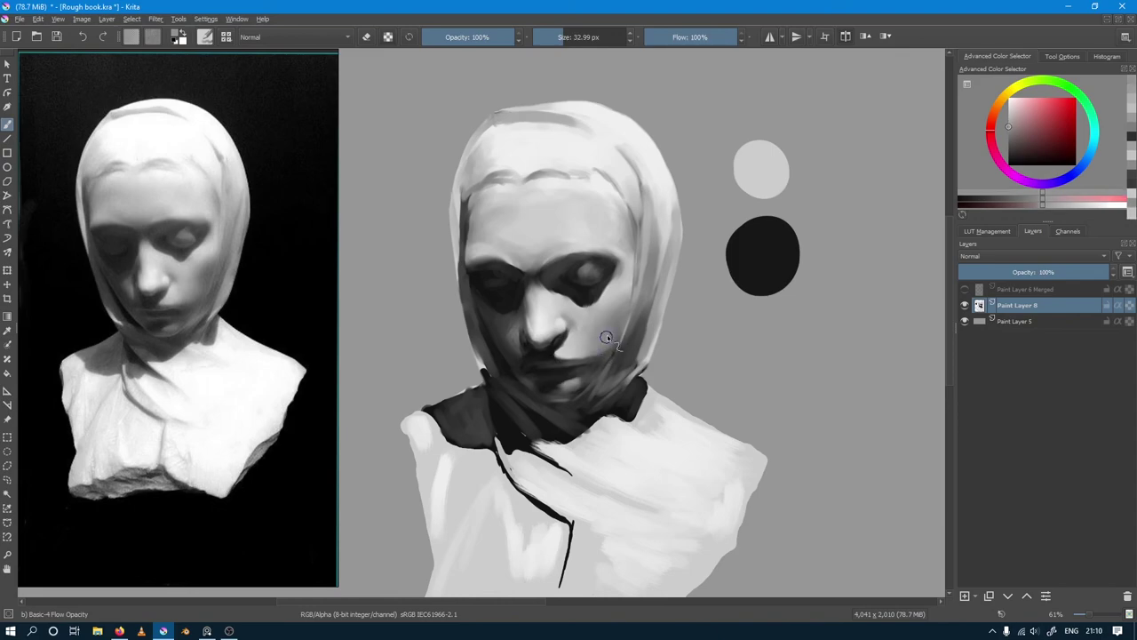
left_click(632, 345, "ctrl")
left_click_drag(616, 322, 604, 355)
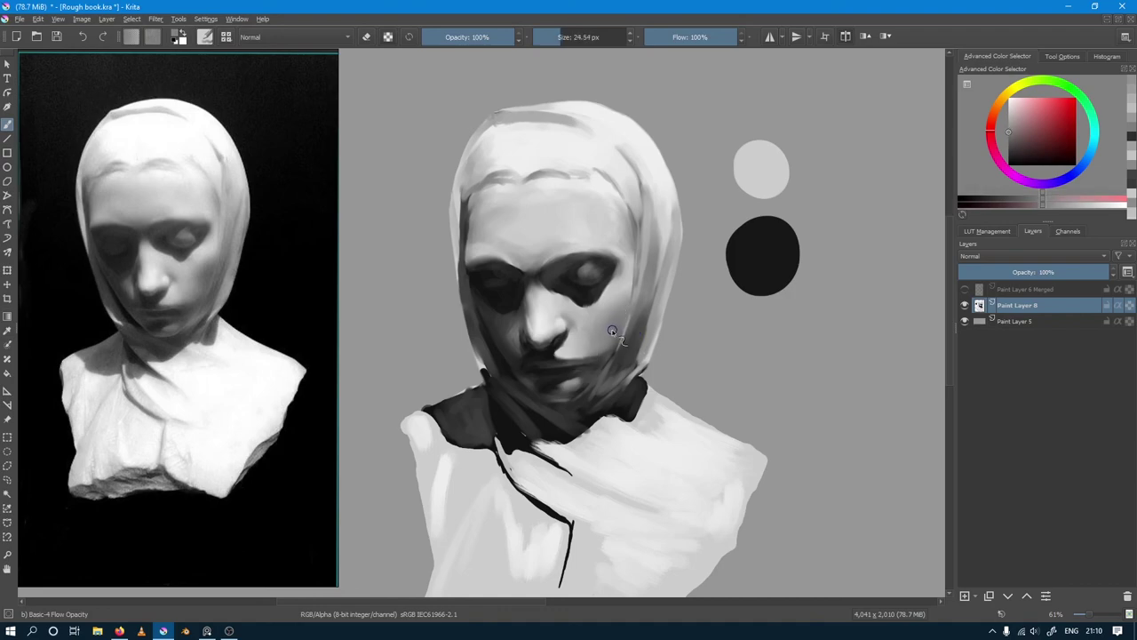
left_click(622, 330, "ctrl")
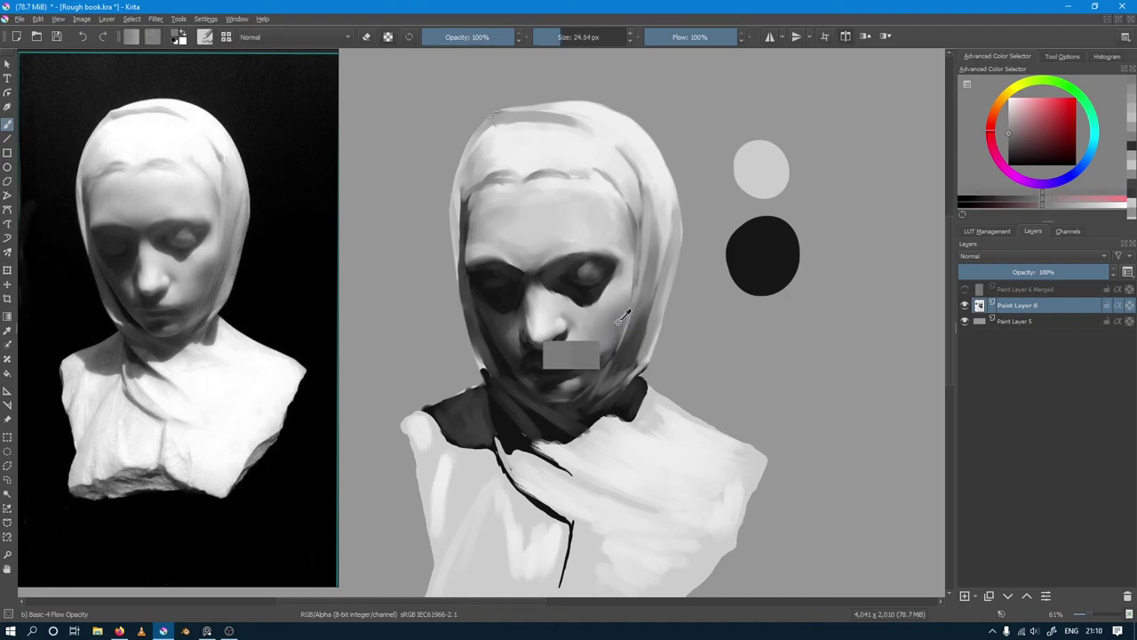
left_click_drag(610, 321, 611, 334)
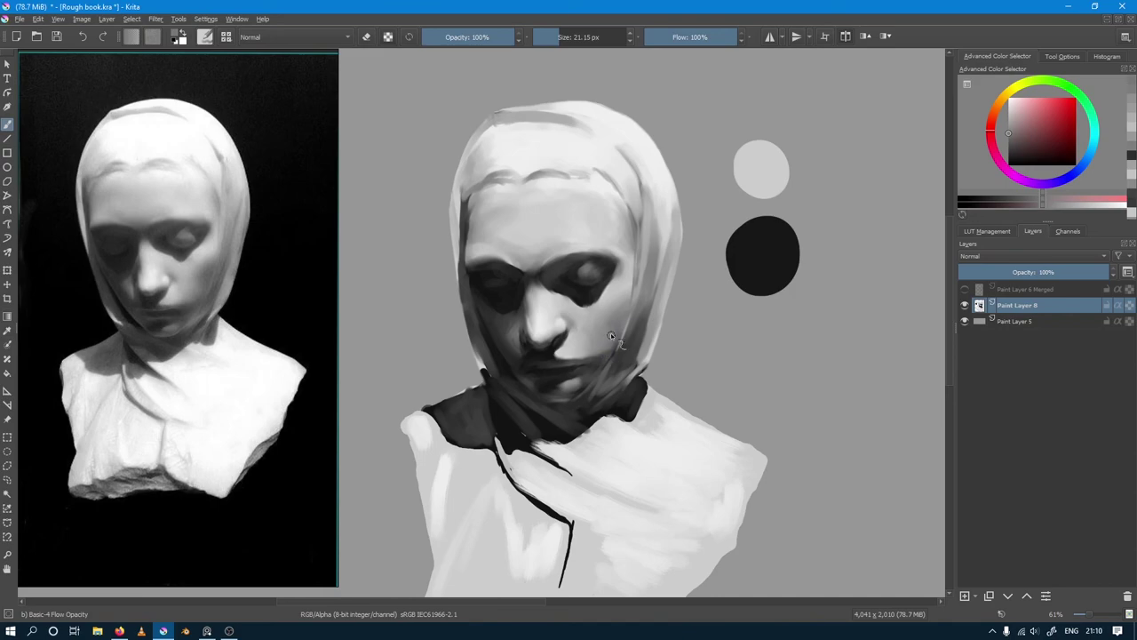
Step: Darken the shadow along the jaw and cheek using closely sampled chin and cheek greys
left_click(607, 348, "ctrl")
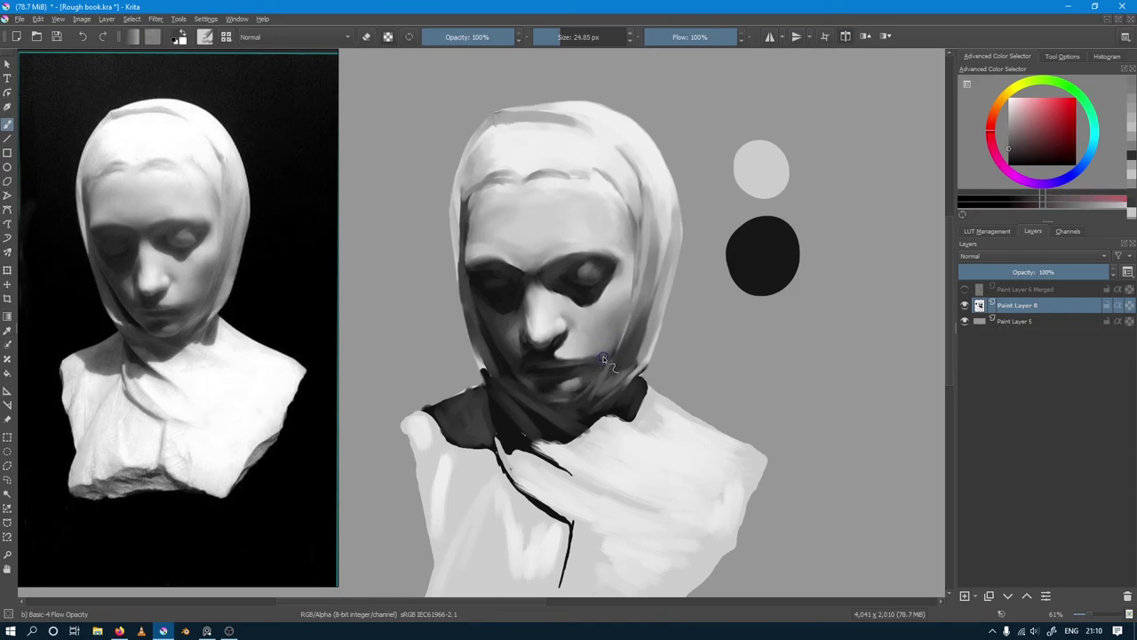
left_click_drag(603, 358, 613, 338)
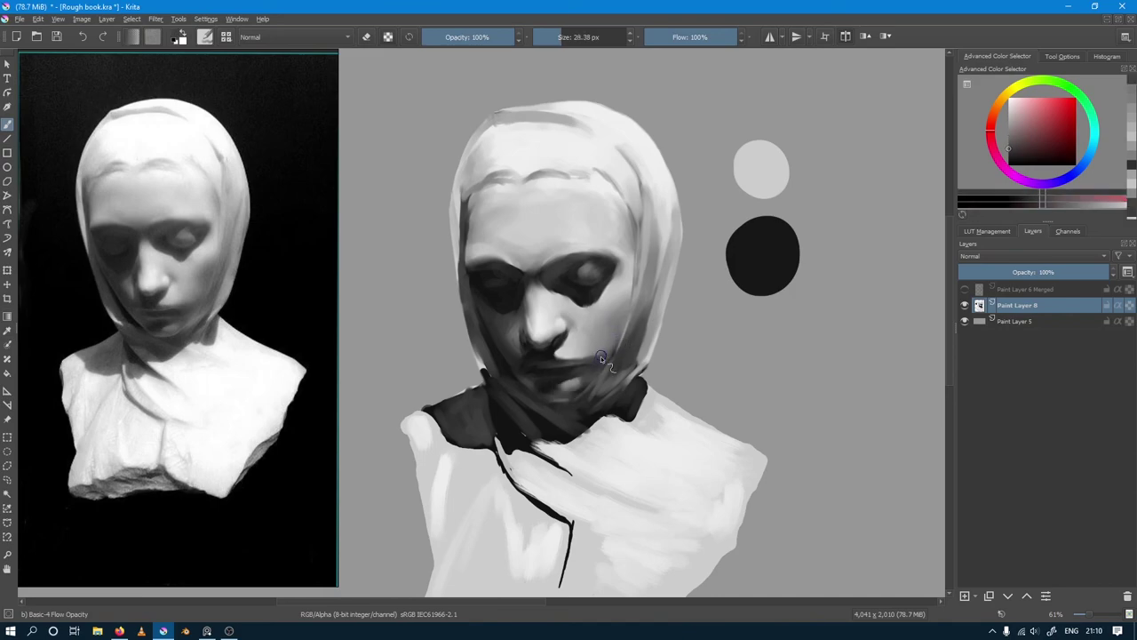
left_click(622, 306, "ctrl")
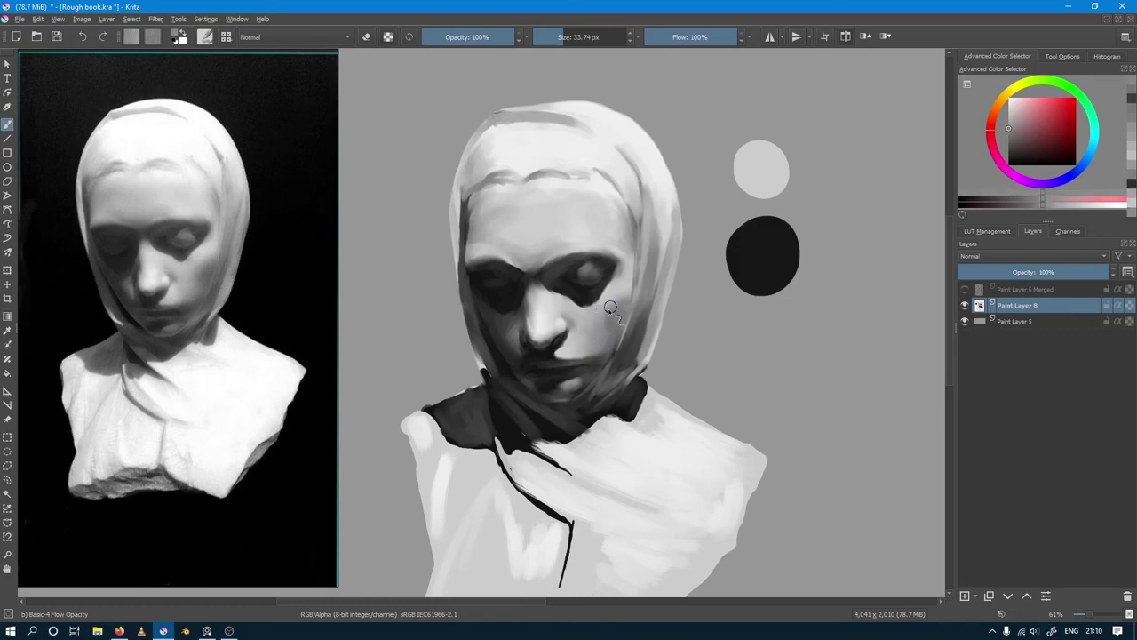
left_click(610, 317, "ctrl")
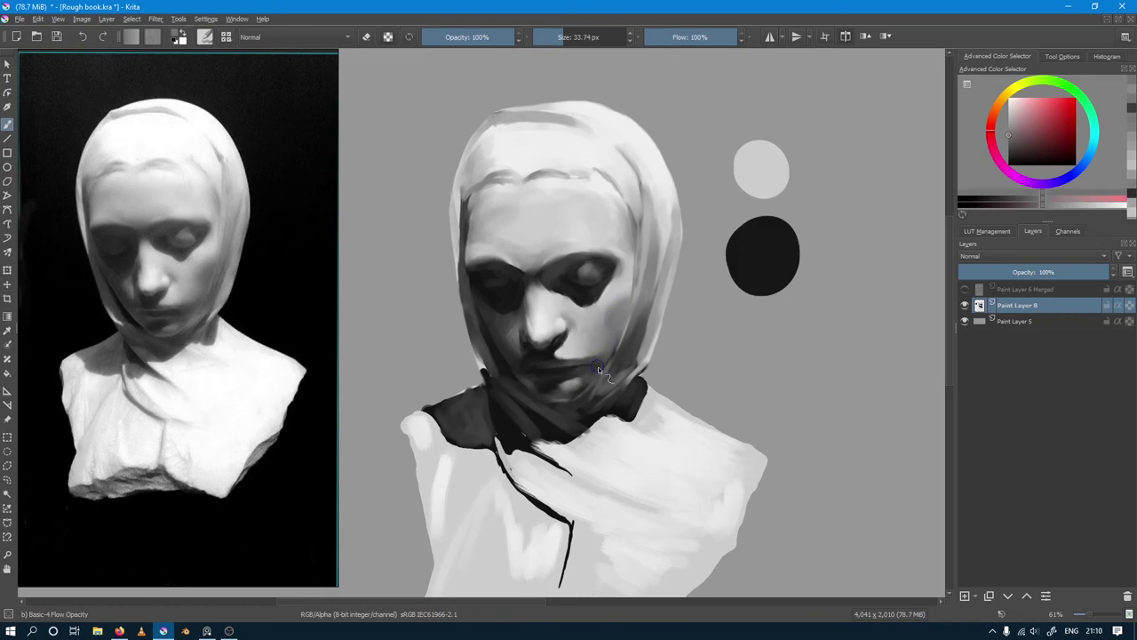
left_click_drag(598, 366, 613, 322)
left_click(594, 363, "ctrl")
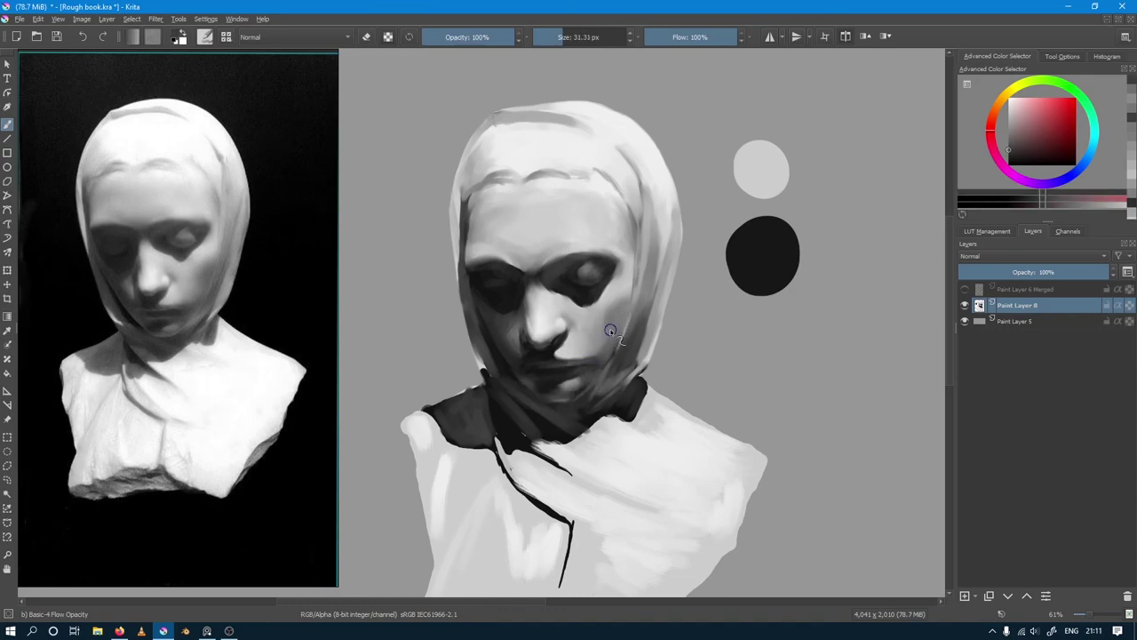
left_click(599, 344, "ctrl")
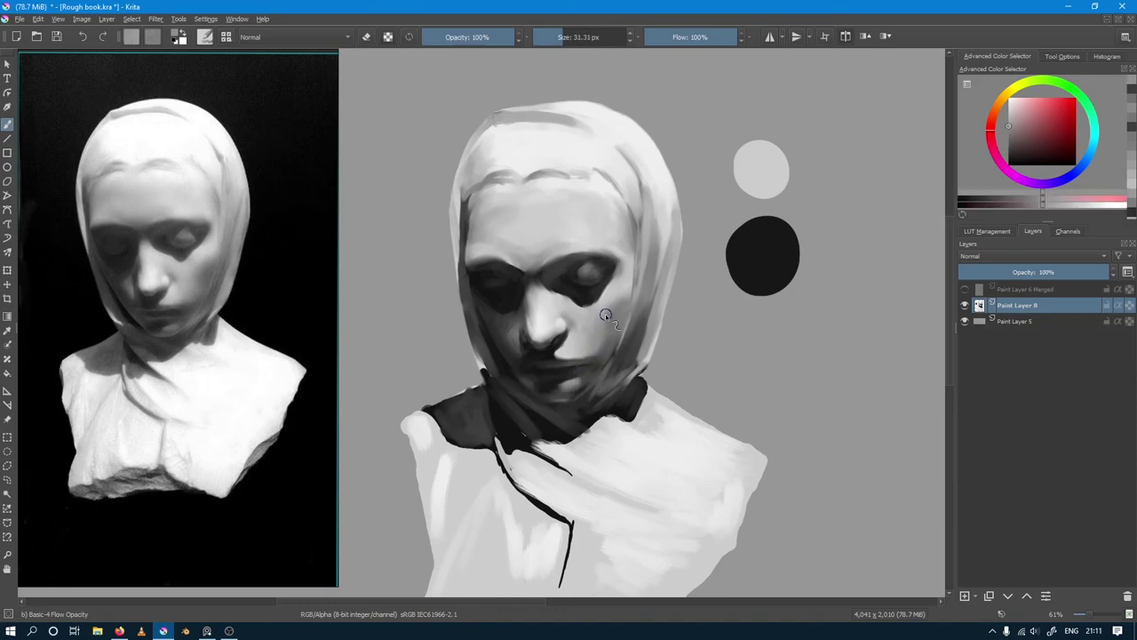
left_click(600, 351, "ctrl")
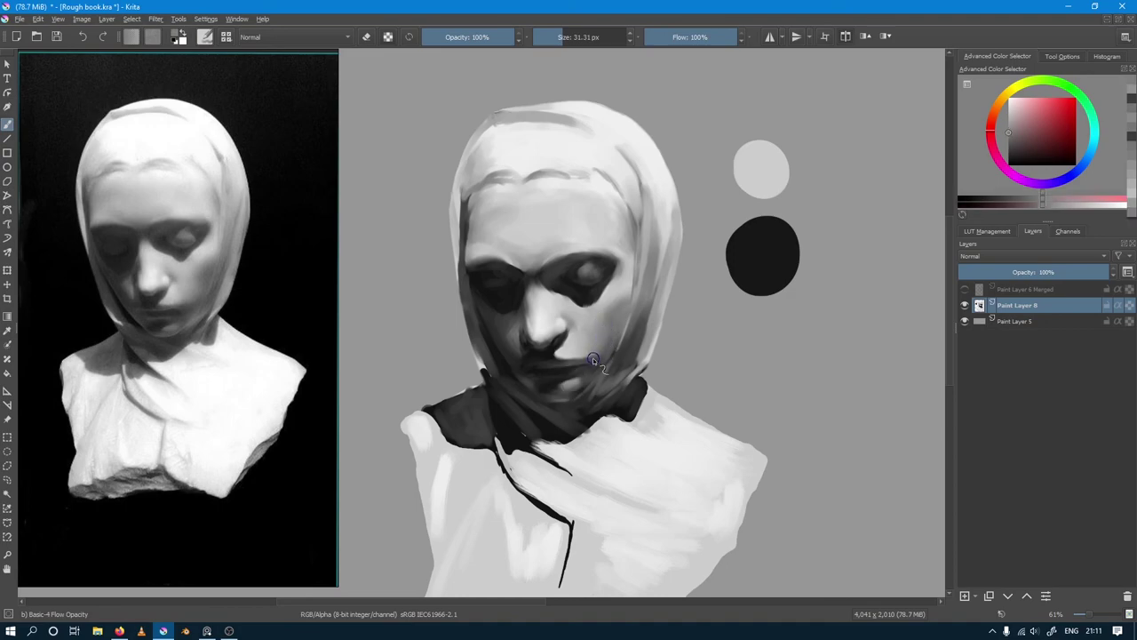
left_click(604, 316, "ctrl")
mouse_move(609, 329)
left_mouse_down()
mouse_move(562, 411)
mouse_move(643, 418)
left_mouse_up()
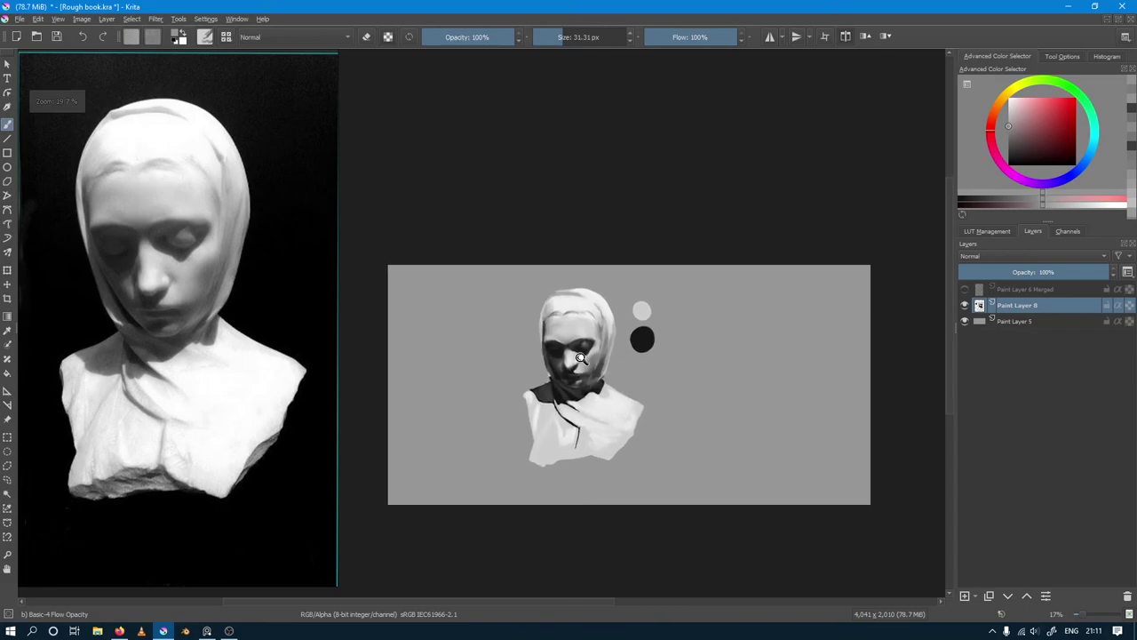
Step: Lighten the left shoulder of the drapery with a larger light-grey brush
mouse_move(623, 391)
left_mouse_down()
mouse_move(621, 345)
mouse_move(604, 324)
mouse_move(608, 345)
left_mouse_up()
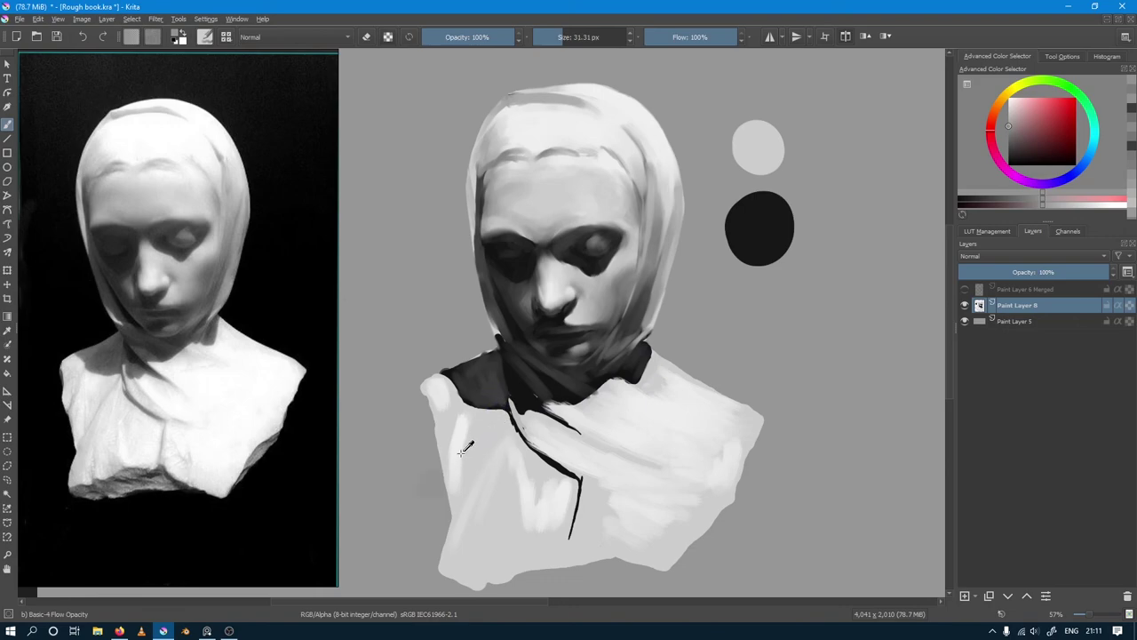
left_click(462, 449, "ctrl")
key("bracketright")
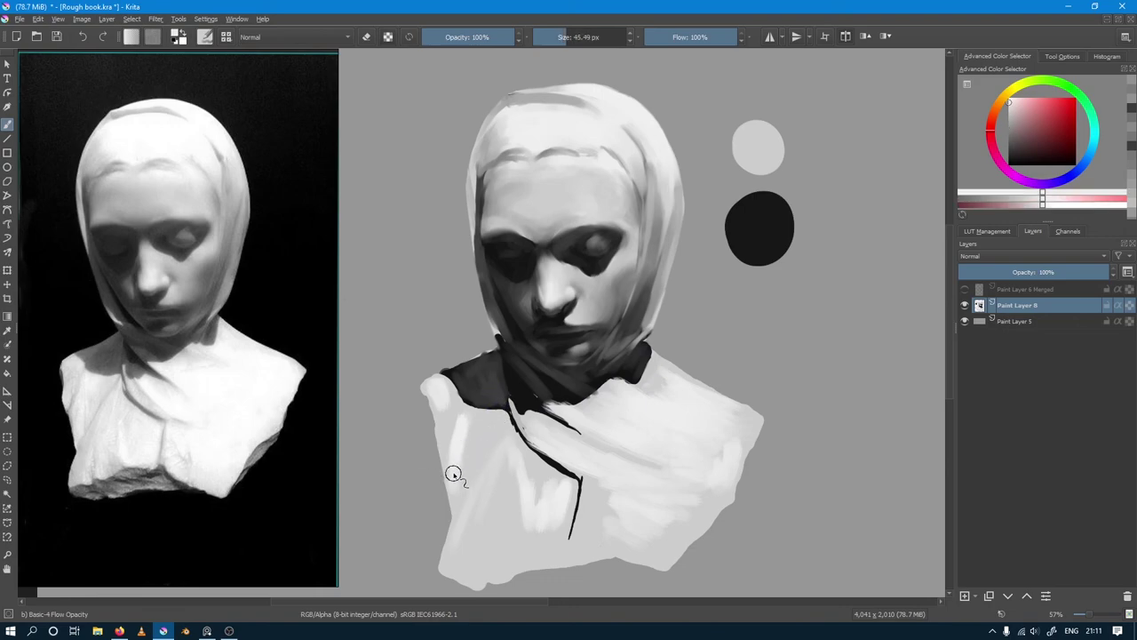
left_click(449, 469, "ctrl")
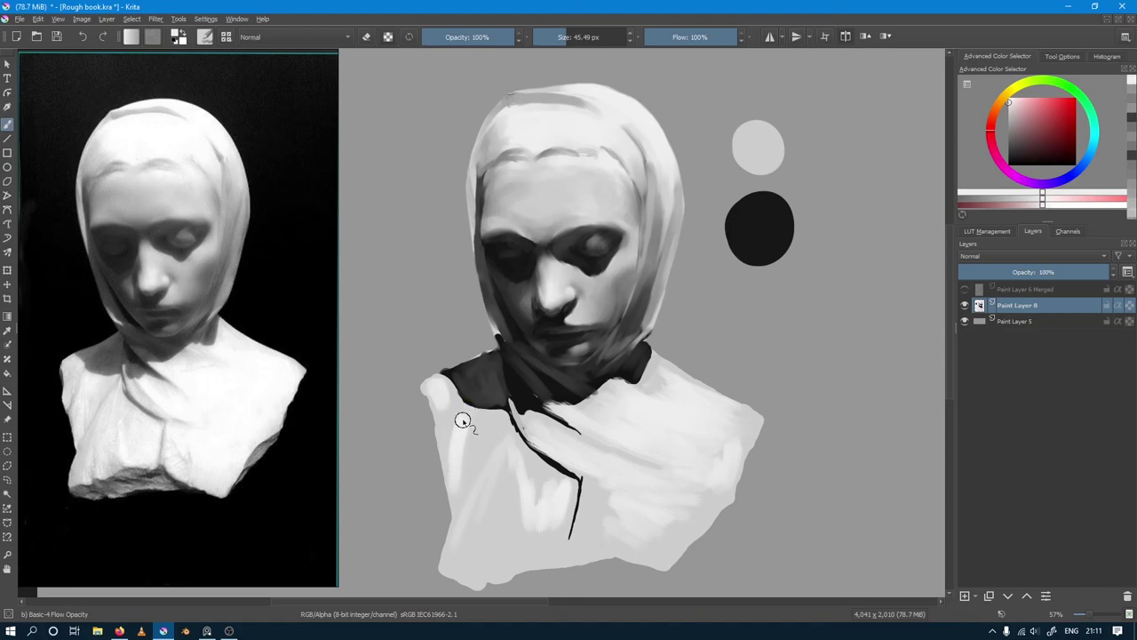
left_click_drag(467, 414, 456, 490)
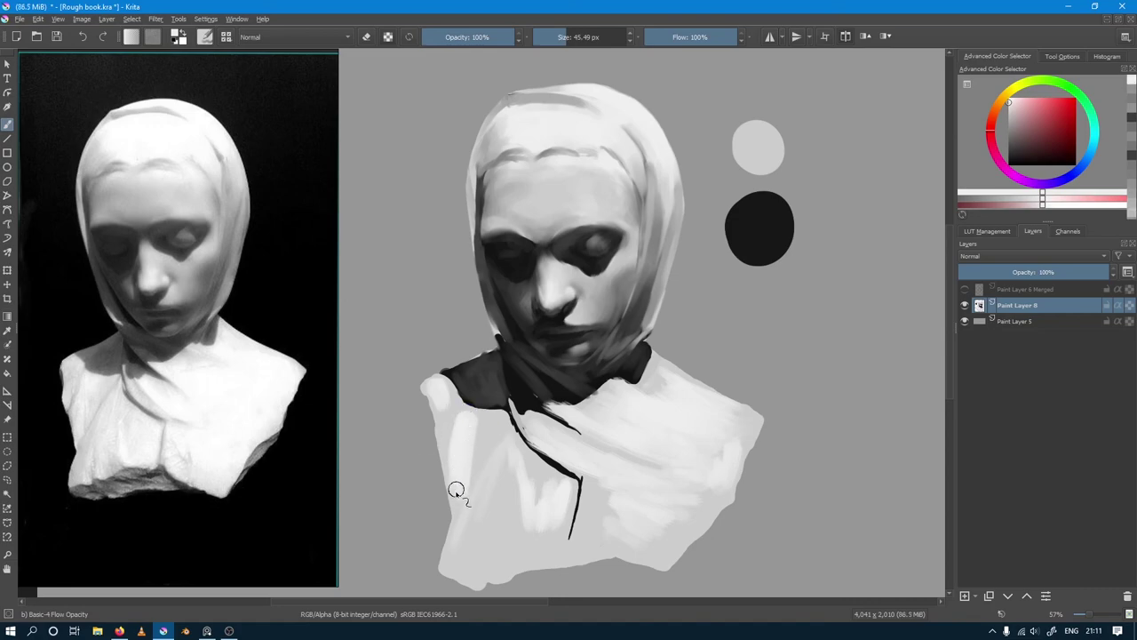
Step: Shrink the brush and sample a range of light greys from the shoulder and drapery
left_click(462, 400, "ctrl")
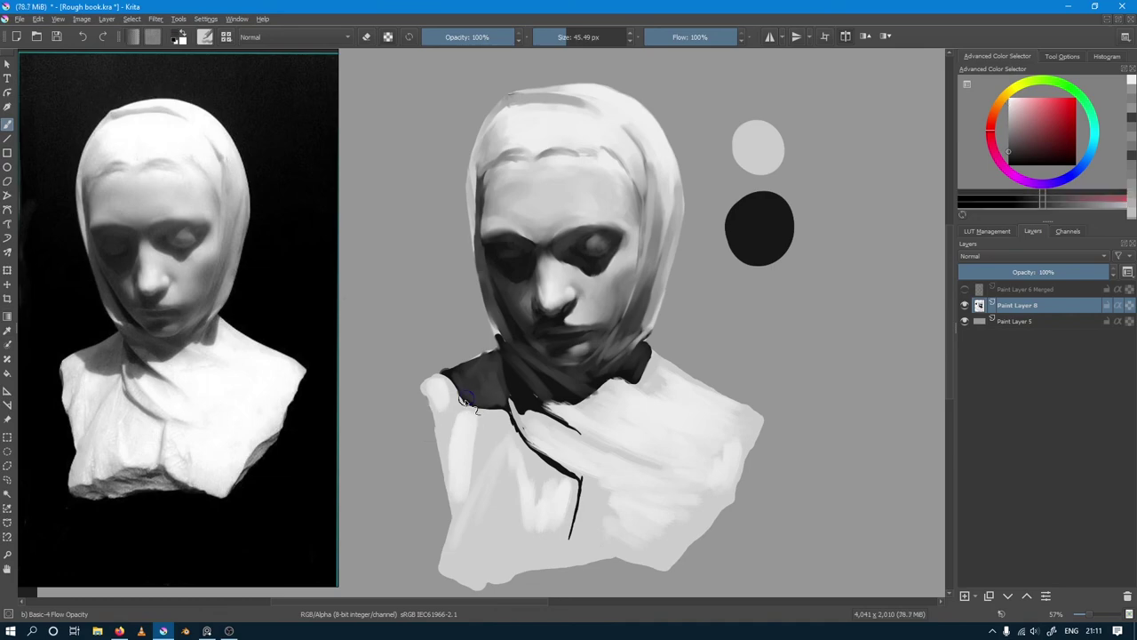
left_click_drag(462, 400, 448, 440)
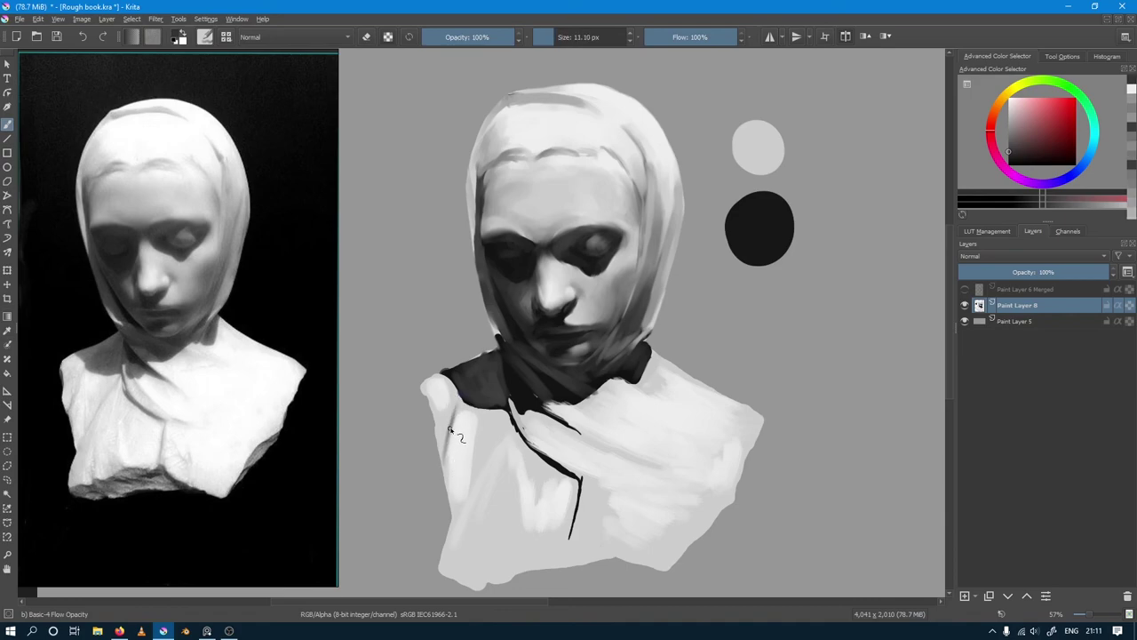
left_click(444, 396, "ctrl")
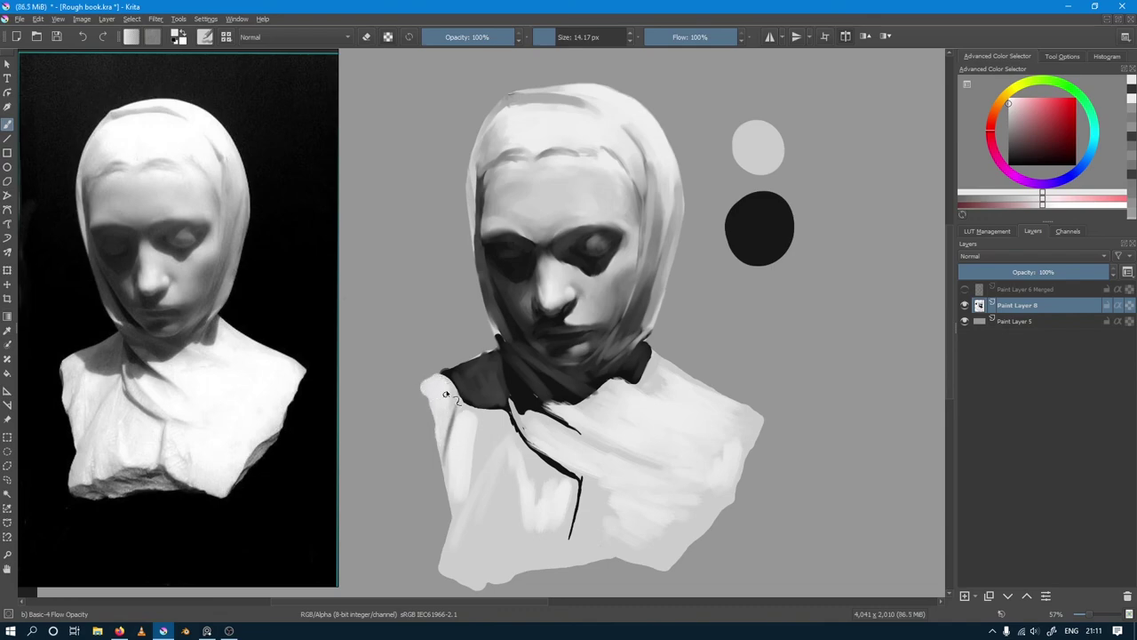
left_click(461, 405, "ctrl")
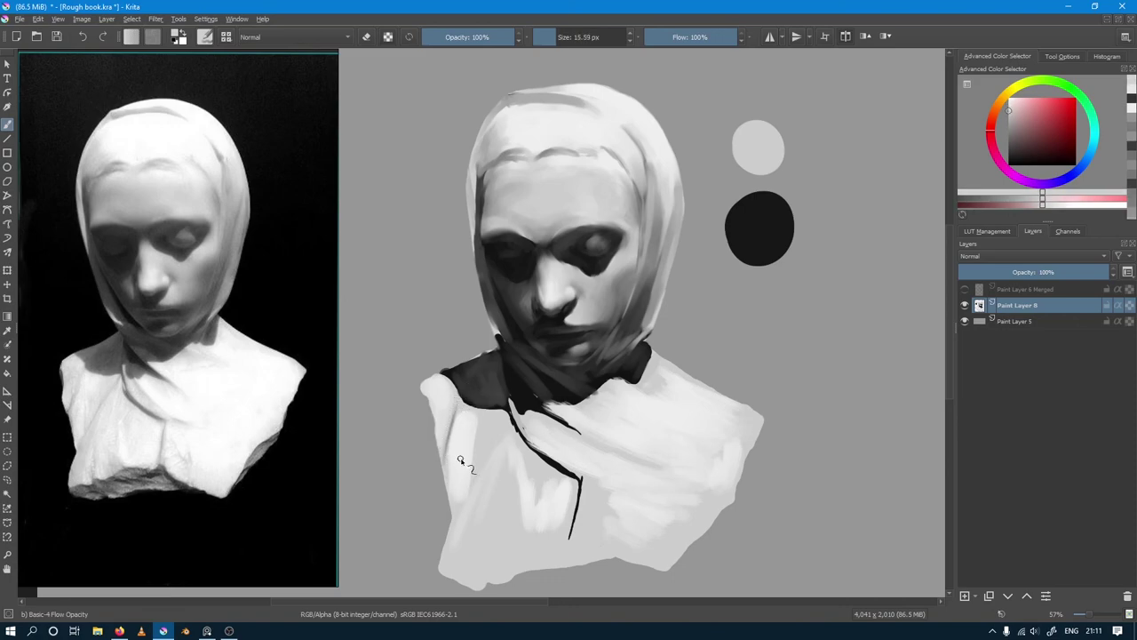
left_click(461, 410, "ctrl")
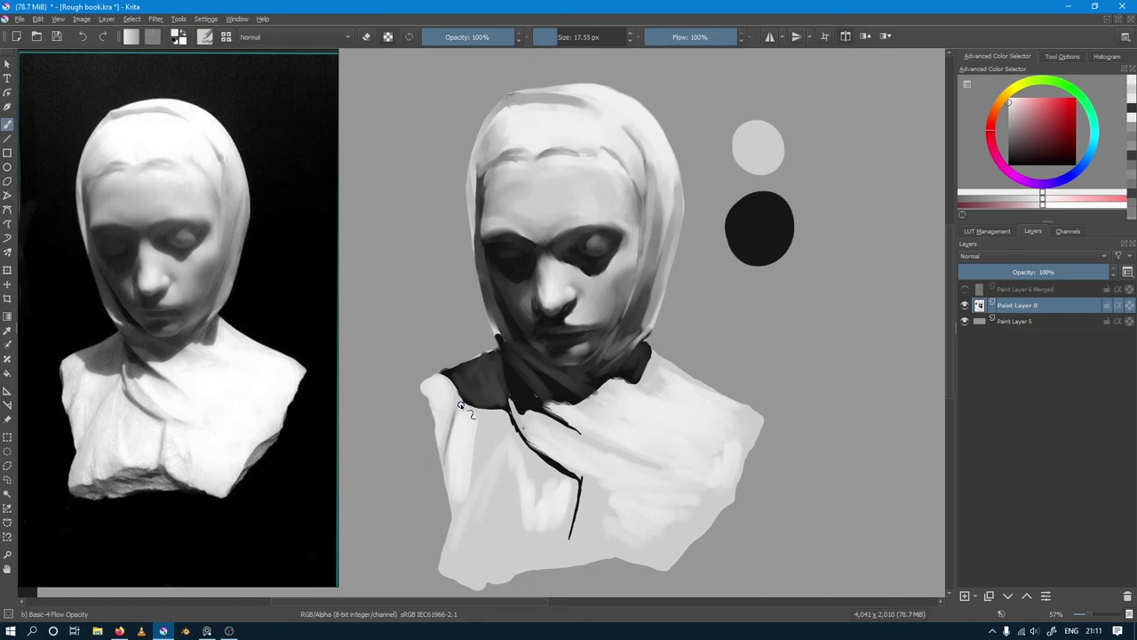
left_click(449, 450, "ctrl")
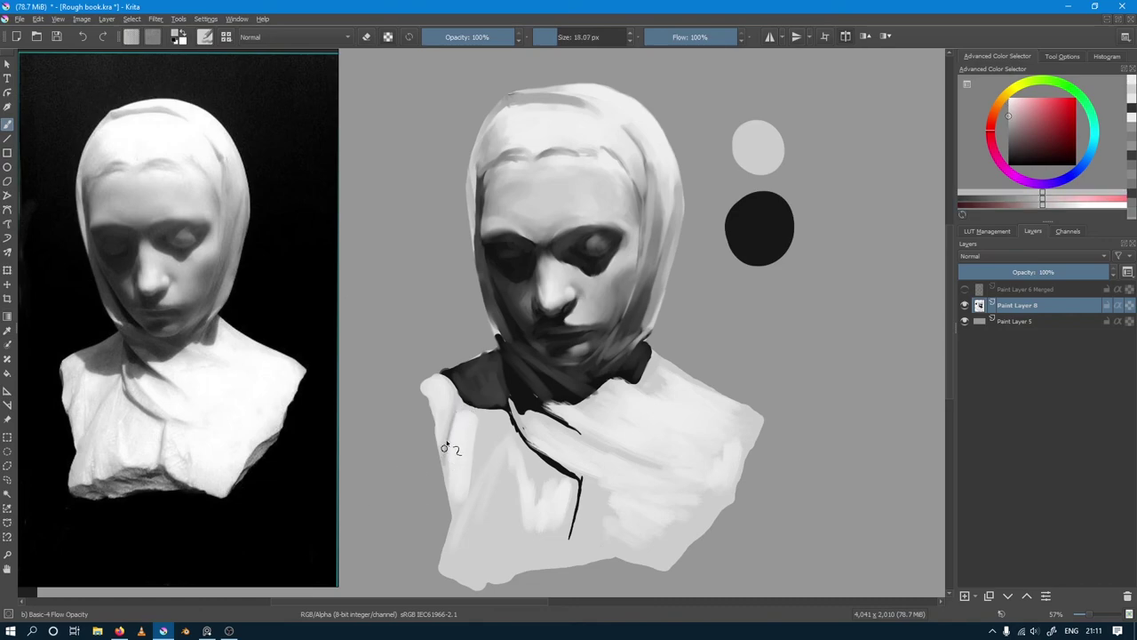
left_click(446, 423, "ctrl")
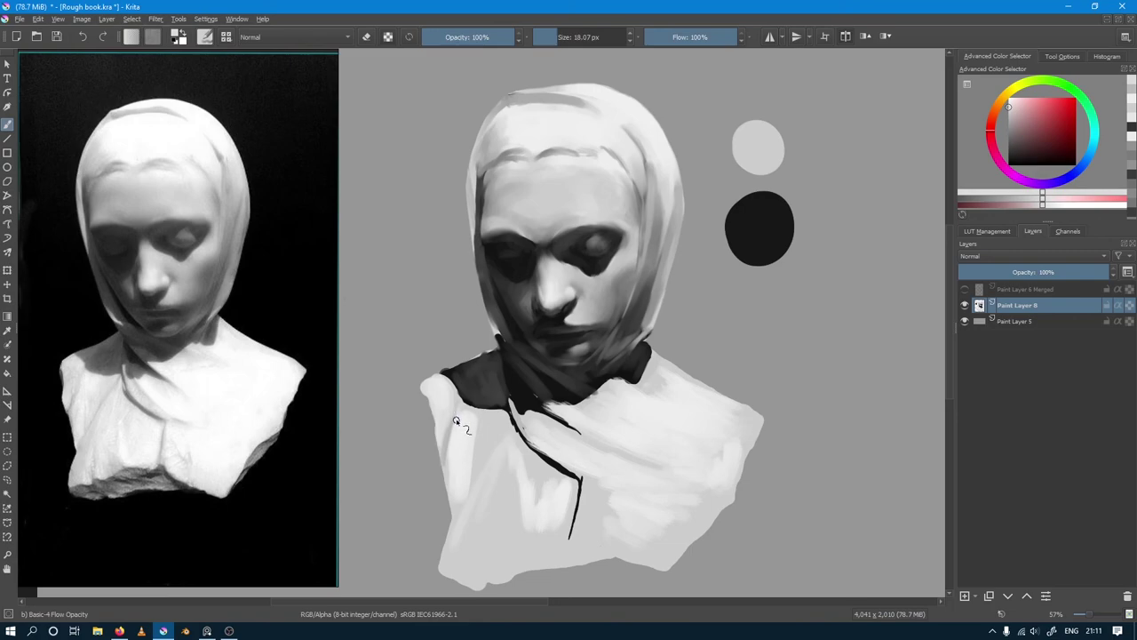
left_click(456, 423, "ctrl")
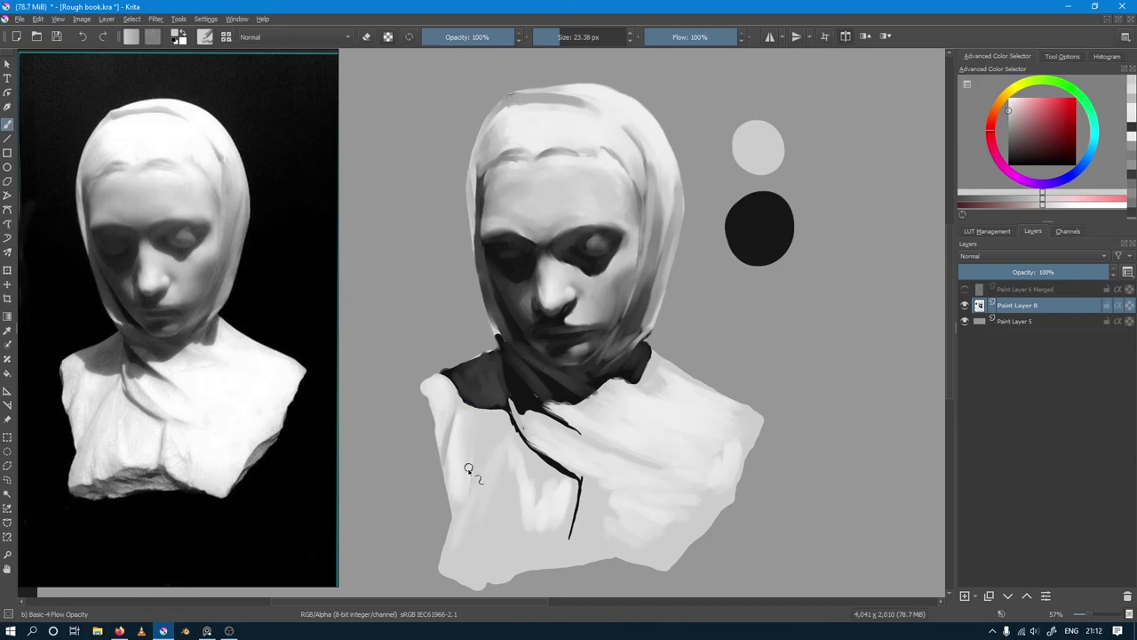
left_click(465, 468, "ctrl")
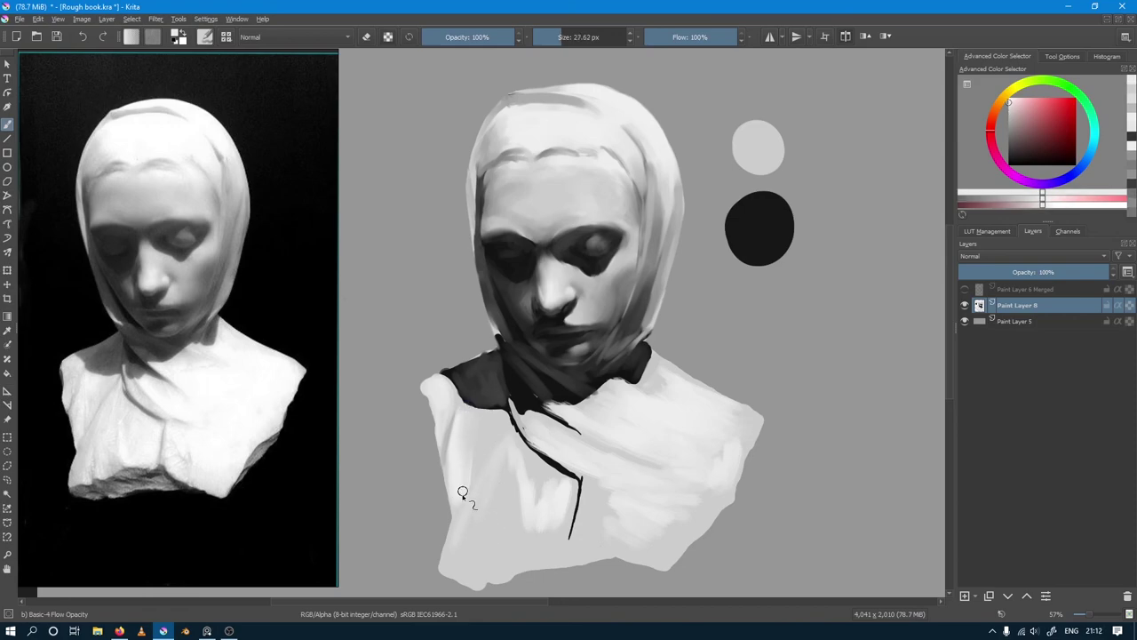
Step: Repaint the drapery's bottom-left edge lighter with a brush of about 16 px
left_click(499, 411, "ctrl")
left_click_drag(485, 467, 458, 504, "shift")
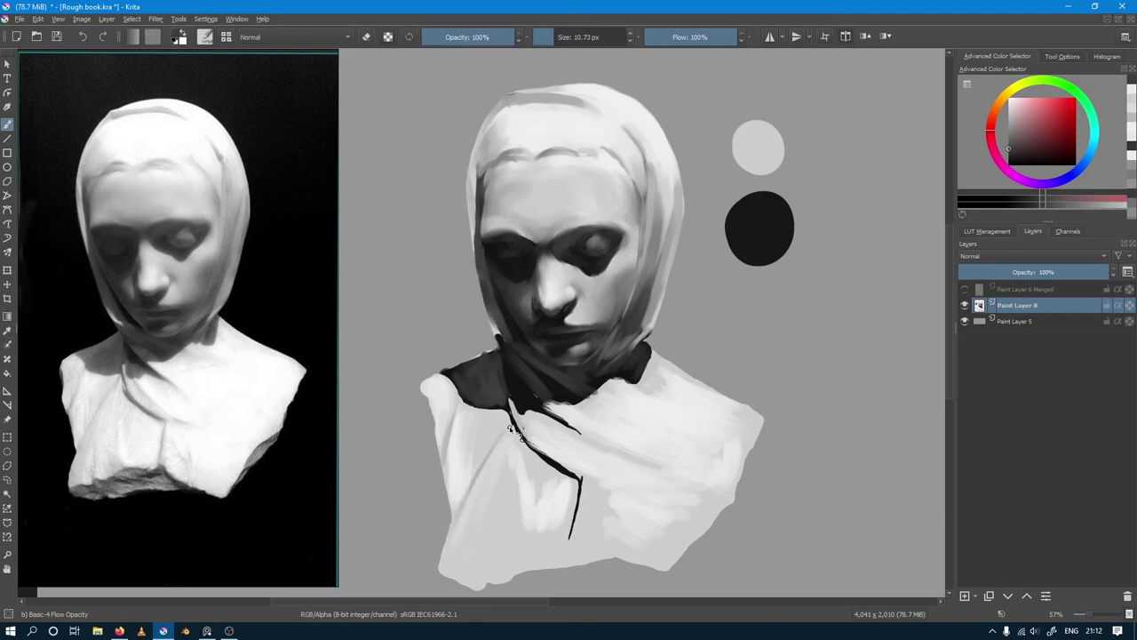
left_click(461, 494, "ctrl")
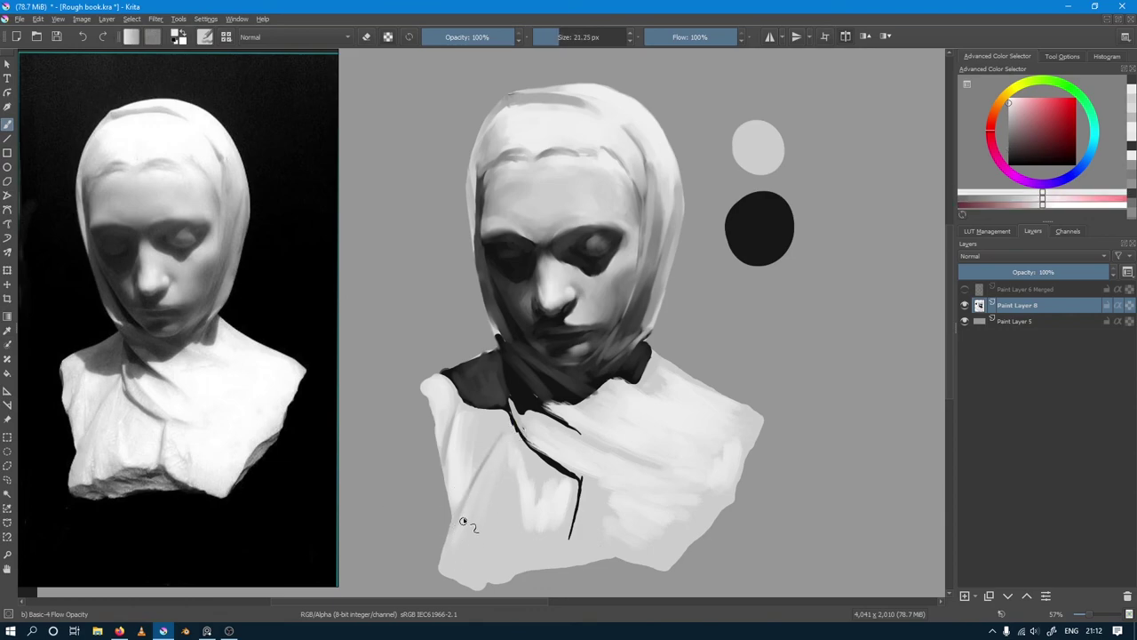
left_click_drag(463, 521, 442, 582)
left_click(449, 548, "ctrl")
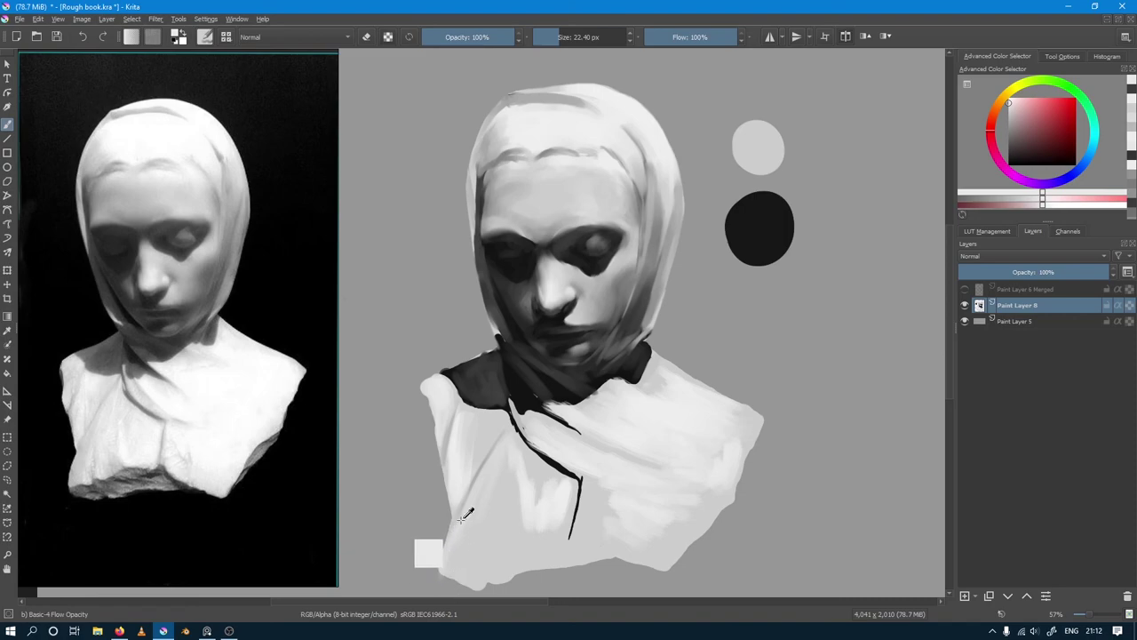
key("bracketright")
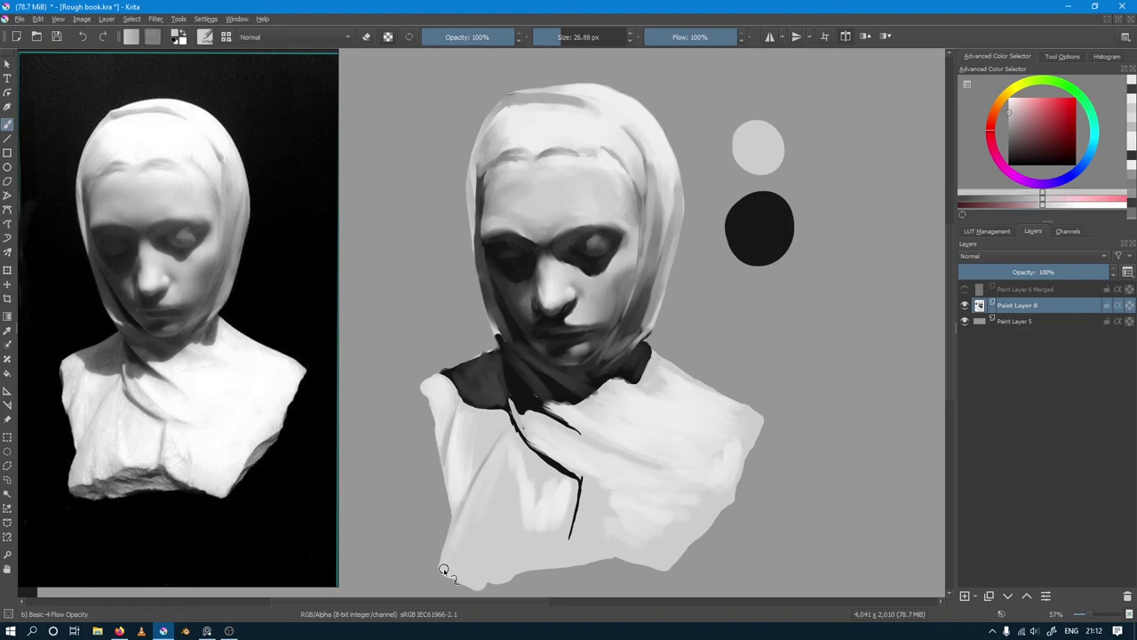
left_click_drag(440, 569, 455, 535)
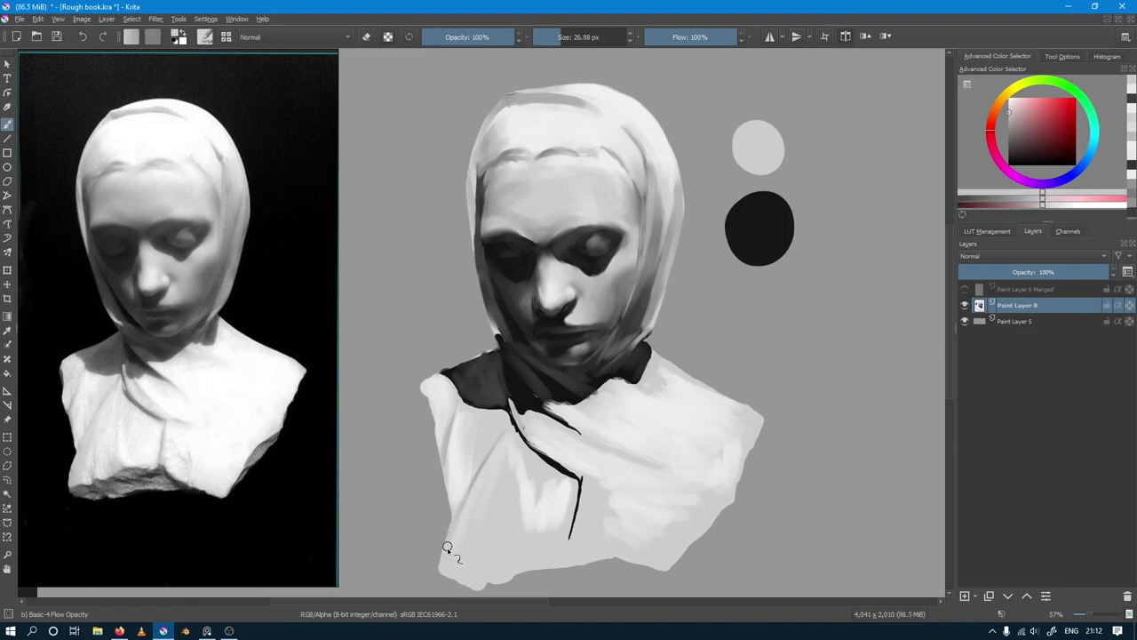
Step: Show the line sketch and brush light grey over the lower drapery
left_click(964, 288)
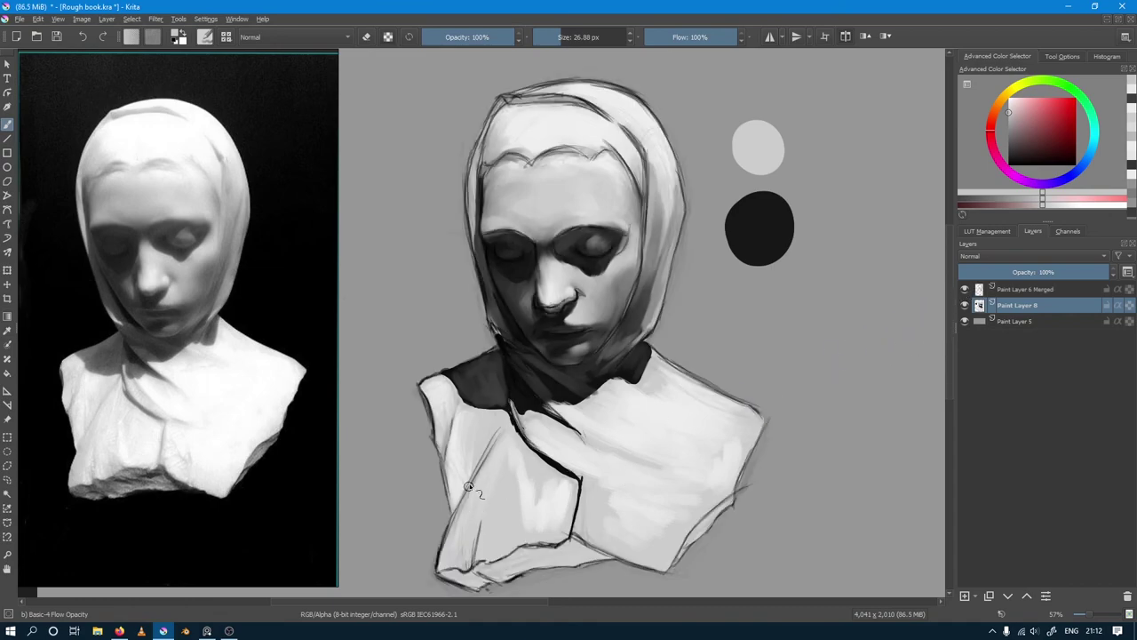
left_click(497, 378, "ctrl")
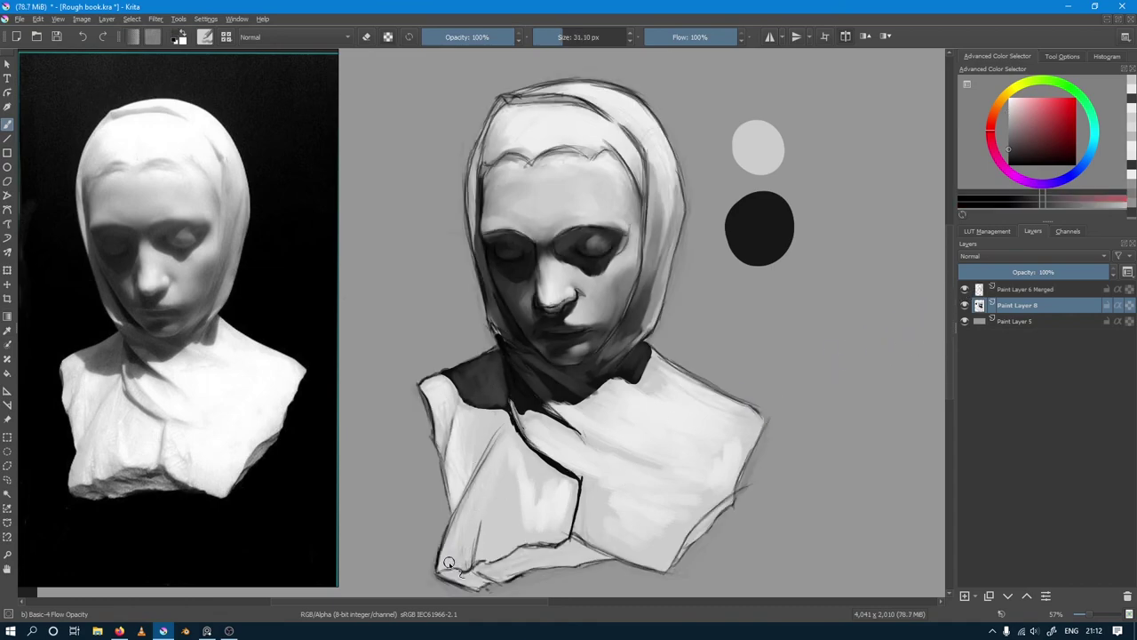
left_click_drag(469, 536, 444, 560)
left_click(444, 560, "ctrl")
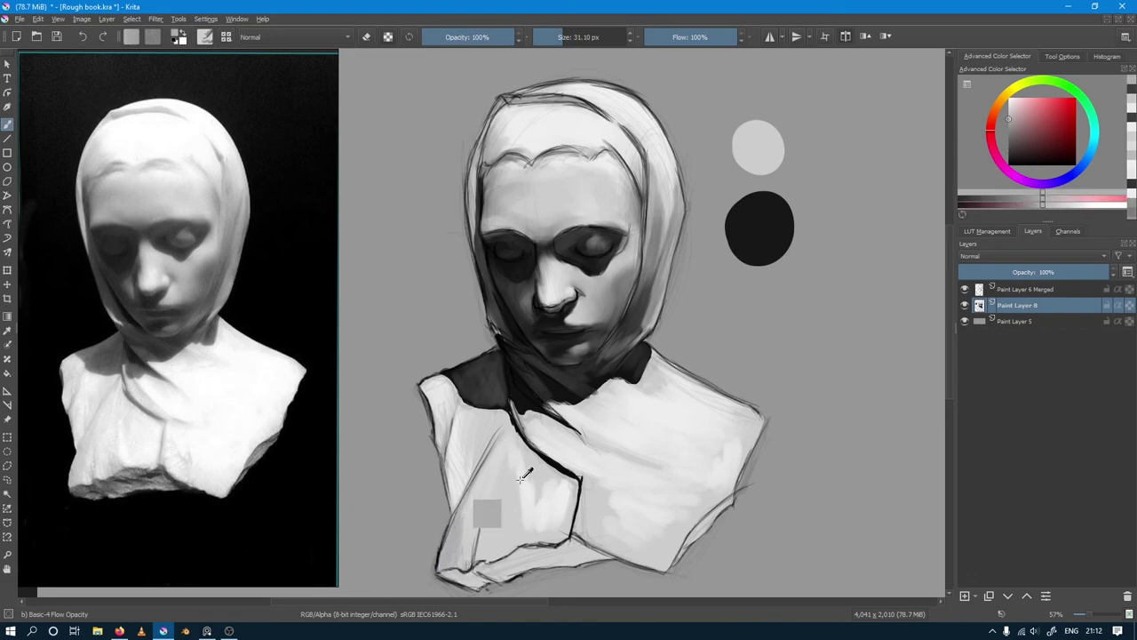
left_click(478, 514, "ctrl")
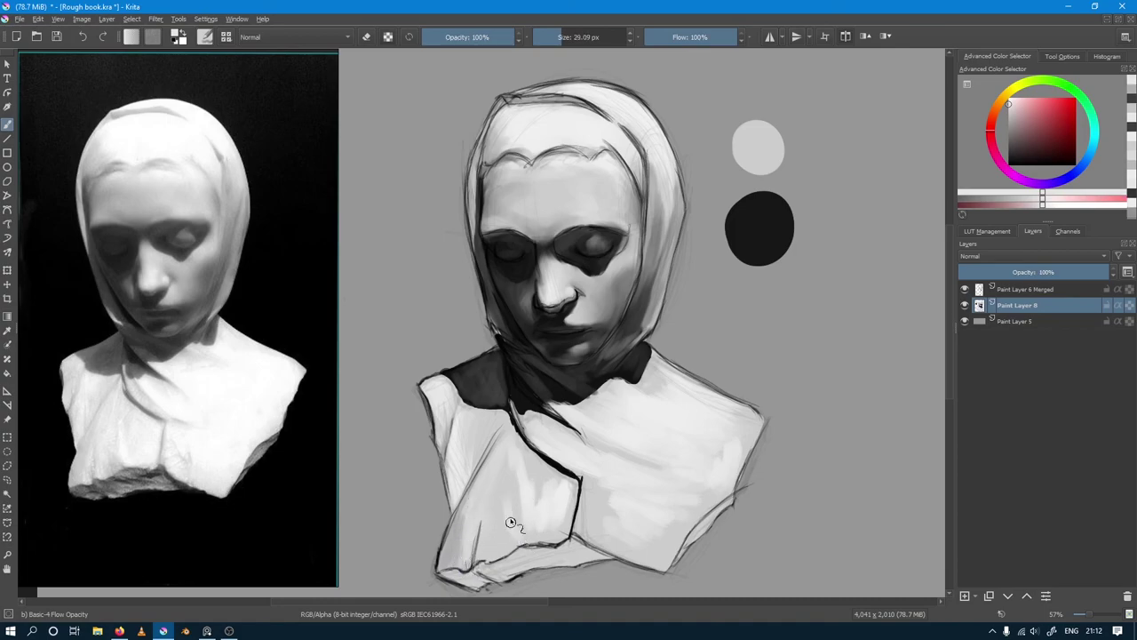
left_click_drag(521, 533, 517, 488)
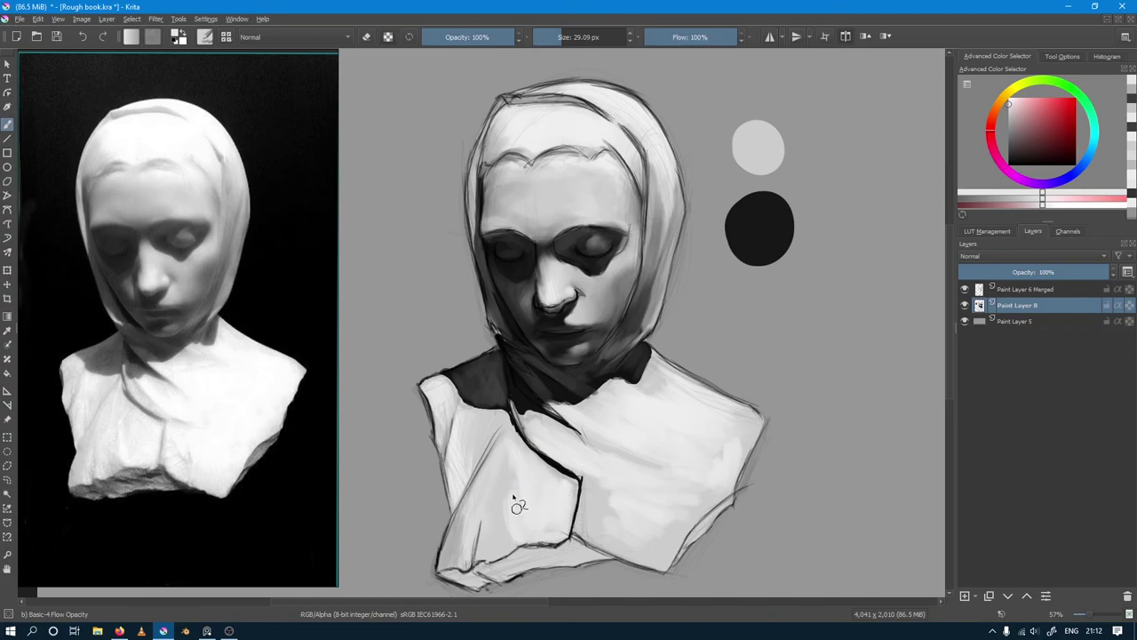
Step: Shade the drapery's bottom edge and bottom-left tip darker
left_click(457, 558, "ctrl")
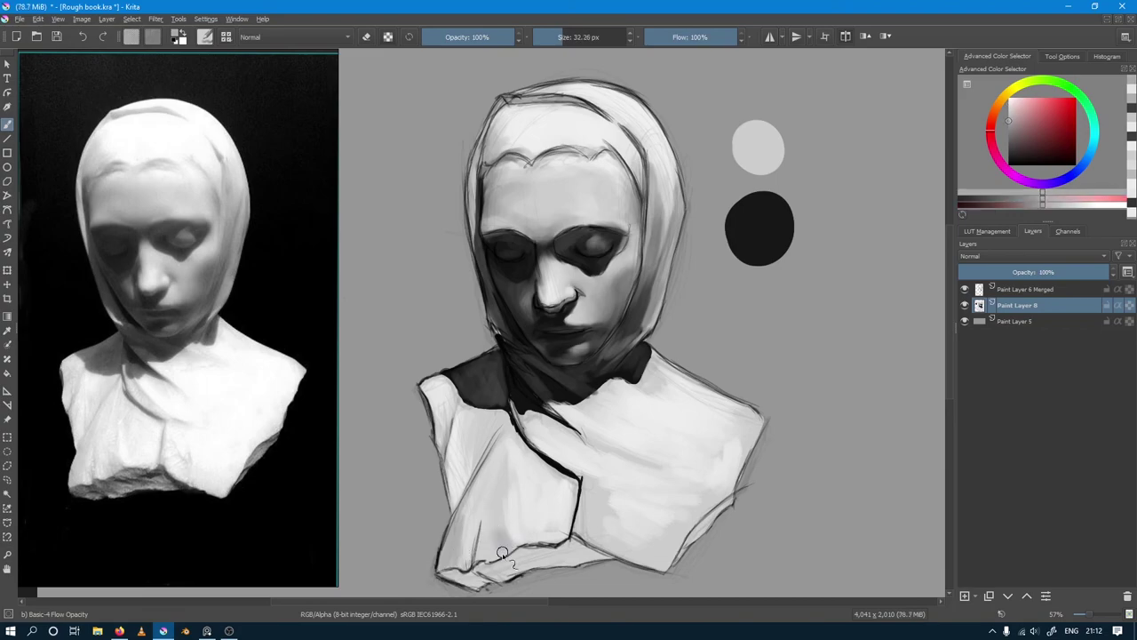
left_click(460, 565, "ctrl")
key("bracketright")
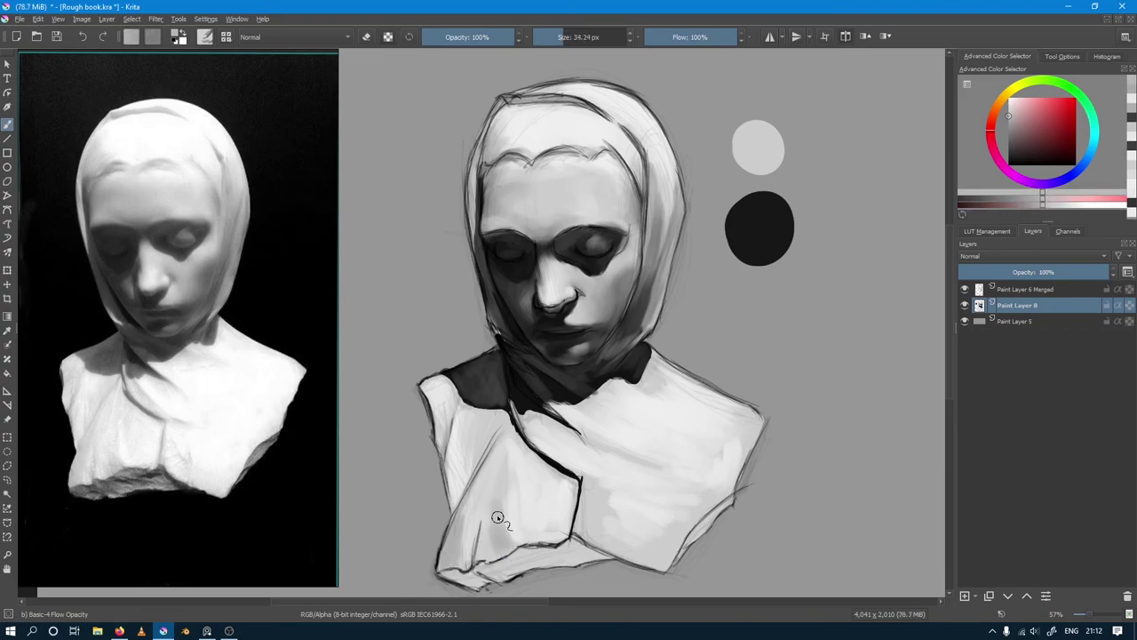
left_click(493, 490, "ctrl")
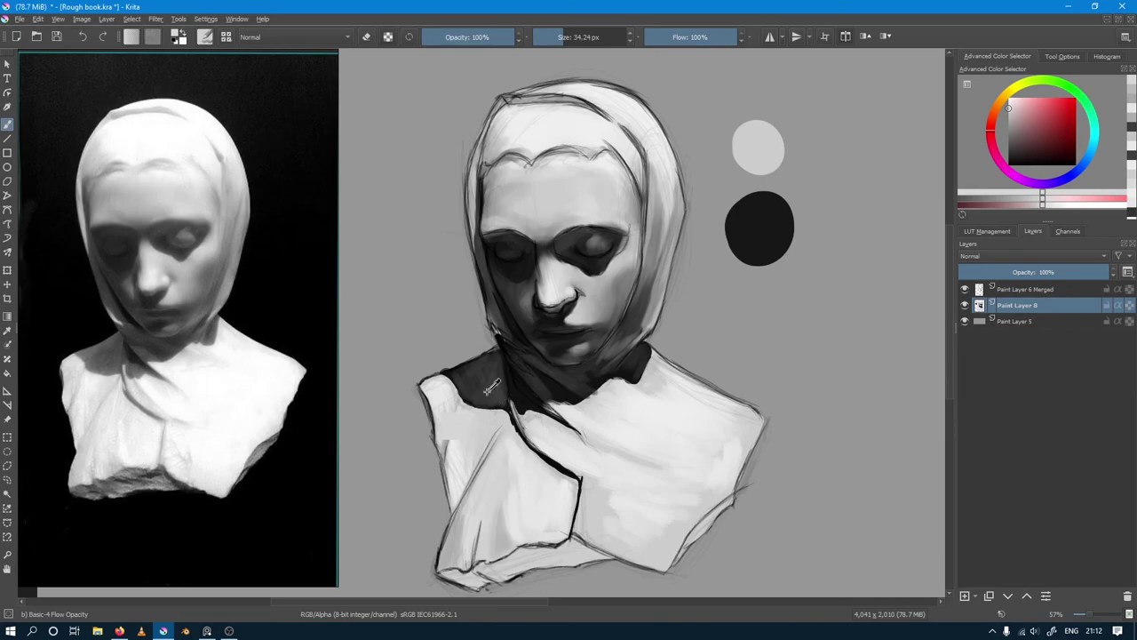
left_click(451, 426, "ctrl")
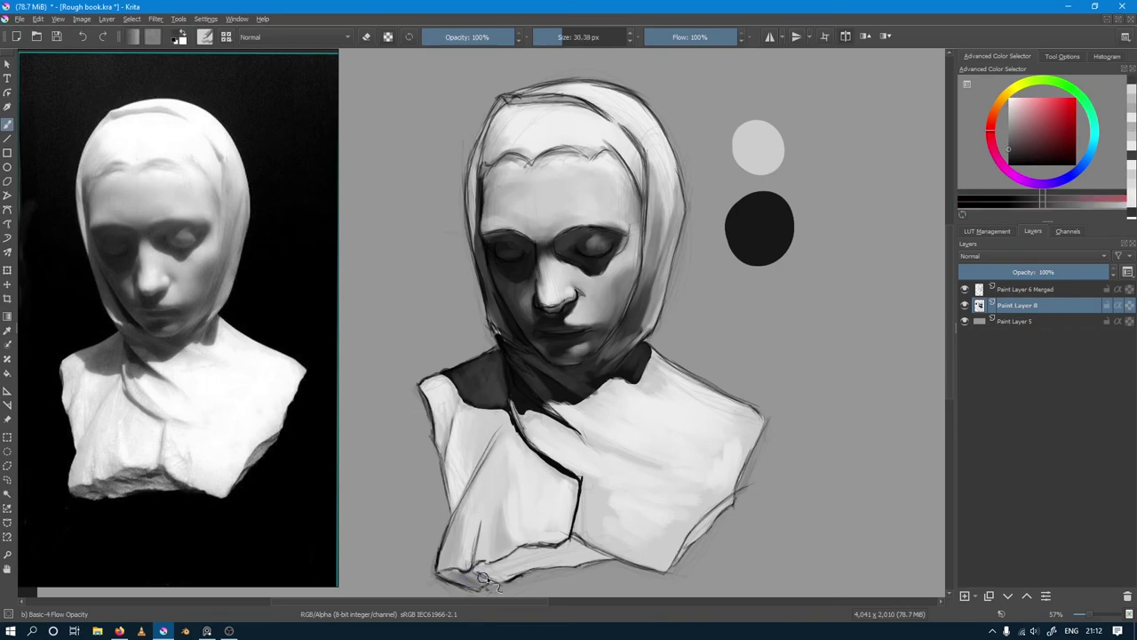
mouse_move(473, 574)
left_mouse_down()
mouse_move(569, 558)
mouse_move(547, 549)
mouse_move(597, 553)
mouse_move(508, 573)
left_mouse_up()
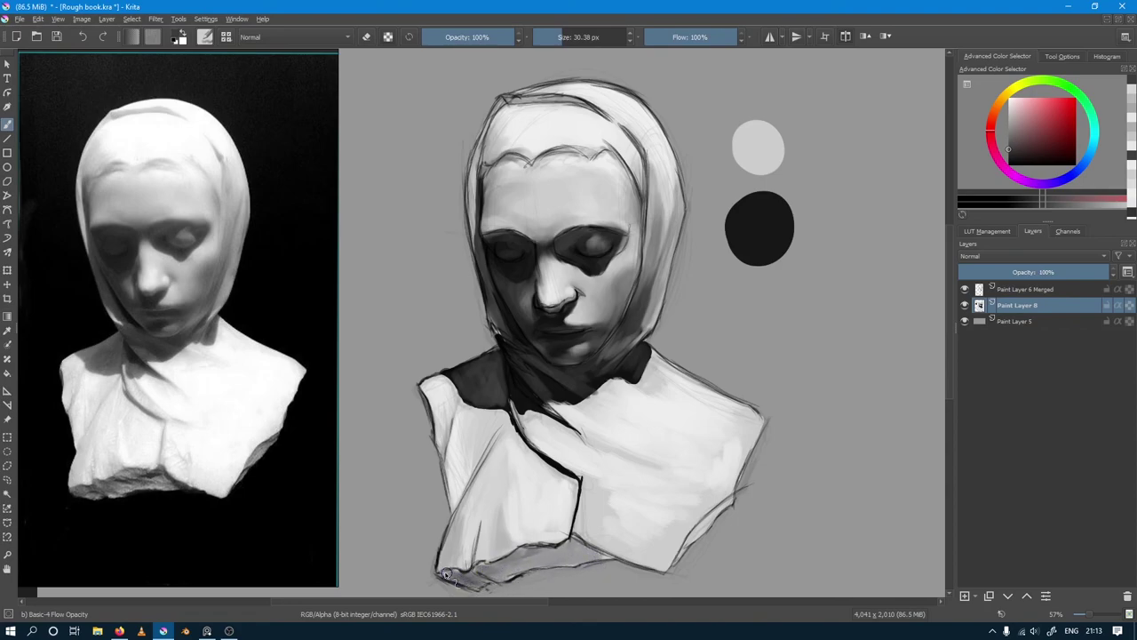
mouse_move(446, 574)
left_mouse_down()
mouse_move(473, 585)
mouse_move(510, 563)
left_mouse_up()
Step: Draw dark strokes along the collar fold, then soften part of it with light grey
left_click(504, 472, "ctrl")
key("bracketright")
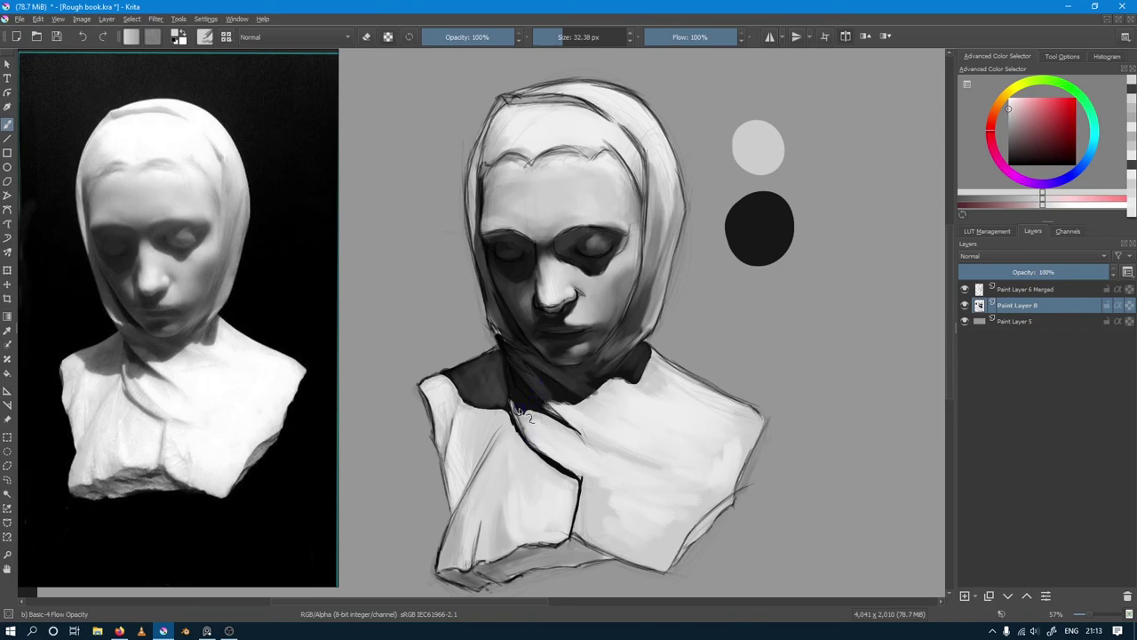
left_click(491, 384, "ctrl")
left_click_drag(491, 384, 498, 356)
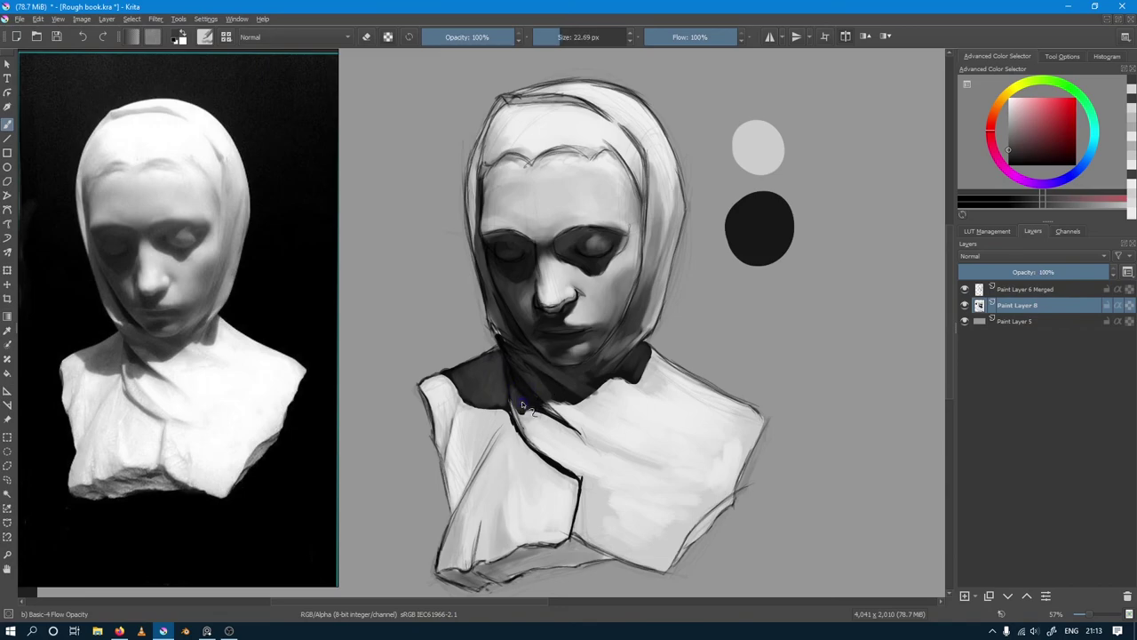
left_click_drag(522, 405, 568, 425)
mouse_move(528, 422)
left_mouse_down()
mouse_move(513, 416)
mouse_move(576, 481)
left_mouse_up()
left_click(558, 476, "ctrl")
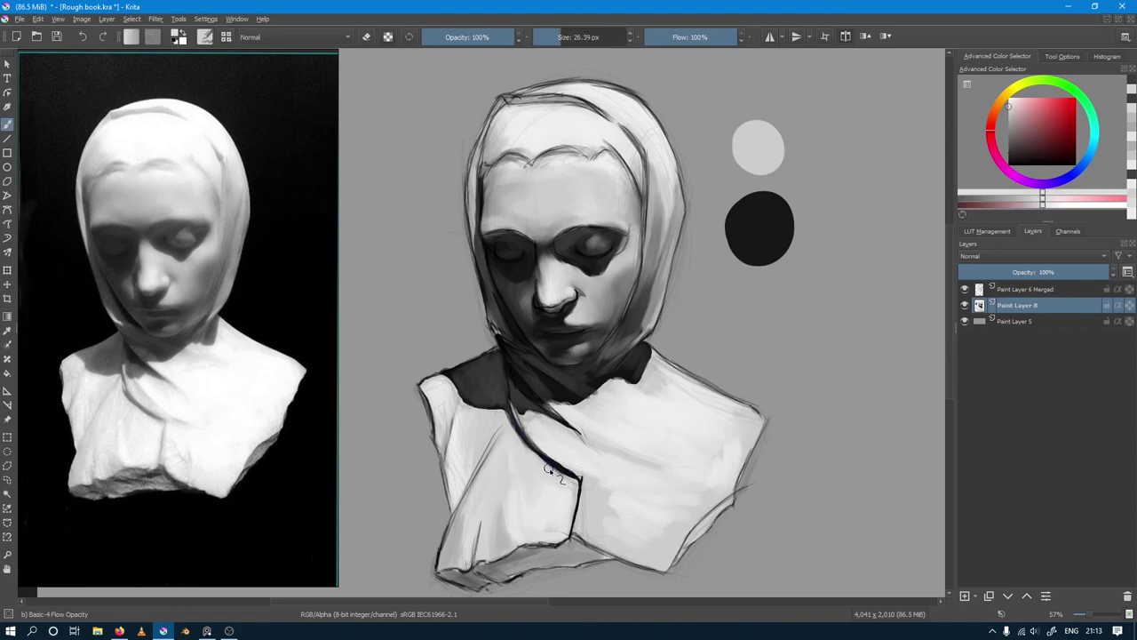
mouse_move(521, 435)
left_mouse_down()
mouse_move(580, 485)
mouse_move(526, 437)
left_mouse_up()
Step: Hide the sketch layer, lighten the vertical fold line, then re-stroke it thinner and darker
left_click(965, 289)
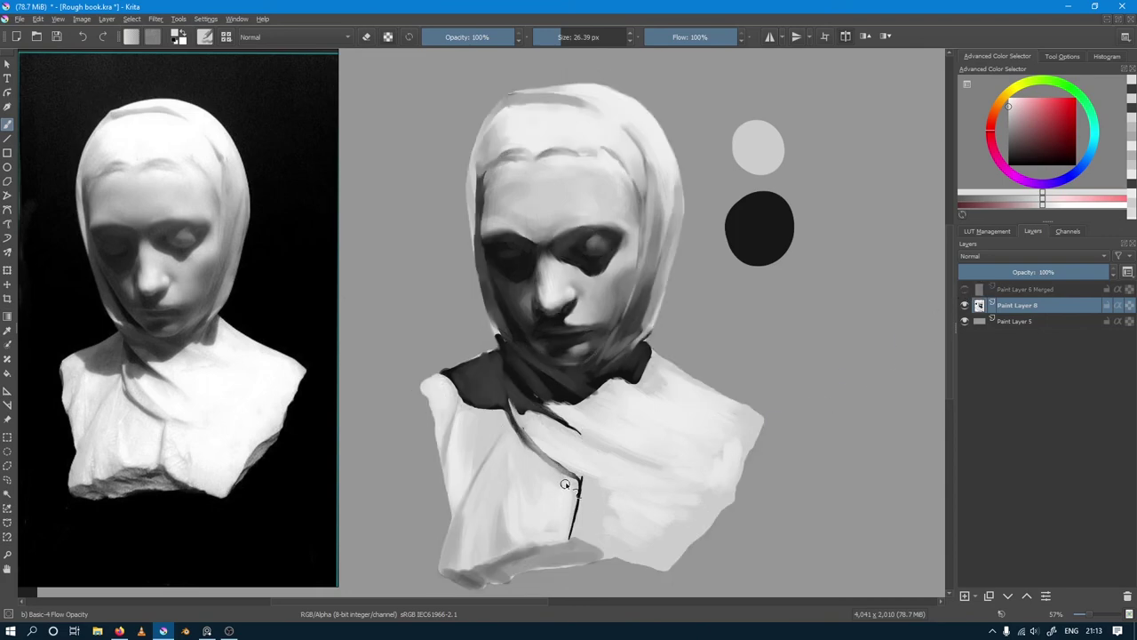
left_click(539, 506, "ctrl")
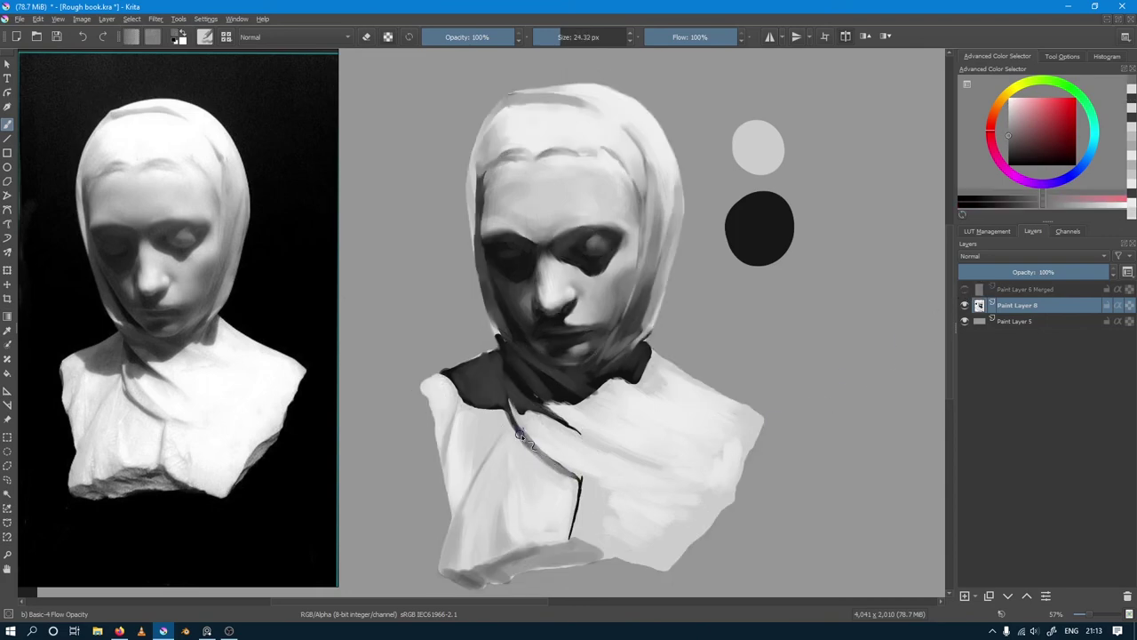
left_click(512, 468, "ctrl")
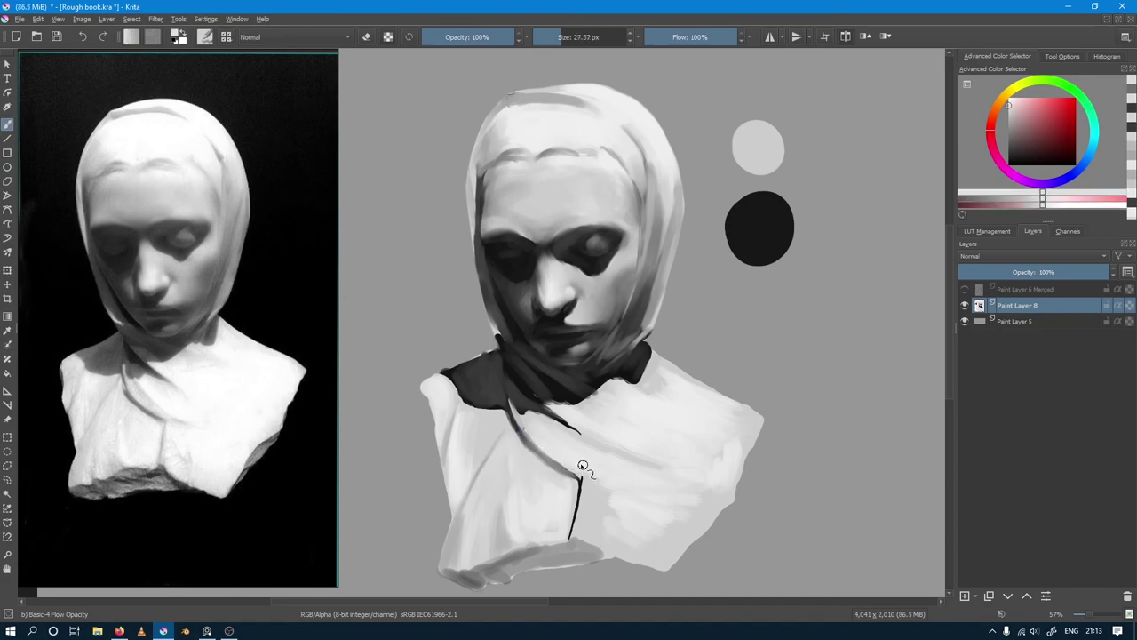
left_click(586, 507, "ctrl")
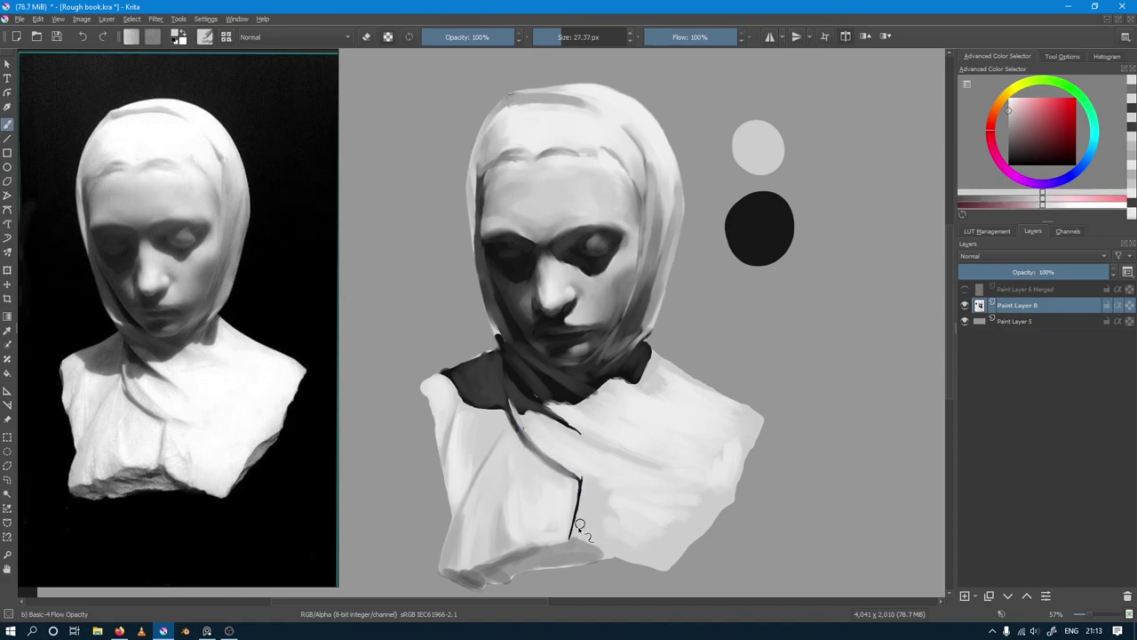
mouse_move(579, 525)
left_mouse_down()
mouse_move(581, 480)
mouse_move(576, 529)
left_mouse_up()
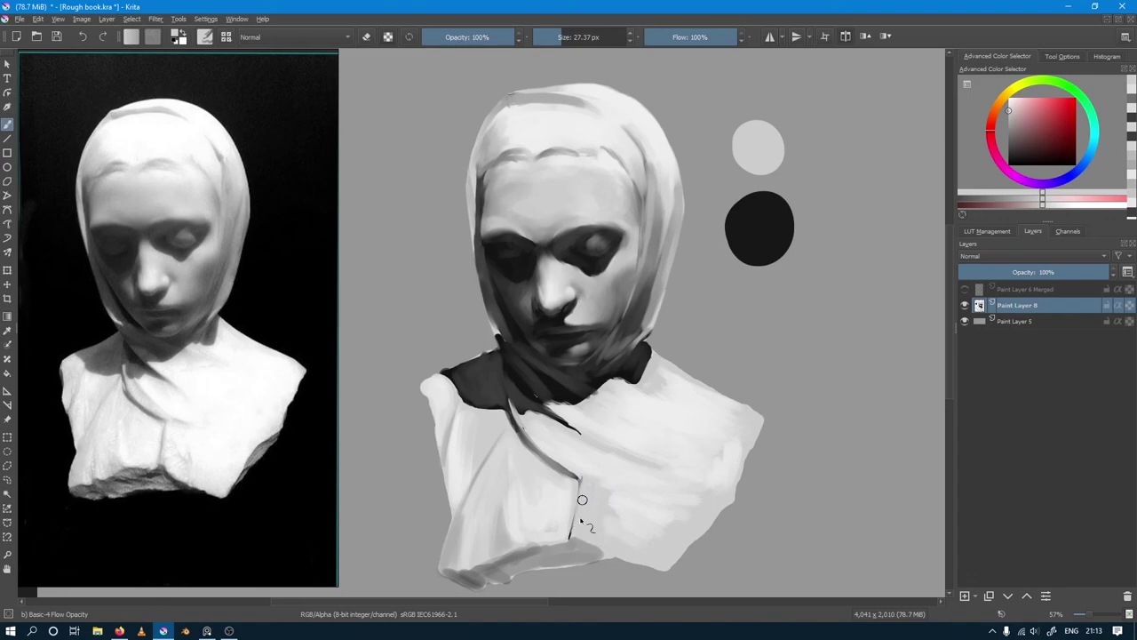
left_click(576, 484, "ctrl")
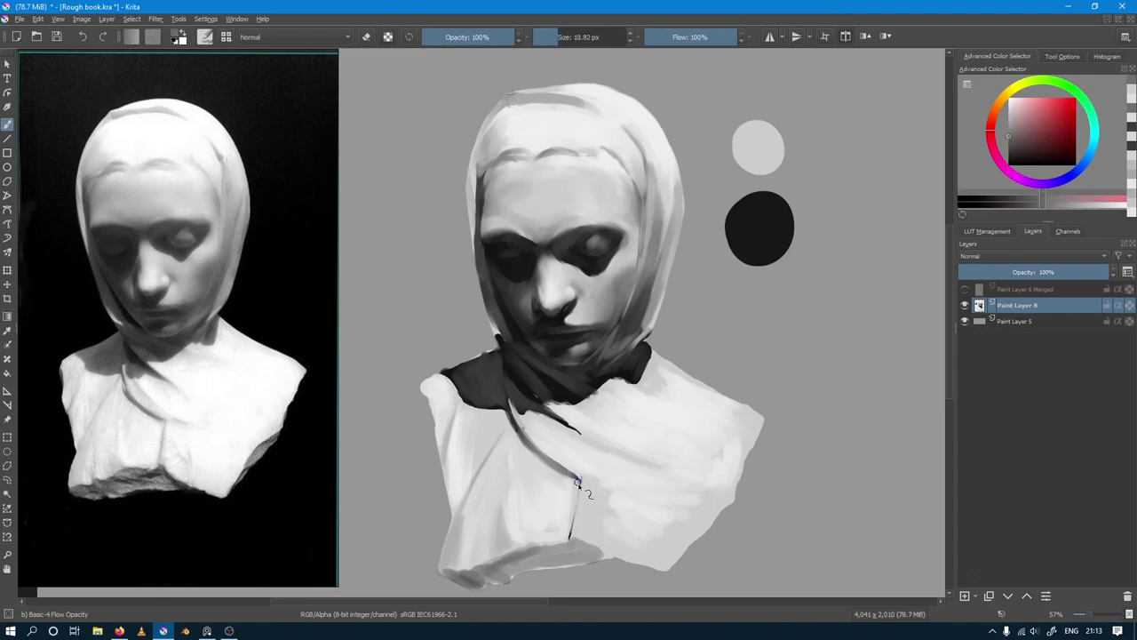
left_click_drag(579, 484, 576, 526)
Step: Fine-tune the brush size and sample lighter and darker drapery greys
key("bracketleft")
key("bracketright")
key("bracketright")
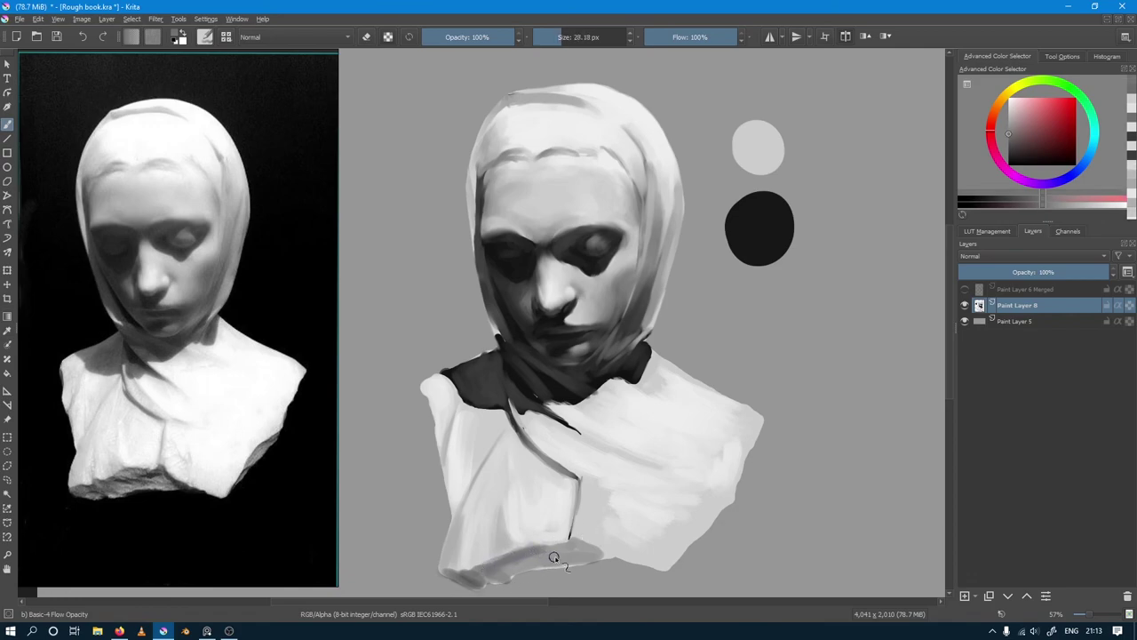
key("bracketright")
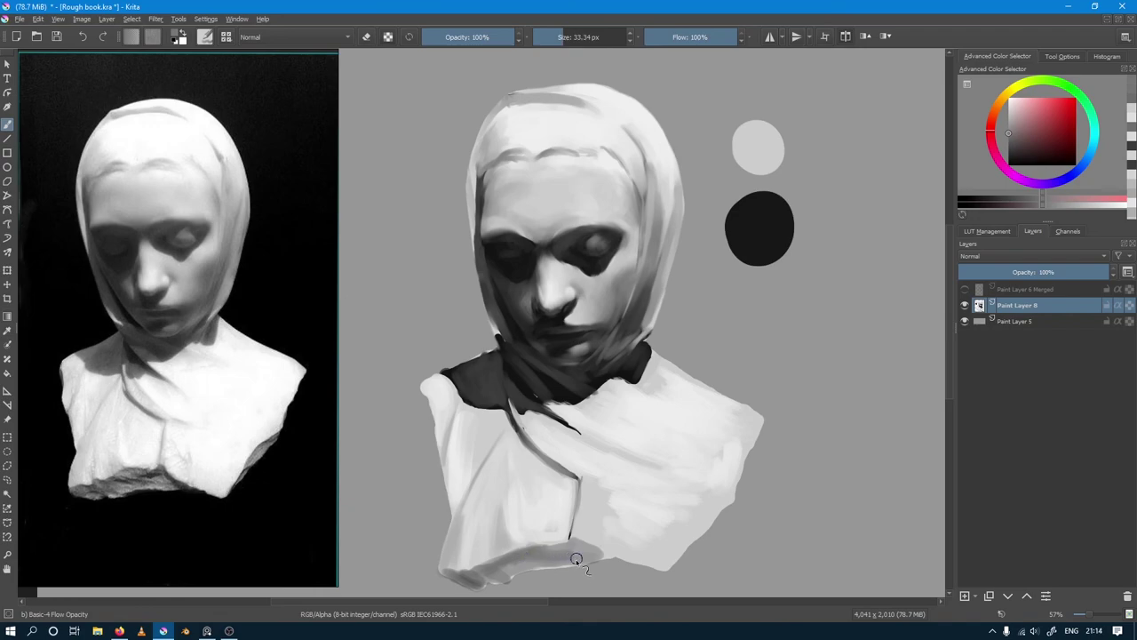
key("bracketleft")
left_click(565, 551, "ctrl")
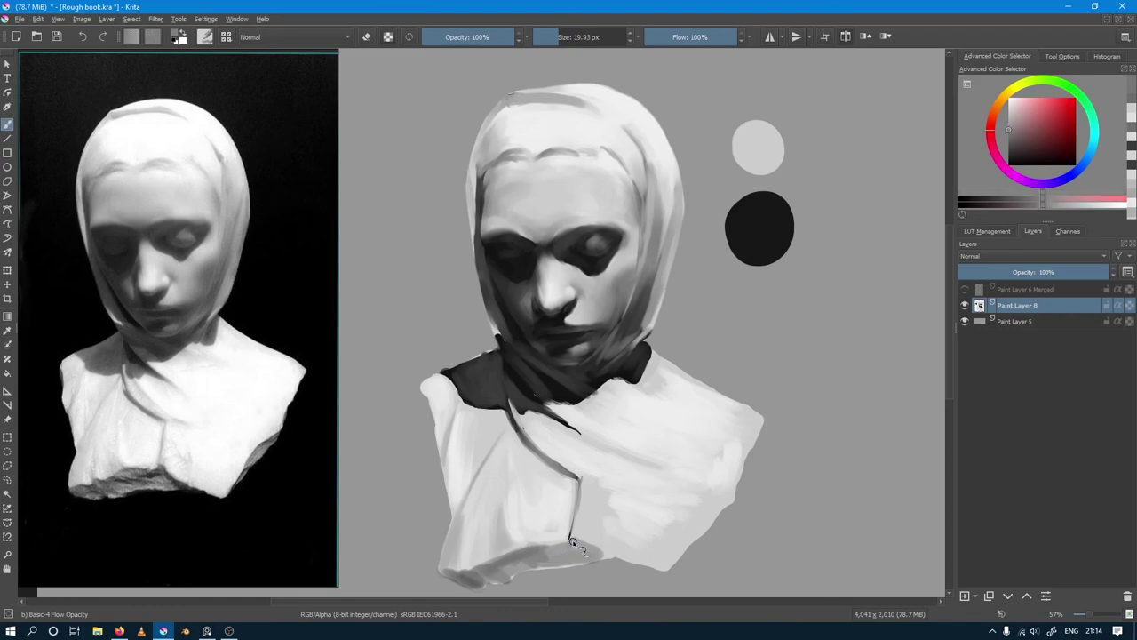
left_click(496, 430, "ctrl")
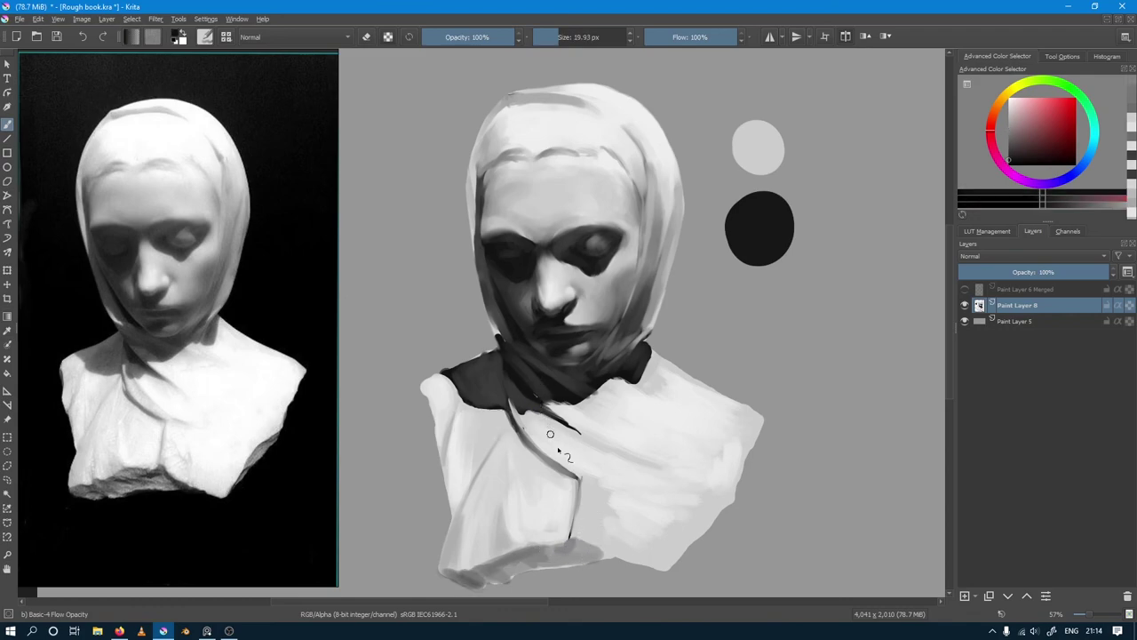
Step: Sample light and dark greys around the neck and collar while adjusting brush size
left_click(502, 327, "ctrl")
key("bracketleft")
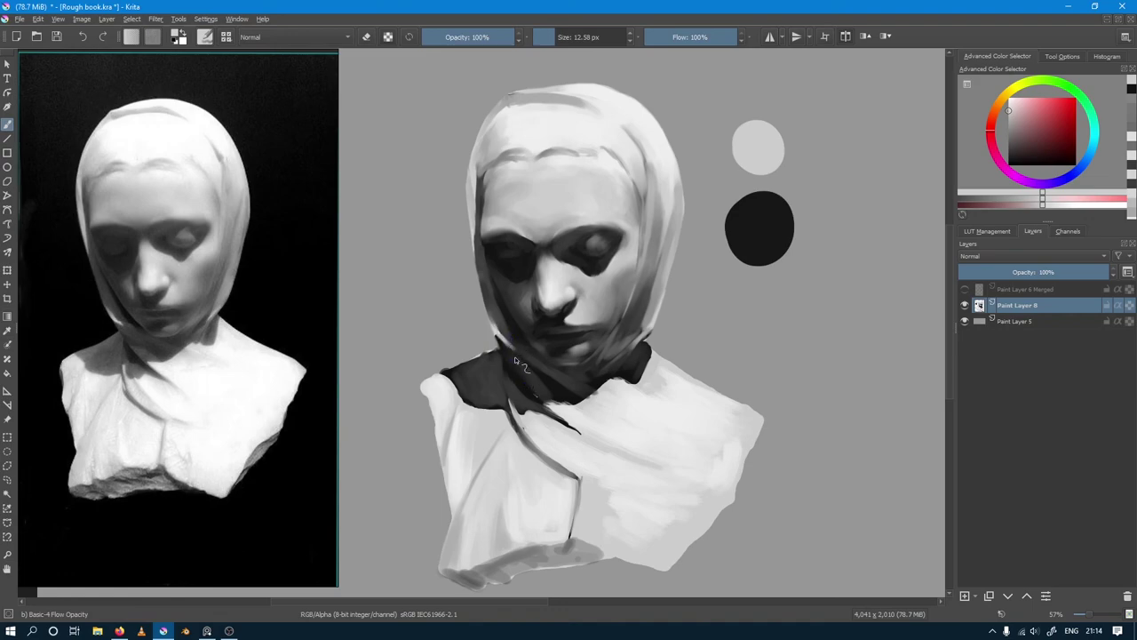
left_click(514, 356, "ctrl")
key("bracketright")
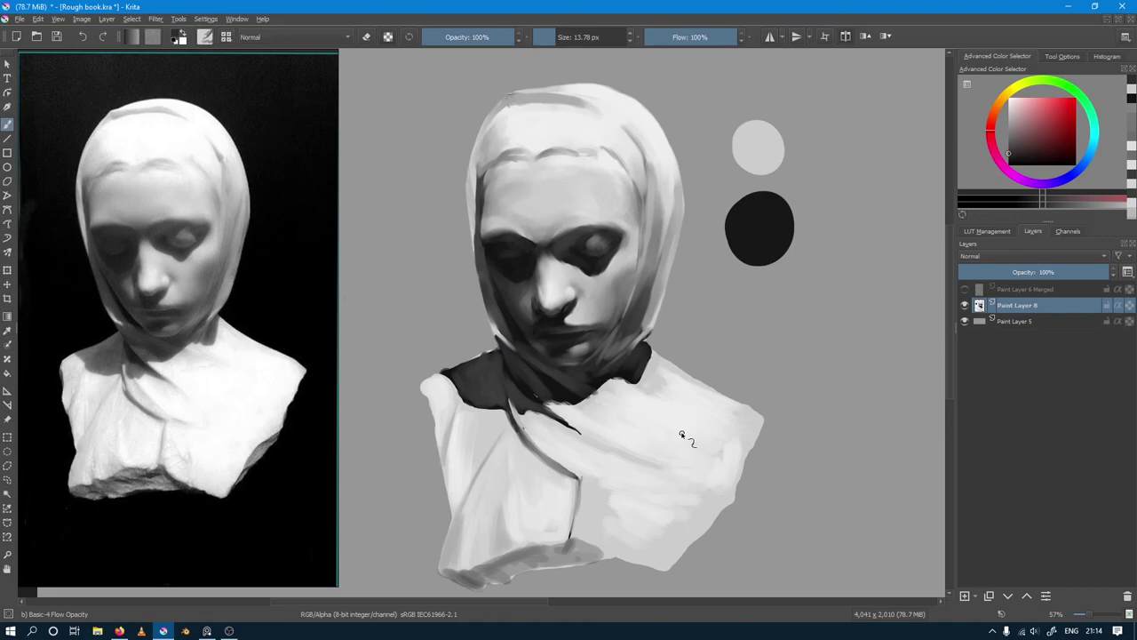
left_click(622, 353, "ctrl")
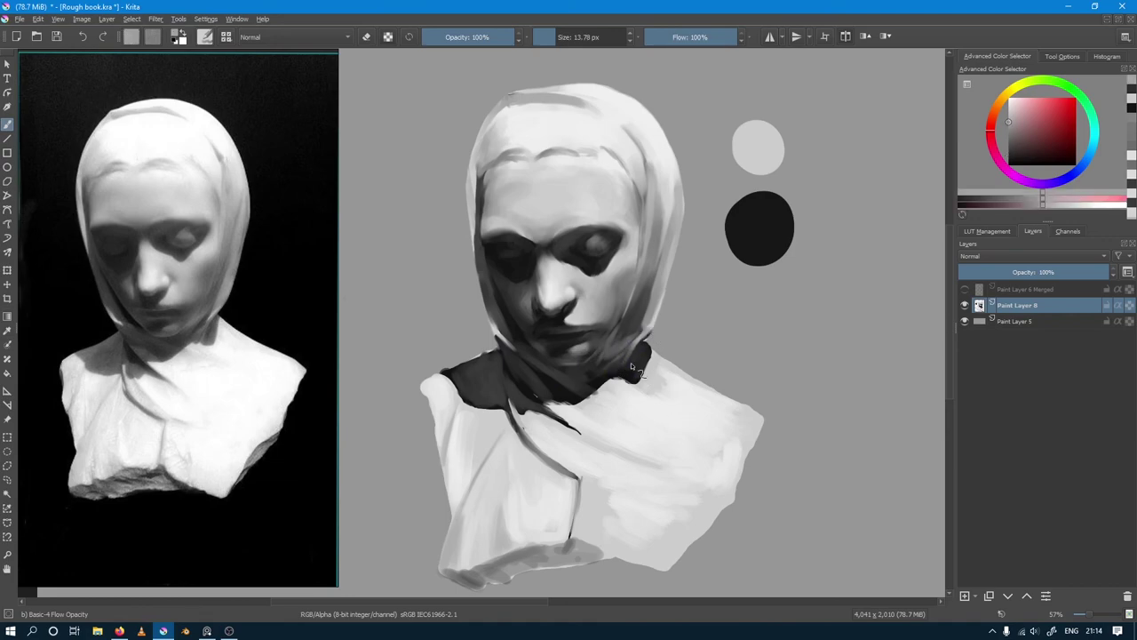
left_click(631, 362, "ctrl")
key("bracketright")
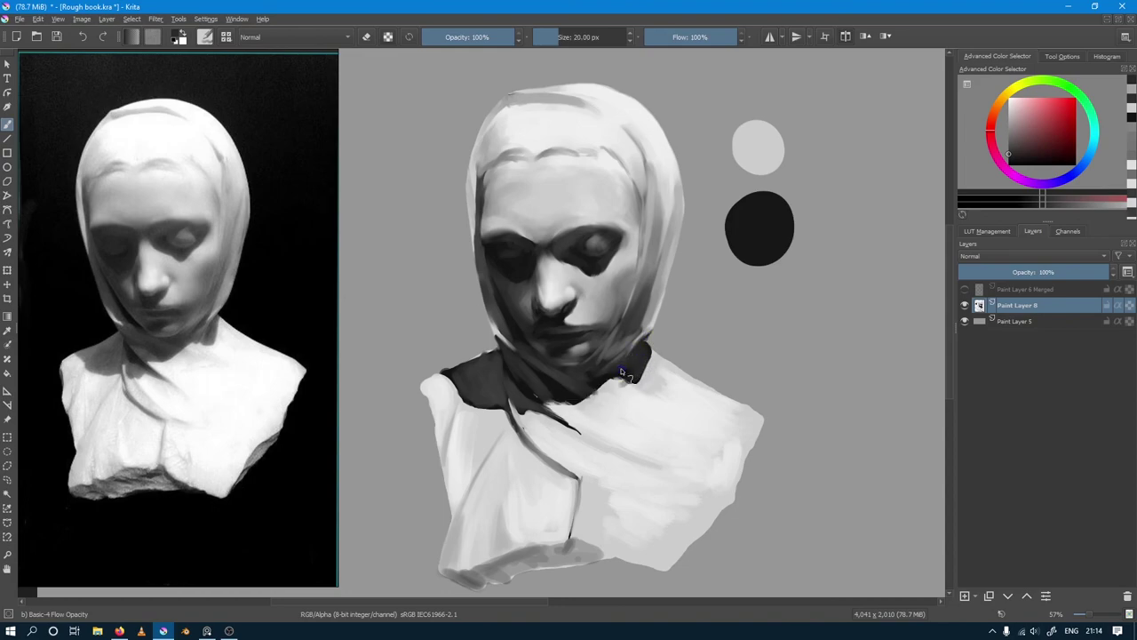
Step: Pick near-black shadow tones and lighter greys around the neck and collar
left_click(632, 382, "ctrl")
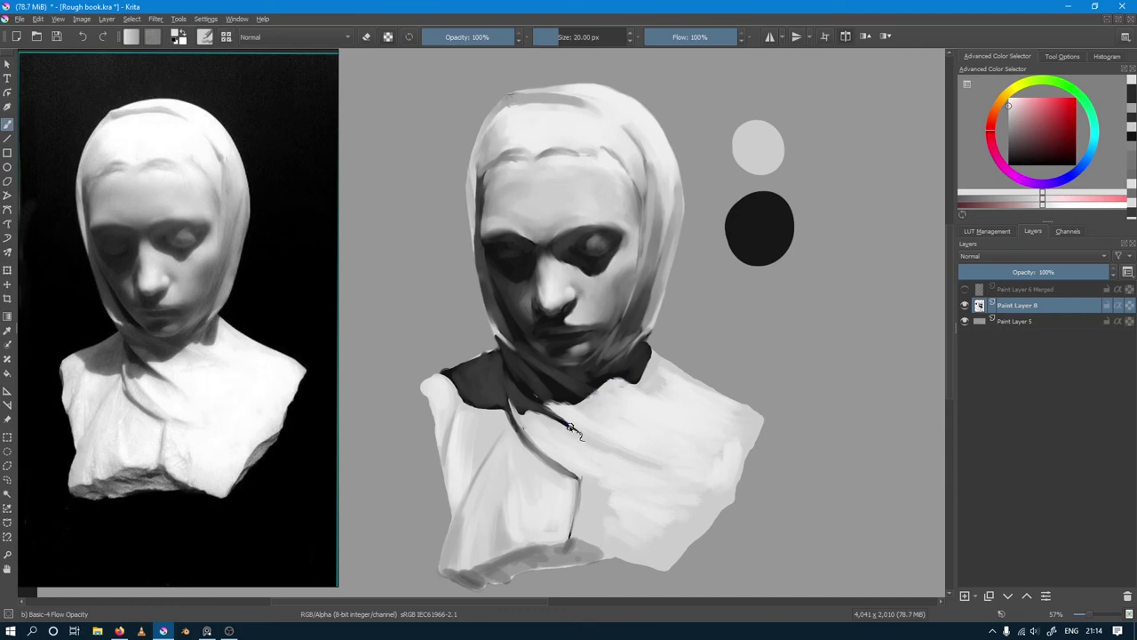
left_click(594, 391, "ctrl")
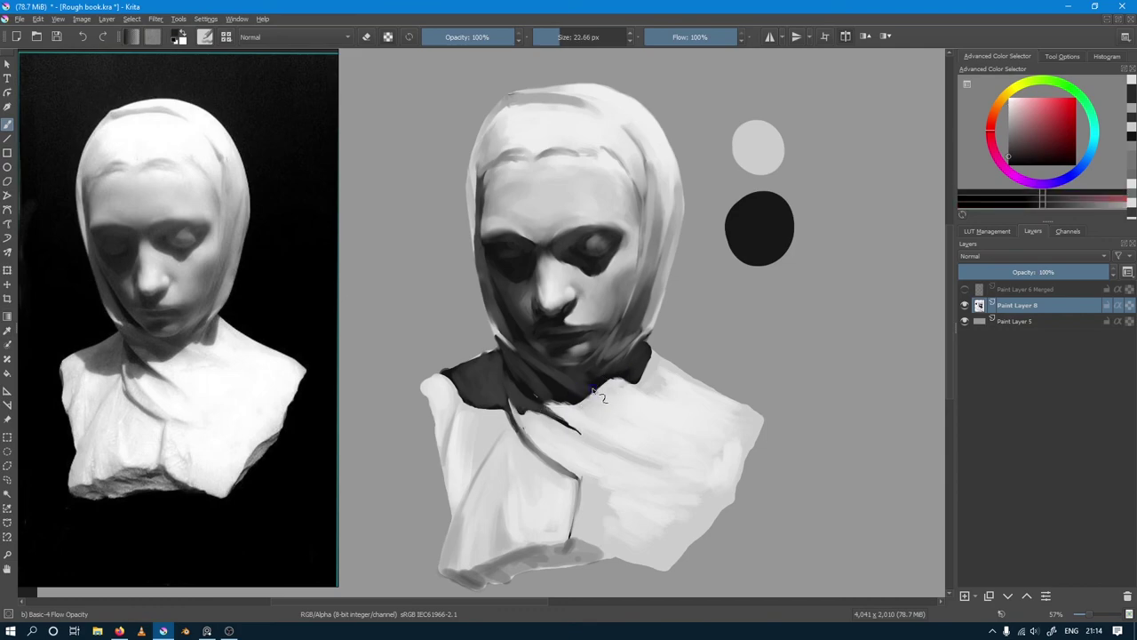
left_click(611, 398, "ctrl")
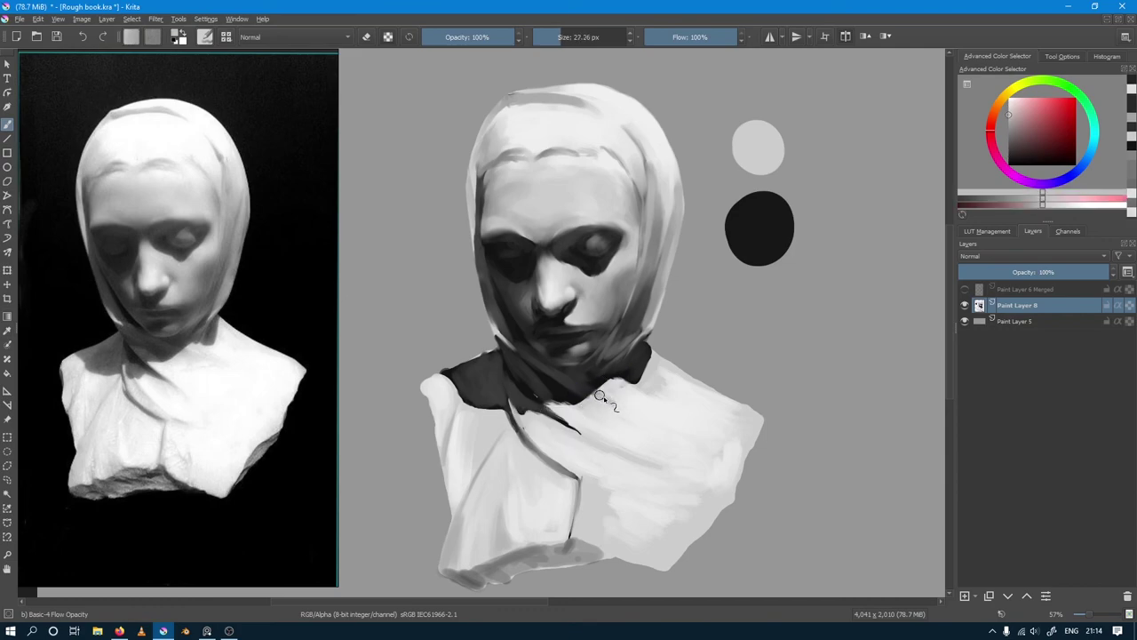
left_click(621, 396, "ctrl")
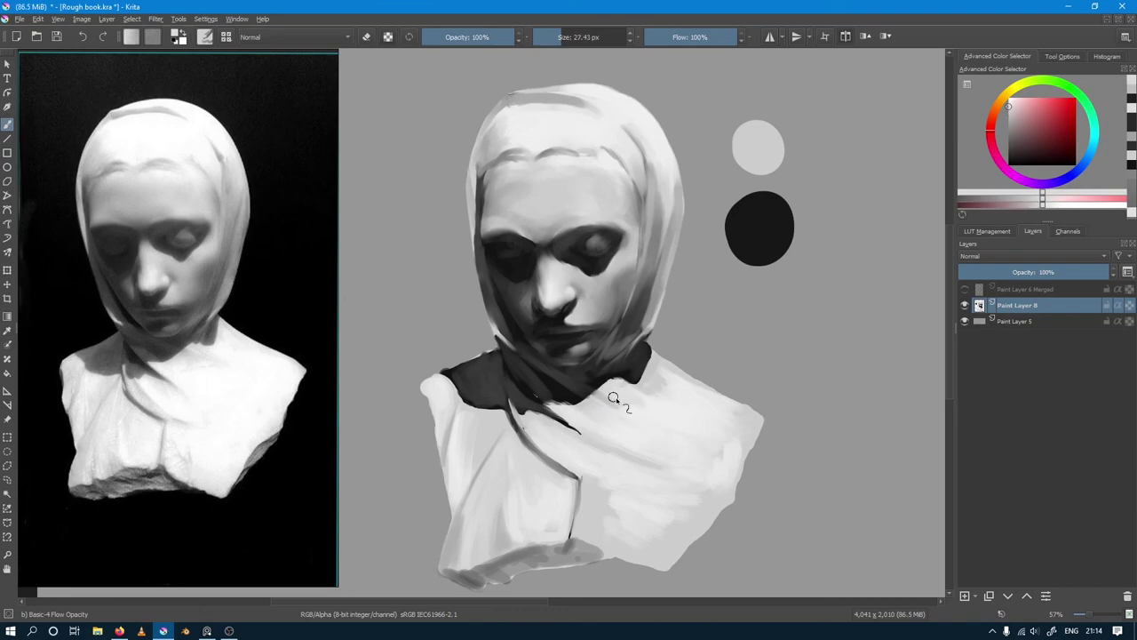
left_click(539, 423, "ctrl")
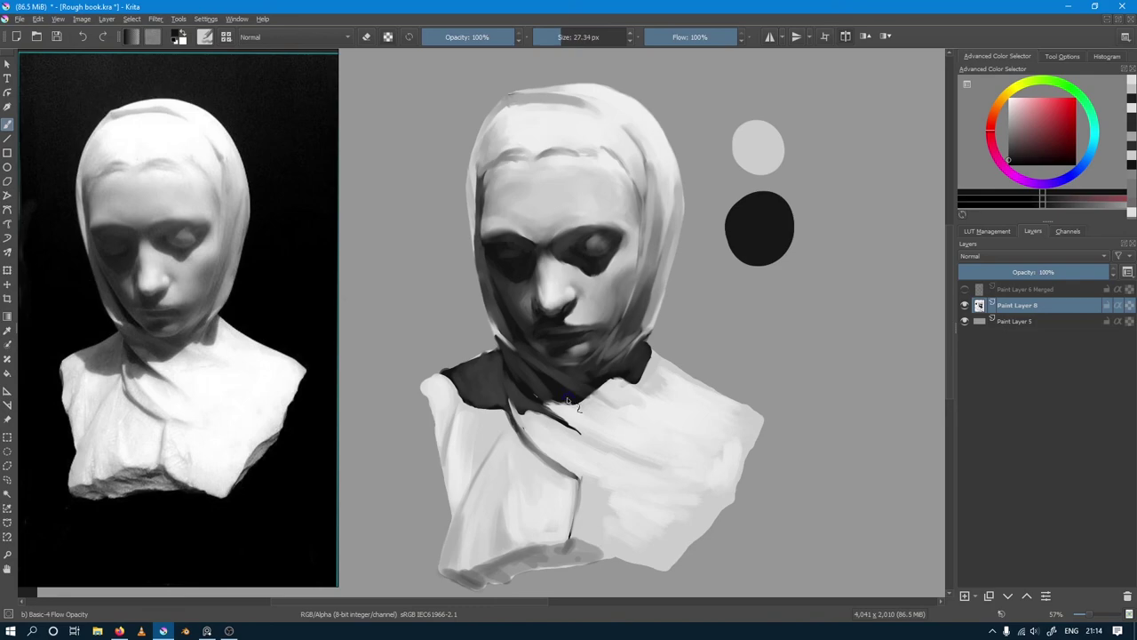
left_click(556, 392, "ctrl")
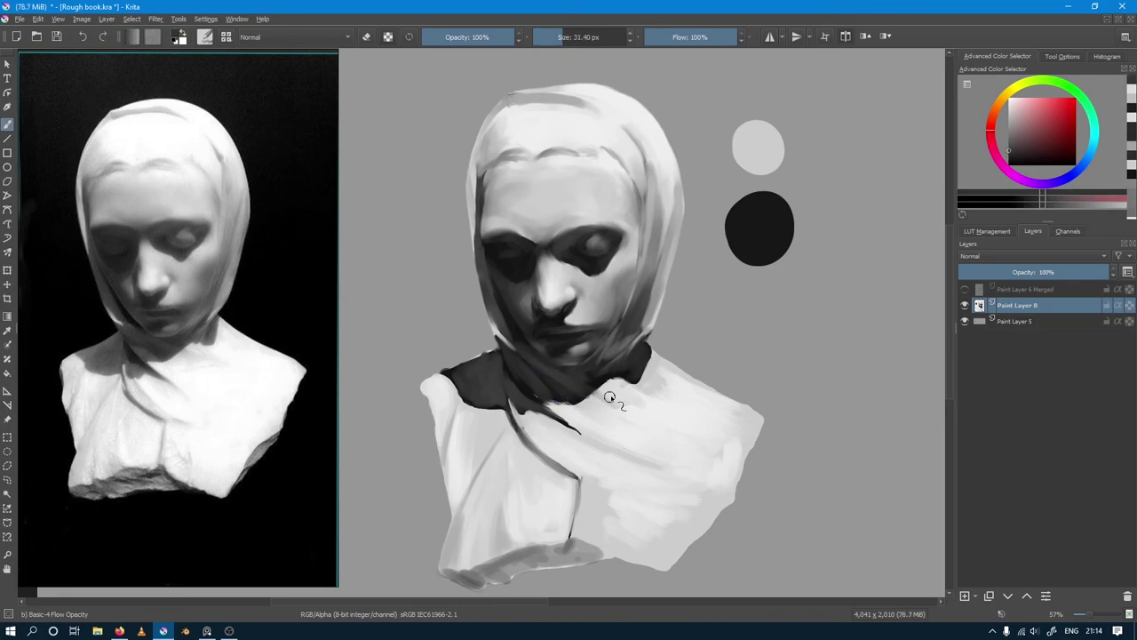
left_click(512, 329, "ctrl")
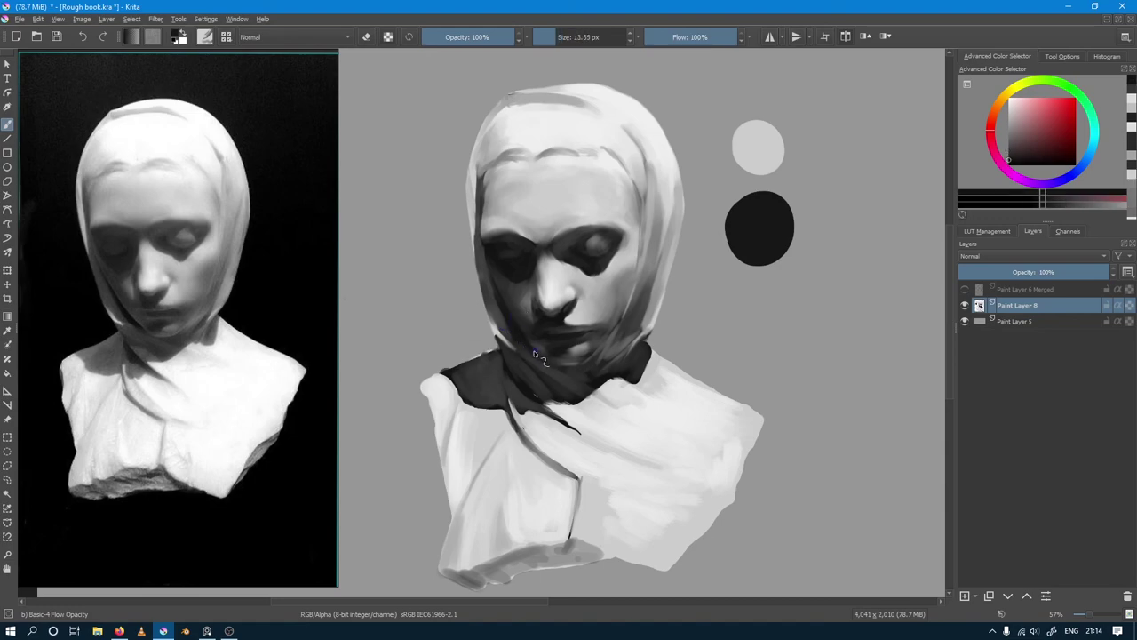
left_click(498, 302, "ctrl")
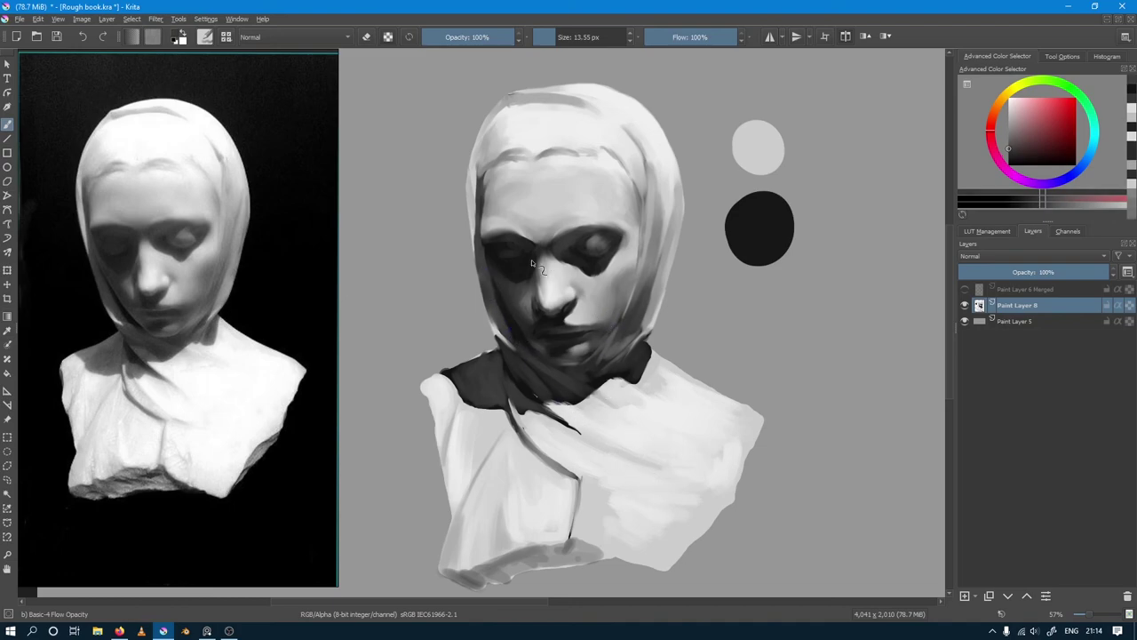
Step: Switch the Basic-4 brush to eraser mode and clean the hood's right edge
key("slash")
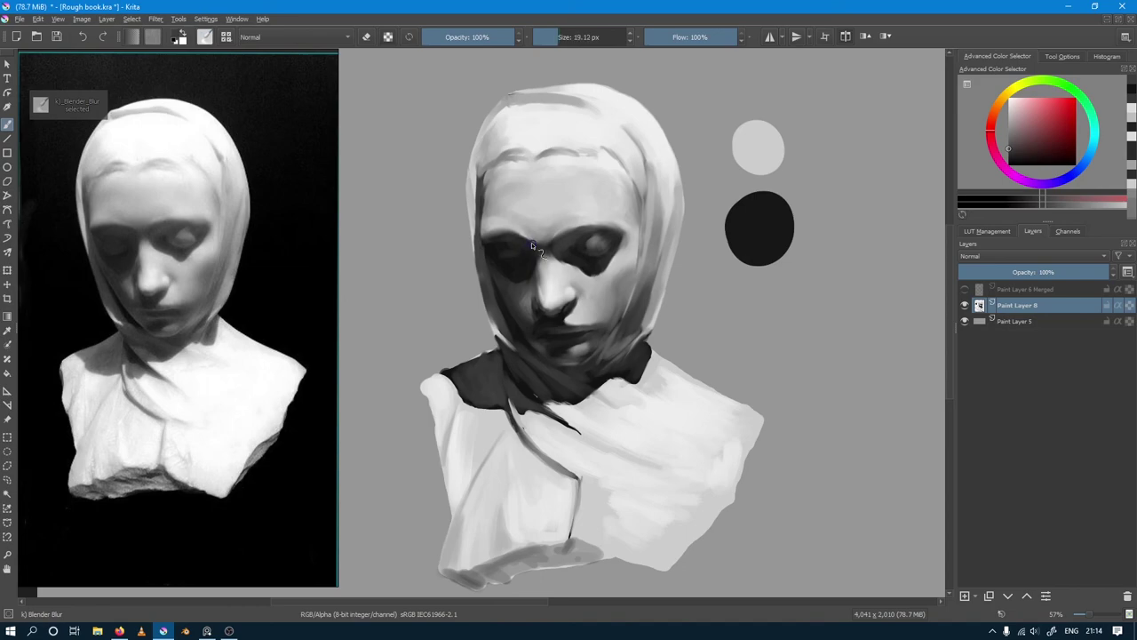
key("slash")
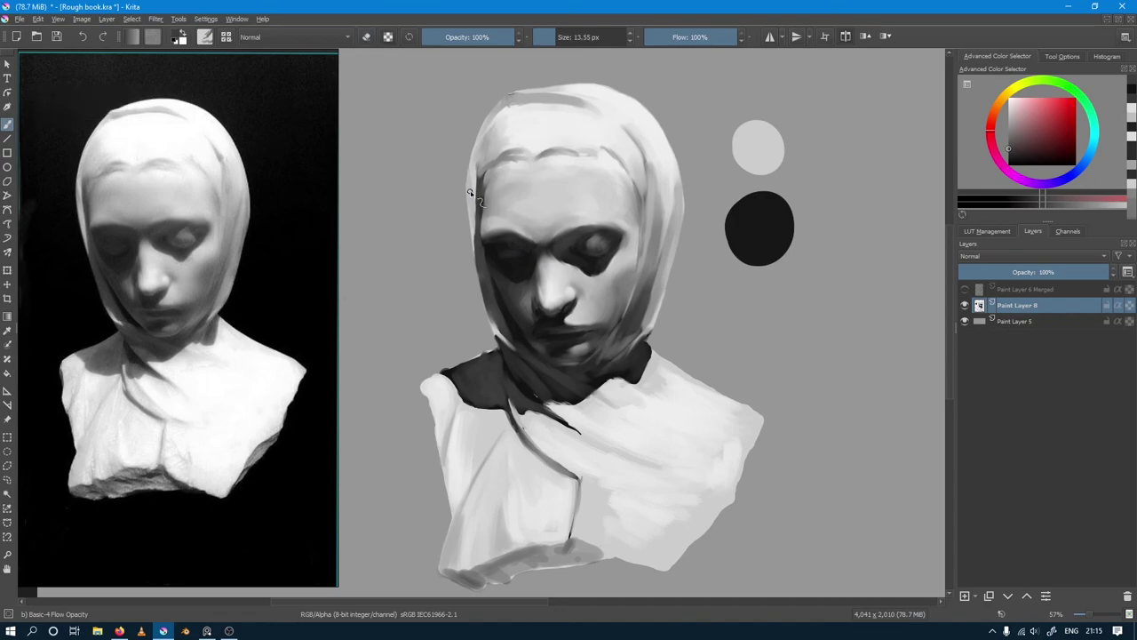
key("e")
left_click_drag(680, 241, 658, 305)
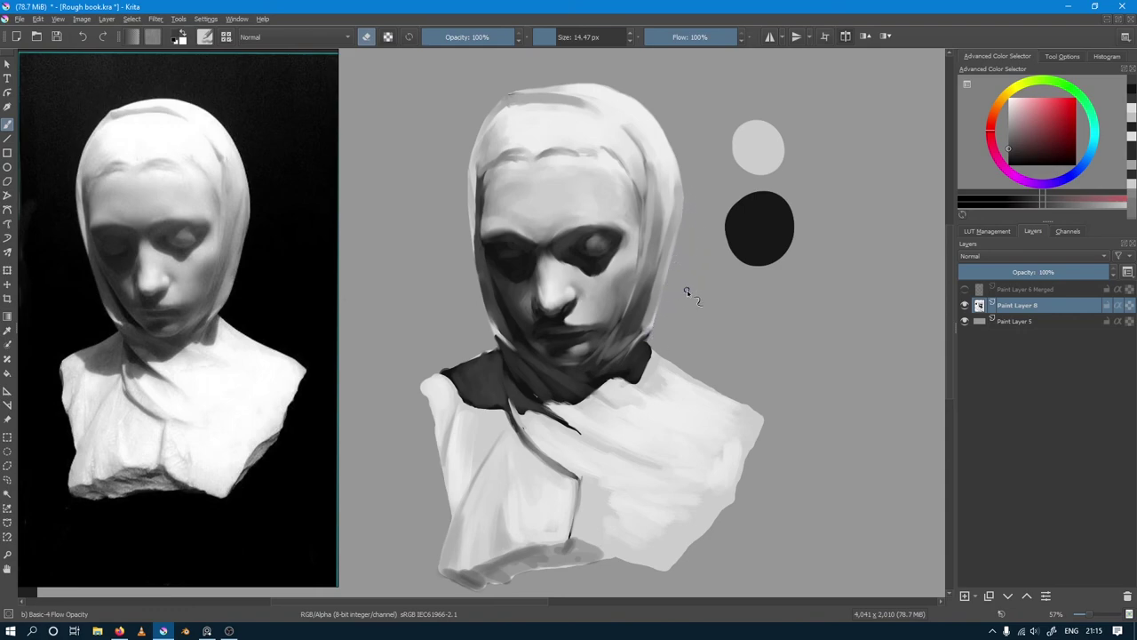
Step: On Paint Layer 5, lower HSV/HSL Lightness to -78 via Ctrl+U and apply
left_click(1032, 321)
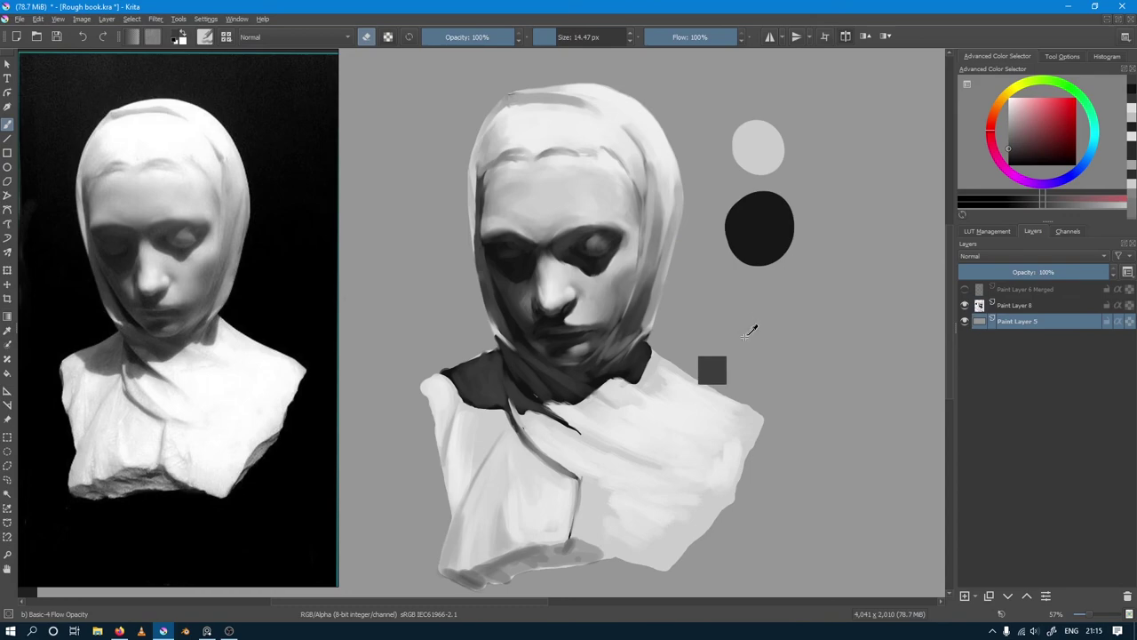
key("ctrl+u")
left_click_drag(922, 156, 882, 163)
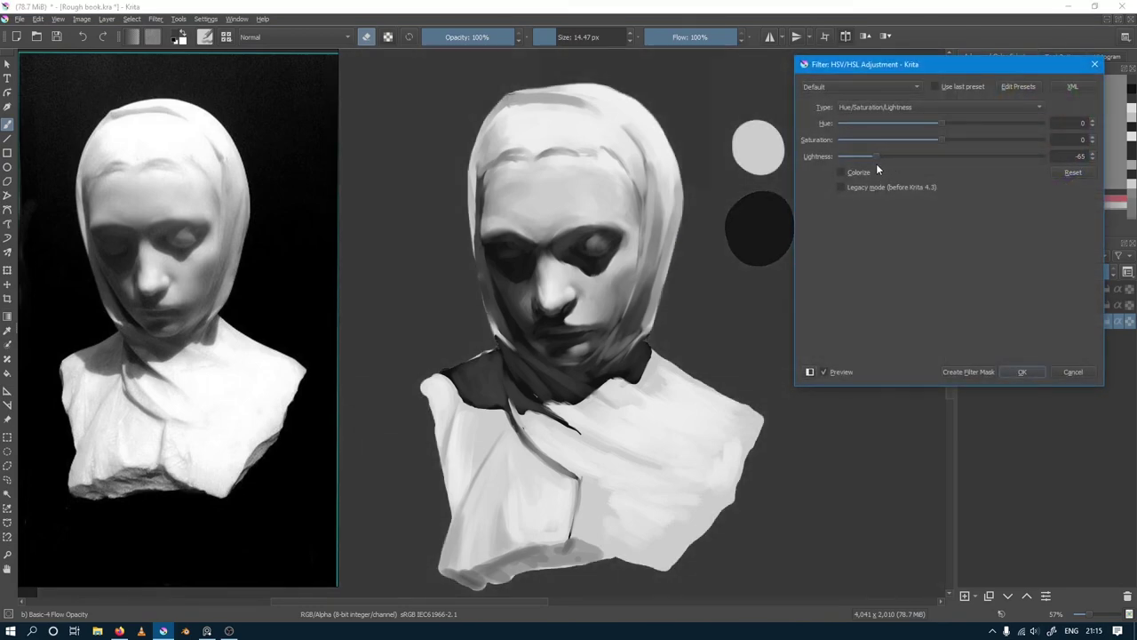
left_click_drag(873, 165, 864, 164)
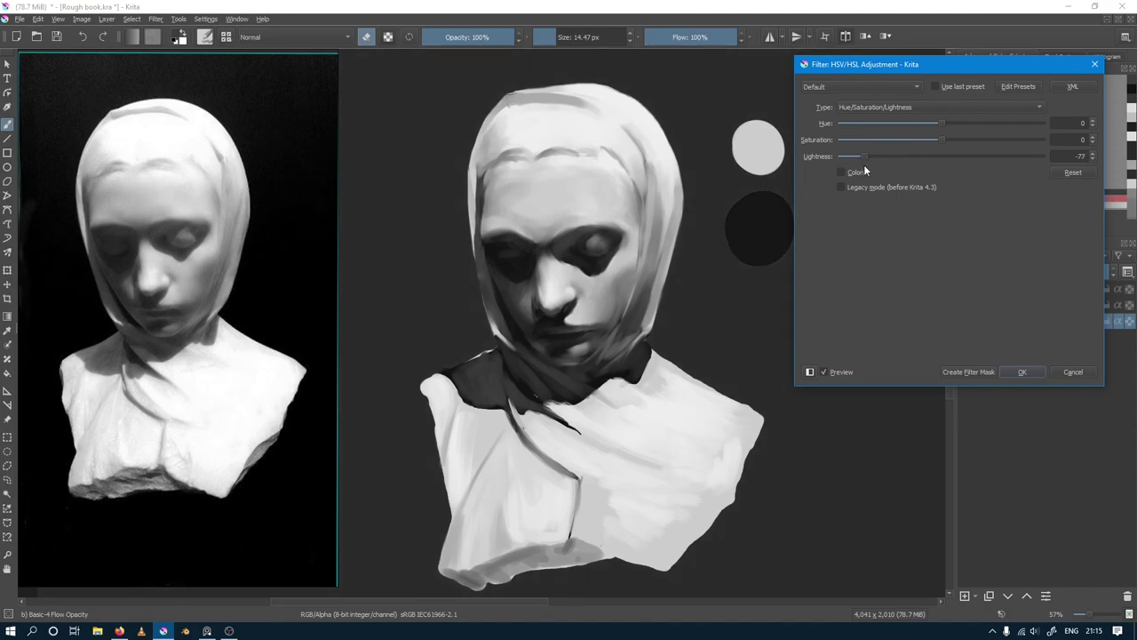
left_click(1022, 371)
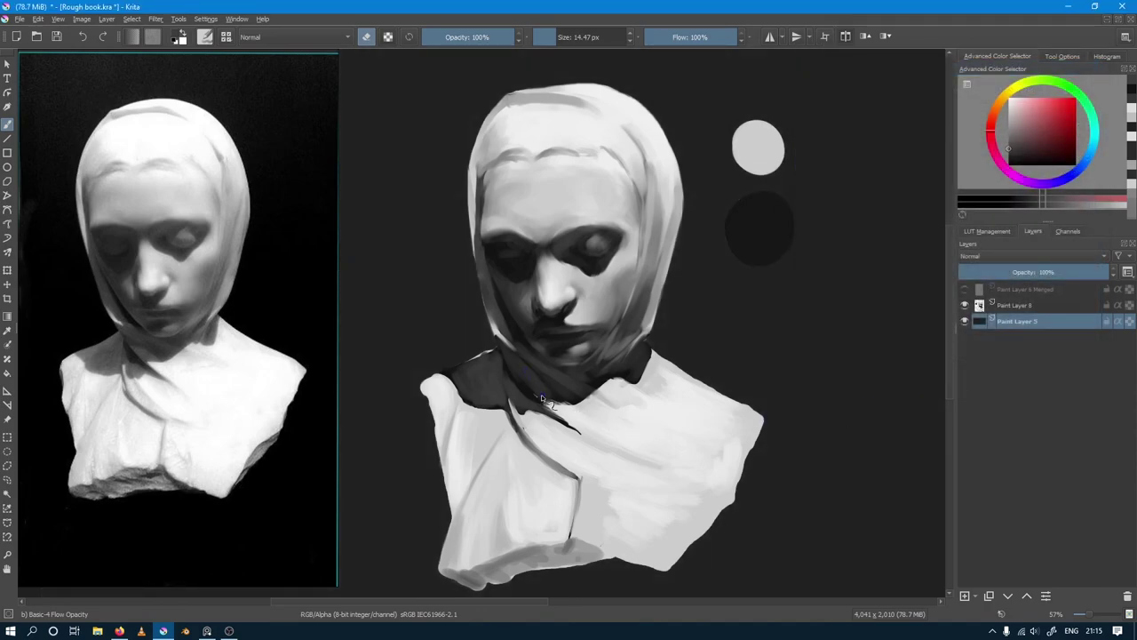
Step: On Paint Layer 8, paint near-black strokes near the neck with a ~38 px brush
left_click(1038, 308)
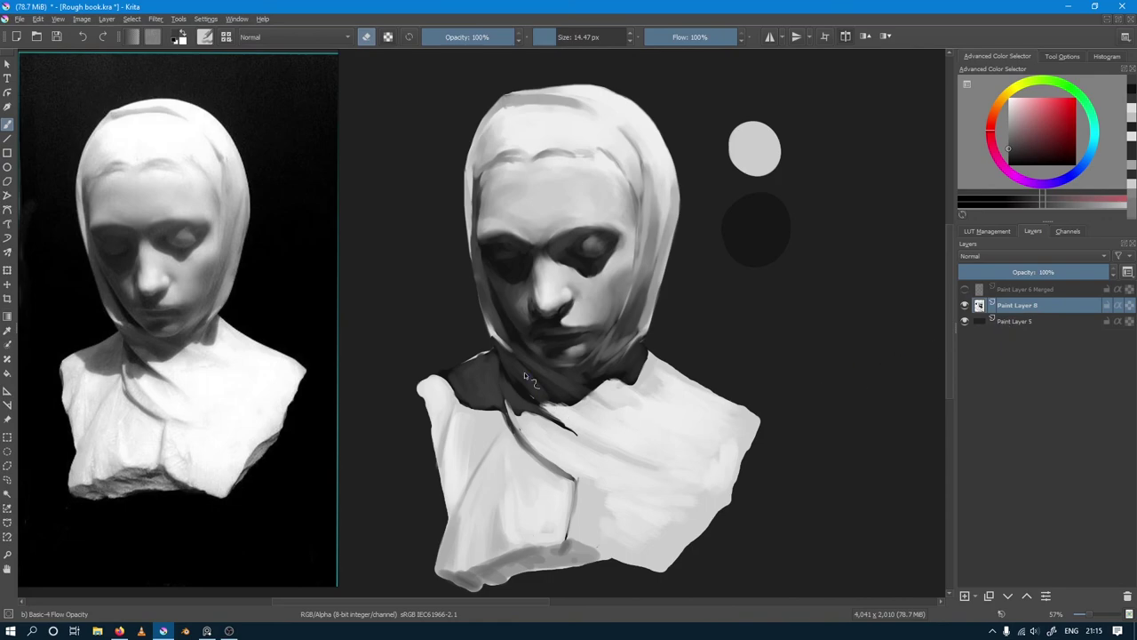
key("slash")
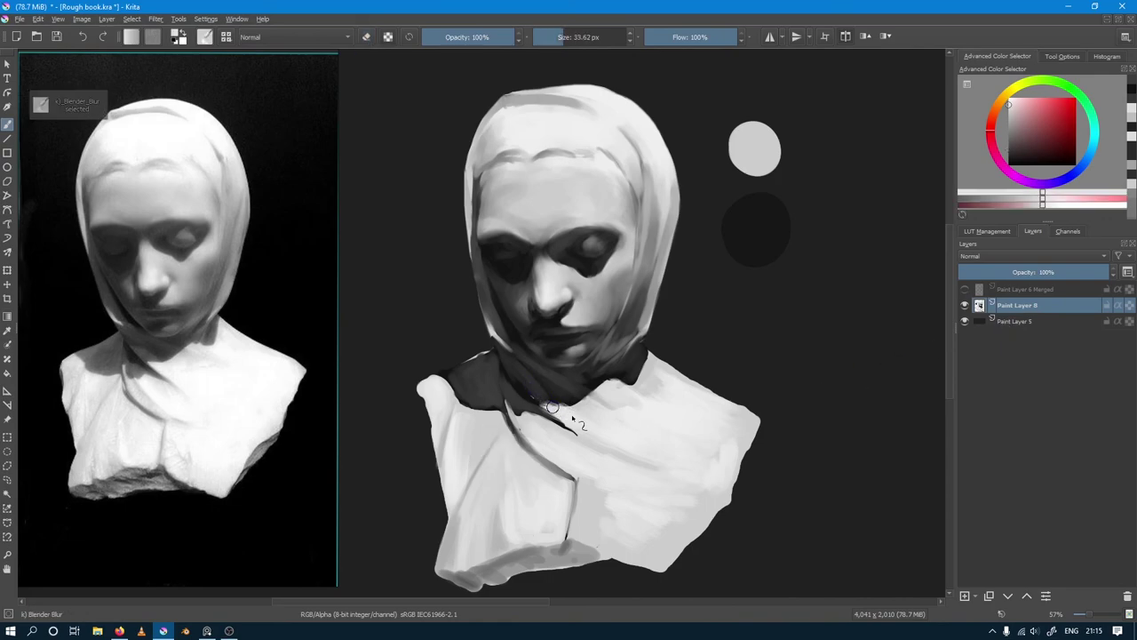
key("slash")
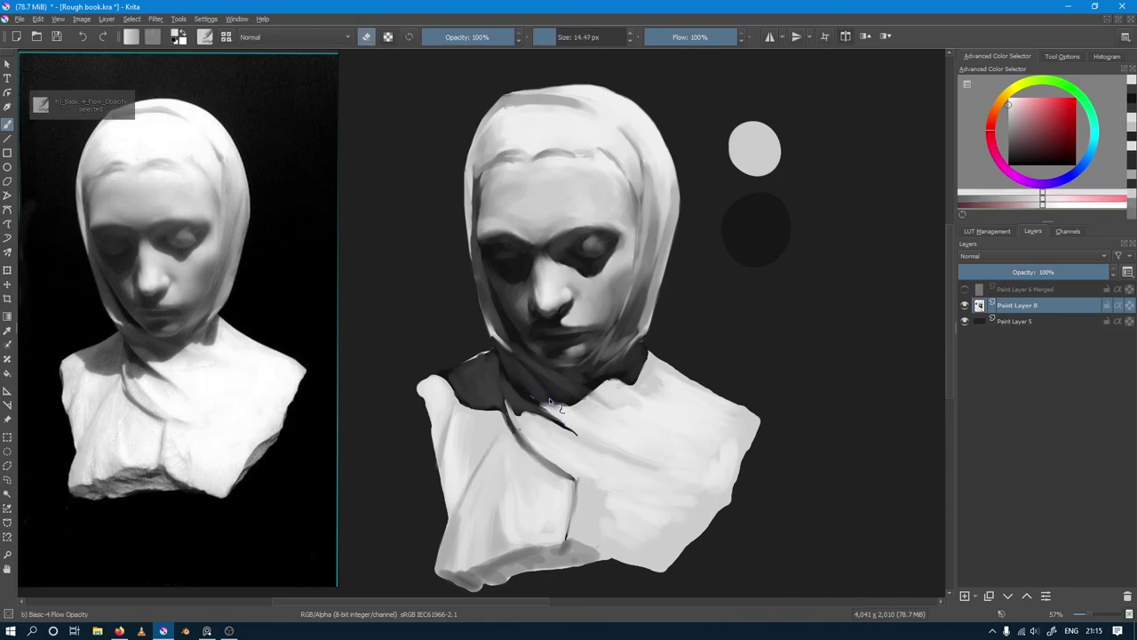
left_click_drag(543, 400, 523, 377)
left_click(477, 398, "ctrl")
mouse_move(513, 370)
left_mouse_down()
mouse_move(570, 416)
mouse_move(557, 416)
left_mouse_up()
left_click(533, 431, "ctrl")
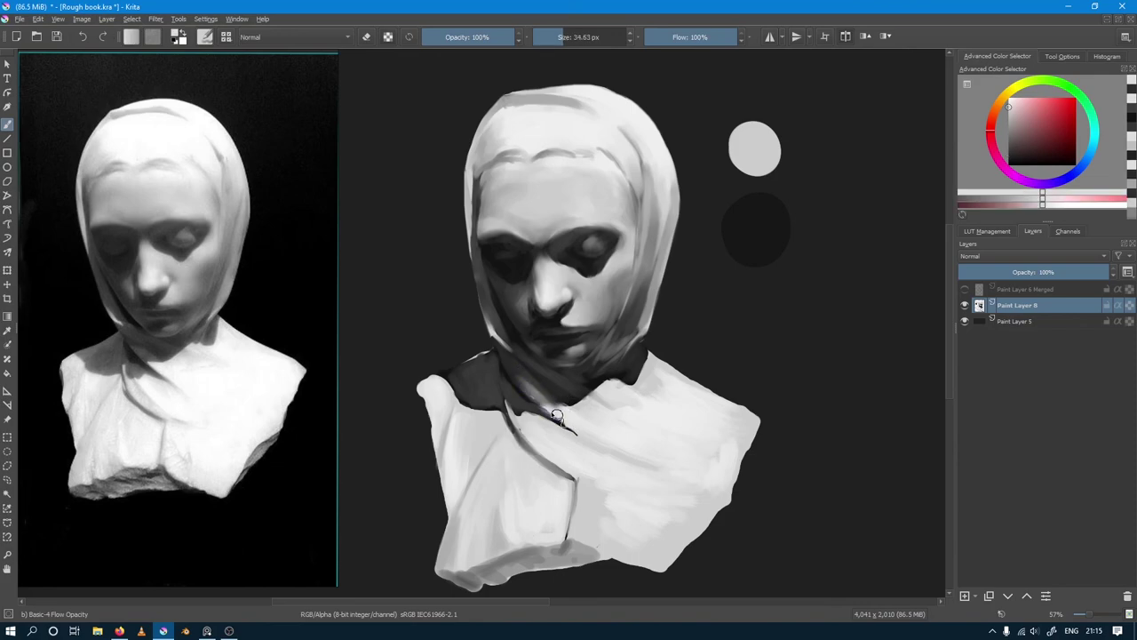
left_click(520, 378, "ctrl")
mouse_move(524, 382)
left_mouse_down()
mouse_move(569, 423)
mouse_move(519, 377)
mouse_move(565, 414)
left_mouse_up()
Step: Deepen the shadow along the neck with sampled dark tones, then zoom in on the face
left_click(536, 395, "ctrl")
left_click(516, 367, "ctrl")
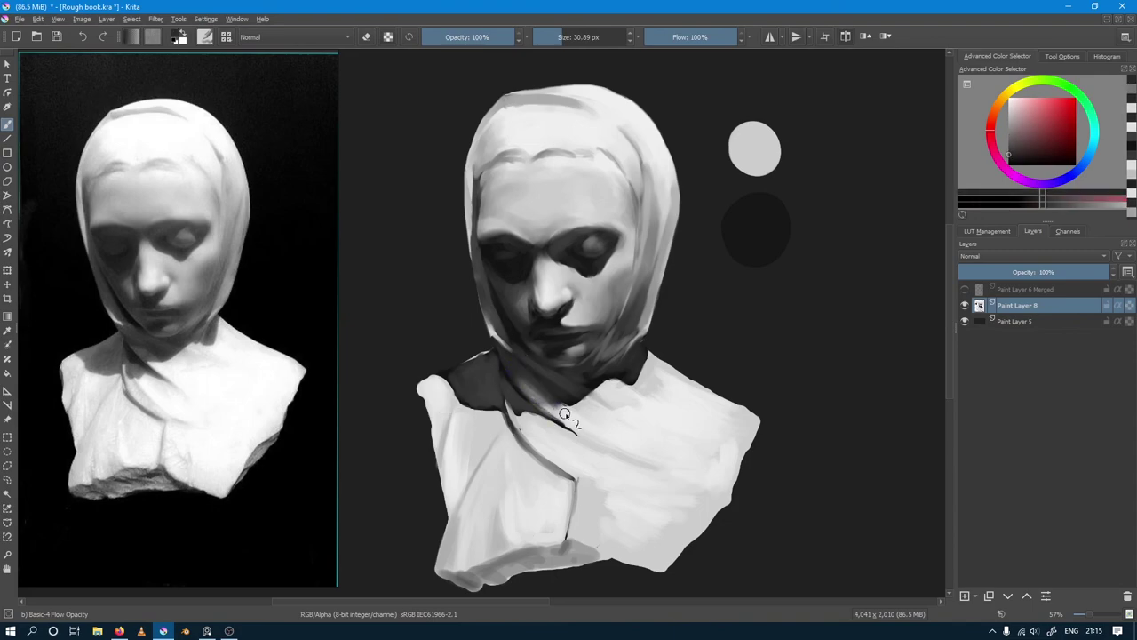
left_click(500, 357, "ctrl")
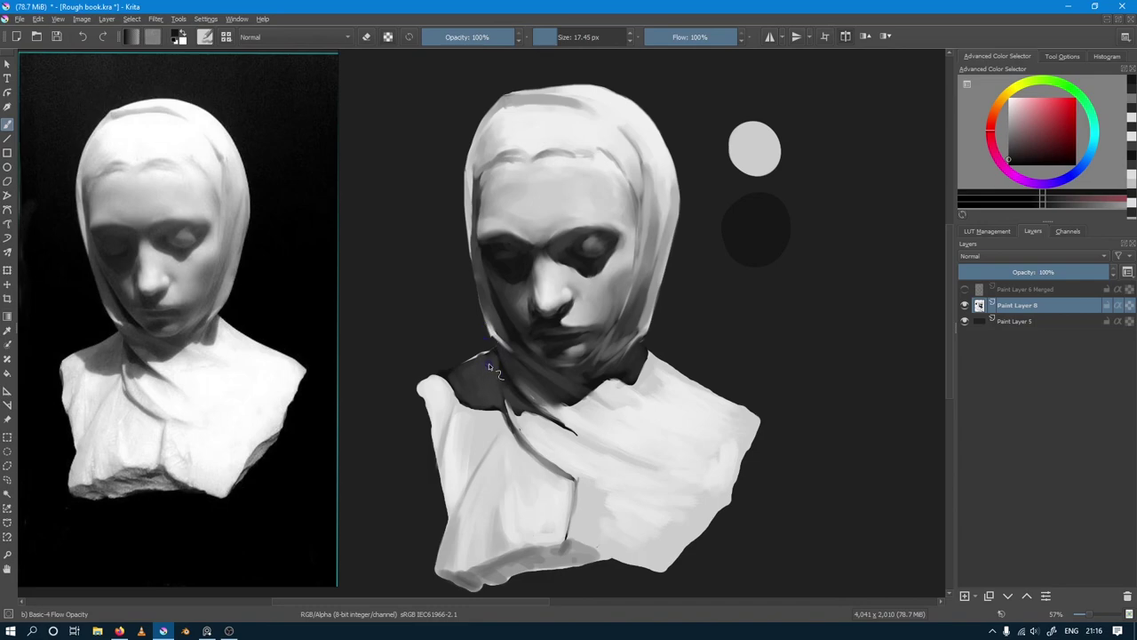
left_click(489, 363, "ctrl")
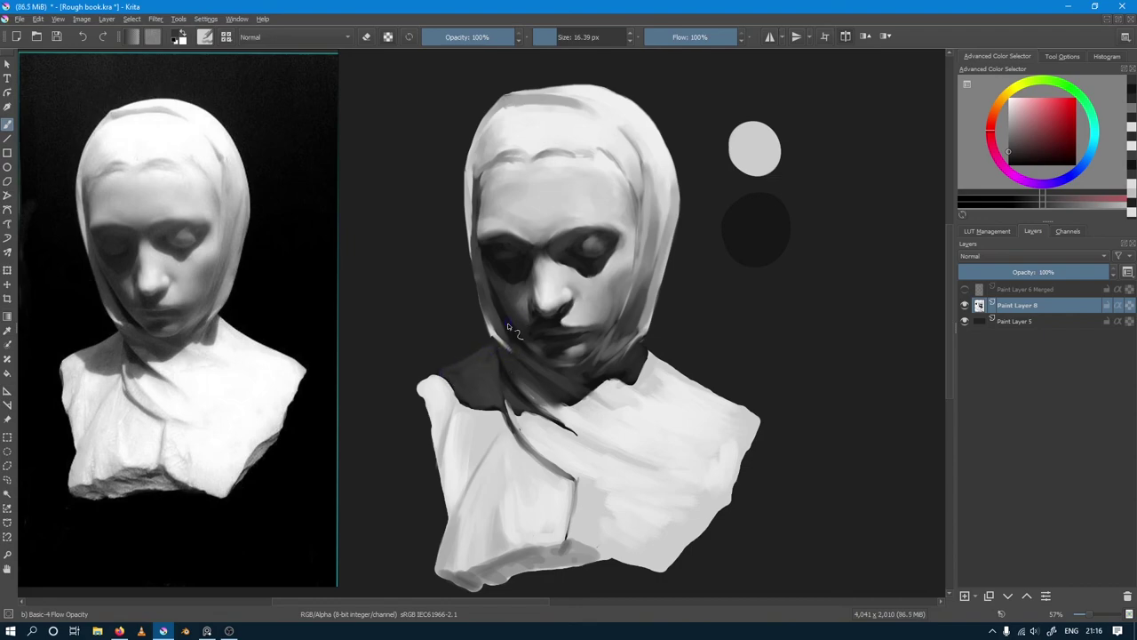
left_click(503, 345, "ctrl")
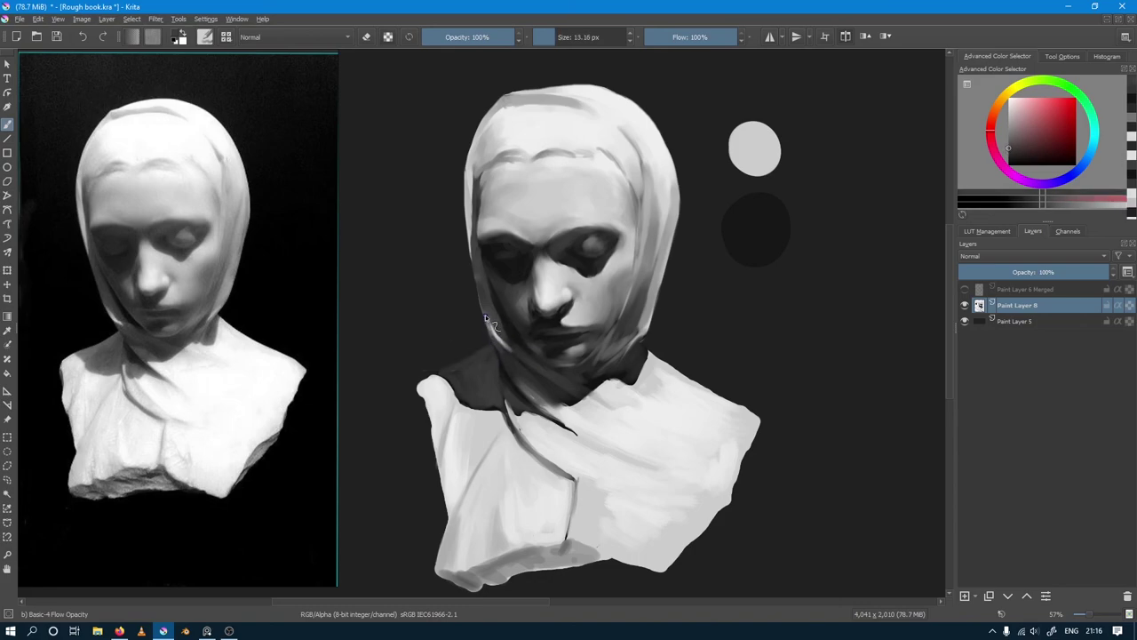
left_click(493, 330, "ctrl")
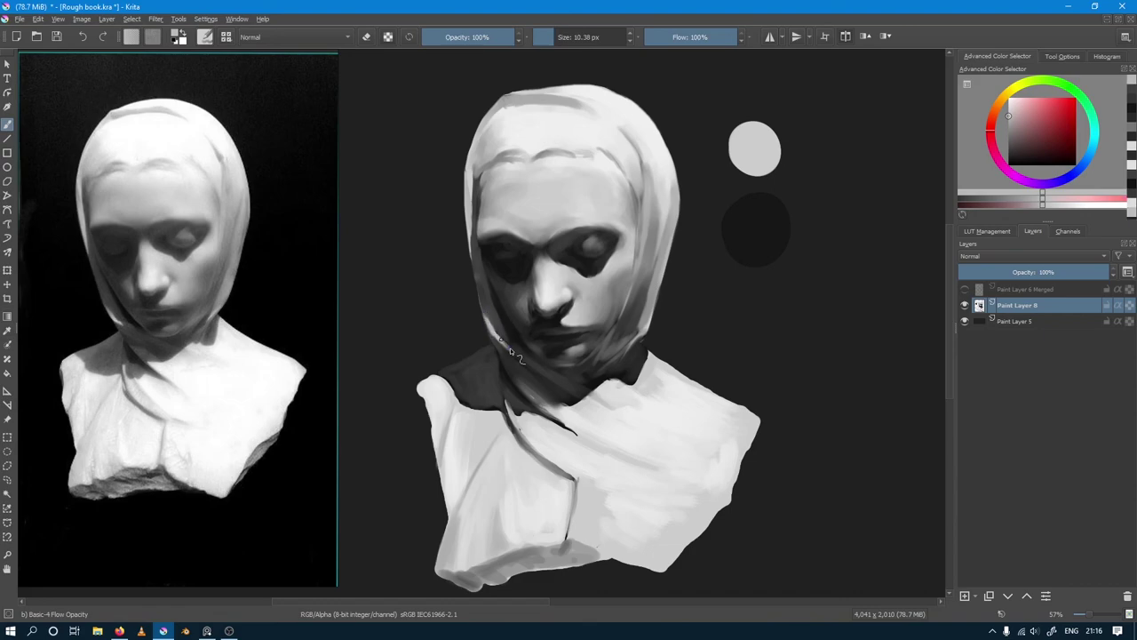
left_click(499, 332, "ctrl")
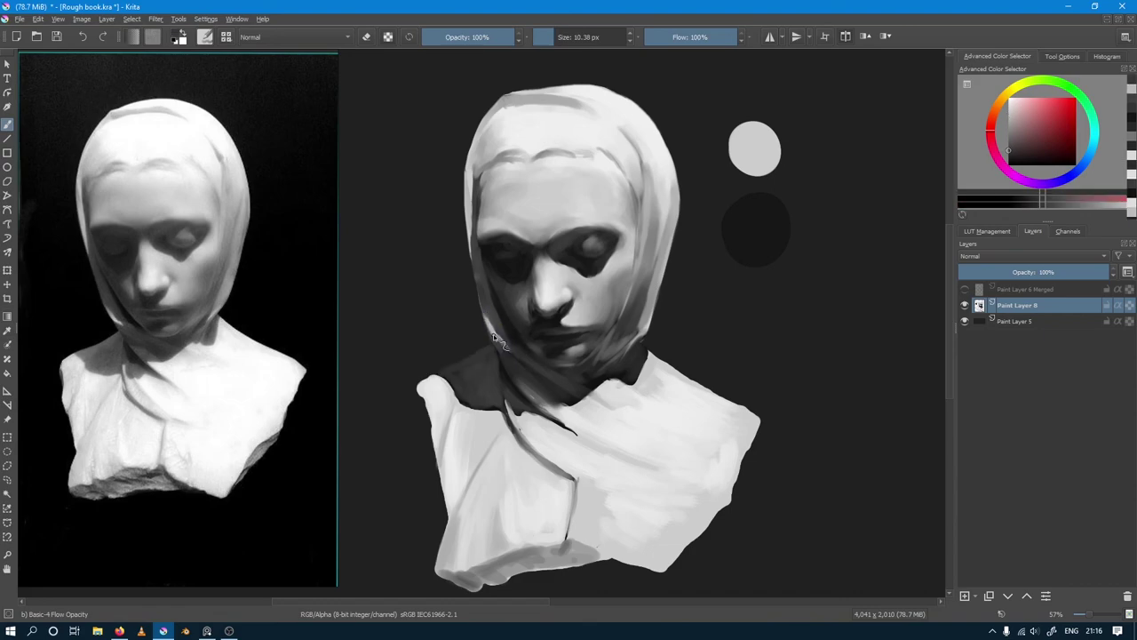
mouse_move(499, 333)
left_mouse_down()
mouse_move(565, 417)
mouse_move(544, 295)
mouse_move(679, 277)
left_mouse_up()
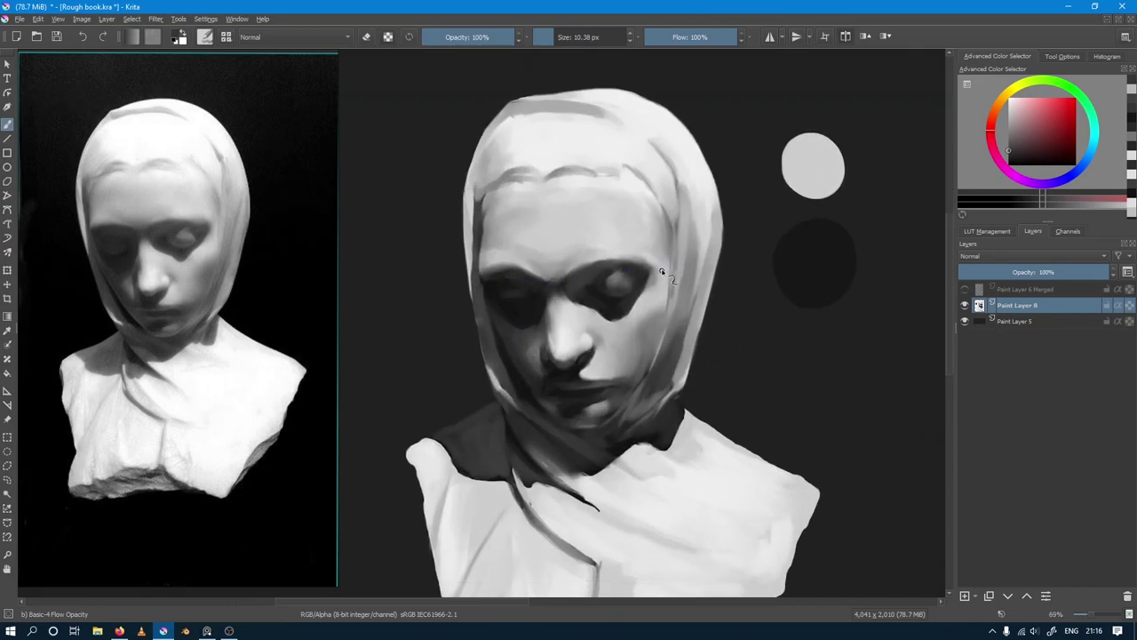
Step: Sample lighter greys from the face and forehead and enlarge the brush
left_click(638, 263, "ctrl")
key("bracketright")
key("bracketright")
key("bracketright")
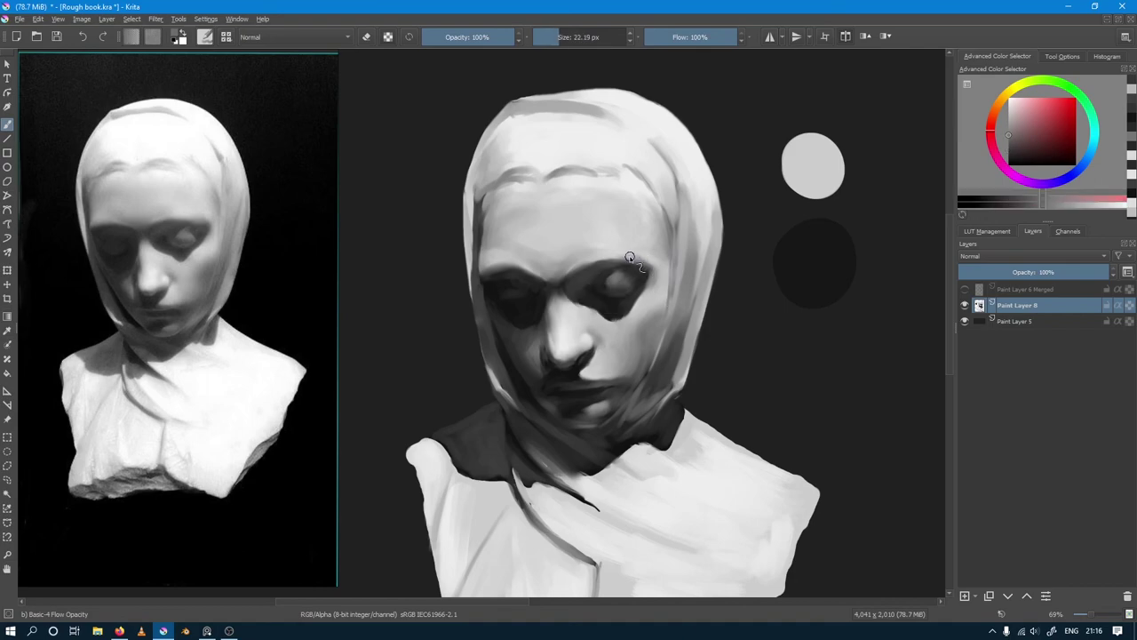
left_click(633, 249, "ctrl")
key("bracketright")
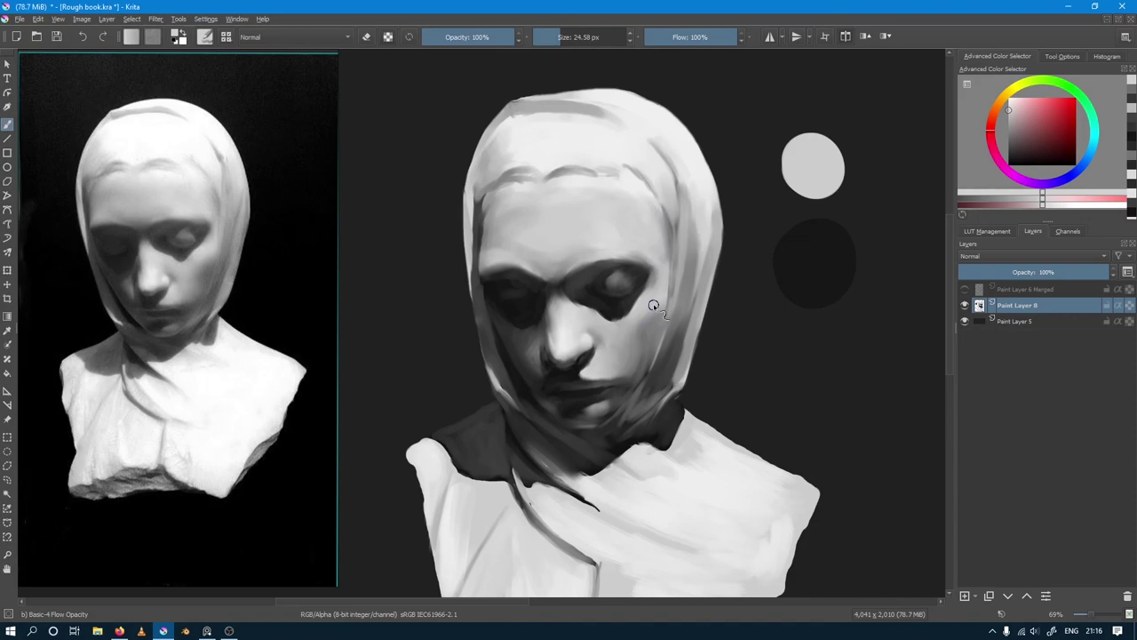
left_click(675, 233, "ctrl")
left_click_drag(675, 233, 673, 274)
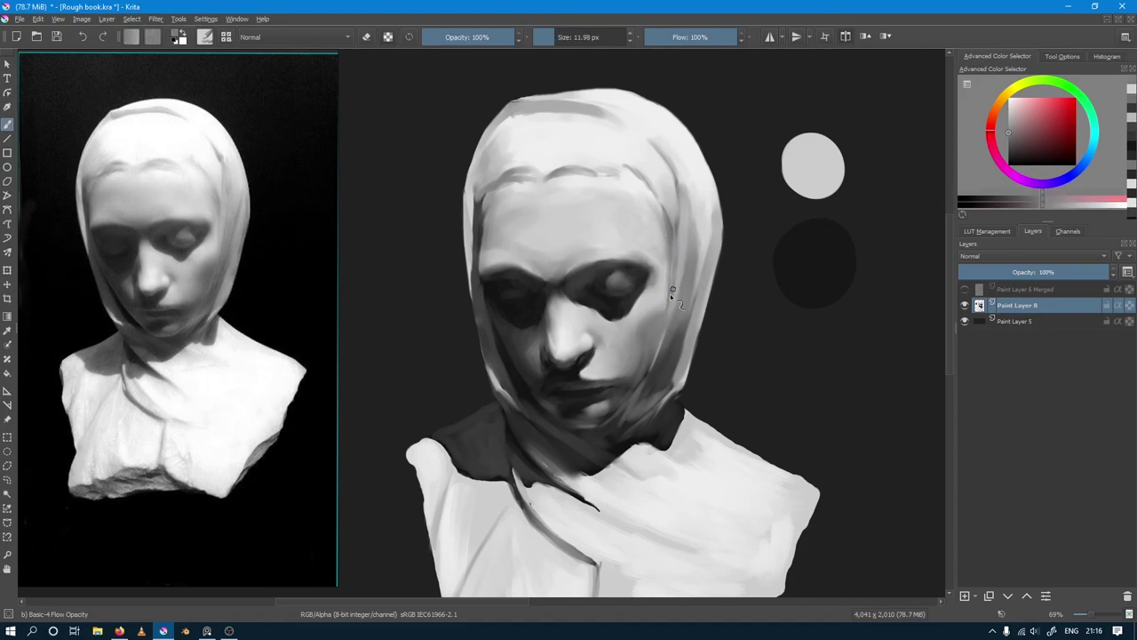
Step: Sample greys beside the cheek and along the hood's right edge, resizing the brush
left_click(667, 263, "ctrl")
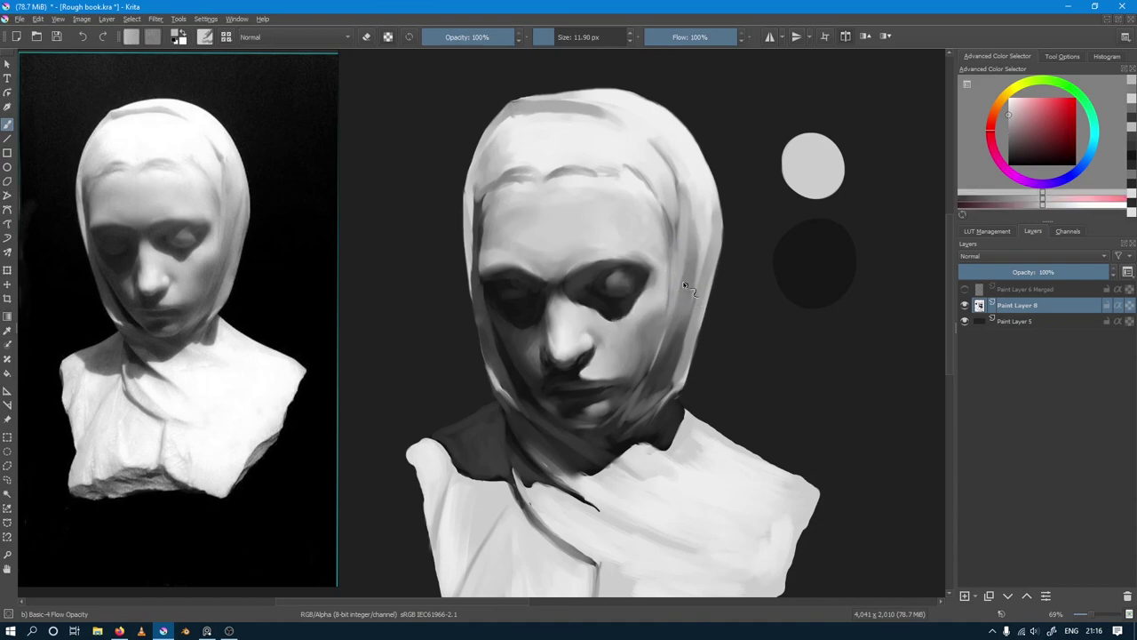
left_click(672, 331, "ctrl")
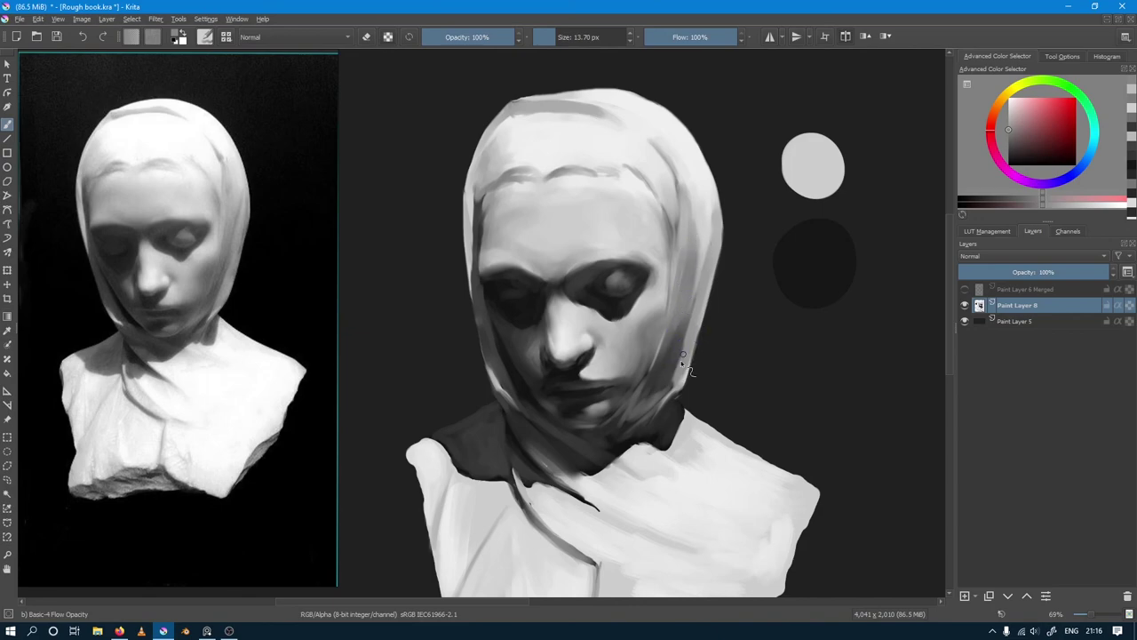
left_click(680, 342, "ctrl")
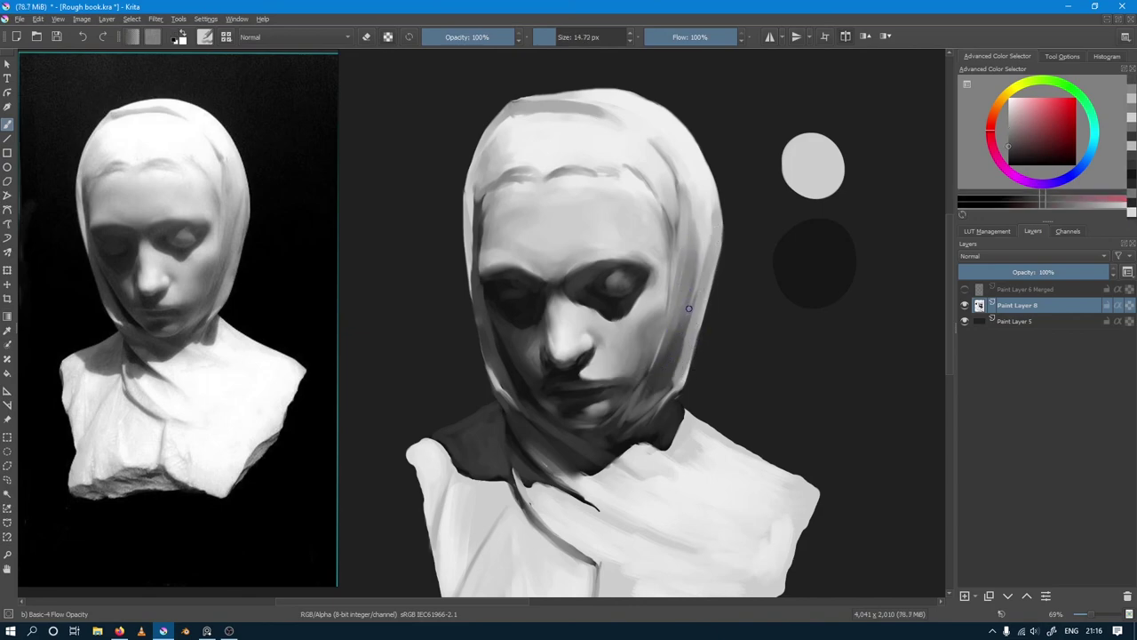
left_click_drag(688, 308, 685, 328)
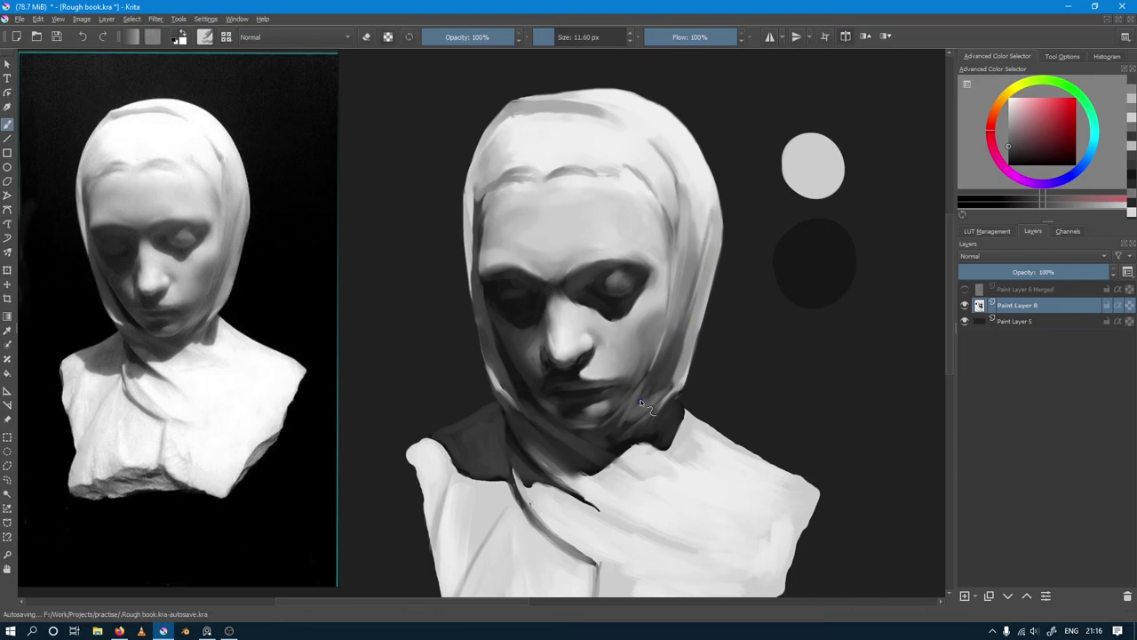
left_click(706, 207, "ctrl")
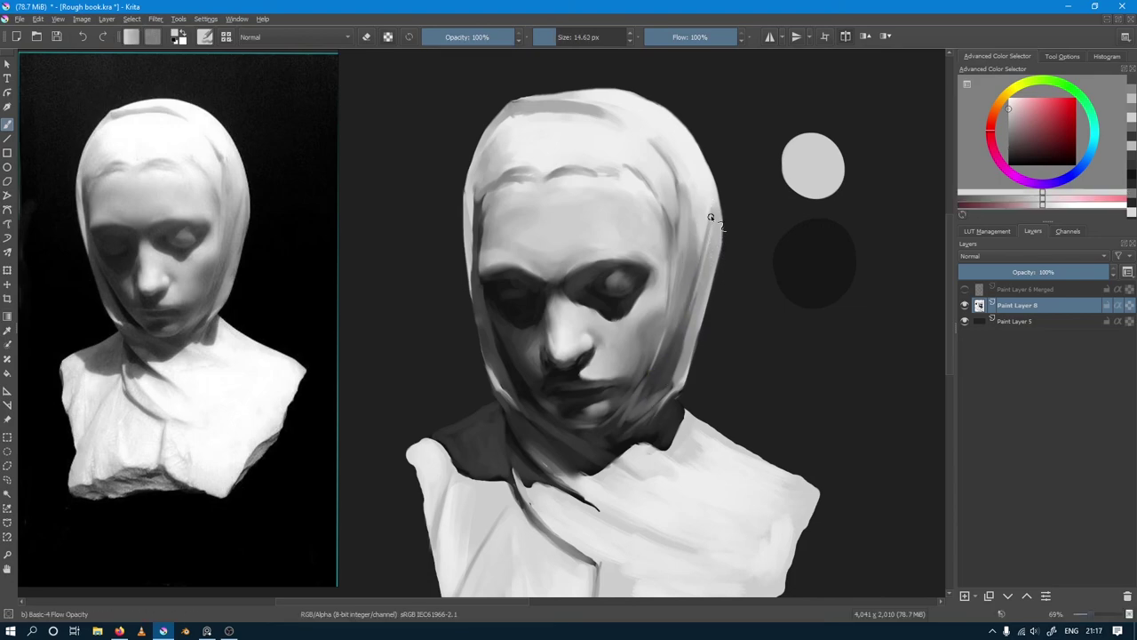
mouse_move(708, 250)
left_mouse_down()
mouse_move(717, 260)
mouse_move(681, 363)
left_mouse_up()
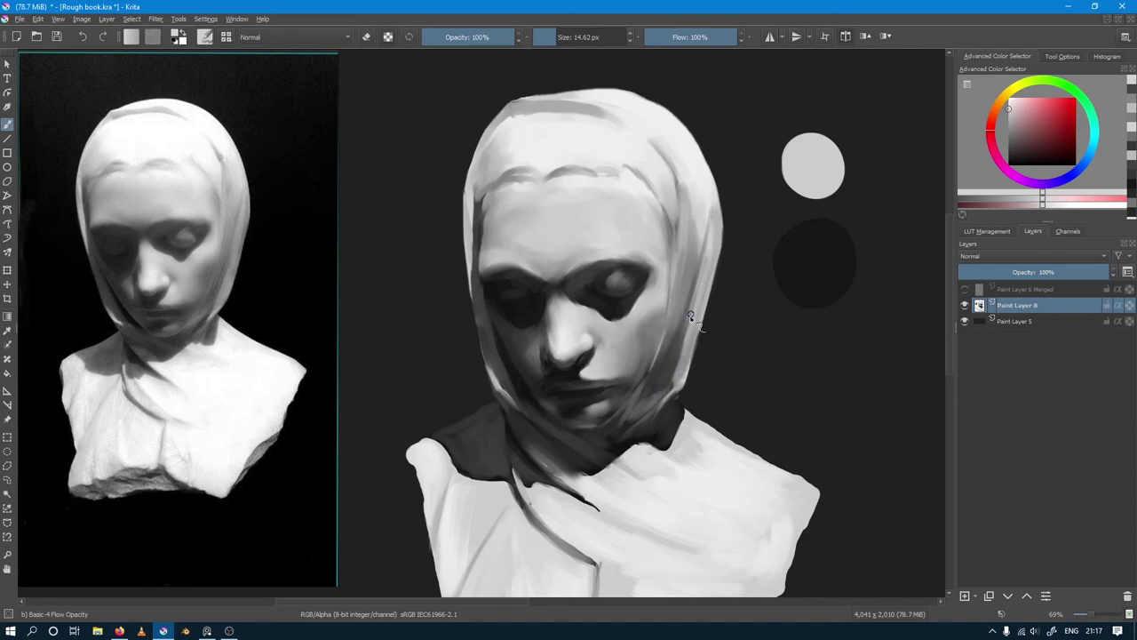
left_click(690, 316, "ctrl")
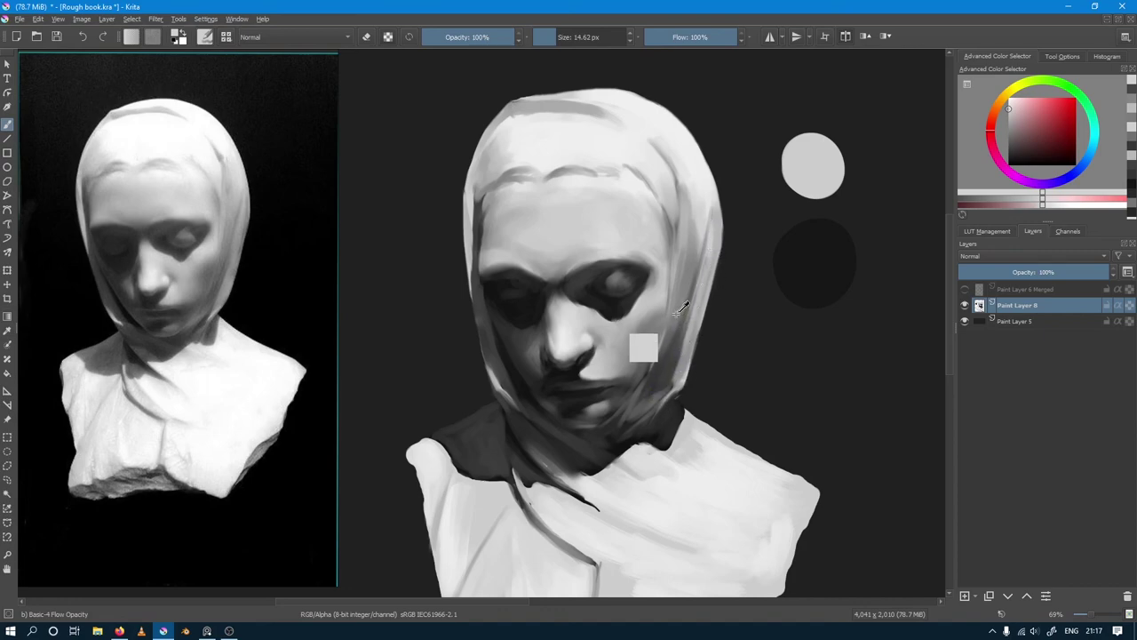
left_click(704, 210, "ctrl")
left_click_drag(699, 204, 690, 226)
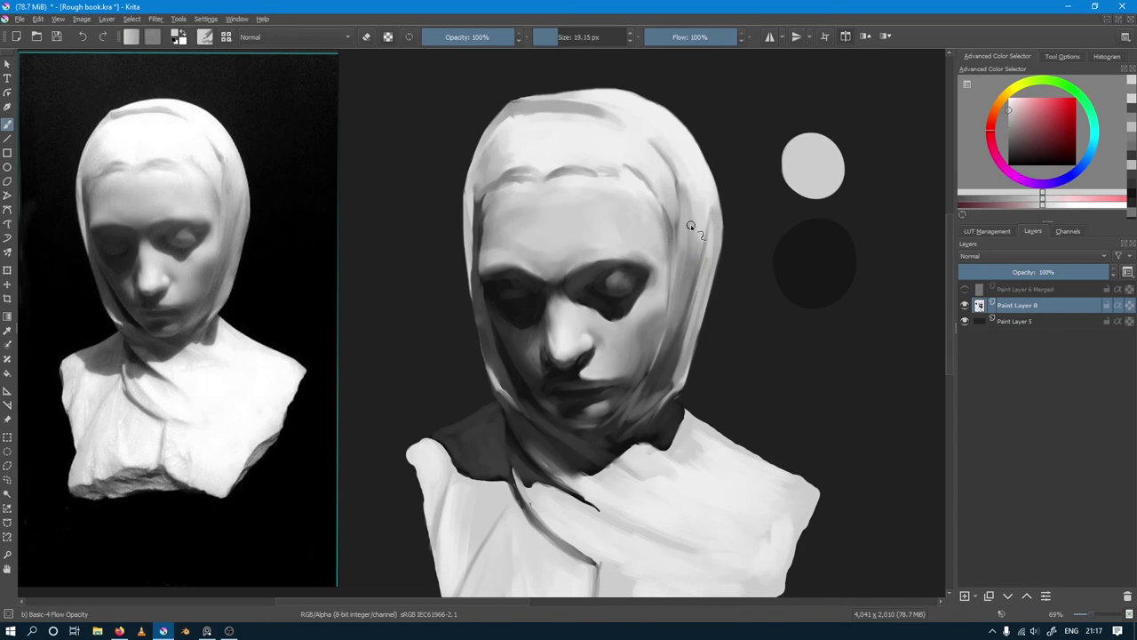
left_click(700, 269, "ctrl")
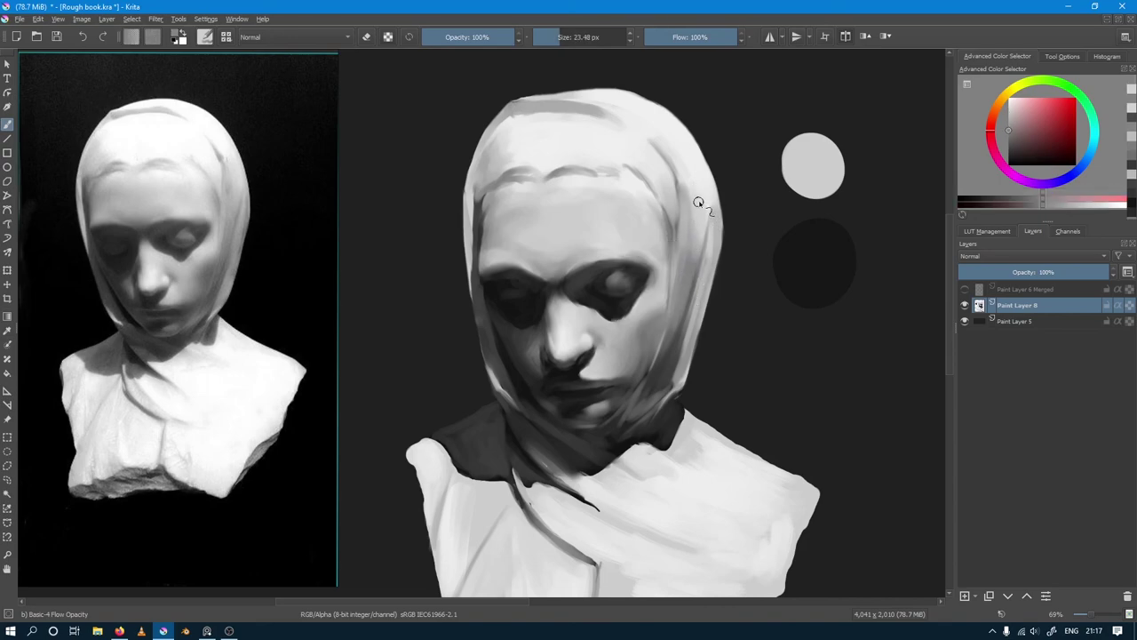
key("bracketright")
Step: Paint faint near-white strokes along the hood's top edge
left_click(666, 136, "ctrl")
key("bracketright")
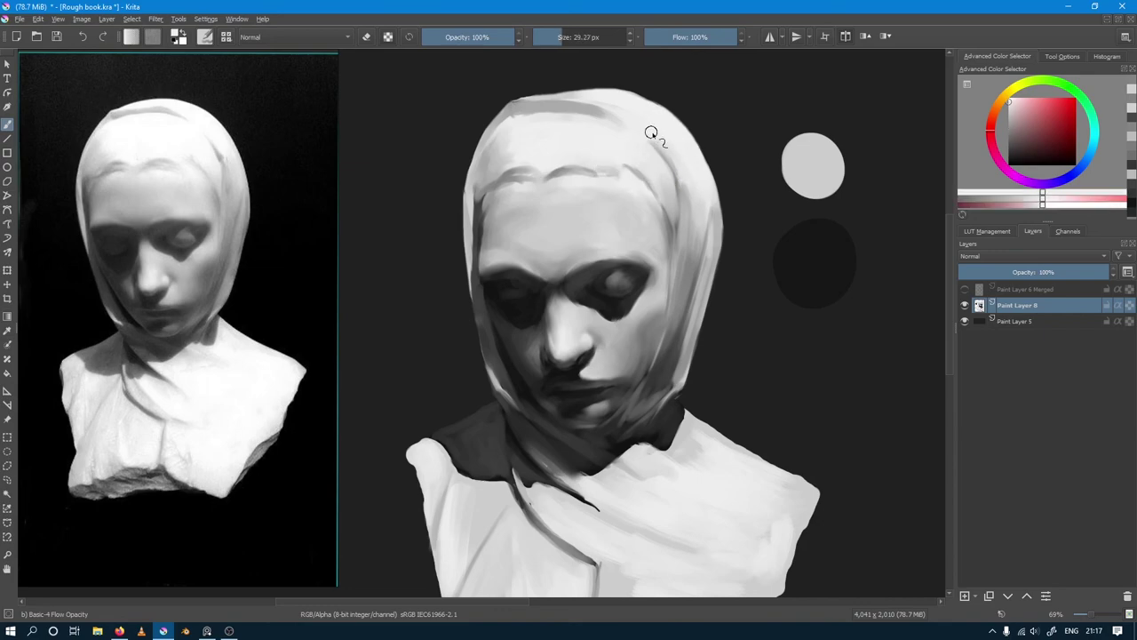
left_click(684, 178, "ctrl")
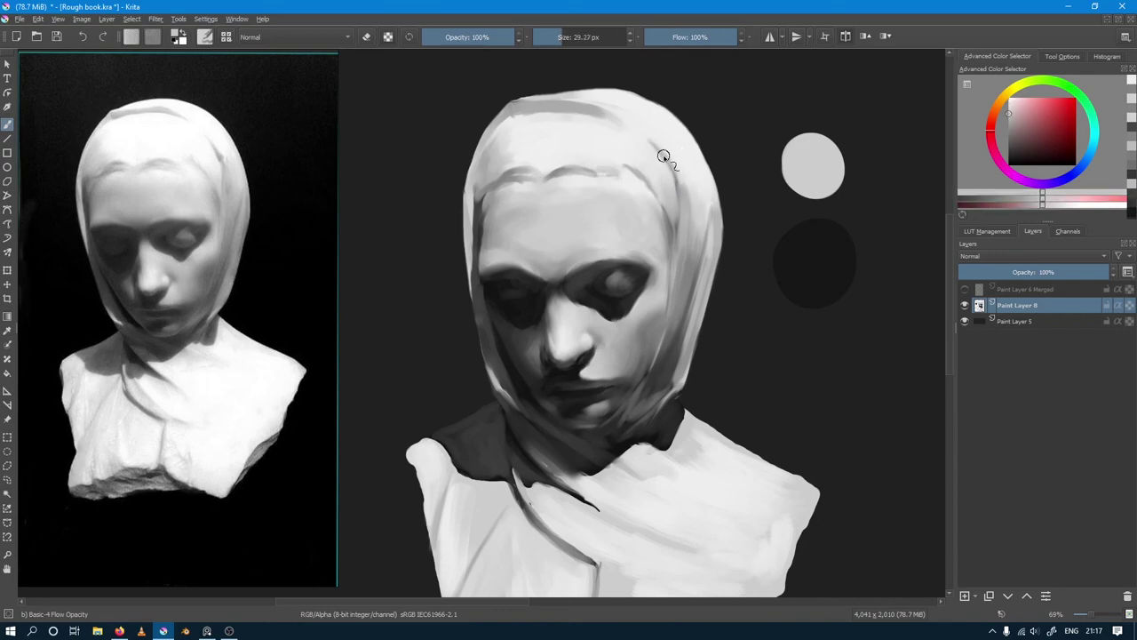
key("bracketleft")
key("bracketleft")
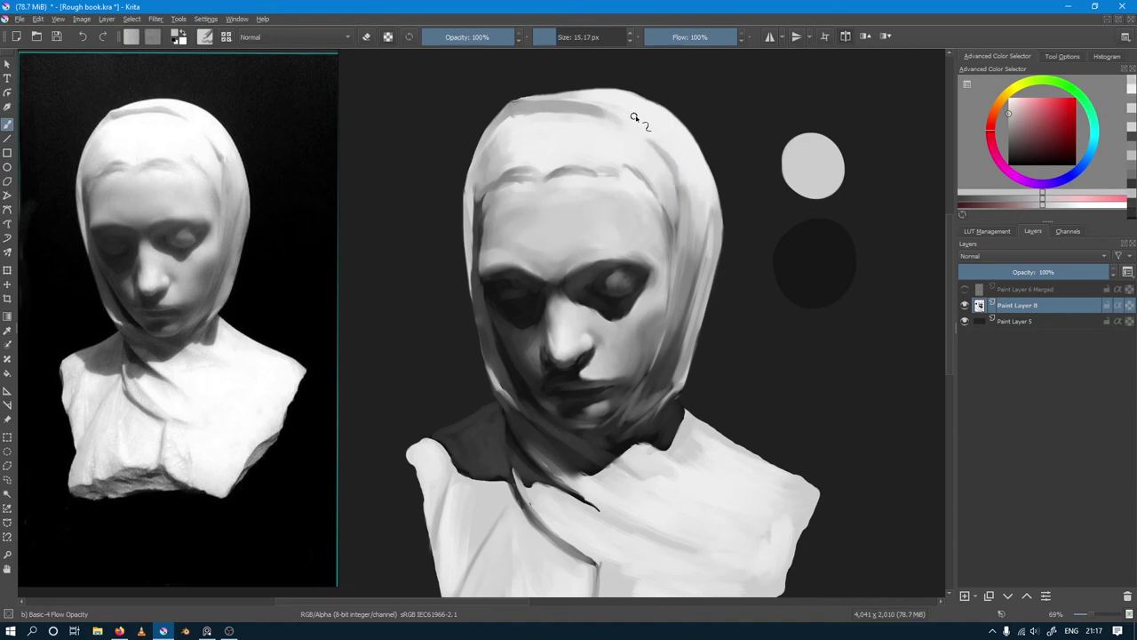
left_click(616, 109, "ctrl")
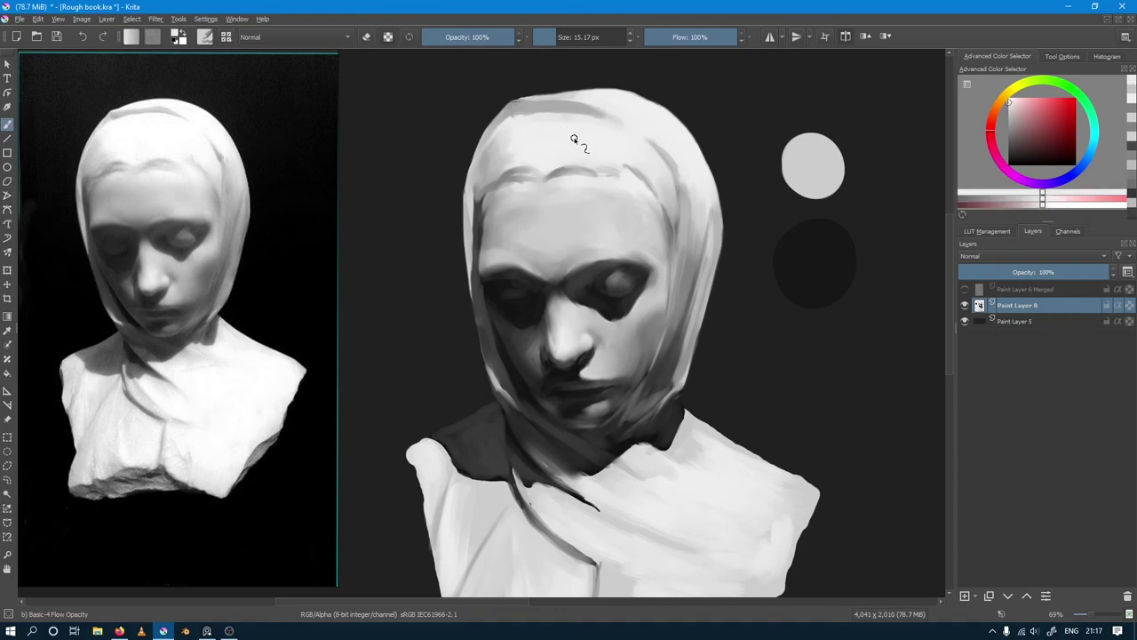
key("bracketright")
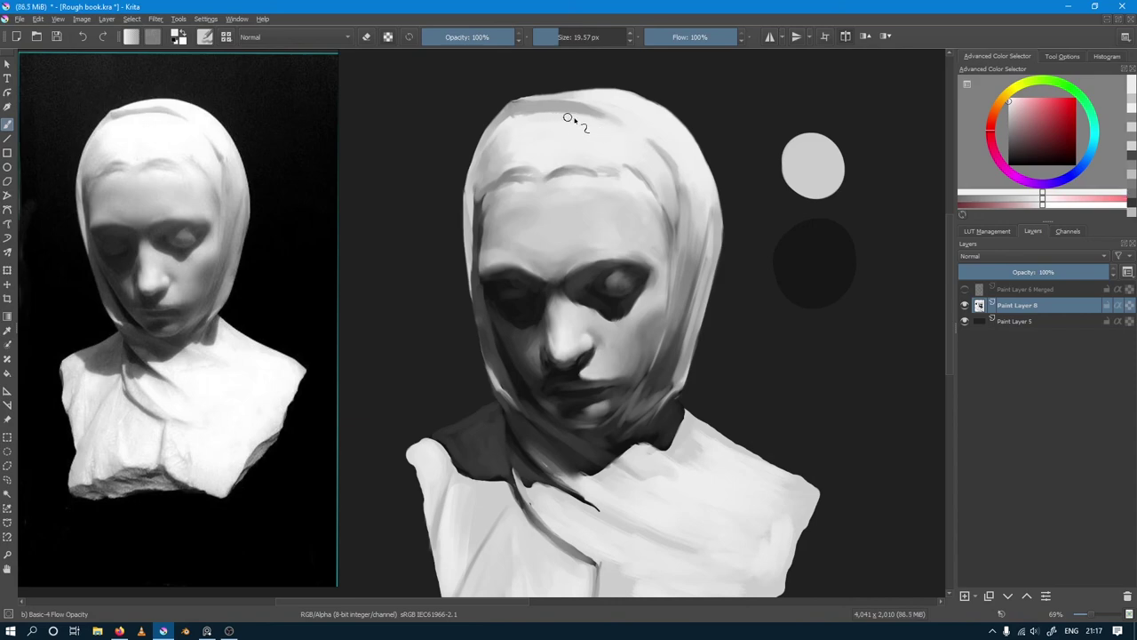
mouse_move(635, 141)
left_mouse_down()
mouse_move(551, 115)
mouse_move(521, 119)
left_mouse_up()
left_click_drag(510, 116, 575, 113)
left_click(628, 184, "ctrl")
key("bracketright")
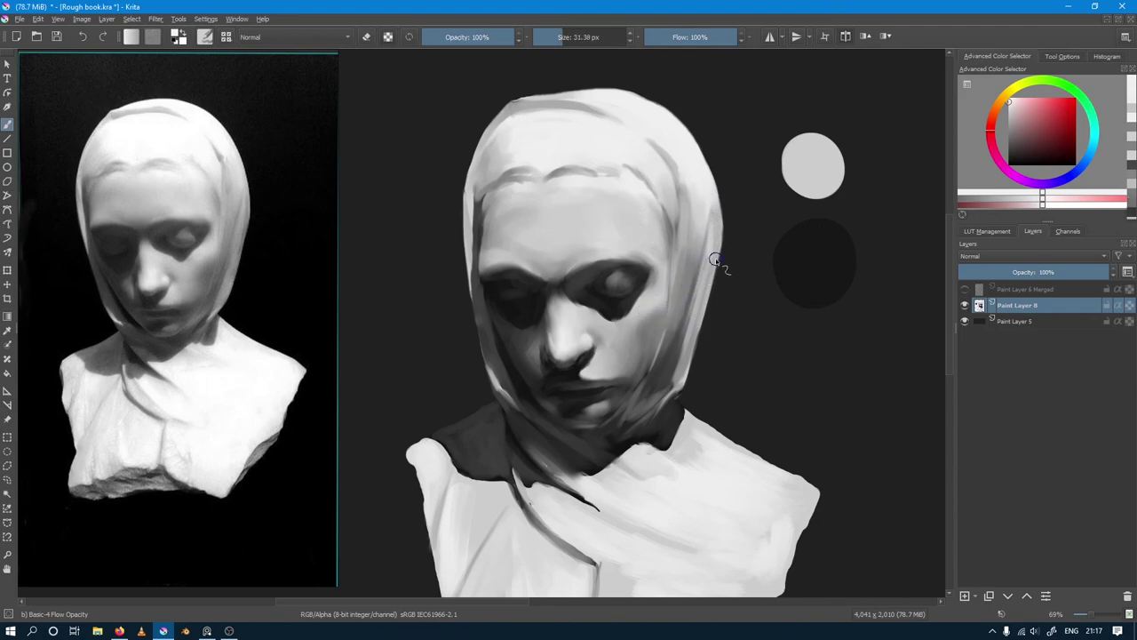
Step: Sample dark and light greys from the hood edge, face and chin, resizing the brush
key("bracketleft")
left_click(702, 249, "ctrl")
key("bracketright")
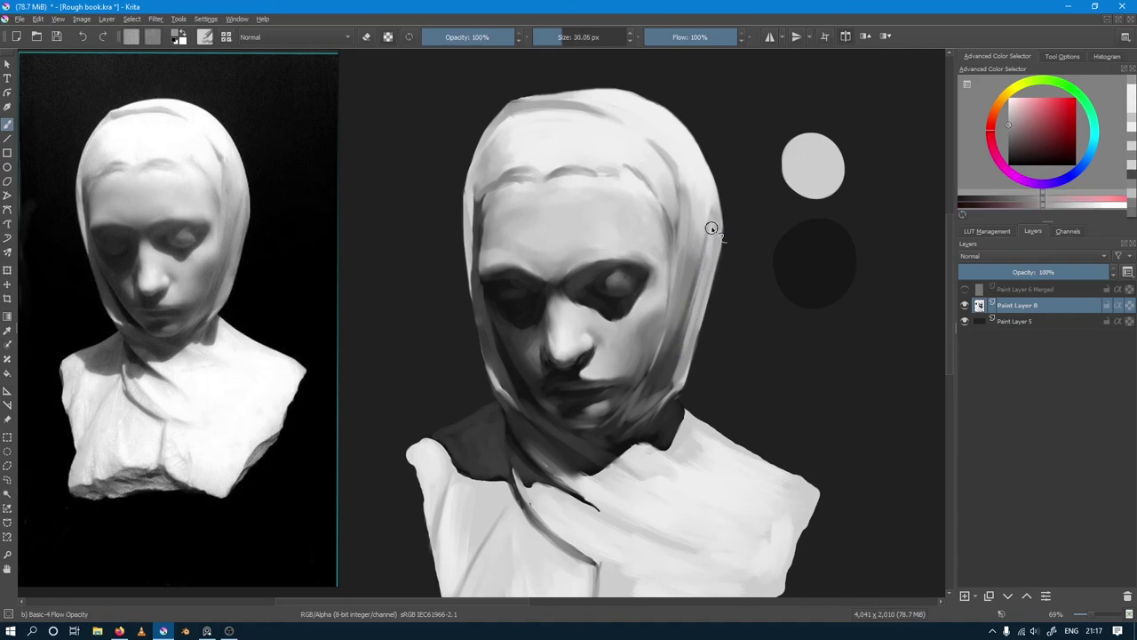
left_click(686, 233, "ctrl")
left_click(684, 236, "ctrl")
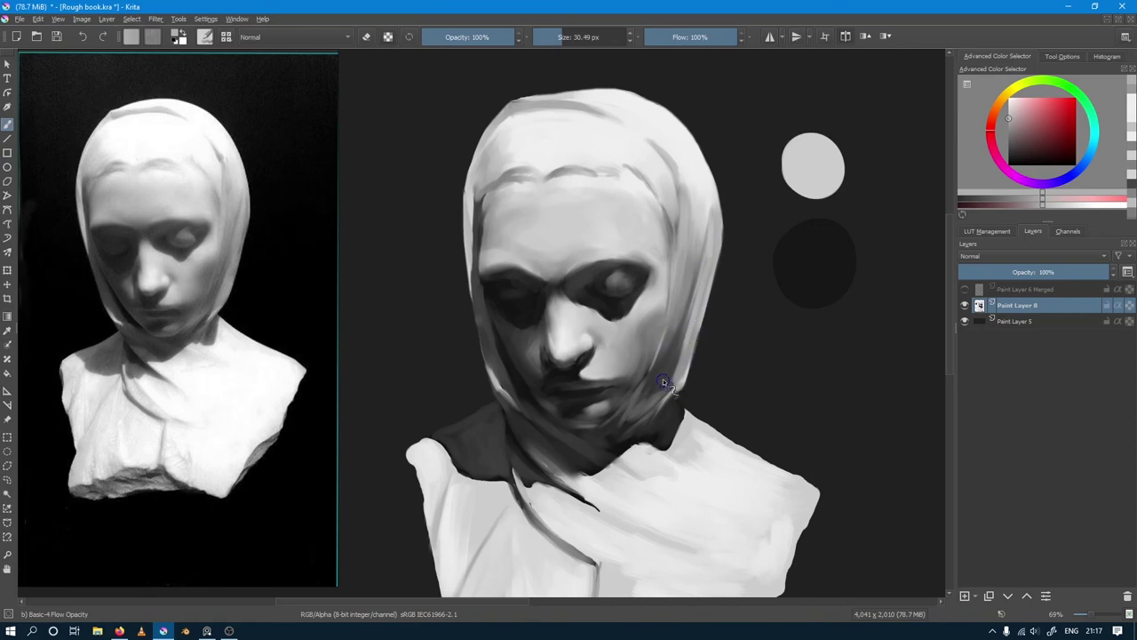
left_click(658, 348, "ctrl")
left_click(607, 416, "ctrl")
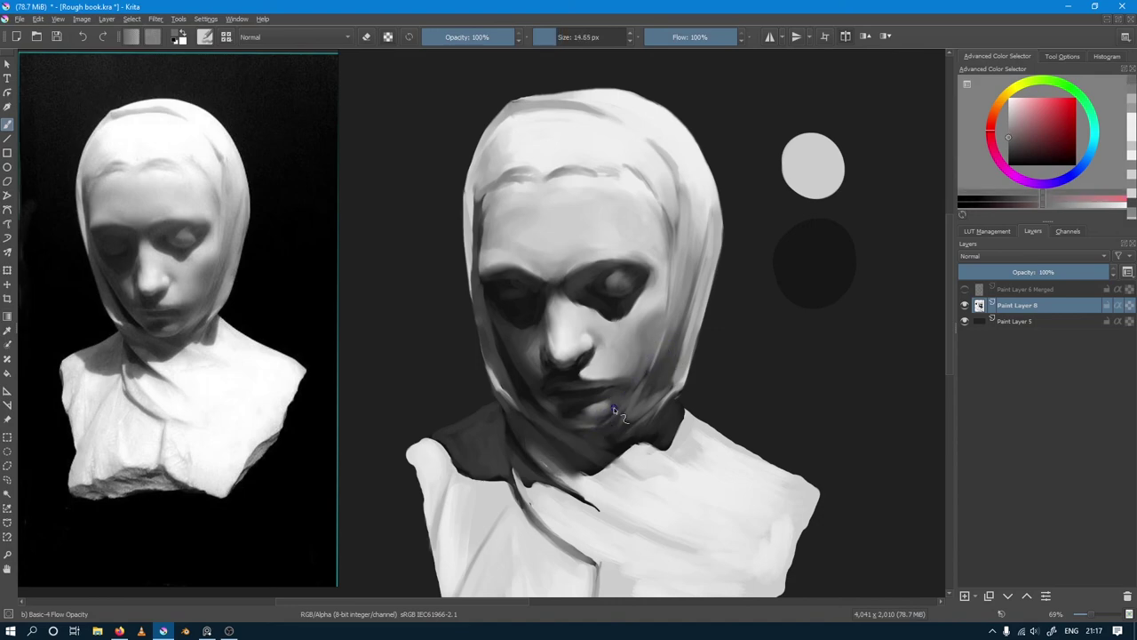
left_click(569, 378, "ctrl")
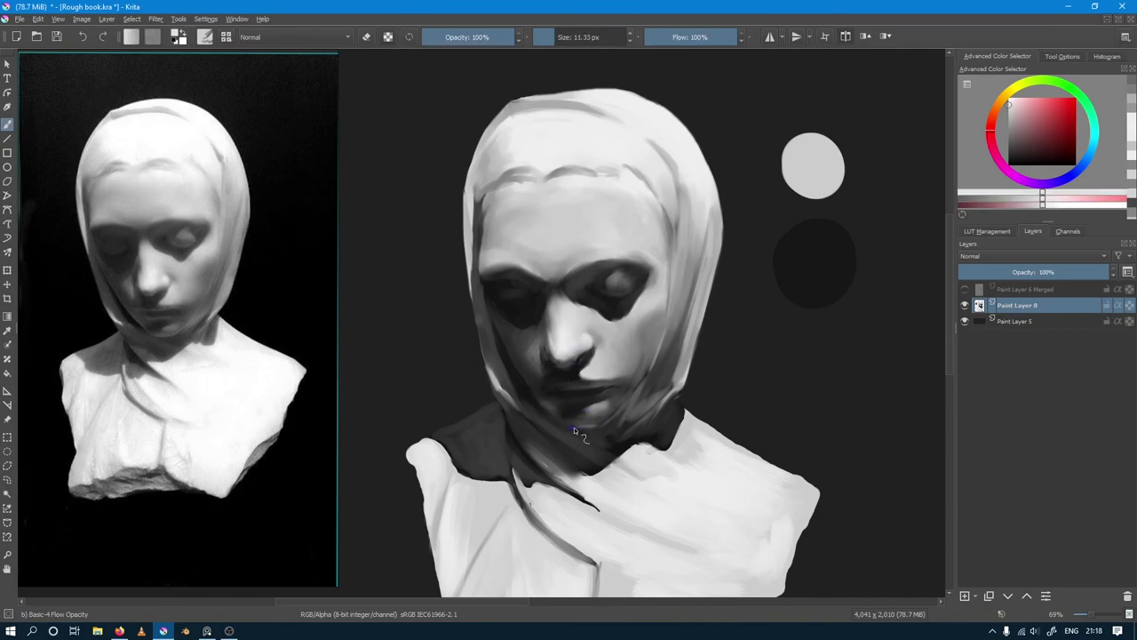
Step: Soften the chin shadow with Blender Blur, then return to Basic-4 Flow Opacity
key("slash")
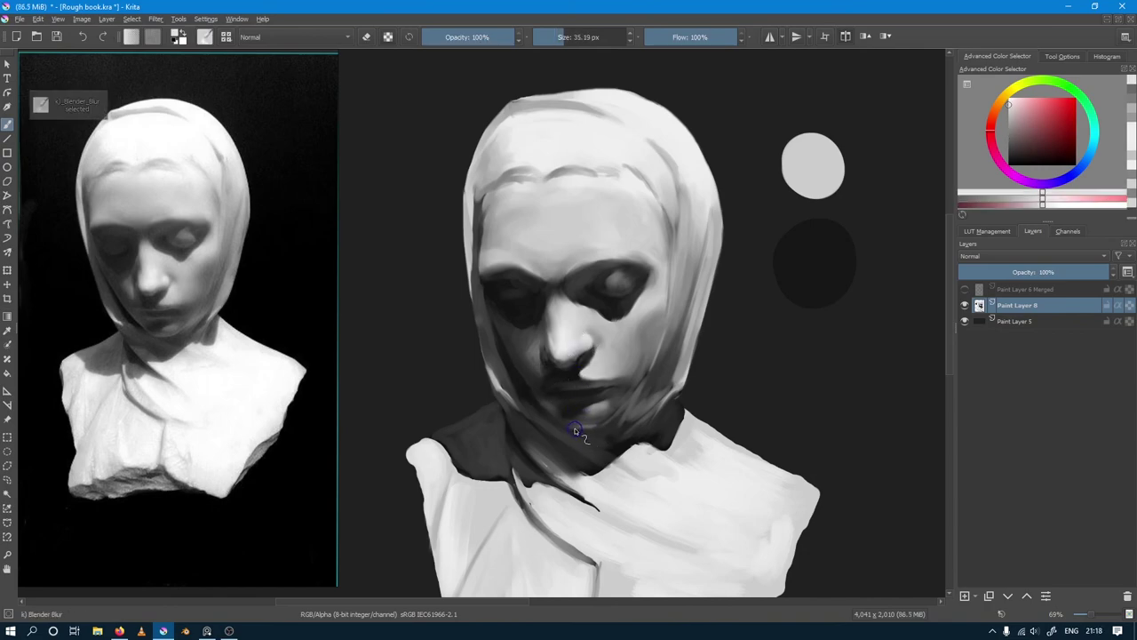
left_click_drag(578, 428, 573, 431)
key("slash")
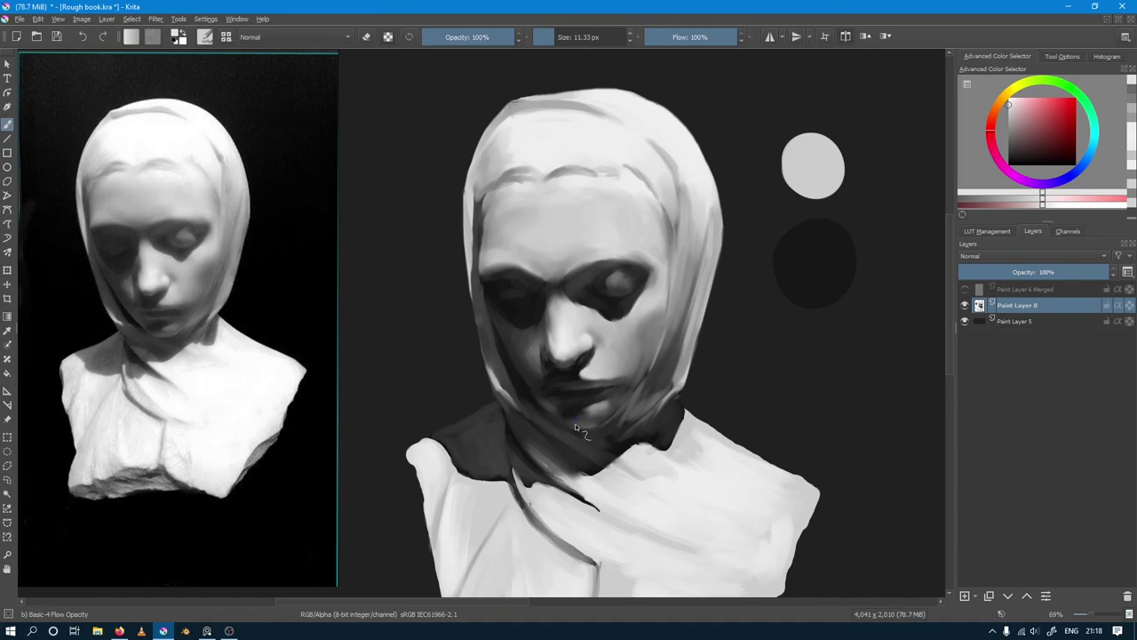
left_click(576, 428, "ctrl")
left_click_drag(576, 426, 570, 420)
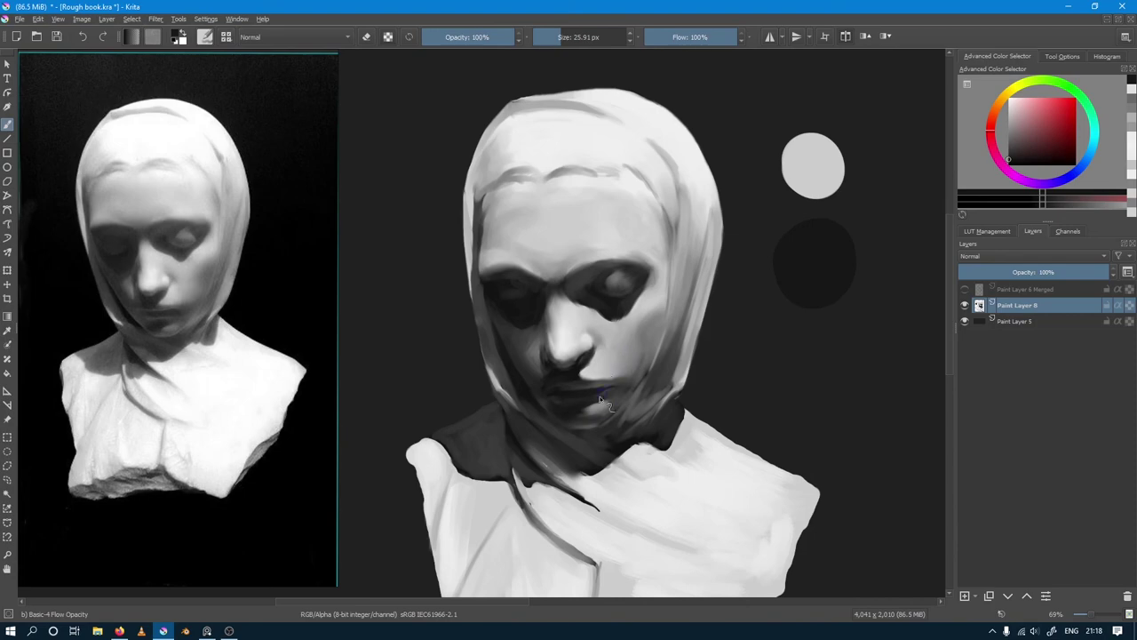
Step: Darken and reshape the mouth line with dark grey strokes beneath the nose
left_click(502, 400, "ctrl")
key("[")
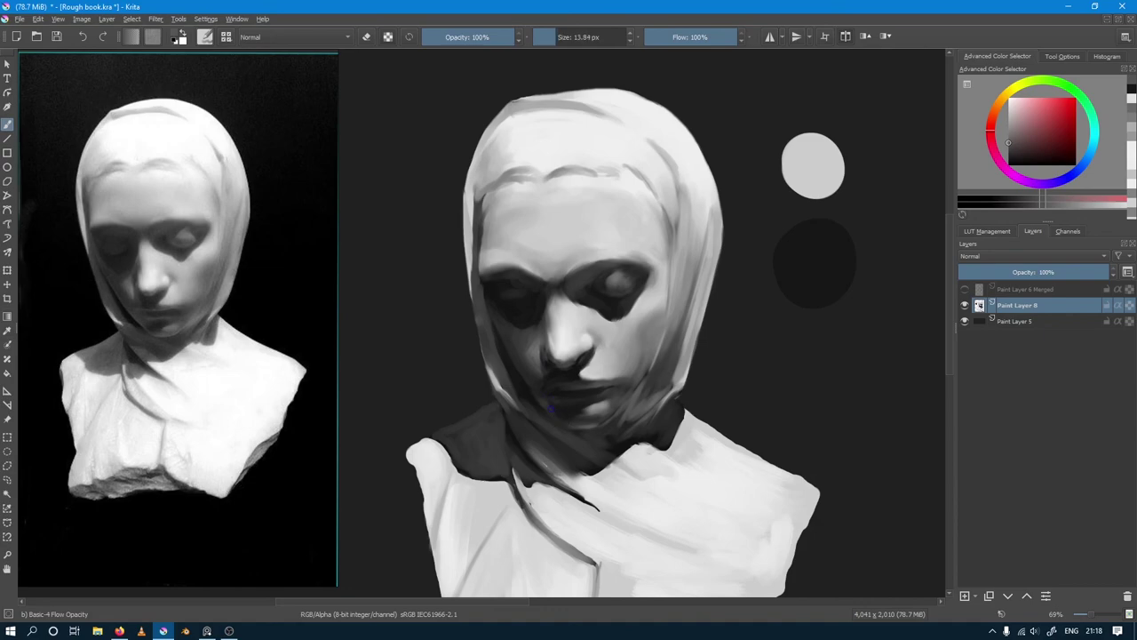
left_click_drag(551, 407, 561, 417)
left_click_drag(578, 388, 582, 397)
left_click(566, 373, "ctrl")
left_click(574, 378, "ctrl")
left_click_drag(562, 381, 576, 388)
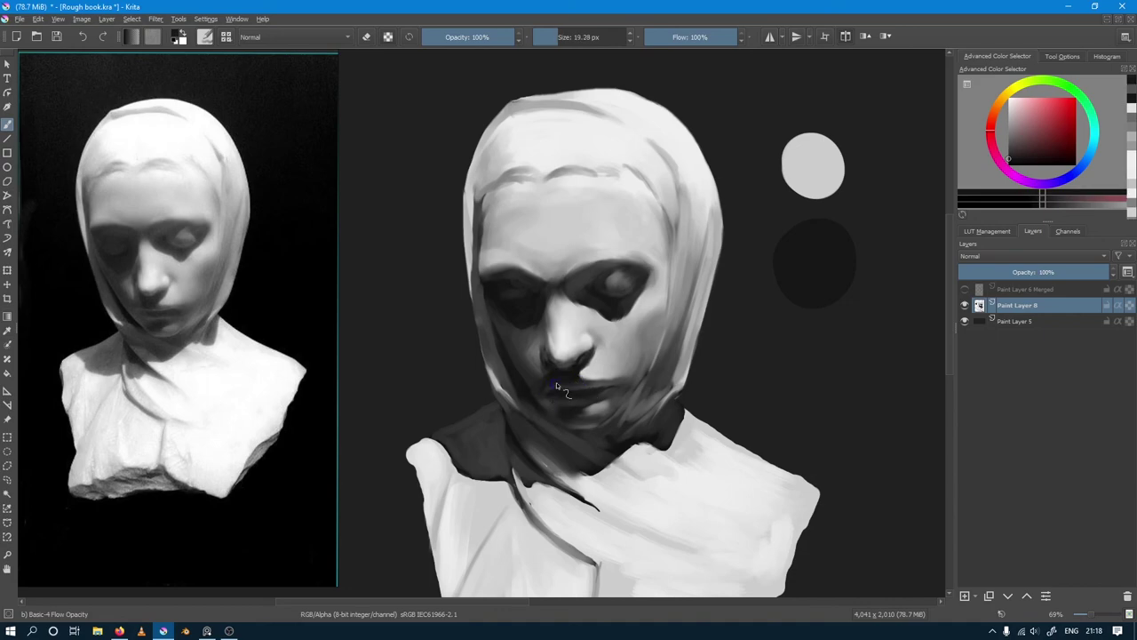
Step: Shrink the brush for fine detail and sample lighter greys near the nose and cheek
key("]")
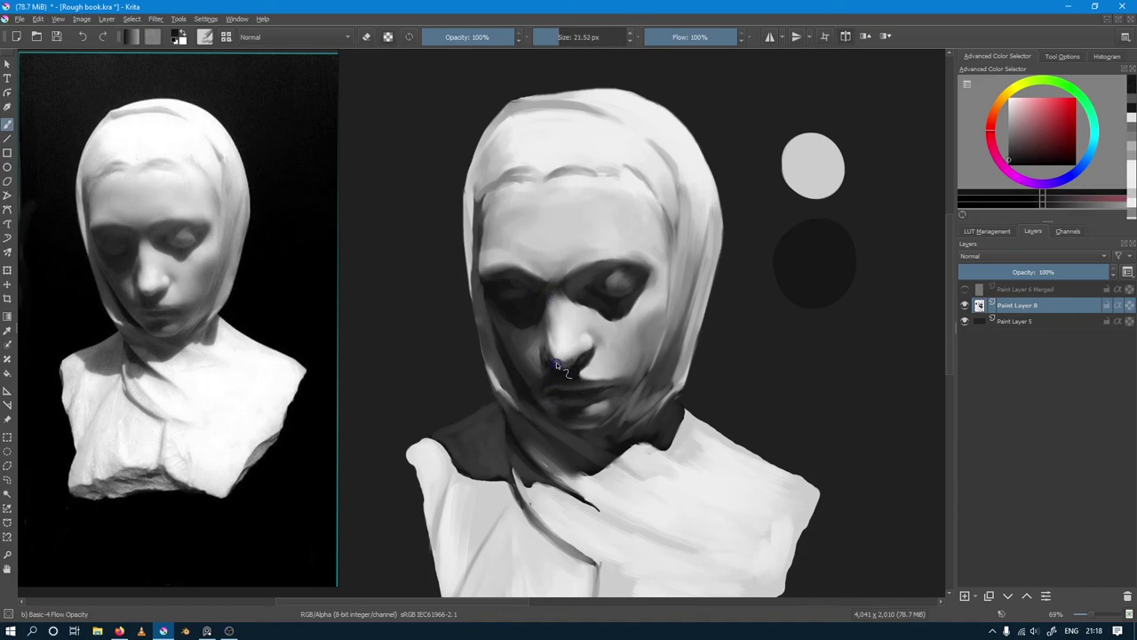
left_click(505, 374, "ctrl")
key("[")
key("[")
key("[")
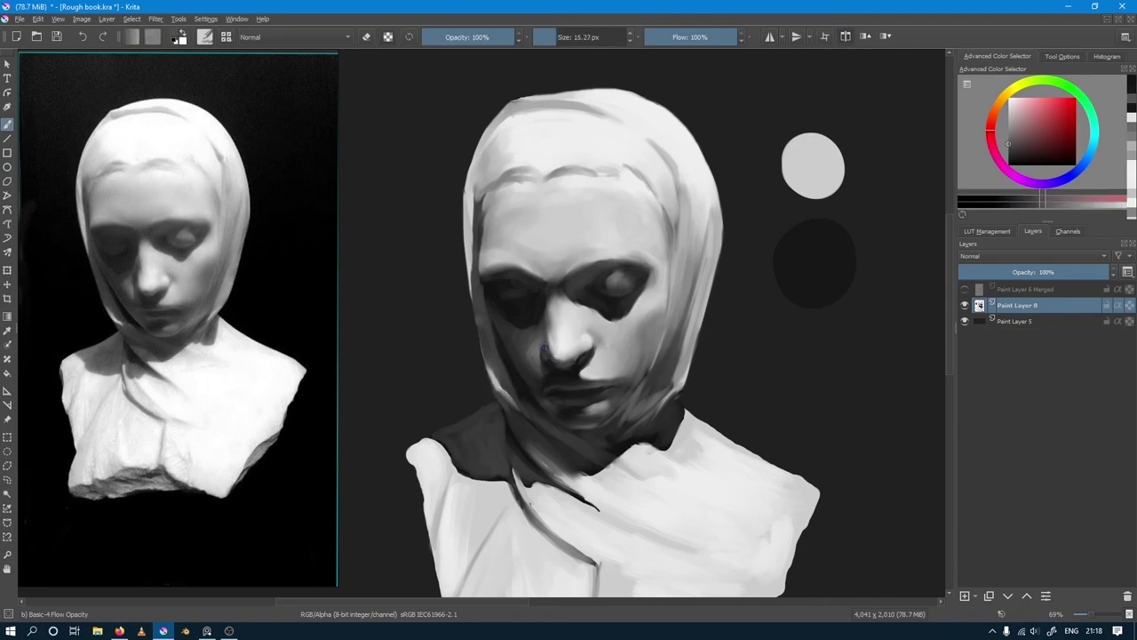
key("[")
key("[")
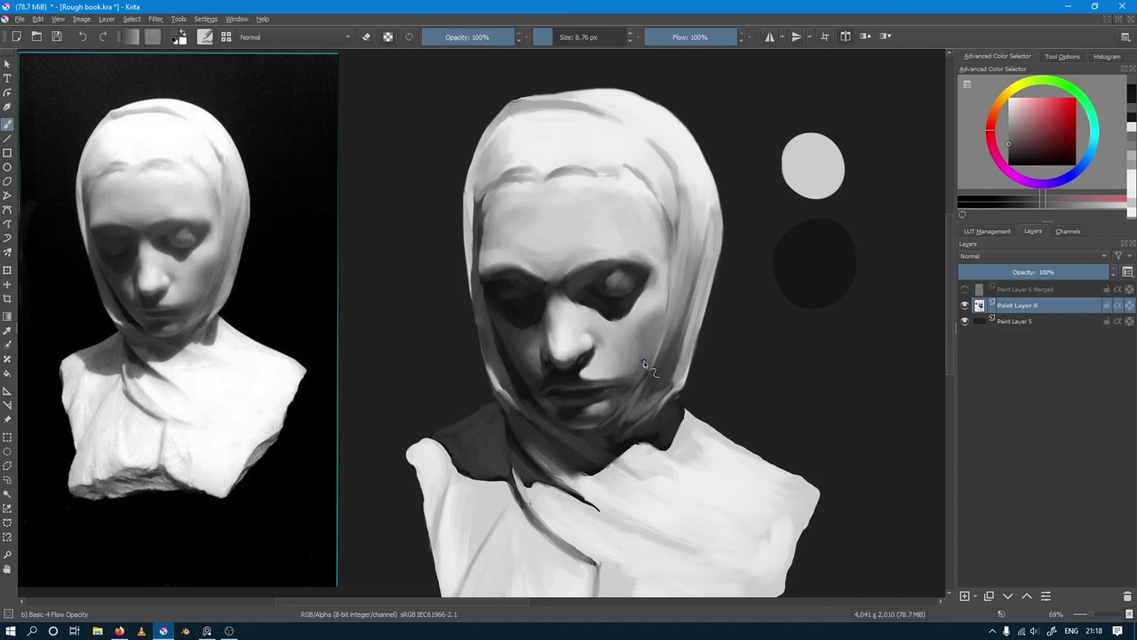
left_click(597, 354, "ctrl")
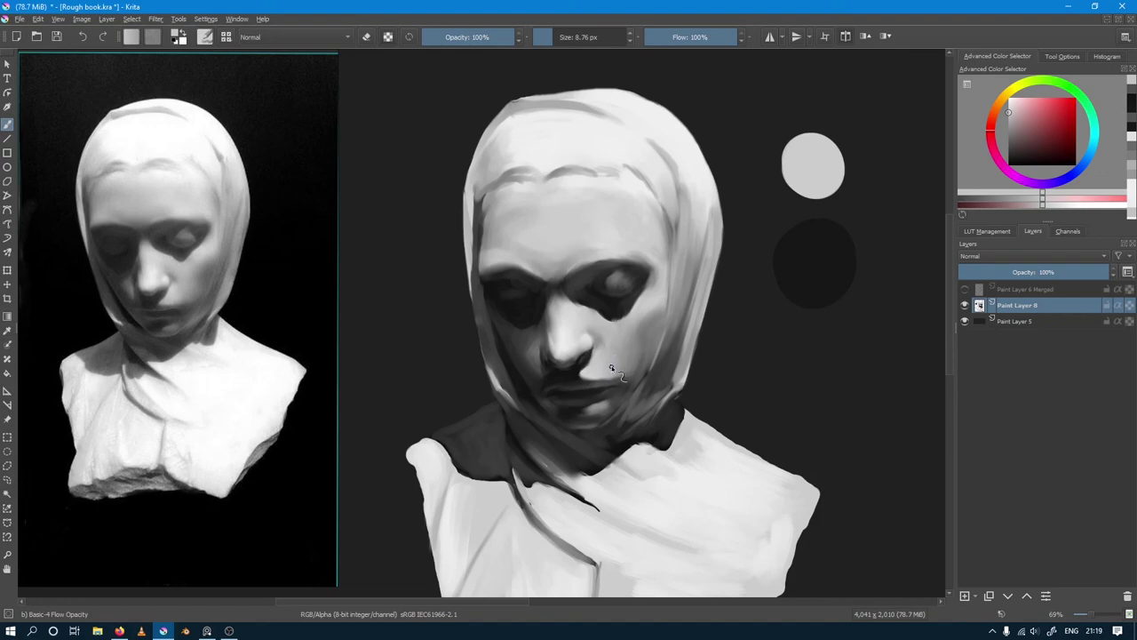
Step: Freehand-select the nose tip and liquify its shading down and to the left
key("l")
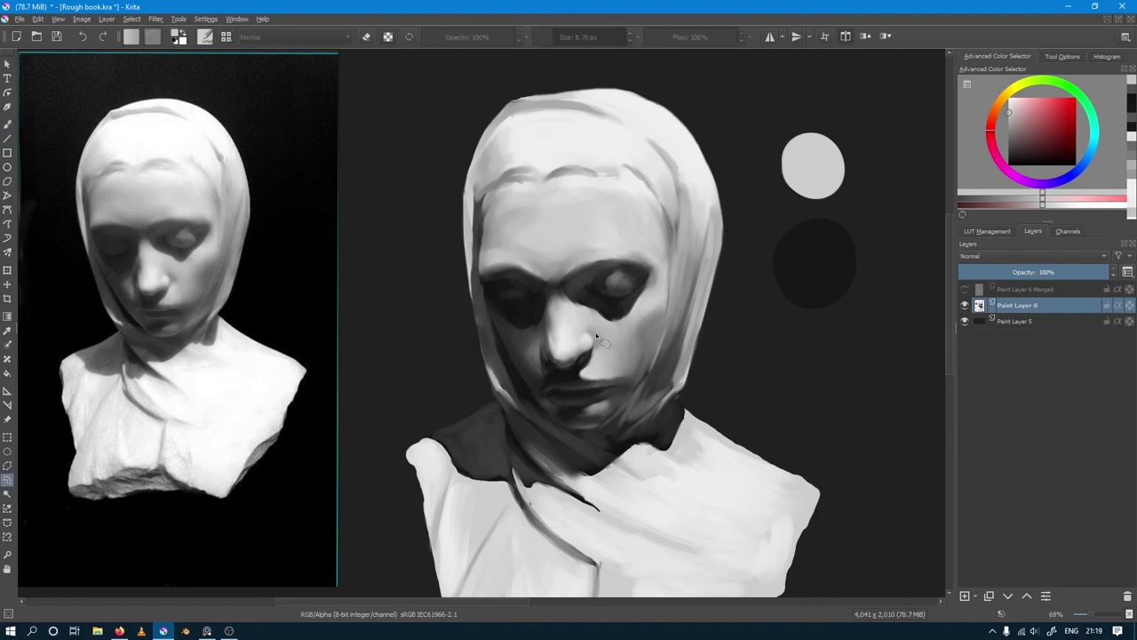
left_click_drag(586, 326, 593, 323)
key("ctrl+t")
right_click(589, 348)
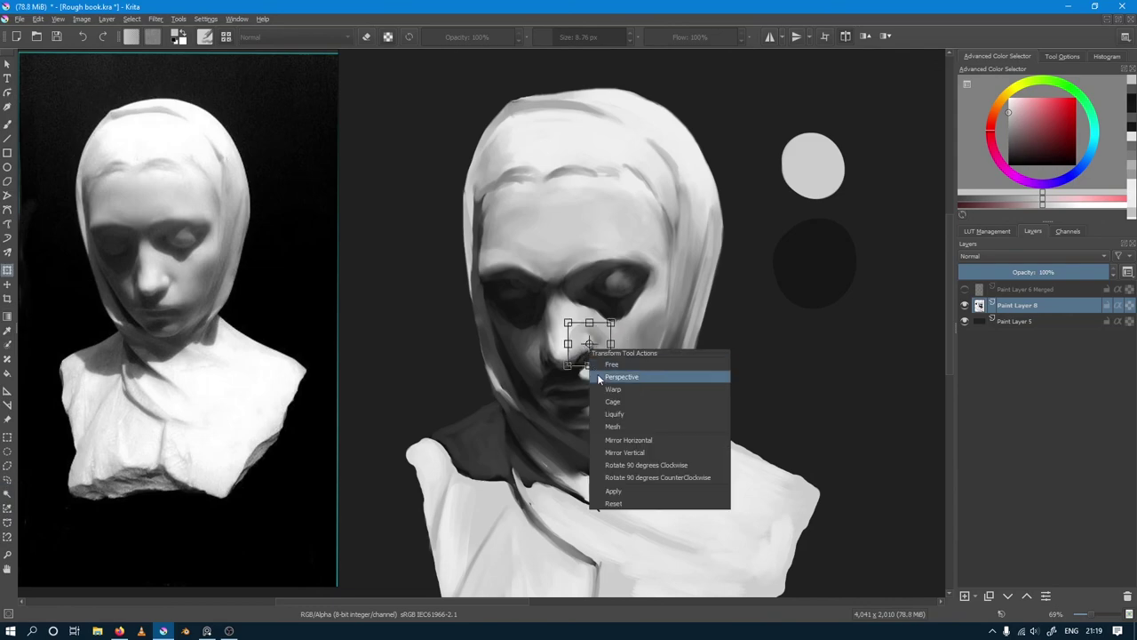
left_click(630, 413)
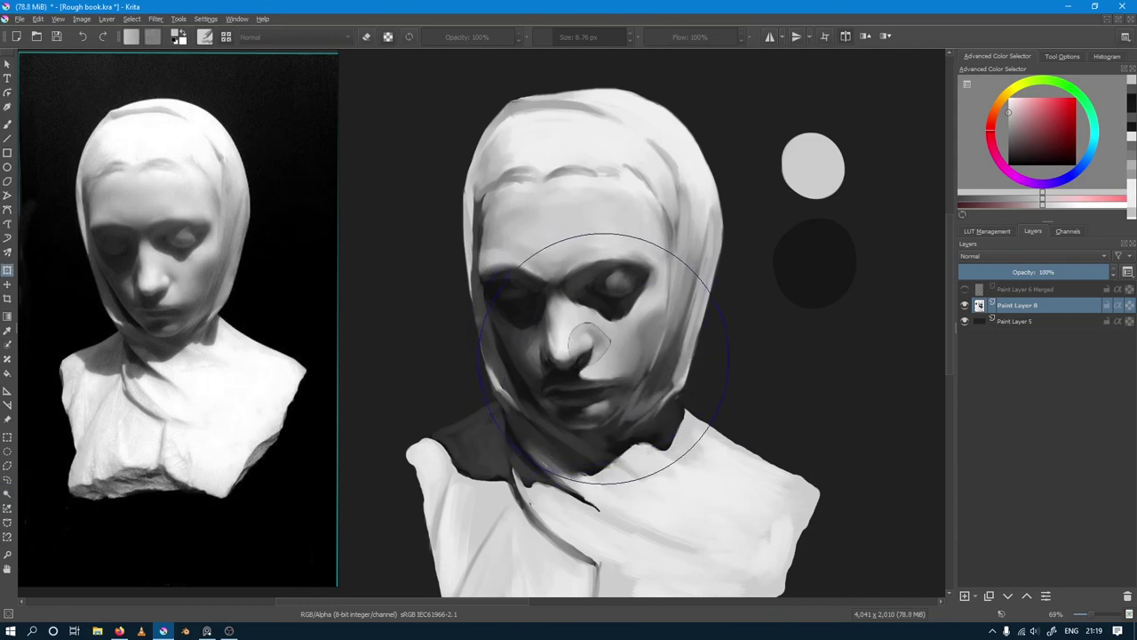
left_click_drag(582, 349, 579, 355)
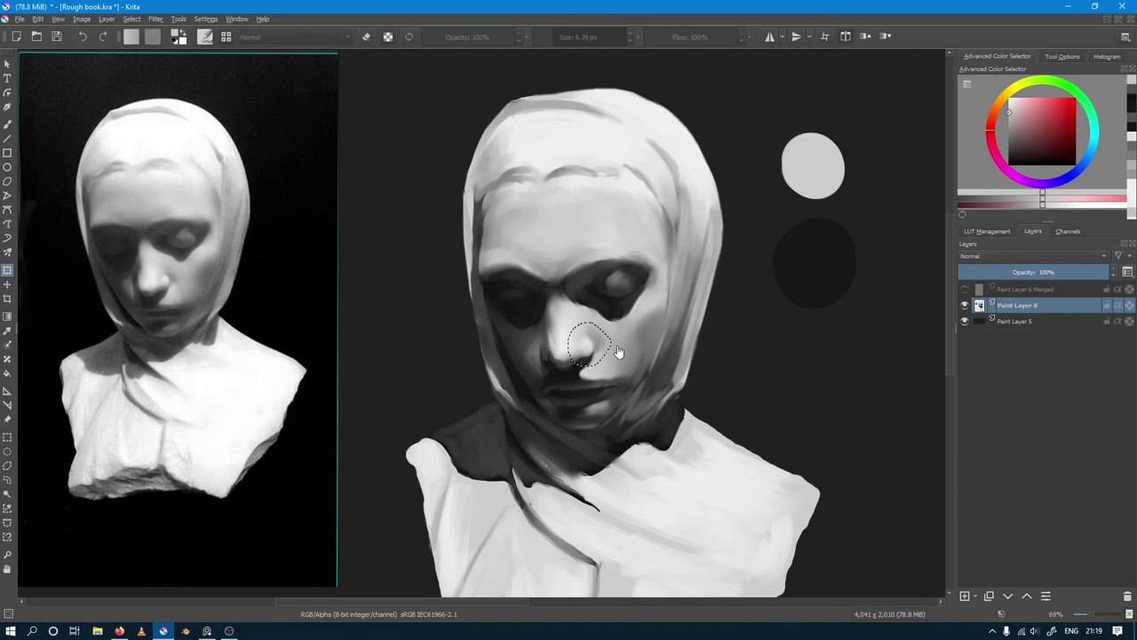
Step: Return to the brush with its preset and sample a darker grey from the face
key("b")
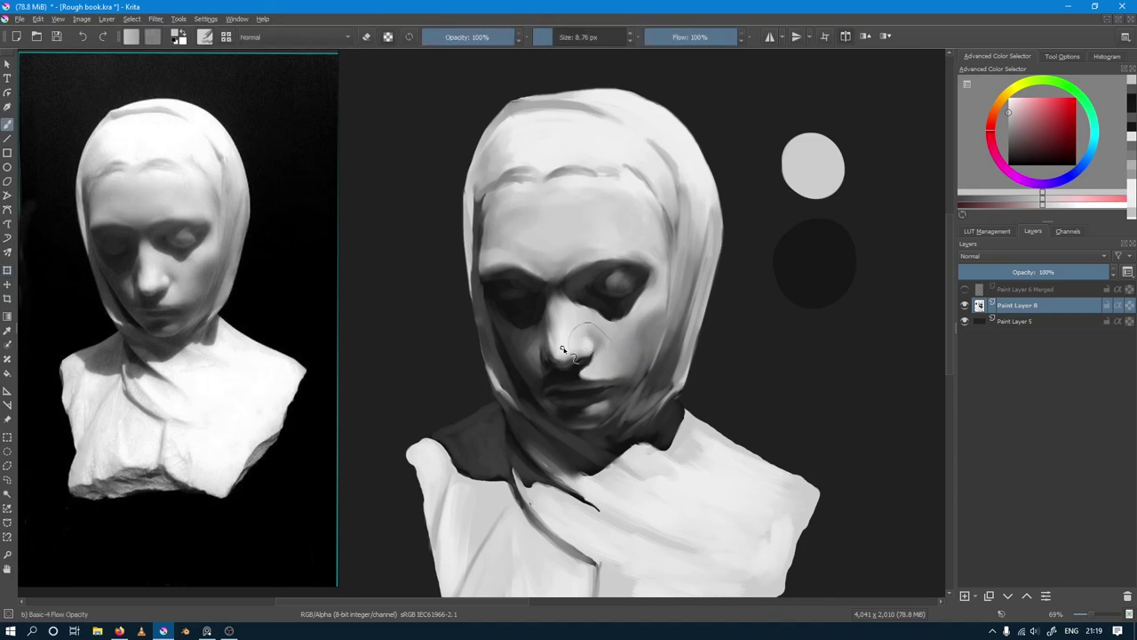
key("slash")
key("slash")
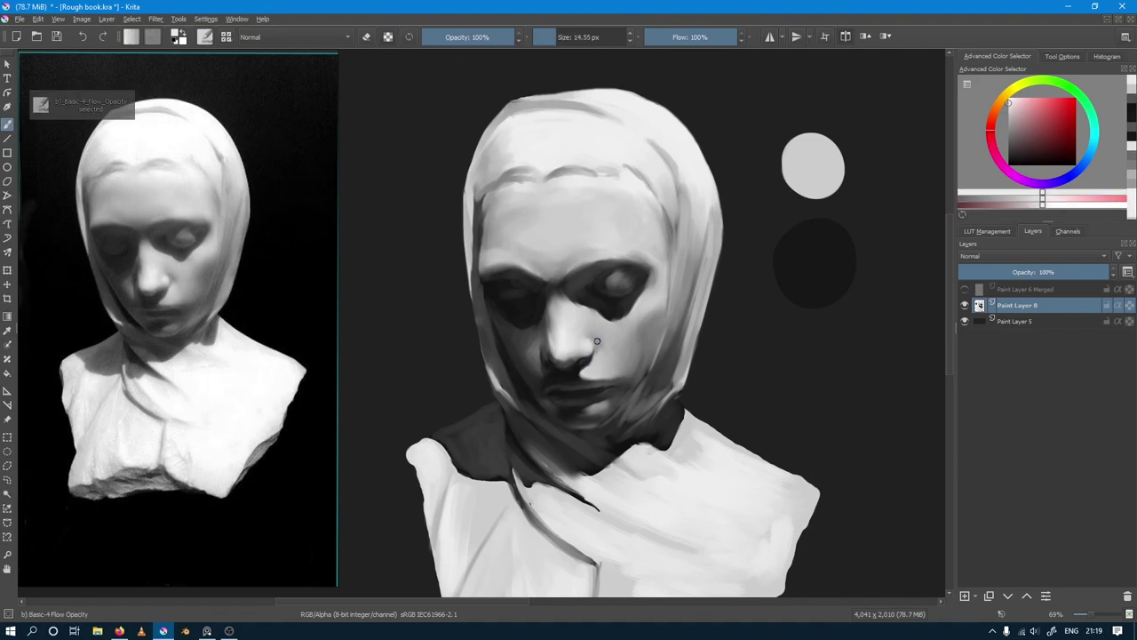
left_click(598, 341, "ctrl")
key("bracketleft")
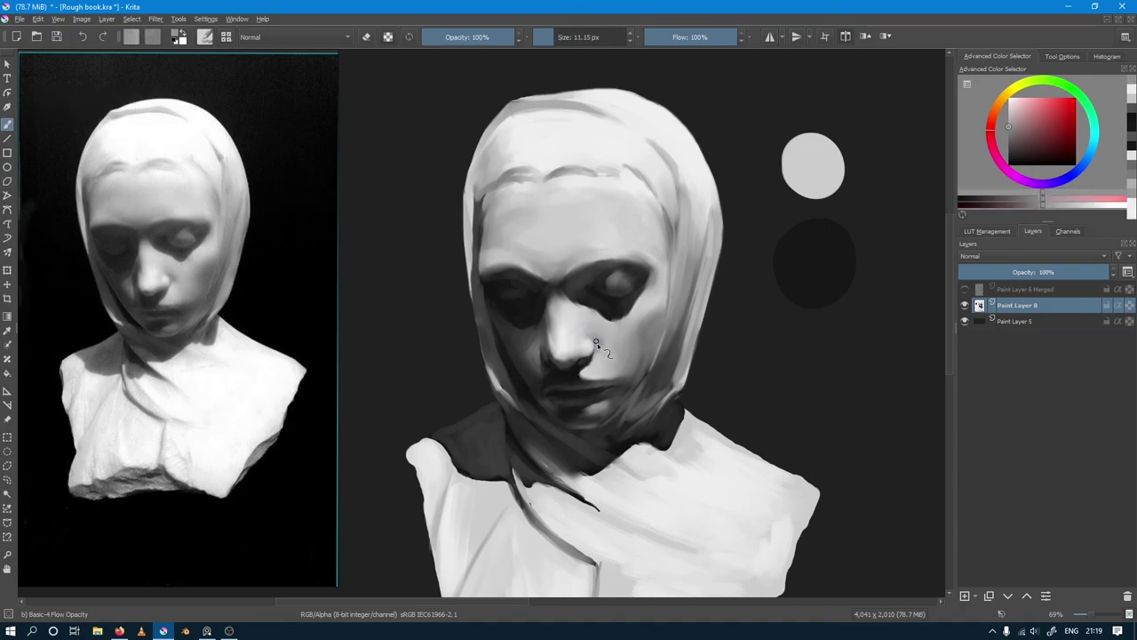
Step: Sample light and dark face greys and smooth the right cheek with Blender Blur
left_click(604, 342, "ctrl")
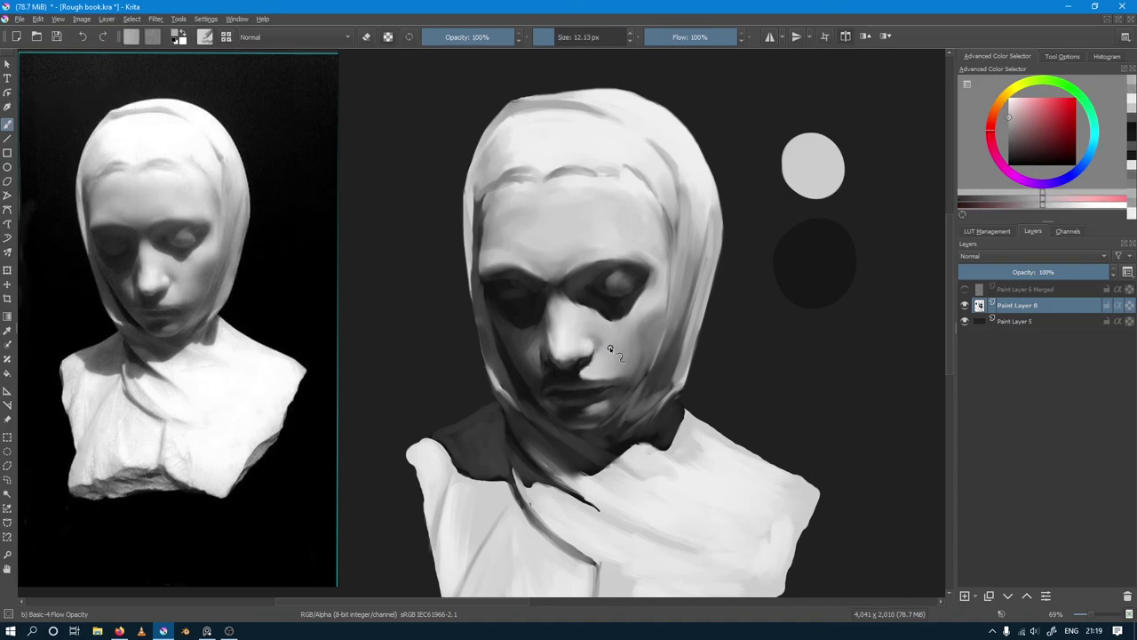
key("bracketright")
left_click(600, 351, "ctrl")
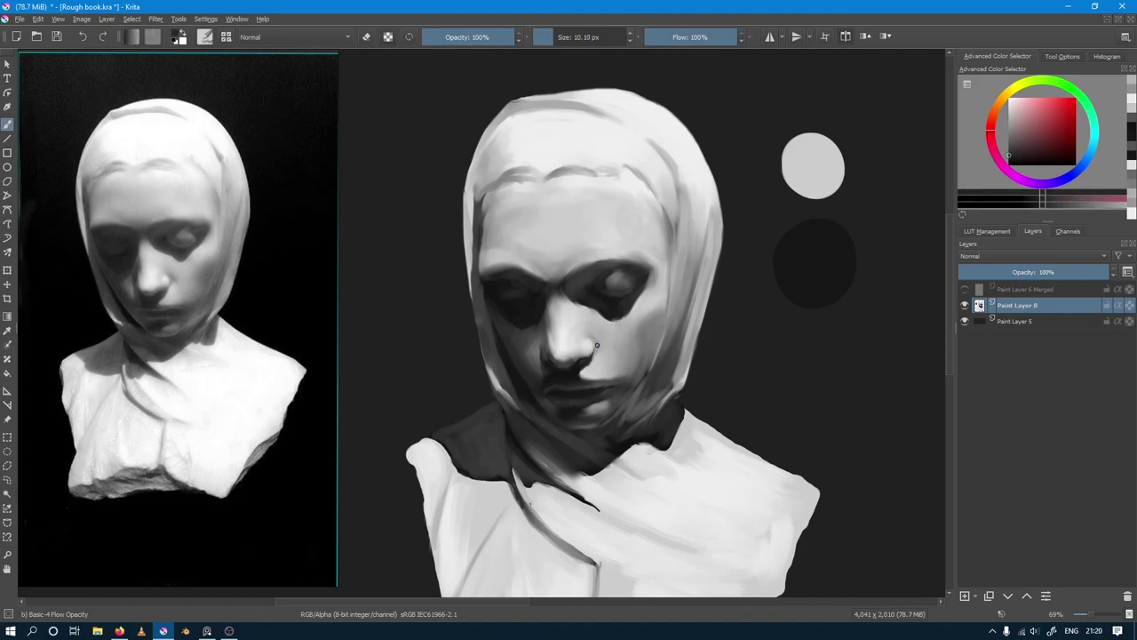
key("bracketleft")
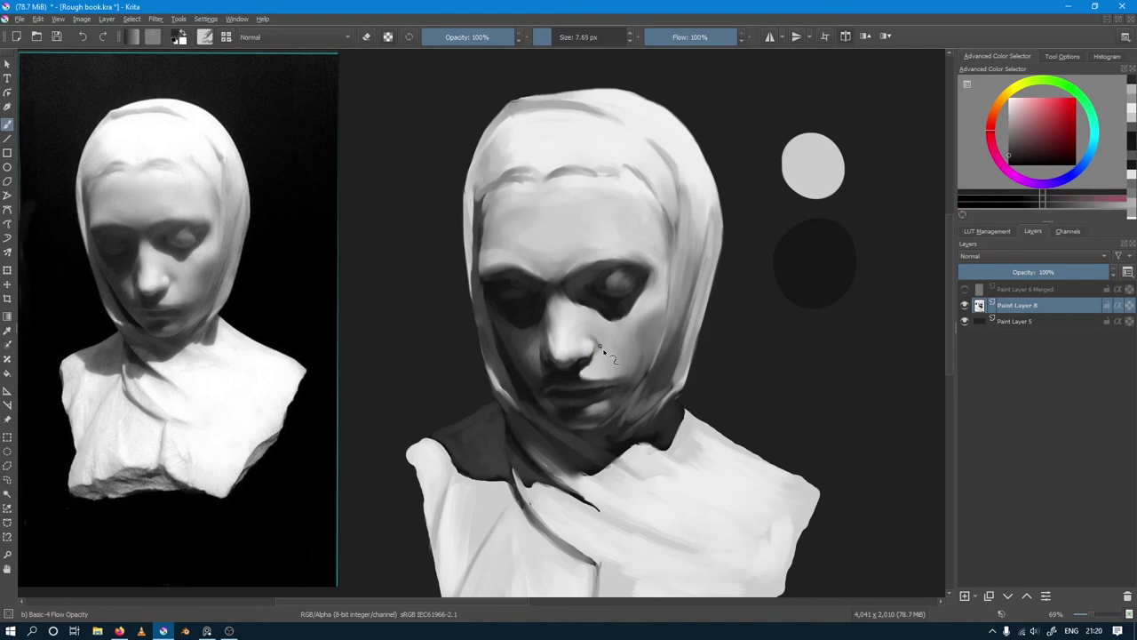
key("slash")
key("slash")
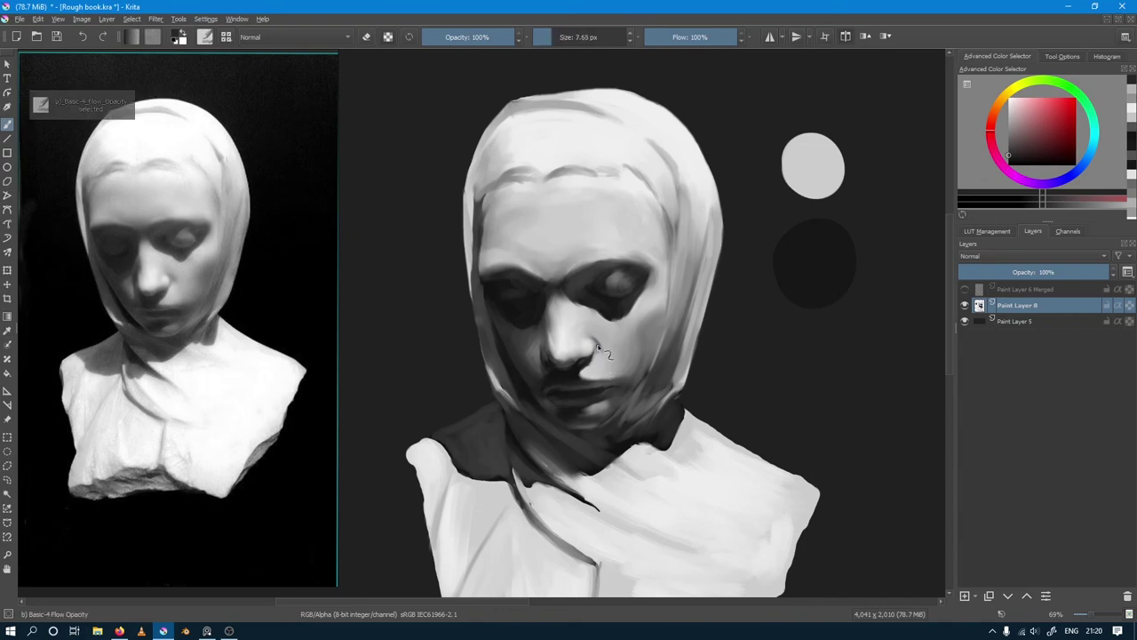
left_click(598, 345, "ctrl")
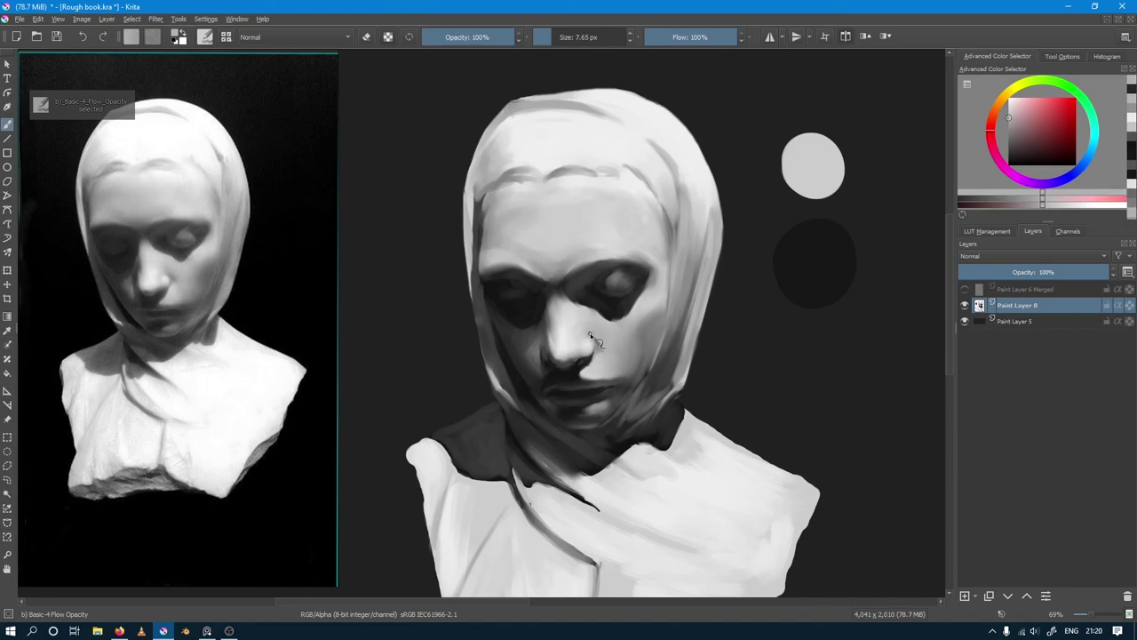
key("slash")
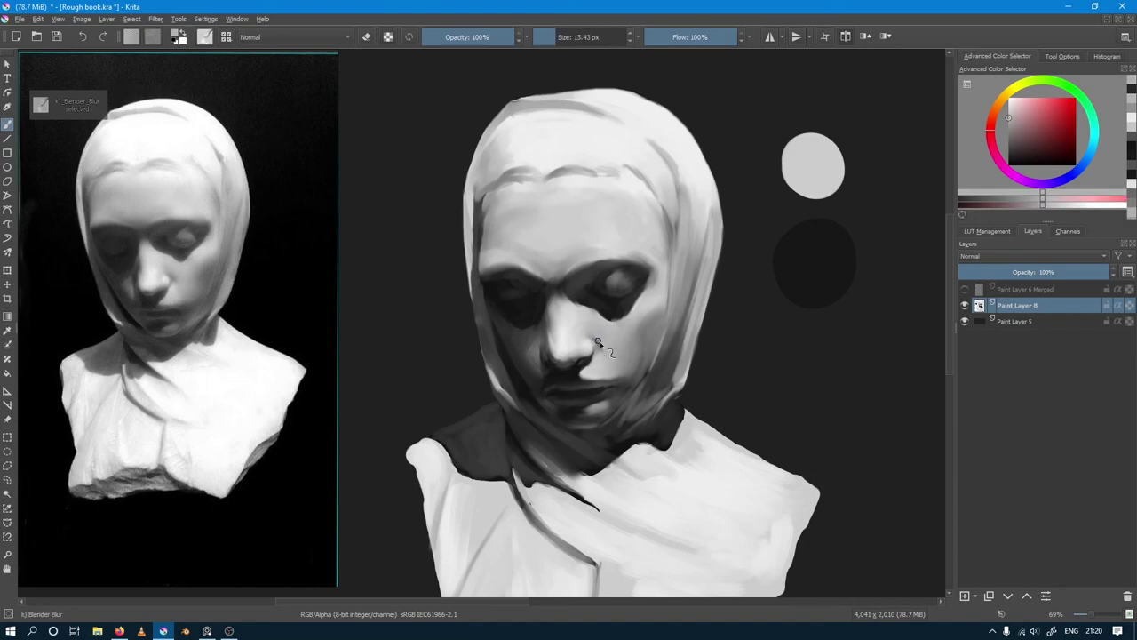
left_click_drag(595, 339, 634, 321)
Step: Return to Basic-4 Flow Opacity and sample light and near-black greys around the eye
left_click(621, 320, "ctrl")
key("slash")
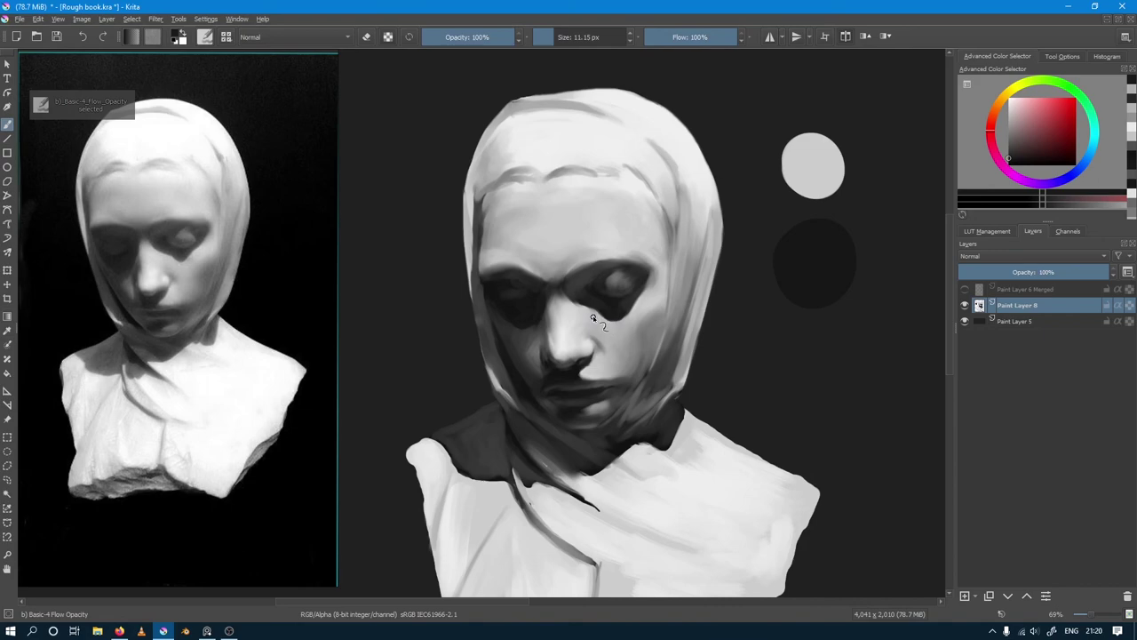
left_click(591, 322, "ctrl")
left_click_drag(590, 320, 586, 311)
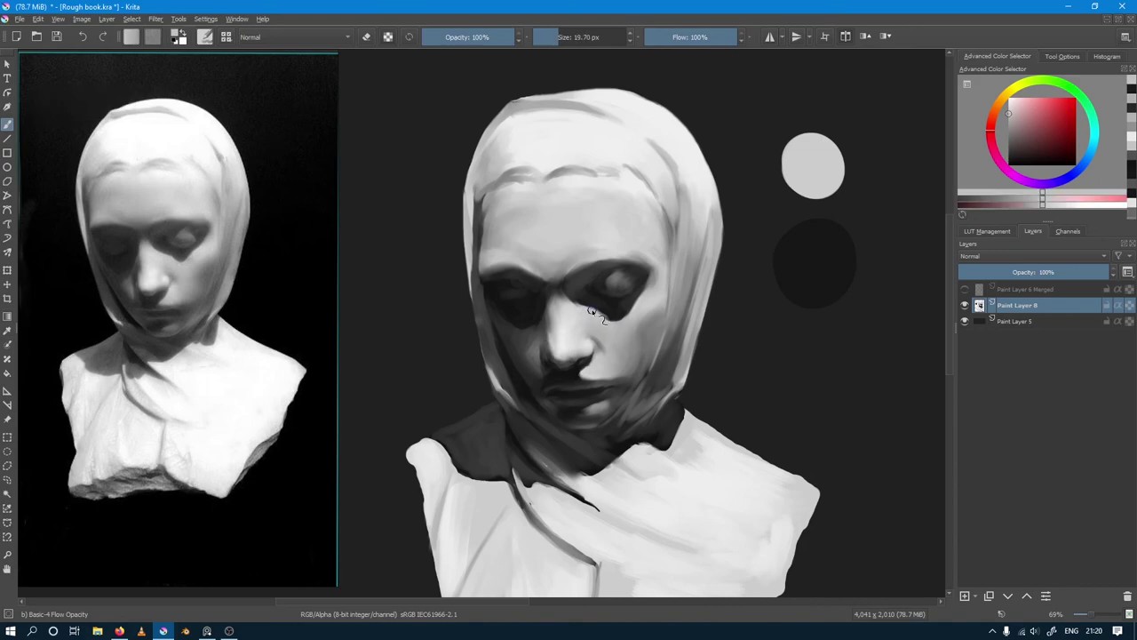
left_click(613, 310, "ctrl")
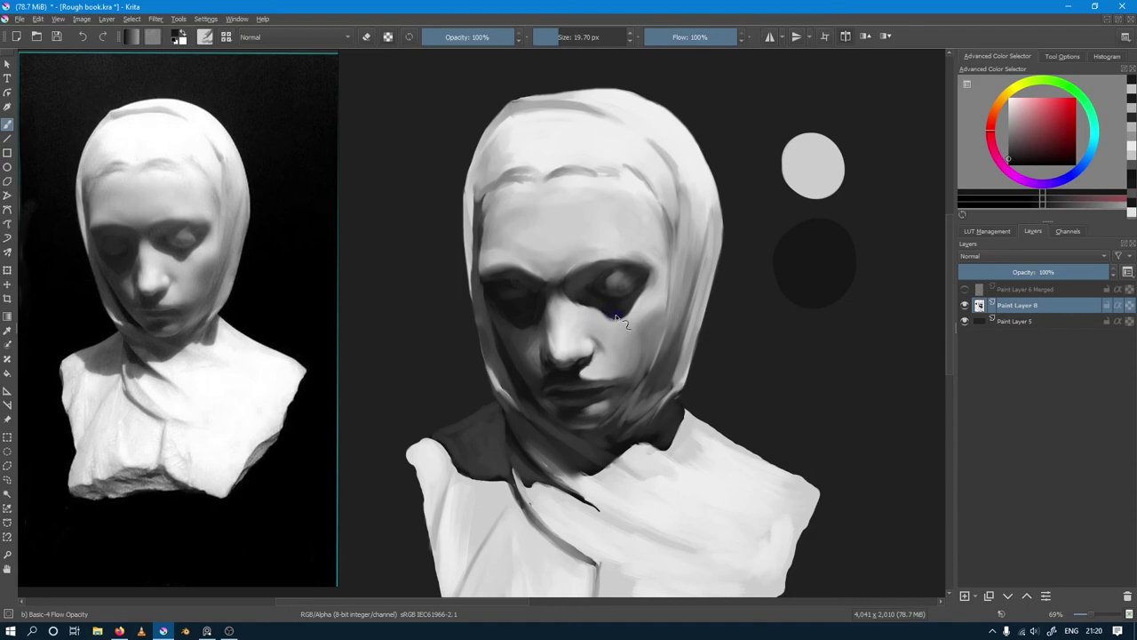
left_click(600, 308, "ctrl")
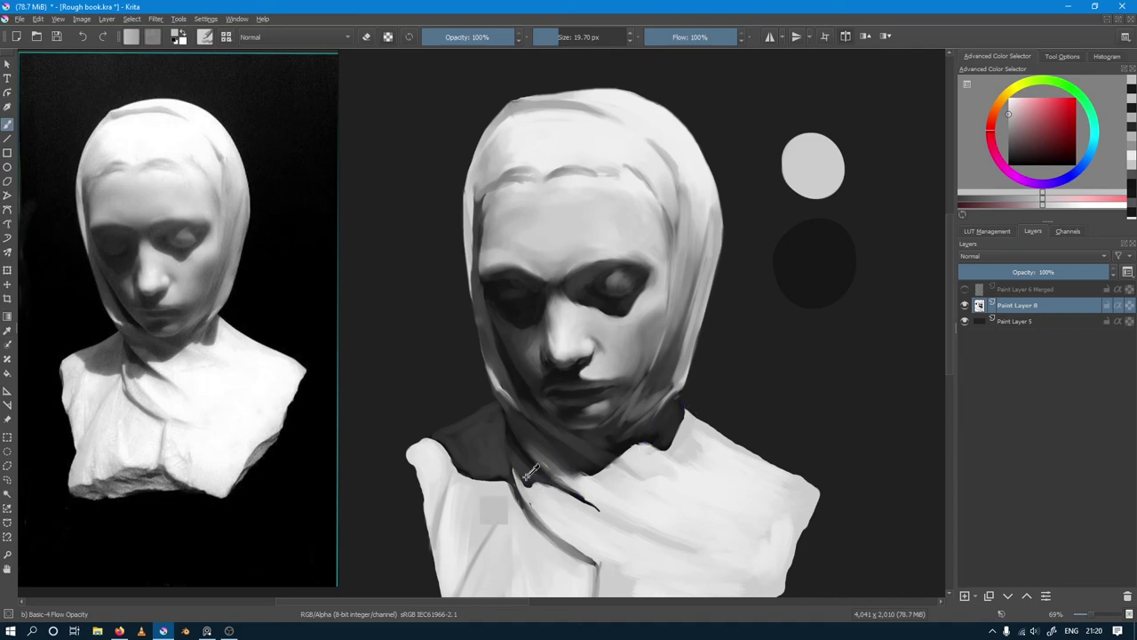
Step: Paint dark strokes along the collar shadow, extending it down and right
left_click(527, 477, "ctrl")
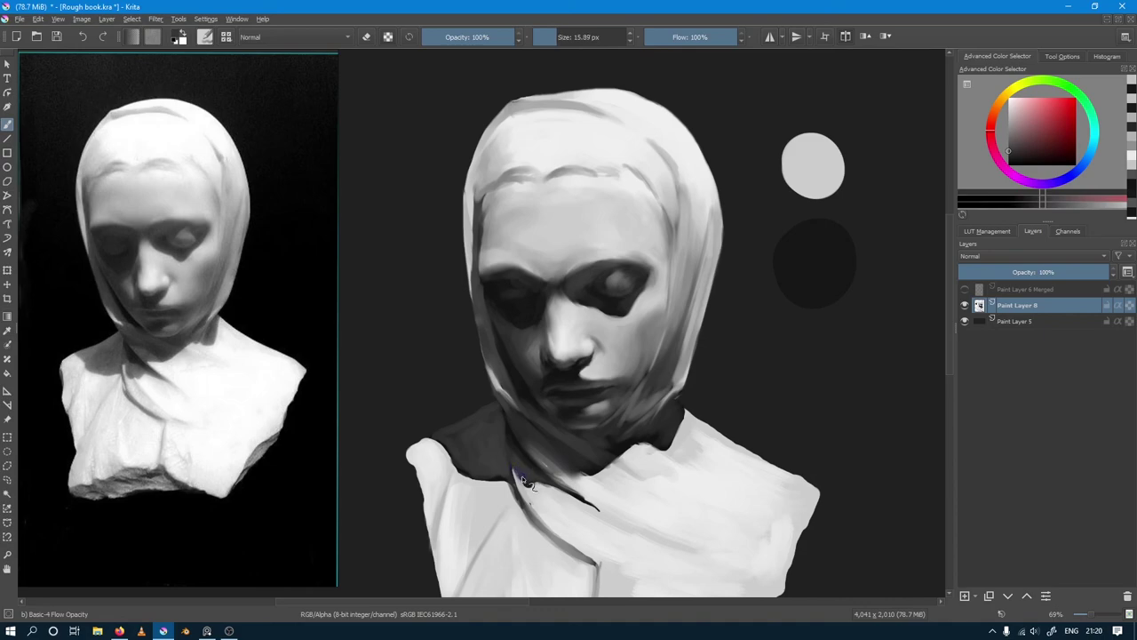
left_click_drag(524, 475, 548, 485)
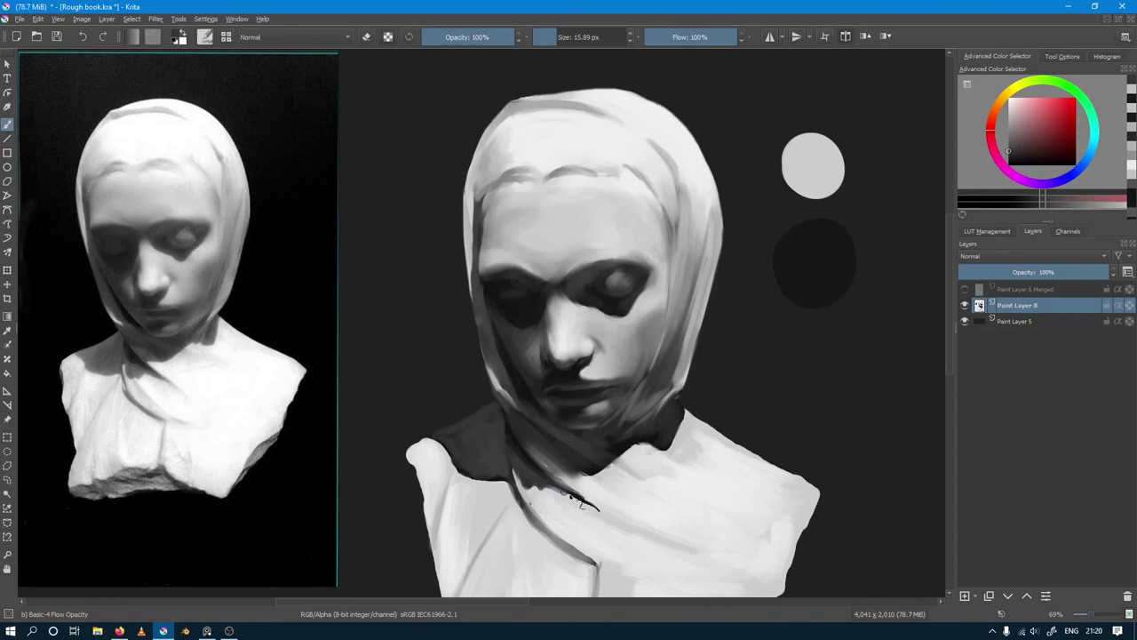
left_click_drag(546, 486, 582, 503)
left_click(520, 497, "ctrl")
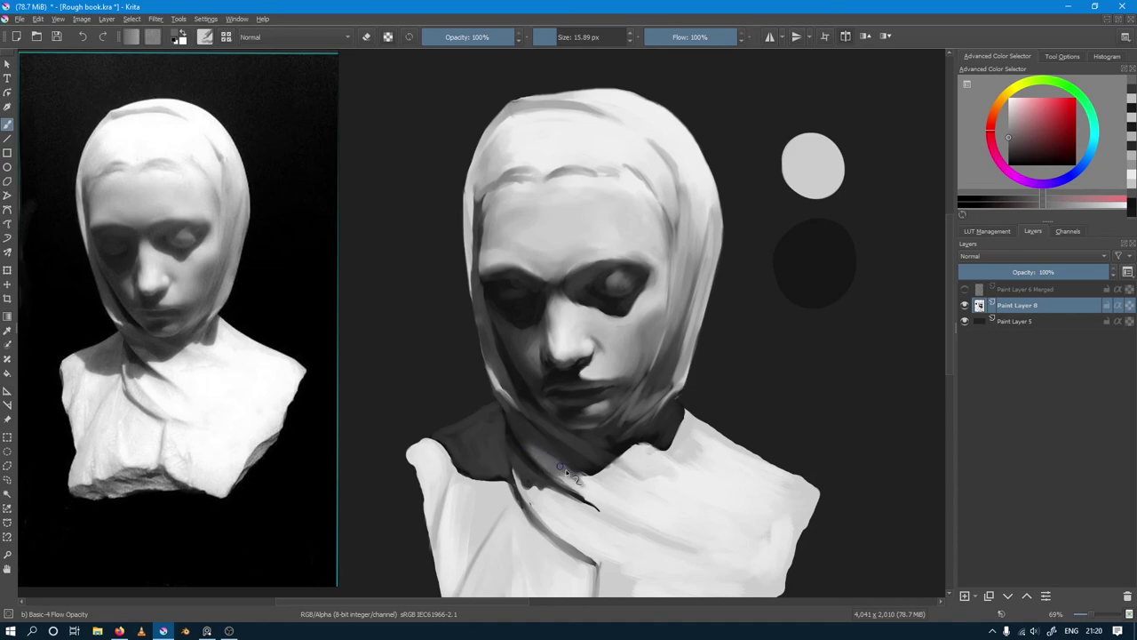
Step: Sample light greys and refine the forehead and veil top with a smaller brush
left_click(588, 489, "ctrl")
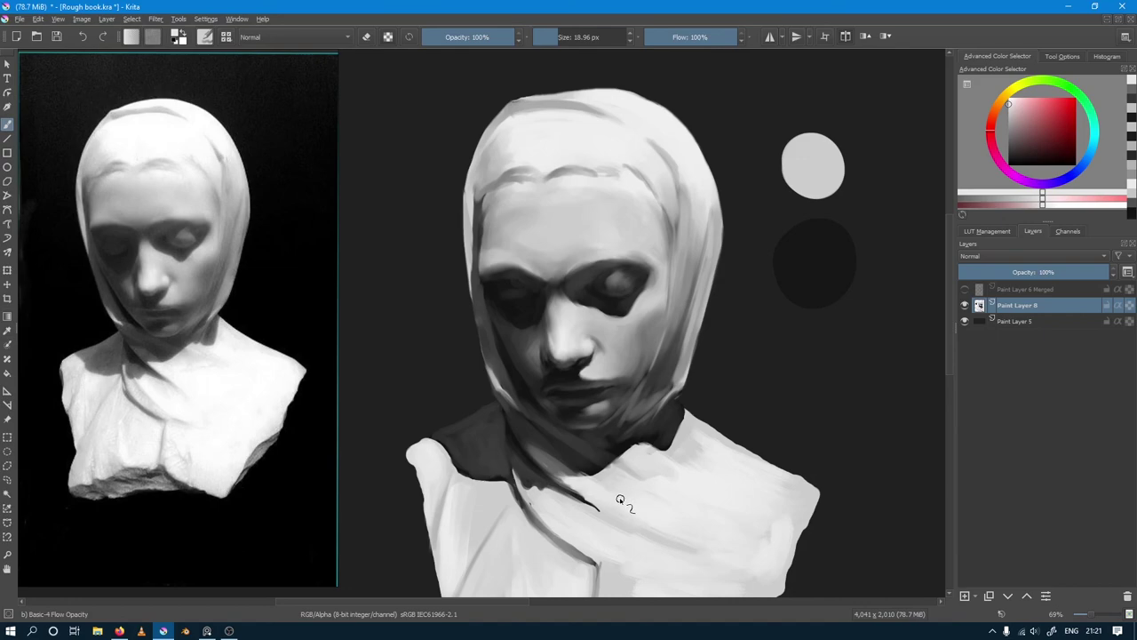
left_click(583, 461, "ctrl")
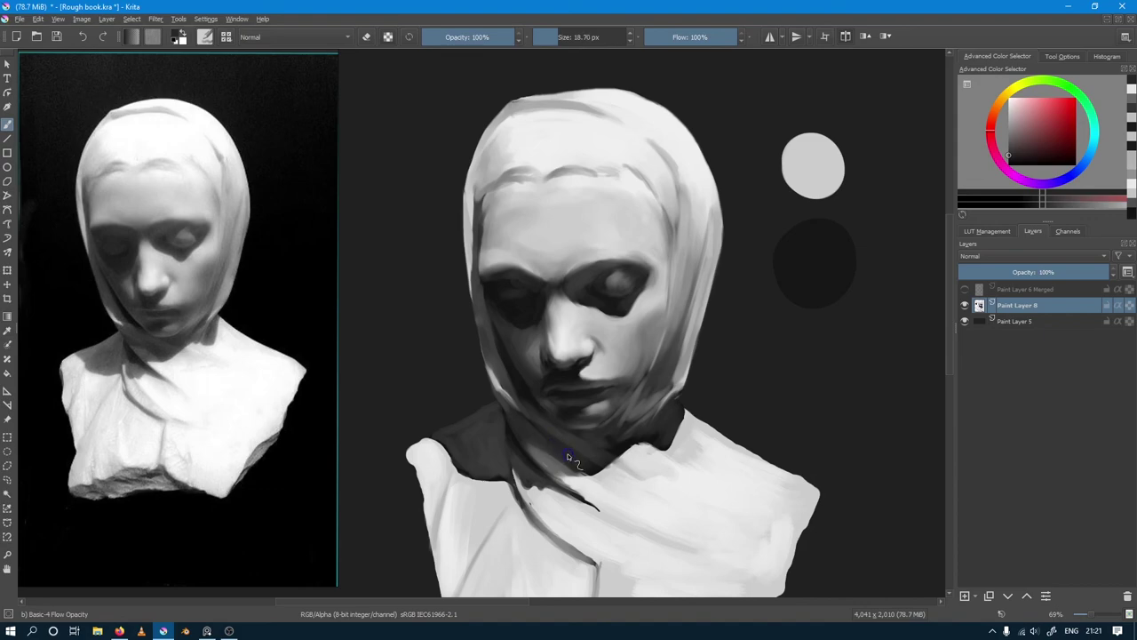
left_click_drag(569, 458, 546, 440)
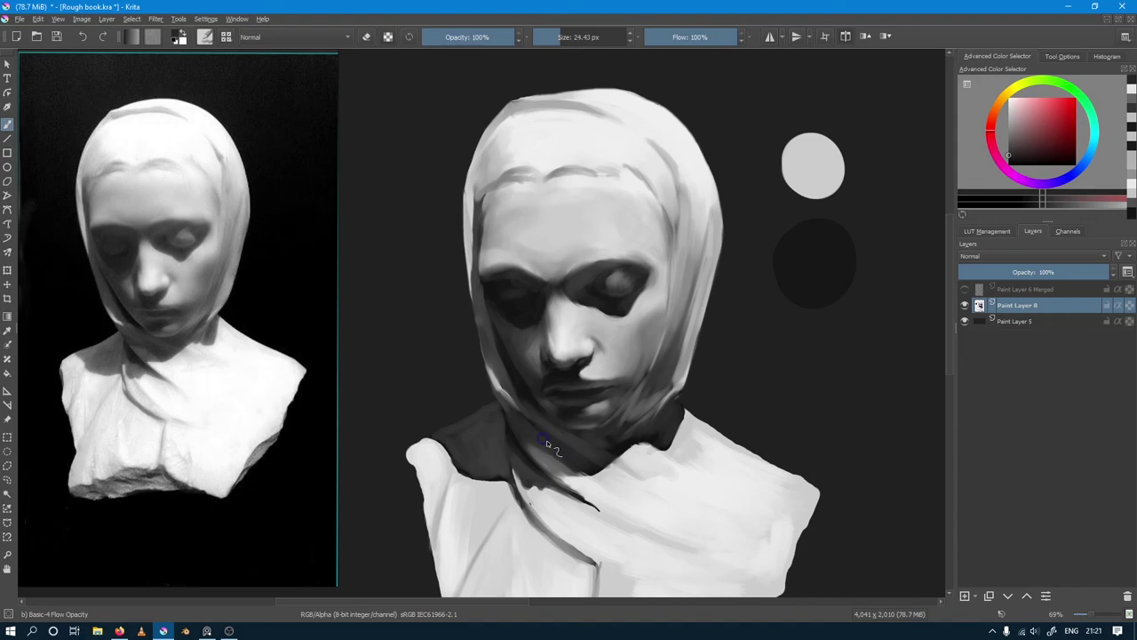
left_click(496, 367, "ctrl")
left_click_drag(496, 368, 493, 366)
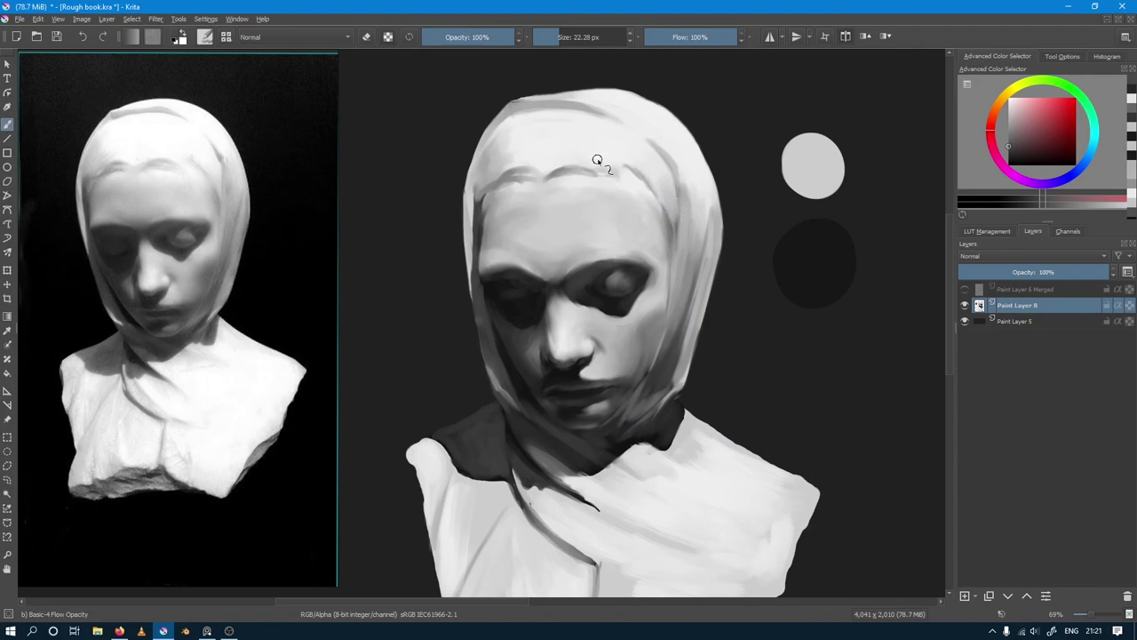
left_click(658, 127, "ctrl")
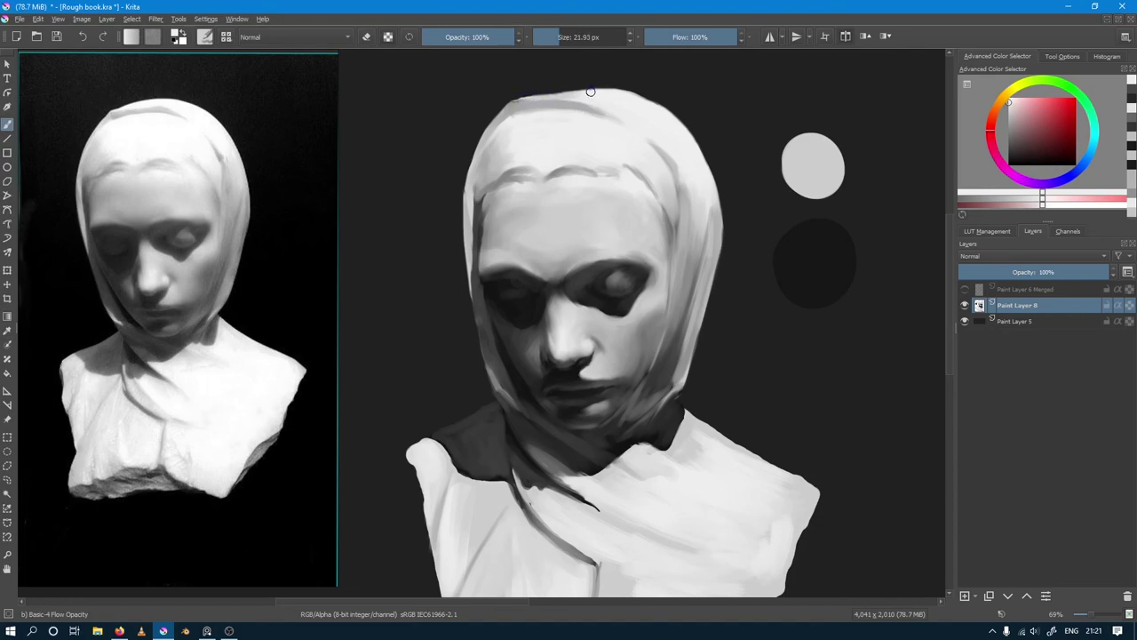
key("bracketleft")
key("bracketleft")
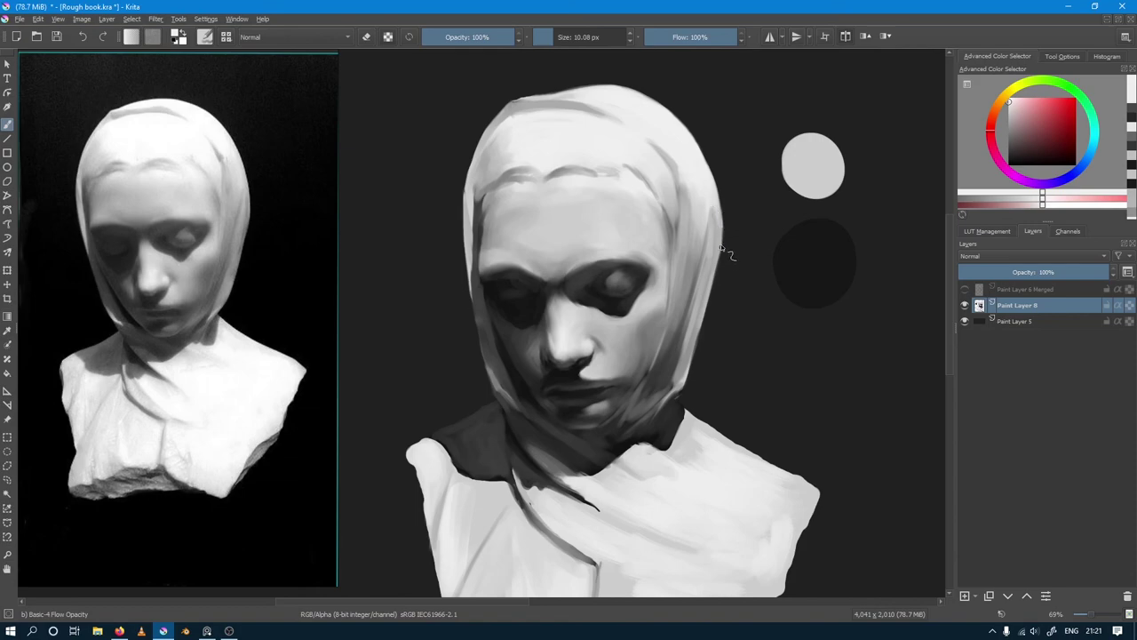
Step: Zoom out to the whole bust and toggle the Paint Layer 6 Merged line art to compare
left_click_drag(712, 369, 701, 314)
scroll(705, 308, "down", 2)
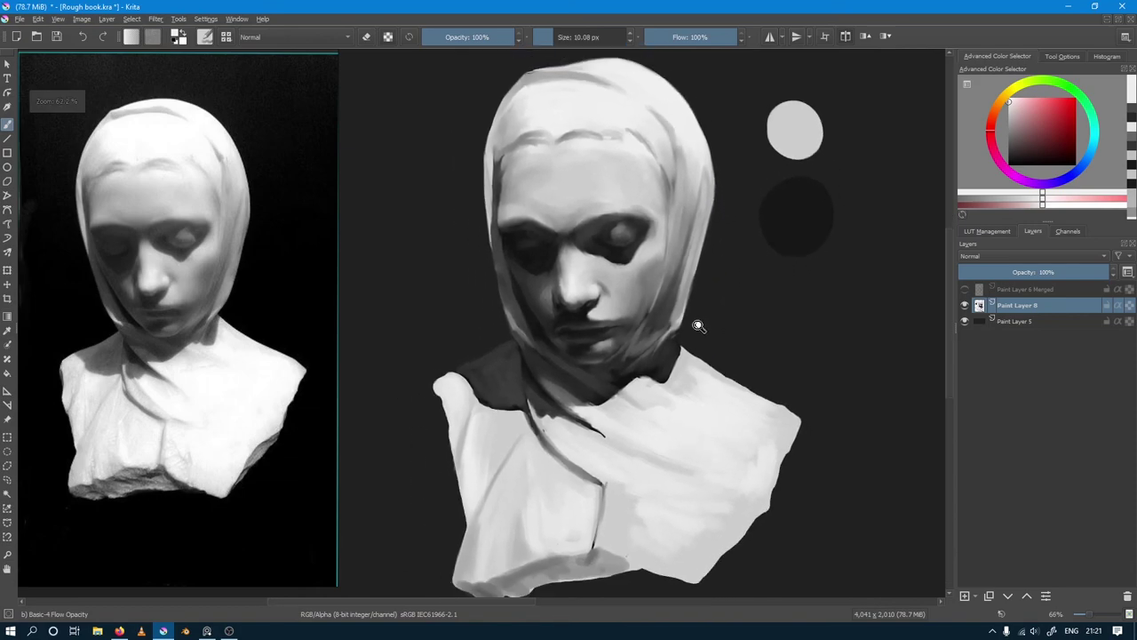
left_click(965, 288)
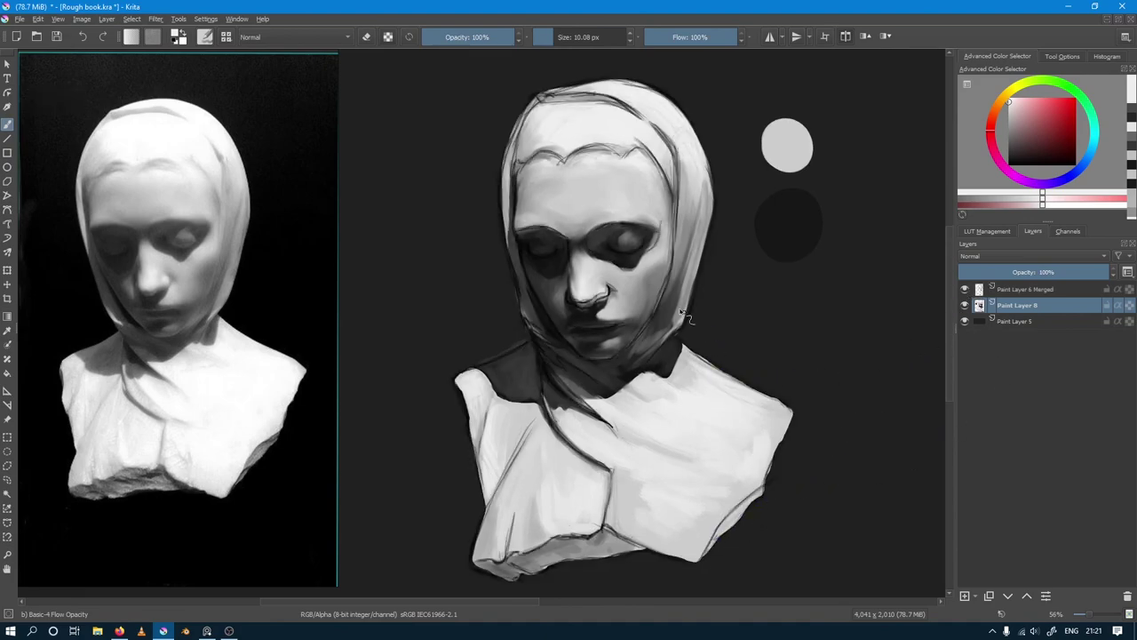
left_click(623, 257, "ctrl")
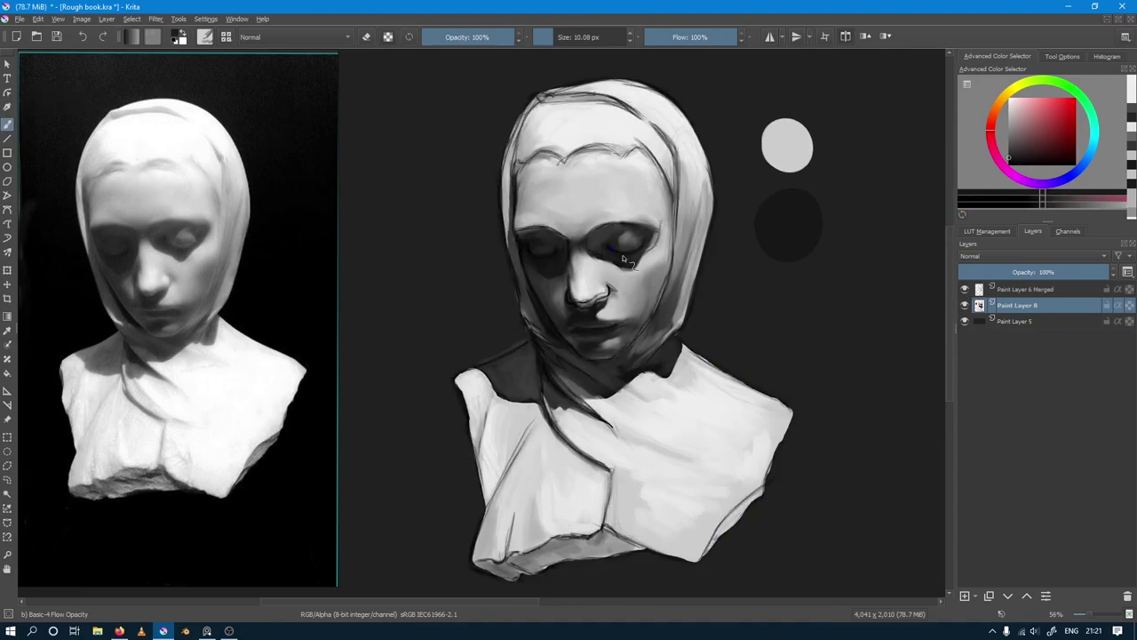
left_click(965, 290)
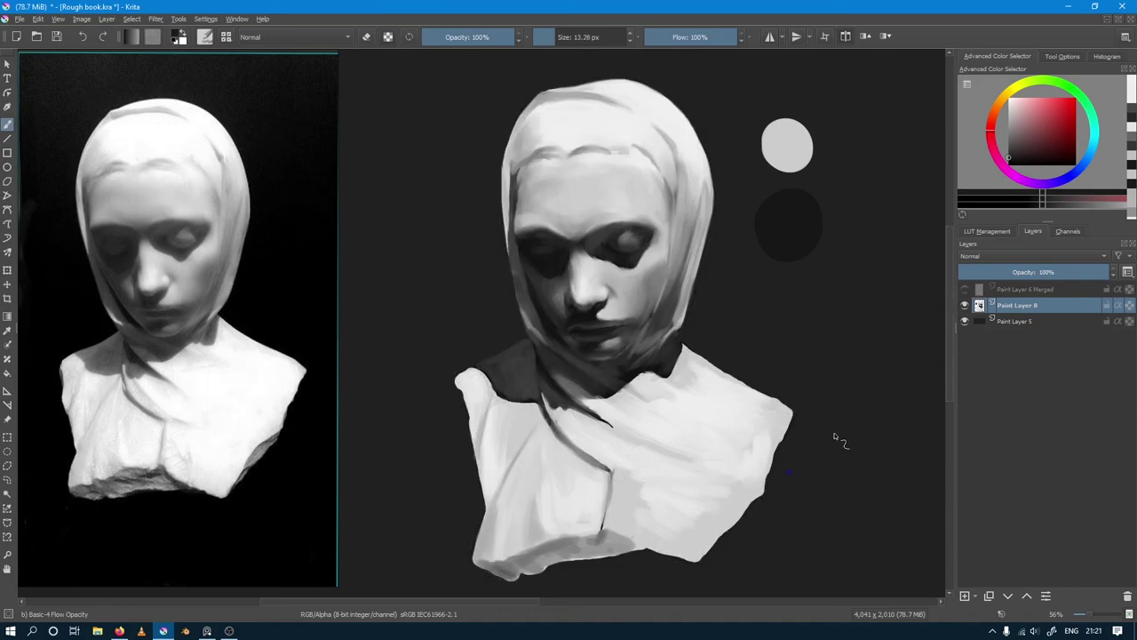
Step: Show the line art again and paint along the bust's lower-right edge
left_click(964, 292)
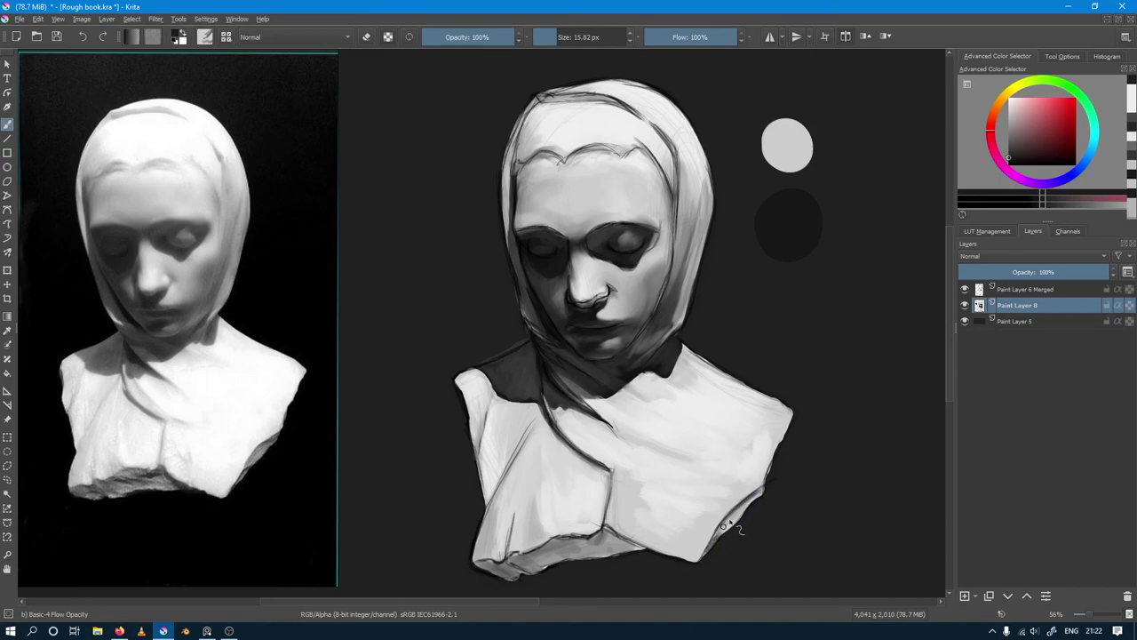
left_click_drag(718, 537, 764, 491)
left_click(747, 509, "ctrl")
Step: Hide the line art and repaint the collar fold in lighter mid and near-white greys
left_click(965, 290)
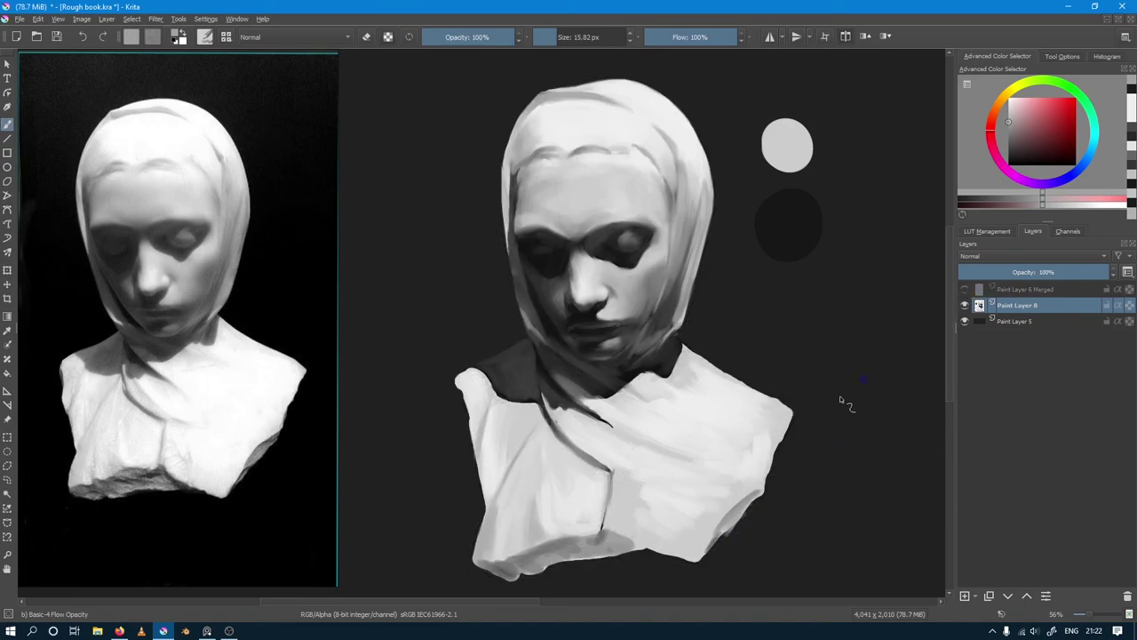
mouse_move(568, 498)
left_mouse_down()
mouse_move(604, 459)
mouse_move(591, 404)
left_mouse_up()
left_click(587, 418, "ctrl")
left_click_drag(546, 462, 609, 423)
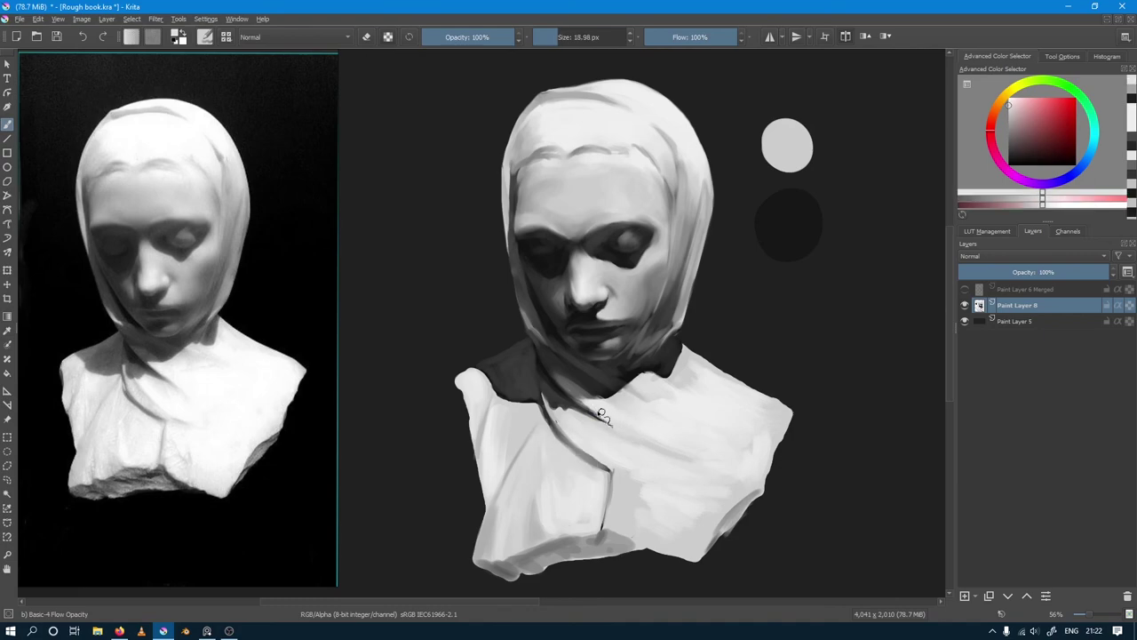
left_click(559, 444, "ctrl")
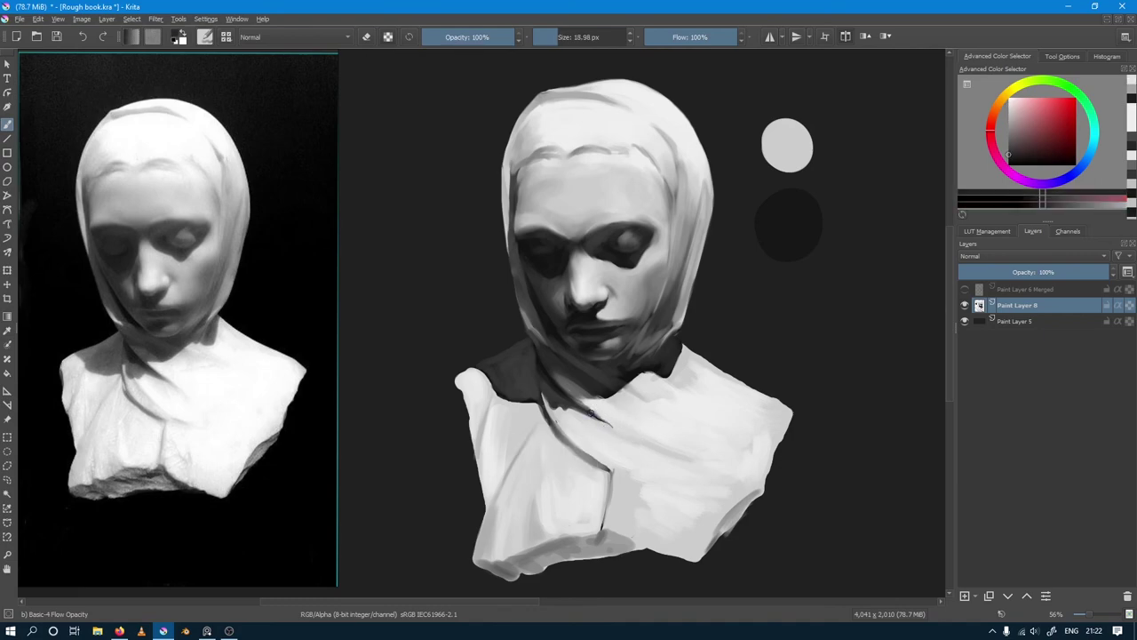
left_click(631, 433, "ctrl")
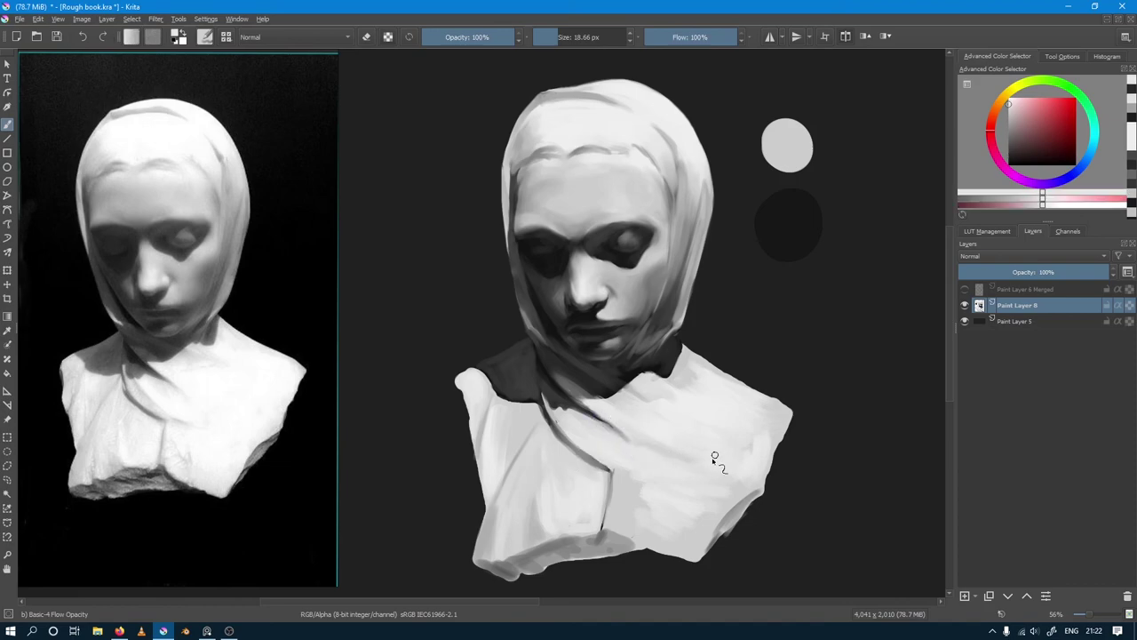
left_click_drag(673, 432, 702, 434, "shift")
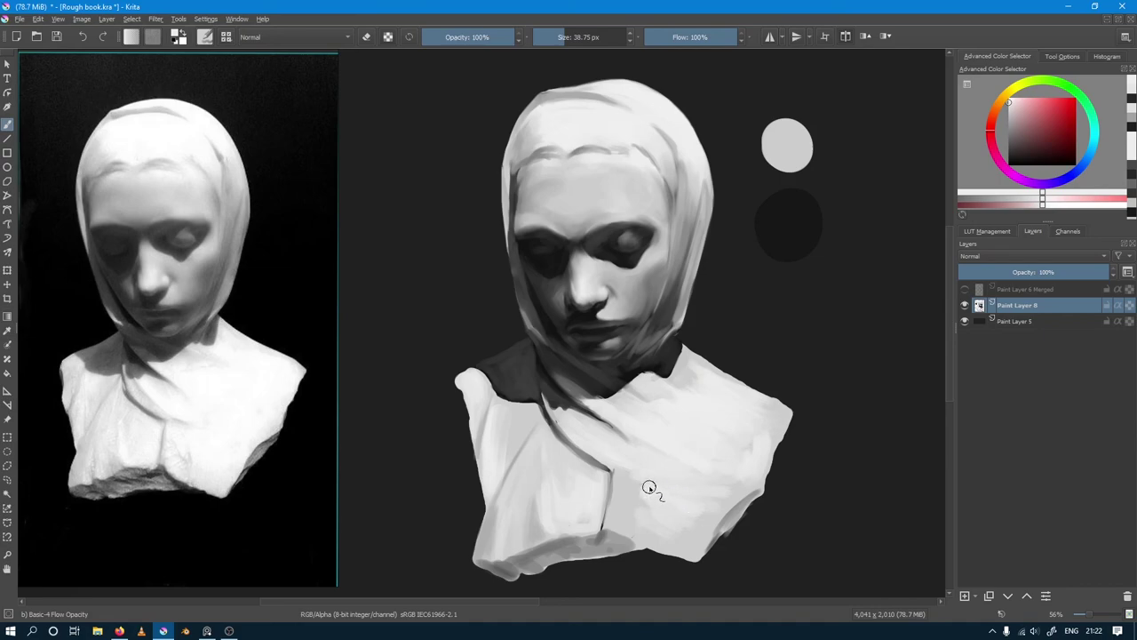
key("bracketright")
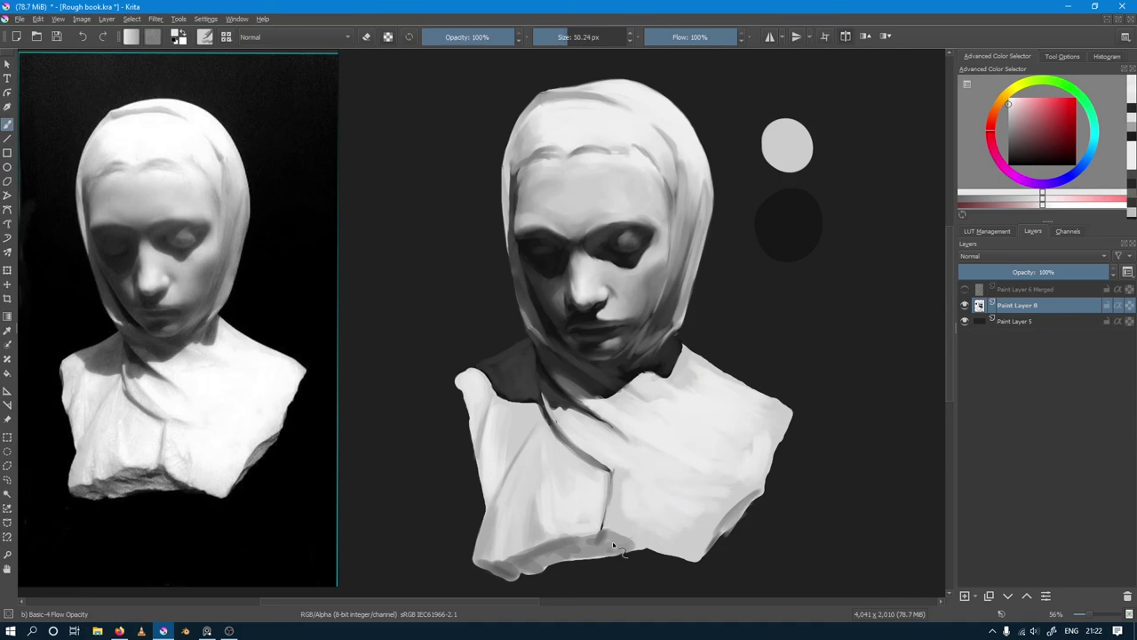
Step: Pick a darker grey from the quick colour chooser and paint the lower collar edge
left_click(600, 454, "ctrl")
key("bracketleft")
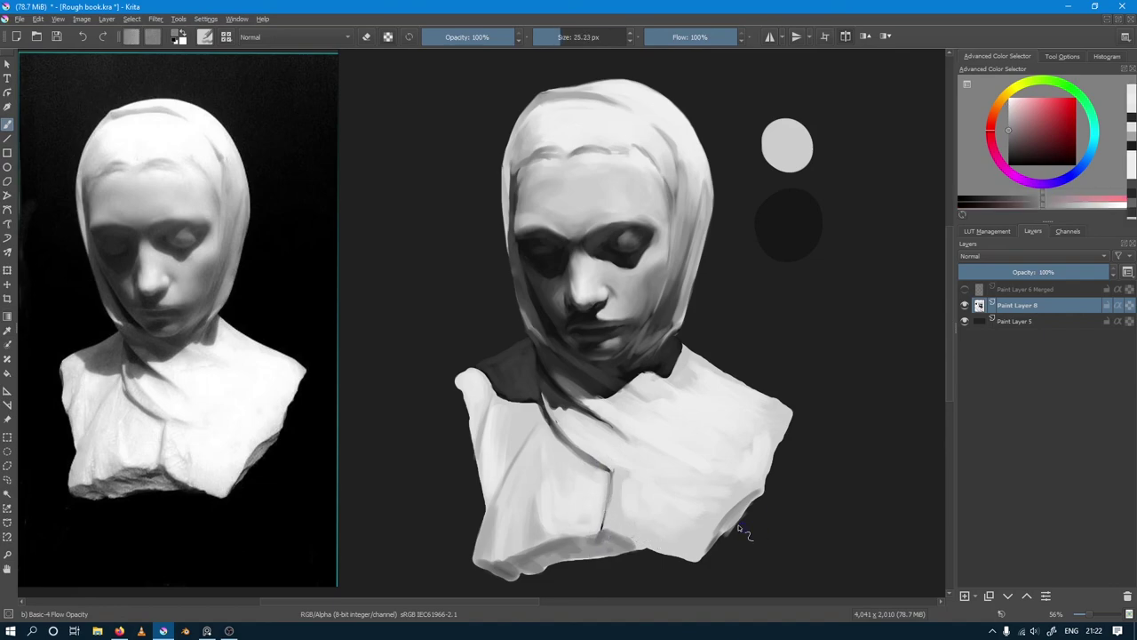
key("bracketleft")
key("shift+i")
left_click(558, 559)
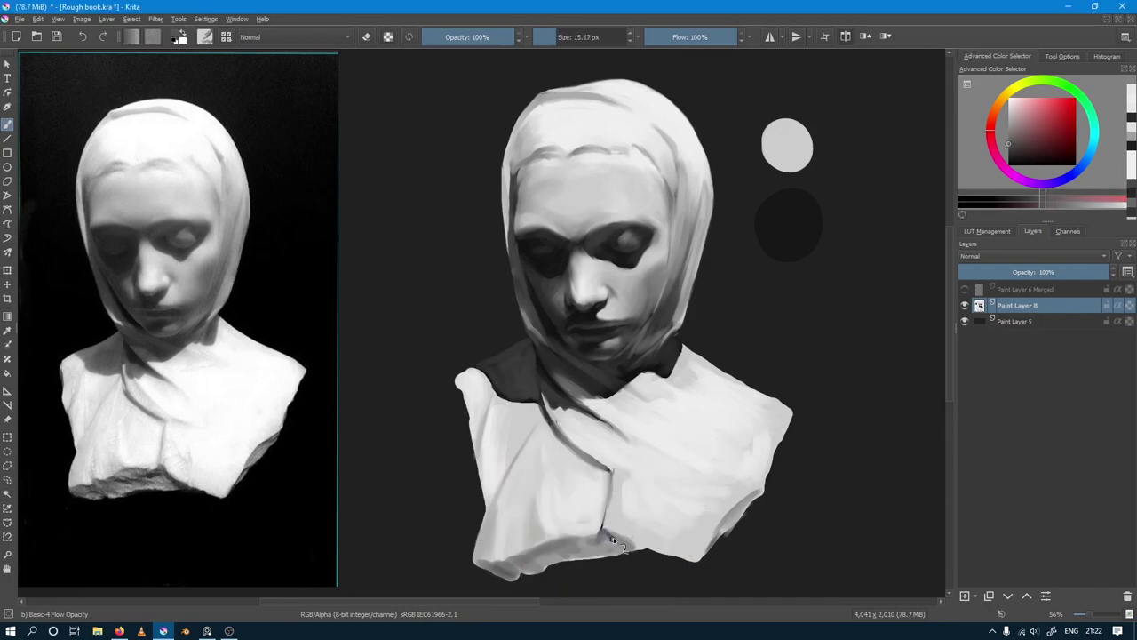
left_click_drag(601, 533, 632, 548)
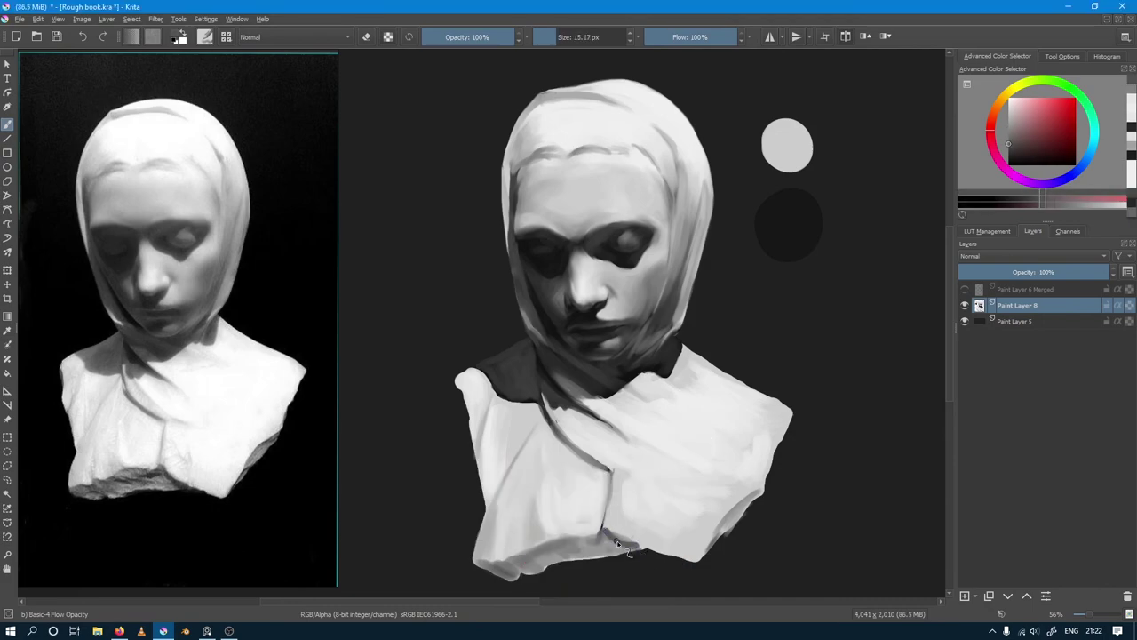
left_click(536, 563, "ctrl")
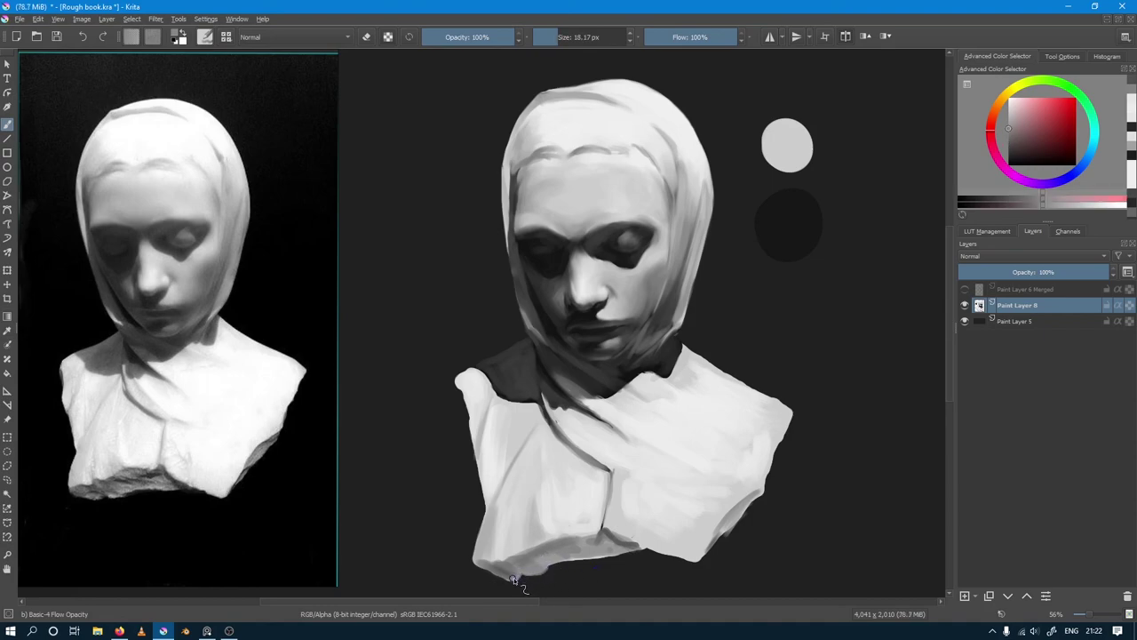
Step: Try darker grey strokes along the bust's bottom edge, then undo both
key("e")
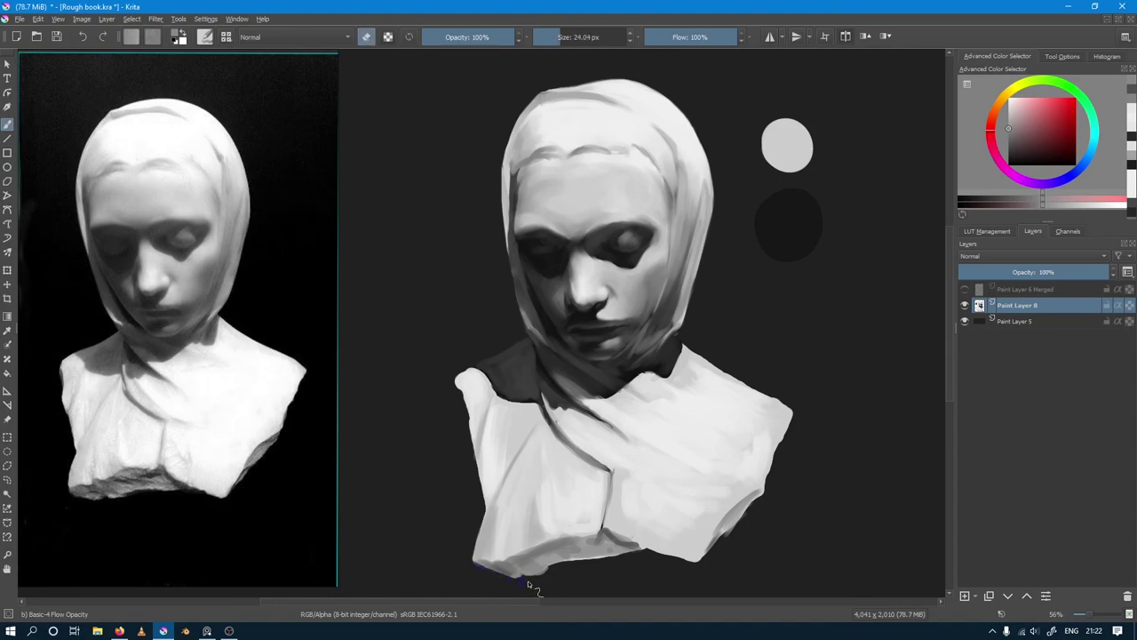
key("e")
left_click(507, 568, "ctrl")
left_click_drag(511, 573, 582, 558)
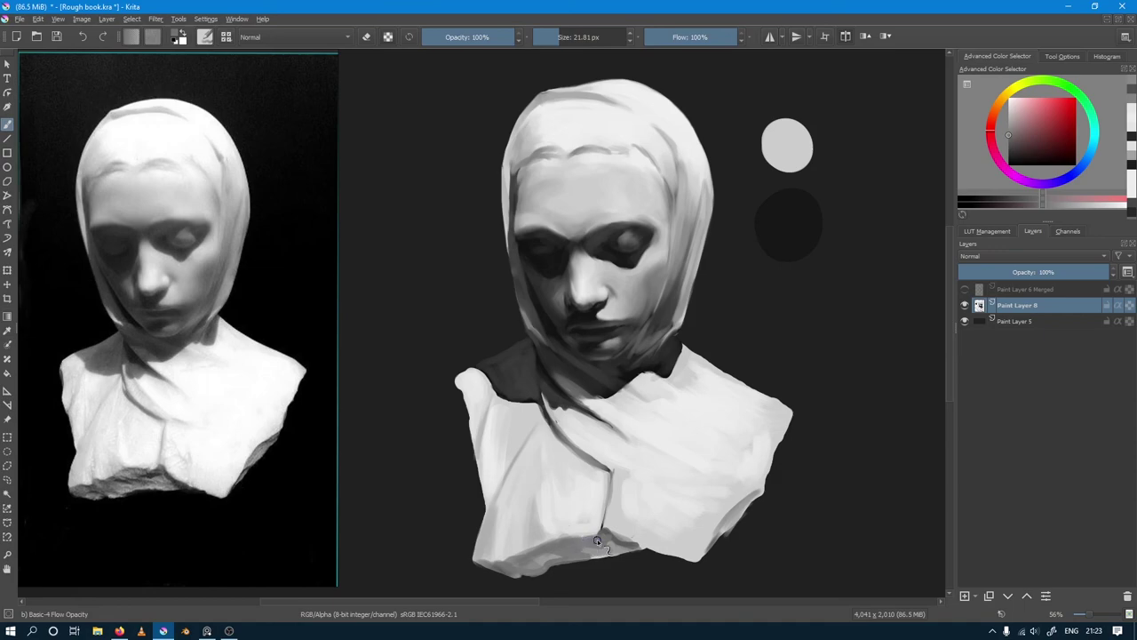
mouse_move(612, 543)
left_mouse_down()
mouse_move(622, 551)
mouse_move(538, 557)
left_mouse_up()
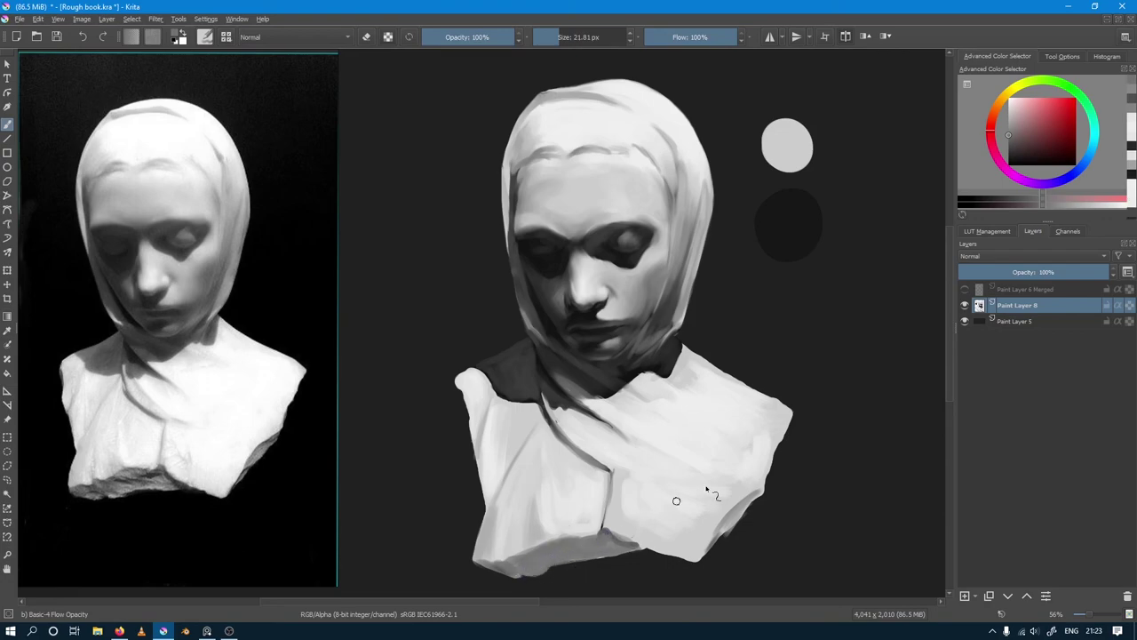
key("ctrl+z")
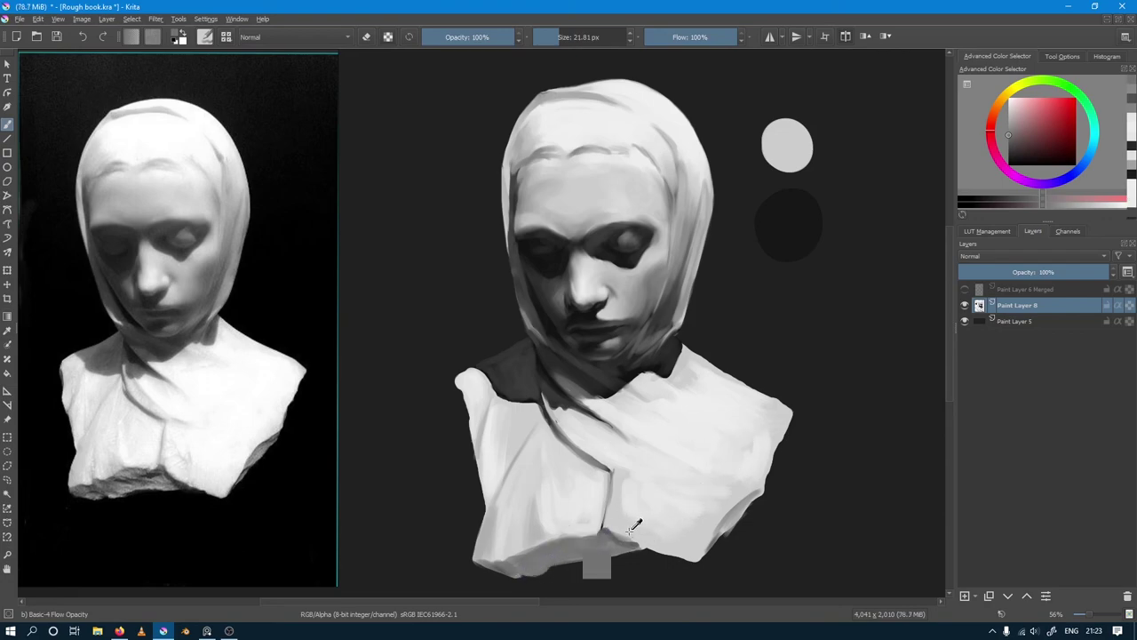
key("ctrl+z")
Step: Sample a range of greys from the lower drapery and shoulder, touching up the shoulder
left_click(614, 523, "ctrl")
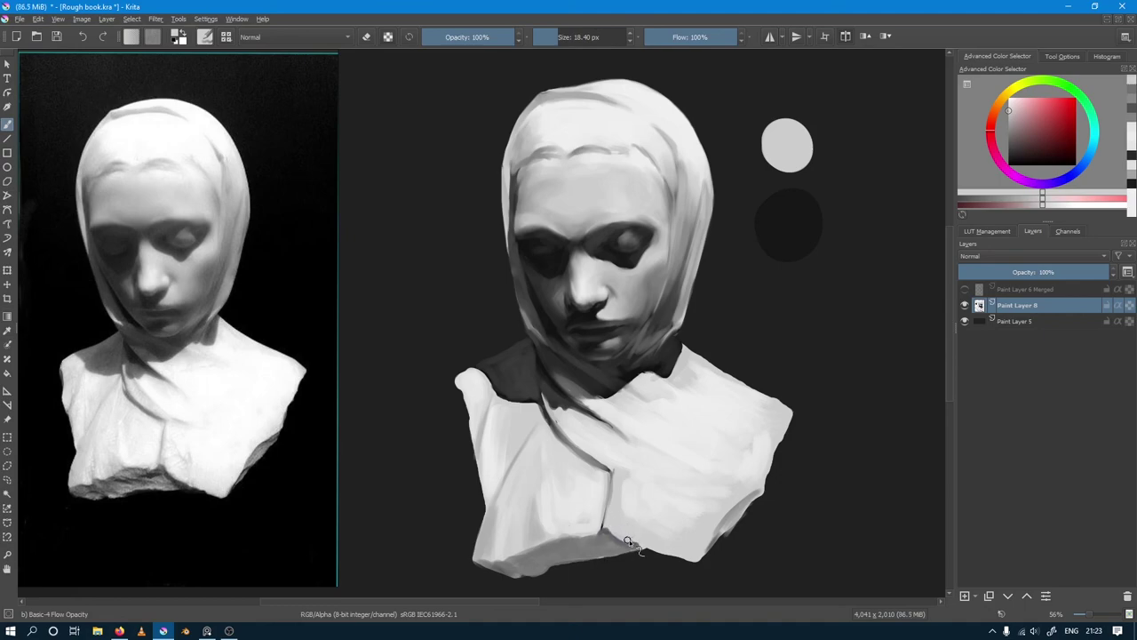
left_click(603, 561, "ctrl")
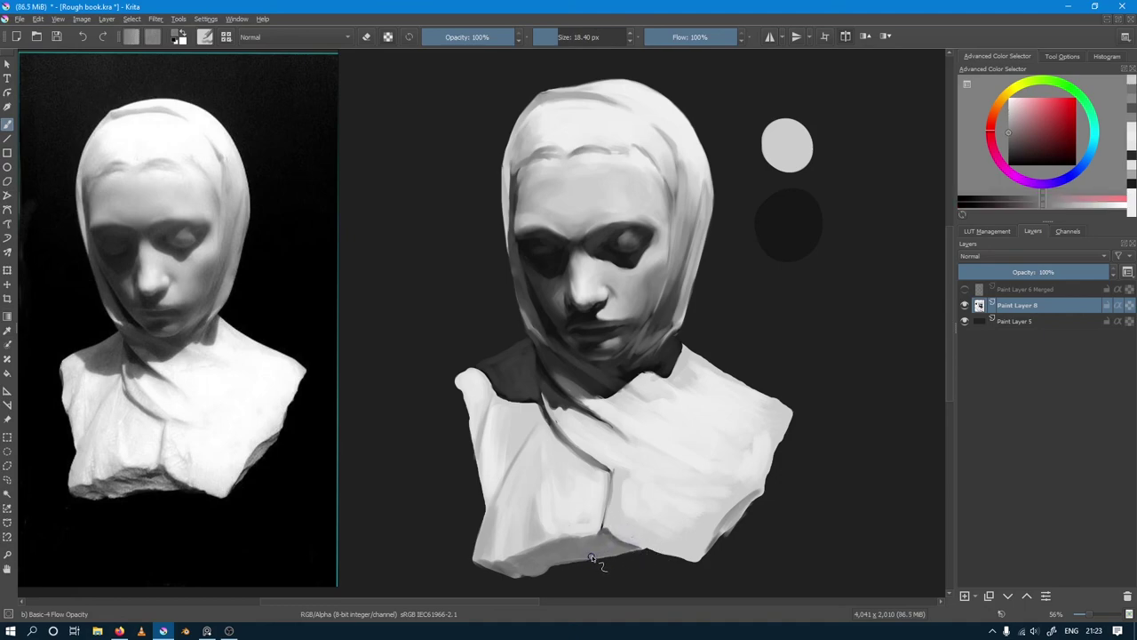
left_click(537, 549, "ctrl")
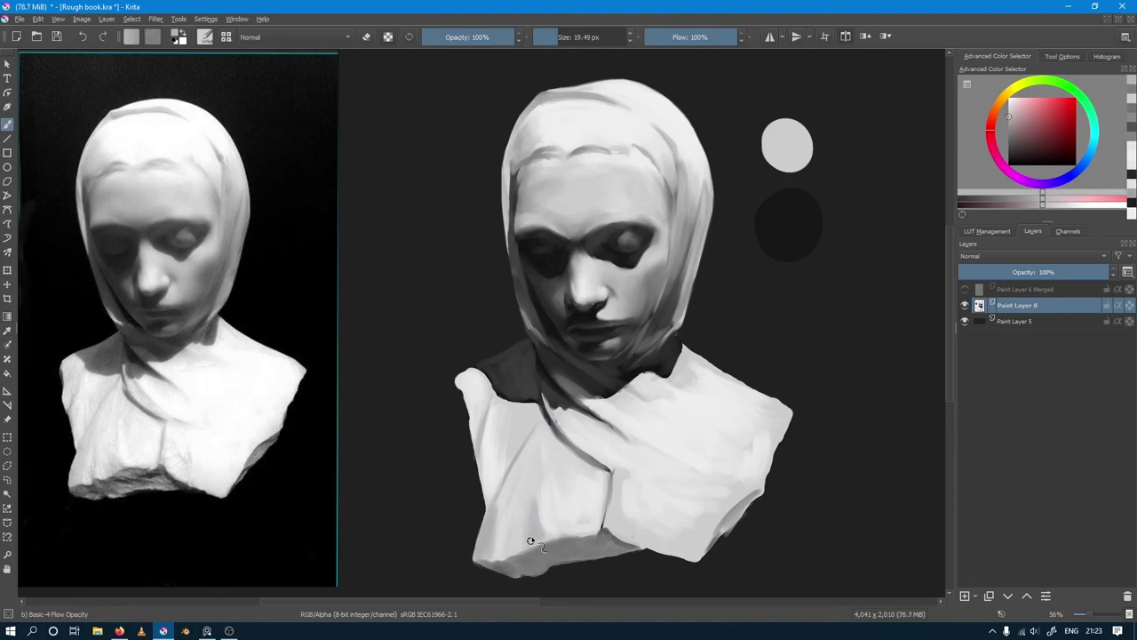
left_click(527, 537, "ctrl")
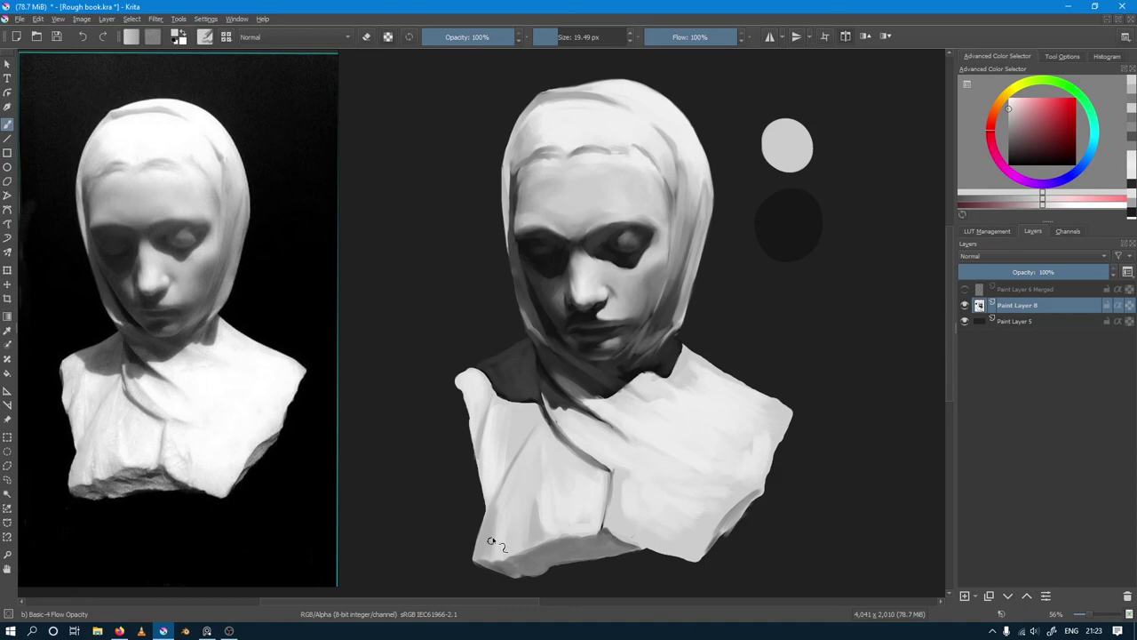
left_click(501, 545, "ctrl")
left_click(500, 550, "ctrl")
left_click(503, 544, "ctrl")
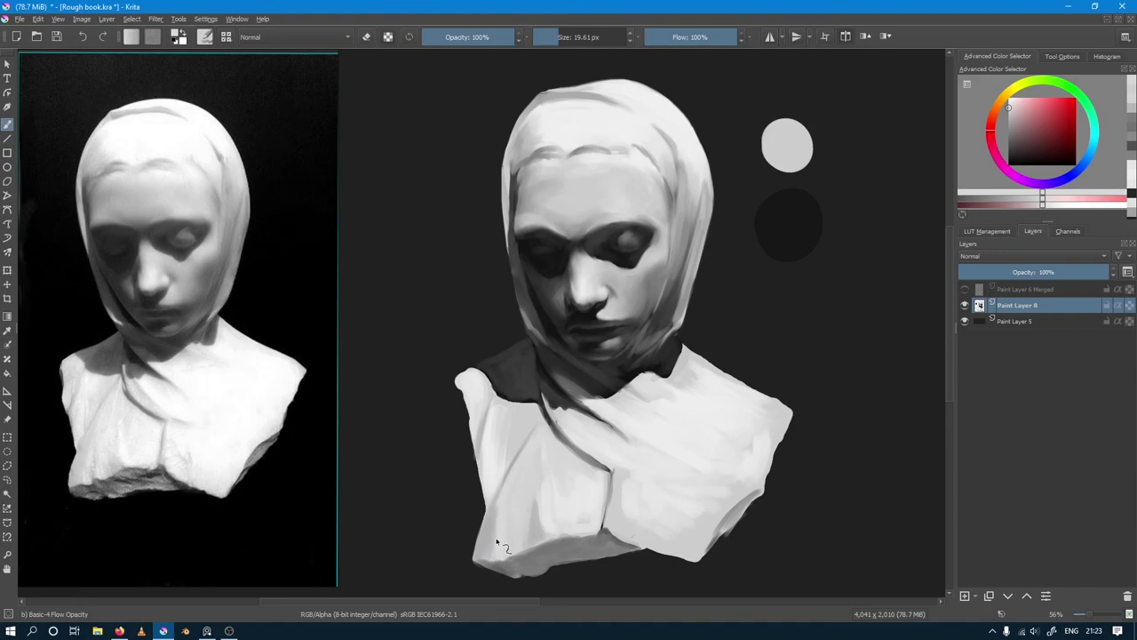
left_click(498, 543, "ctrl")
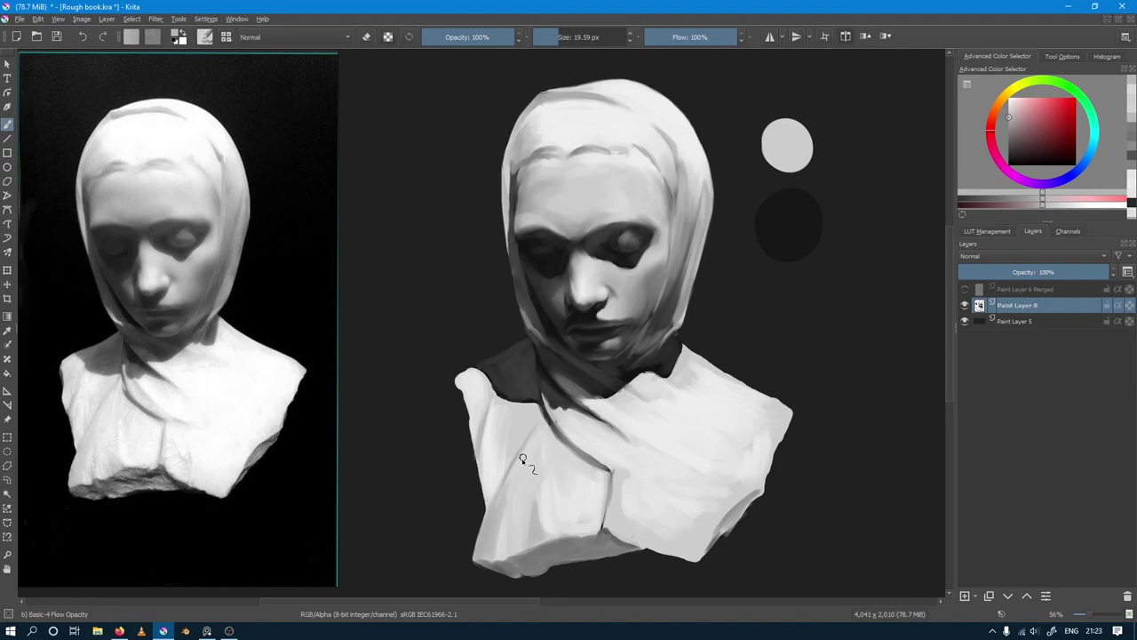
left_click(508, 533, "ctrl")
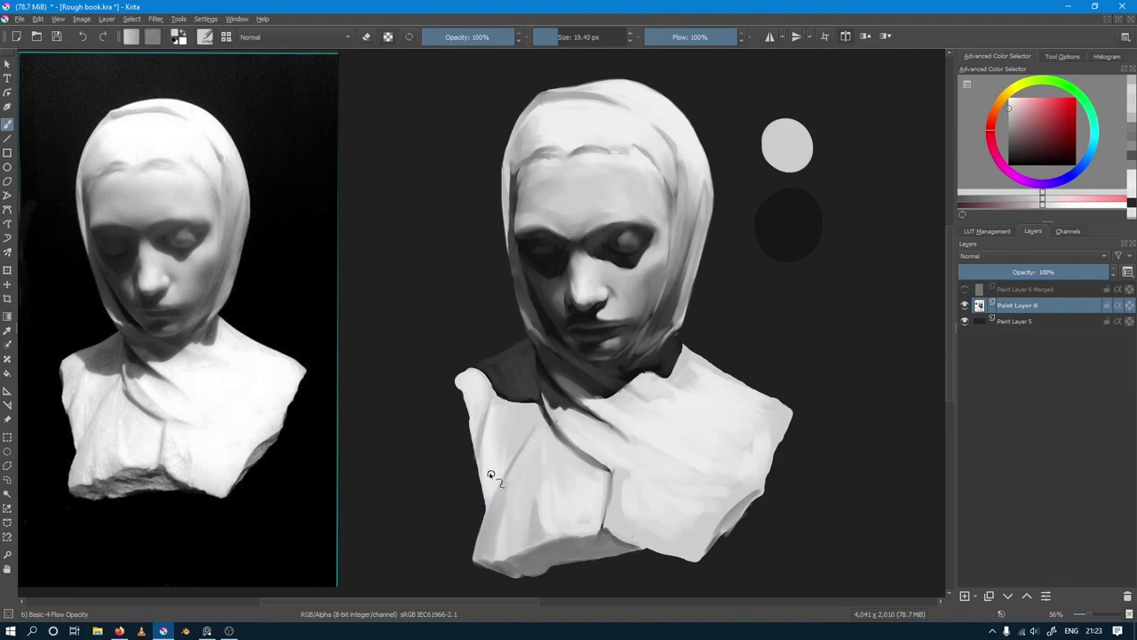
left_click(488, 444, "ctrl")
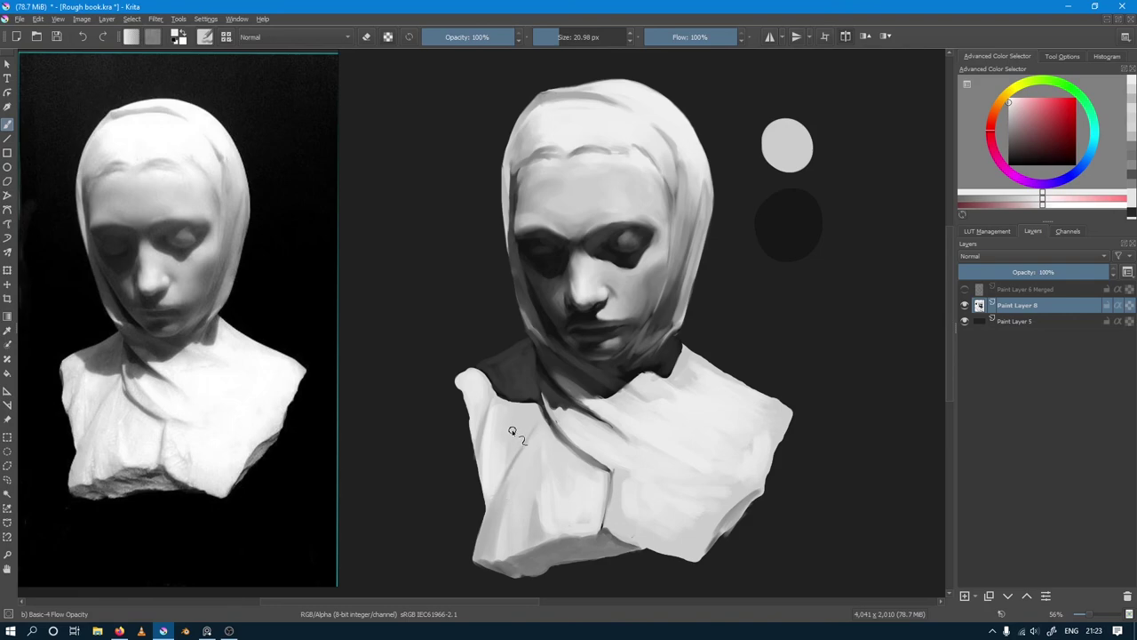
left_click(512, 426, "ctrl")
left_click_drag(510, 455, 500, 413)
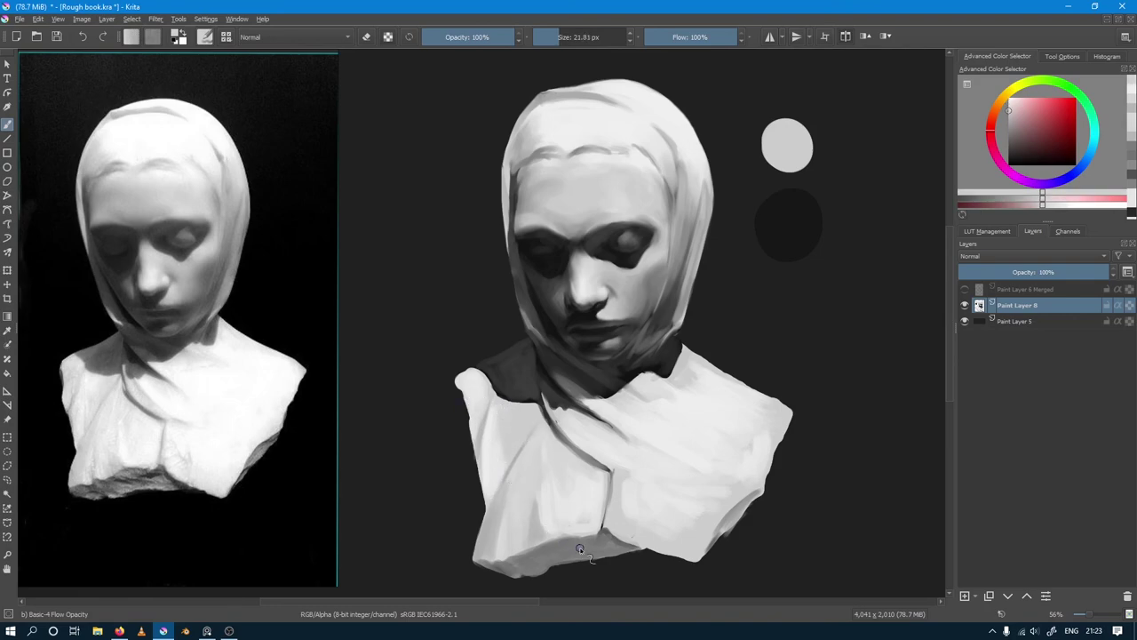
Step: Sample drapery and chest greys while adjusting the brush size
left_click(551, 511, "ctrl")
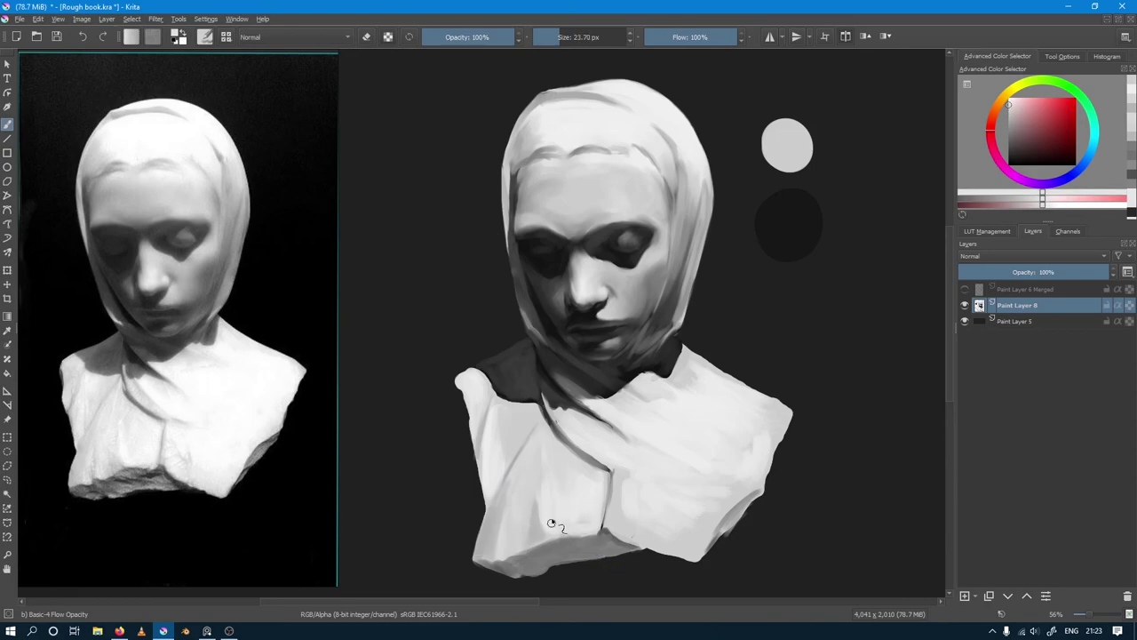
left_click_drag(548, 523, 557, 528)
left_click(538, 514, "ctrl")
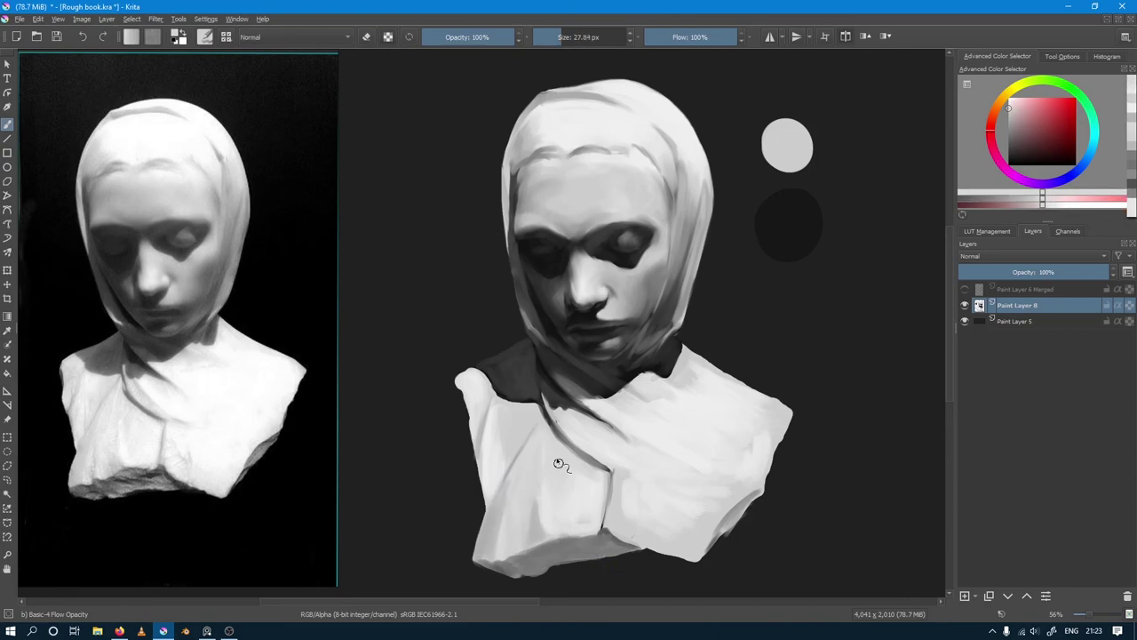
mouse_move(545, 464)
left_mouse_down()
mouse_move(568, 461)
mouse_move(591, 484)
left_mouse_up()
left_click(573, 513, "ctrl")
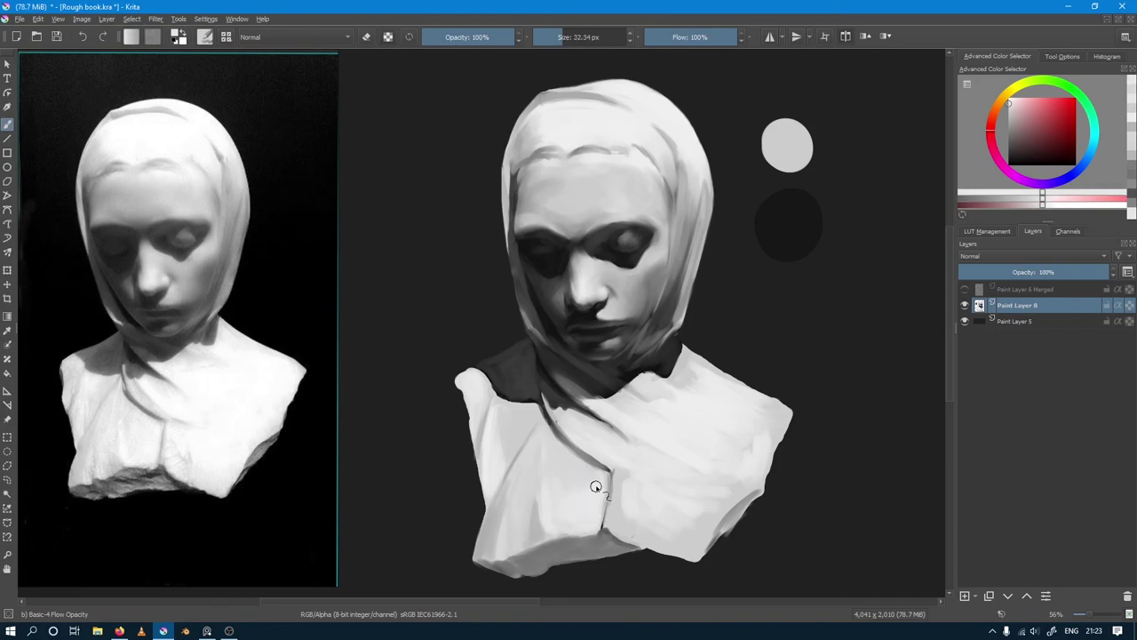
mouse_move(587, 446)
left_mouse_down()
mouse_move(573, 435)
mouse_move(622, 466)
left_mouse_up()
left_click(564, 434, "ctrl")
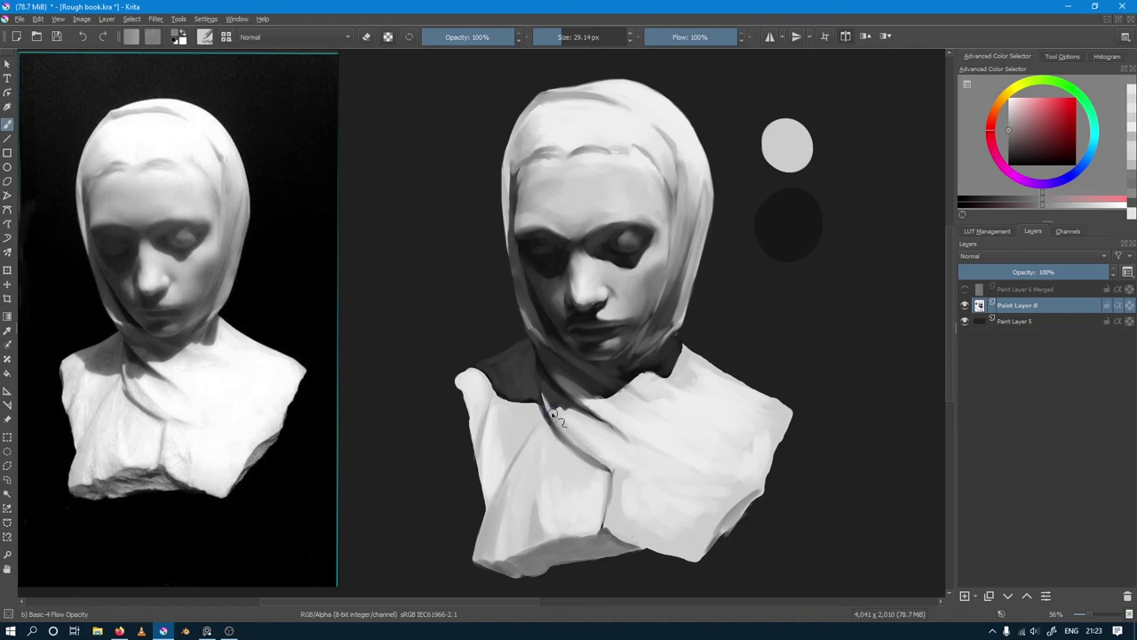
Step: Paint a dark stroke along the chest fold and sample nearby chest greys
left_click(557, 462, "ctrl")
left_click_drag(565, 420, 586, 421)
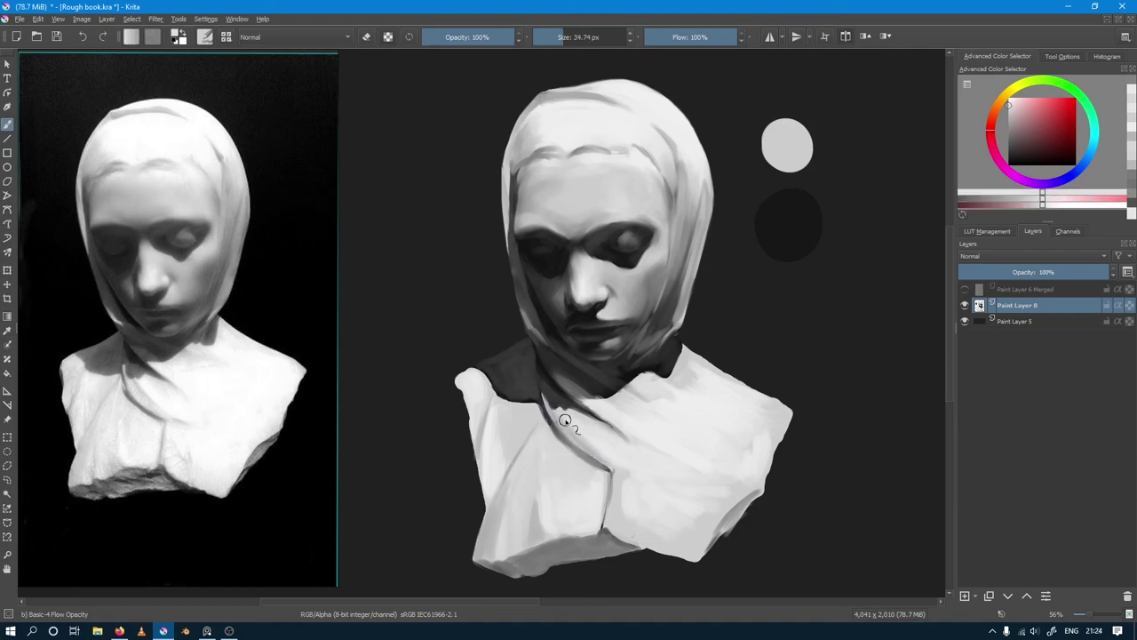
left_click(577, 436, "ctrl")
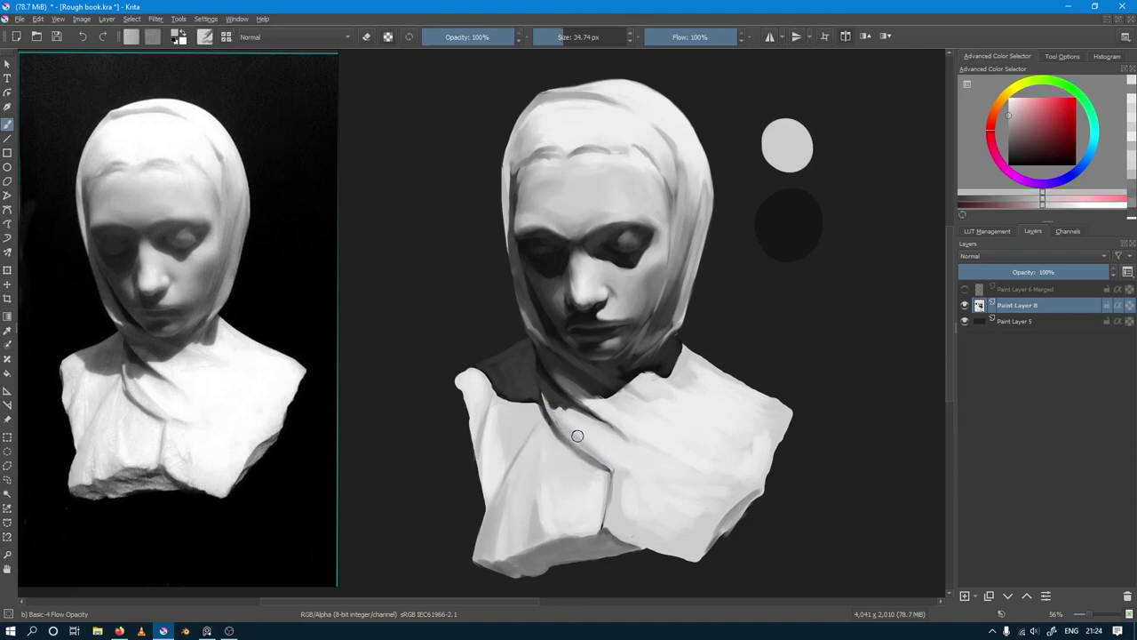
left_click_drag(569, 430, 626, 478)
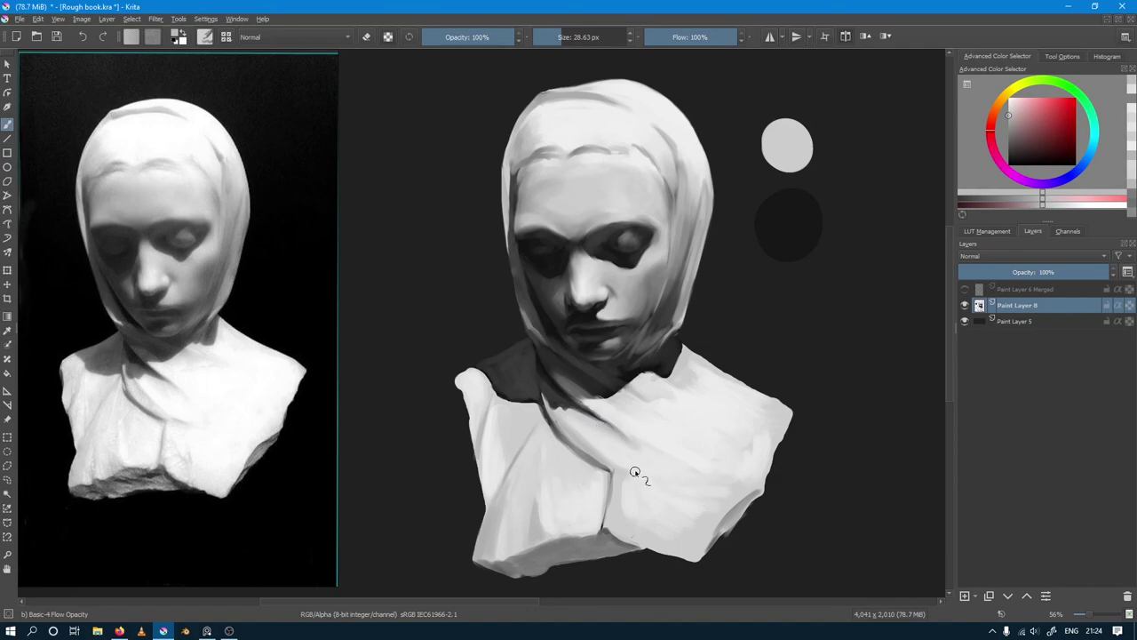
left_click(605, 434, "ctrl")
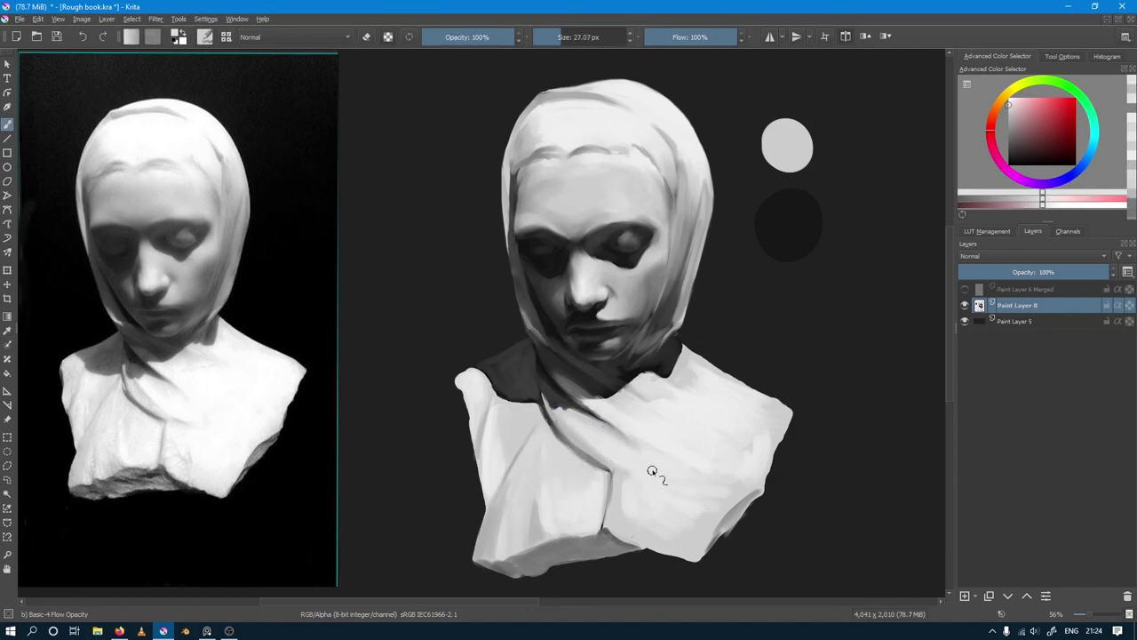
left_click(597, 414, "ctrl")
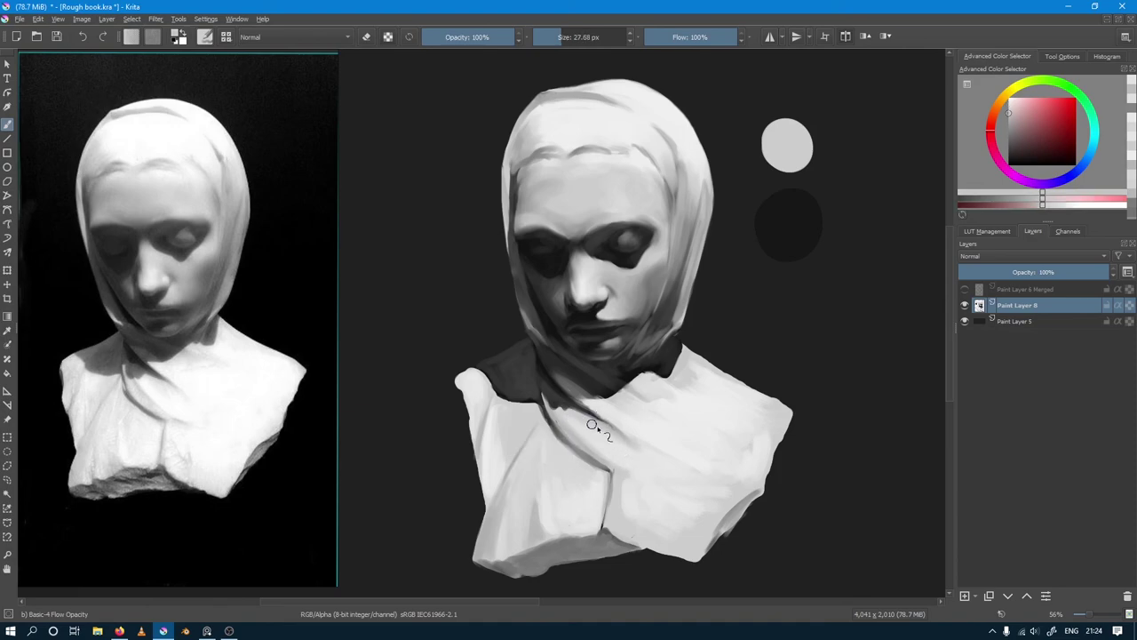
Step: Paint a small stroke near the neckline, undo it, then redo it
left_click(622, 401, "ctrl")
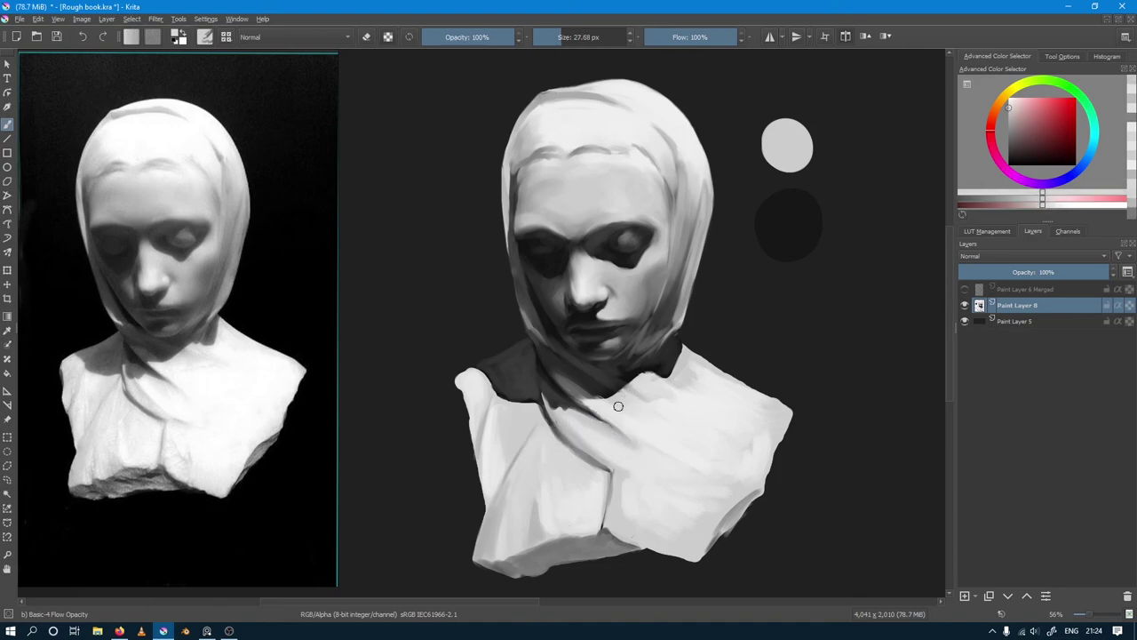
left_click_drag(619, 406, 652, 395)
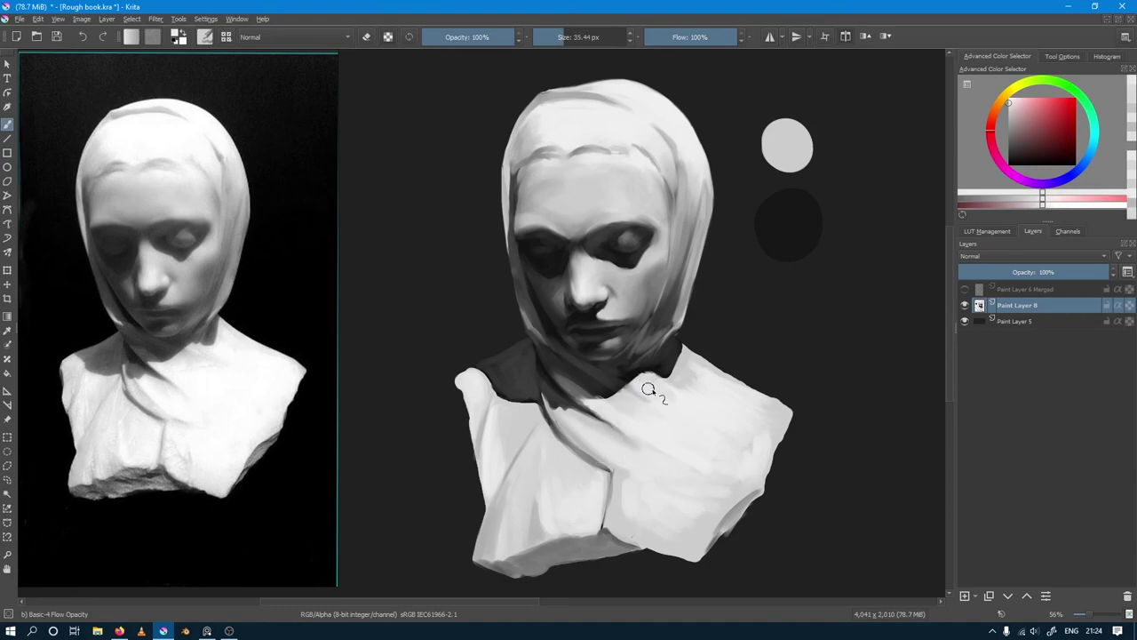
left_click_drag(654, 388, 696, 412)
left_click_drag(699, 373, 688, 373)
key("ctrl+z")
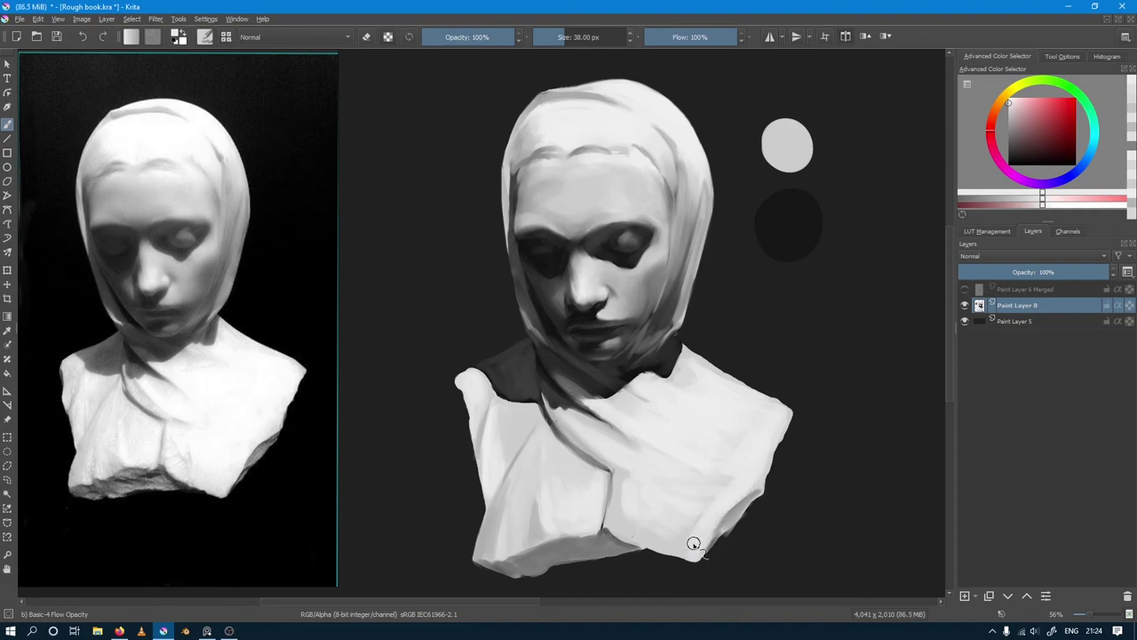
key("ctrl+shift+z")
Step: Sample darker, lighter and shadow greys from the drapery, resizing the brush
left_click_drag(616, 464, 606, 457)
left_click(607, 459, "ctrl")
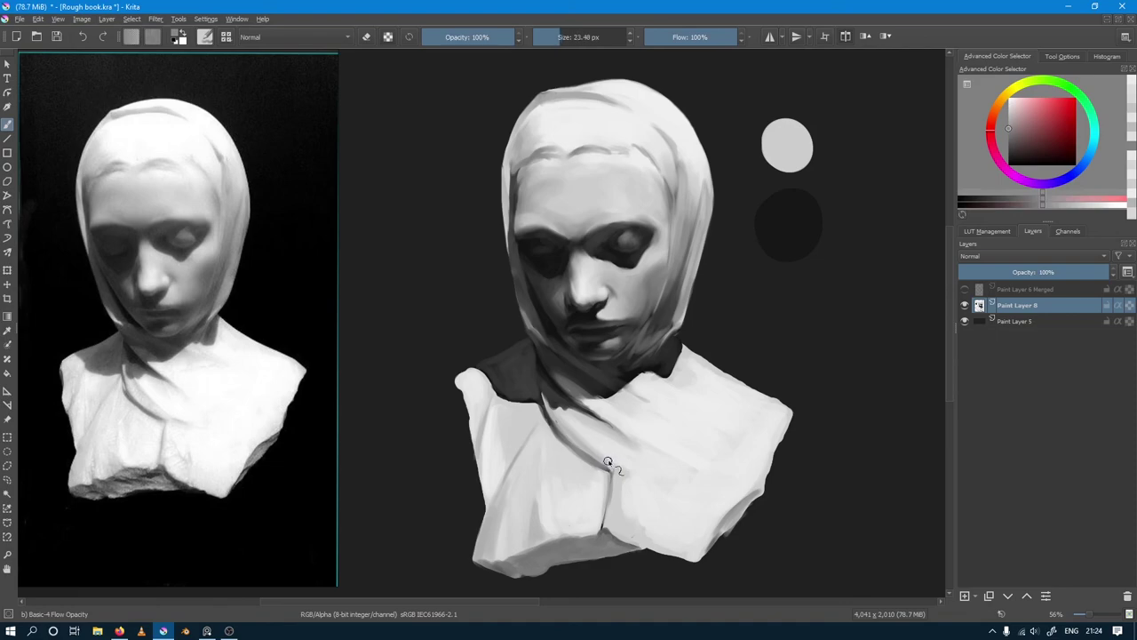
left_click(654, 479, "ctrl")
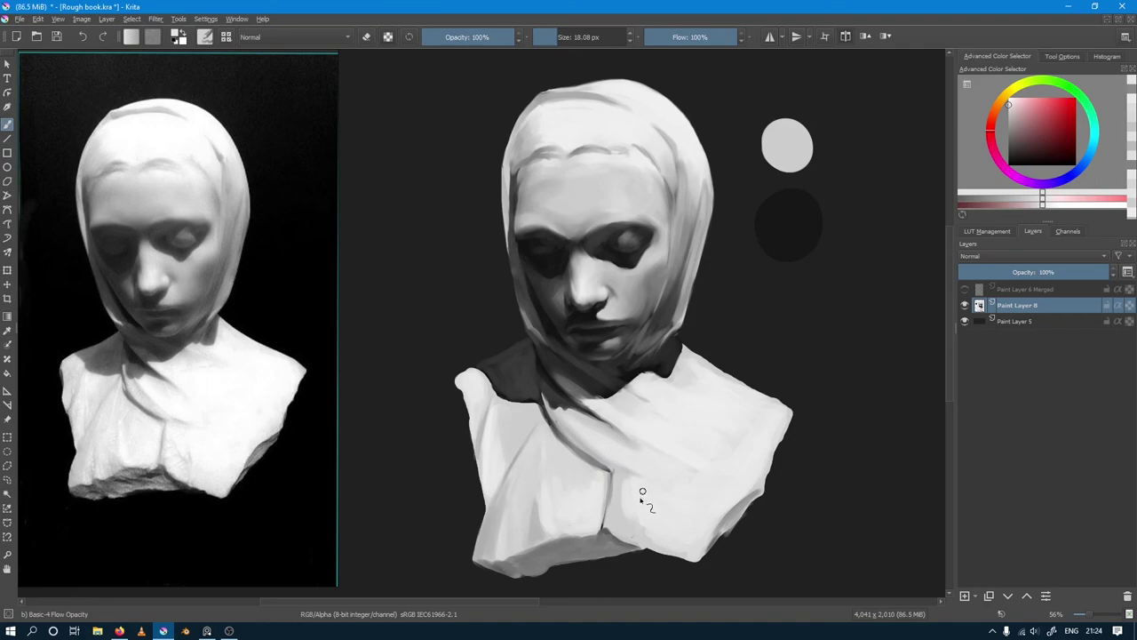
left_click(640, 514, "ctrl")
left_click_drag(624, 508, 632, 510)
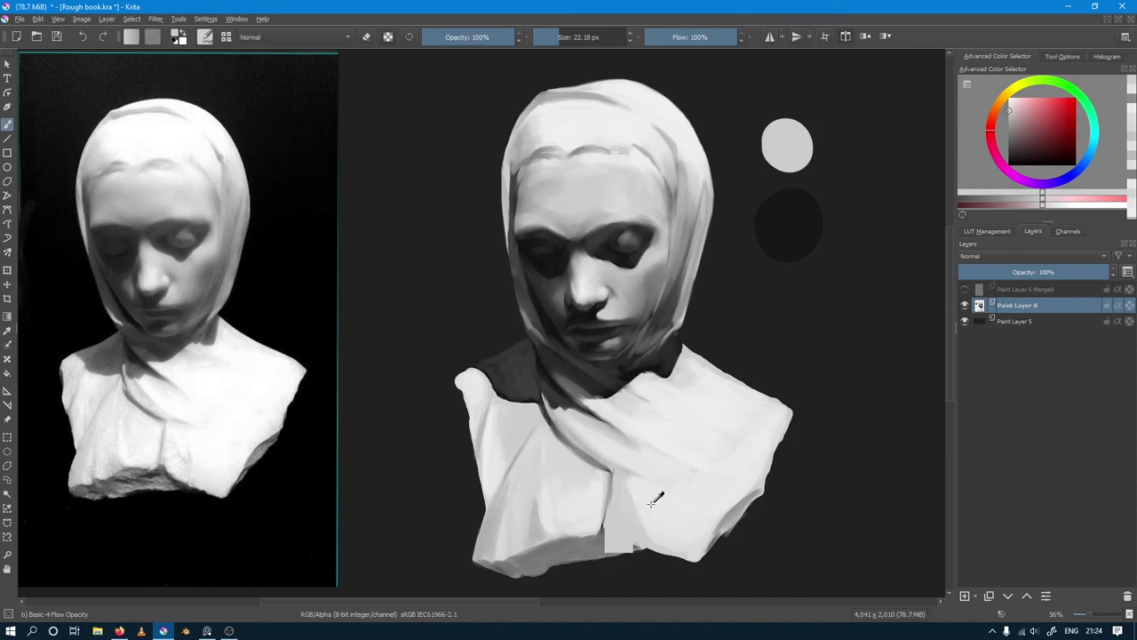
left_click(643, 522, "ctrl")
mouse_move(633, 527)
left_mouse_down()
mouse_move(680, 548)
mouse_move(641, 316)
left_mouse_up()
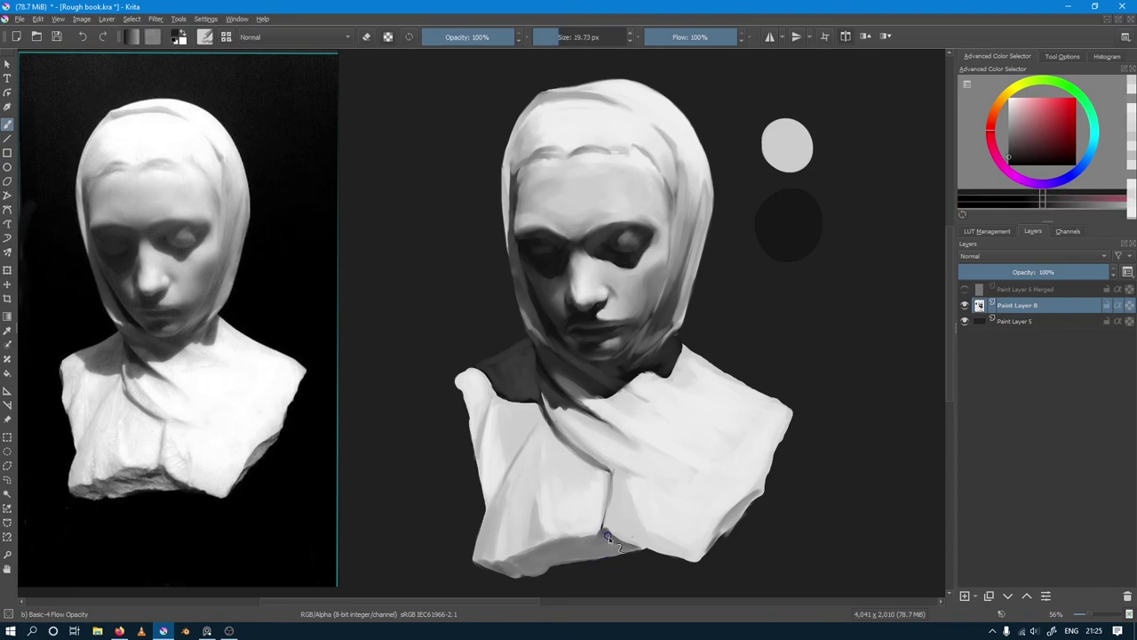
Step: Paint dark strokes along the lower drapery edge and sample greys at the bust's bottom
left_click_drag(609, 536, 626, 545)
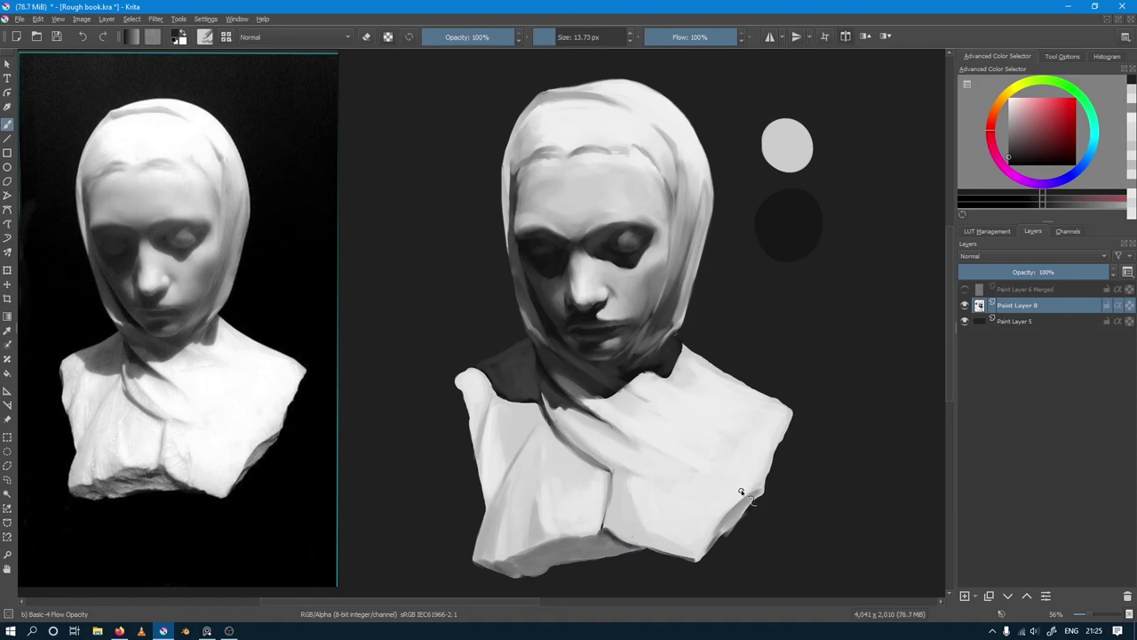
left_click_drag(556, 552, 550, 558)
mouse_move(597, 548)
left_mouse_down()
mouse_move(607, 545)
mouse_move(589, 541)
left_mouse_up()
left_click(595, 546, "ctrl")
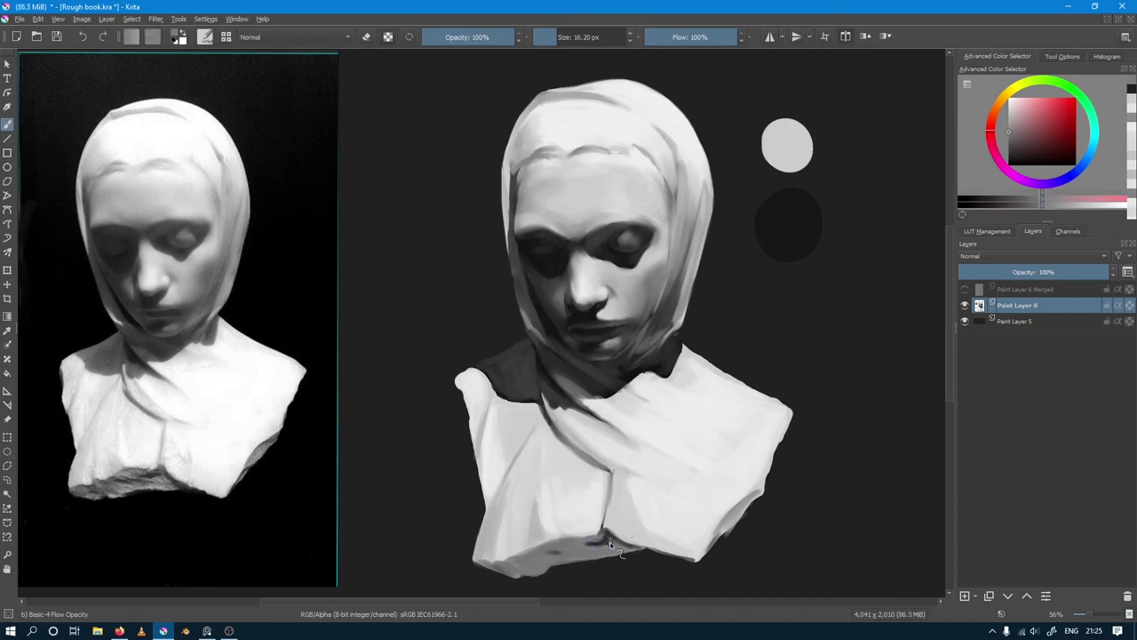
left_click(608, 538, "ctrl")
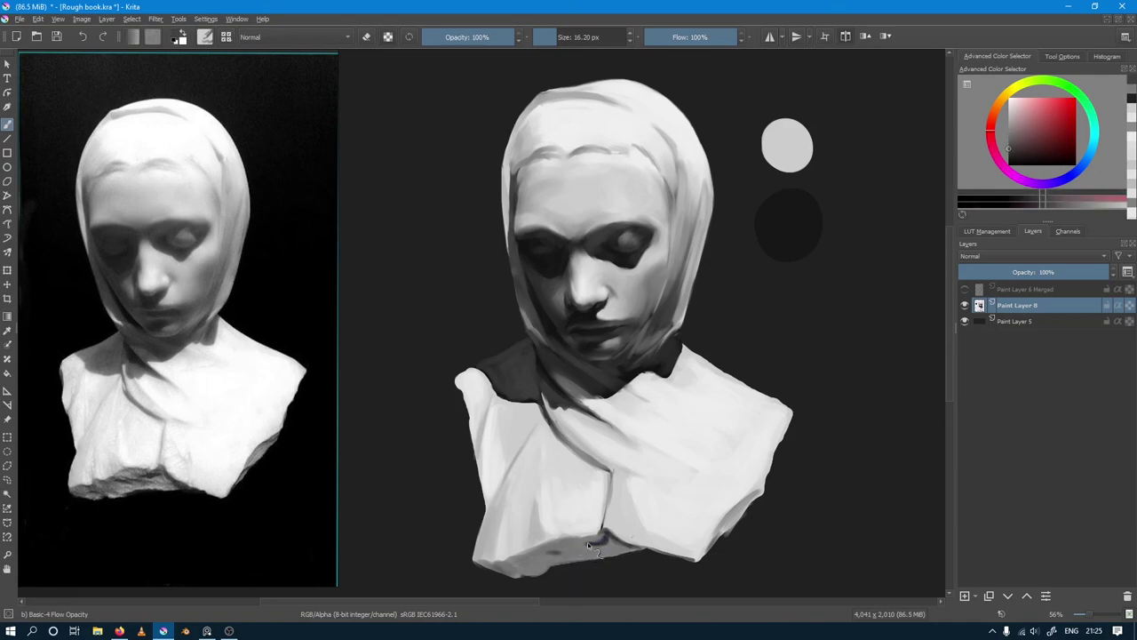
Step: Sample light greys from the veil and forehead and paint them onto the forehead
scroll(673, 472, "down", 2)
scroll(679, 480, "down", 1)
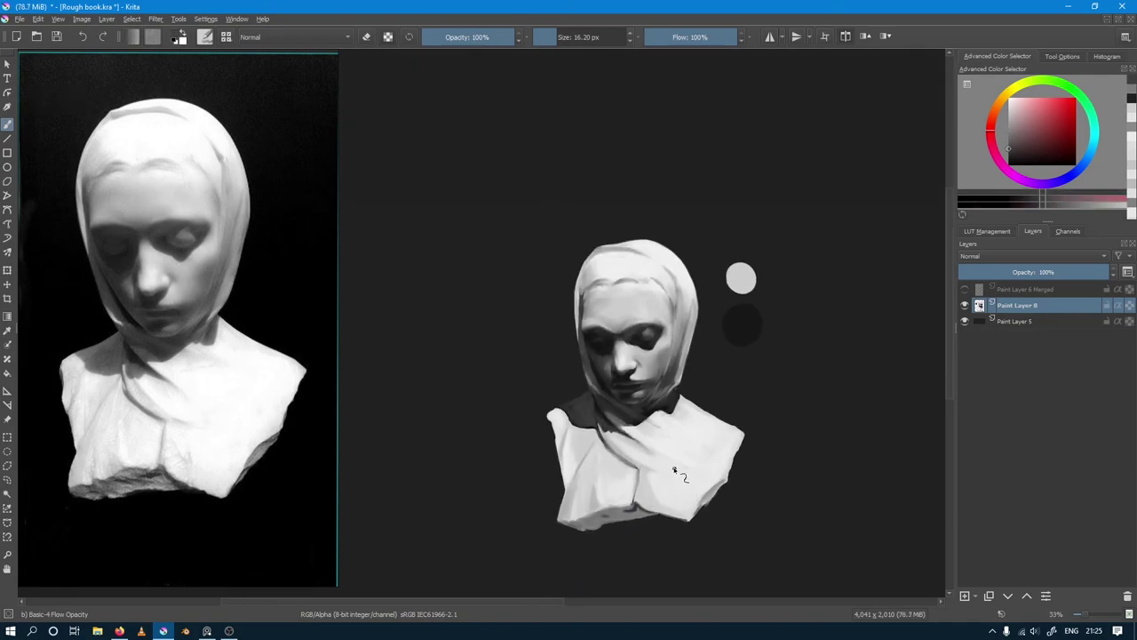
scroll(649, 338, "up", 2)
left_click(578, 217, "ctrl")
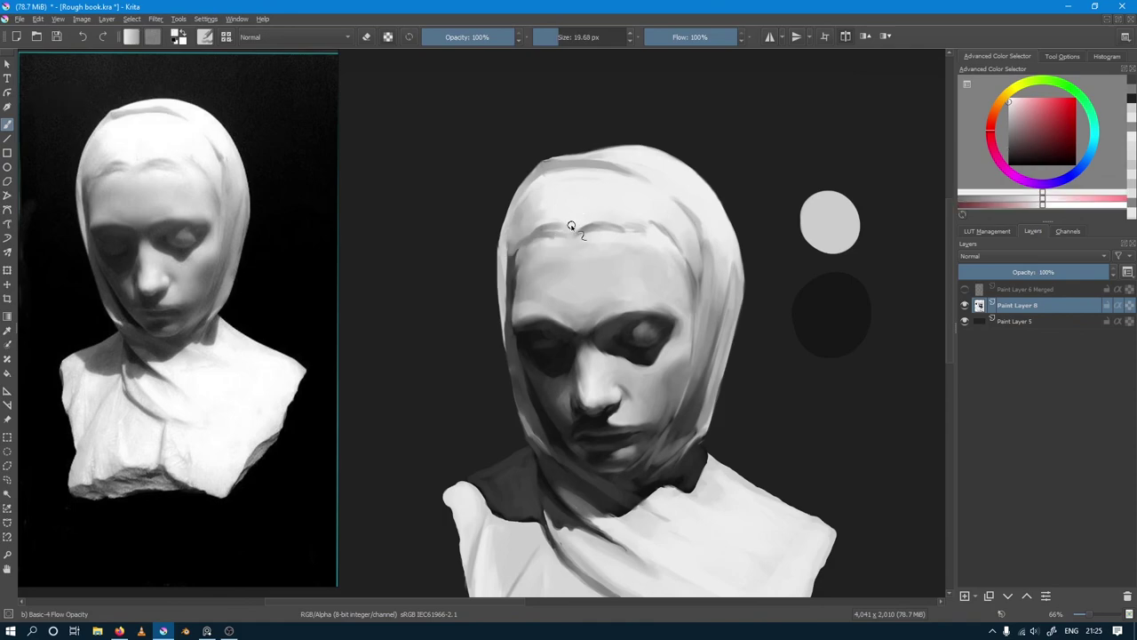
left_click_drag(551, 229, 563, 231)
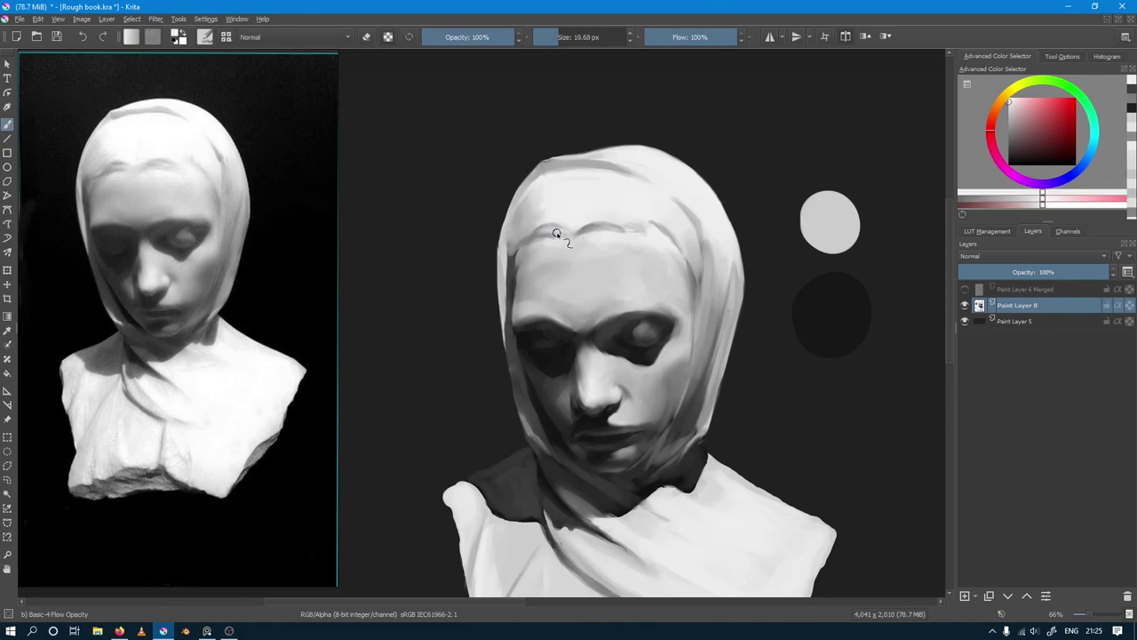
left_click(579, 219, "ctrl")
left_click(614, 227, "ctrl")
left_click(608, 226, "ctrl")
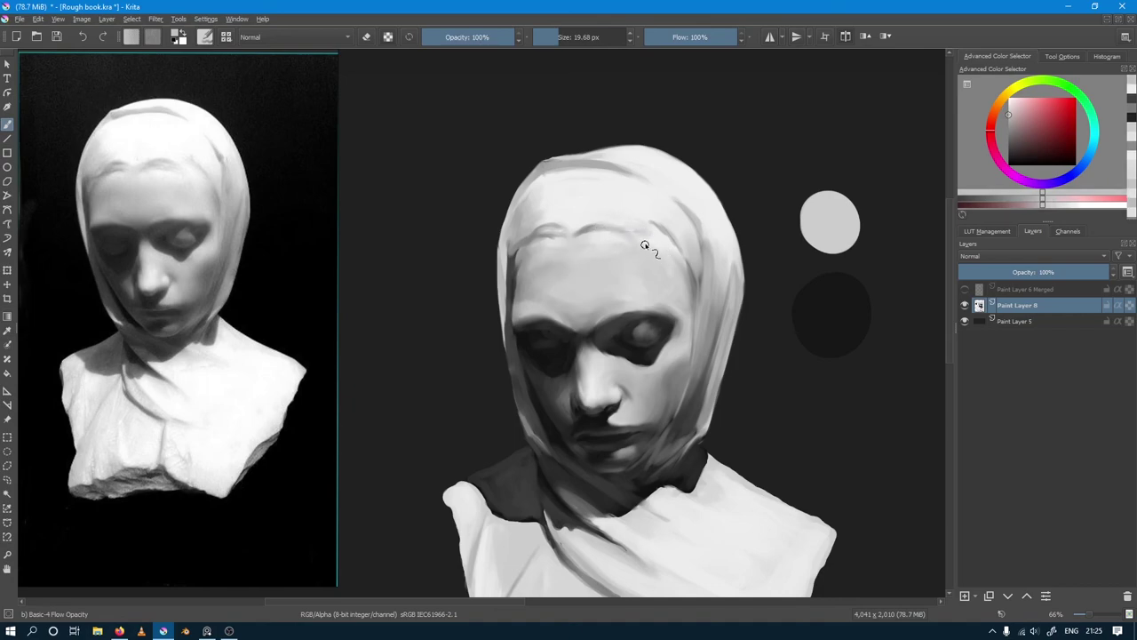
left_click(621, 233, "ctrl")
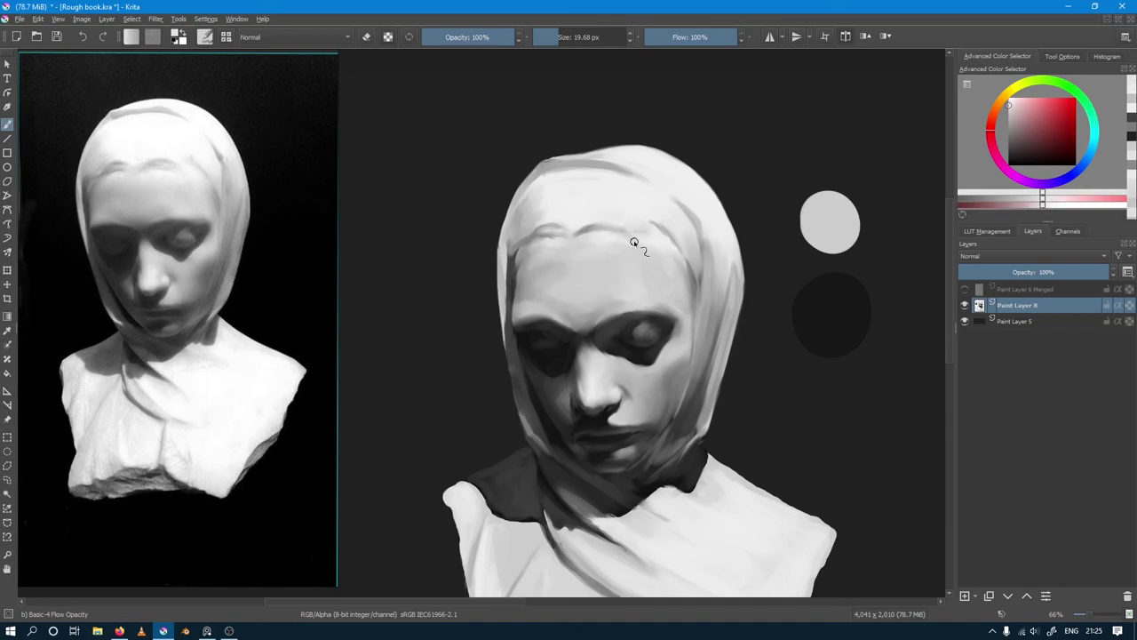
left_click(653, 243, "ctrl")
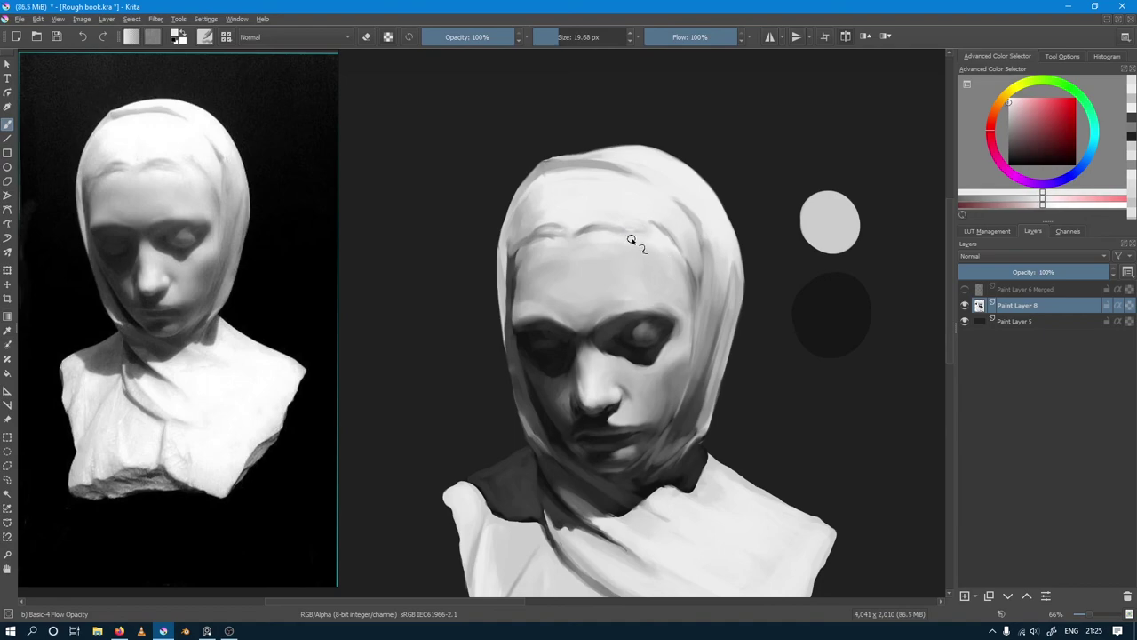
left_click(656, 228, "ctrl")
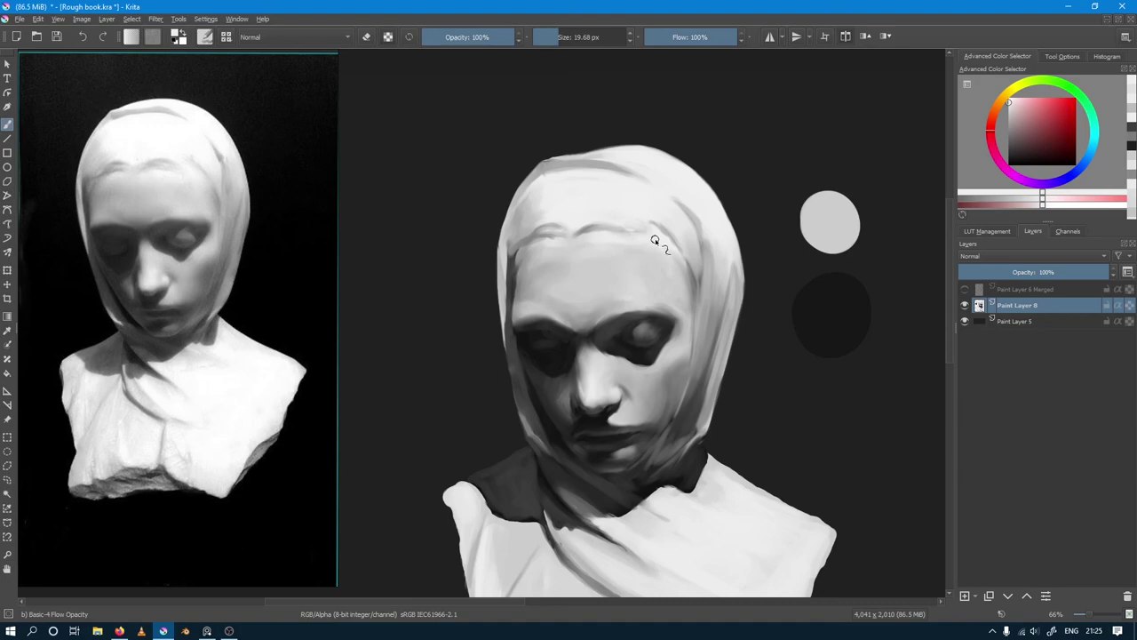
Step: Soften the left face edge with sampled darker and lighter greys, resizing the brush as needed
left_click(565, 289, "ctrl")
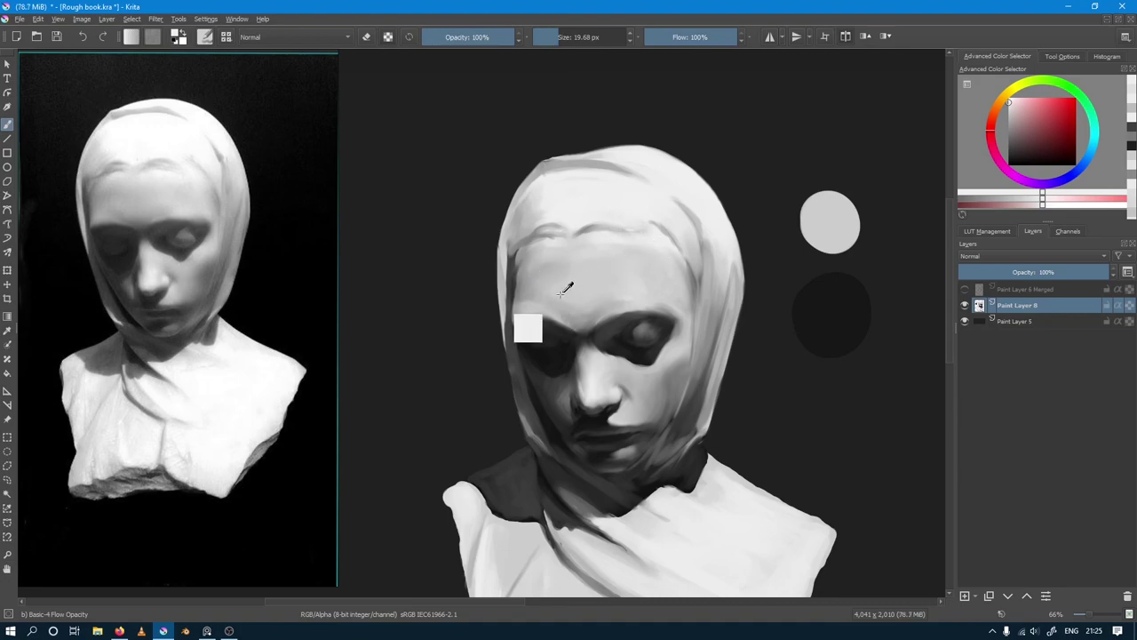
left_click_drag(569, 286, 578, 299)
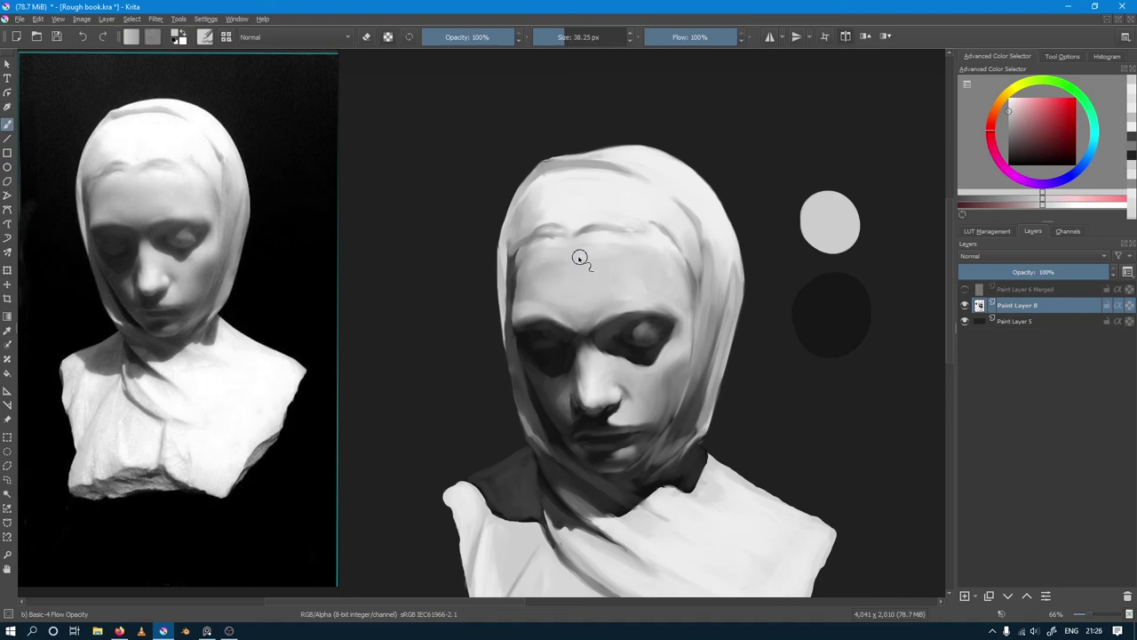
left_click(526, 281, "ctrl")
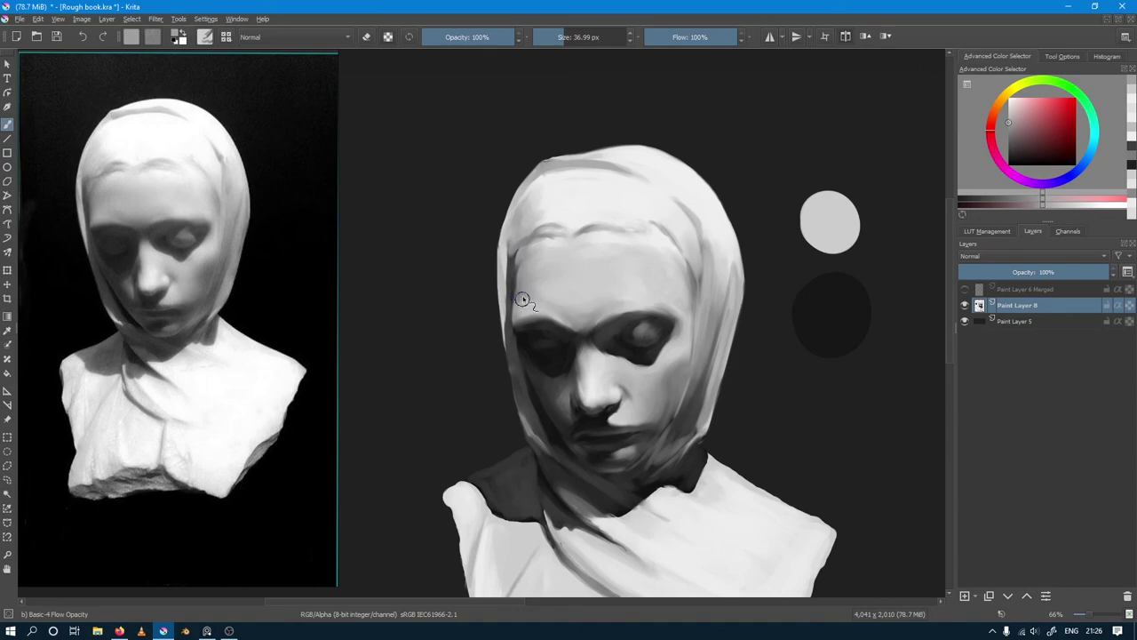
left_click(523, 298, "ctrl")
left_click_drag(521, 281, 514, 278)
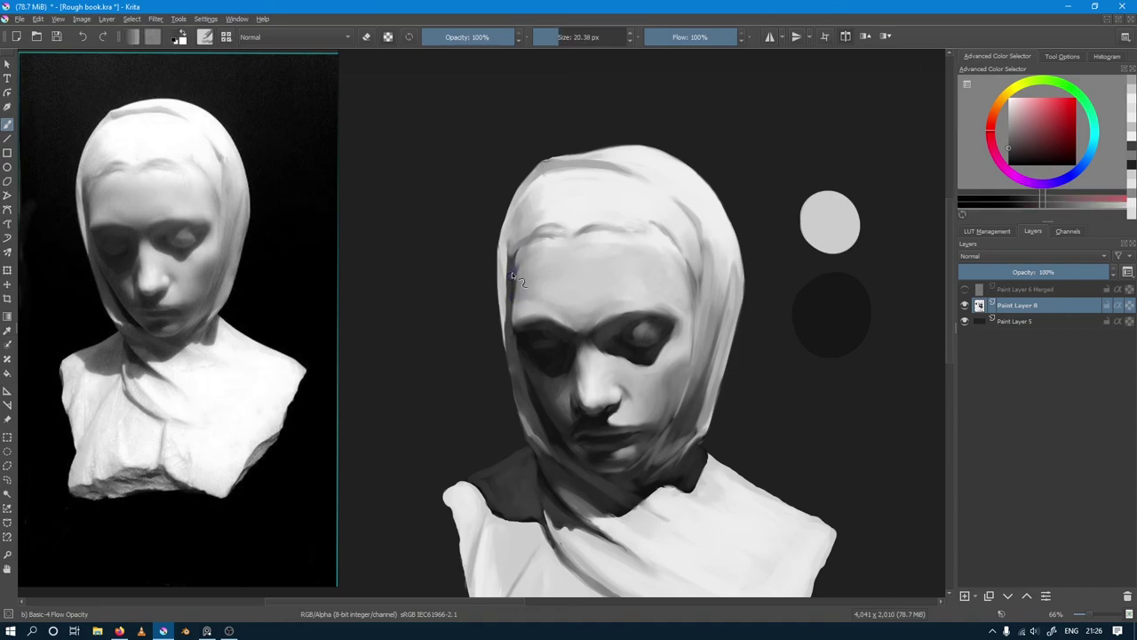
left_click(513, 258, "ctrl")
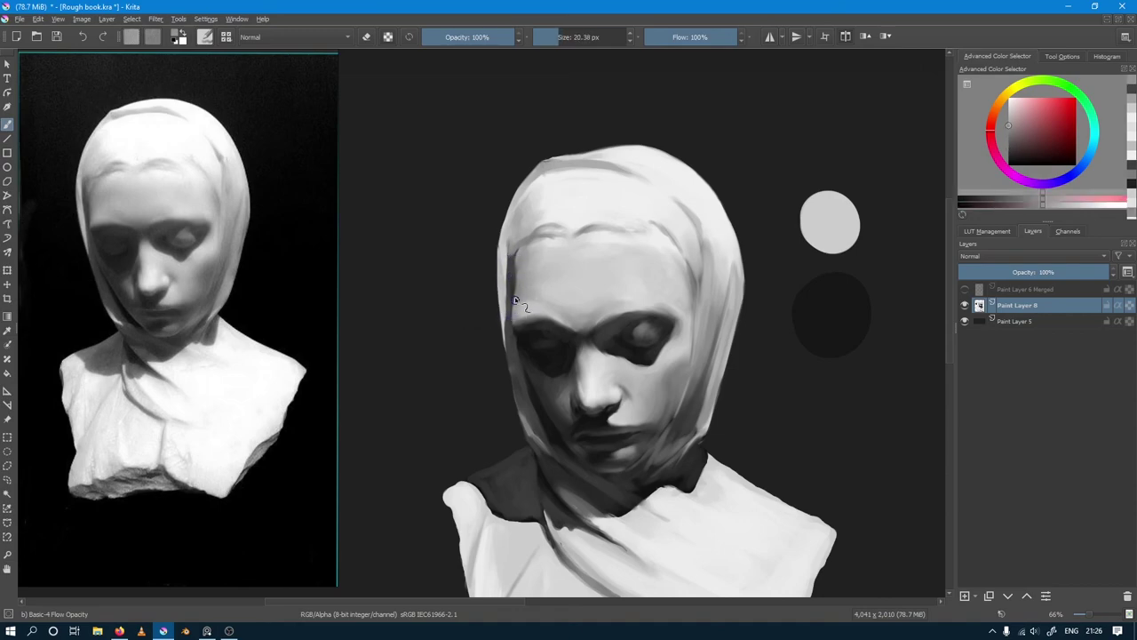
left_click(511, 293, "ctrl")
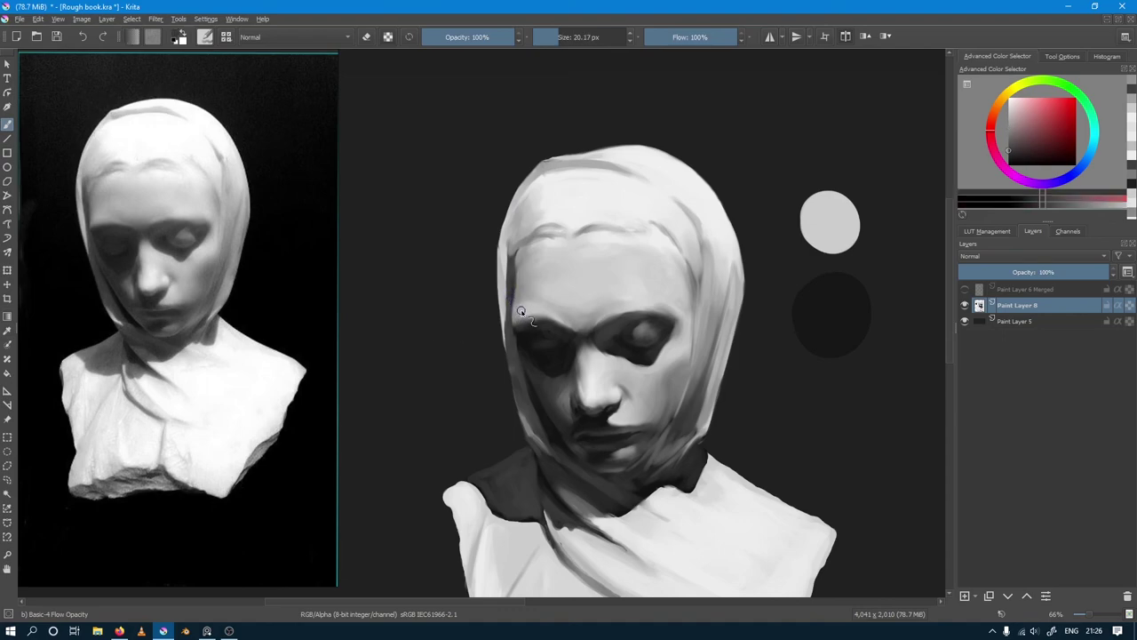
key("bracketleft")
key("bracketleft")
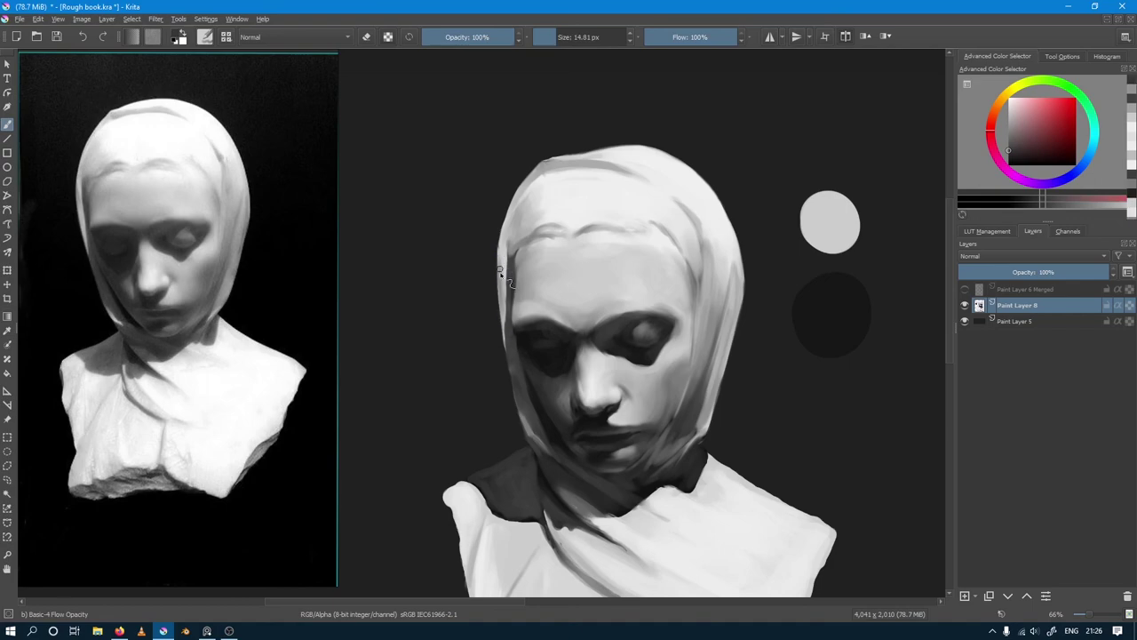
left_click(526, 309, "ctrl")
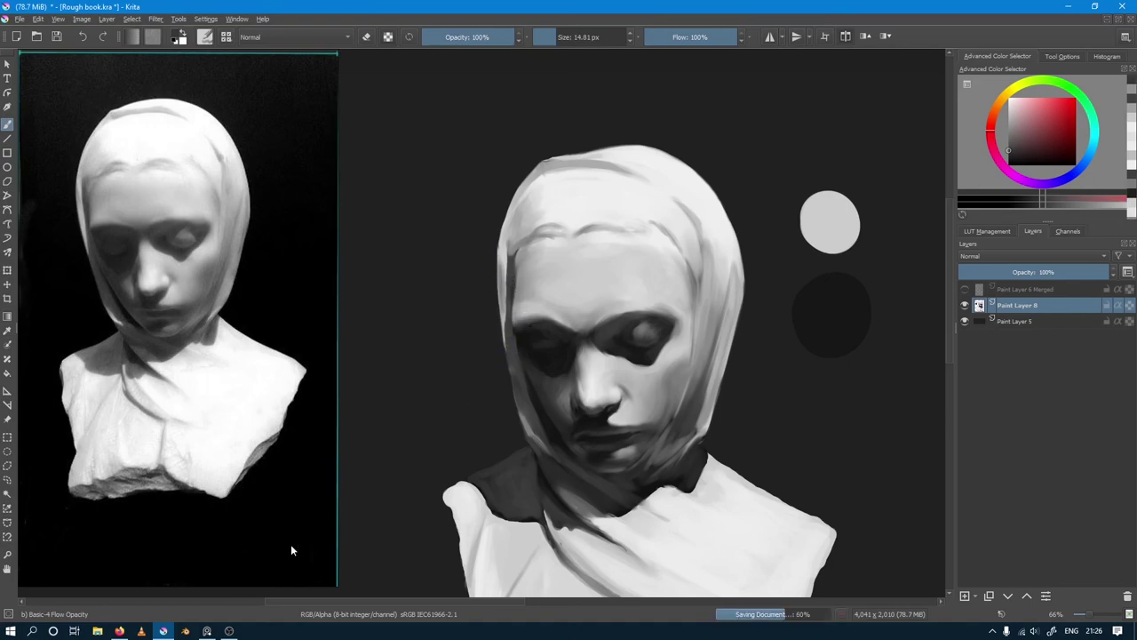